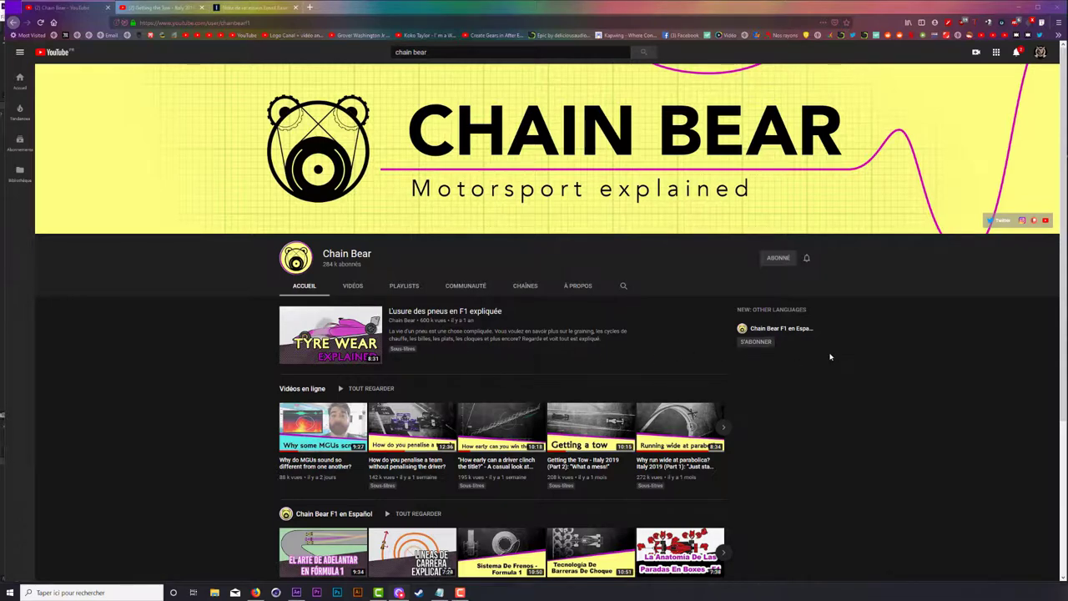
Step: Review the Chain Bear channel's video list and its "Getting the Tow - Italy 2019" video as a style reference
{"action": "scroll", "coordinate": [842, 365], "scroll_direction": "down", "scroll_amount": 1}
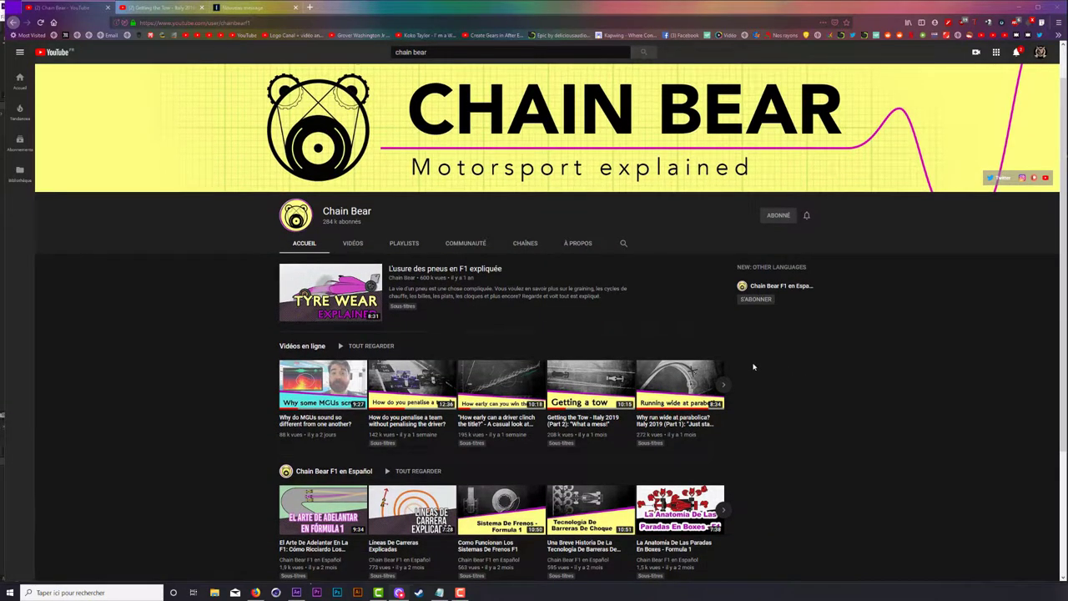
{"action": "left_click", "coordinate": [353, 243]}
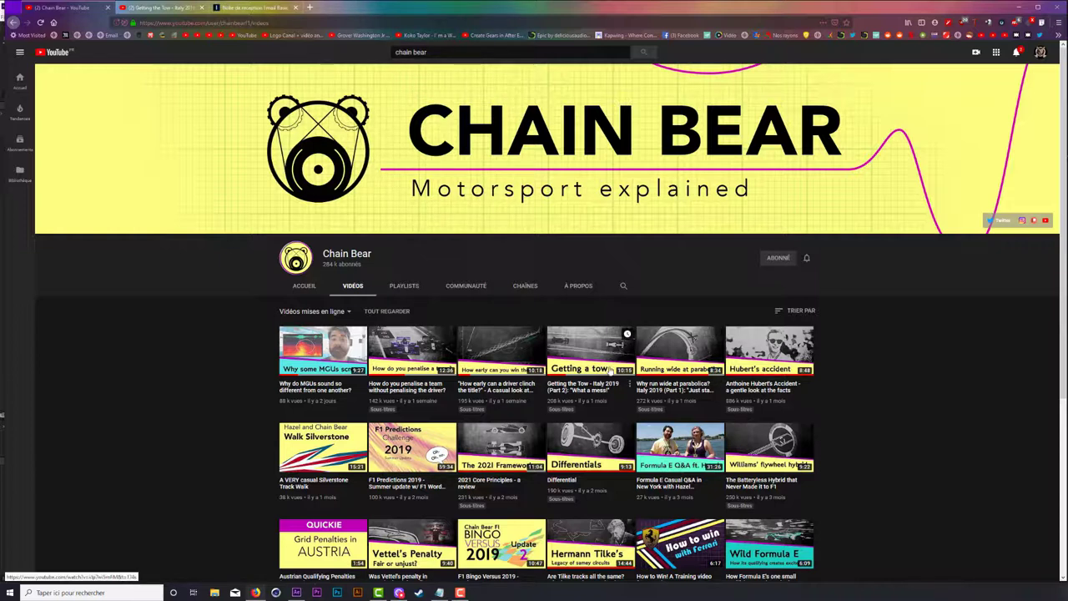
{"action": "key", "text": "ctrl+Tab"}
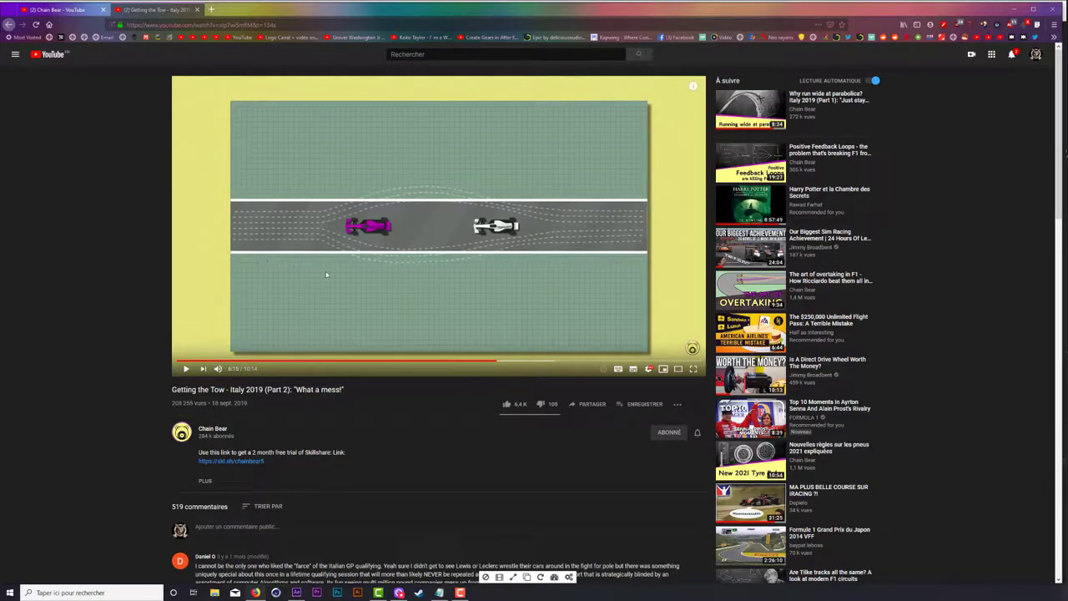
{"action": "left_click", "coordinate": [74, 9]}
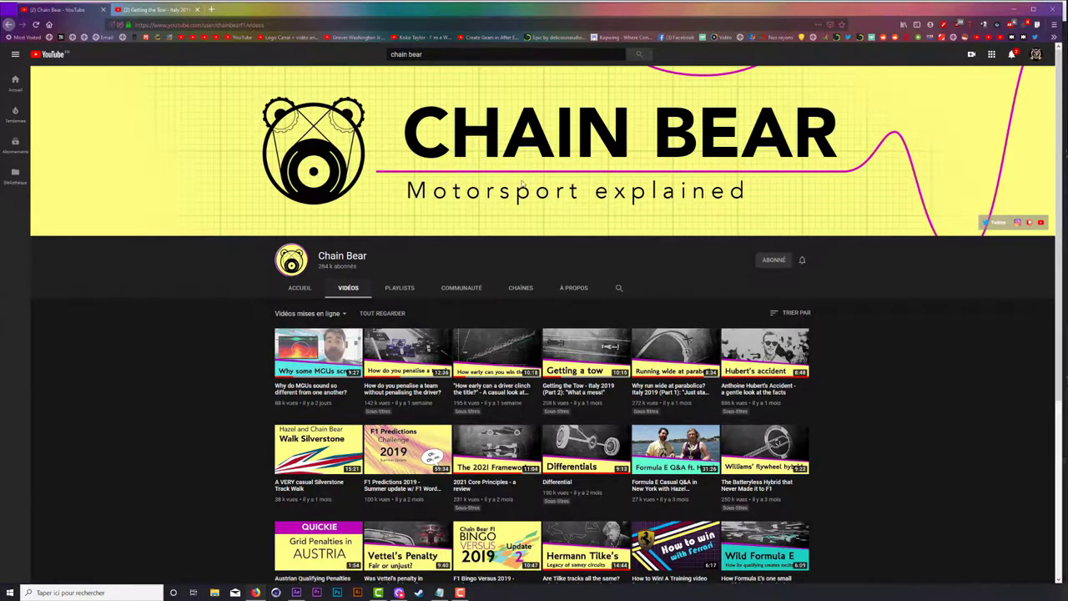
Step: Switch to After Effects and create a new HDTV 1080 25 composition at full resolution
{"action": "left_click", "coordinate": [1012, 10]}
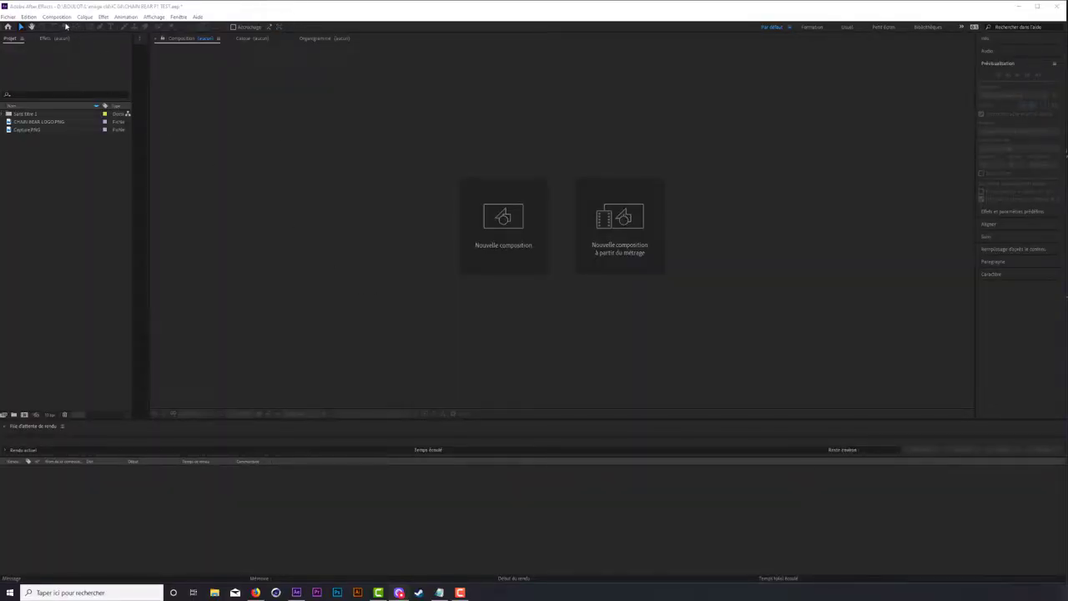
{"action": "left_click", "coordinate": [57, 17]}
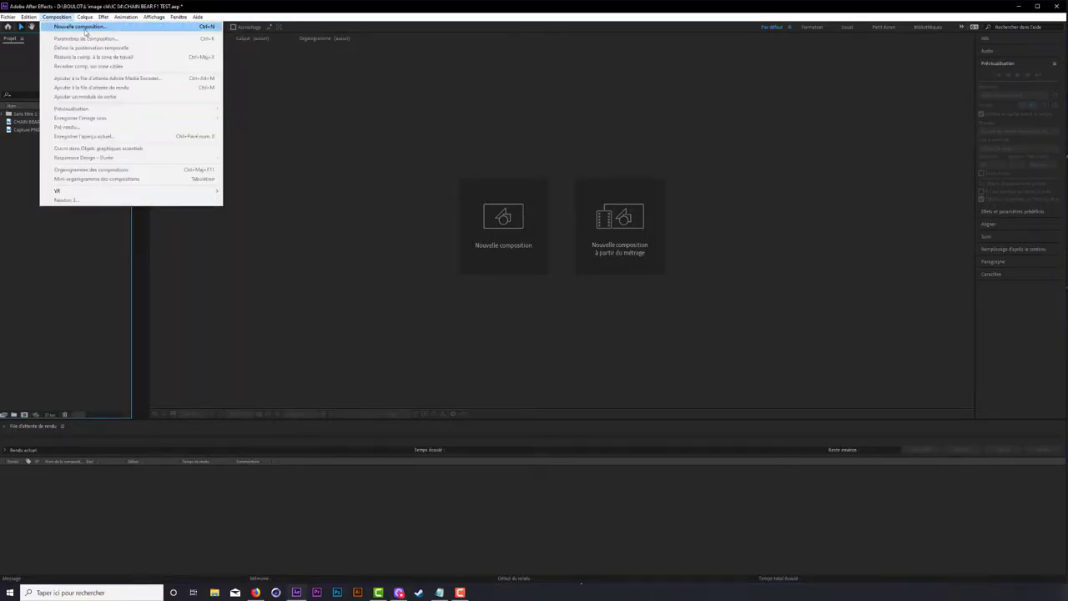
{"action": "left_click", "coordinate": [167, 27]}
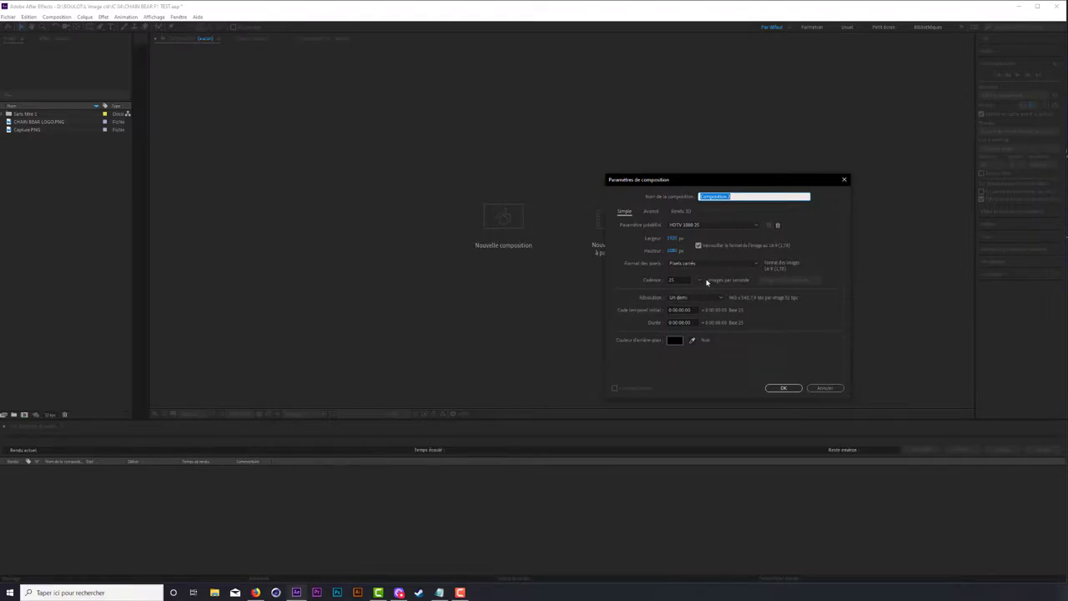
{"action": "left_click", "coordinate": [706, 299]}
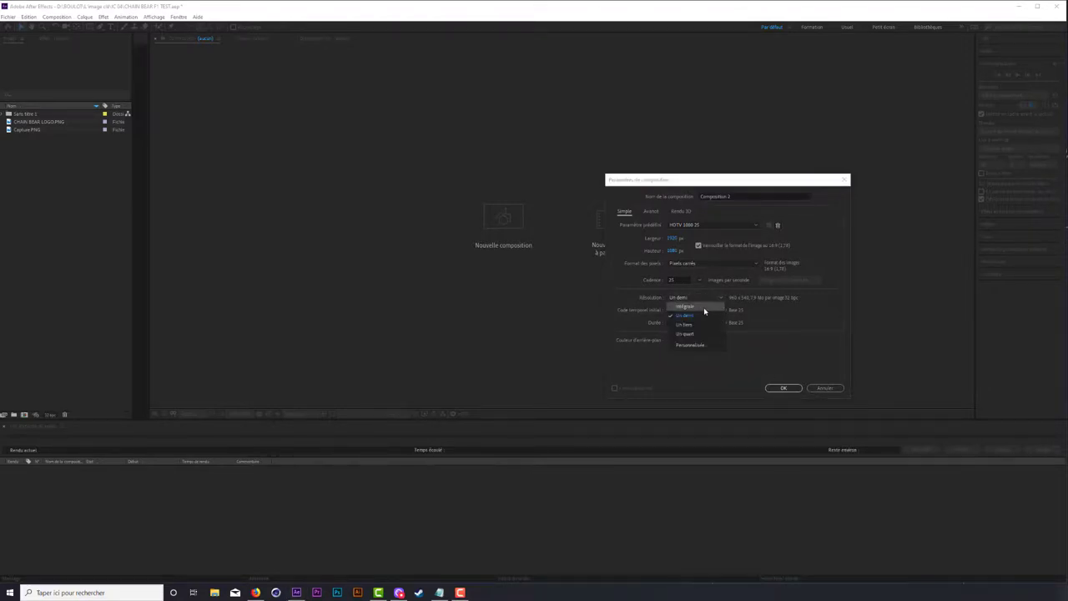
{"action": "left_click", "coordinate": [703, 308]}
{"action": "left_click", "coordinate": [789, 388]}
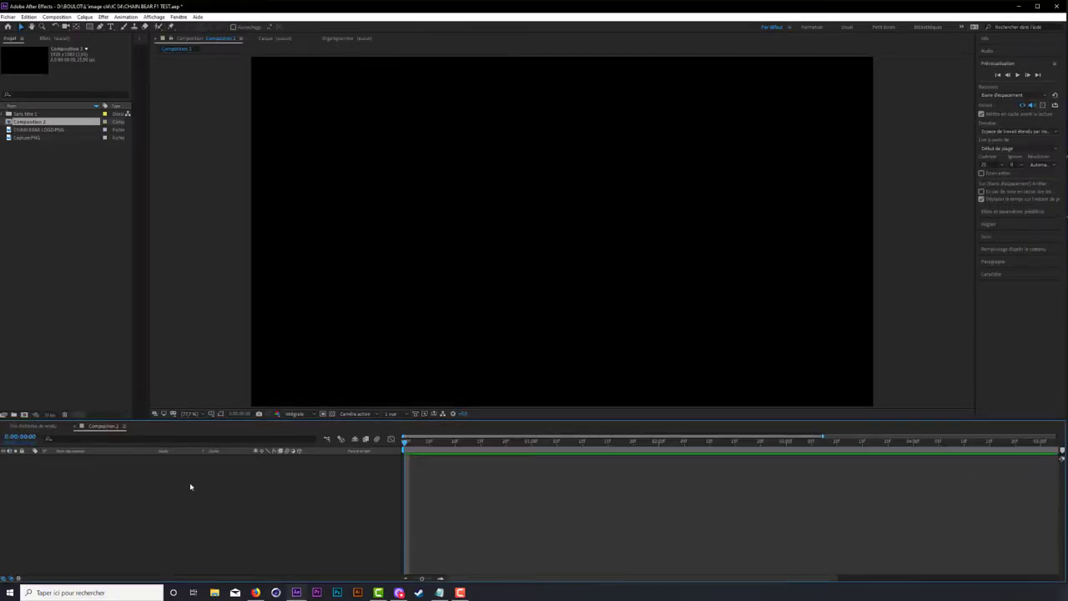
Step: Add a full-size solid to the composition, filled with the copied light yellow colour
{"action": "right_click", "coordinate": [146, 471]}
{"action": "mouse_move", "coordinate": [189, 477]}
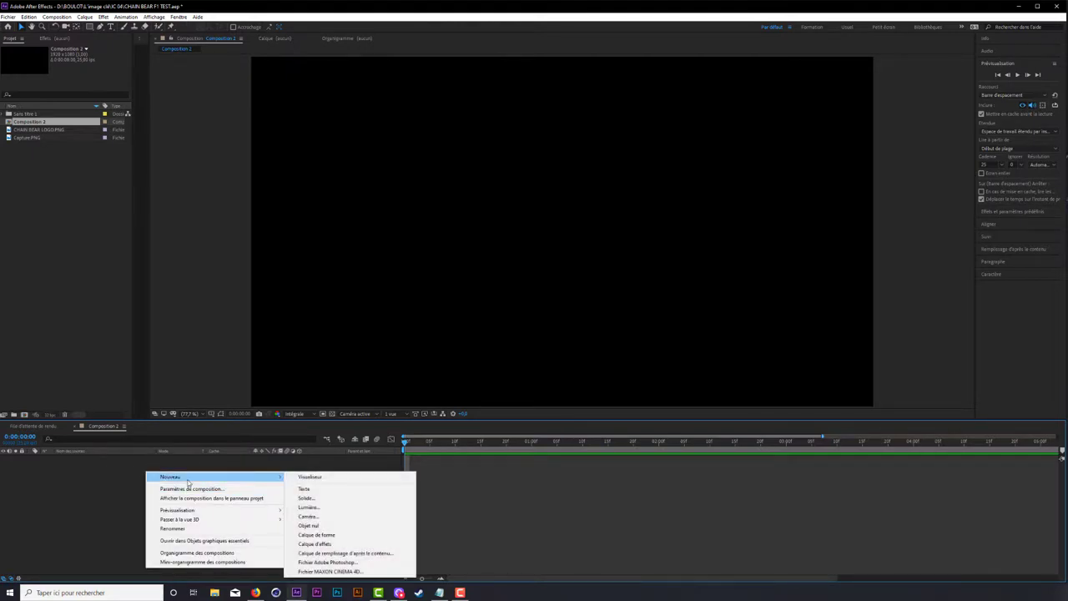
{"action": "left_click", "coordinate": [352, 498]}
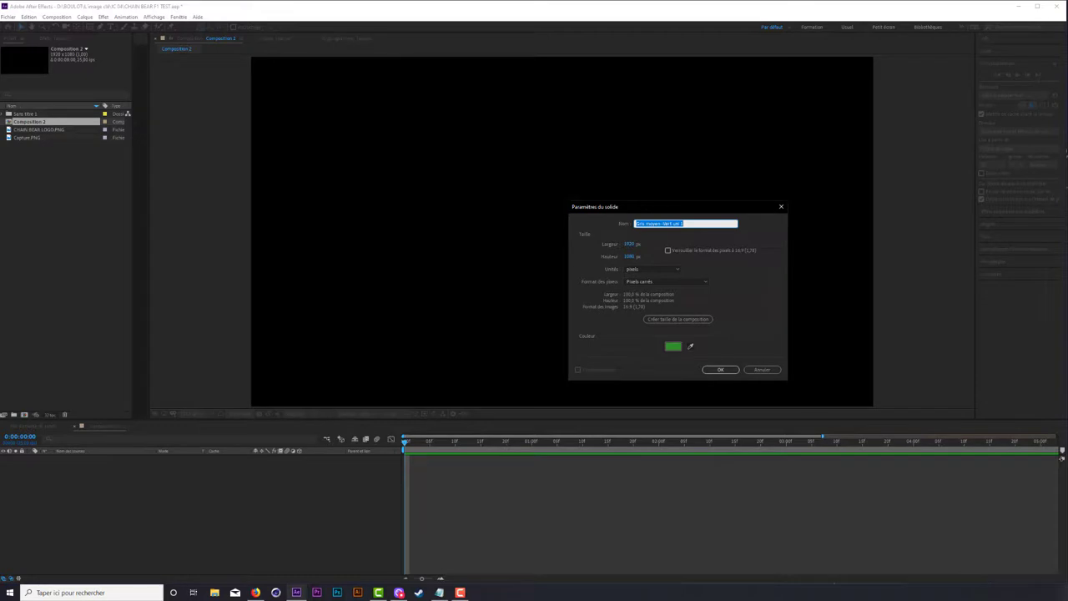
{"action": "key", "text": "alt+Tab"}
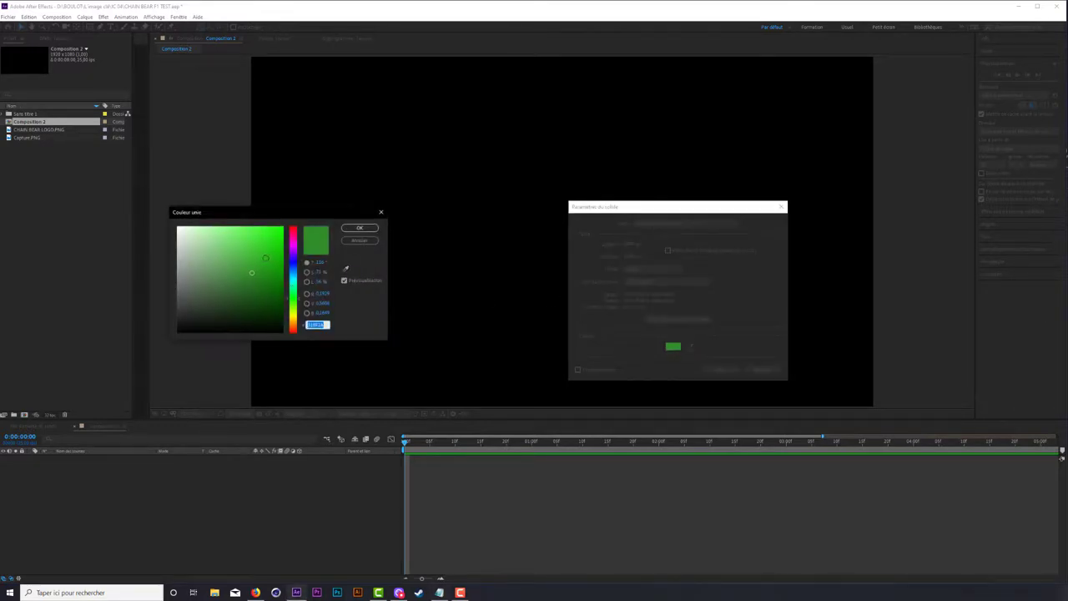
{"action": "key", "text": "ctrl+v"}
{"action": "left_click", "coordinate": [358, 231]}
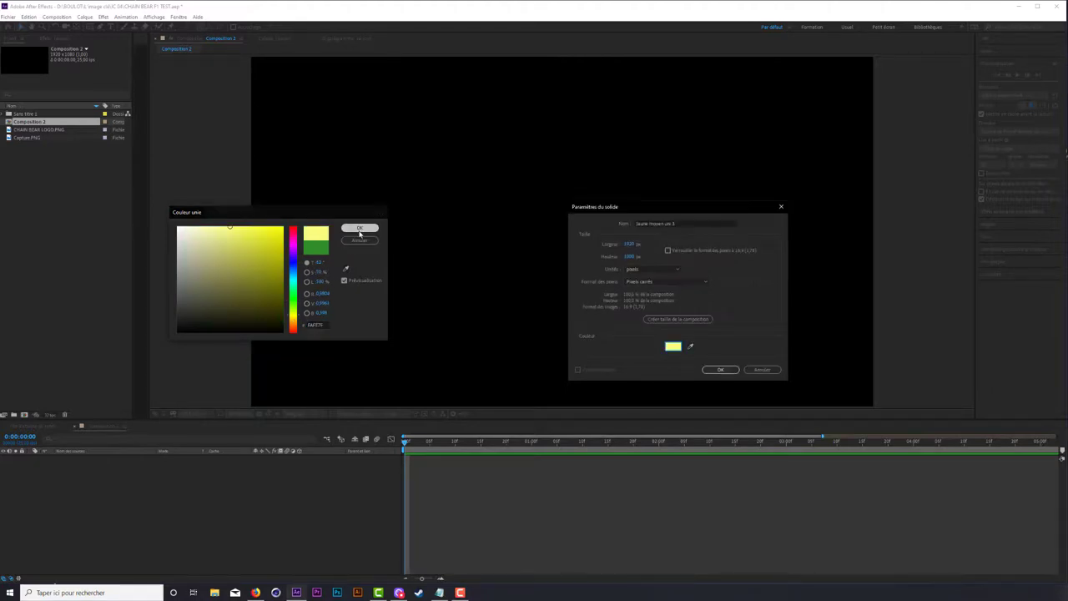
{"action": "left_click", "coordinate": [727, 369]}
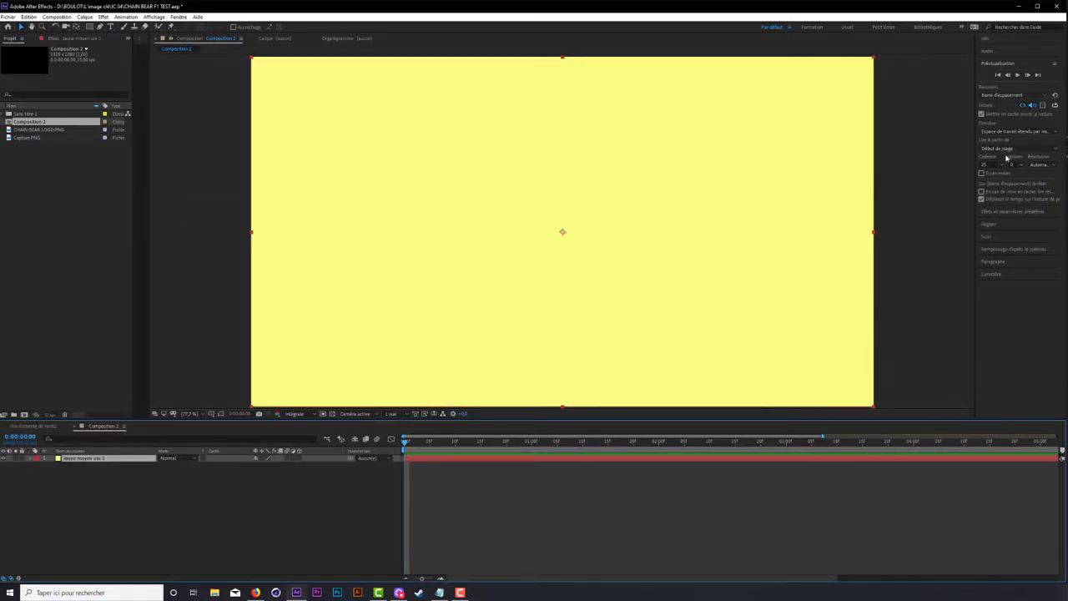
Step: Find the Grille effect and apply it to the yellow solid
{"action": "left_click", "coordinate": [996, 214]}
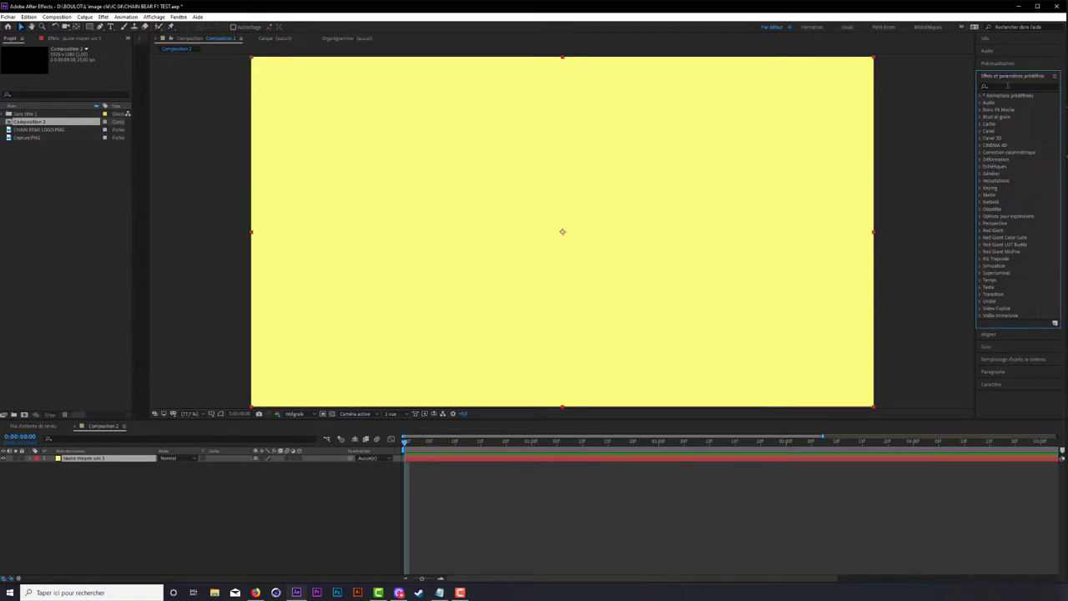
{"action": "left_click", "coordinate": [1008, 85]}
{"action": "type", "text": "gri"}
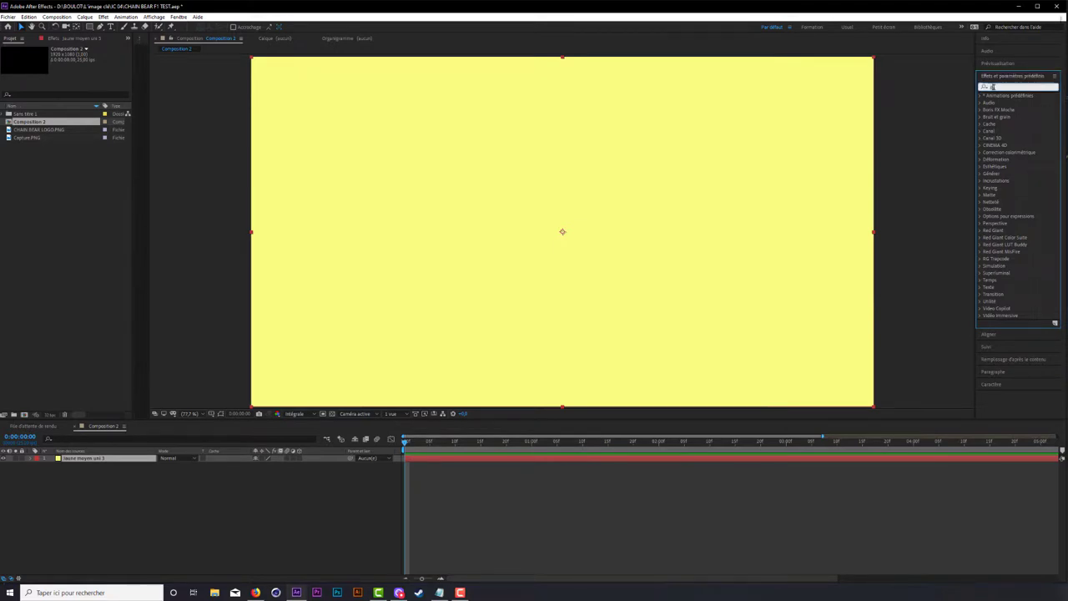
{"action": "type", "text": "d"}
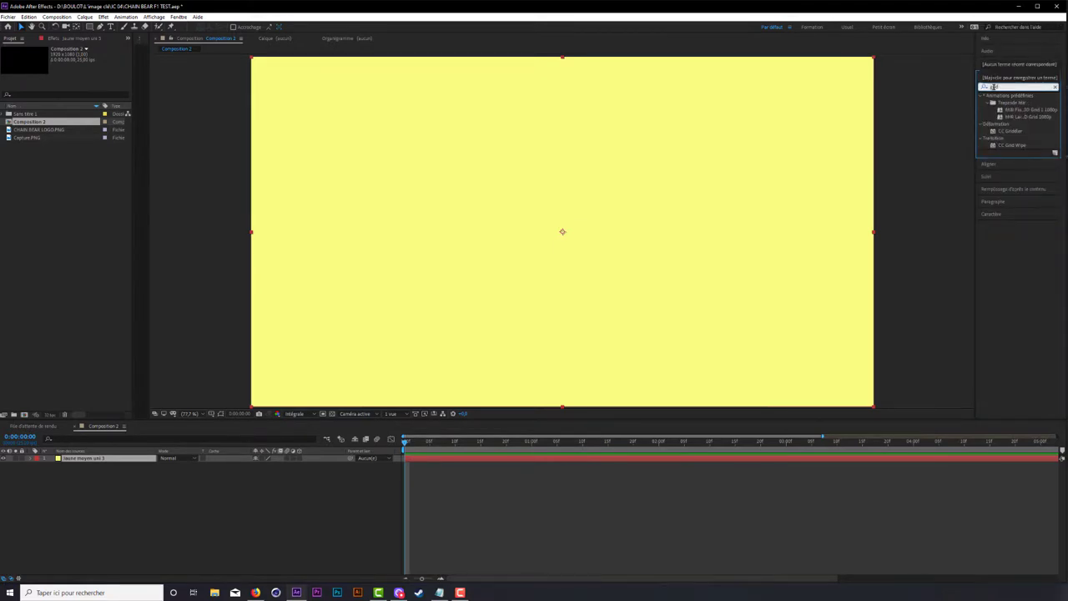
{"action": "key", "text": "BackSpace"}
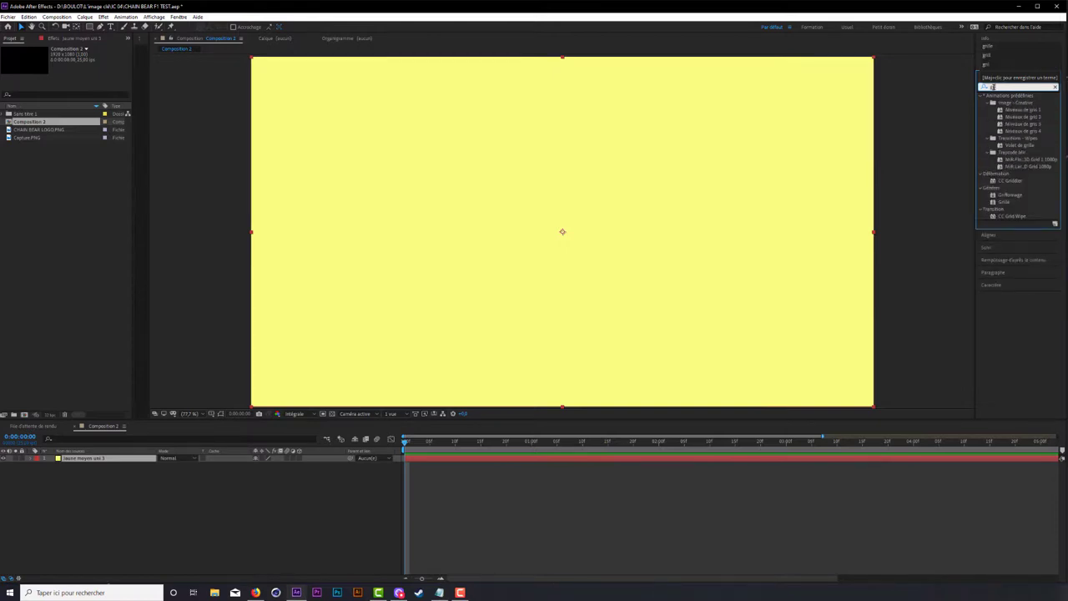
{"action": "type", "text": "ll"}
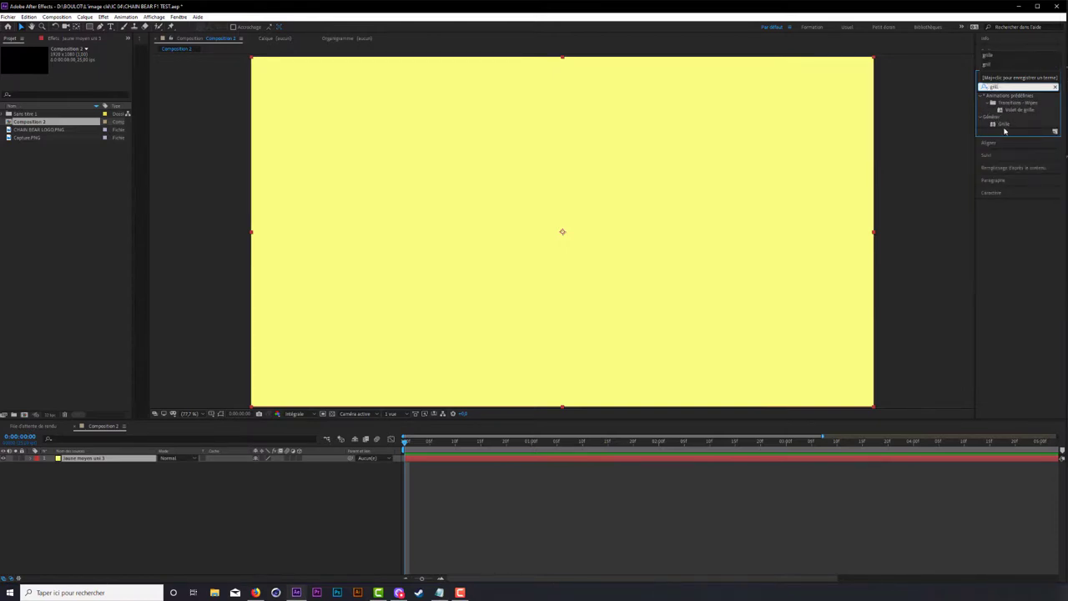
{"action": "left_click_drag", "start_coordinate": [1001, 123], "coordinate": [478, 315]}
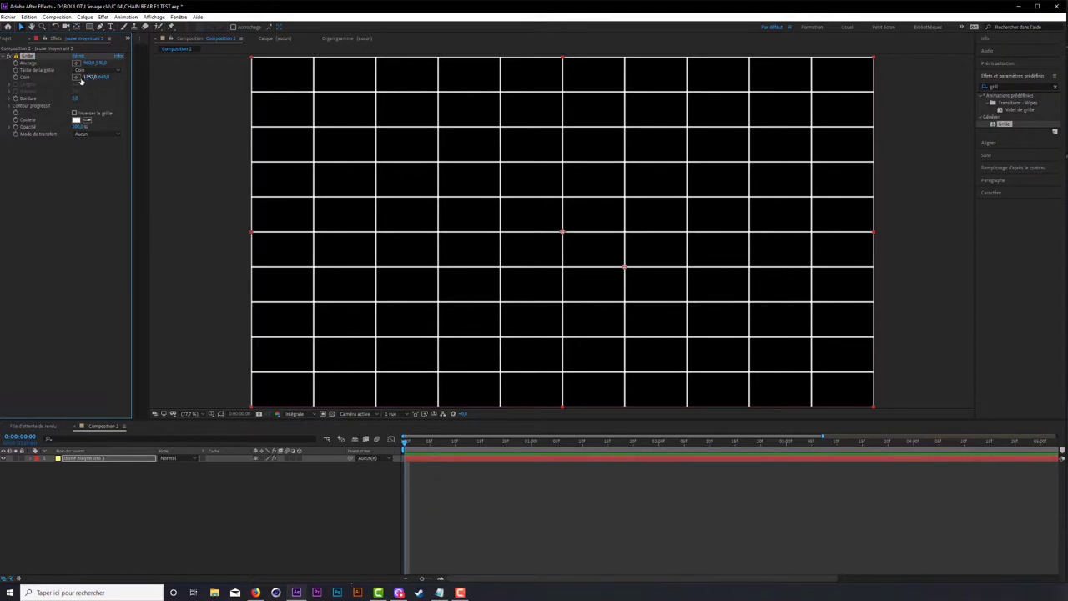
Step: Size the grid by separate width and height sliders and set both width and height to 5
{"action": "left_click", "coordinate": [98, 70]}
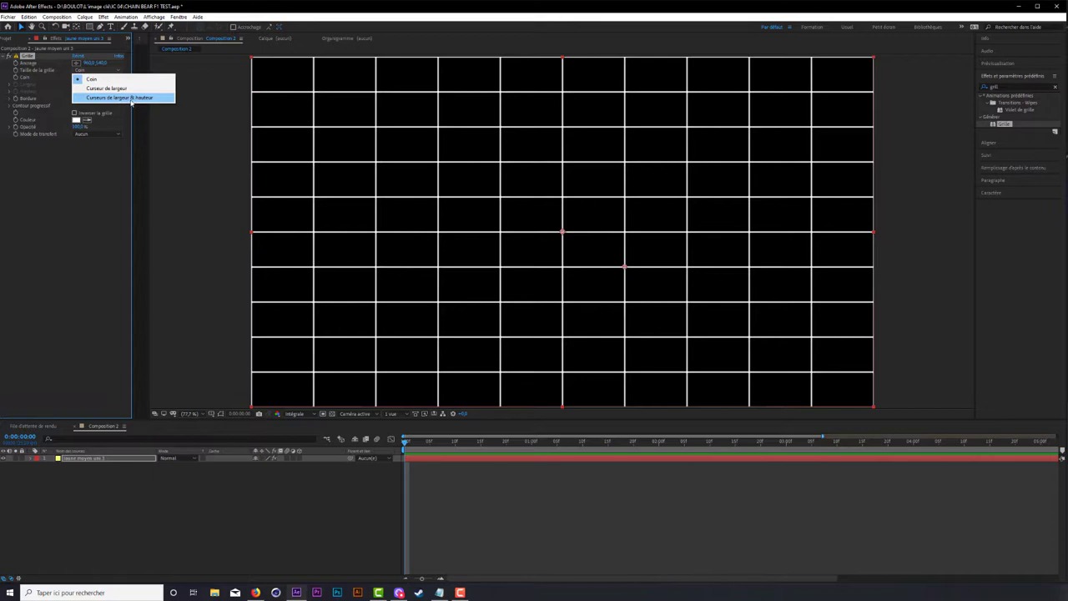
{"action": "left_click", "coordinate": [123, 98]}
{"action": "left_click", "coordinate": [76, 85]}
{"action": "type", "text": "5"}
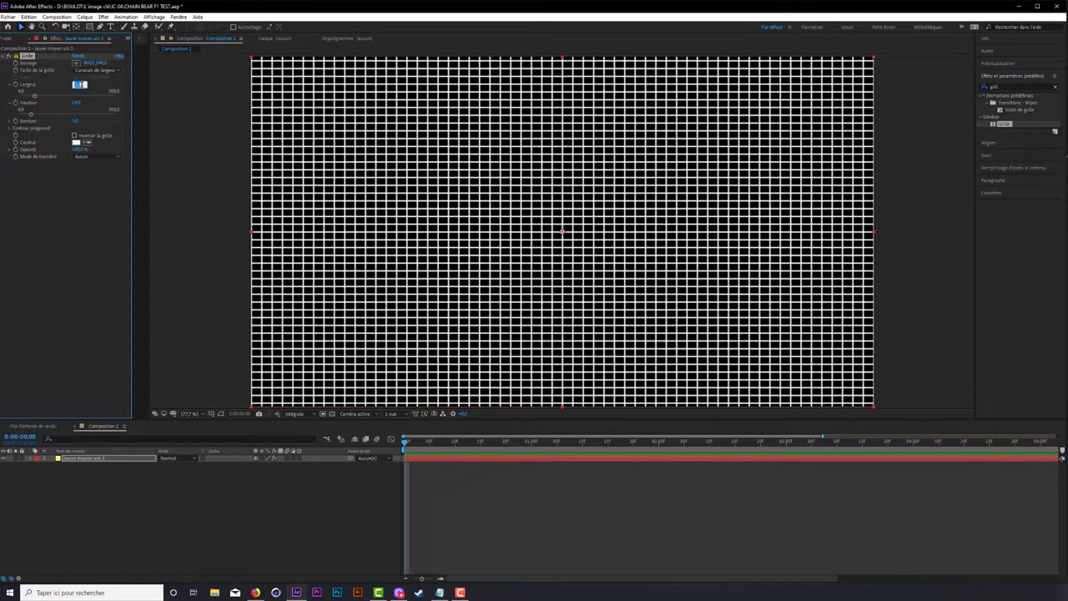
{"action": "left_click", "coordinate": [75, 102]}
{"action": "type", "text": "5"}
{"action": "key", "text": "Return"}
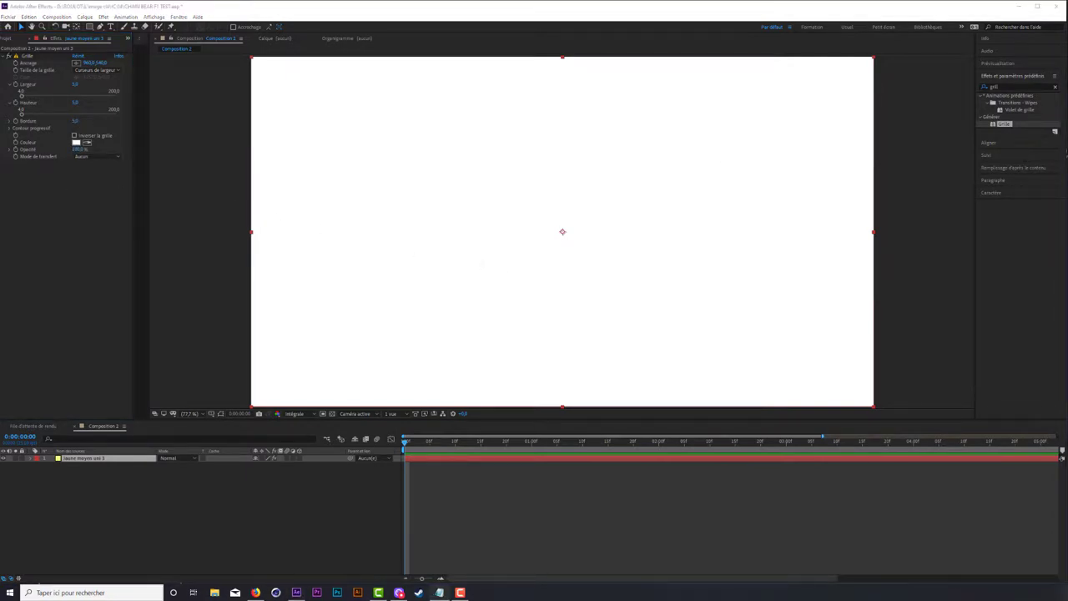
Step: Change the grid's colour to the copied yellow-green
{"action": "left_click", "coordinate": [76, 143]}
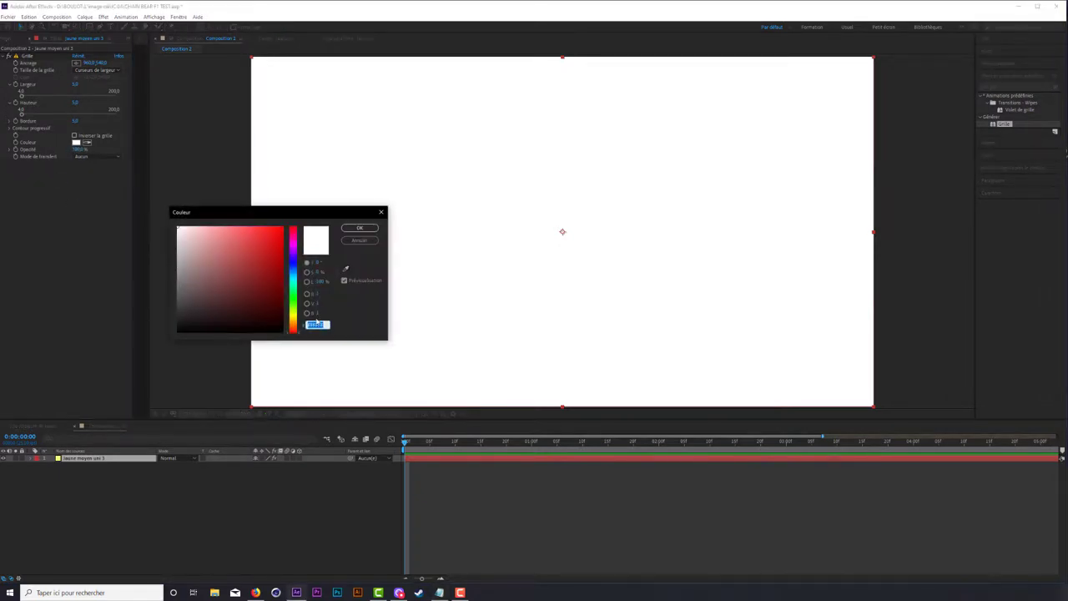
{"action": "key", "text": "ctrl+v"}
{"action": "left_click", "coordinate": [359, 228]}
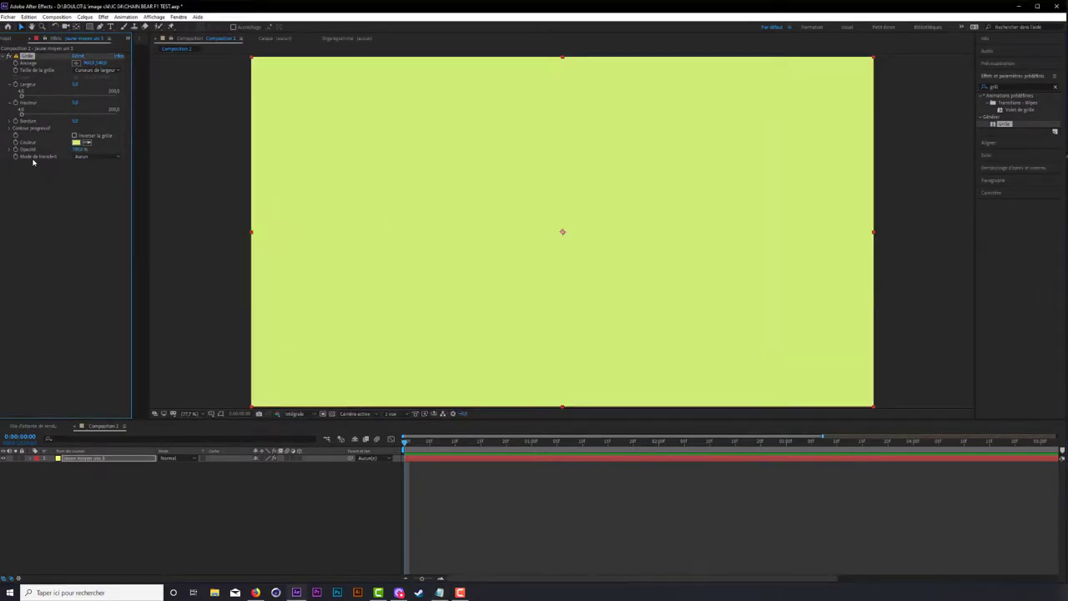
Step: Set the grid's border to 1 and its transfer mode to Normal
{"action": "left_click", "coordinate": [76, 121]}
{"action": "type", "text": "1"}
{"action": "key", "text": "Return"}
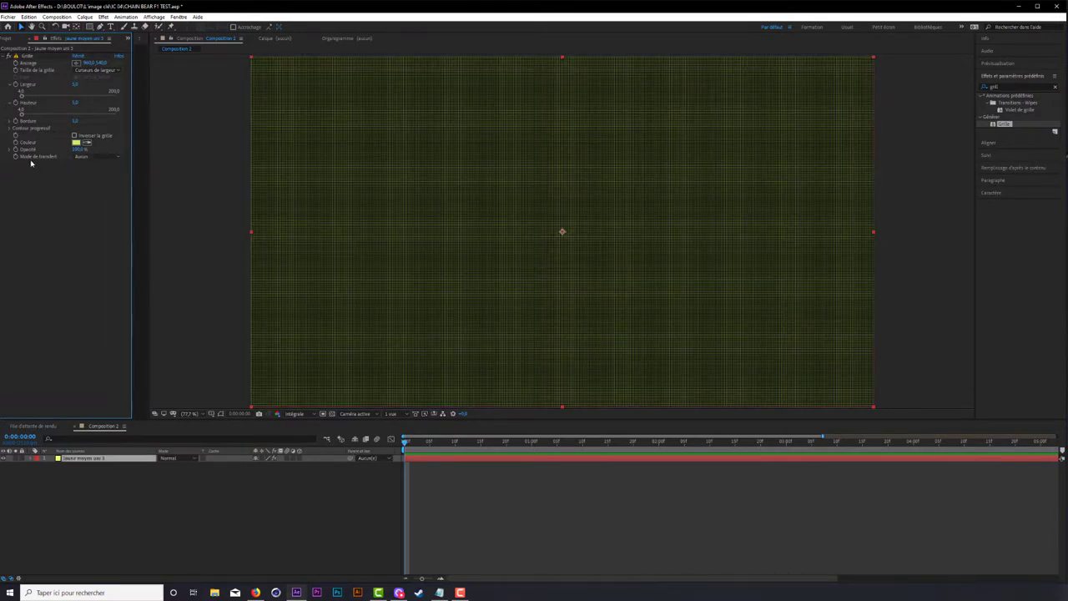
{"action": "left_click", "coordinate": [84, 157]}
{"action": "left_click", "coordinate": [95, 174]}
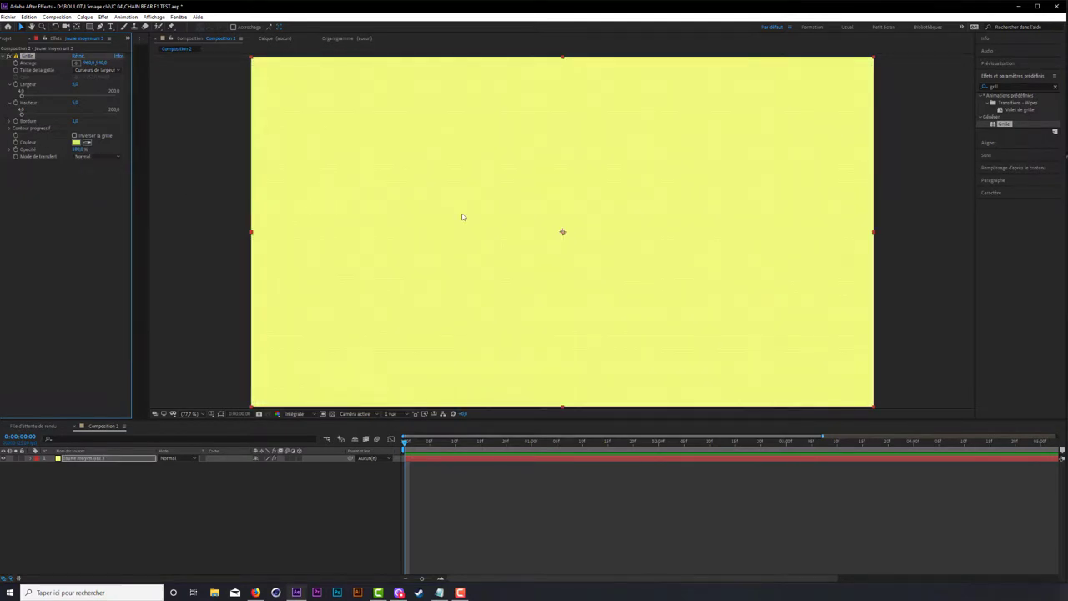
Step: Check the fine grid up close, enlarge the composition viewer and fit the whole composition in it
{"action": "scroll", "coordinate": [495, 256], "scroll_direction": "up", "scroll_amount": 1}
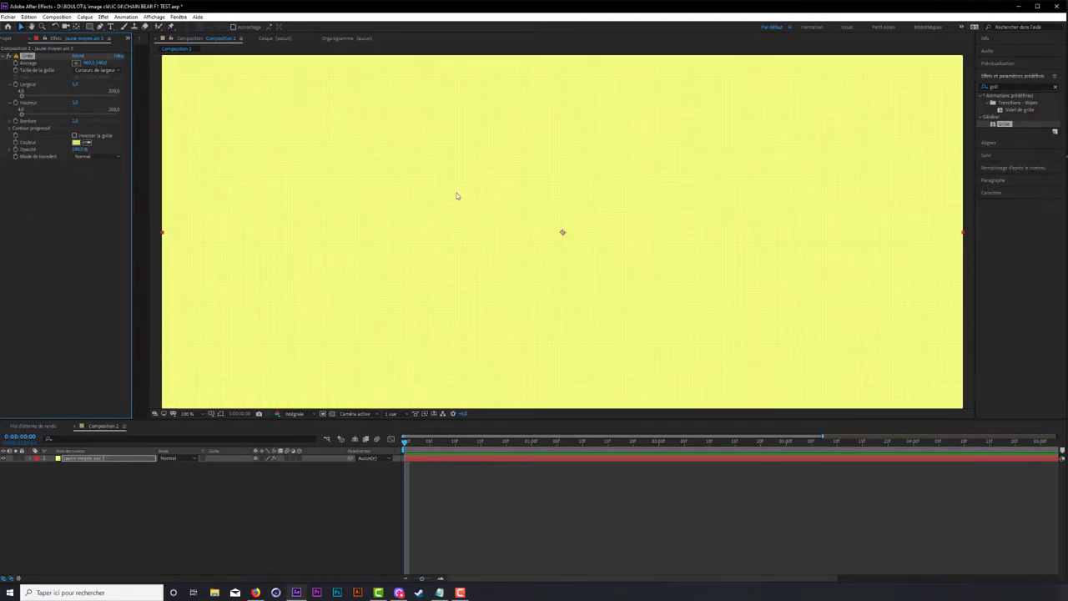
{"action": "mouse_move", "coordinate": [501, 209]}
{"action": "left_mouse_down"}
{"action": "mouse_move", "coordinate": [562, 208]}
{"action": "mouse_move", "coordinate": [510, 211]}
{"action": "left_mouse_up"}
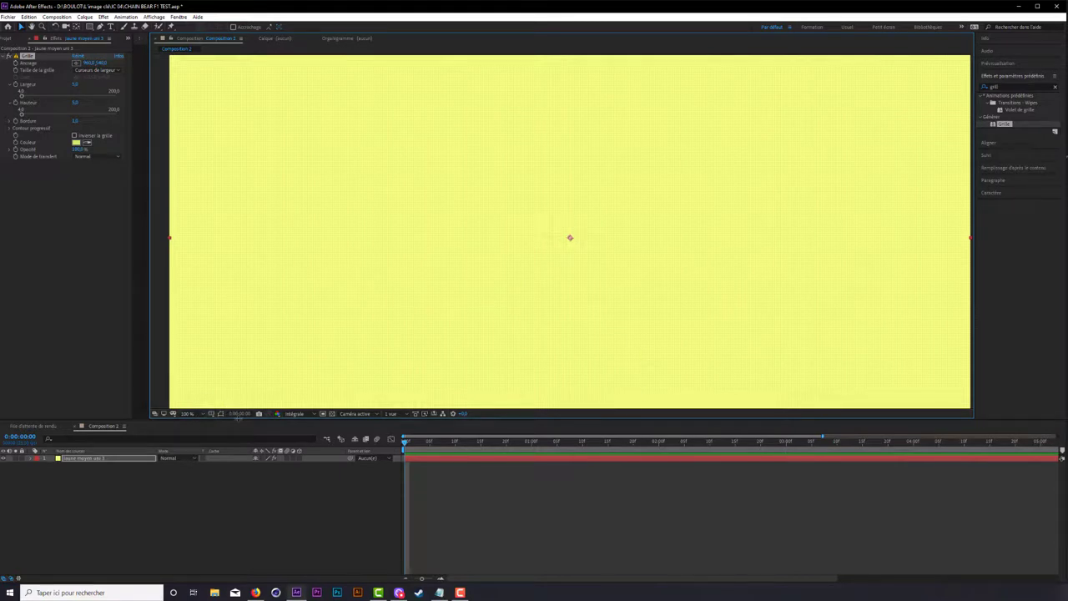
{"action": "left_click_drag", "start_coordinate": [241, 420], "coordinate": [239, 455]}
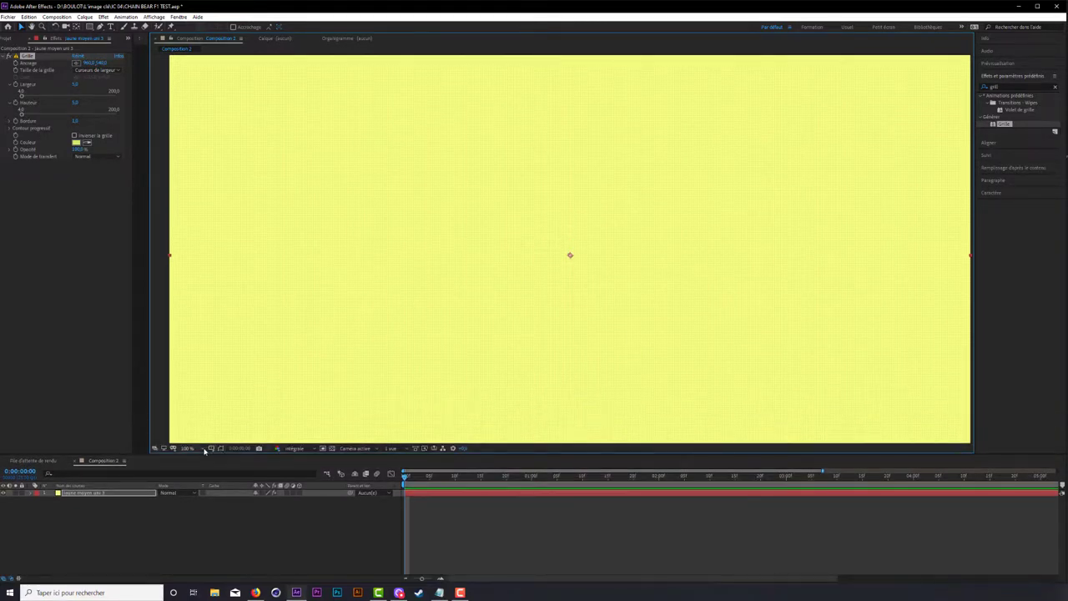
{"action": "left_click", "coordinate": [187, 448]}
{"action": "left_click", "coordinate": [212, 310]}
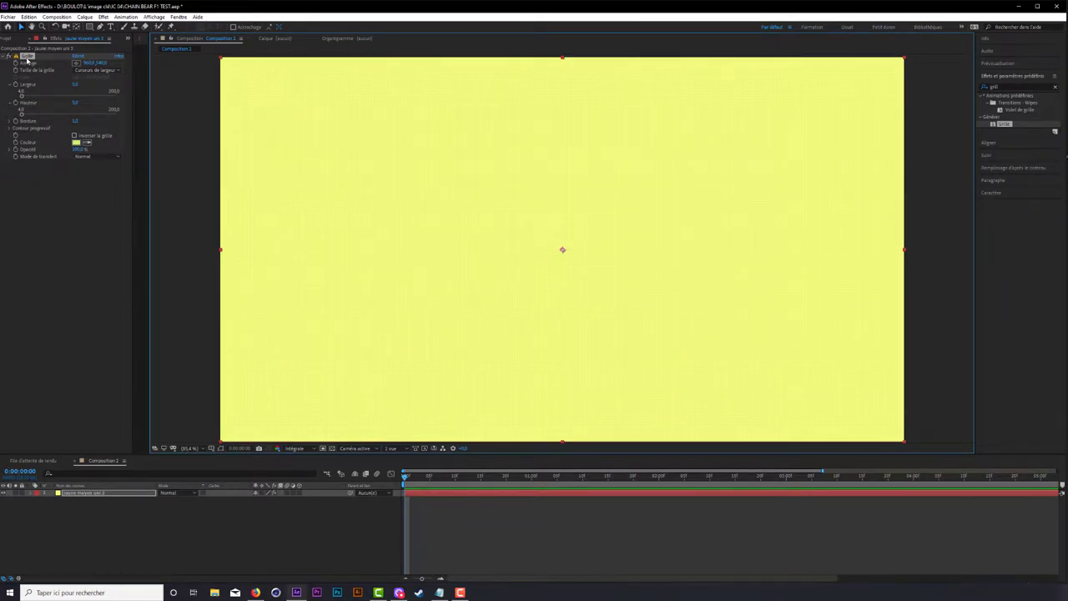
Step: Duplicate the Grille effect and set the copy's width and height to 100
{"action": "left_click", "coordinate": [28, 61]}
{"action": "key", "text": "ctrl+d"}
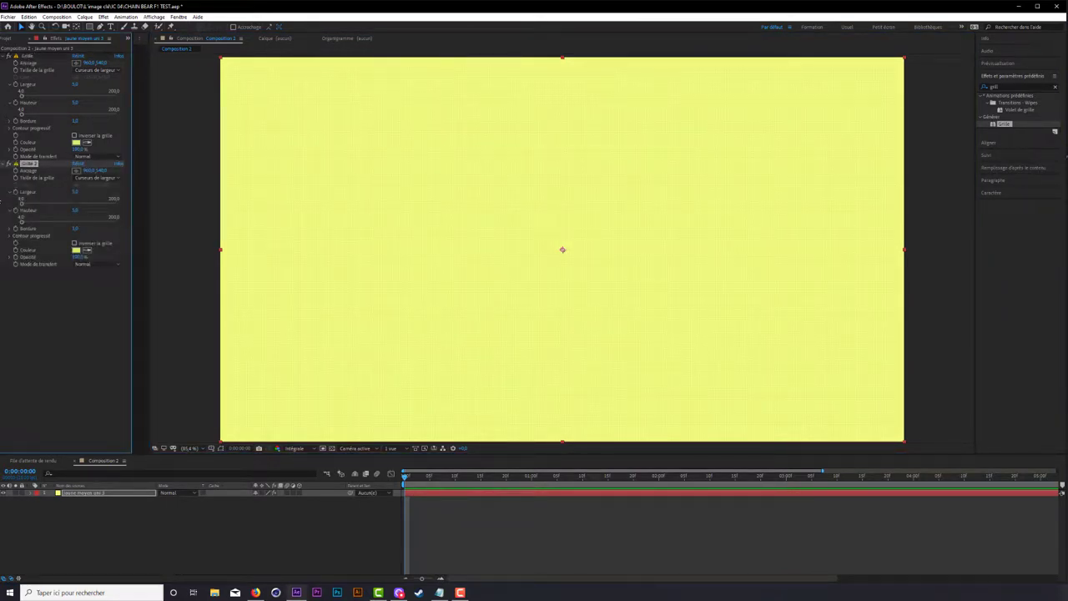
{"action": "left_click", "coordinate": [75, 192]}
{"action": "type", "text": "100"}
{"action": "key", "text": "Tab"}
{"action": "type", "text": "100"}
{"action": "key", "text": "Return"}
Step: Thicken the larger grid's border to 2.9 and expand the yellow solid's layer properties
{"action": "left_click", "coordinate": [67, 275]}
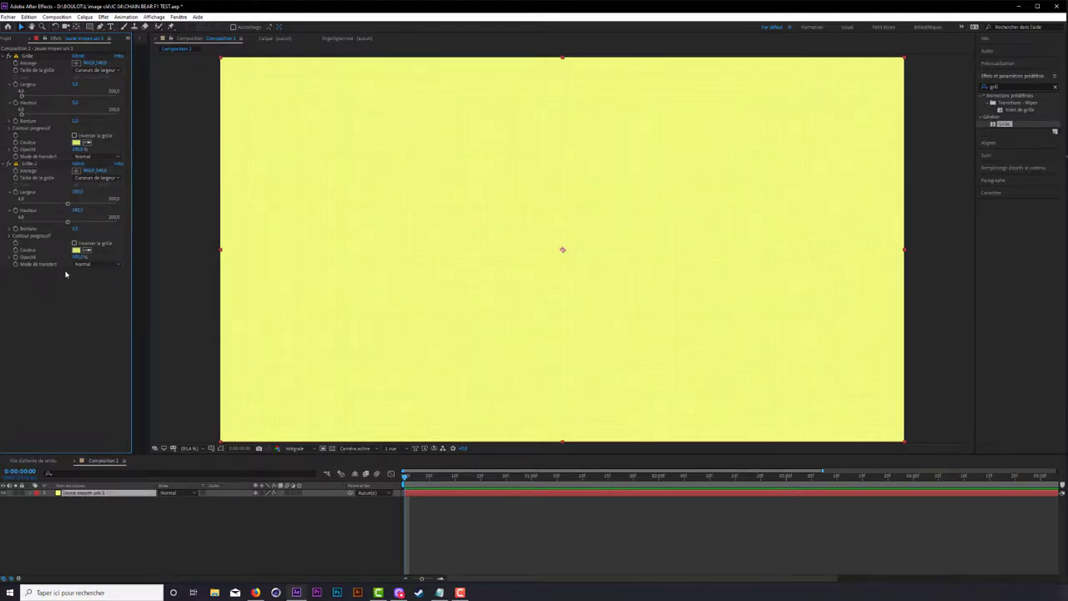
{"action": "mouse_move", "coordinate": [76, 228]}
{"action": "left_mouse_down"}
{"action": "mouse_move", "coordinate": [60, 229]}
{"action": "mouse_move", "coordinate": [85, 231]}
{"action": "left_mouse_up"}
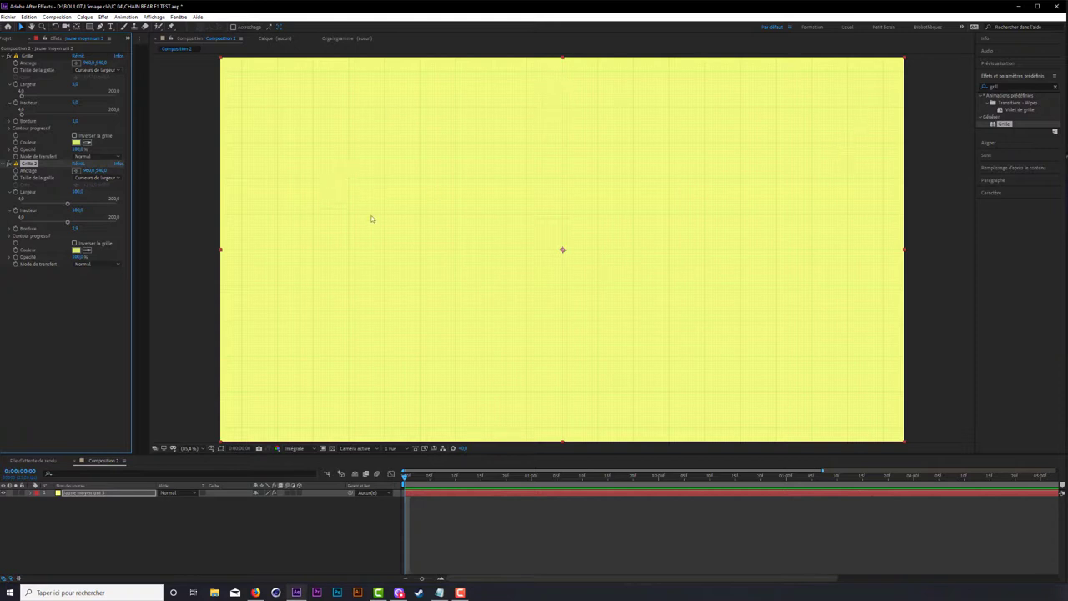
{"action": "left_click", "coordinate": [34, 493]}
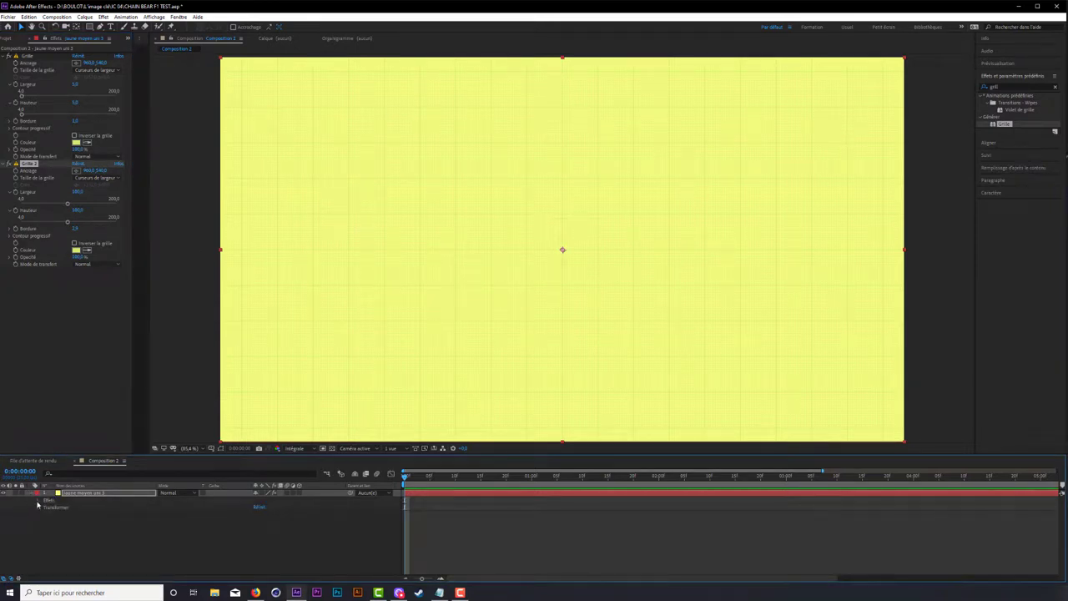
Step: Expand the first Grille effect on the yellow solid and add an elliptical mask that fills the frame
{"action": "left_click", "coordinate": [38, 502]}
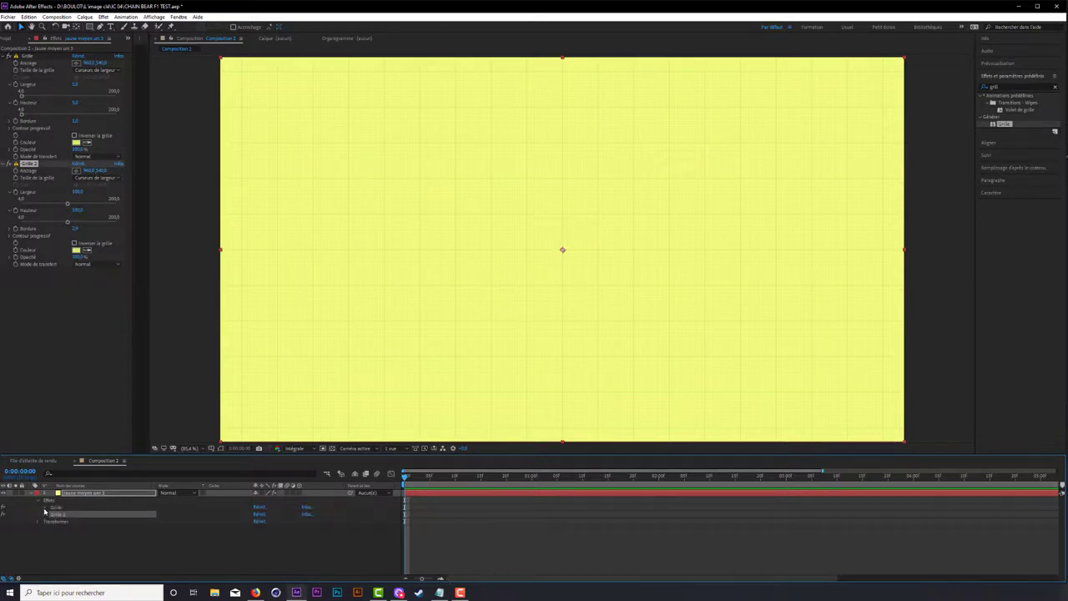
{"action": "left_click", "coordinate": [45, 507]}
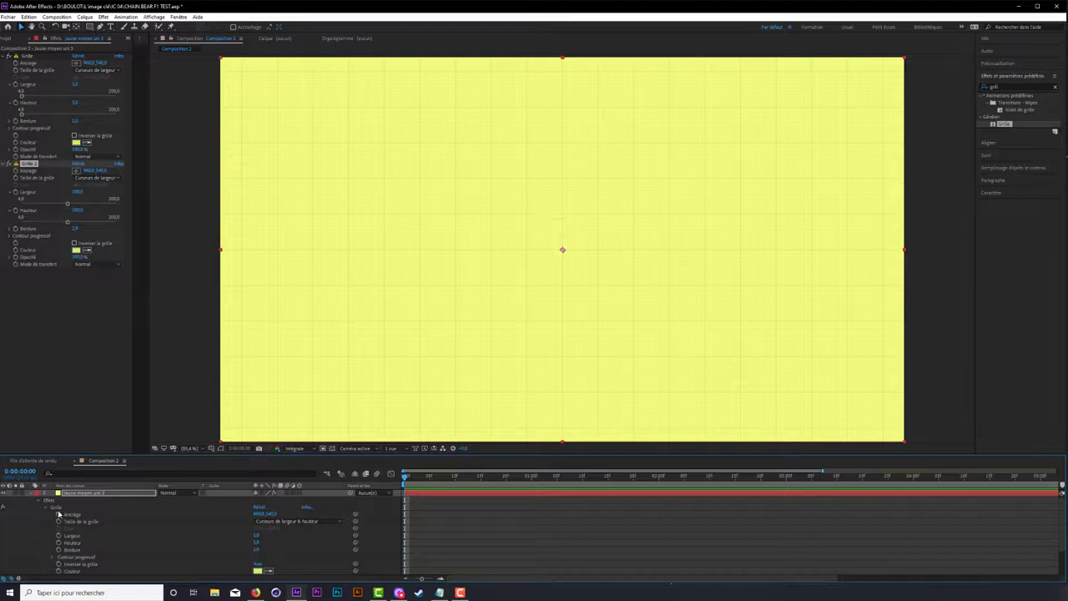
{"action": "scroll", "coordinate": [157, 539], "scroll_direction": "down", "scroll_amount": 1}
{"action": "scroll", "coordinate": [158, 538], "scroll_direction": "down", "scroll_amount": 1}
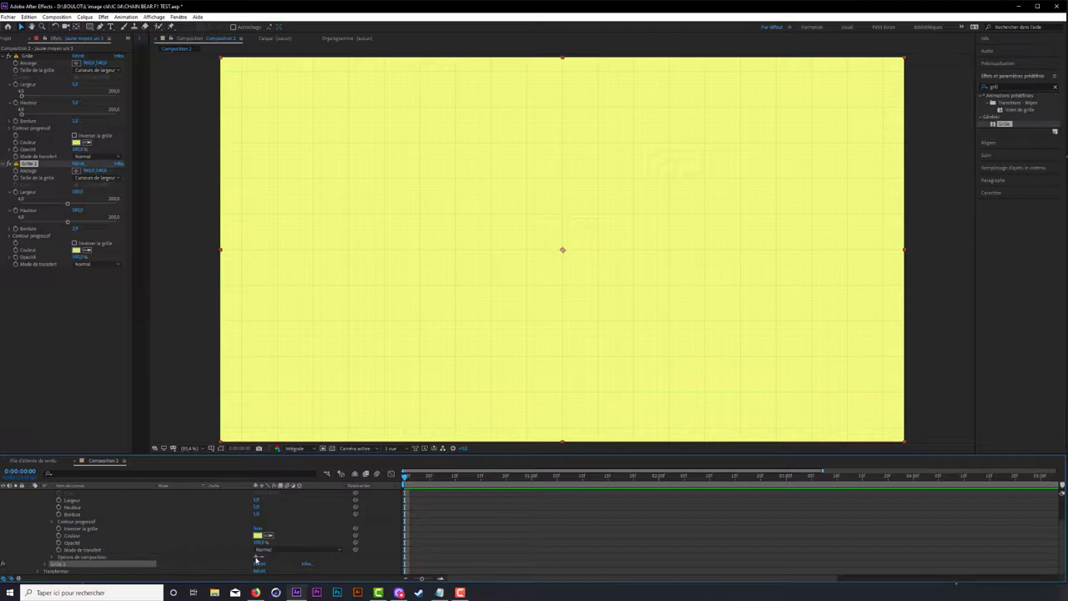
{"action": "left_click", "coordinate": [89, 26]}
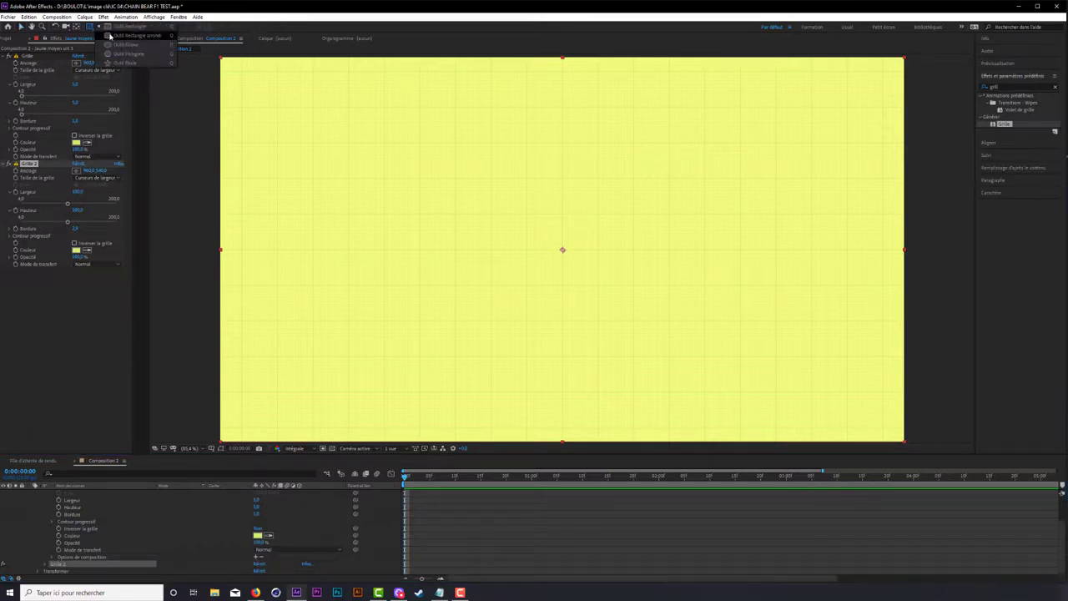
{"action": "left_click", "coordinate": [117, 44]}
{"action": "double_click", "coordinate": [93, 26]}
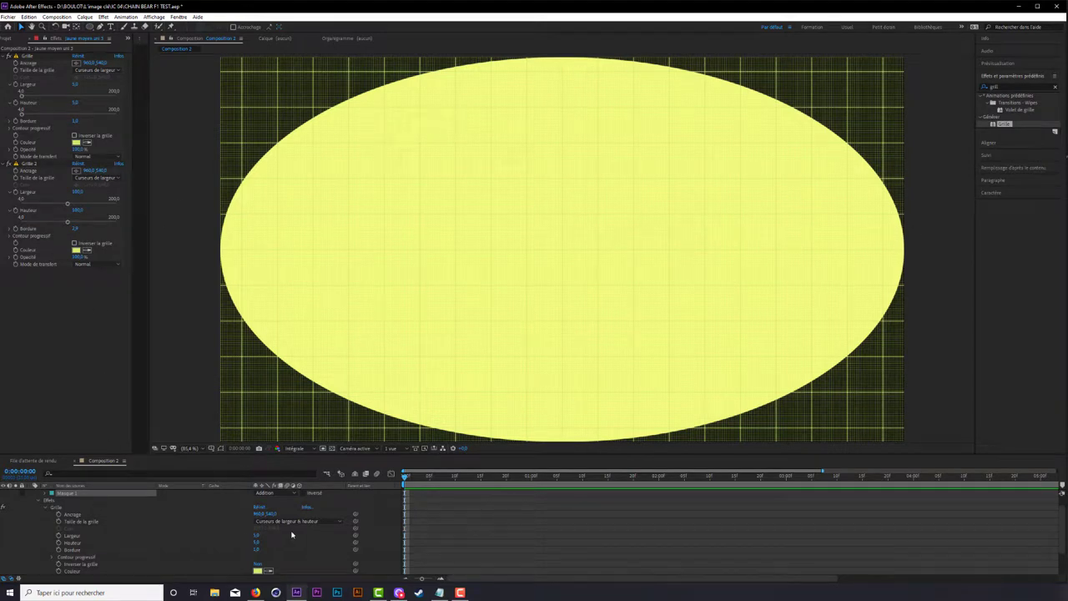
Step: Limit the first Grille effect to the elliptical mask by adding a mask reference in its compositing options
{"action": "scroll", "coordinate": [231, 529], "scroll_direction": "down", "scroll_amount": 3}
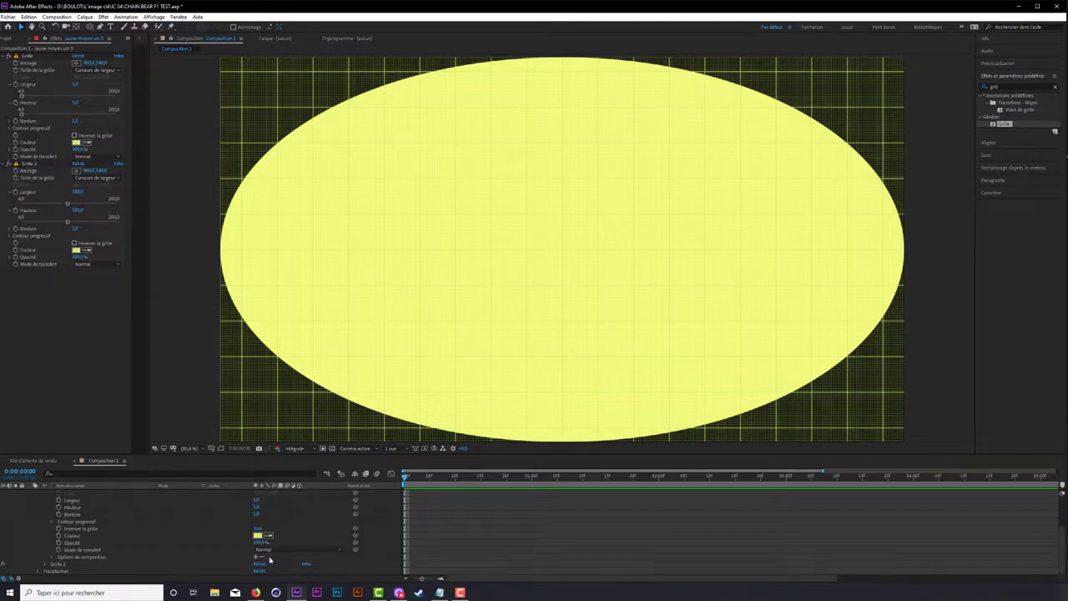
{"action": "left_click", "coordinate": [255, 561]}
{"action": "left_click", "coordinate": [256, 557]}
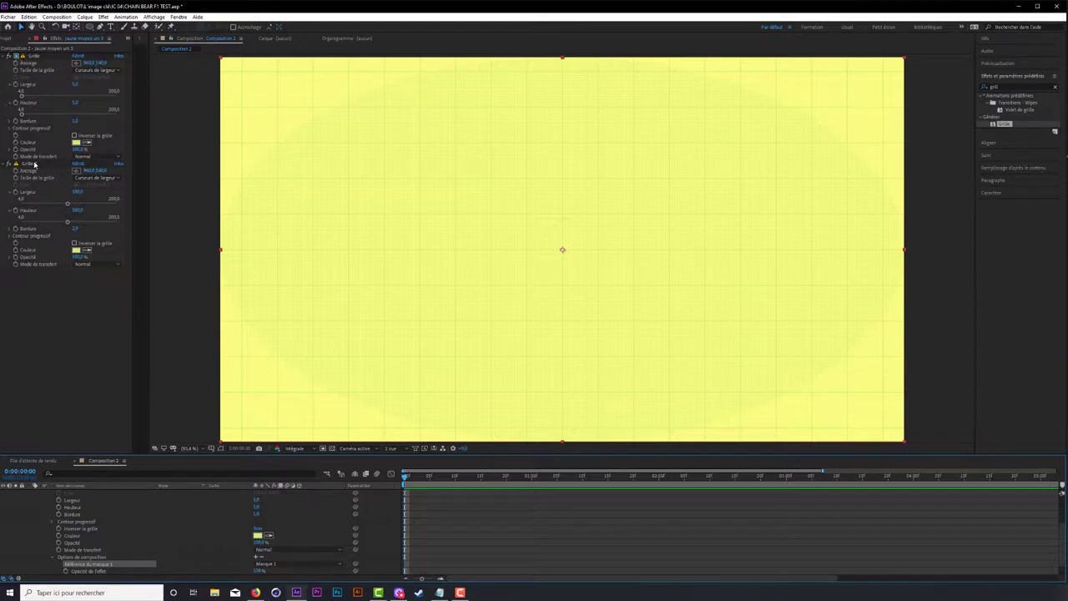
Step: Add the same mask reference to the second Grille effect's compositing options
{"action": "left_click", "coordinate": [31, 163]}
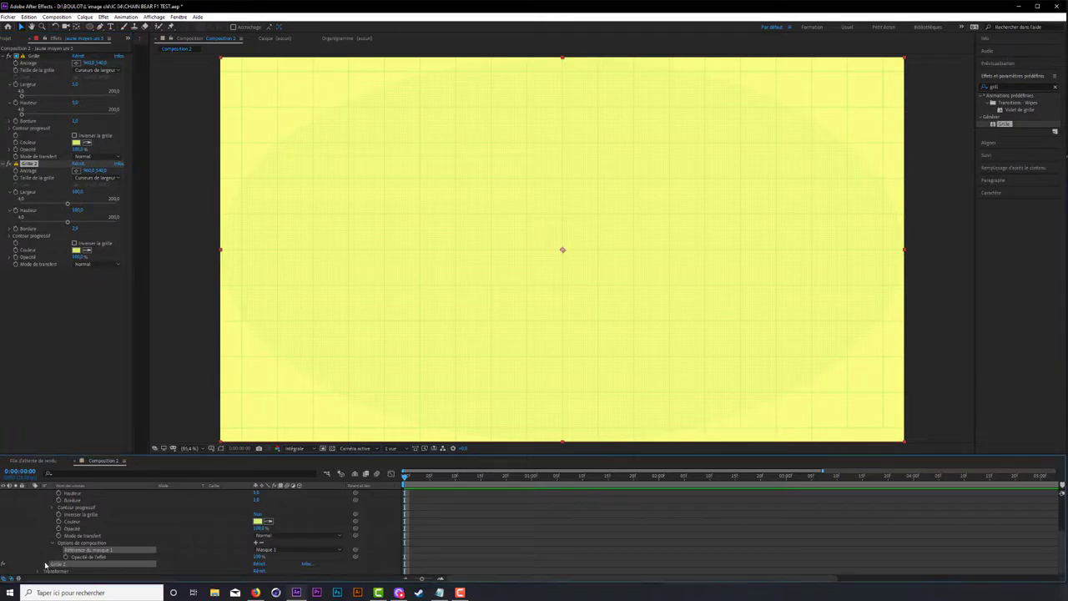
{"action": "left_click", "coordinate": [46, 563]}
{"action": "scroll", "coordinate": [270, 566], "scroll_direction": "down", "scroll_amount": 1}
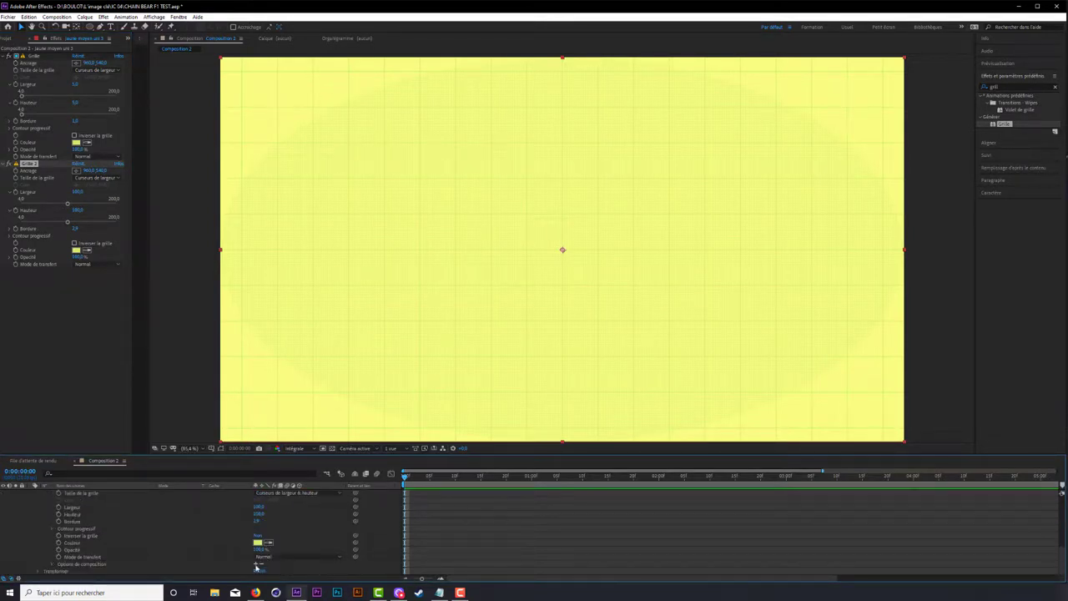
{"action": "left_click", "coordinate": [256, 563]}
Step: Feather the elliptical mask generously and contract it with a negative expansion so the grids fade before the frame edges
{"action": "scroll", "coordinate": [109, 512], "scroll_direction": "up", "scroll_amount": 5}
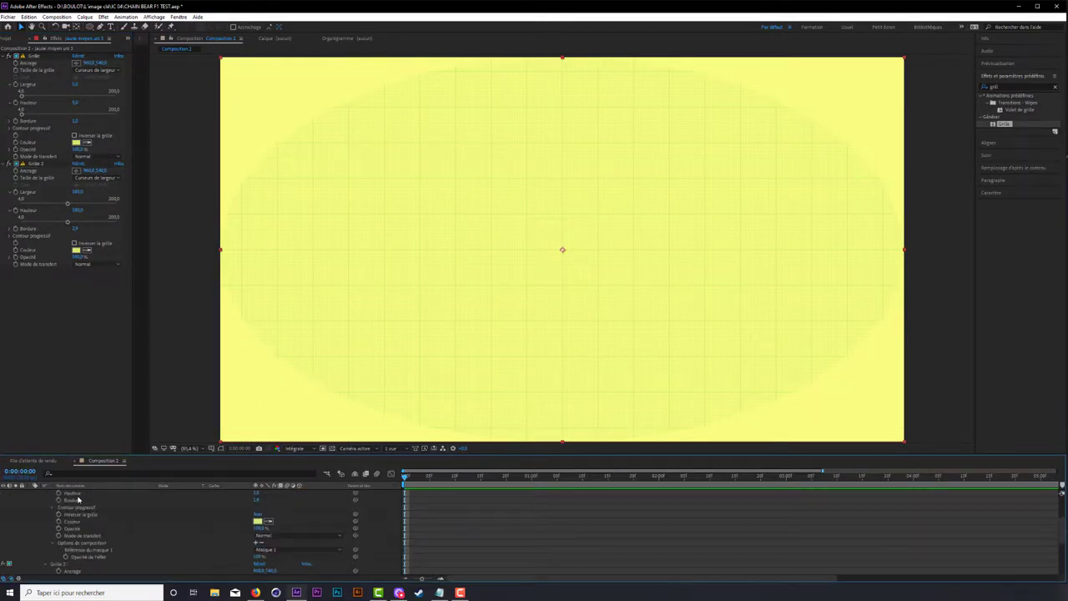
{"action": "left_click", "coordinate": [34, 499]}
{"action": "left_click", "coordinate": [48, 508]}
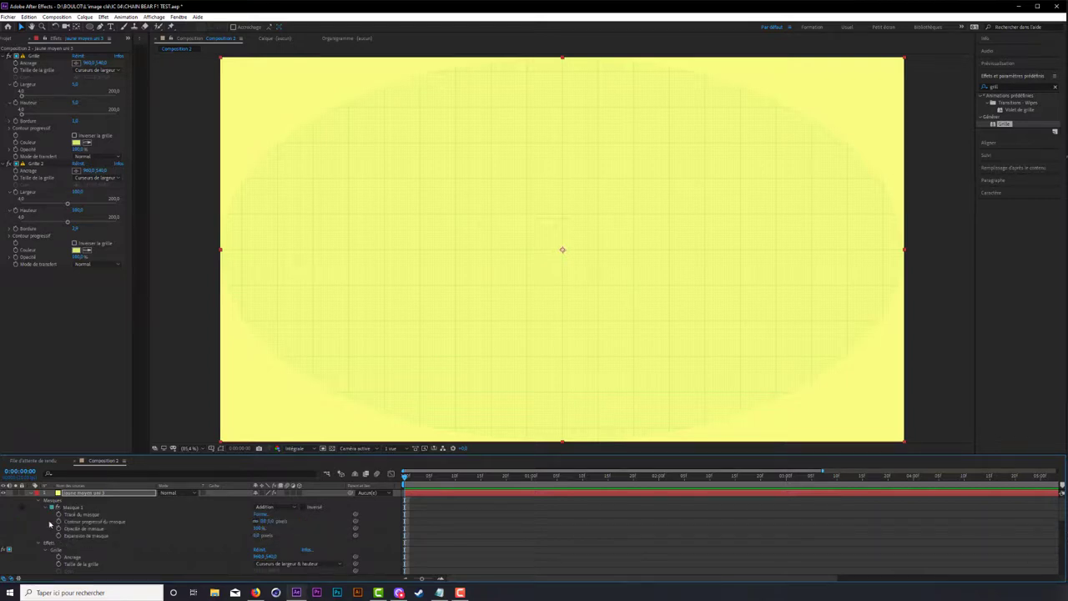
{"action": "left_click_drag", "start_coordinate": [263, 522], "coordinate": [337, 523]}
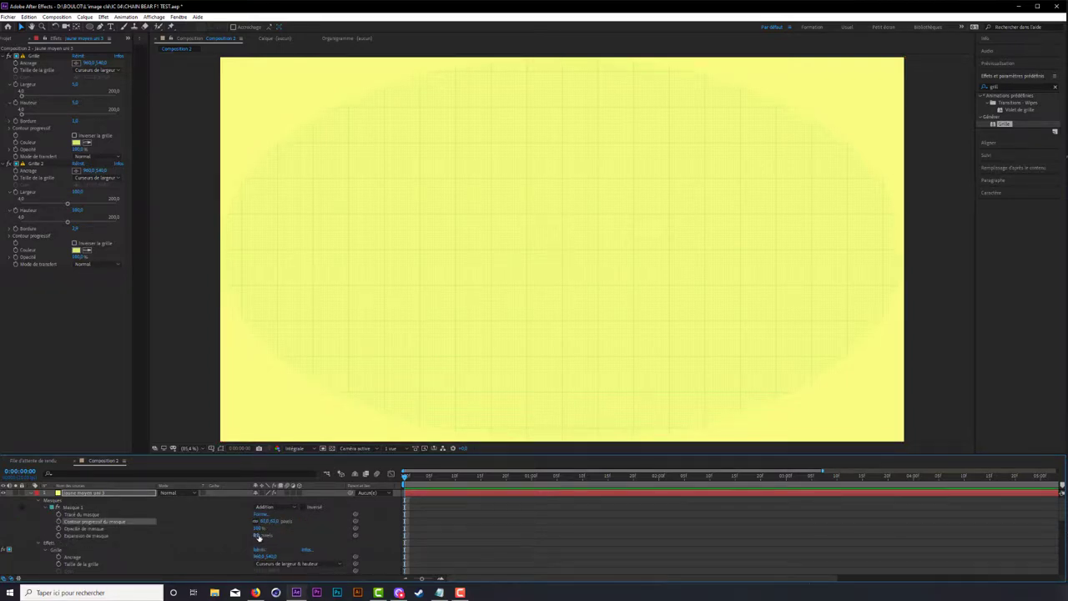
{"action": "left_click_drag", "start_coordinate": [260, 535], "coordinate": [242, 537]}
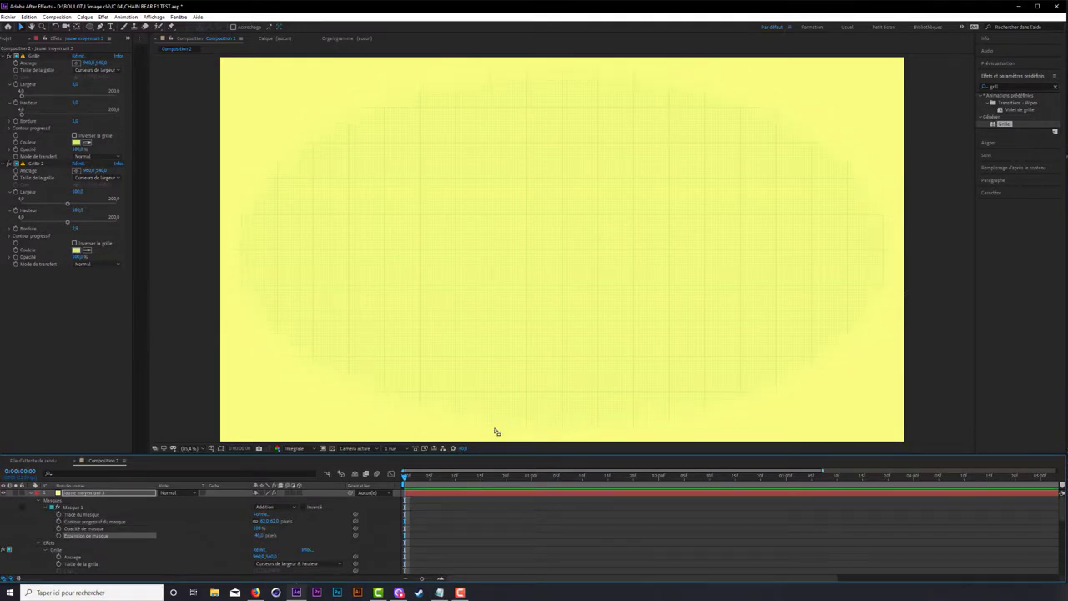
{"action": "left_click_drag", "start_coordinate": [259, 535], "coordinate": [288, 521]}
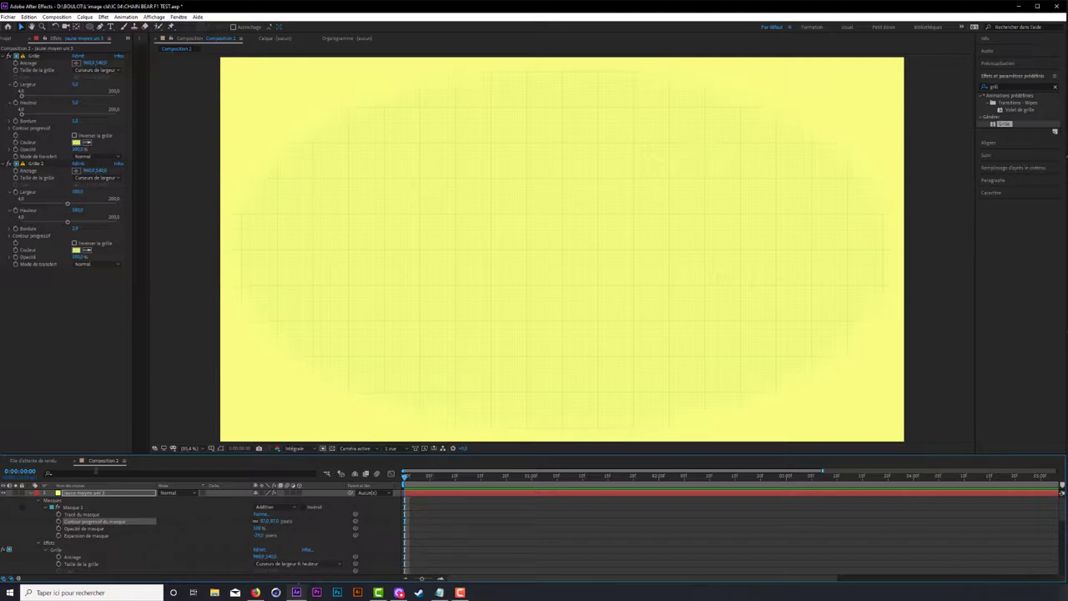
Step: Collapse the yellow solid's properties and rename the layer BG
{"action": "left_click", "coordinate": [31, 493]}
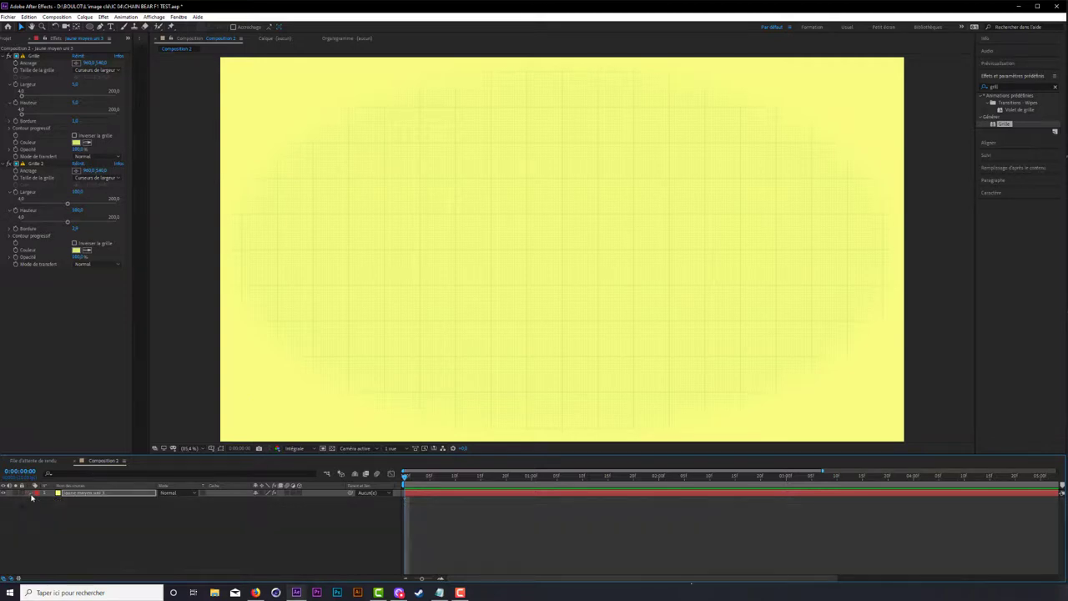
{"action": "left_click", "coordinate": [107, 517]}
{"action": "left_click", "coordinate": [76, 494]}
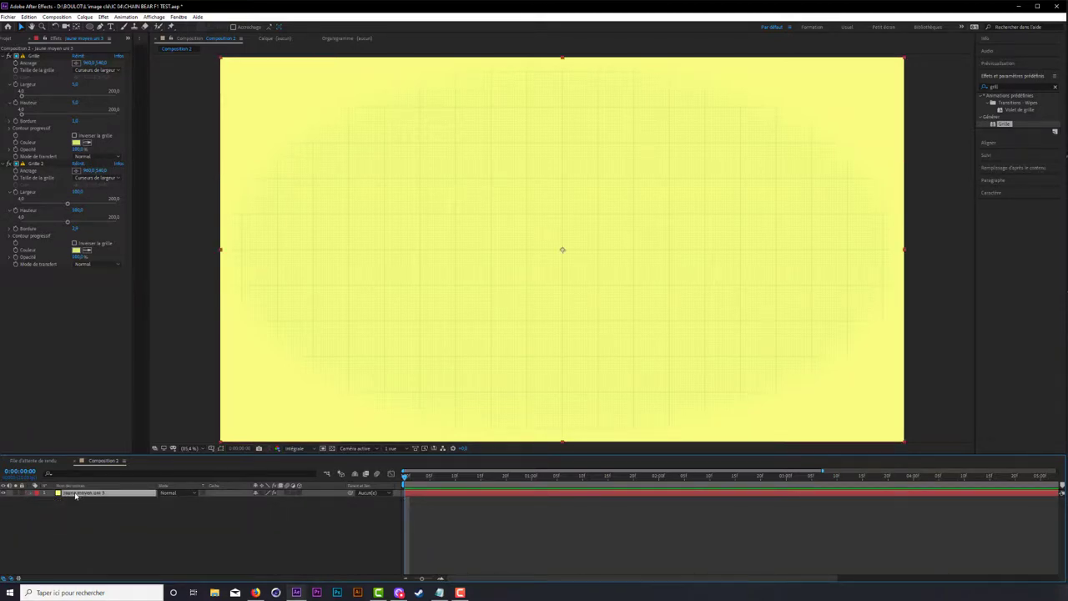
{"action": "key", "text": "Return"}
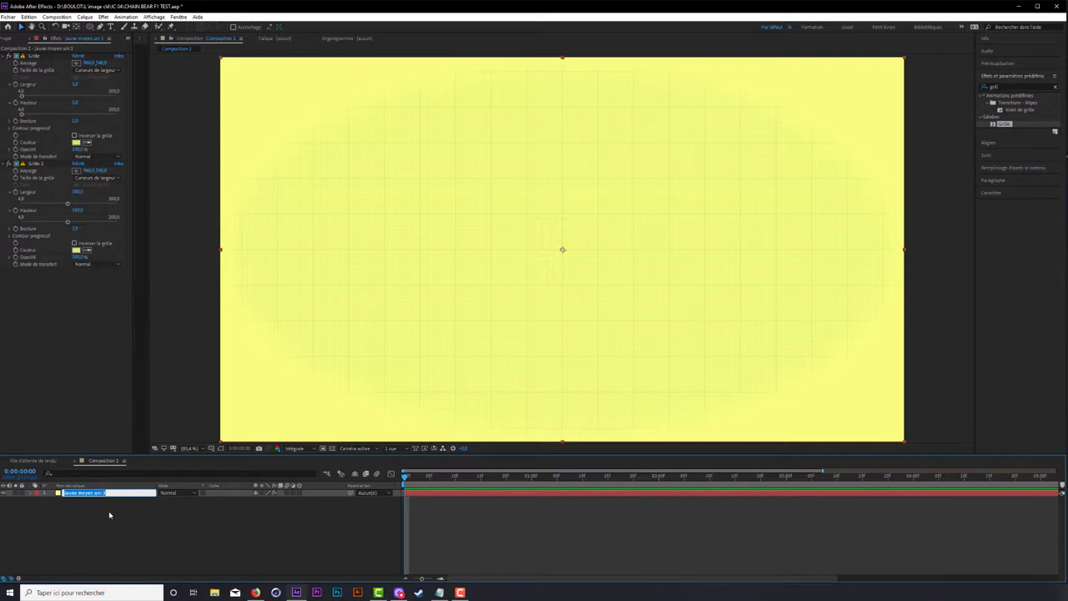
{"action": "left_click", "coordinate": [108, 515]}
{"action": "left_click", "coordinate": [94, 496]}
{"action": "key", "text": "Return"}
{"action": "type", "text": "BG"}
{"action": "key", "text": "Return"}
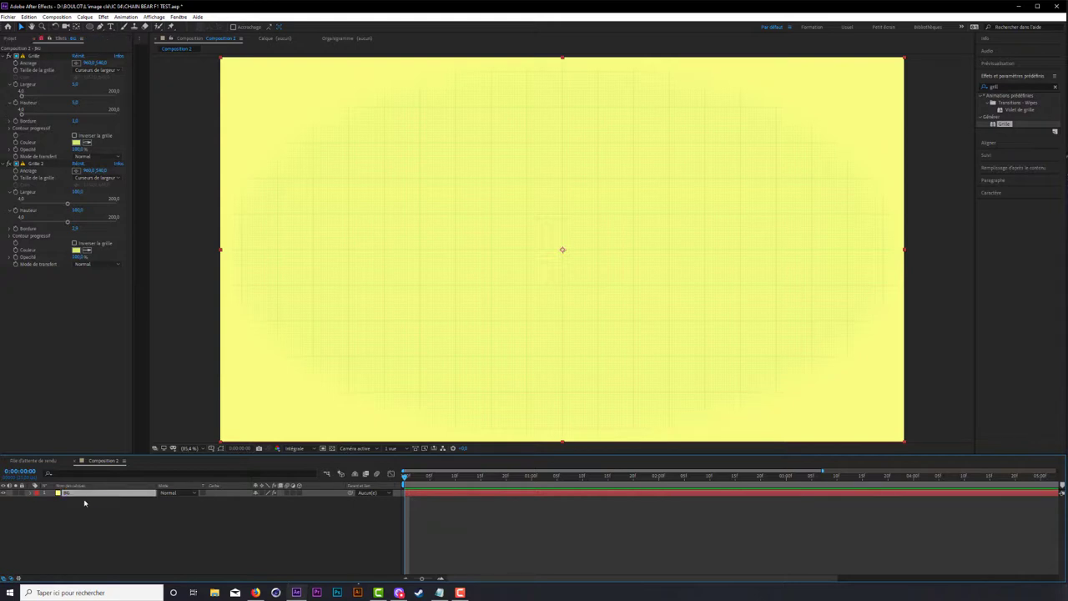
Step: Create a new empty shape layer above the BG layer
{"action": "right_click", "coordinate": [84, 501]}
{"action": "left_click", "coordinate": [151, 532]}
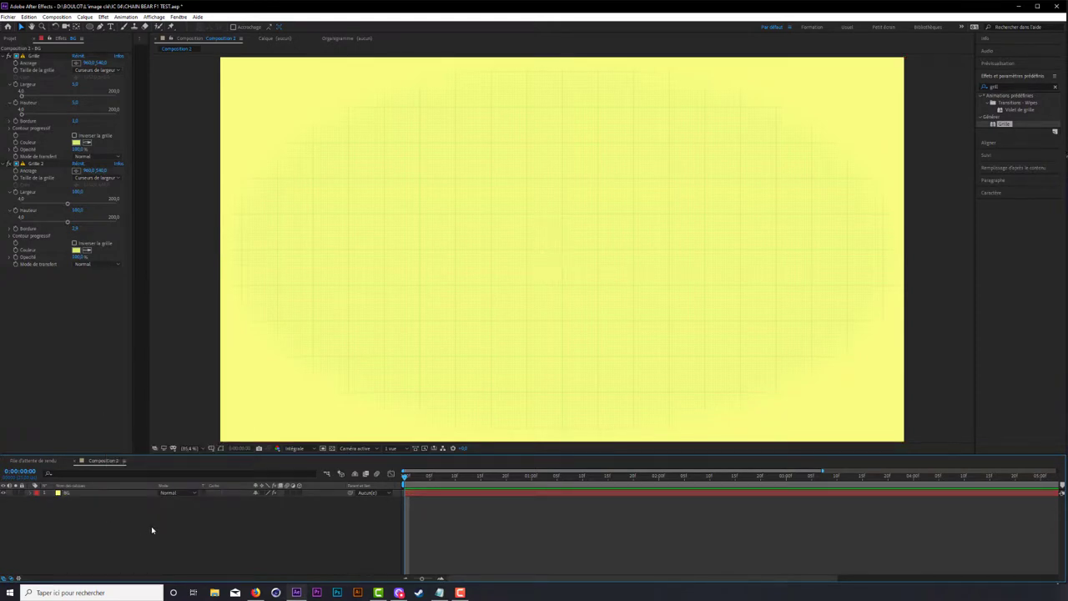
{"action": "right_click", "coordinate": [151, 529]}
{"action": "mouse_move", "coordinate": [191, 438]}
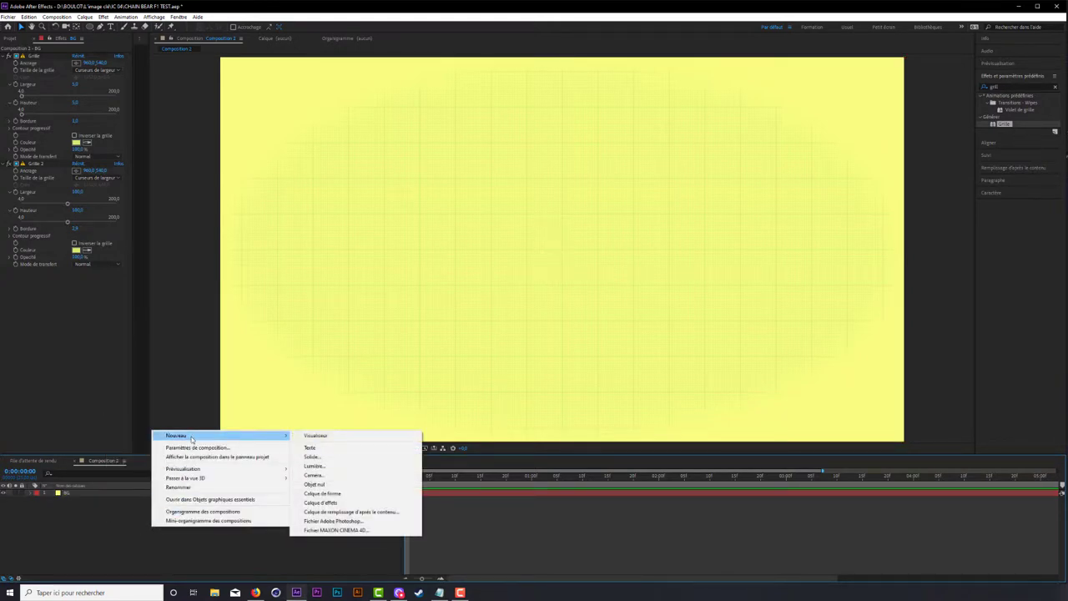
{"action": "left_click", "coordinate": [348, 494]}
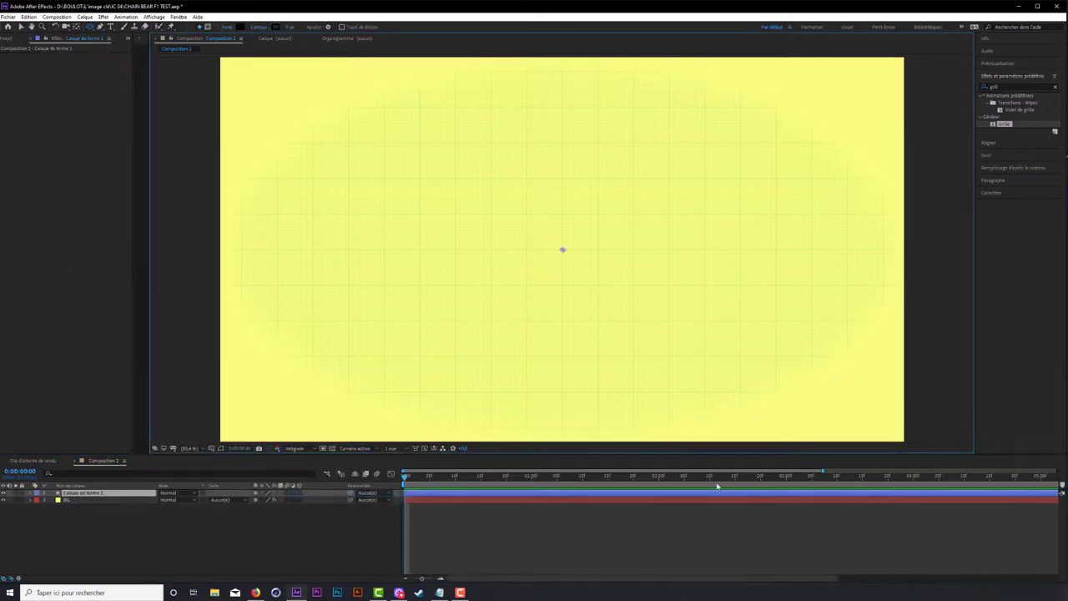
Step: Add a polystar path to the shape layer and turn on the display of shape paths in the viewer
{"action": "left_click", "coordinate": [328, 28]}
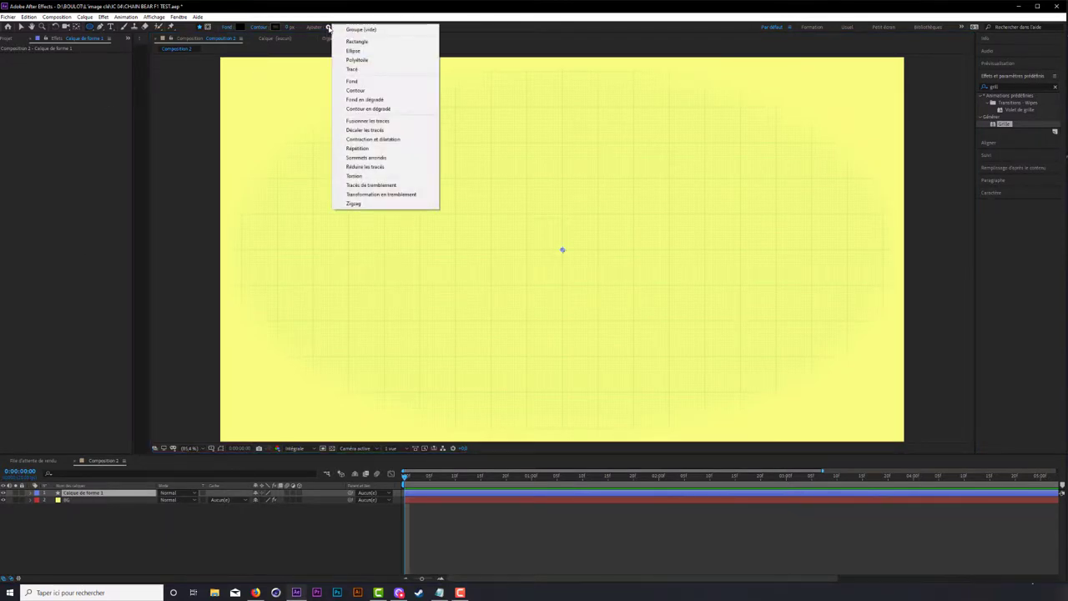
{"action": "left_click", "coordinate": [359, 60]}
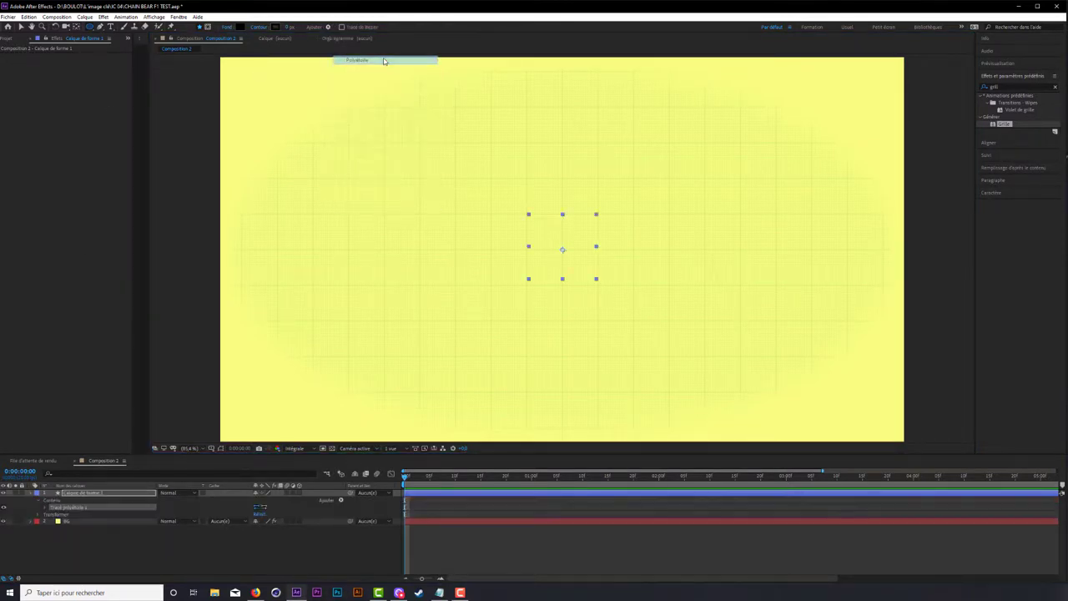
{"action": "left_click", "coordinate": [220, 448]}
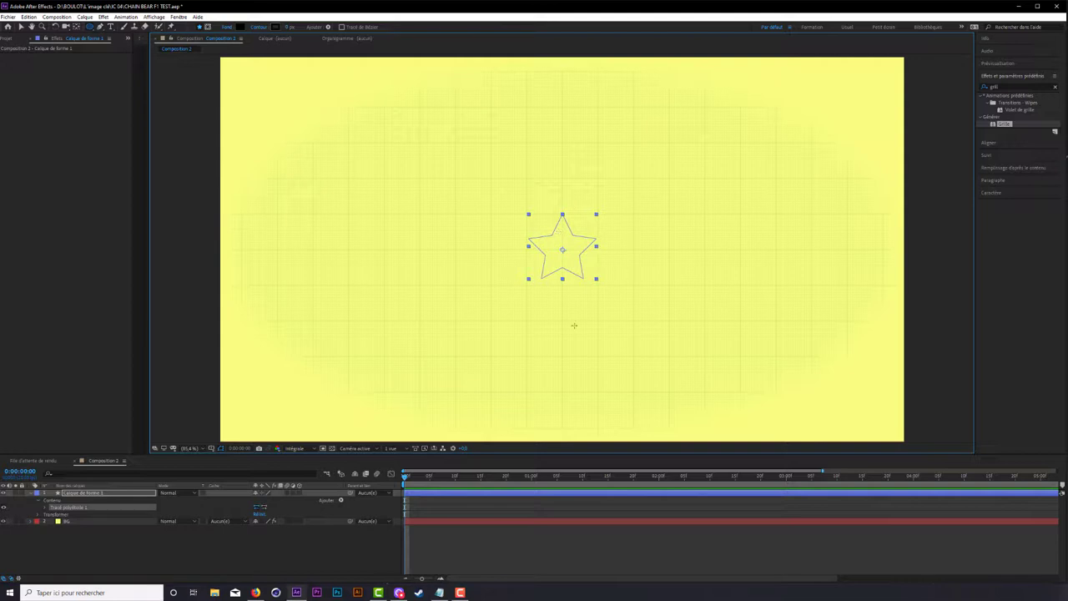
Step: Set the polystar's number of points to 15
{"action": "left_click", "coordinate": [31, 493]}
{"action": "left_click", "coordinate": [31, 493]}
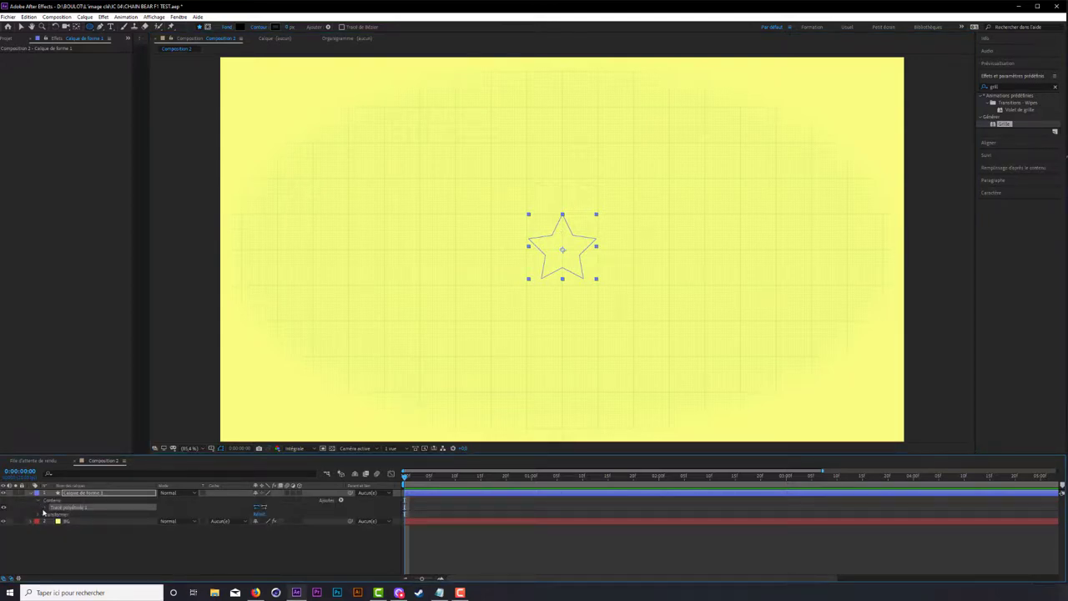
{"action": "left_click", "coordinate": [45, 507]}
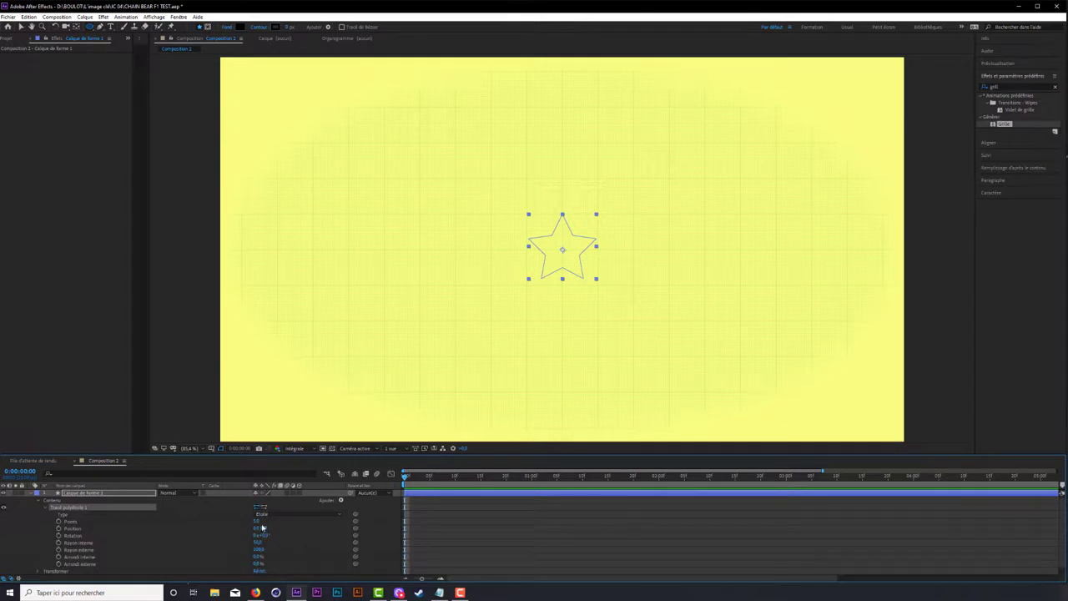
{"action": "left_click", "coordinate": [257, 521]}
{"action": "type", "text": "15"}
{"action": "left_click", "coordinate": [319, 510]}
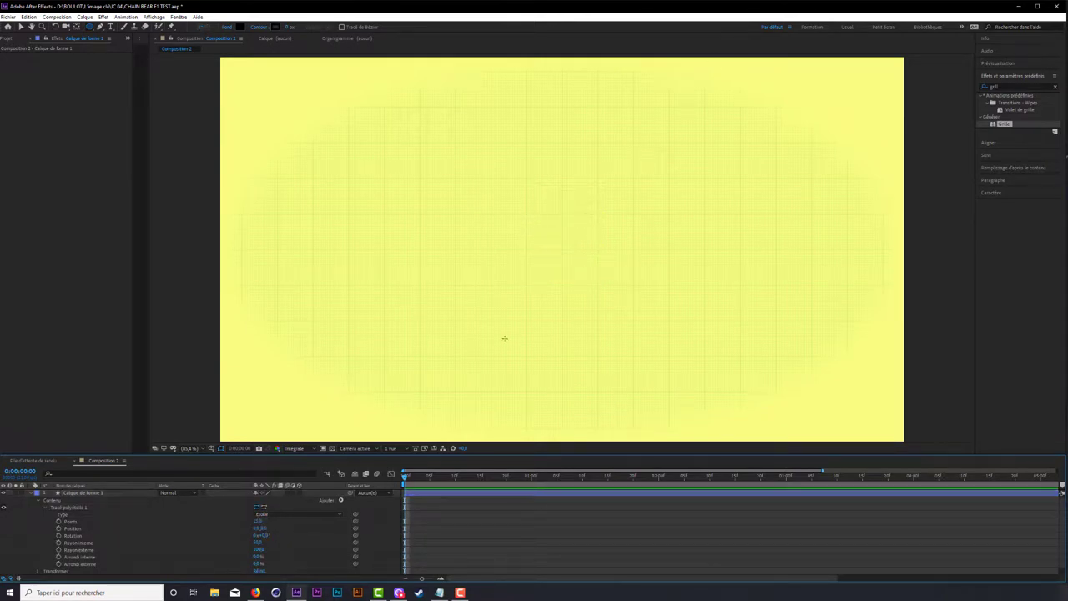
{"action": "left_click", "coordinate": [78, 493]}
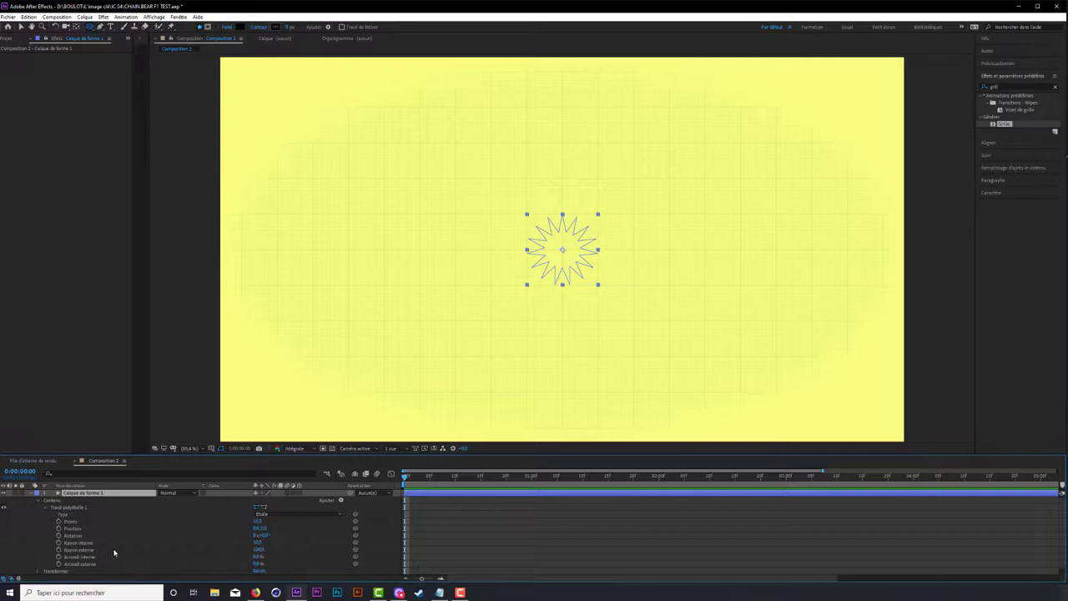
Step: Set the star's inner radius to 115 and raise its outer radius slightly above that value
{"action": "mouse_move", "coordinate": [258, 543]}
{"action": "left_mouse_down"}
{"action": "mouse_move", "coordinate": [291, 543]}
{"action": "mouse_move", "coordinate": [279, 546]}
{"action": "left_mouse_up"}
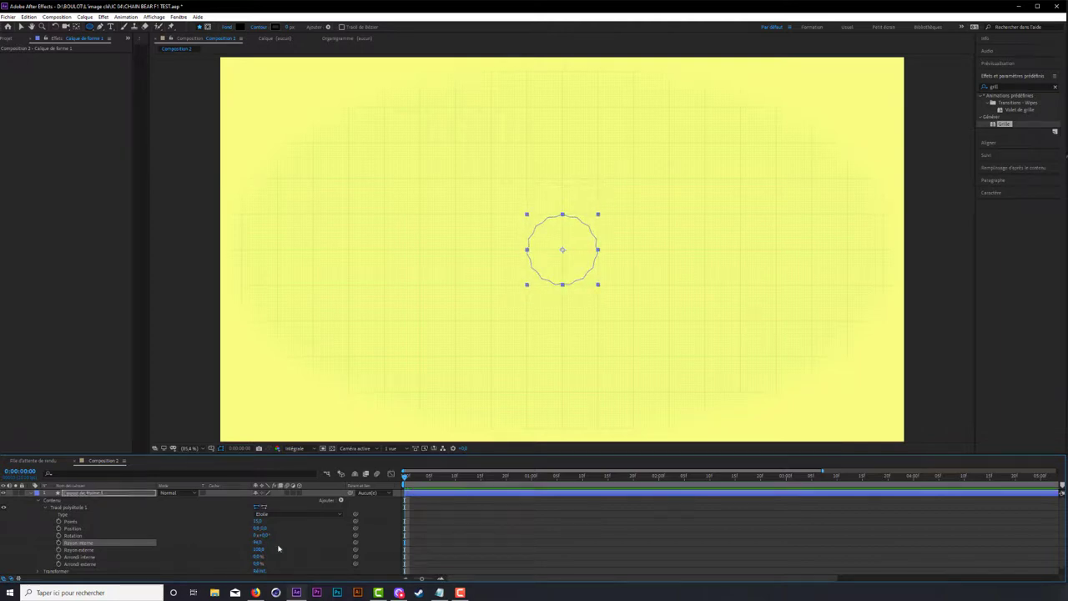
{"action": "left_click", "coordinate": [259, 542]}
{"action": "key", "text": "Return"}
{"action": "left_click", "coordinate": [259, 550]}
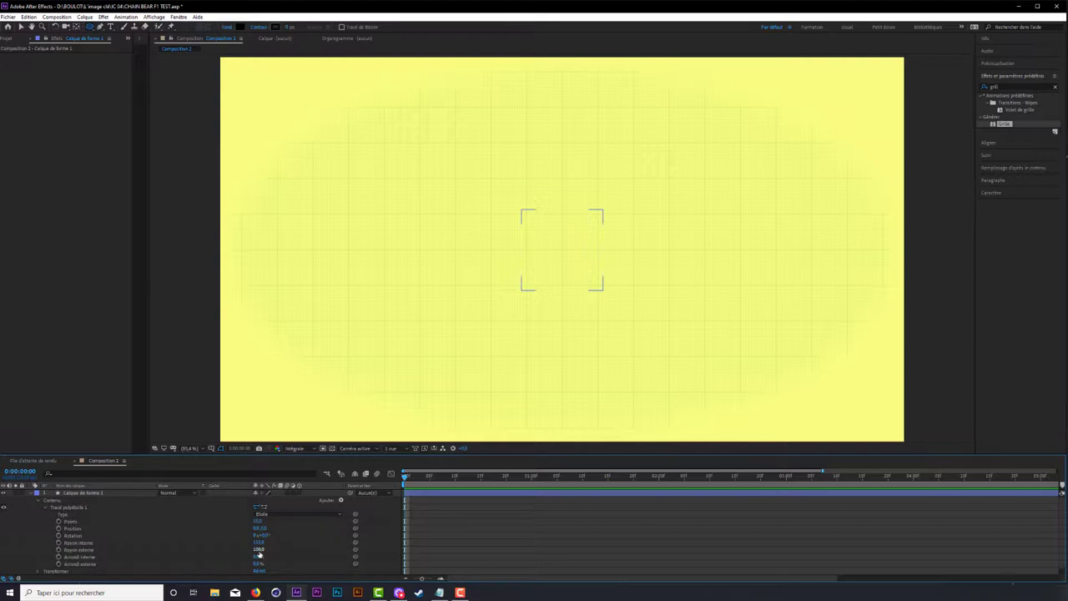
{"action": "left_click", "coordinate": [258, 551]}
{"action": "type", "text": "150"}
{"action": "key", "text": "Return"}
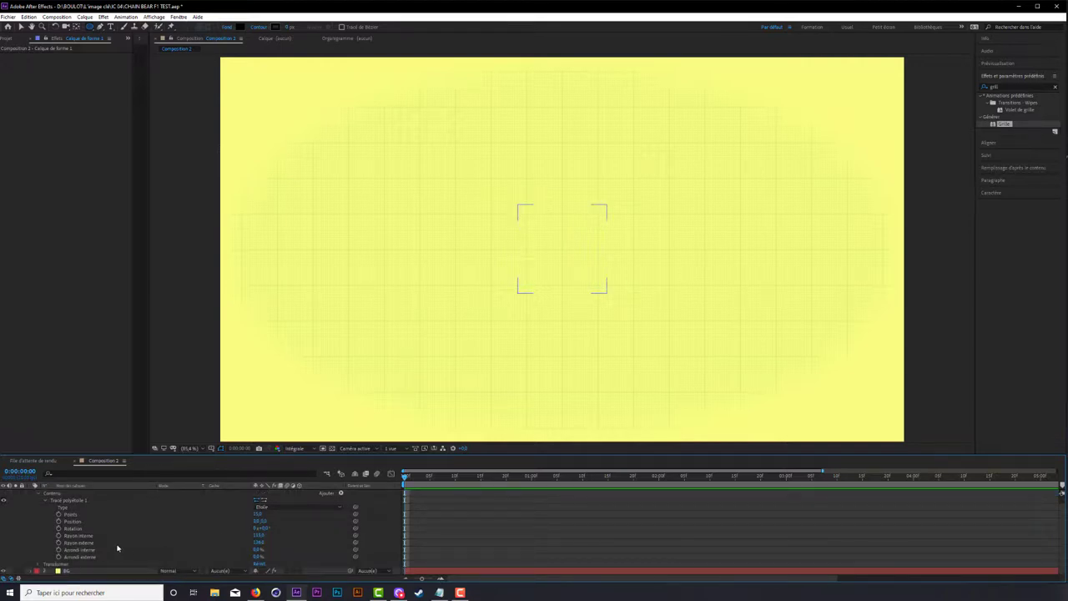
Step: Increase the star's inner roundness and set its outer roundness to 172% to form a gear-like outline
{"action": "left_click", "coordinate": [79, 543]}
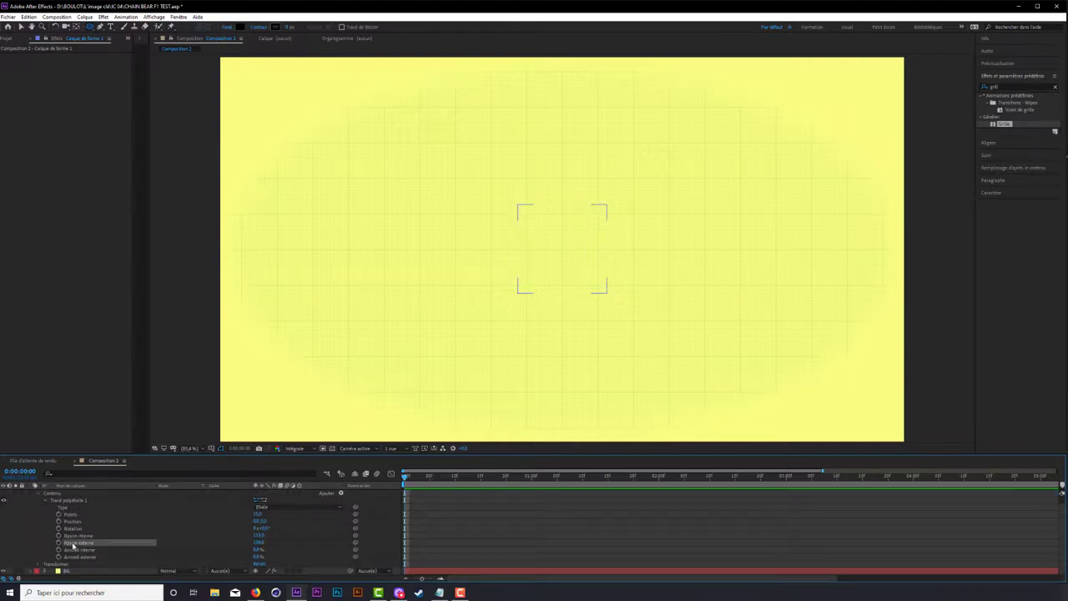
{"action": "left_click", "coordinate": [271, 554]}
{"action": "left_click", "coordinate": [260, 549]}
{"action": "key", "text": "Return"}
{"action": "left_click", "coordinate": [259, 556]}
{"action": "left_click", "coordinate": [258, 558]}
{"action": "type", "text": "172"}
{"action": "key", "text": "Return"}
{"action": "scroll", "coordinate": [138, 518], "scroll_direction": "up", "scroll_amount": 1}
{"action": "left_click", "coordinate": [89, 493]}
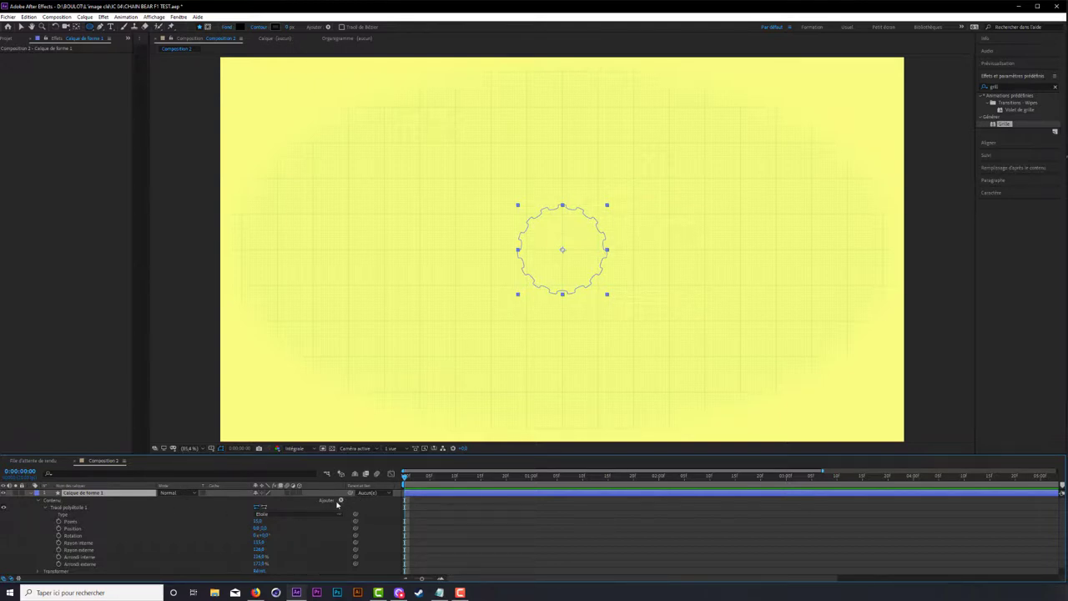
{"action": "left_click", "coordinate": [340, 500]}
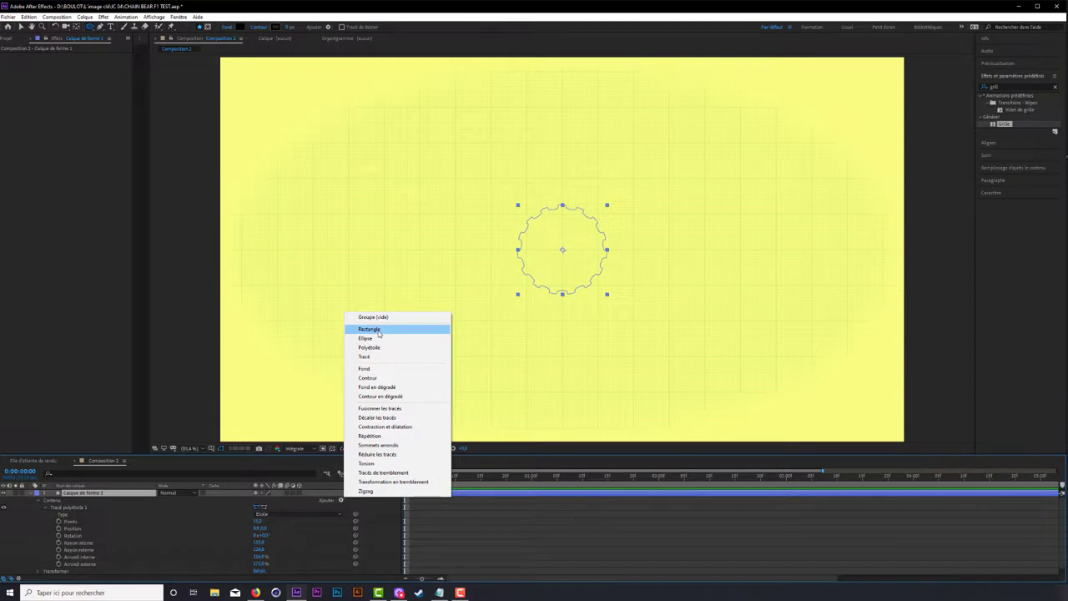
{"action": "left_click", "coordinate": [181, 508]}
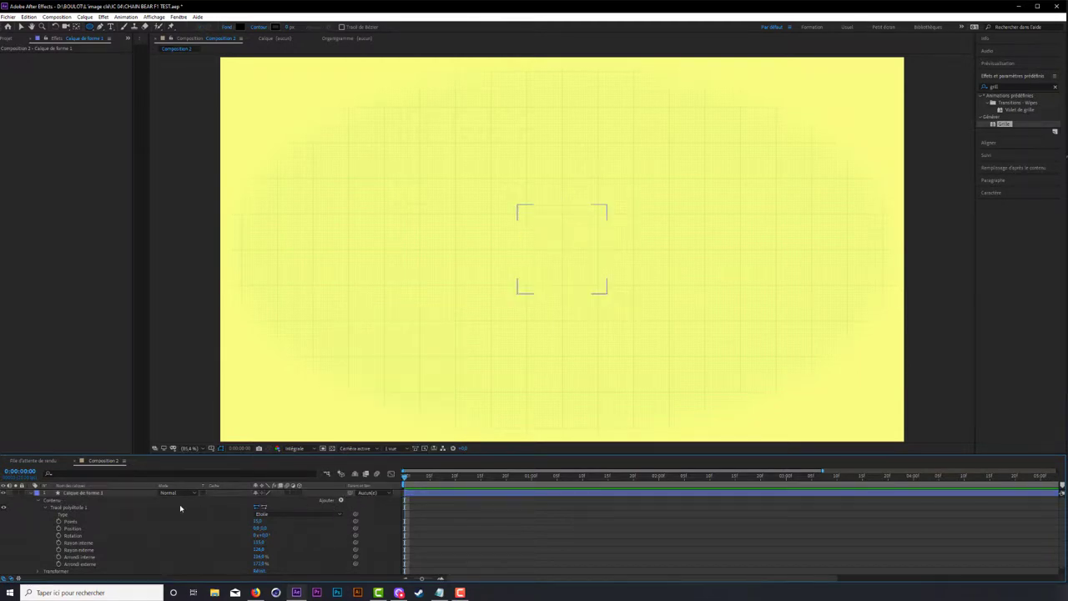
Step: Add a fill to the gear shape layer and set its colour to black
{"action": "left_click", "coordinate": [341, 500]}
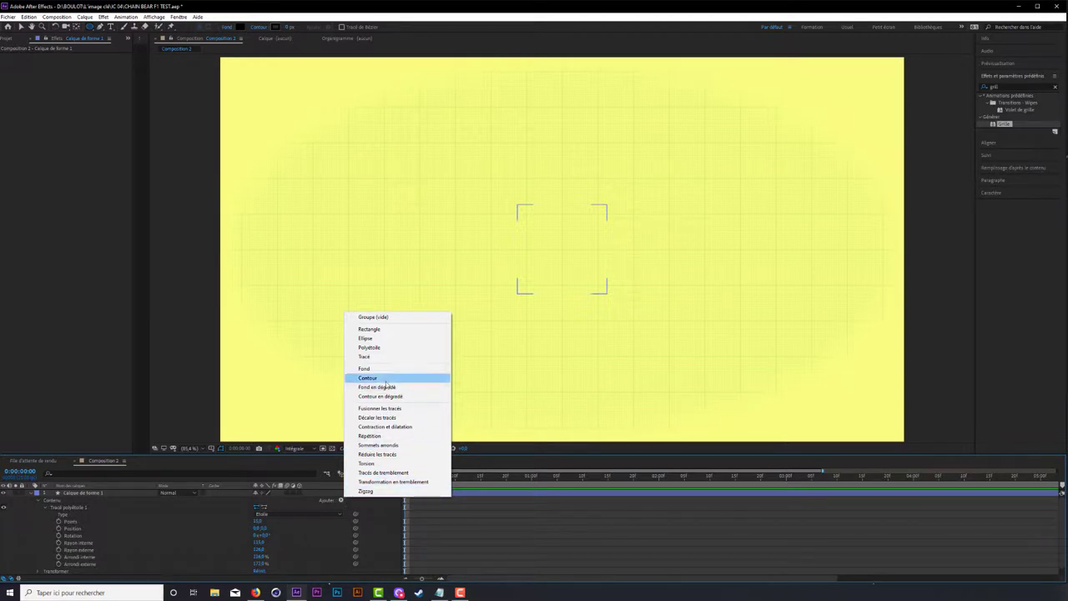
{"action": "left_click", "coordinate": [365, 369]}
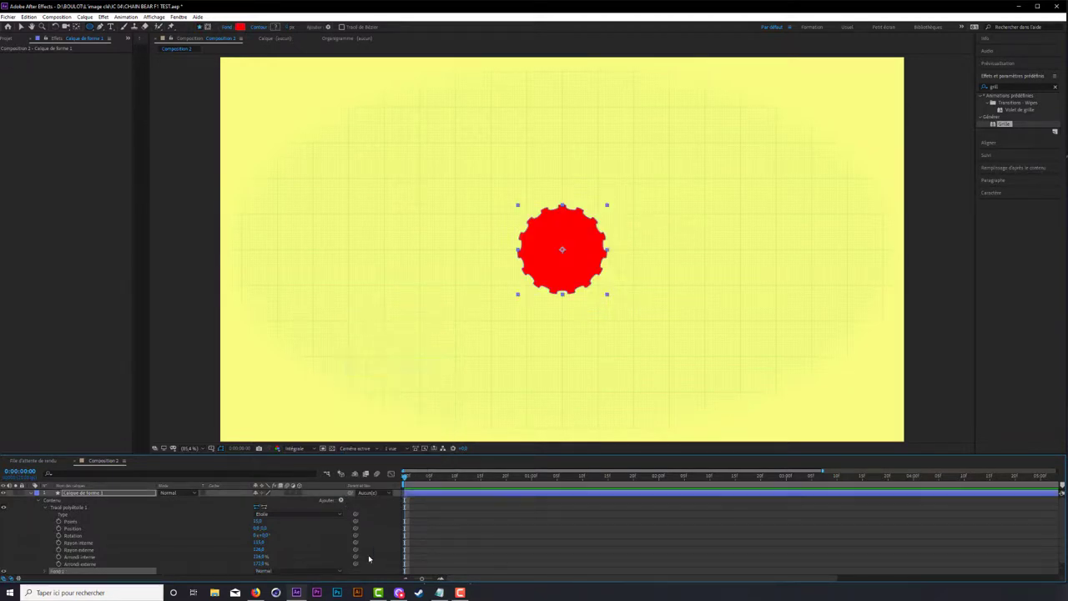
{"action": "scroll", "coordinate": [66, 559], "scroll_direction": "down", "scroll_amount": 1}
{"action": "left_click", "coordinate": [45, 557]}
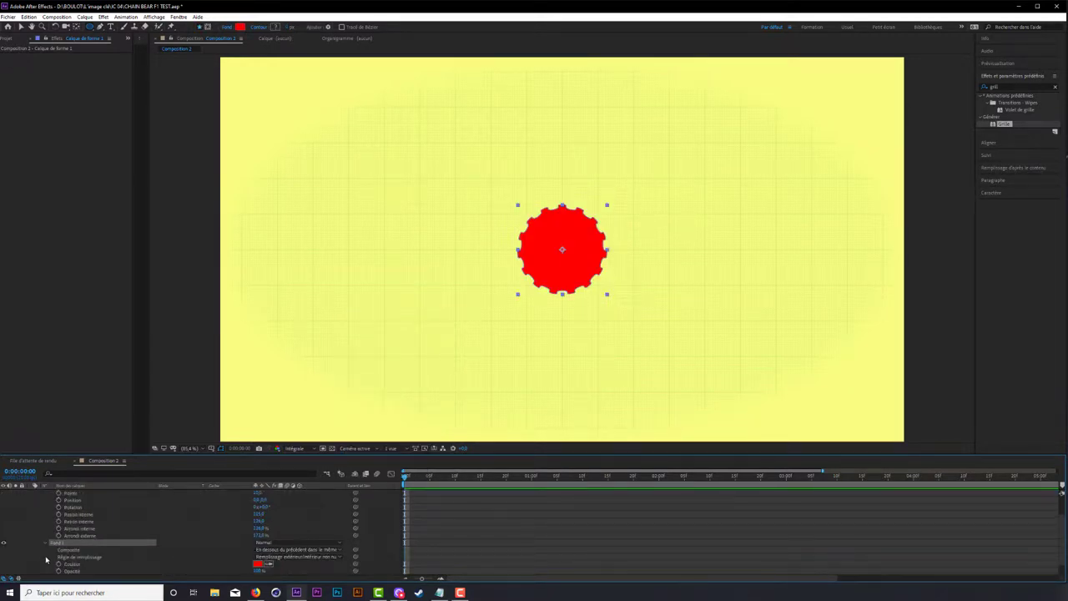
{"action": "left_click", "coordinate": [257, 564]}
{"action": "left_click_drag", "start_coordinate": [227, 287], "coordinate": [129, 362]}
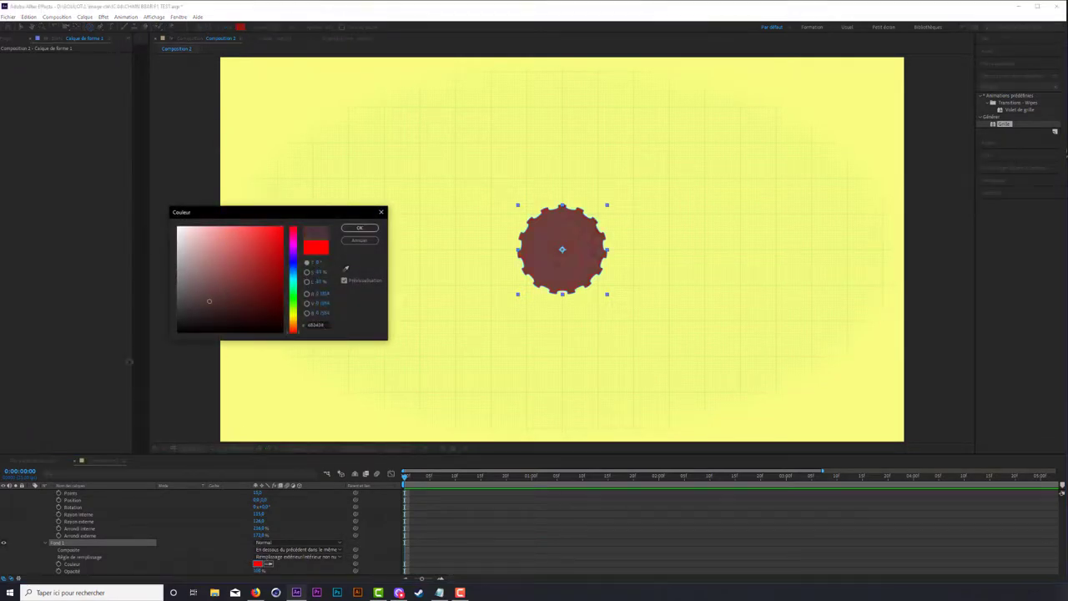
{"action": "left_click", "coordinate": [367, 227]}
Step: Add an ellipse path to the gear shape layer and set its size to 200
{"action": "scroll", "coordinate": [124, 515], "scroll_direction": "up", "scroll_amount": 2}
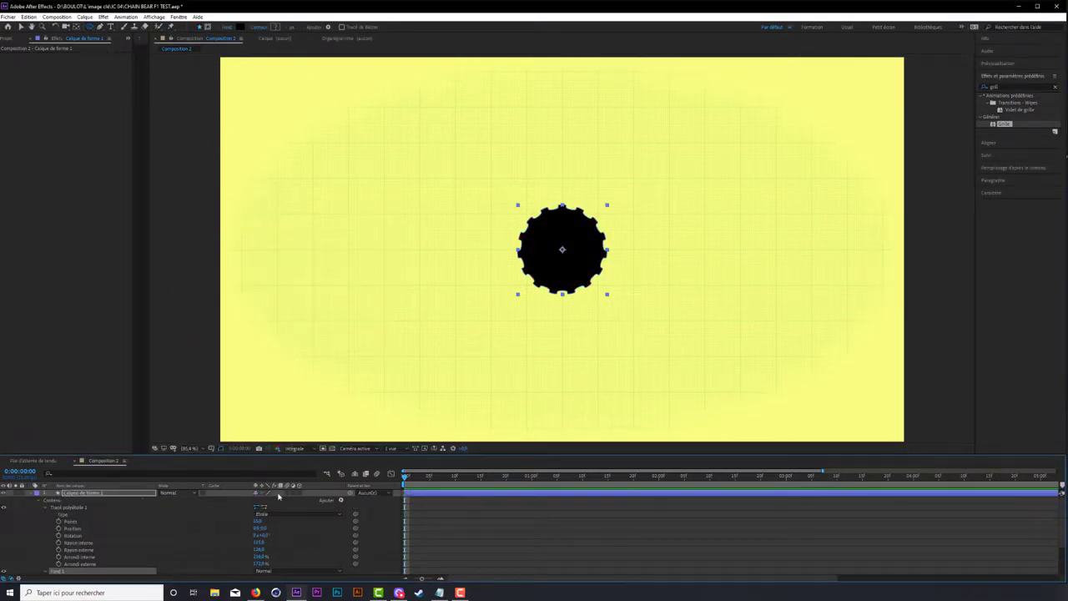
{"action": "left_click", "coordinate": [342, 500]}
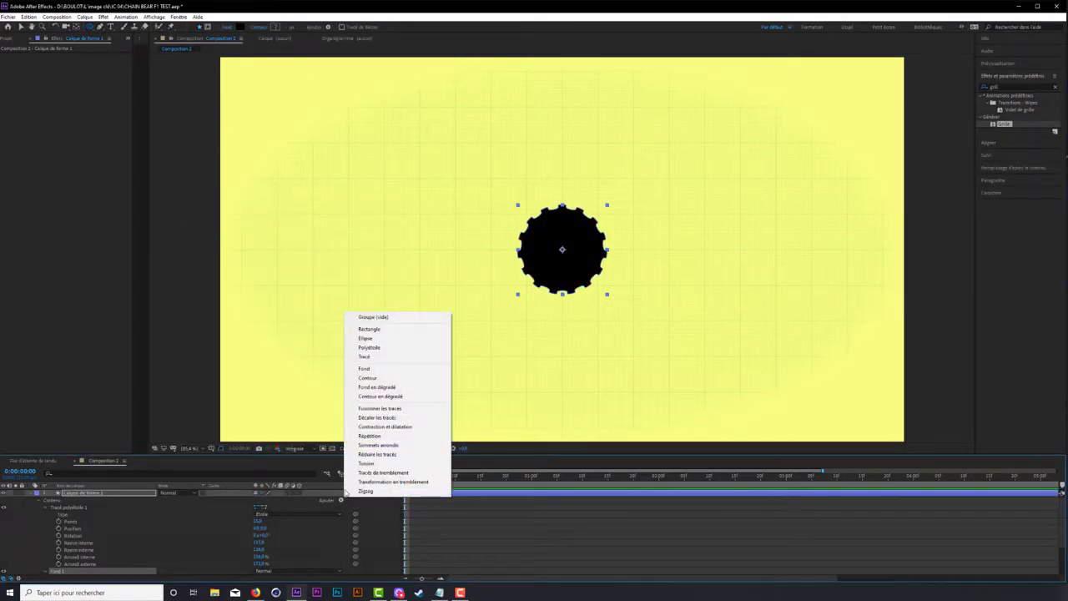
{"action": "left_click", "coordinate": [387, 339]}
{"action": "scroll", "coordinate": [222, 528], "scroll_direction": "down", "scroll_amount": 3}
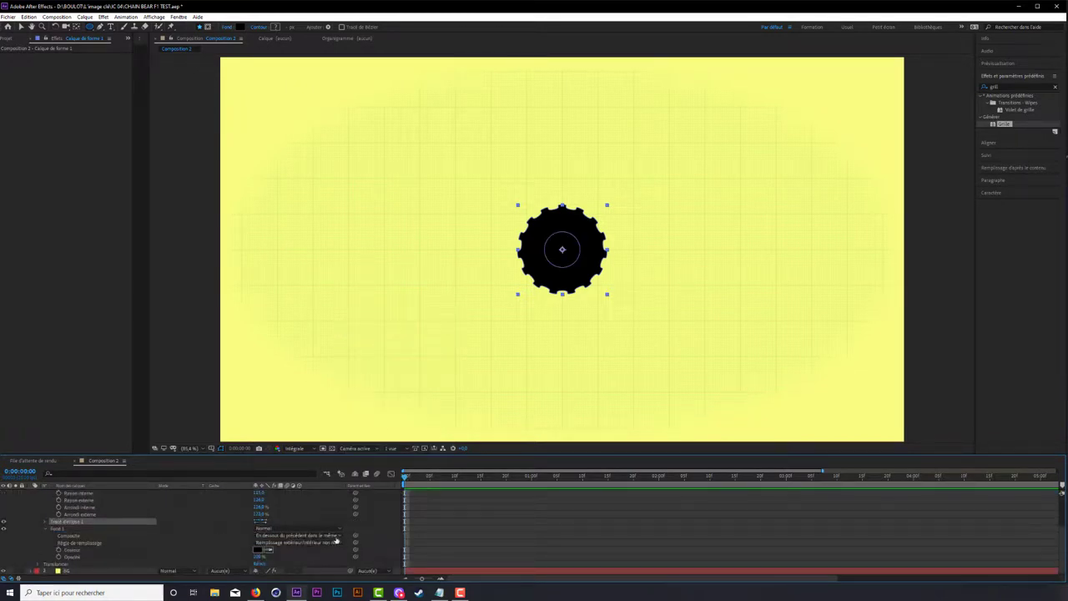
{"action": "left_click", "coordinate": [47, 521]}
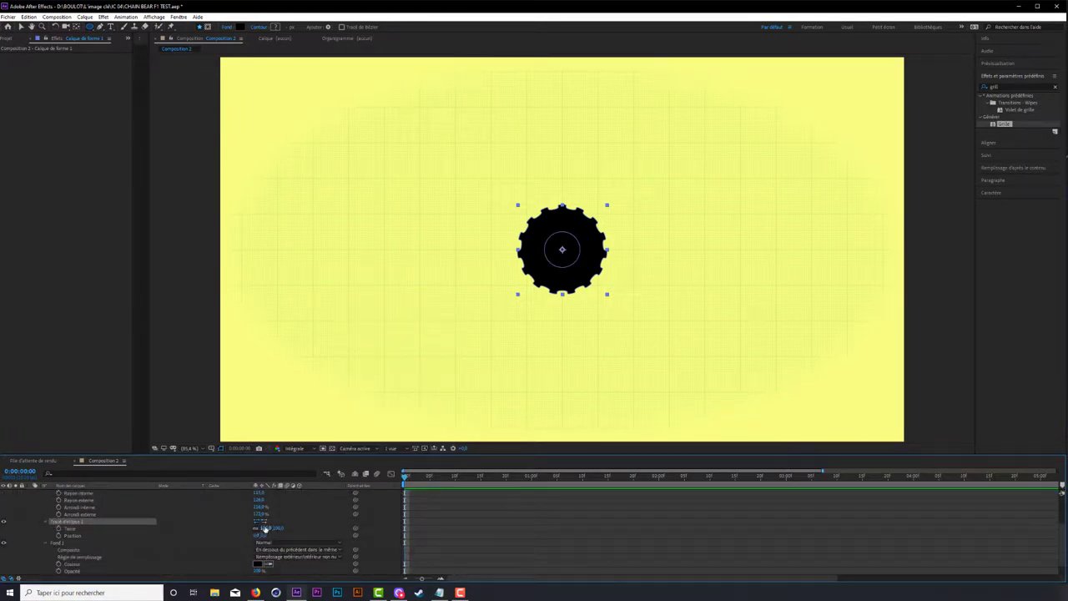
{"action": "left_click", "coordinate": [264, 528]}
{"action": "type", "text": "200"}
{"action": "key", "text": "Return"}
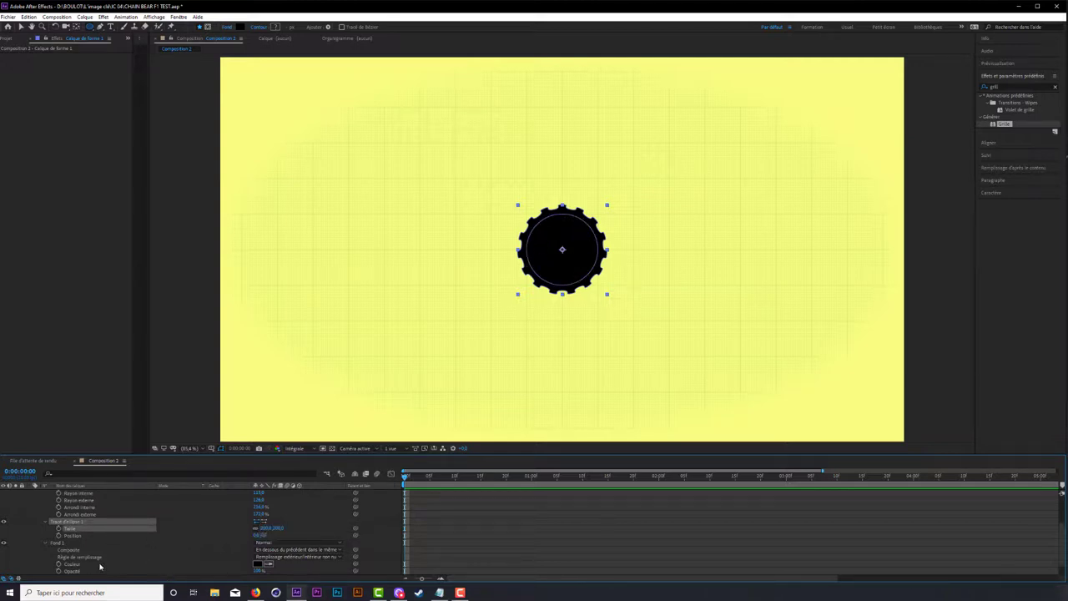
Step: Add a second ellipse path to the gear shape layer and set its size to 66
{"action": "scroll", "coordinate": [356, 489], "scroll_direction": "up", "scroll_amount": 3}
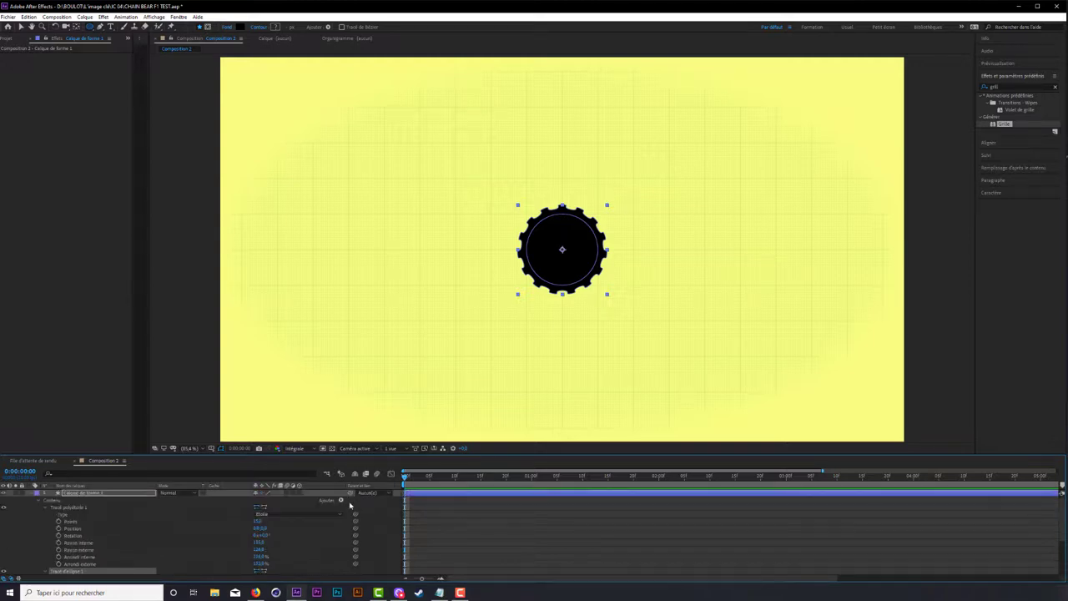
{"action": "left_click", "coordinate": [340, 501]}
{"action": "left_click", "coordinate": [376, 337]}
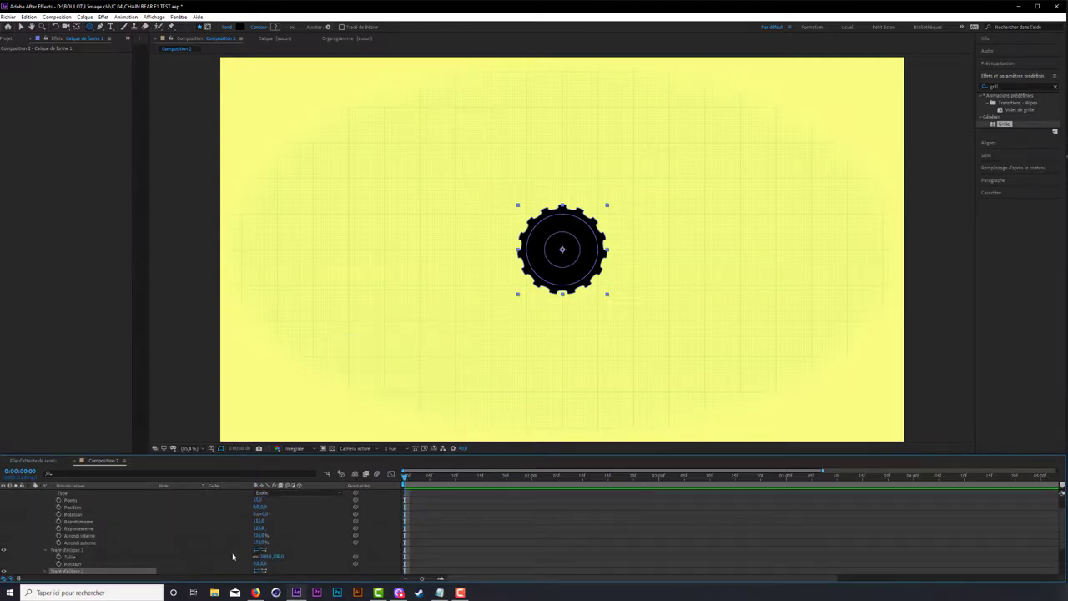
{"action": "left_click", "coordinate": [46, 550]}
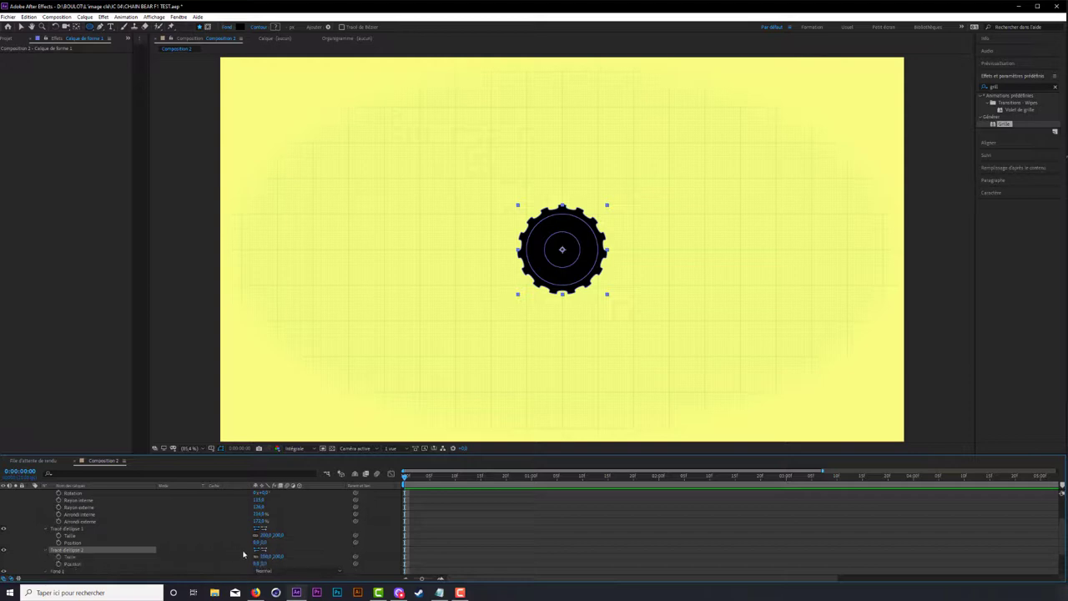
{"action": "left_click", "coordinate": [265, 555]}
{"action": "type", "text": "96"}
{"action": "key", "text": "Return"}
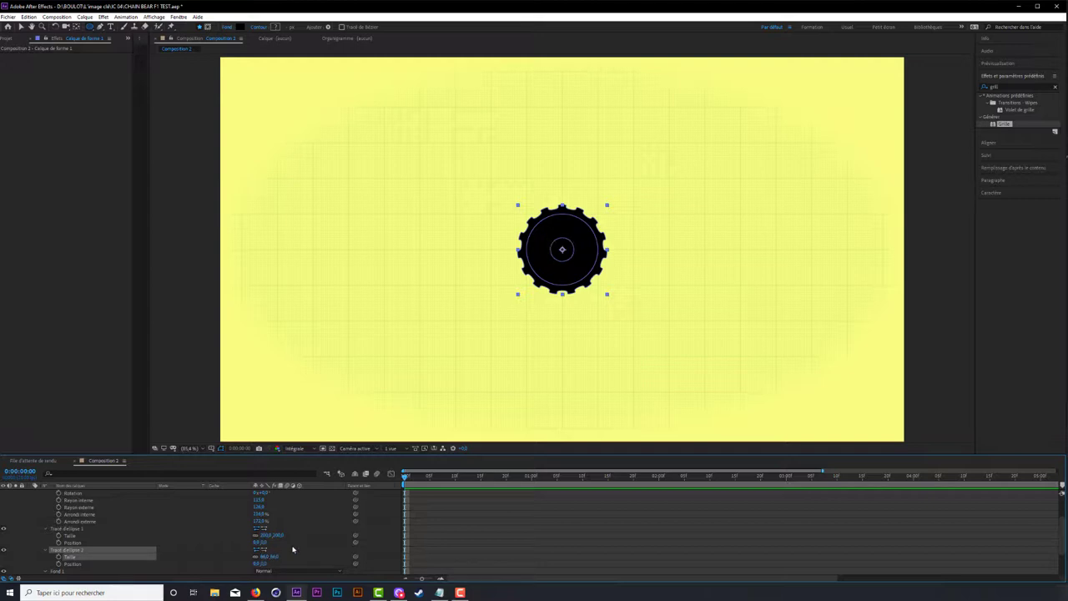
Step: Reverse the path direction of the larger ellipse to cut a ring-shaped opening in the gear
{"action": "left_click", "coordinate": [293, 527]}
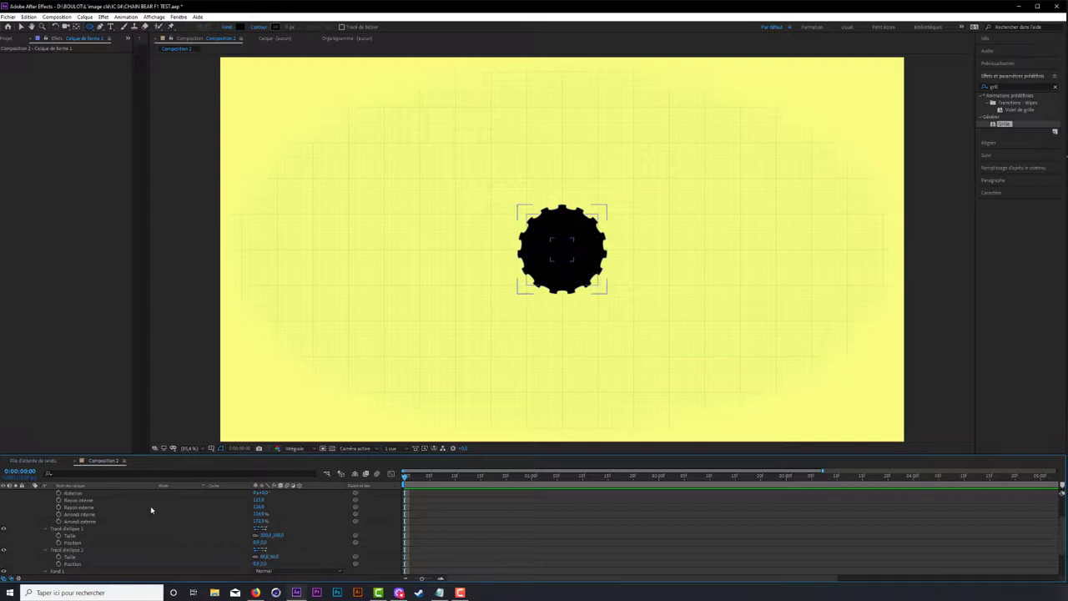
{"action": "left_click", "coordinate": [77, 529]}
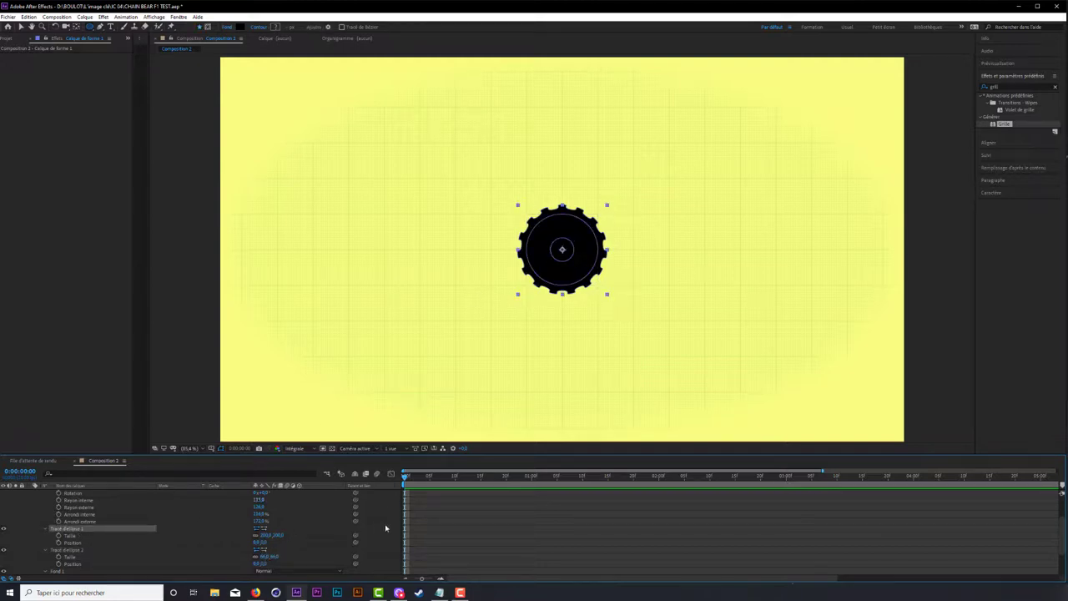
{"action": "left_click", "coordinate": [264, 528]}
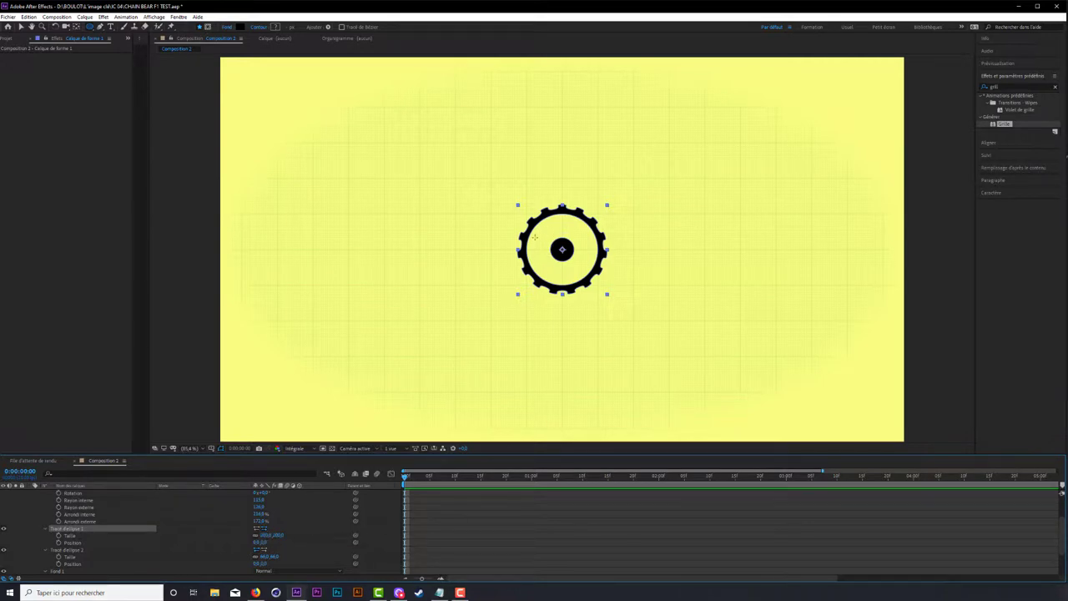
Step: Collapse the gear shape layer's properties and rename the layer GEAR FILL
{"action": "scroll", "coordinate": [162, 503], "scroll_direction": "up", "scroll_amount": 2}
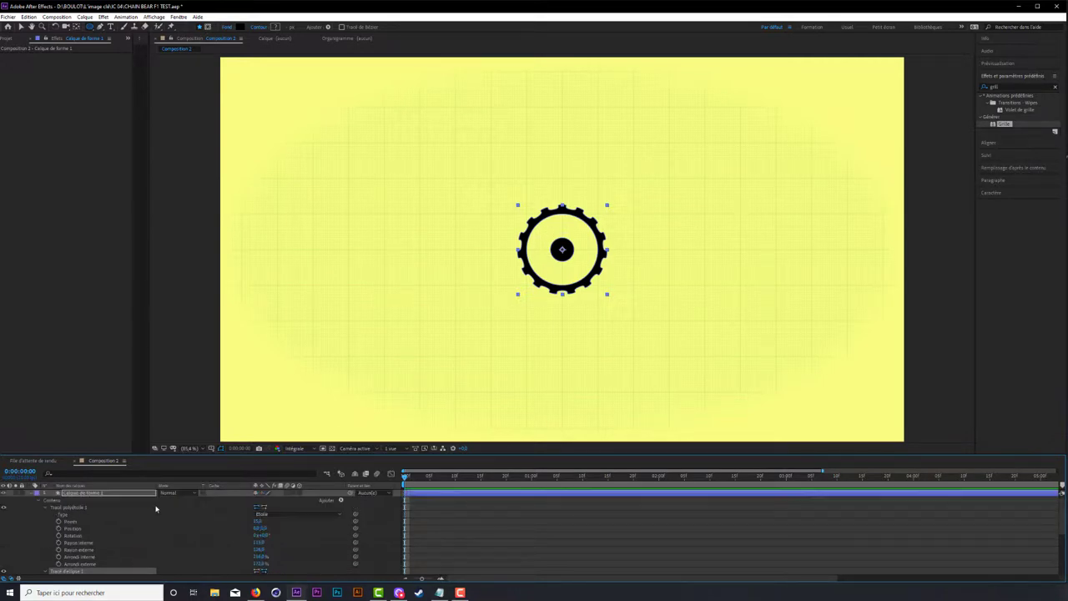
{"action": "left_click", "coordinate": [35, 493]}
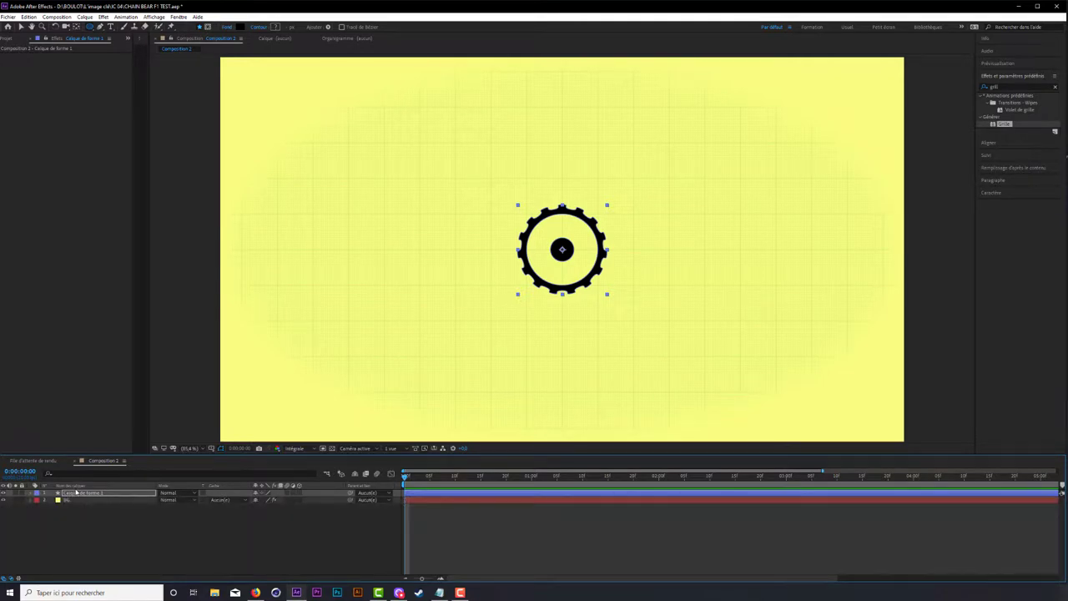
{"action": "key", "text": "Return"}
{"action": "type", "text": "GE"}
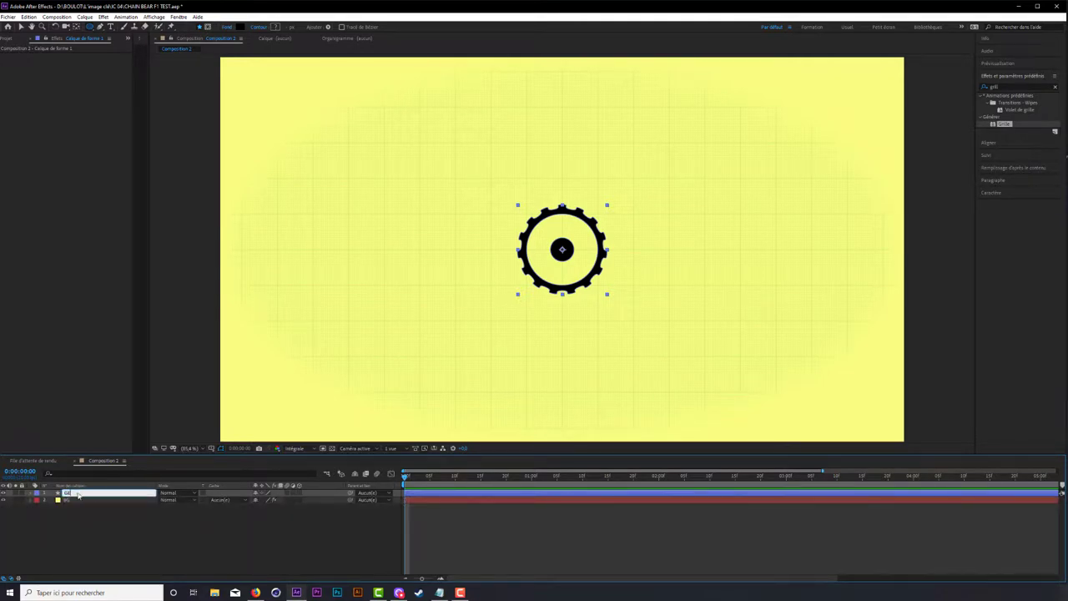
{"action": "type", "text": "AR FILL"}
{"action": "key", "text": "Return"}
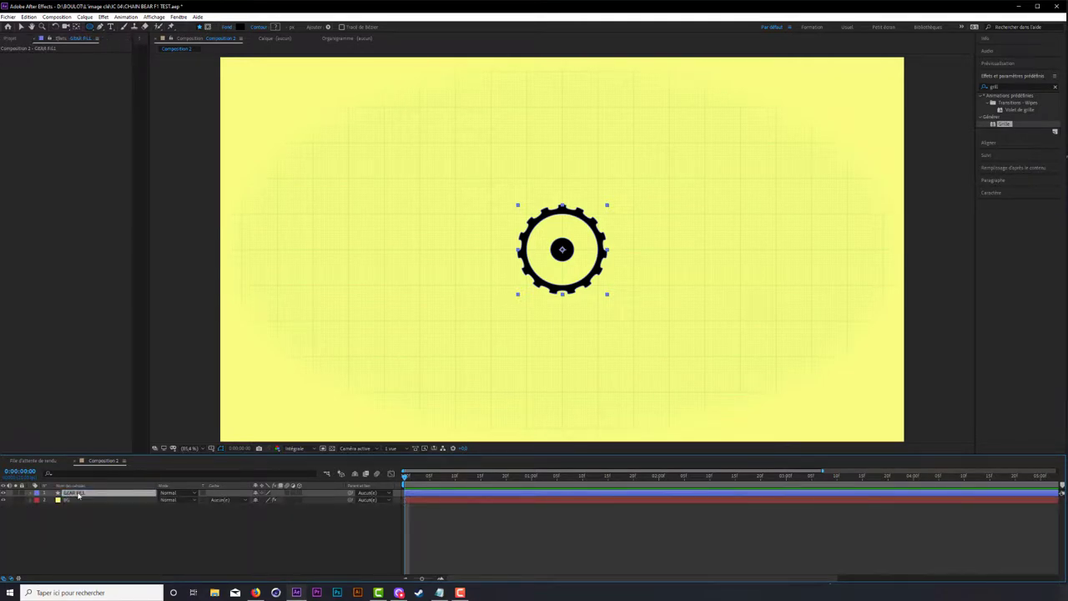
Step: Duplicate the GEAR FILL layer and rename the copy GEAR OUTLINE
{"action": "left_click", "coordinate": [81, 523]}
{"action": "left_click", "coordinate": [79, 493]}
{"action": "key", "text": "ctrl+d"}
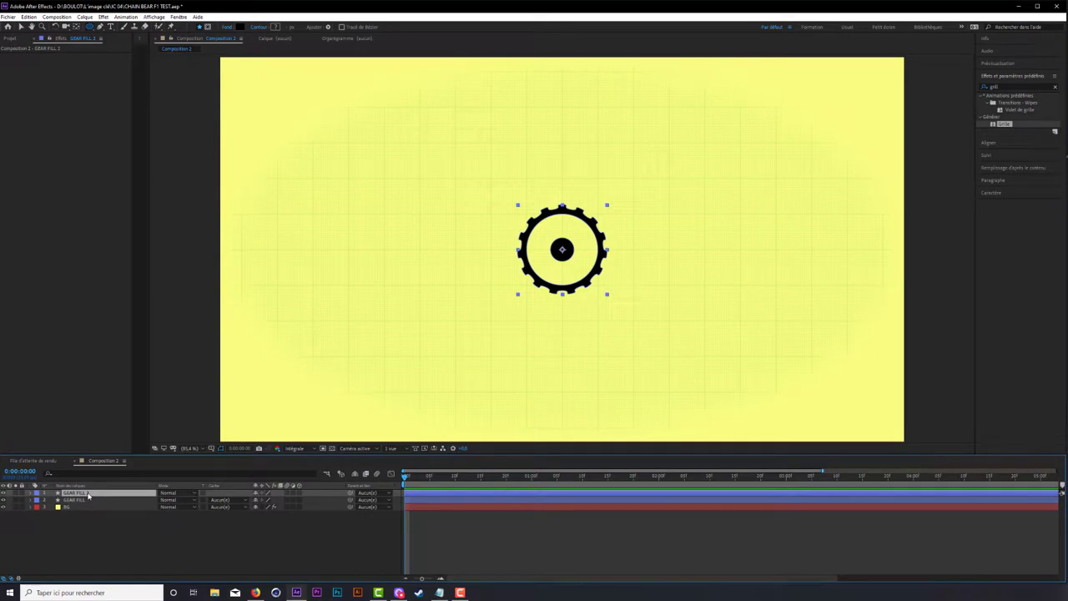
{"action": "key", "text": "Return"}
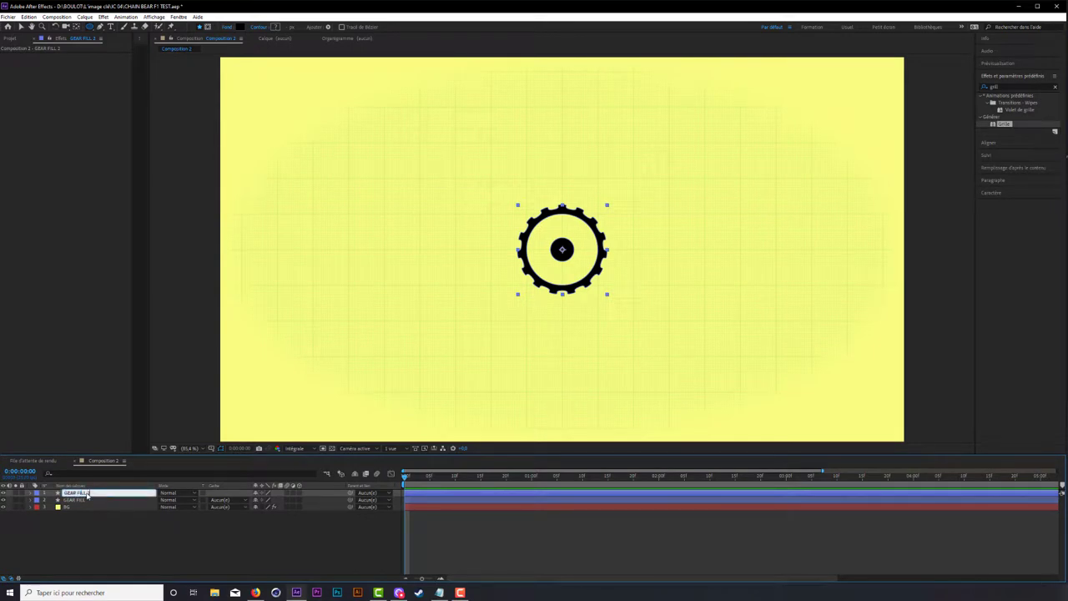
{"action": "key", "text": "BackSpace"}
{"action": "key", "text": "BackSpace"}
{"action": "key", "text": "BackSpace"}
{"action": "type", "text": "OUTL"}
{"action": "key", "text": "Return"}
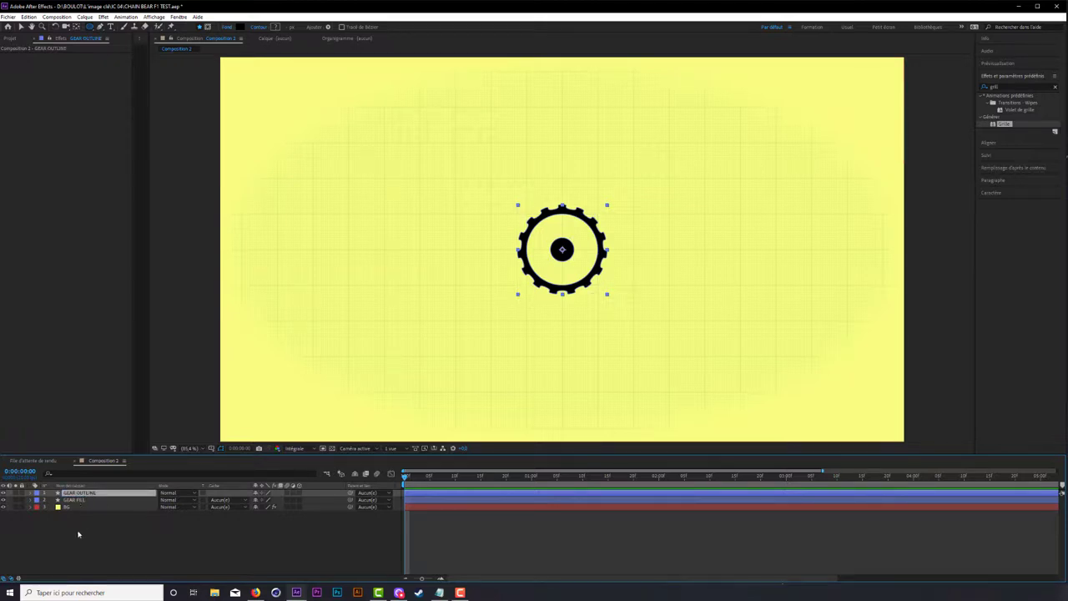
Step: Hide the GEAR FILL layer
{"action": "left_click", "coordinate": [76, 534]}
{"action": "left_click", "coordinate": [72, 499]}
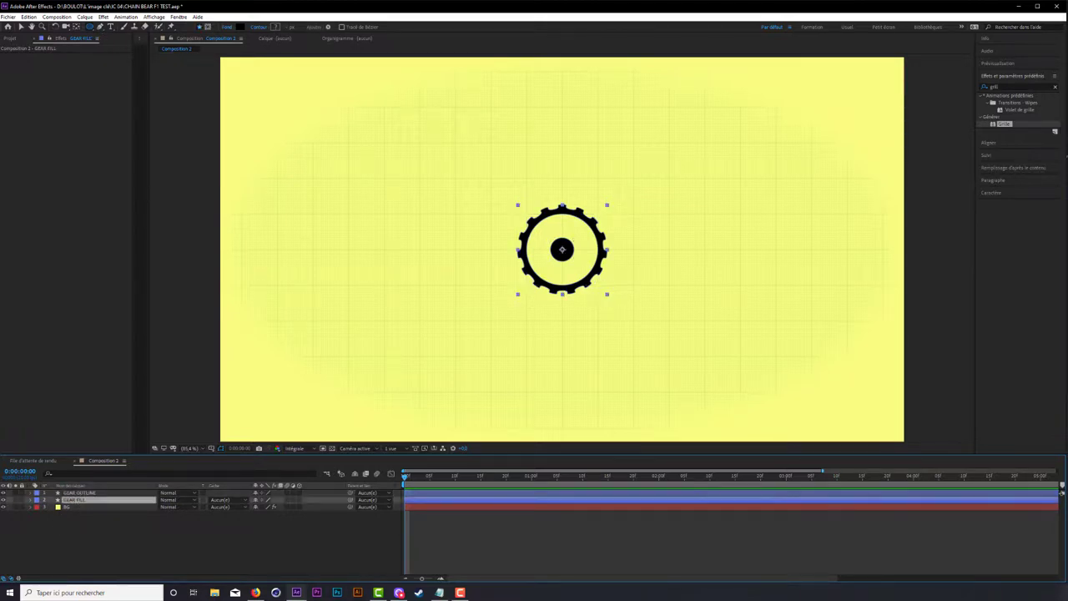
{"action": "left_click", "coordinate": [5, 499]}
{"action": "left_click", "coordinate": [133, 543]}
Step: Expand the contents of the GEAR OUTLINE layer and delete its fill
{"action": "left_click", "coordinate": [81, 493]}
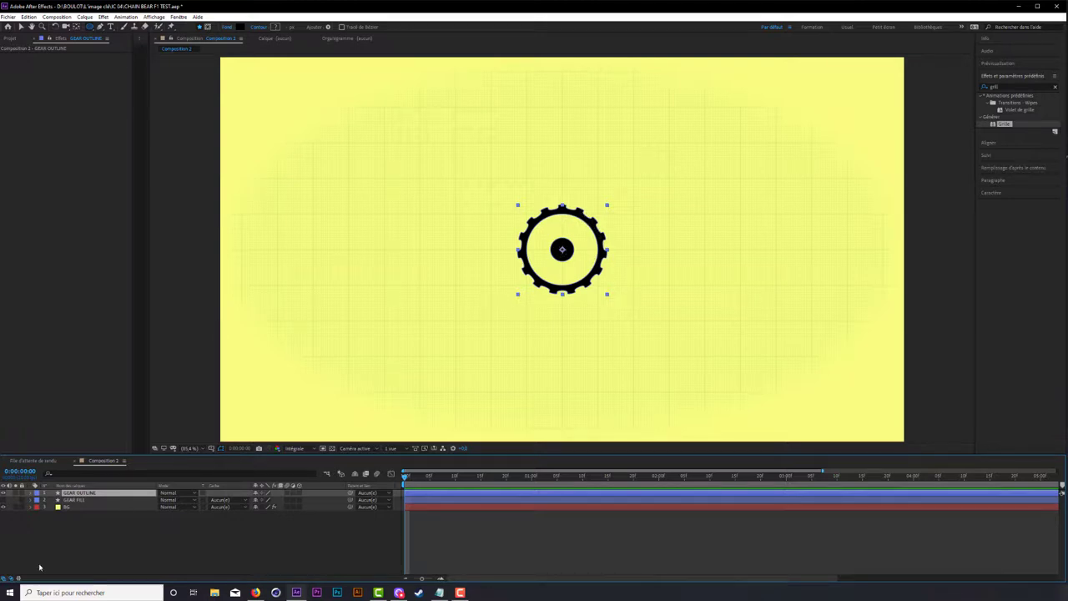
{"action": "left_click", "coordinate": [31, 493]}
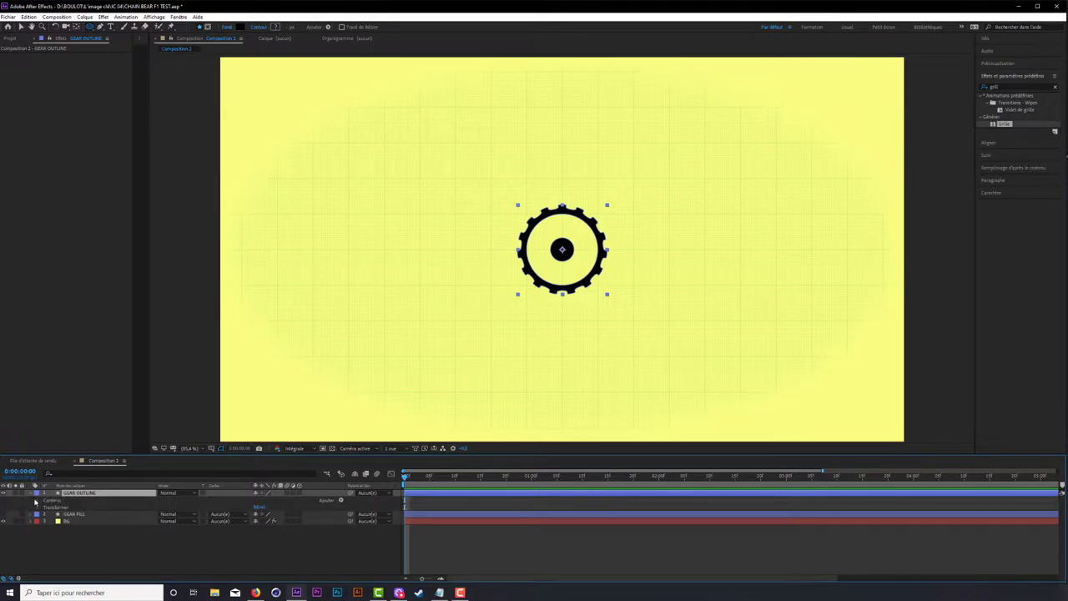
{"action": "left_click", "coordinate": [38, 499]}
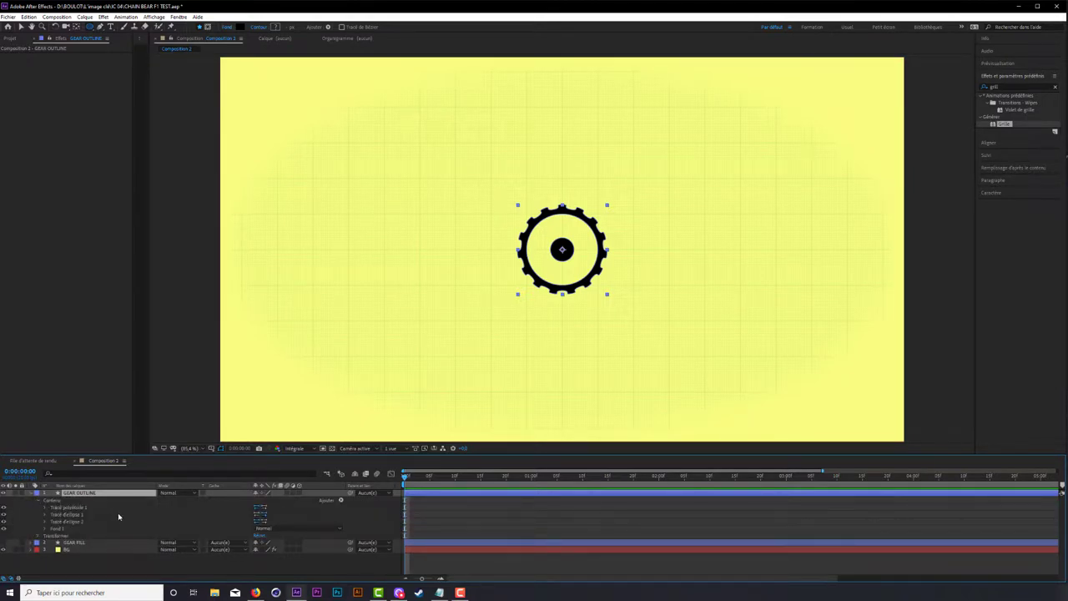
{"action": "left_click", "coordinate": [72, 521]}
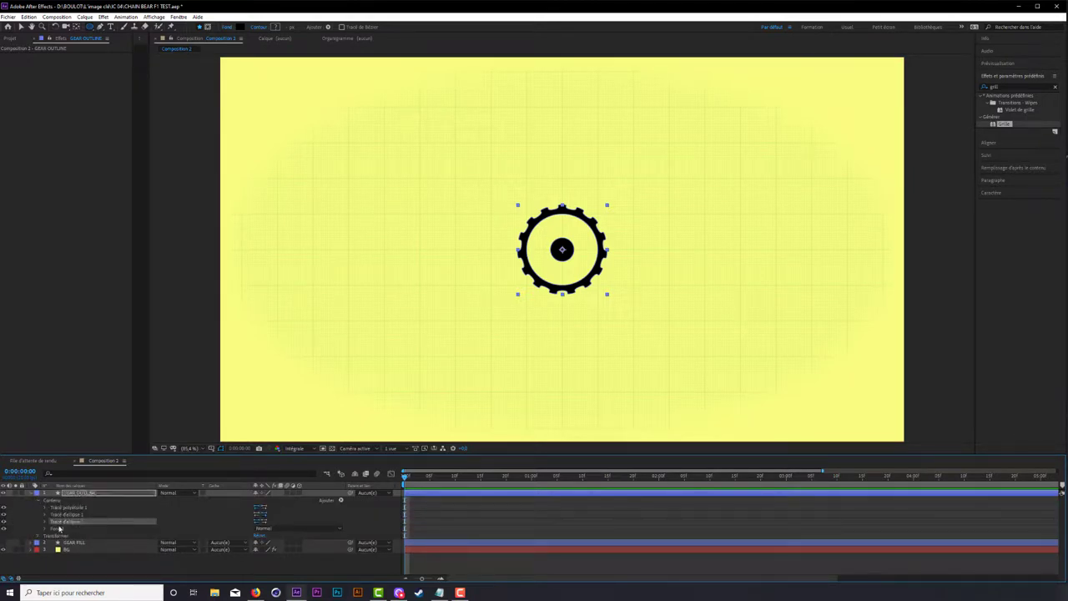
{"action": "left_click", "coordinate": [61, 529]}
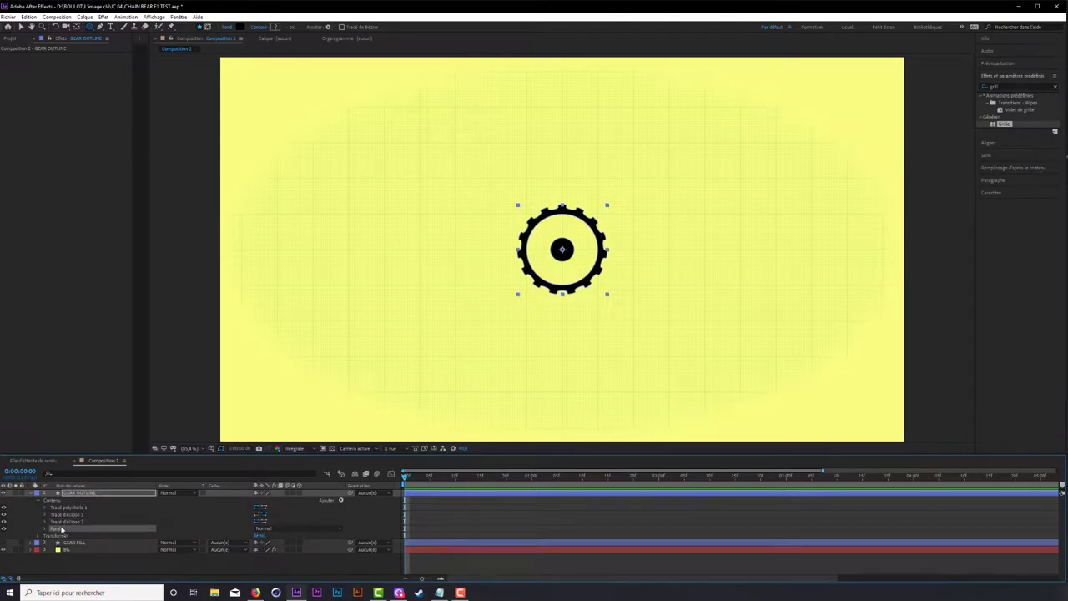
{"action": "key", "text": "Delete"}
Step: Delete the small central ellipse path from the GEAR OUTLINE layer
{"action": "left_click", "coordinate": [68, 522]}
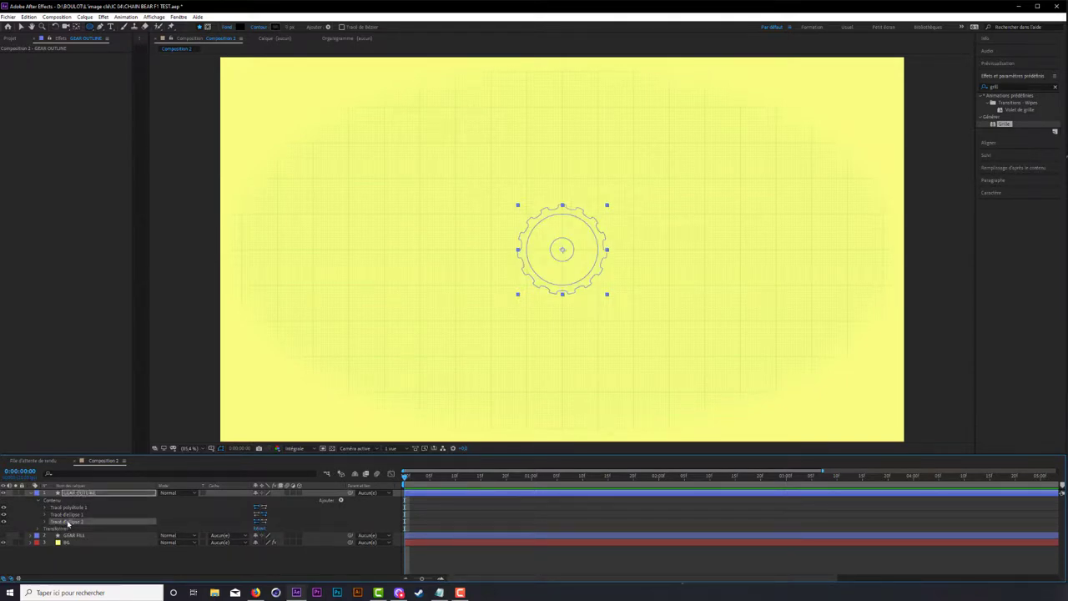
{"action": "left_click", "coordinate": [1, 526]}
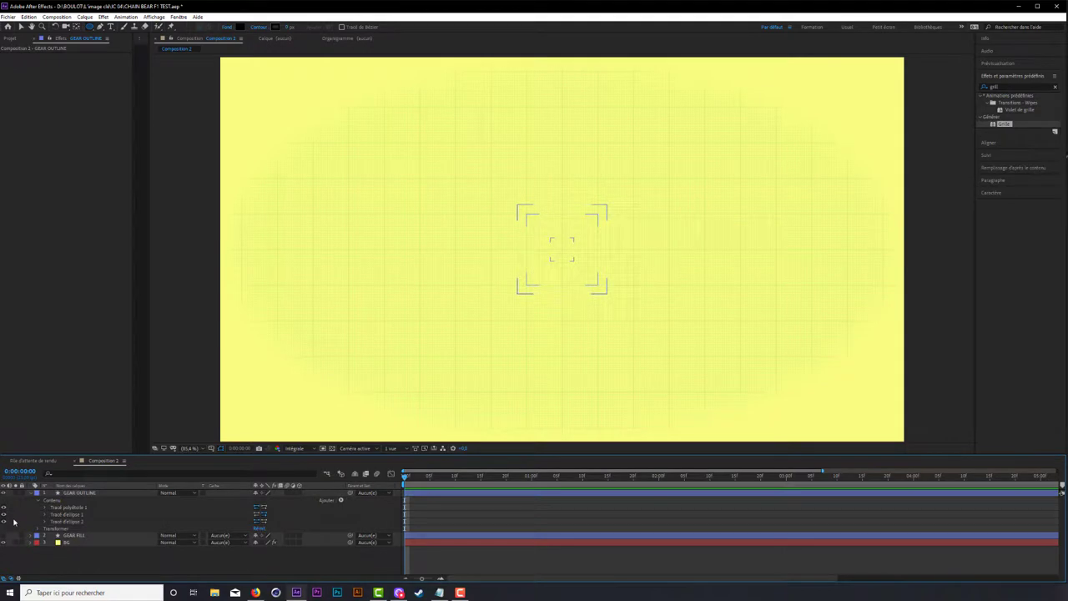
{"action": "left_click", "coordinate": [3, 522]}
{"action": "left_click", "coordinate": [3, 520]}
{"action": "left_click", "coordinate": [84, 523]}
{"action": "key", "text": "Delete"}
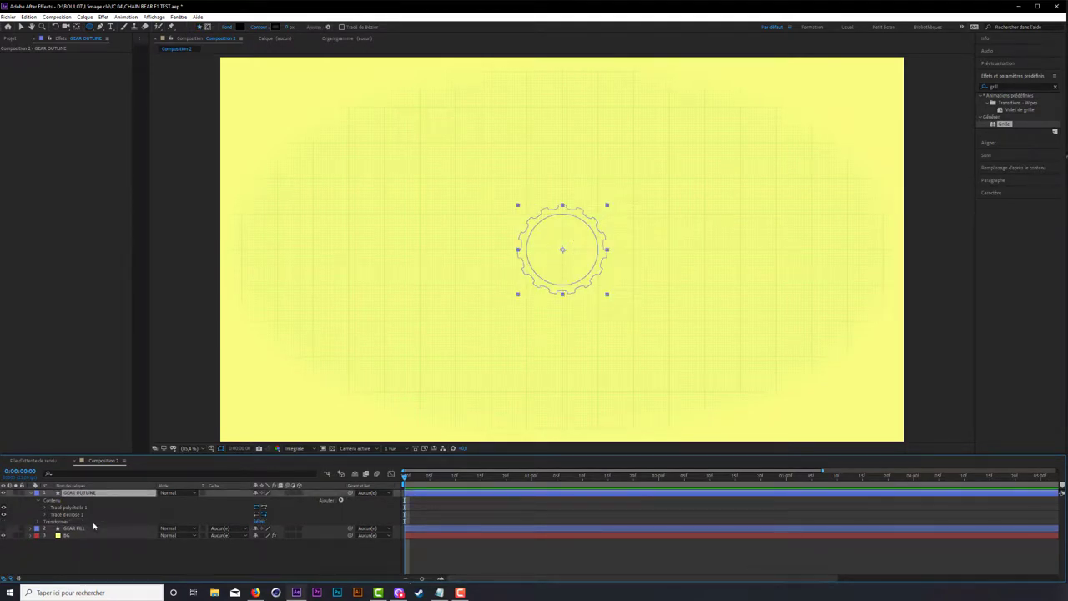
Step: Add a stroke to the GEAR OUTLINE layer and expand the stroke's properties
{"action": "left_click", "coordinate": [341, 500]}
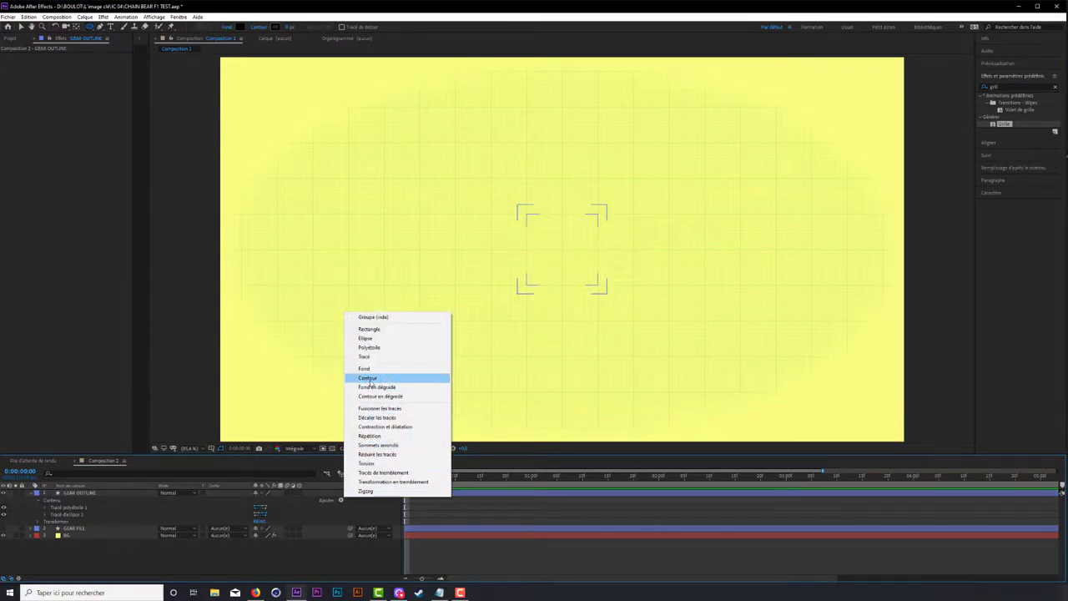
{"action": "left_click", "coordinate": [374, 380]}
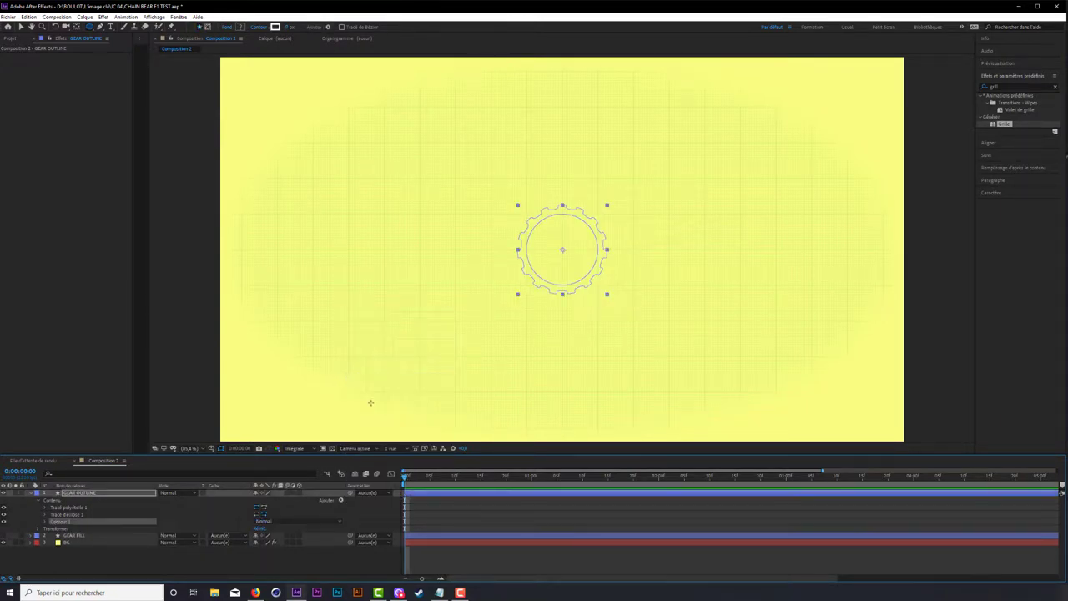
{"action": "left_click", "coordinate": [45, 521]}
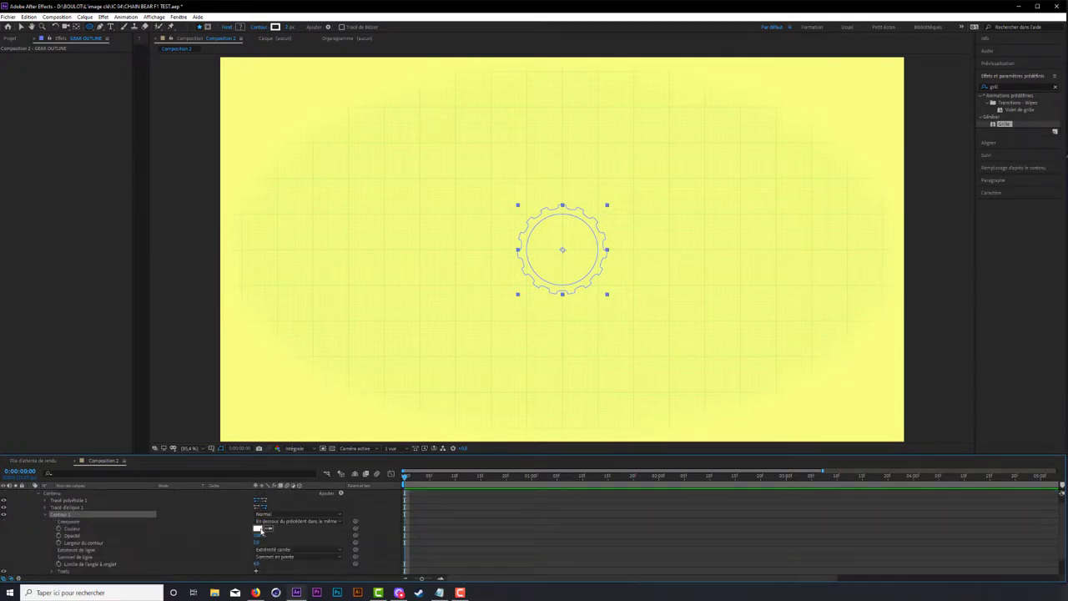
Step: Set the GEAR OUTLINE stroke colour to black, collapse the layer, and make the GEAR FILL layer visible again
{"action": "left_click", "coordinate": [258, 528]}
{"action": "left_click", "coordinate": [210, 331]}
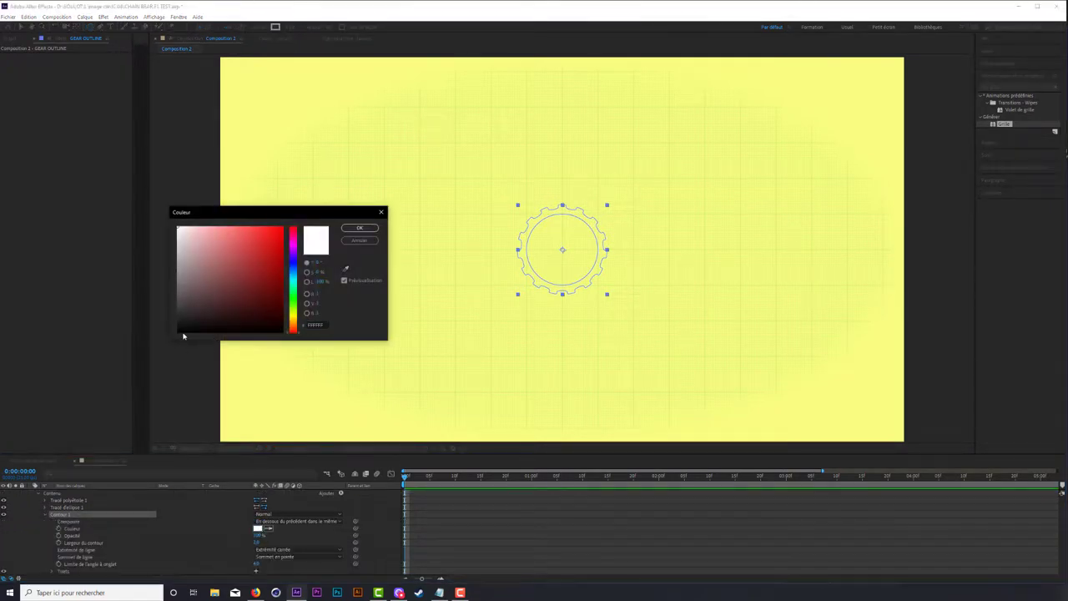
{"action": "left_click", "coordinate": [359, 228]}
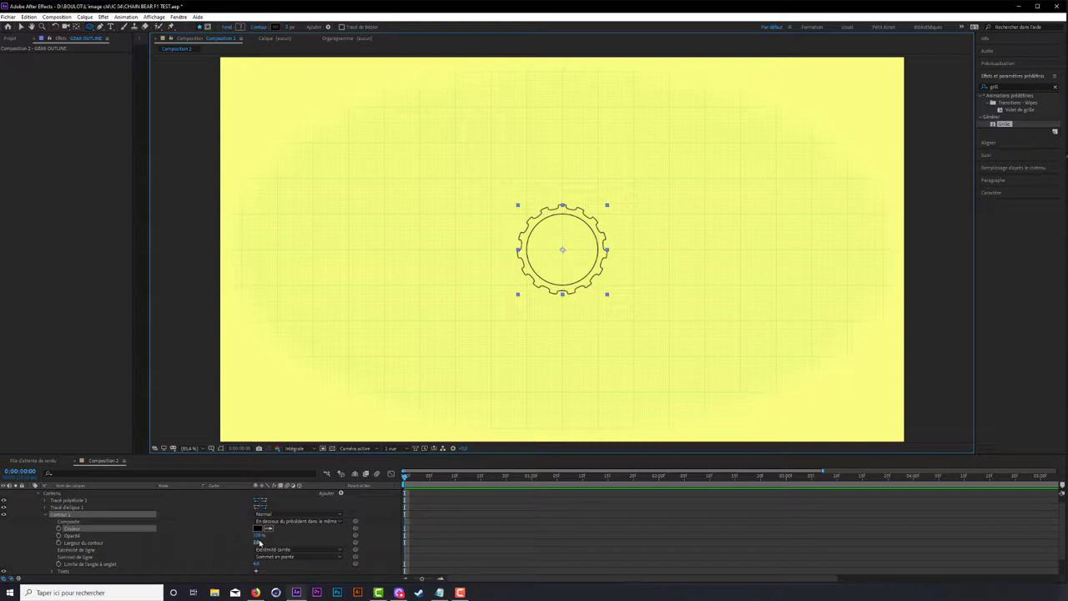
{"action": "scroll", "coordinate": [31, 497], "scroll_direction": "up", "scroll_amount": 1}
{"action": "left_click", "coordinate": [32, 493]}
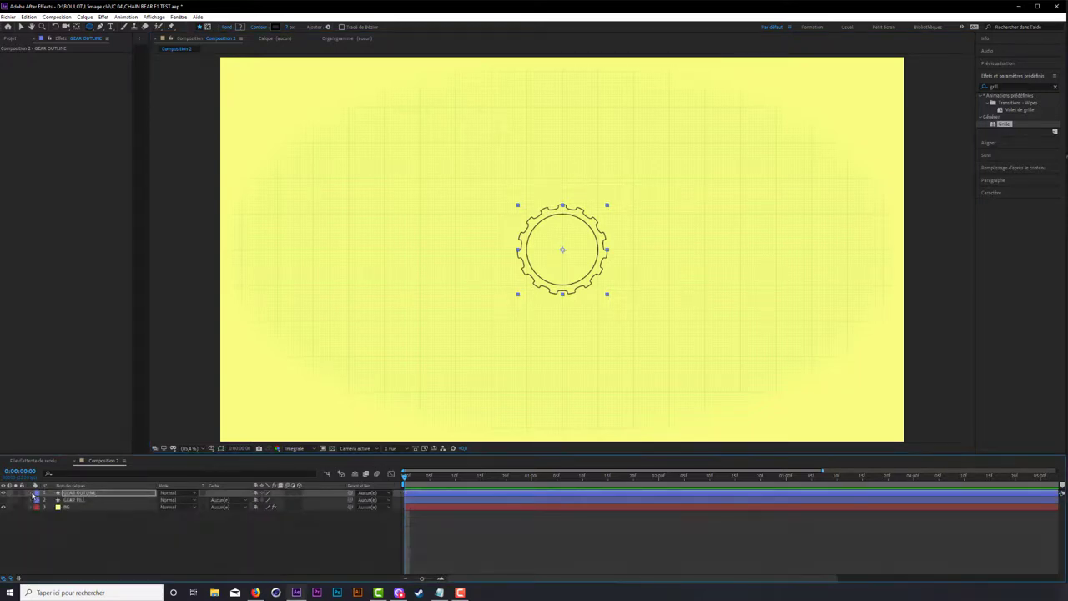
{"action": "left_click", "coordinate": [166, 539]}
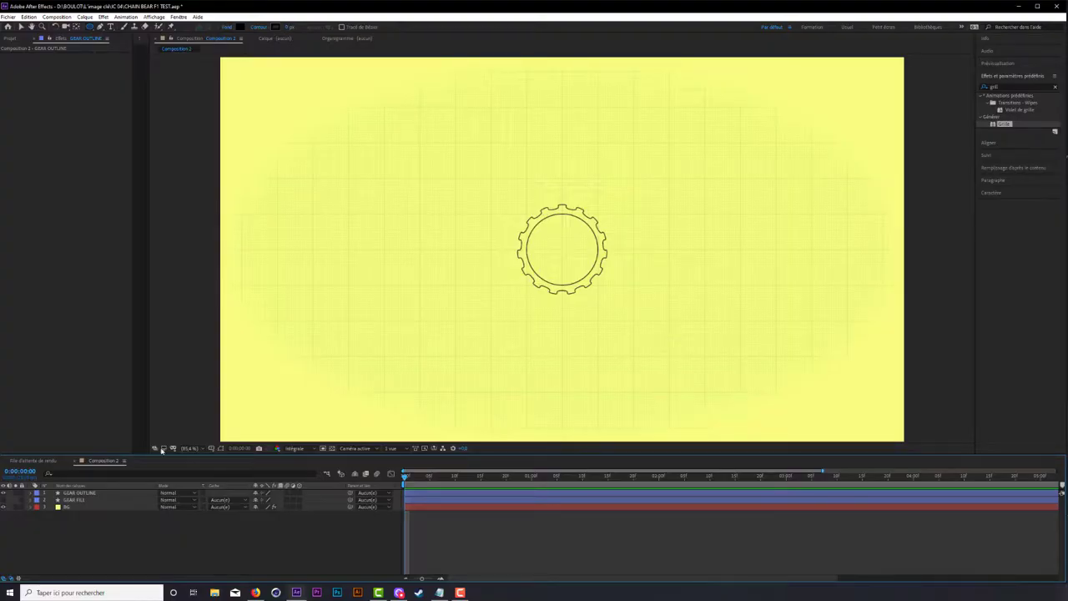
{"action": "left_click", "coordinate": [3, 499]}
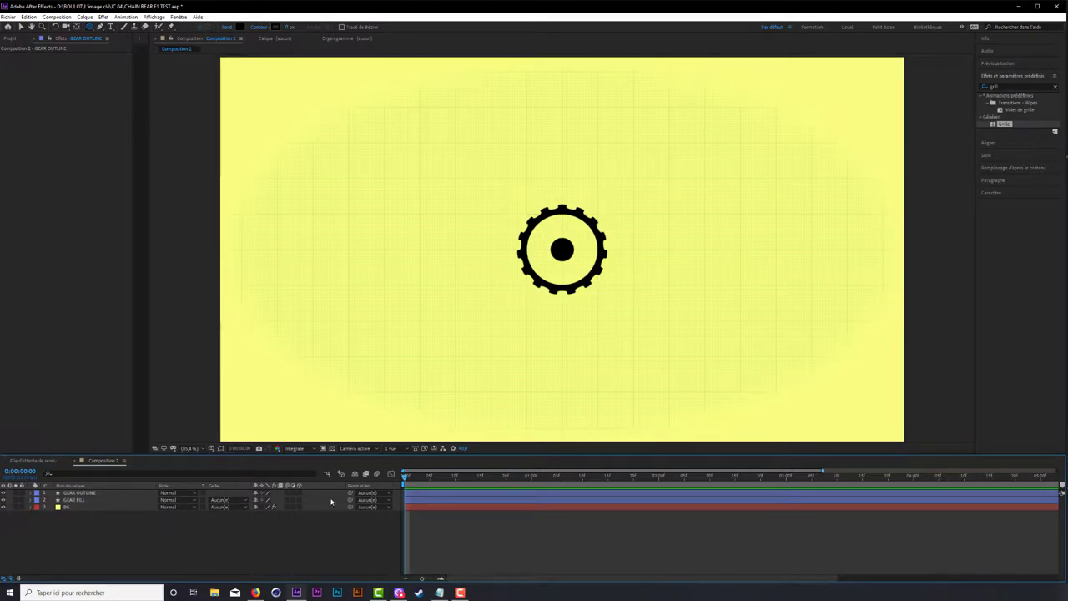
Step: Add CHAIN BEAR LOGO.PNG from the project to the composition as the uppermost layer
{"action": "left_click", "coordinate": [10, 40]}
{"action": "left_click", "coordinate": [42, 165]}
{"action": "left_click", "coordinate": [38, 138]}
{"action": "left_click", "coordinate": [37, 131]}
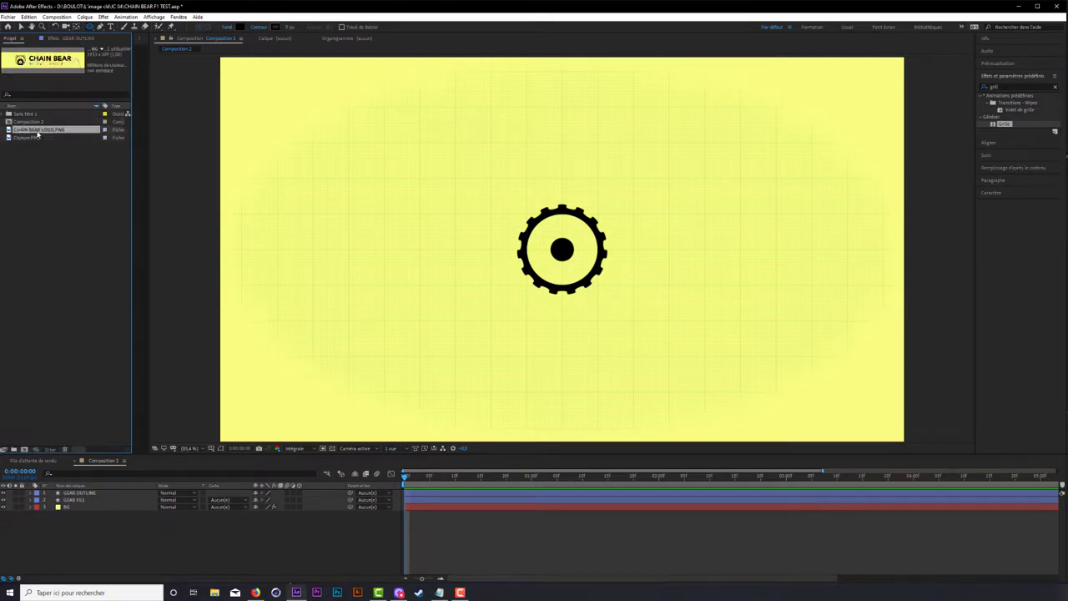
{"action": "left_click_drag", "start_coordinate": [39, 132], "coordinate": [172, 492]}
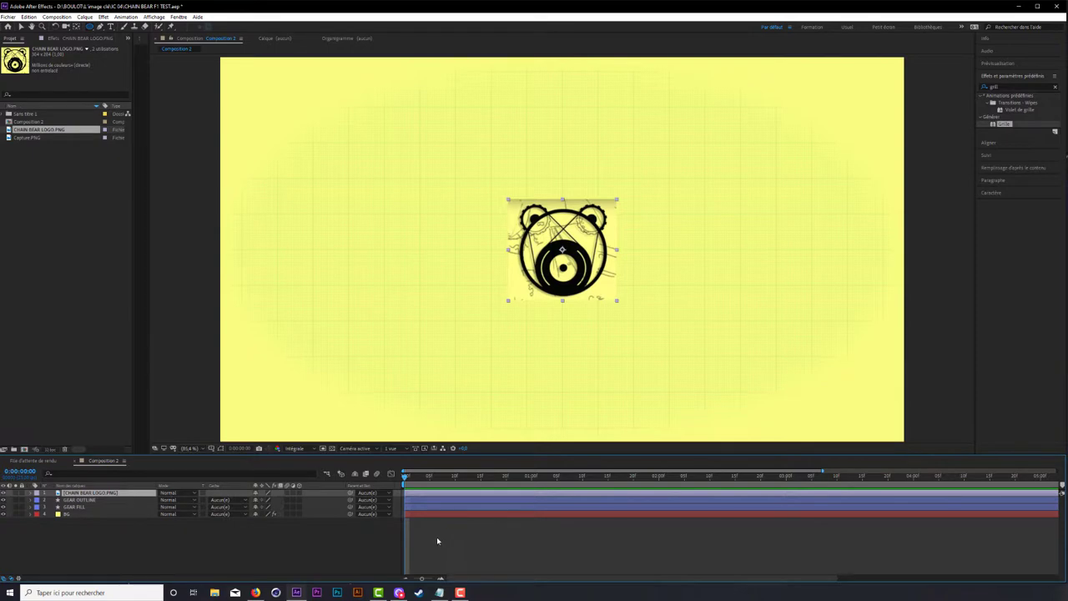
Step: Scale the logo reference up uniformly until it slightly exceeds the composition's height
{"action": "key", "text": "s"}
{"action": "left_click_drag", "start_coordinate": [266, 500], "coordinate": [380, 494]}
{"action": "scroll", "coordinate": [722, 272], "scroll_direction": "down", "scroll_amount": 3}
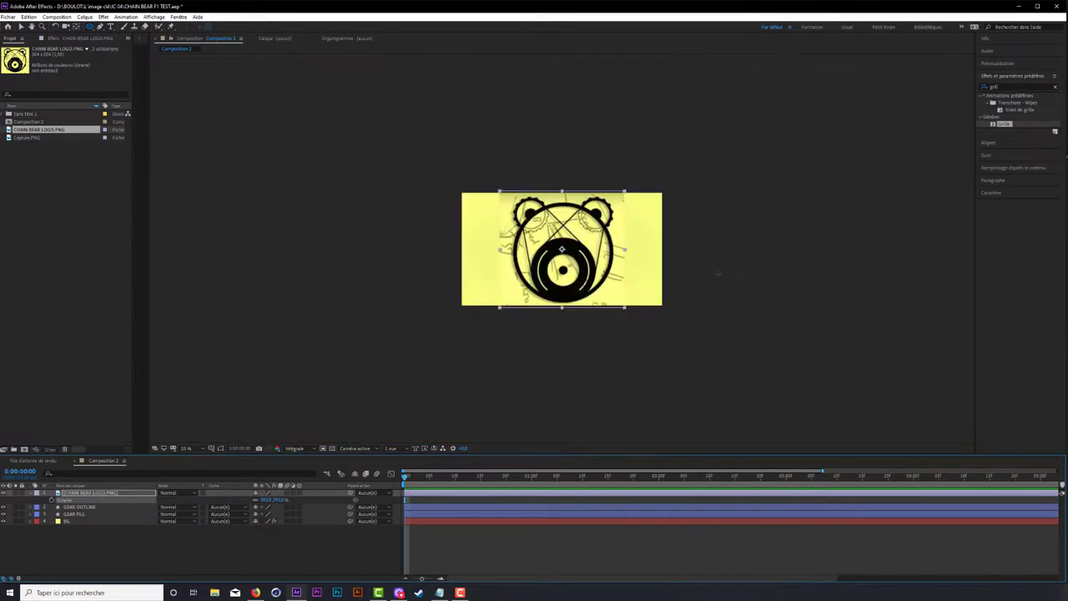
{"action": "key", "text": "period"}
{"action": "key", "text": "period"}
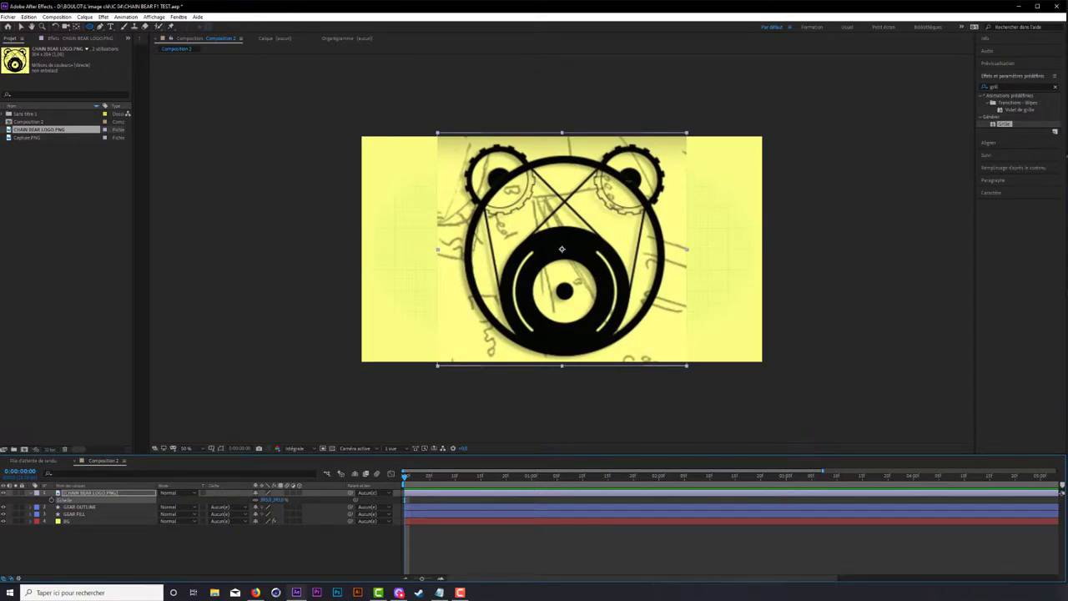
Step: Hide and collapse the CHAIN BEAR LOGO.PNG layer, and fit the composition in the viewer
{"action": "left_click", "coordinate": [3, 493]}
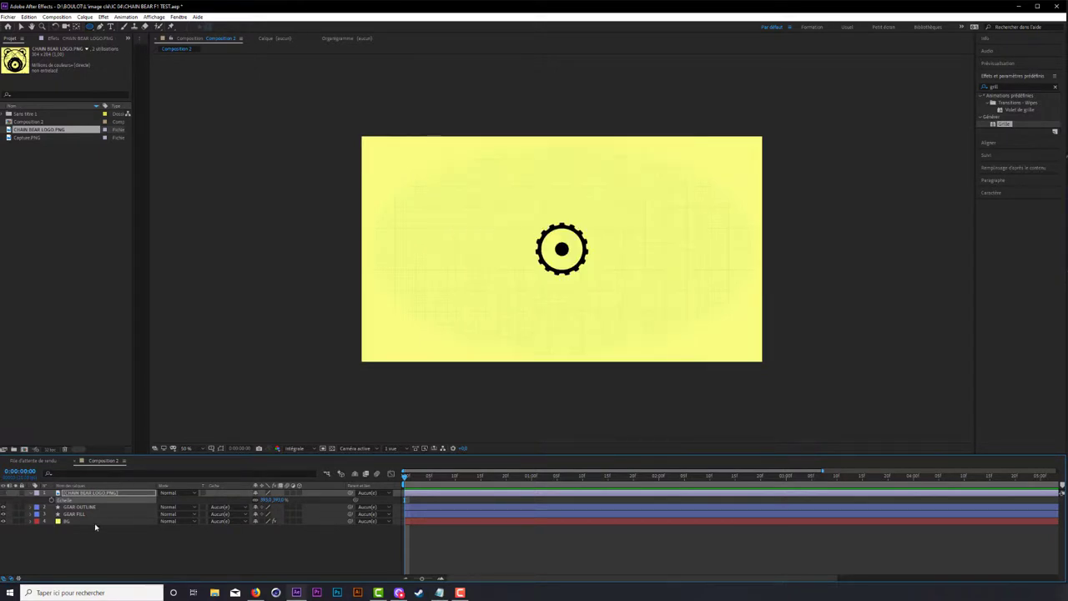
{"action": "left_click", "coordinate": [31, 494]}
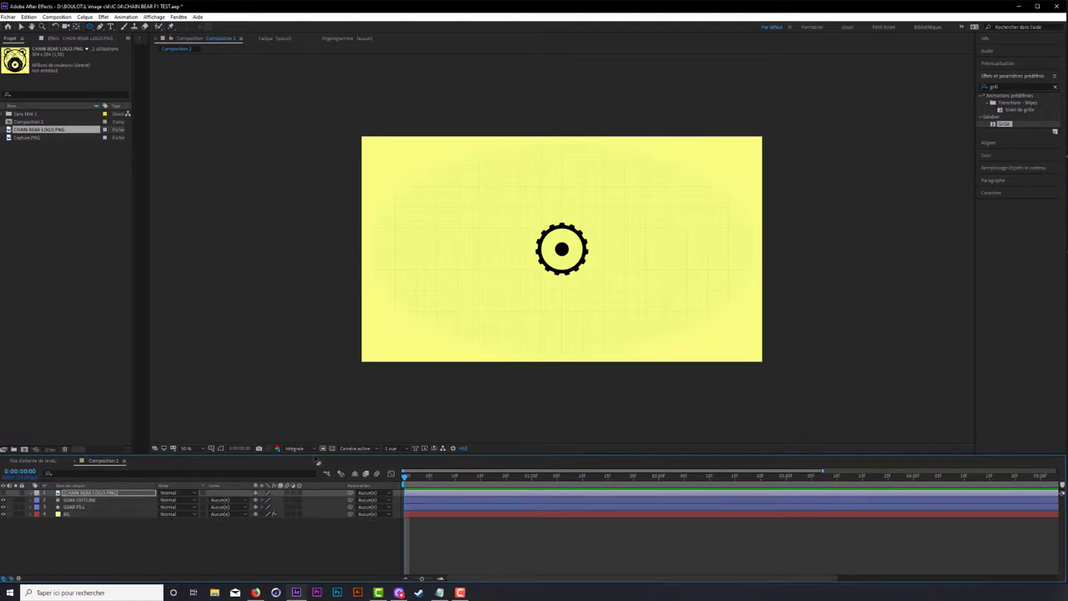
{"action": "key", "text": "period"}
{"action": "key", "text": "period"}
{"action": "left_click", "coordinate": [190, 449]}
{"action": "left_click", "coordinate": [219, 310]}
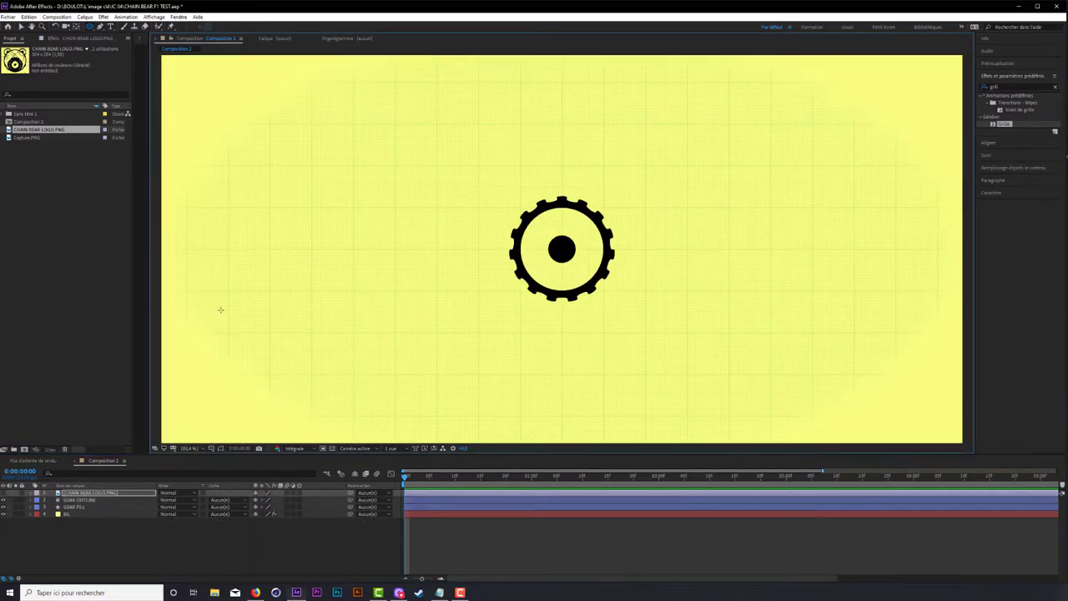
Step: Create a new empty shape layer in the composition
{"action": "right_click", "coordinate": [223, 532]}
{"action": "mouse_move", "coordinate": [333, 438]}
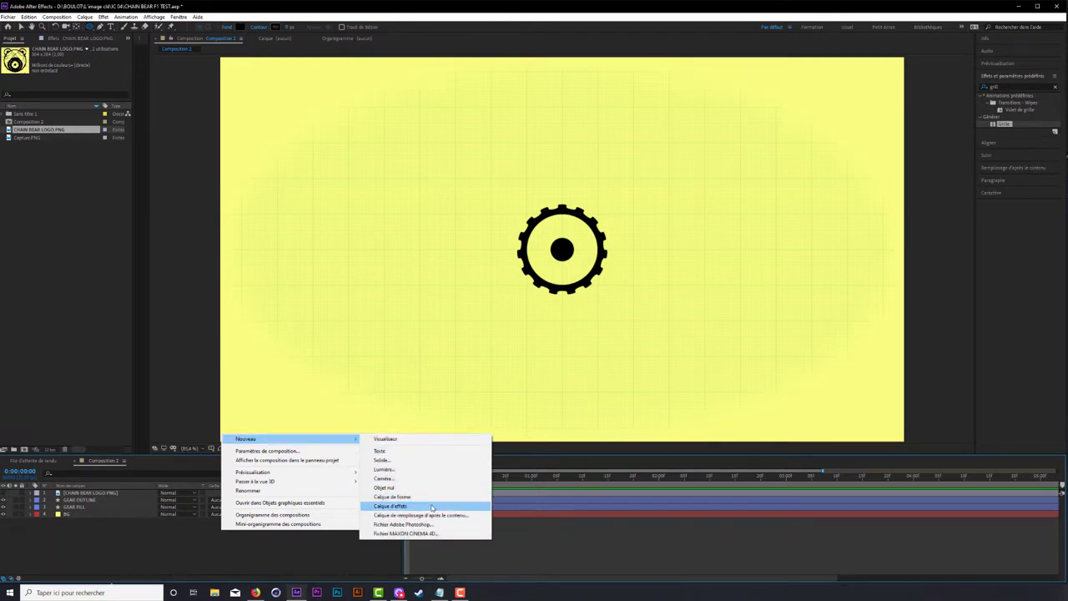
{"action": "left_click", "coordinate": [392, 496]}
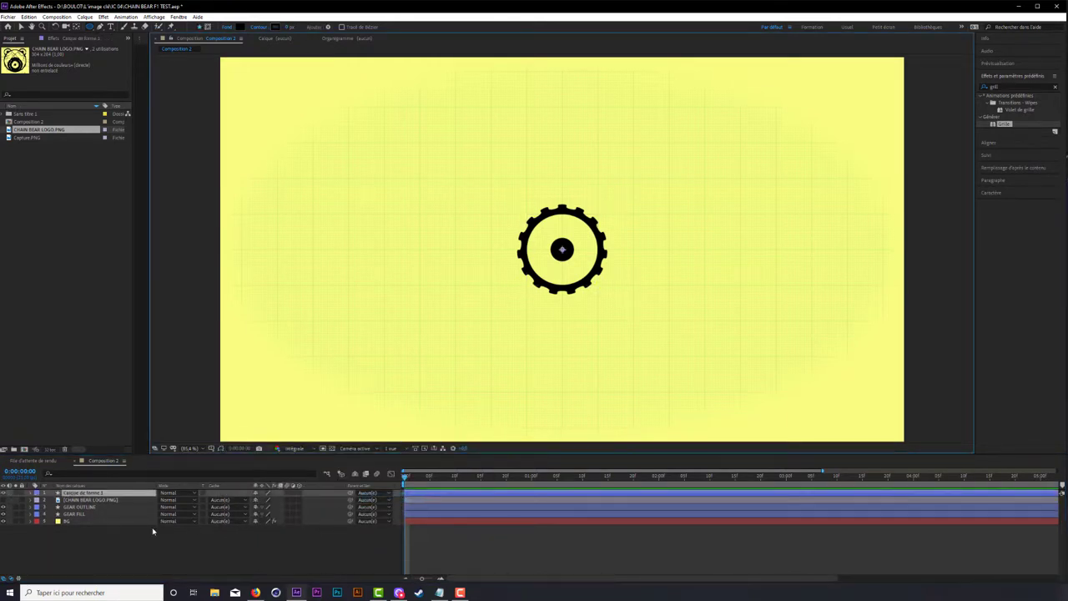
Step: Change the new shape layer's label colour to green (Vert)
{"action": "left_click", "coordinate": [36, 493]}
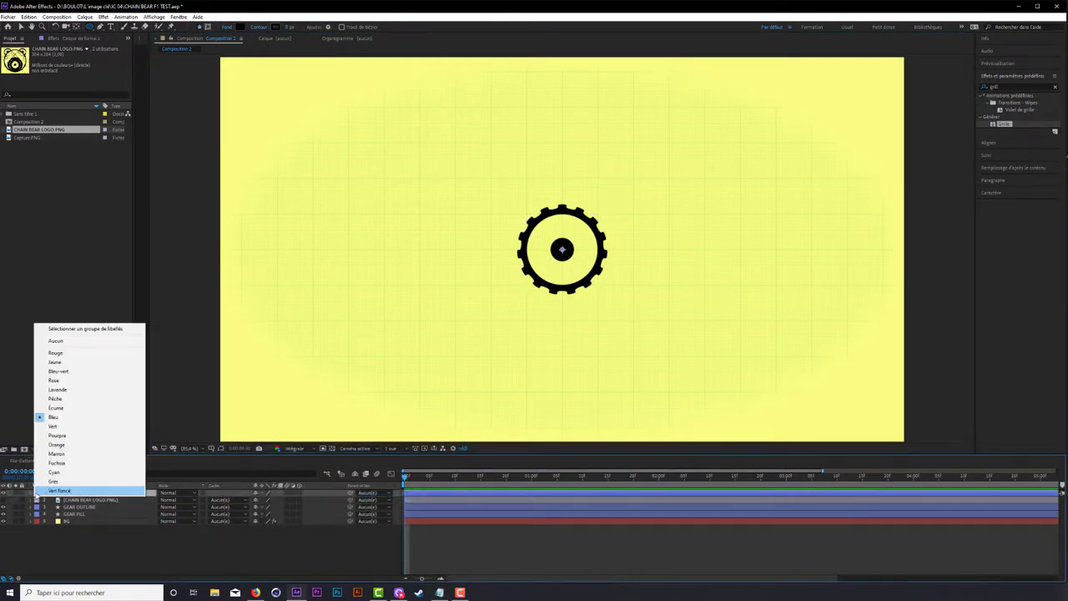
{"action": "left_click", "coordinate": [90, 362]}
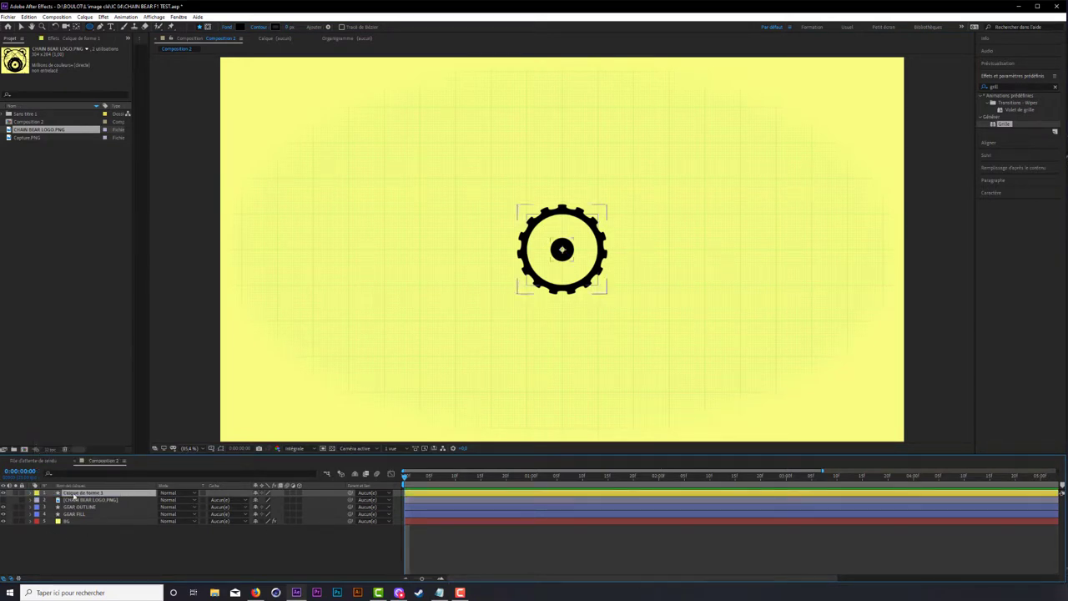
{"action": "left_click", "coordinate": [35, 493]}
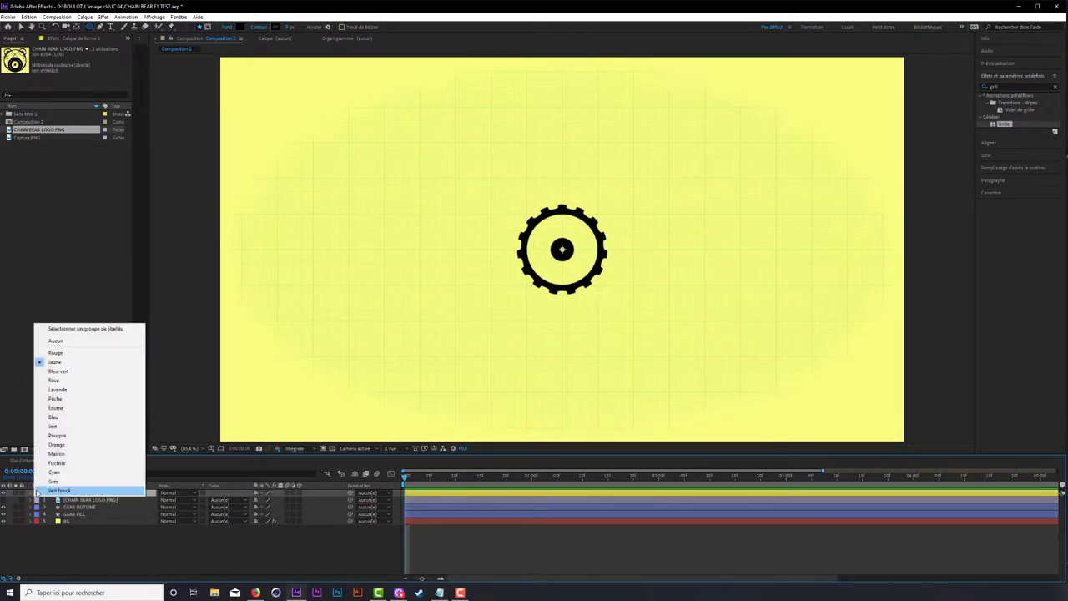
{"action": "left_click", "coordinate": [78, 390]}
{"action": "left_click", "coordinate": [36, 492]}
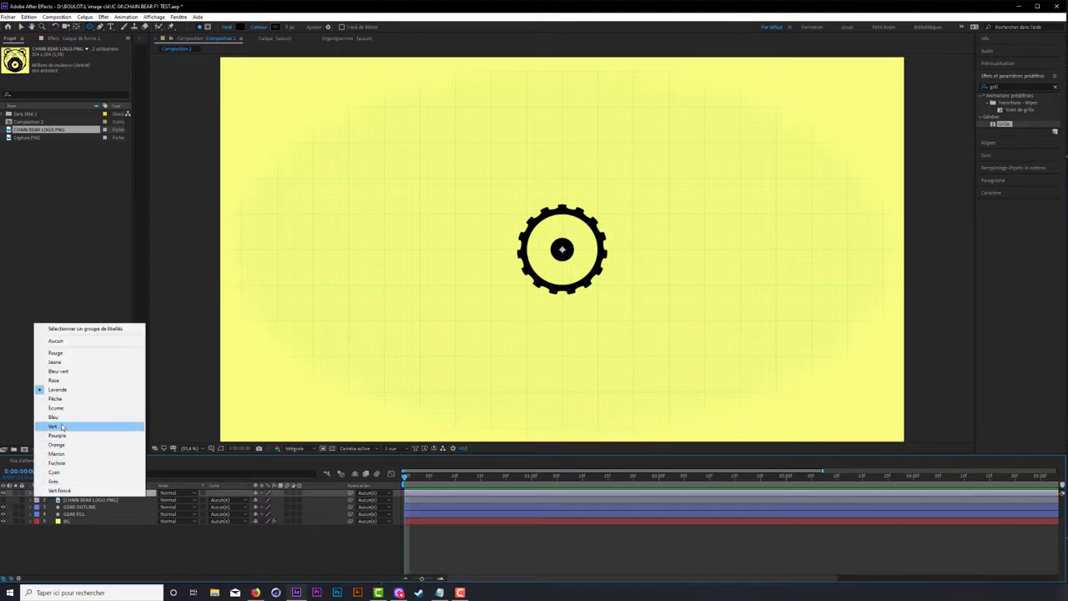
{"action": "left_click", "coordinate": [71, 418]}
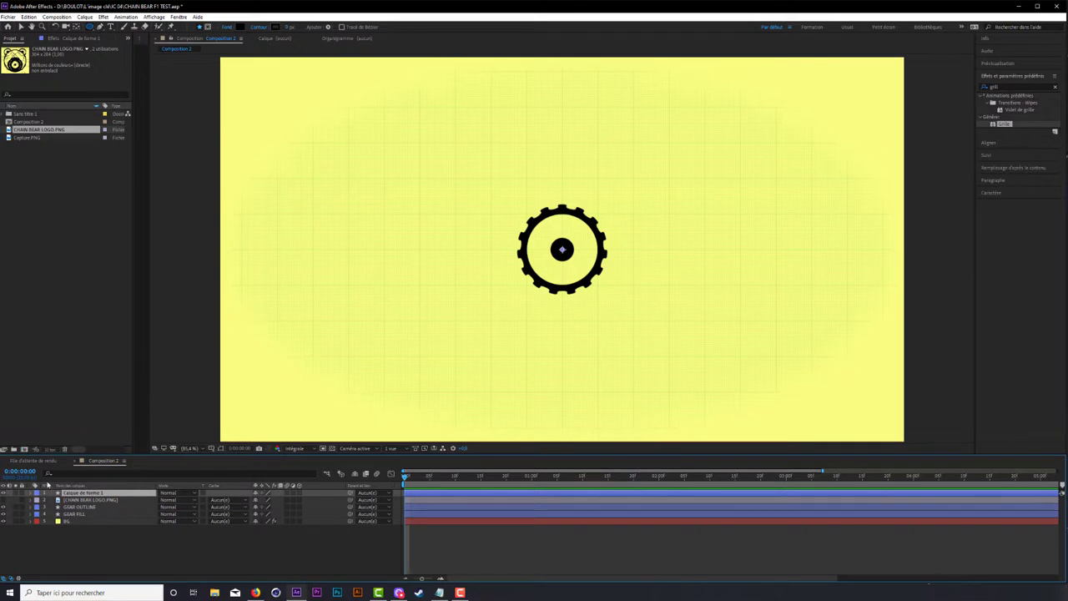
{"action": "left_click", "coordinate": [36, 494]}
{"action": "left_click", "coordinate": [74, 425]}
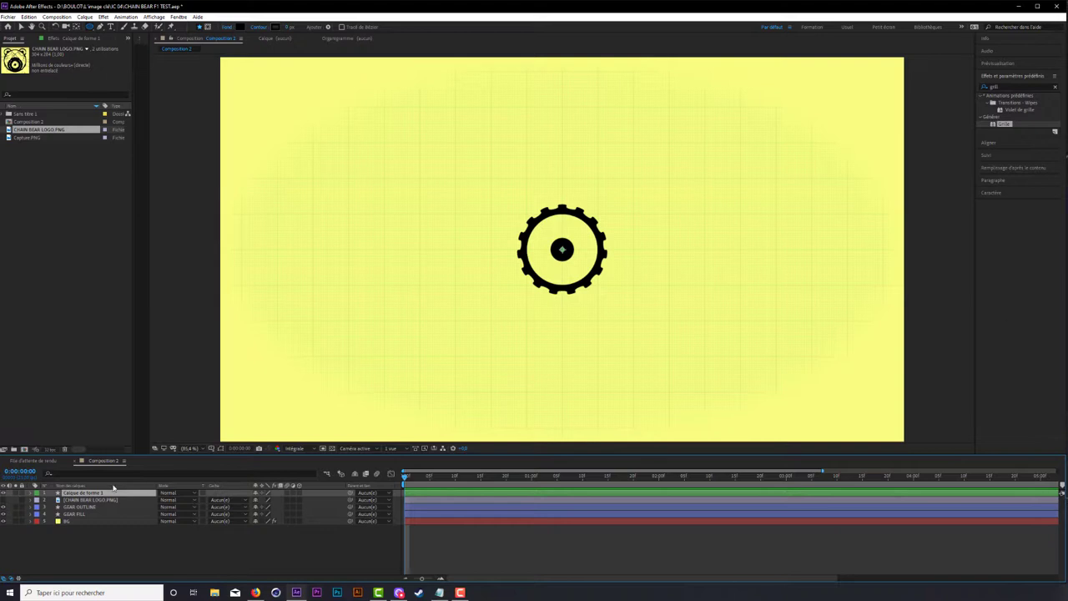
Step: Expand the new shape layer and add an ellipse path to its contents
{"action": "left_click", "coordinate": [32, 492]}
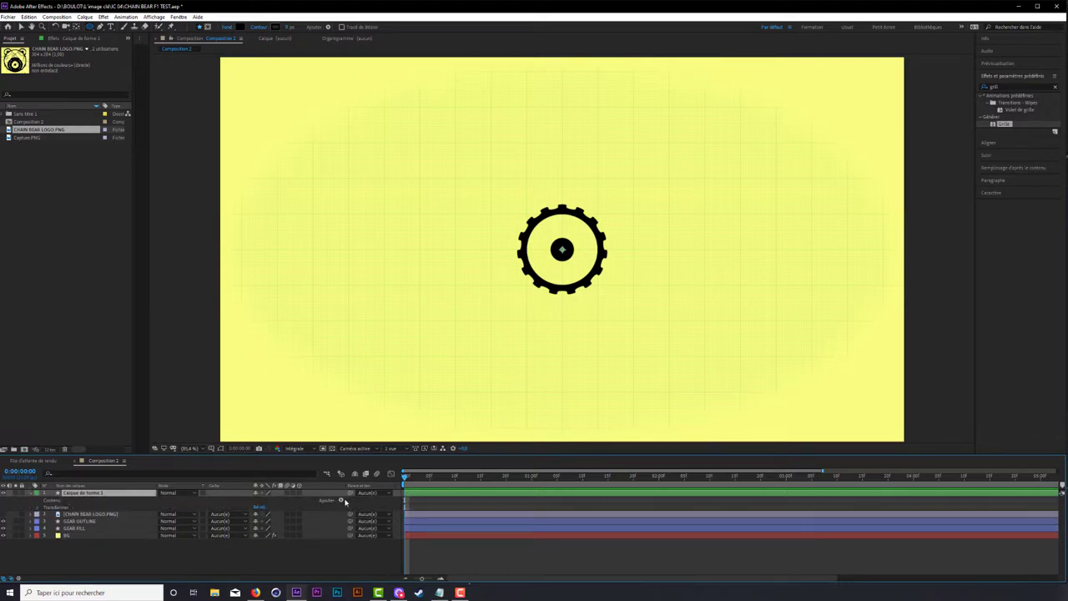
{"action": "left_click", "coordinate": [342, 499]}
{"action": "left_click", "coordinate": [392, 338]}
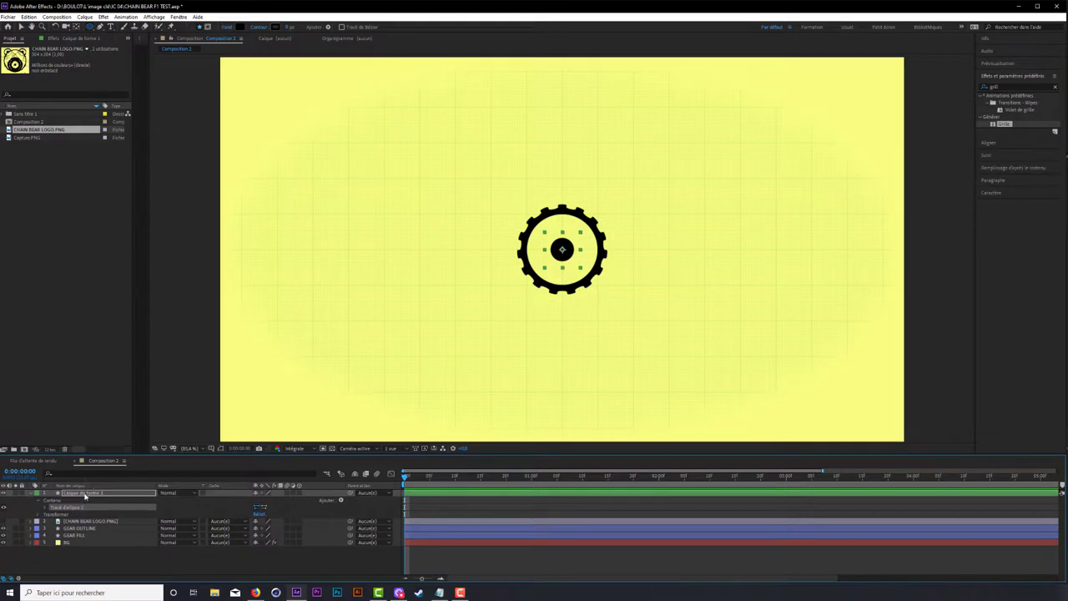
Step: Enlarge the ellipse's shape layer uniformly to a scale of about 935%
{"action": "left_click", "coordinate": [83, 492]}
{"action": "key", "text": "s"}
{"action": "left_click", "coordinate": [265, 499]}
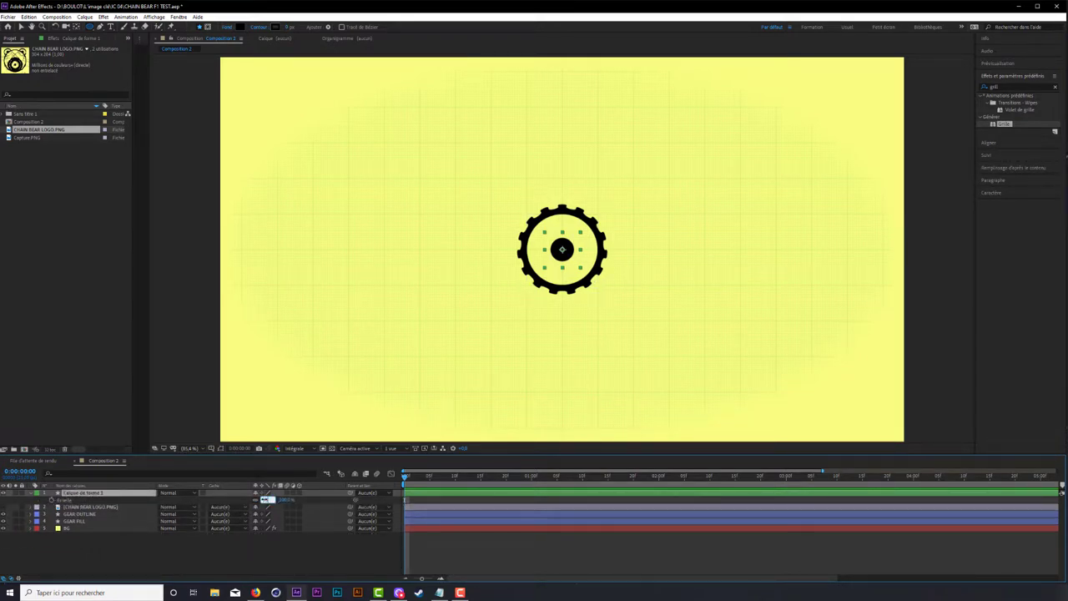
{"action": "type", "text": "930"}
{"action": "key", "text": "Return"}
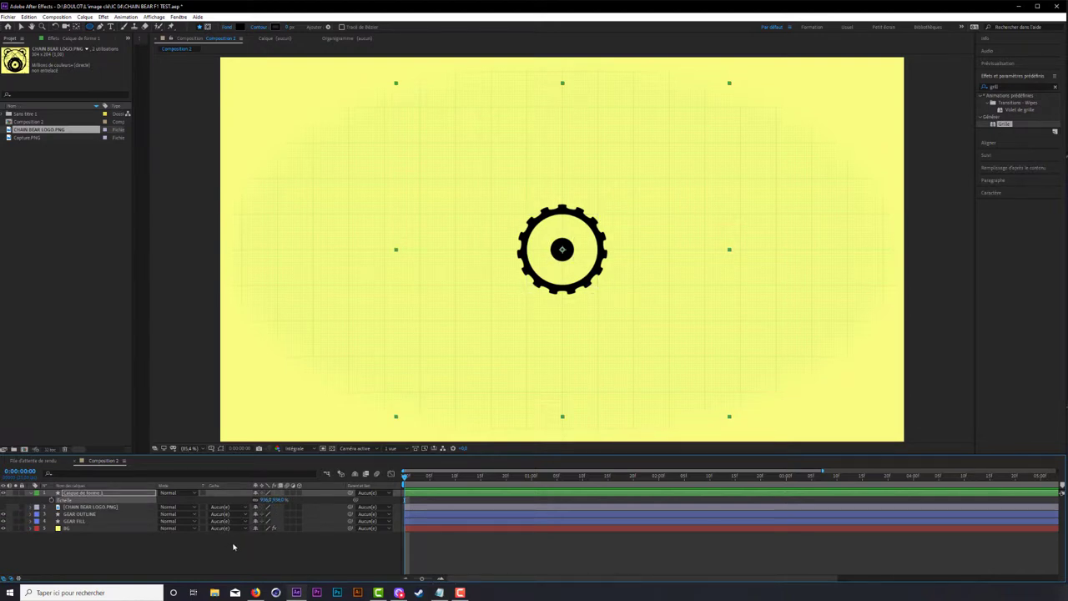
Step: Expand the enlarged ellipse layer and add a stroke to its contents
{"action": "left_click", "coordinate": [32, 494]}
{"action": "left_click", "coordinate": [32, 494]}
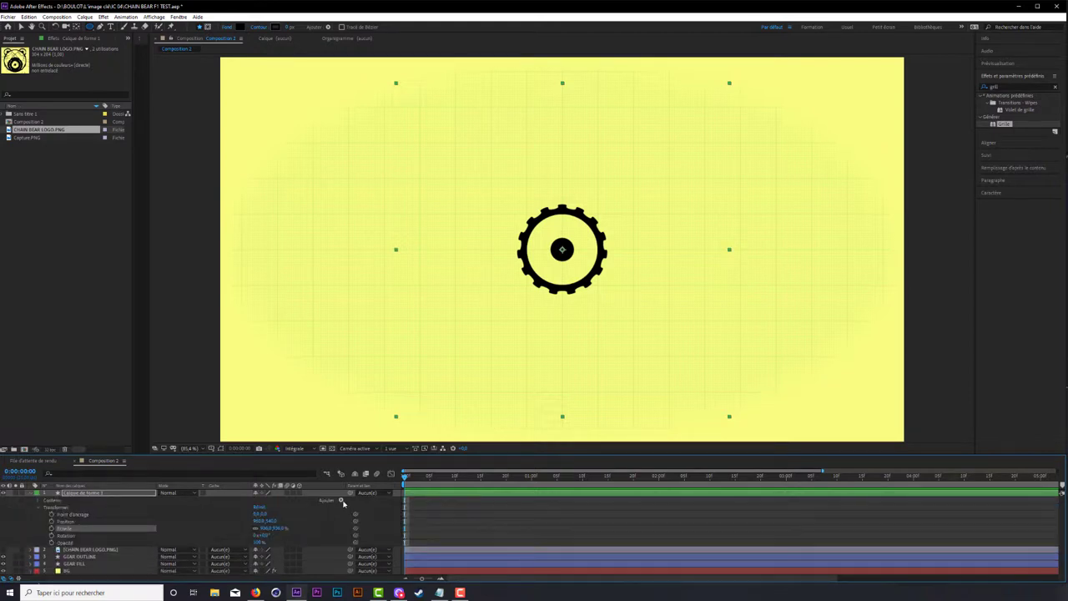
{"action": "left_click", "coordinate": [341, 499]}
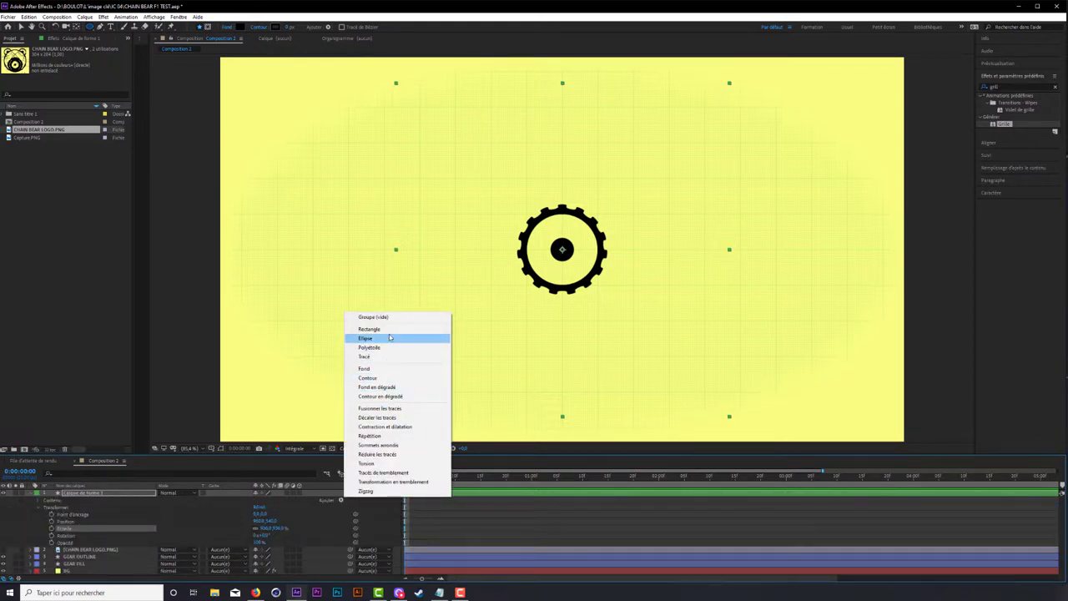
{"action": "left_click", "coordinate": [390, 377]}
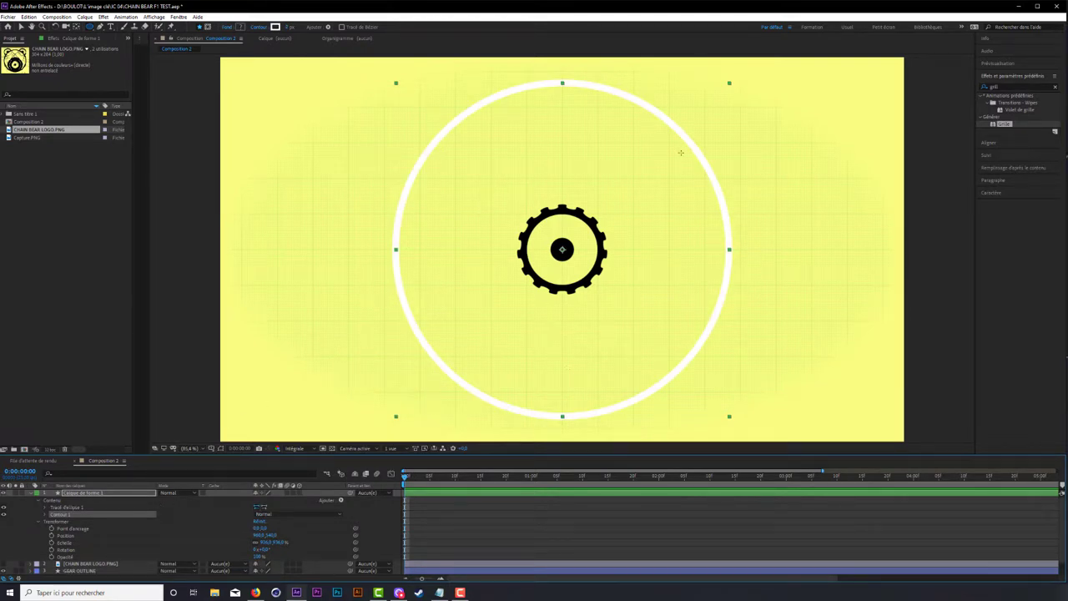
Step: Expand the large circle's stroke properties and set the stroke colour to black (000000)
{"action": "left_click", "coordinate": [45, 515]}
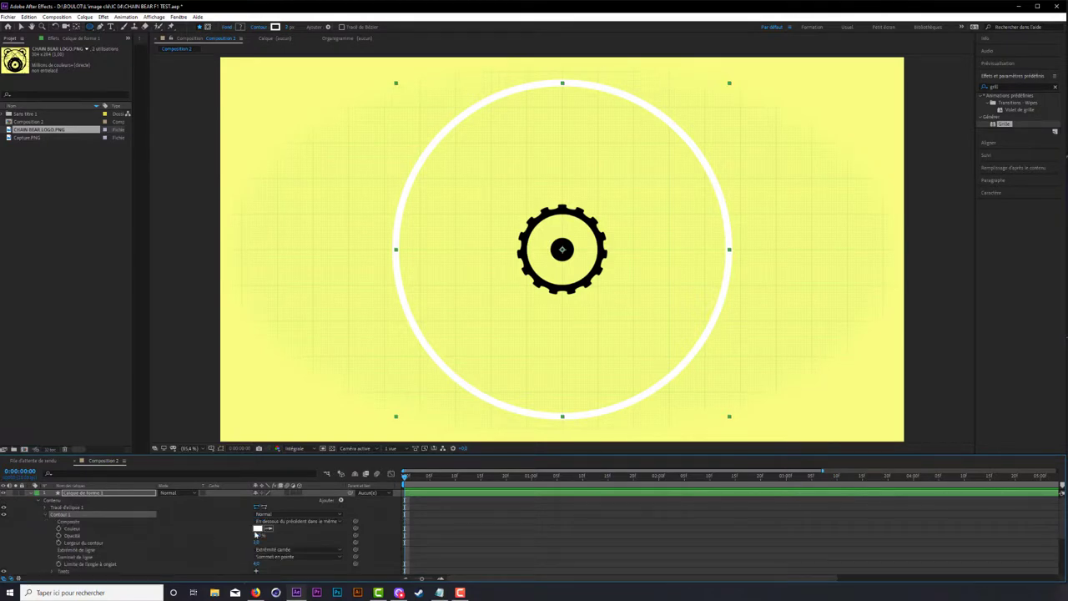
{"action": "left_click", "coordinate": [257, 528]}
{"action": "left_click", "coordinate": [178, 330]}
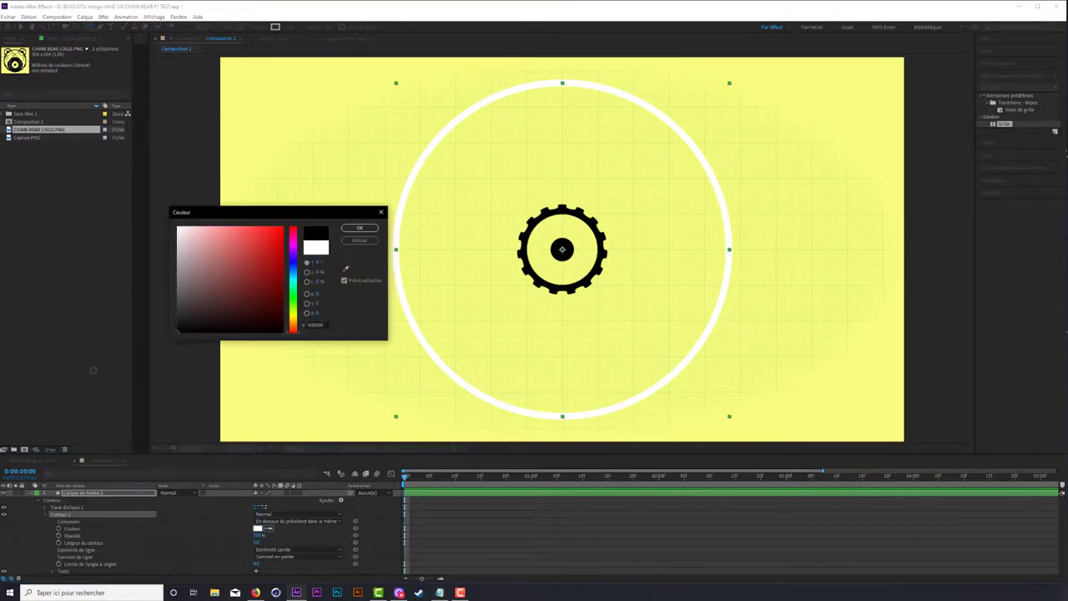
{"action": "left_click", "coordinate": [359, 230]}
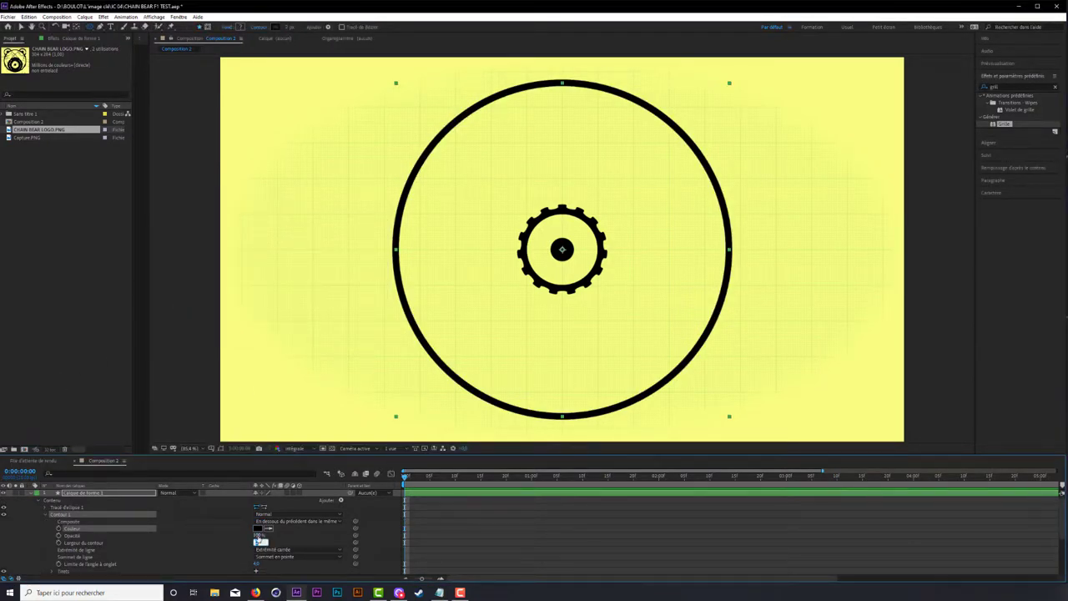
Step: Set the large circle's stroke width to 4
{"action": "left_click_drag", "start_coordinate": [258, 540], "coordinate": [258, 538]}
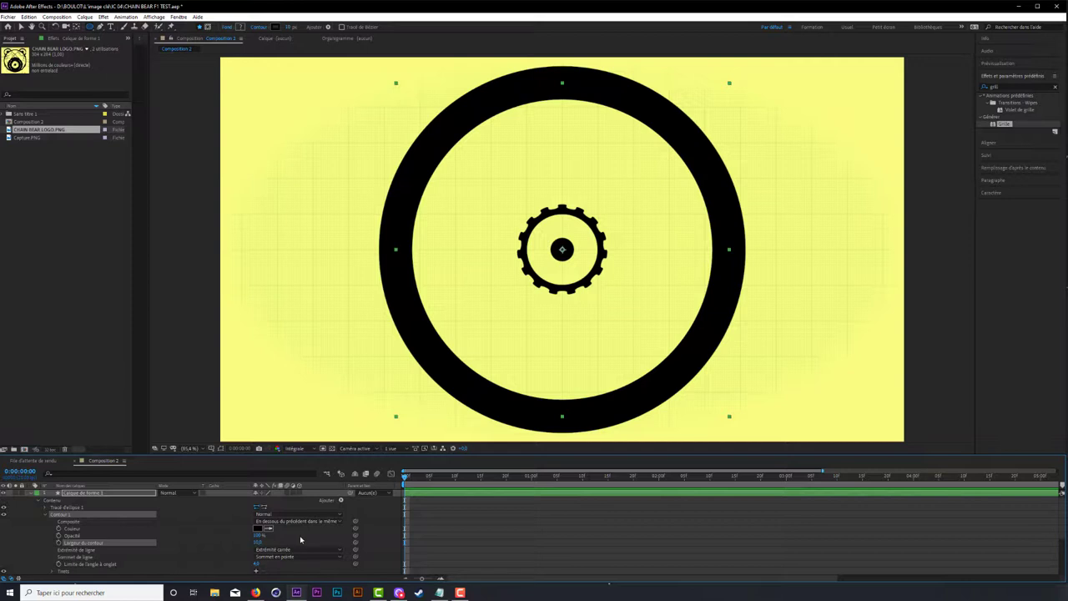
{"action": "left_click", "coordinate": [258, 542]}
{"action": "type", "text": "4"}
{"action": "left_click", "coordinate": [287, 533]}
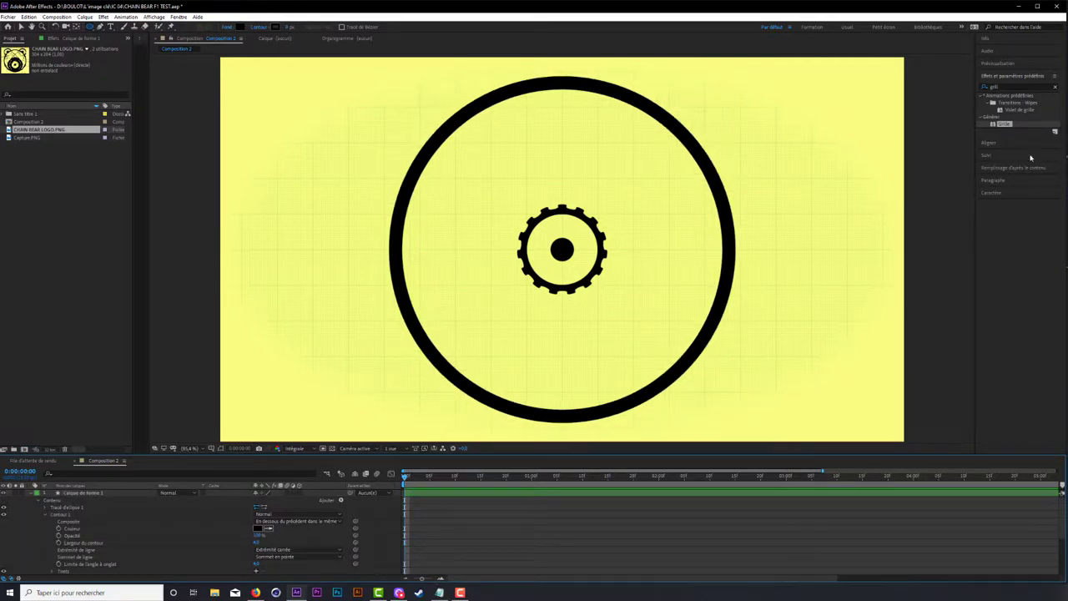
Step: Rename the large circle's shape layer to OUT CIRCLE and collapse its properties
{"action": "left_click", "coordinate": [91, 493]}
{"action": "key", "text": "Return"}
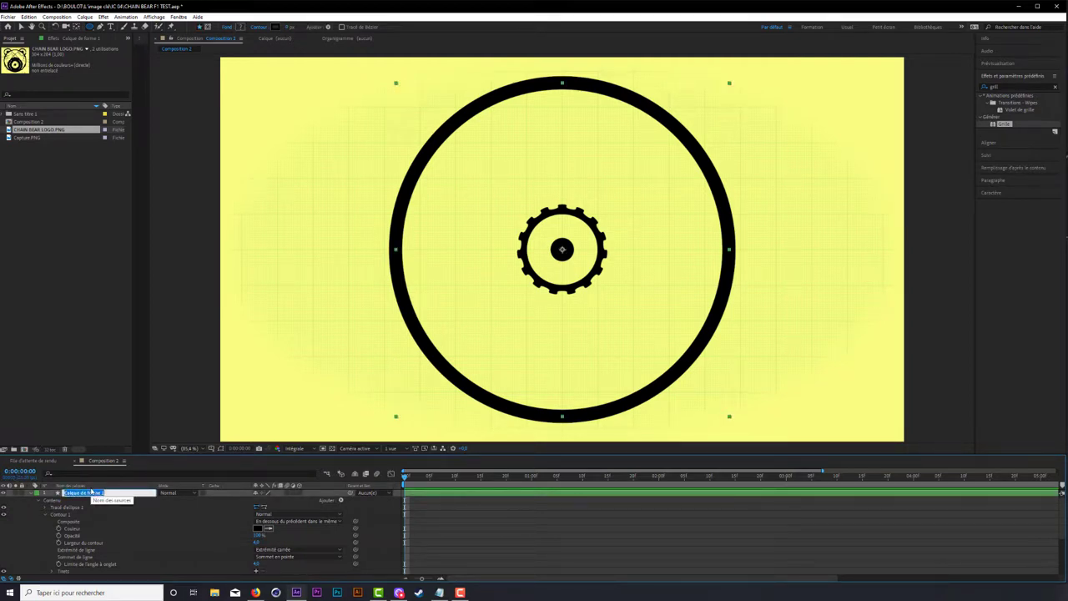
{"action": "type", "text": "OUT CIRCLE"}
{"action": "key", "text": "Return"}
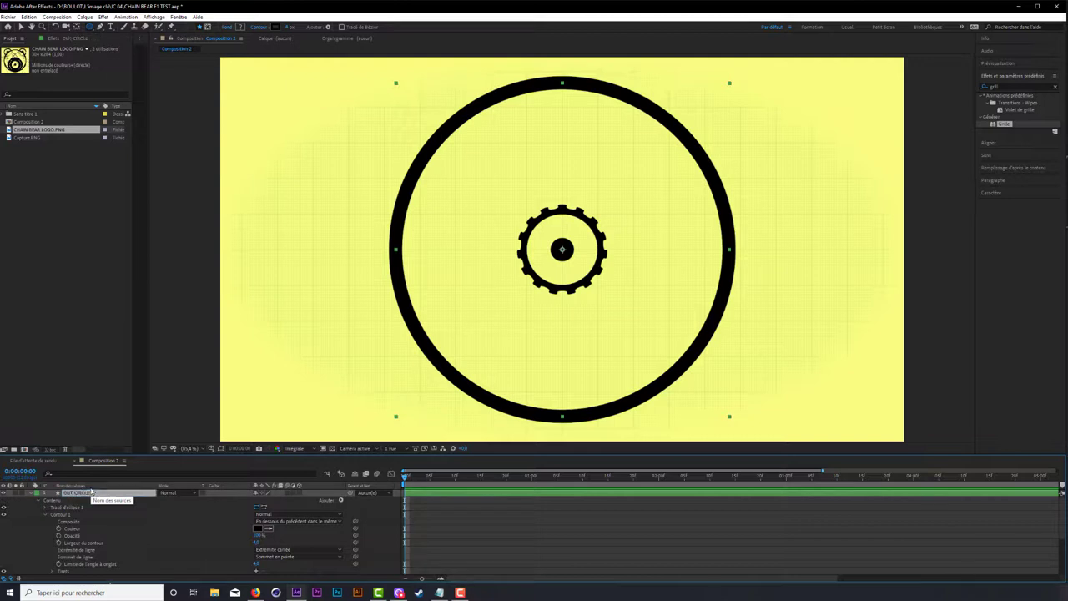
{"action": "left_click", "coordinate": [31, 494]}
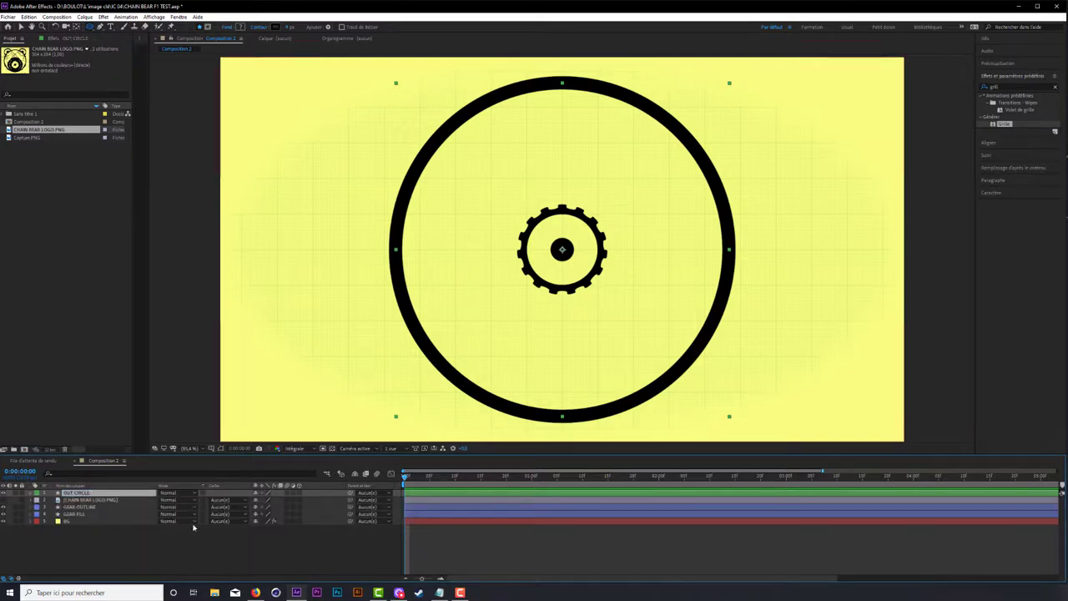
Step: Duplicate the OUT CIRCLE layer, give the copy a pink label and rename it MASK
{"action": "left_click", "coordinate": [214, 559]}
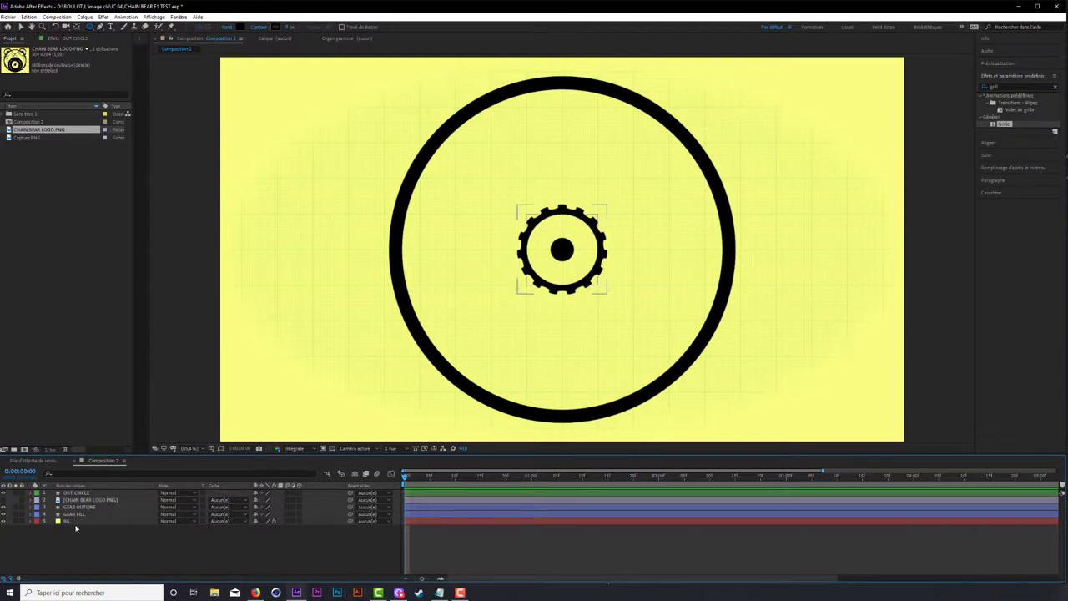
{"action": "left_click", "coordinate": [74, 494]}
{"action": "key", "text": "ctrl+d"}
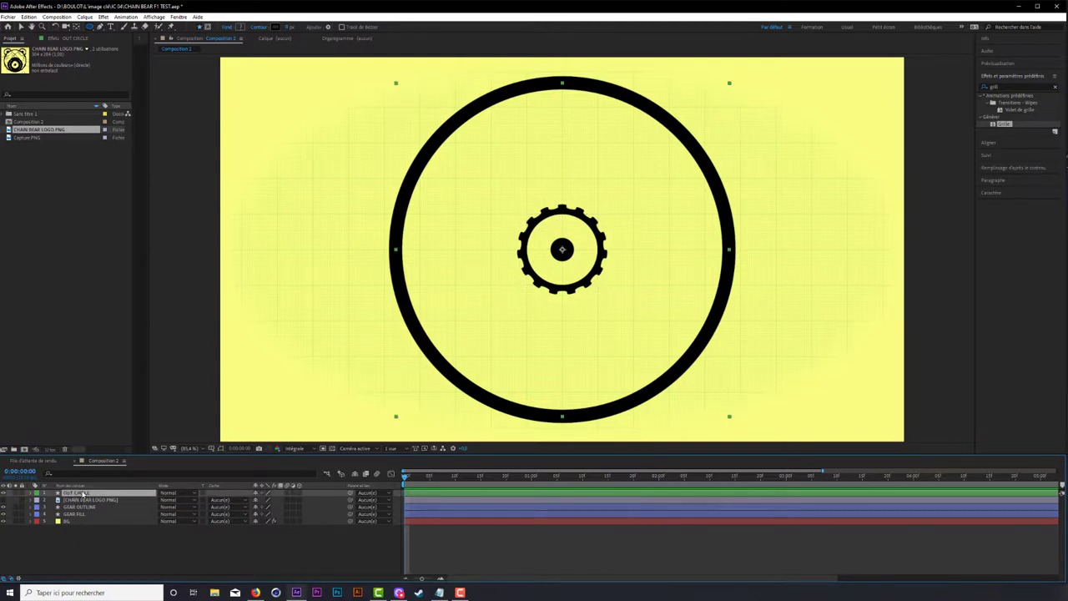
{"action": "left_click", "coordinate": [36, 493]}
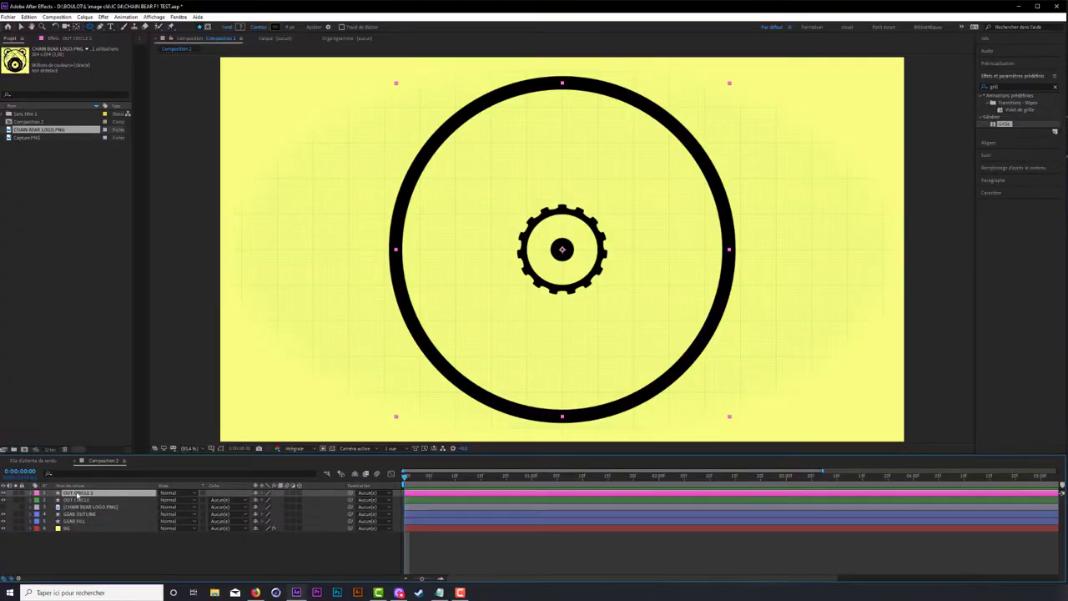
{"action": "key", "text": "Return"}
{"action": "type", "text": "MASK"}
{"action": "key", "text": "Return"}
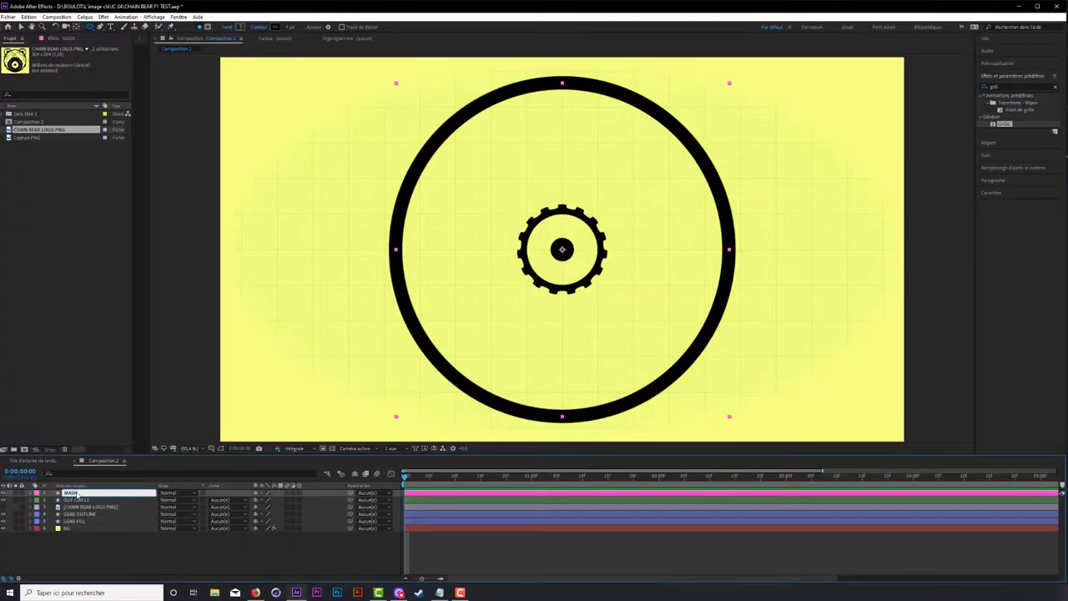
Step: Delete the stroke from the MASK layer's contents, add a fill with the default red colour and collapse the layer
{"action": "left_click", "coordinate": [30, 493]}
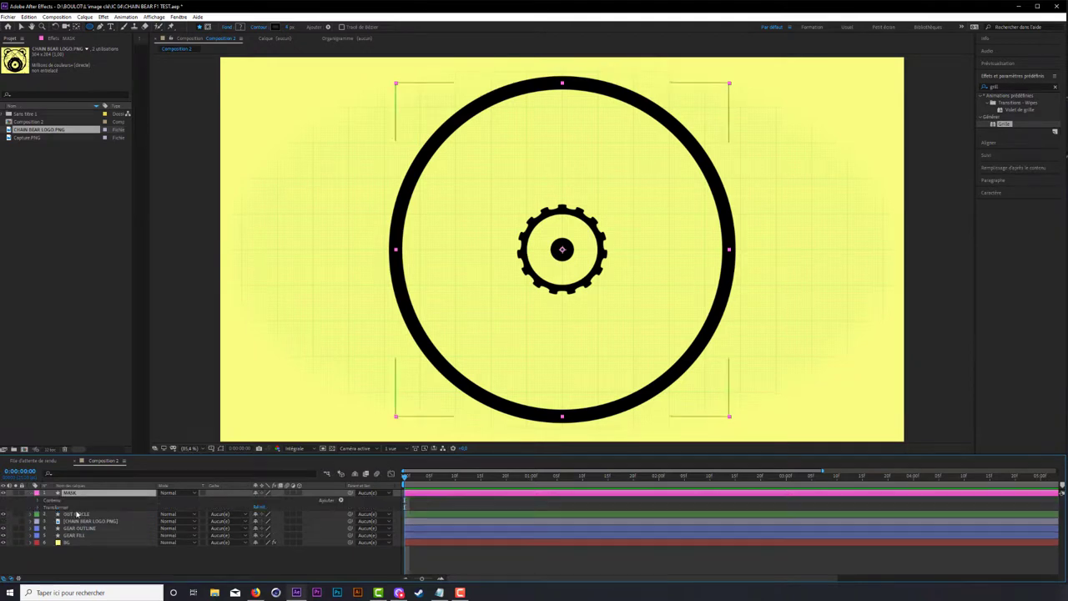
{"action": "left_click", "coordinate": [35, 501]}
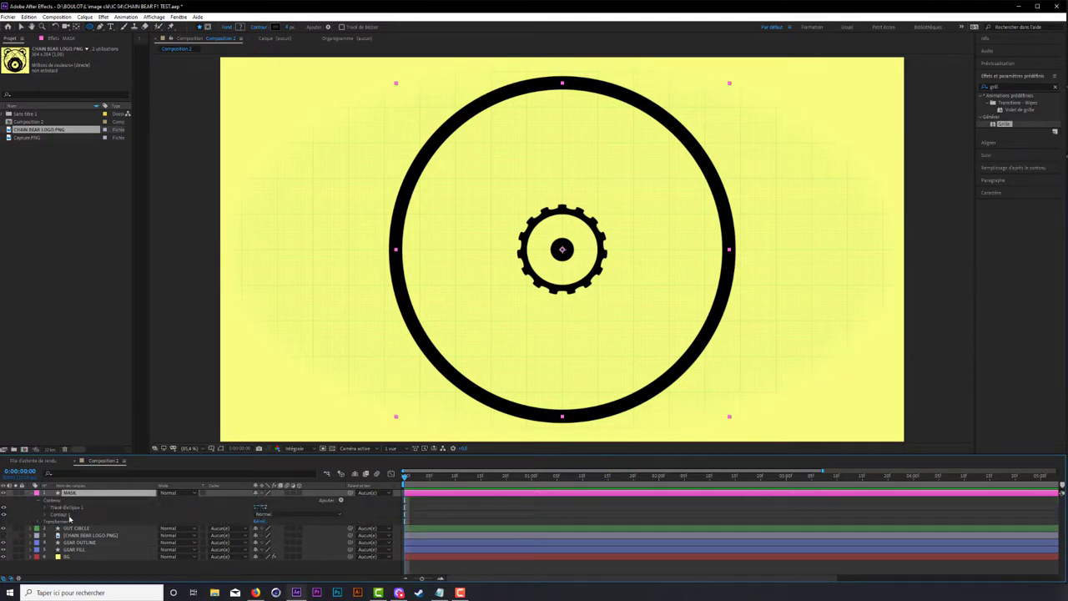
{"action": "left_click", "coordinate": [60, 515]}
{"action": "key", "text": "Delete"}
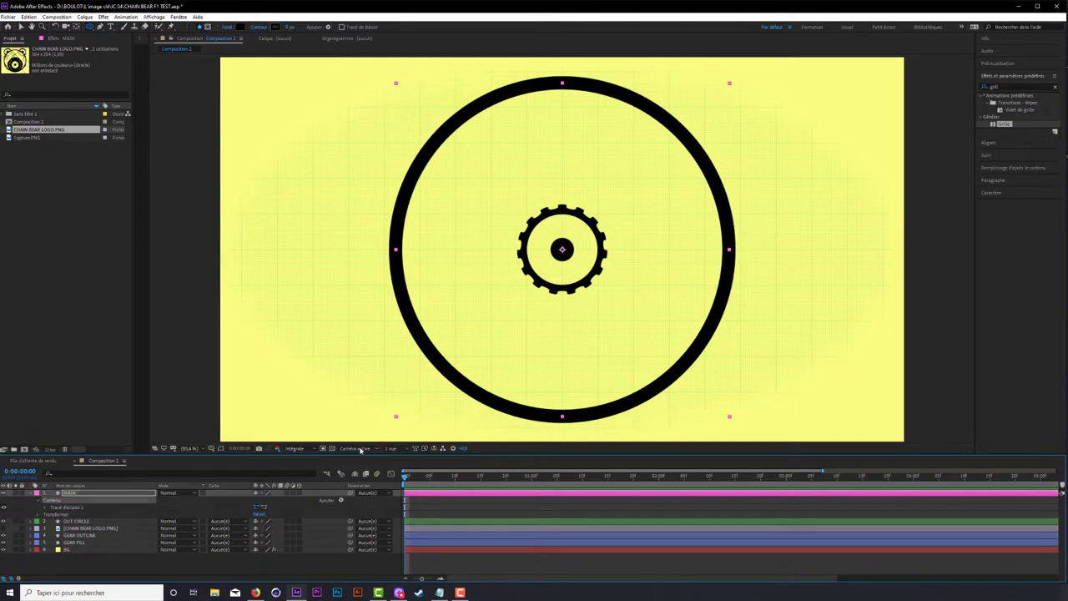
{"action": "left_click", "coordinate": [340, 499]}
{"action": "left_click", "coordinate": [365, 370]}
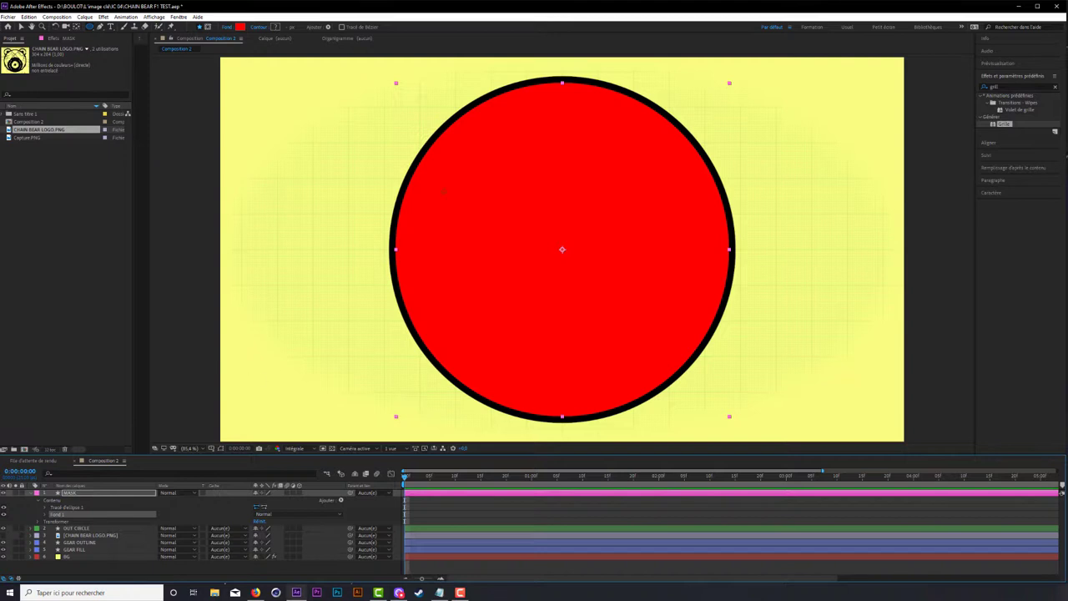
{"action": "left_click", "coordinate": [31, 493]}
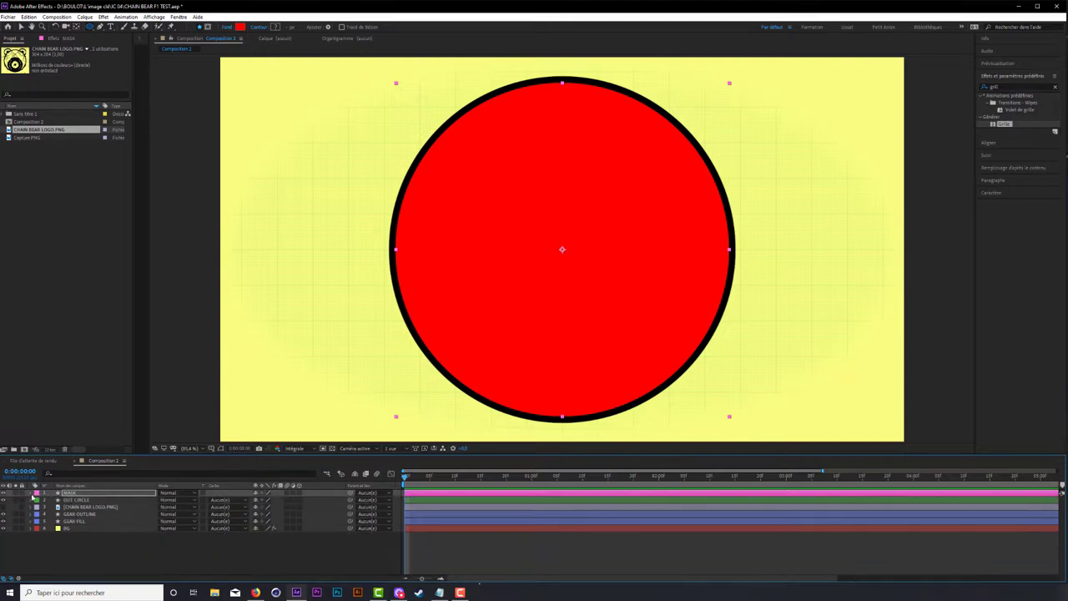
{"action": "left_click", "coordinate": [111, 550]}
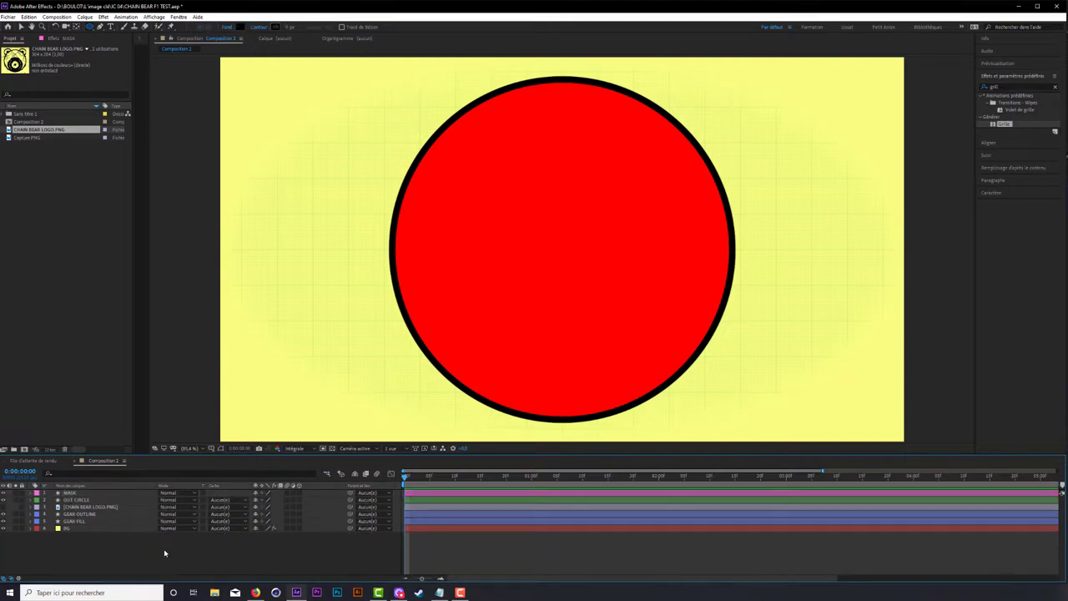
Step: Make the CHAIN BEAR LOGO.PNG reference layer visible and move it above all other layers
{"action": "left_click", "coordinate": [3, 506]}
{"action": "left_click_drag", "start_coordinate": [91, 506], "coordinate": [101, 492]}
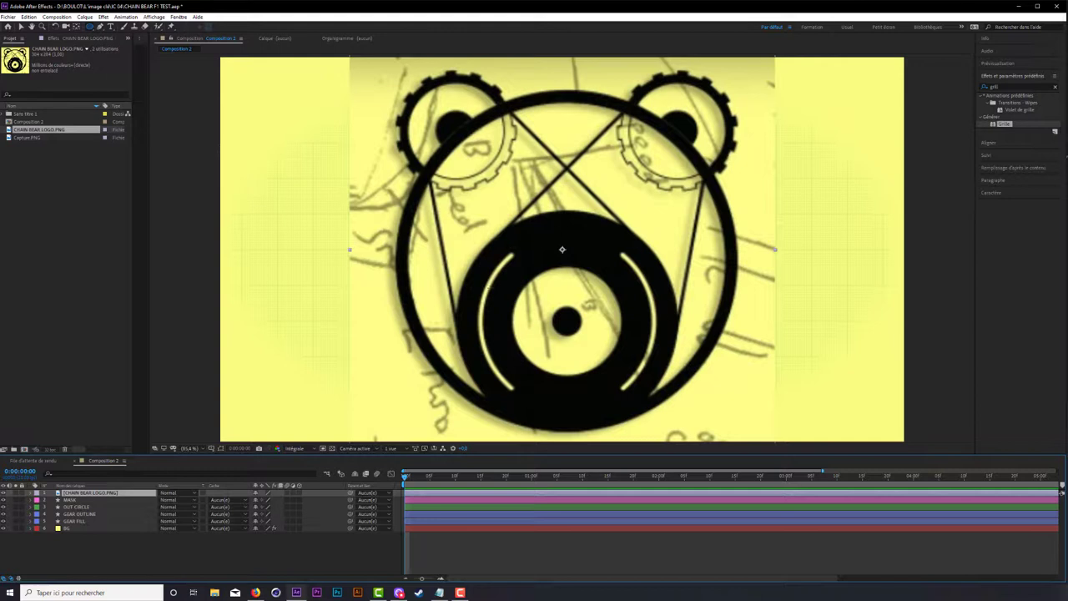
{"action": "left_click", "coordinate": [271, 555]}
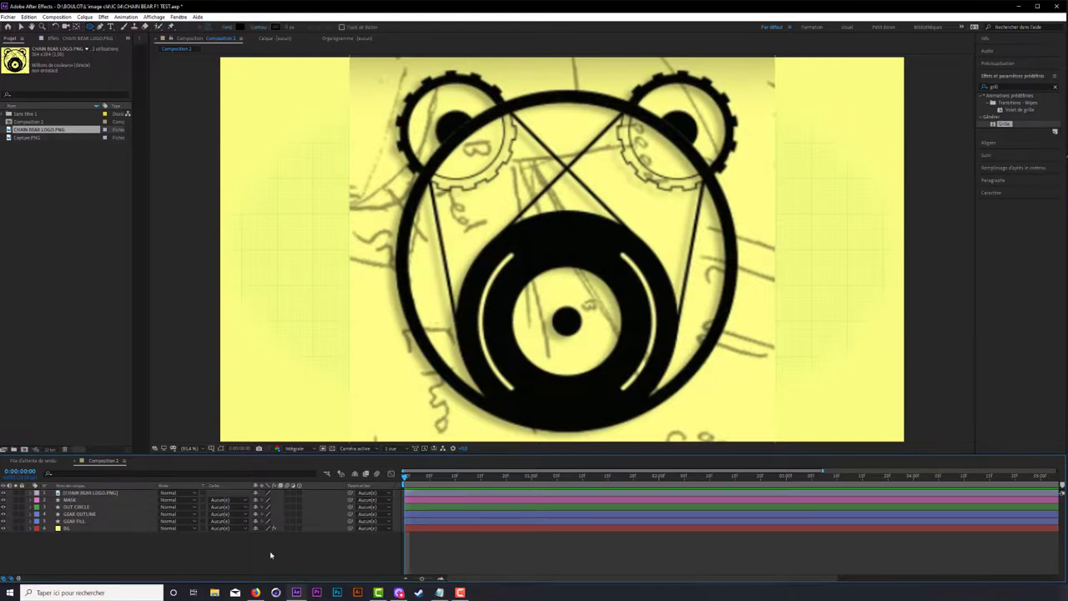
Step: Create a new shape layer, set its label colour to orange and name it WHEEL
{"action": "right_click", "coordinate": [124, 569]}
{"action": "mouse_move", "coordinate": [162, 474]}
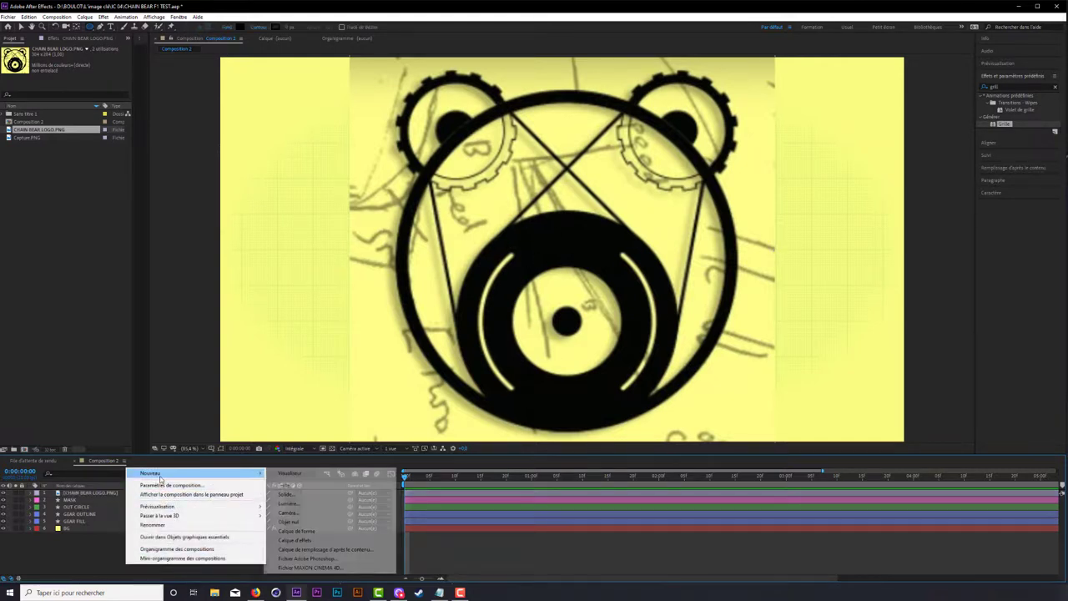
{"action": "left_click", "coordinate": [336, 531]}
{"action": "left_click", "coordinate": [37, 494]}
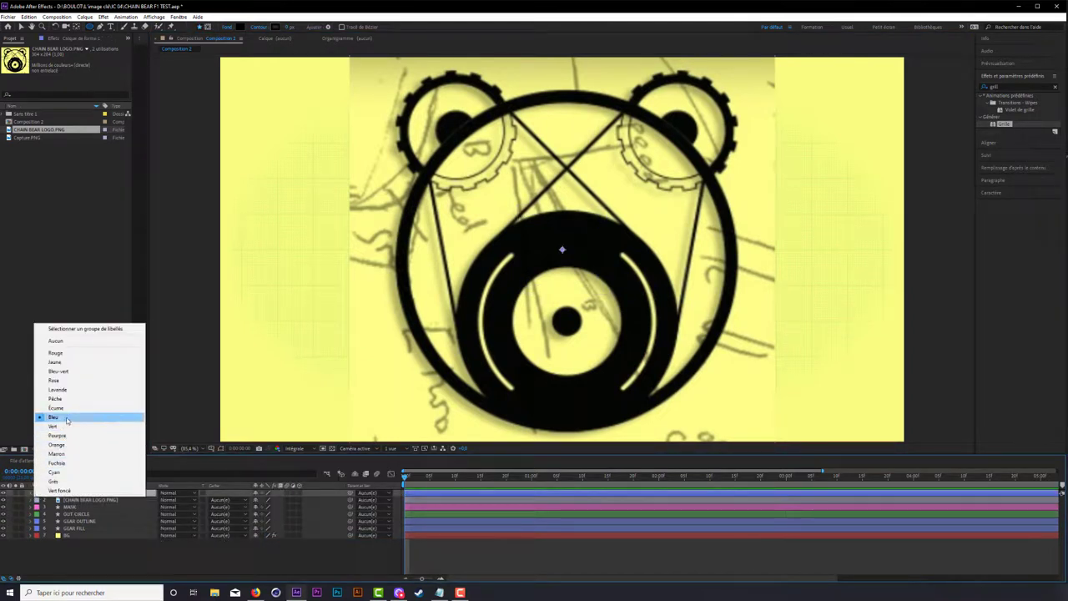
{"action": "left_click", "coordinate": [81, 474]}
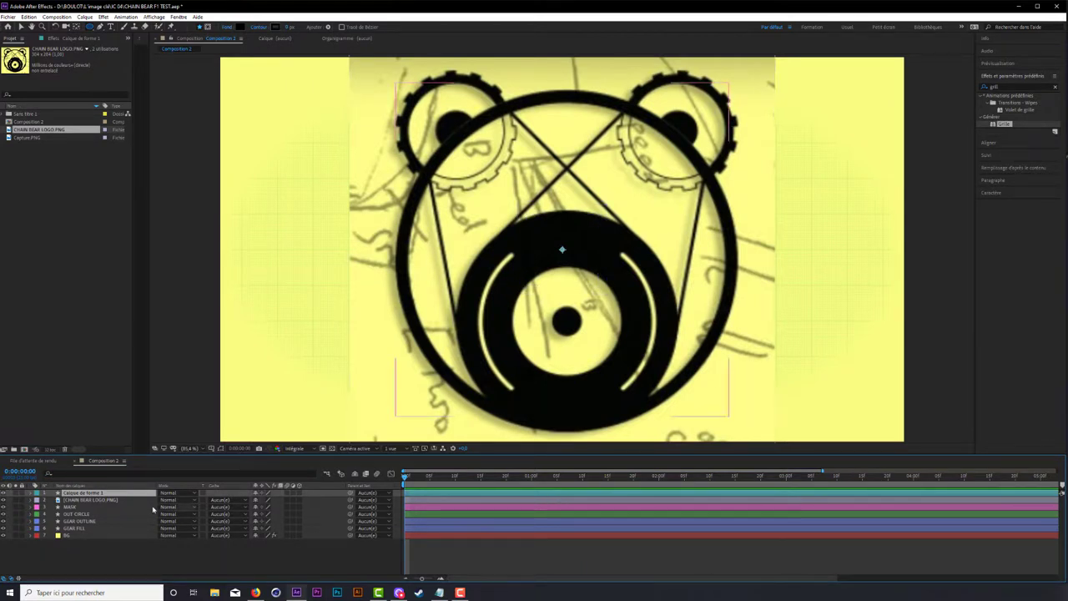
{"action": "left_click", "coordinate": [37, 493]}
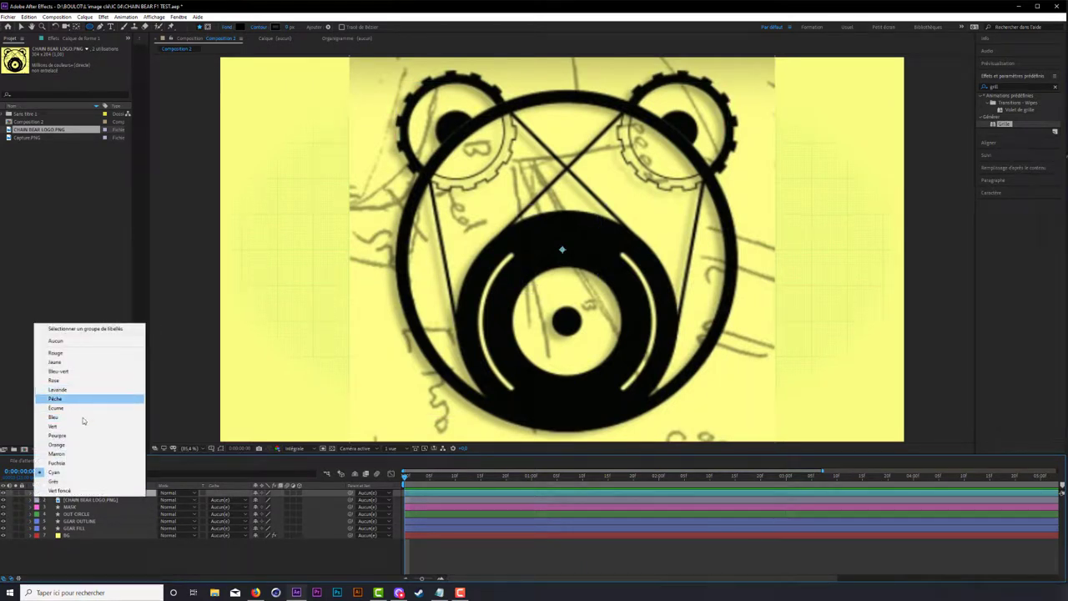
{"action": "left_click", "coordinate": [82, 445]}
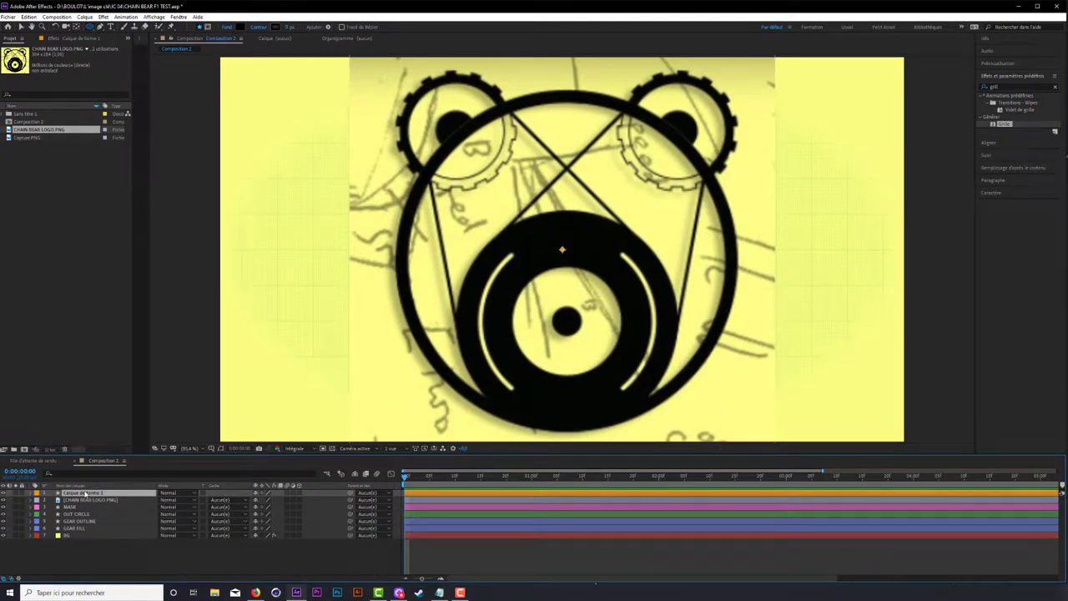
{"action": "key", "text": "Return"}
{"action": "type", "text": "WHEEL"}
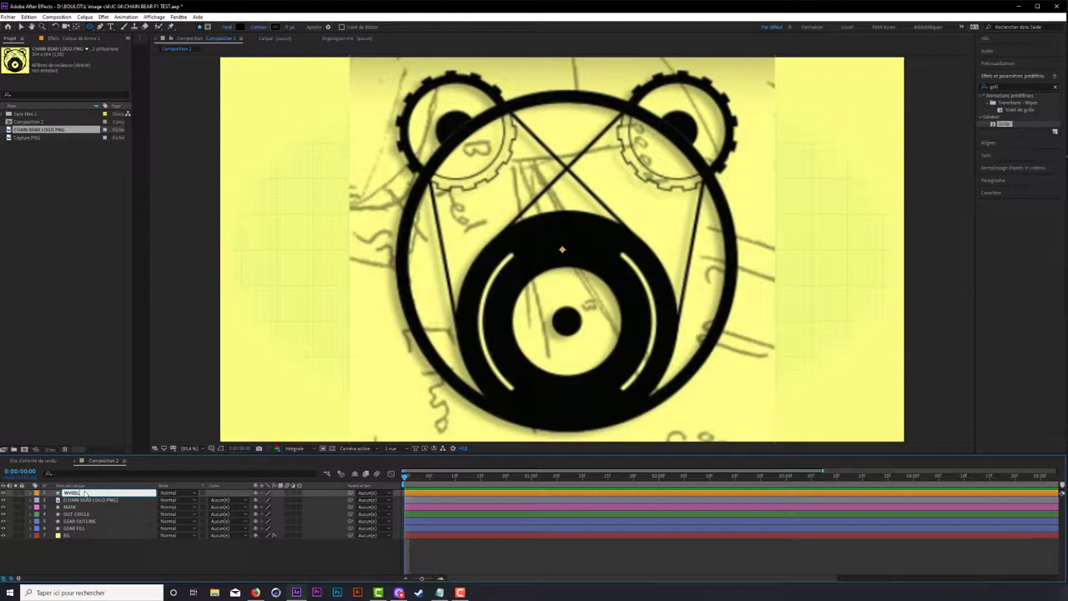
{"action": "key", "text": "Return"}
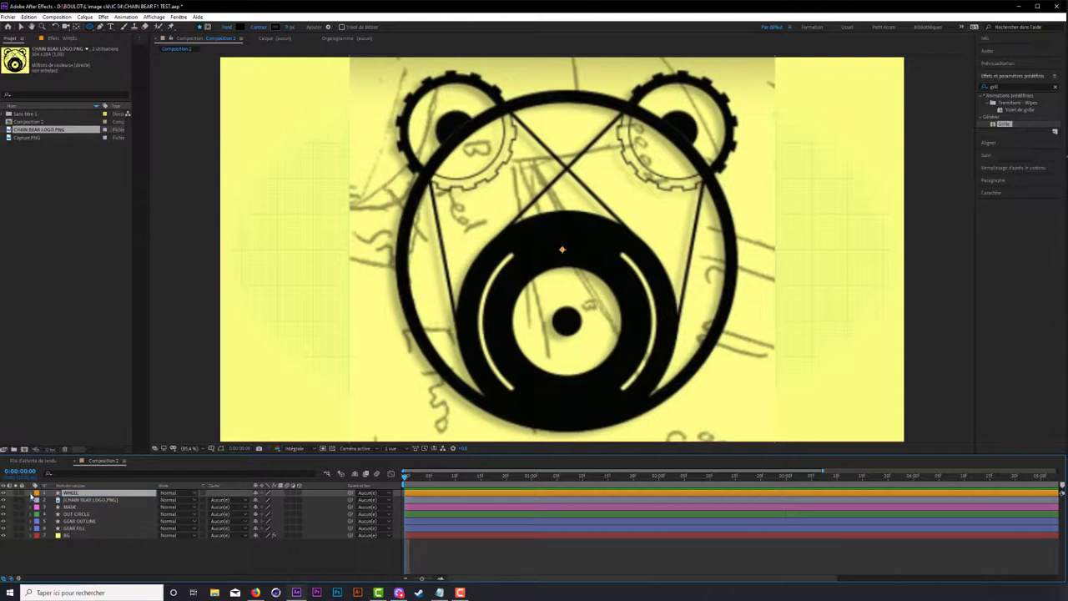
Step: Add three ellipse paths to the contents of the WHEEL layer
{"action": "left_click", "coordinate": [30, 492]}
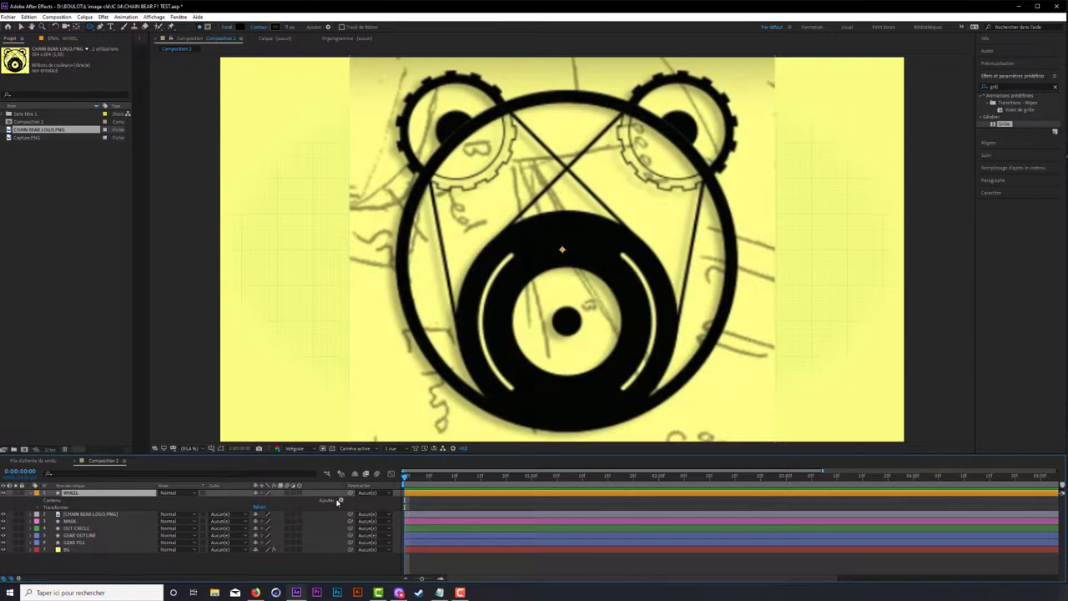
{"action": "left_click", "coordinate": [327, 27]}
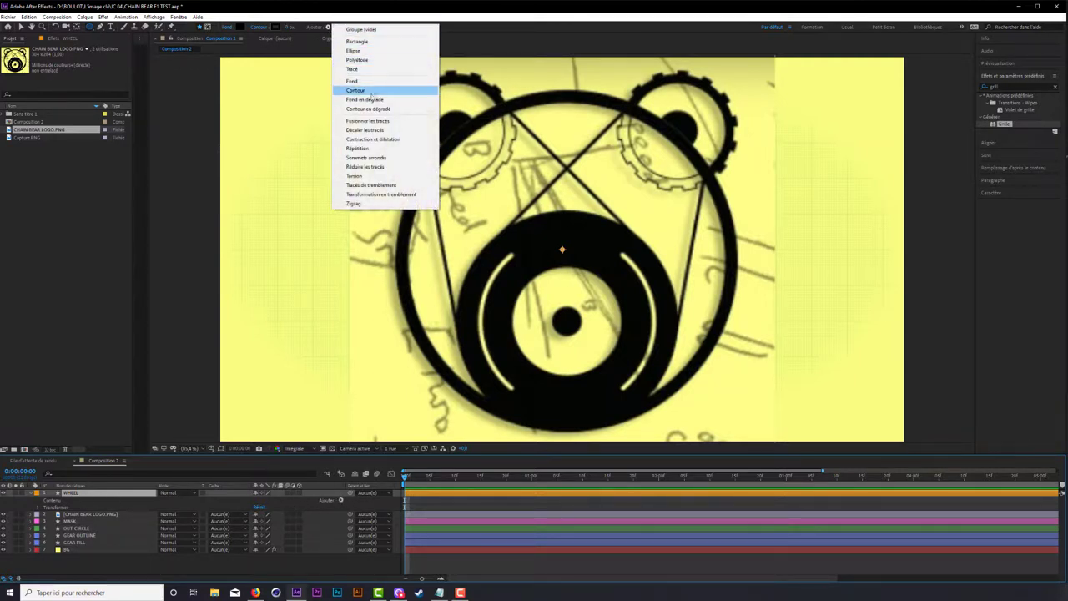
{"action": "left_click", "coordinate": [321, 500]}
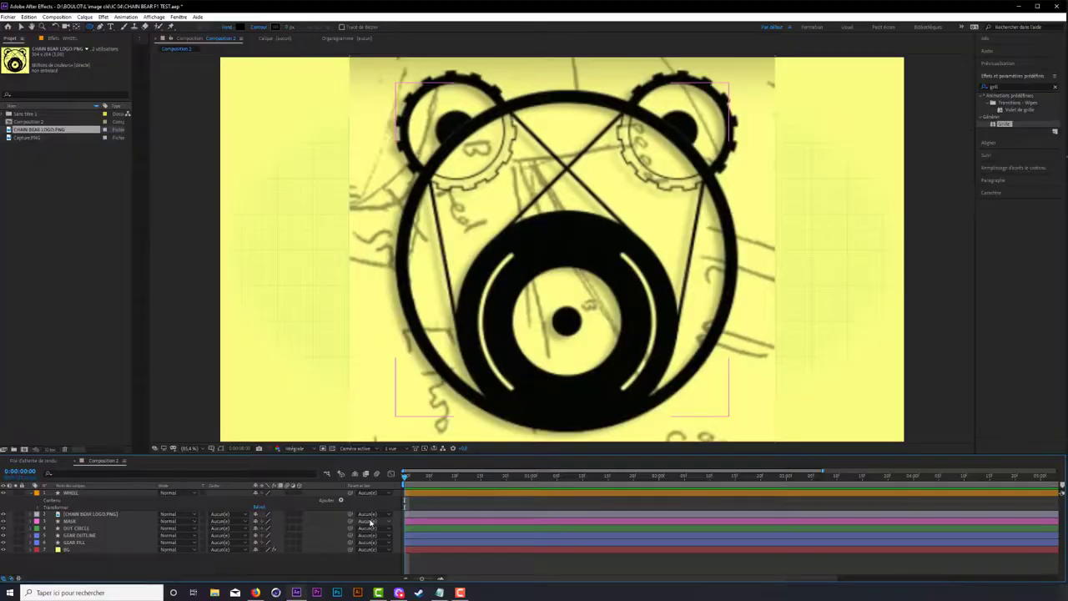
{"action": "left_click", "coordinate": [93, 493]}
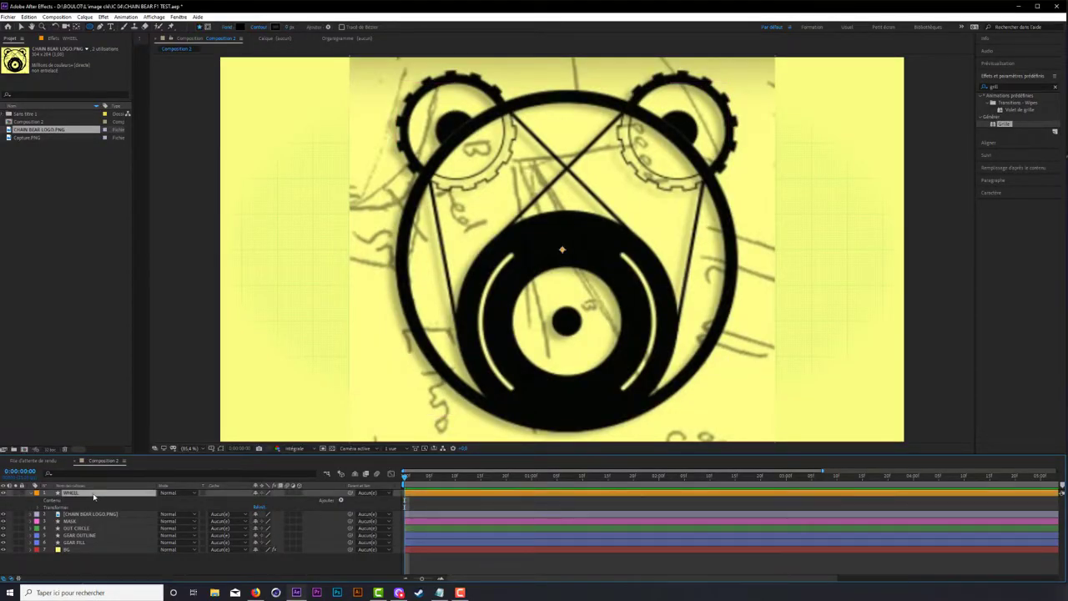
{"action": "left_click", "coordinate": [341, 500]}
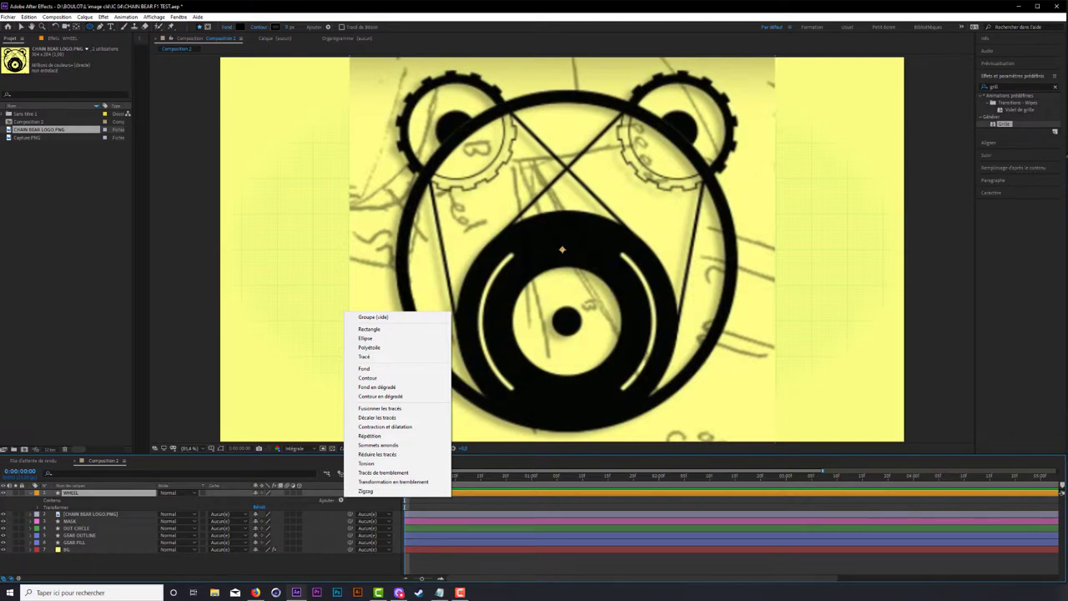
{"action": "left_click", "coordinate": [403, 339]}
{"action": "left_click", "coordinate": [339, 500]}
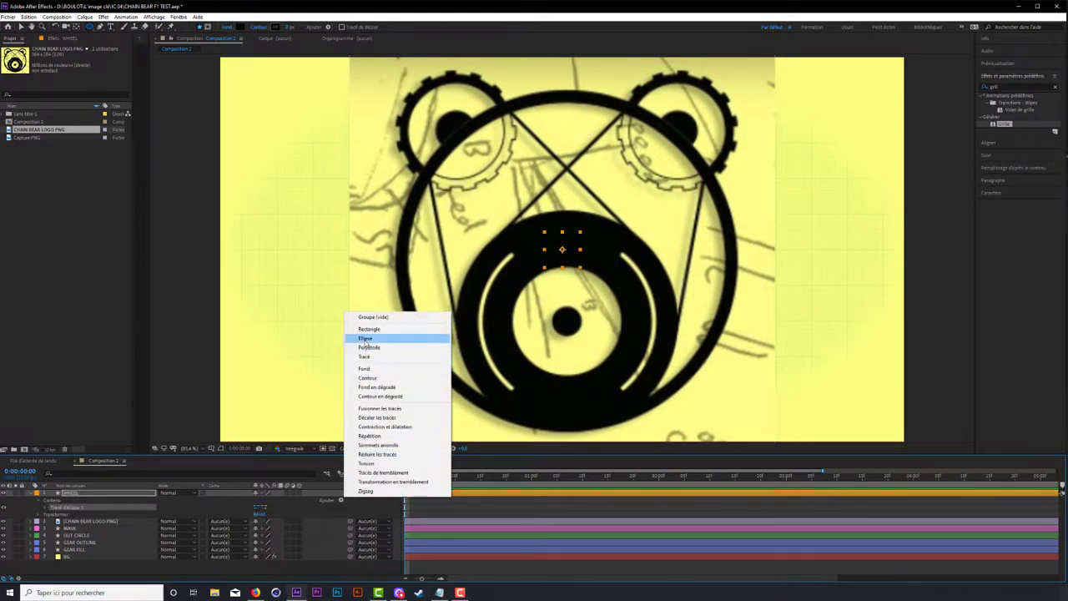
{"action": "left_click", "coordinate": [404, 338]}
{"action": "left_click", "coordinate": [341, 500]}
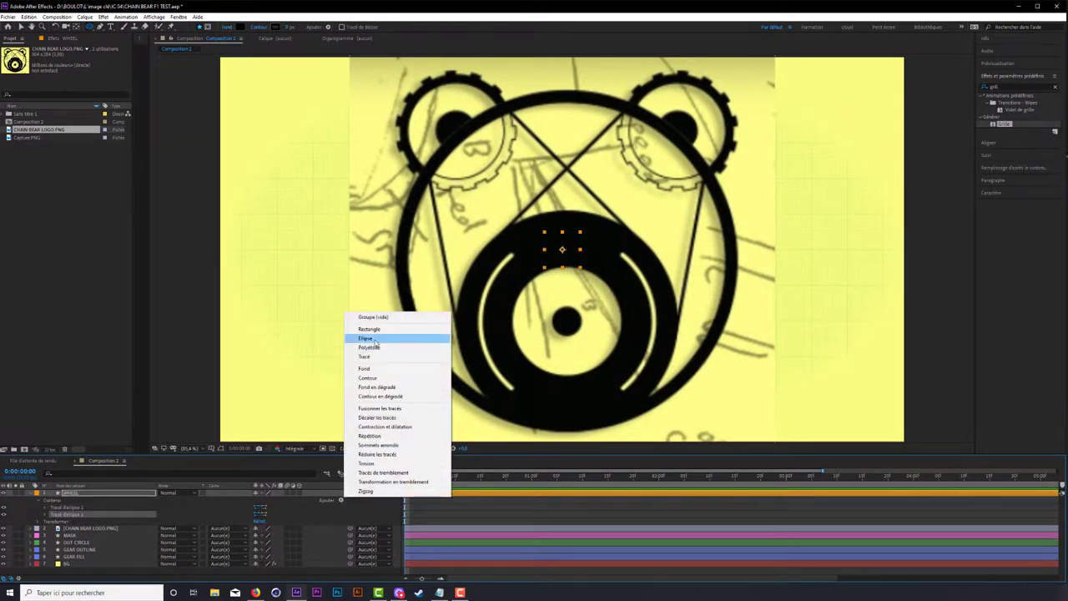
{"action": "left_click", "coordinate": [404, 339]}
Step: Add a fill to the WHEEL layer's contents and set its colour to black
{"action": "left_click", "coordinate": [340, 501]}
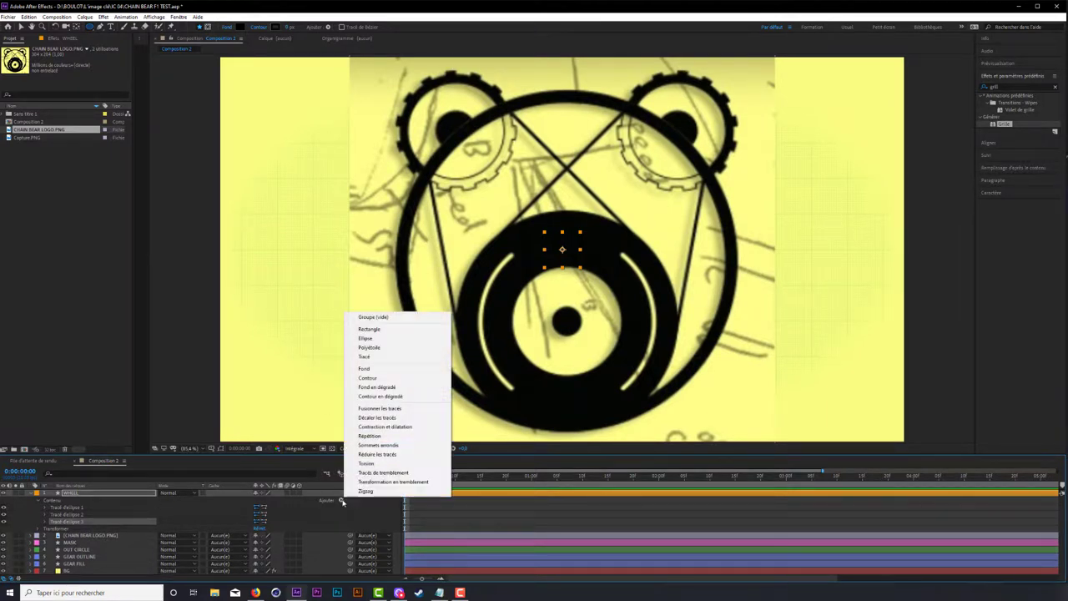
{"action": "left_click", "coordinate": [396, 369]}
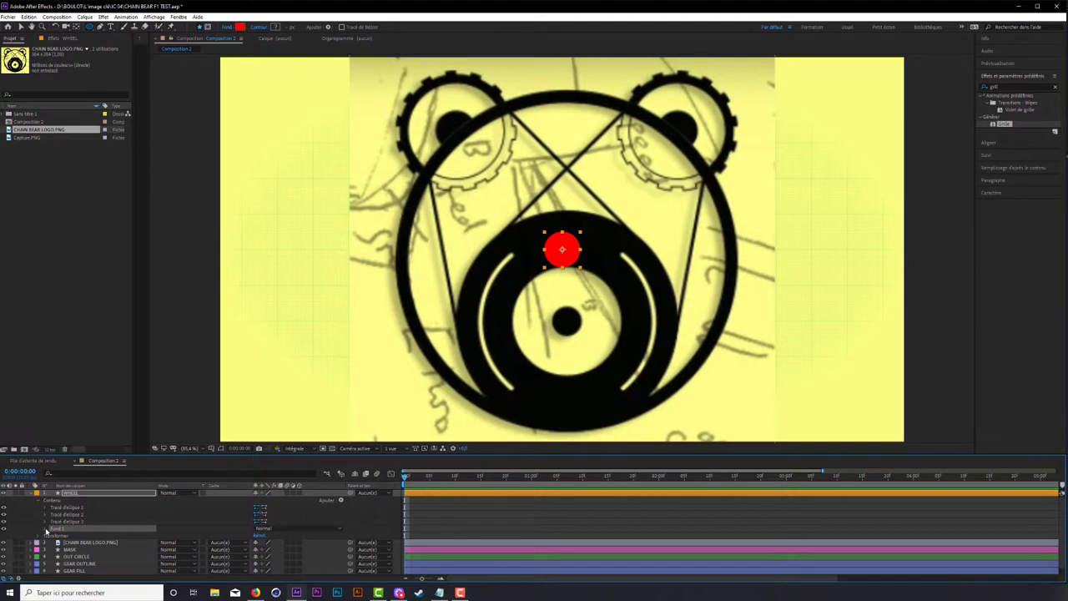
{"action": "left_click", "coordinate": [46, 529]}
{"action": "left_click", "coordinate": [259, 551]}
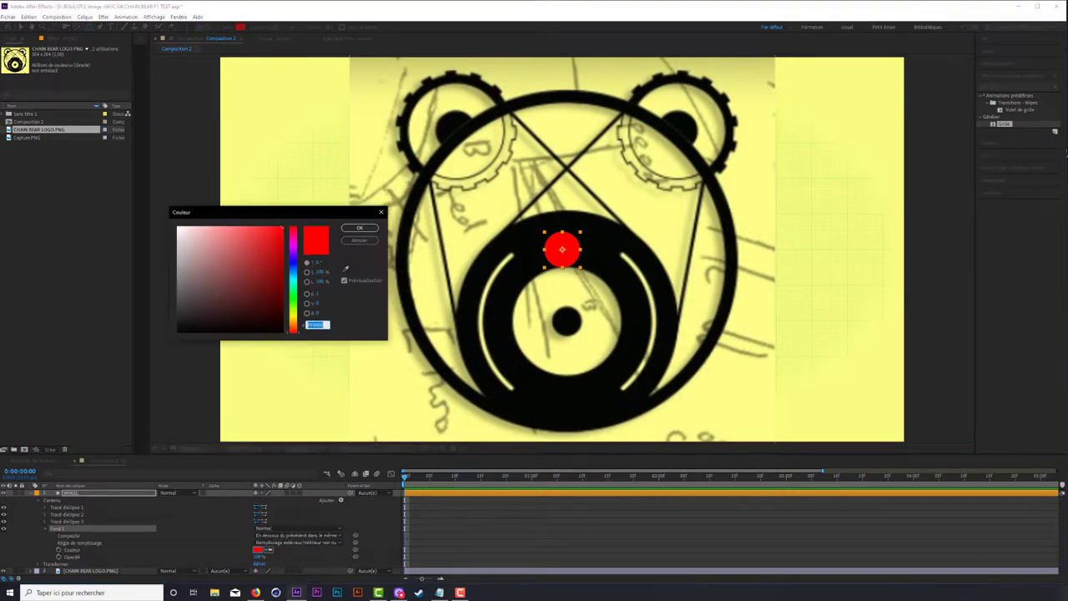
{"action": "left_click", "coordinate": [178, 332]}
{"action": "left_click", "coordinate": [356, 231]}
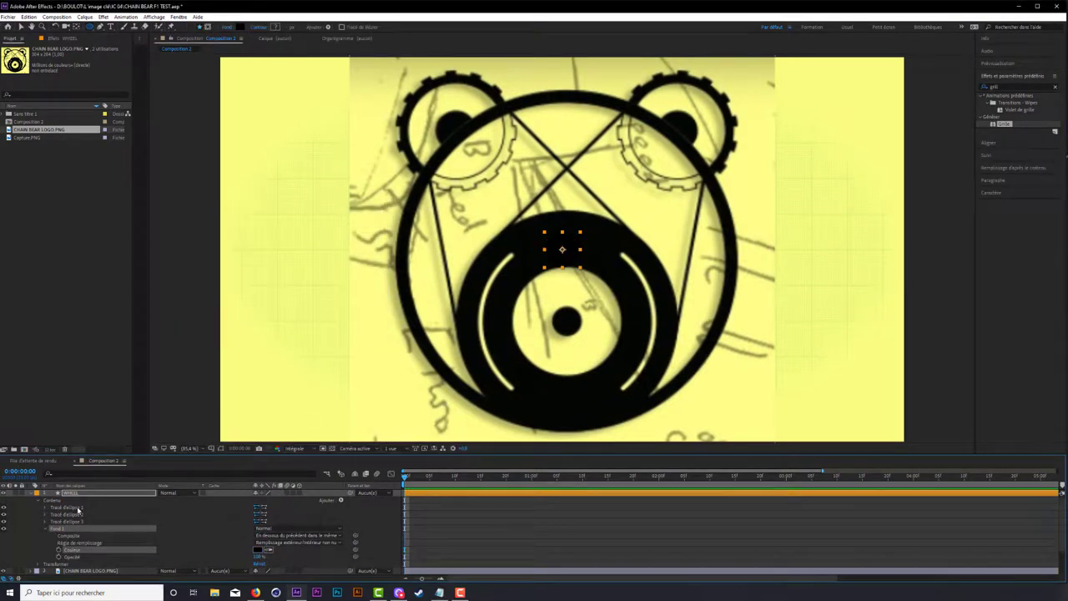
Step: Enlarge the first ellipse path of the WHEEL layer to a size of about 590, keeping it circular
{"action": "left_click", "coordinate": [46, 507]}
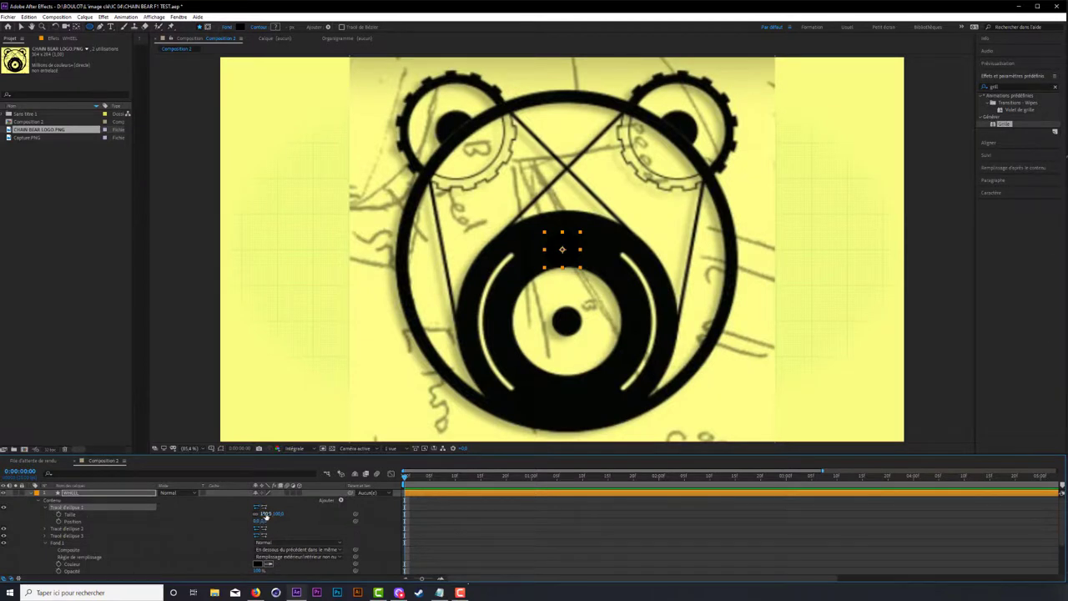
{"action": "left_click", "coordinate": [266, 515]}
{"action": "type", "text": "4"}
{"action": "key", "text": "Return"}
Step: Reduce the size of the second WHEEL ellipse path to roughly that of the logo wheel's central dot
{"action": "left_click", "coordinate": [46, 528]}
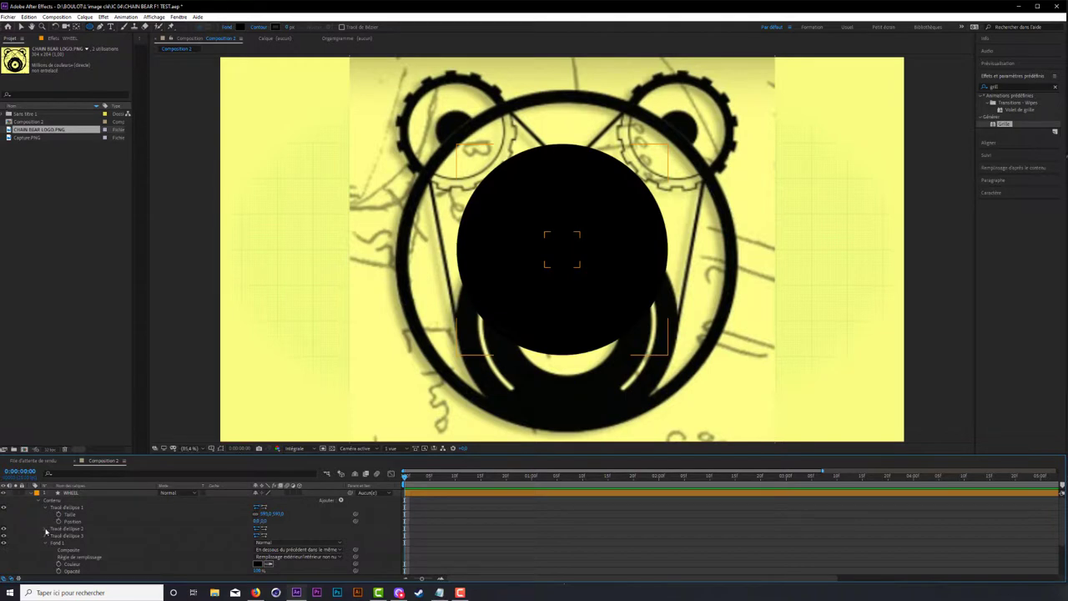
{"action": "left_click", "coordinate": [267, 535]}
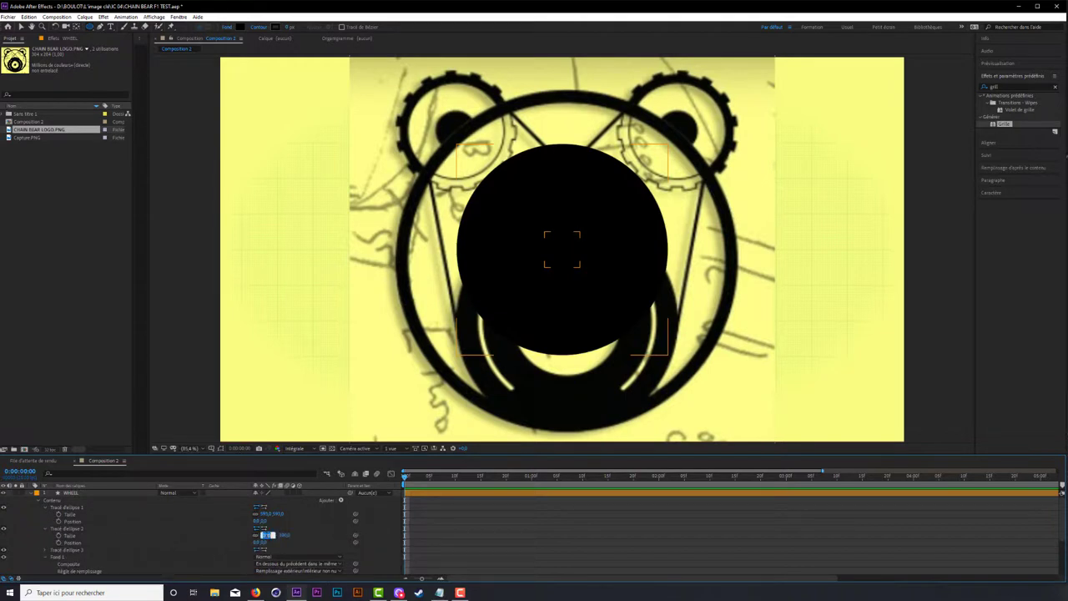
{"action": "type", "text": "5"}
{"action": "key", "text": "Return"}
Step: Enlarge the third WHEEL ellipse path to roughly the diameter of the logo wheel's inner yellow circle
{"action": "left_click", "coordinate": [46, 550]}
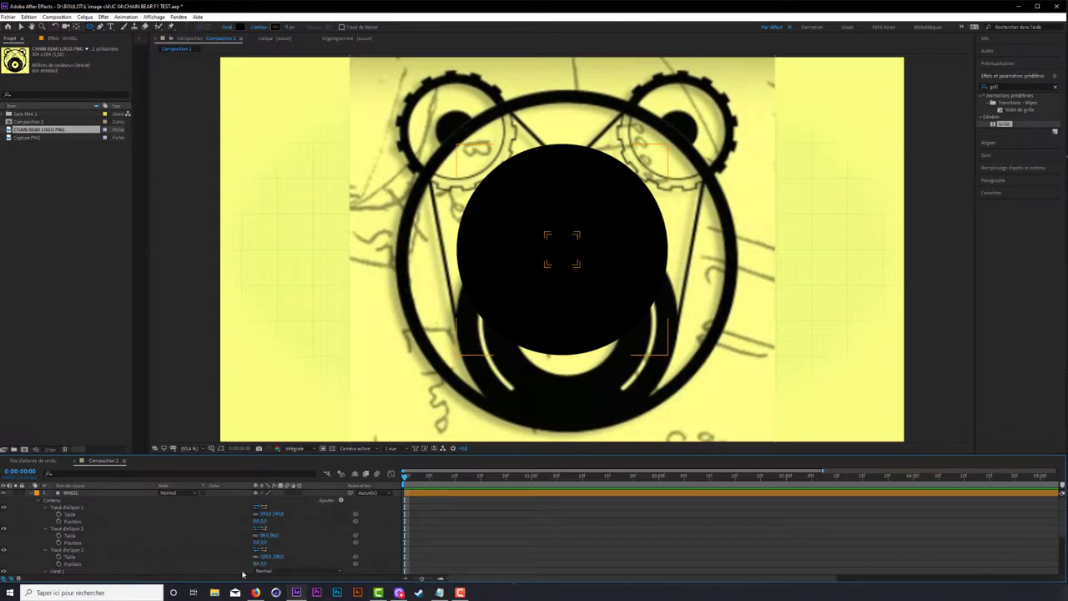
{"action": "left_click", "coordinate": [266, 556]}
{"action": "type", "text": "250"}
{"action": "key", "text": "Return"}
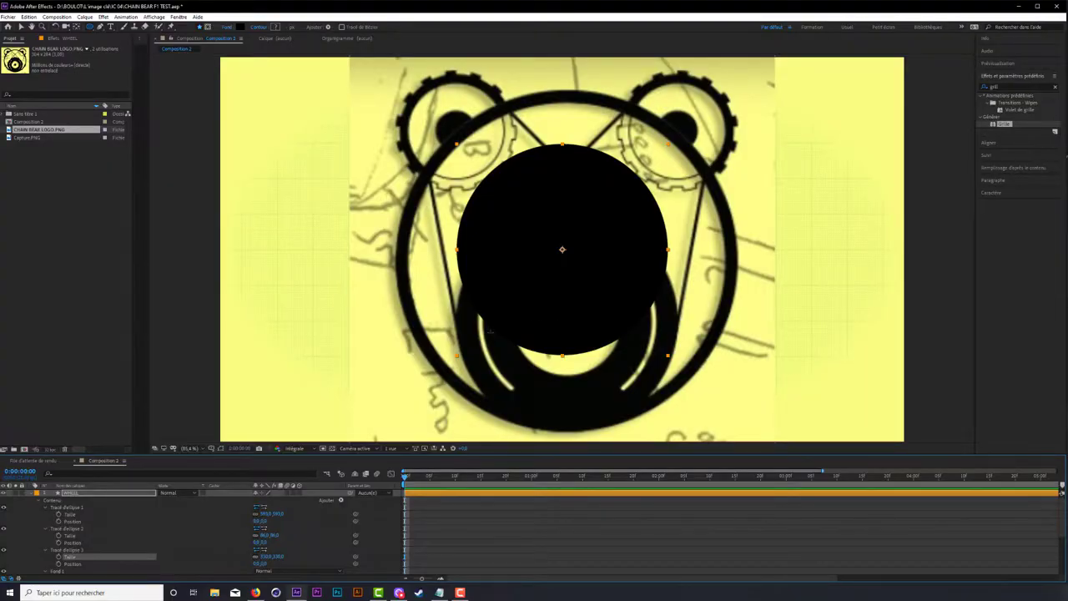
Step: Reverse the direction of the third WHEEL ellipse path to cut out the ring's interior, and solo the layer over the transparency grid
{"action": "left_click", "coordinate": [259, 551]}
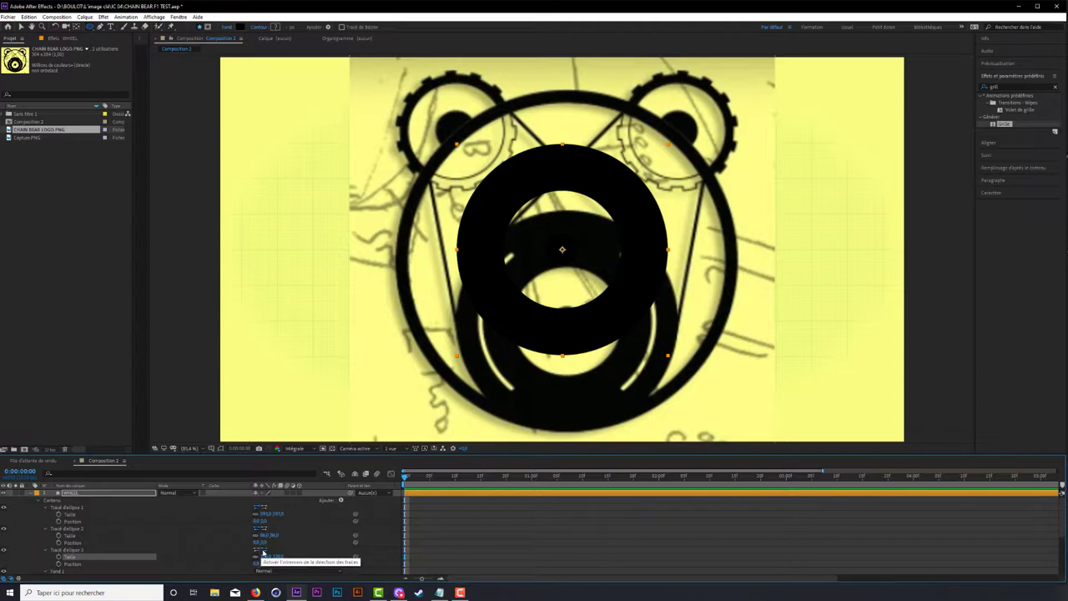
{"action": "left_click", "coordinate": [259, 551]}
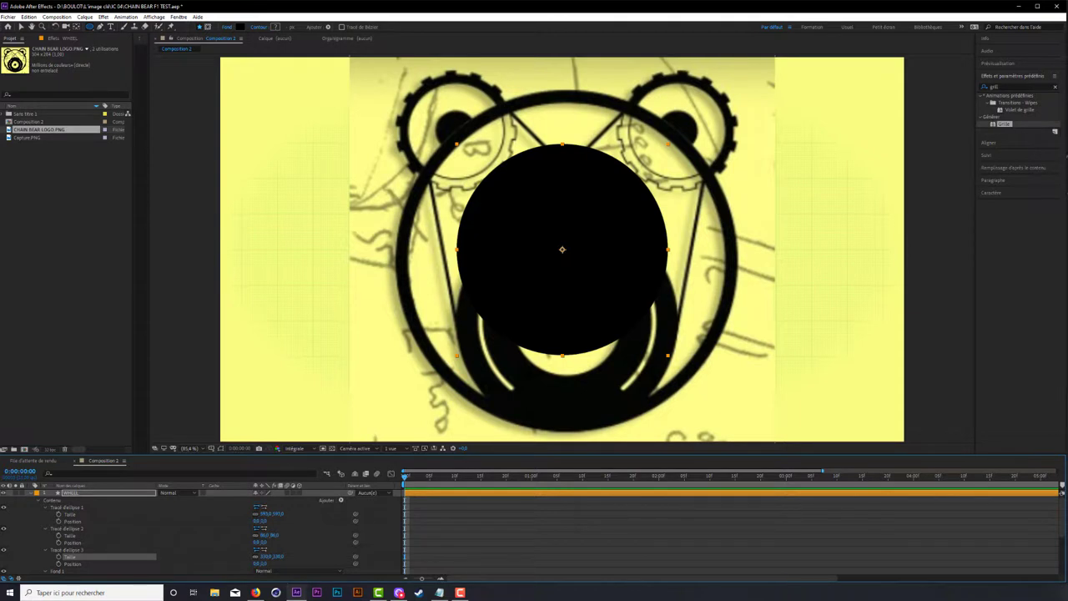
{"action": "left_click", "coordinate": [259, 551]}
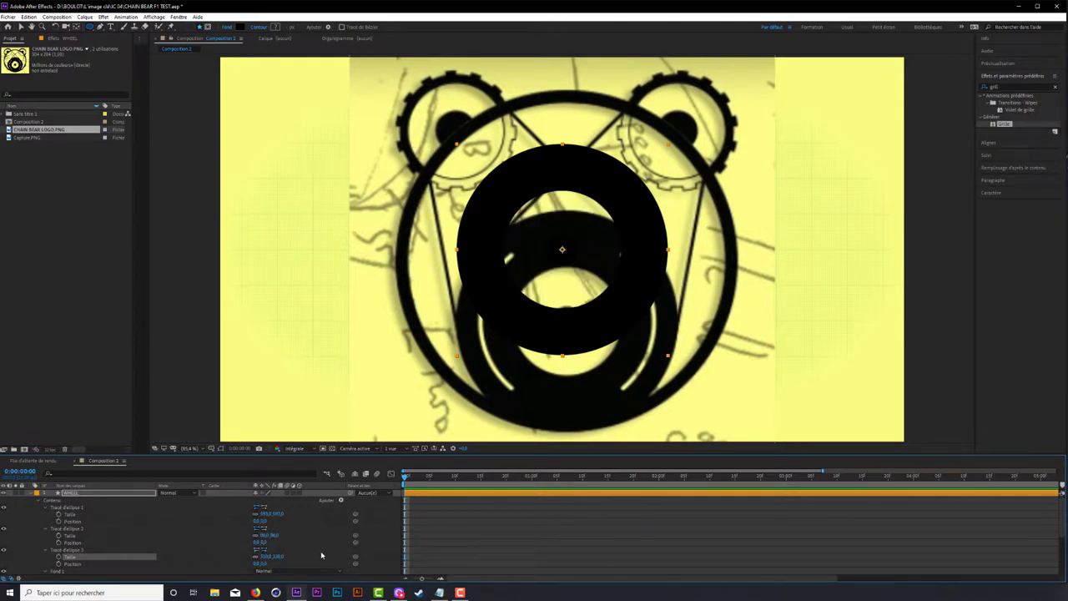
{"action": "left_click", "coordinate": [15, 493]}
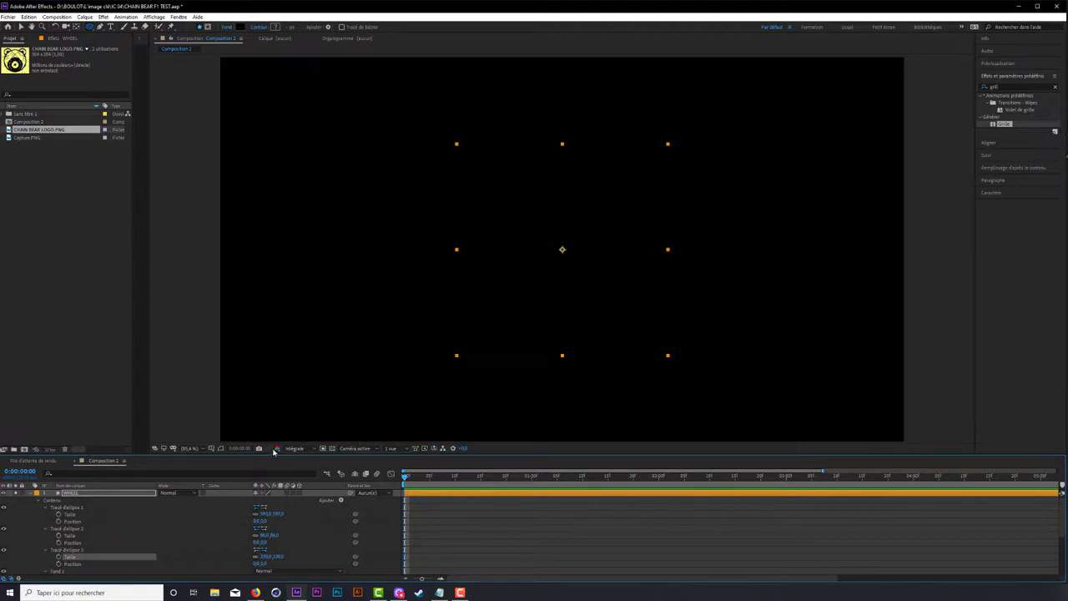
{"action": "left_click", "coordinate": [330, 449]}
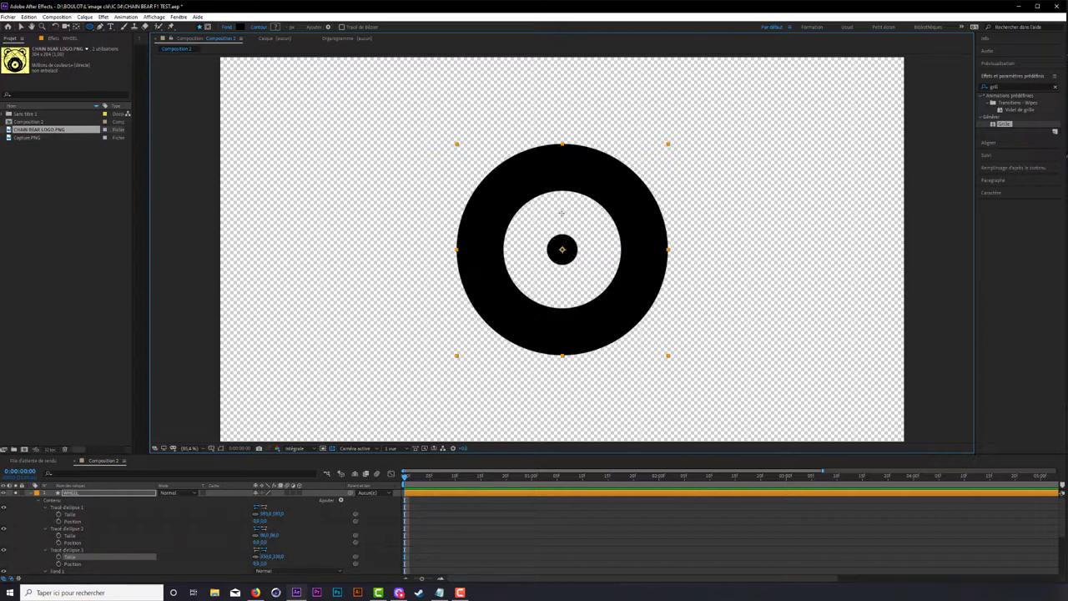
Step: Group the three ellipse paths and the fill inside the WHEEL layer's contents
{"action": "left_click", "coordinate": [38, 501]}
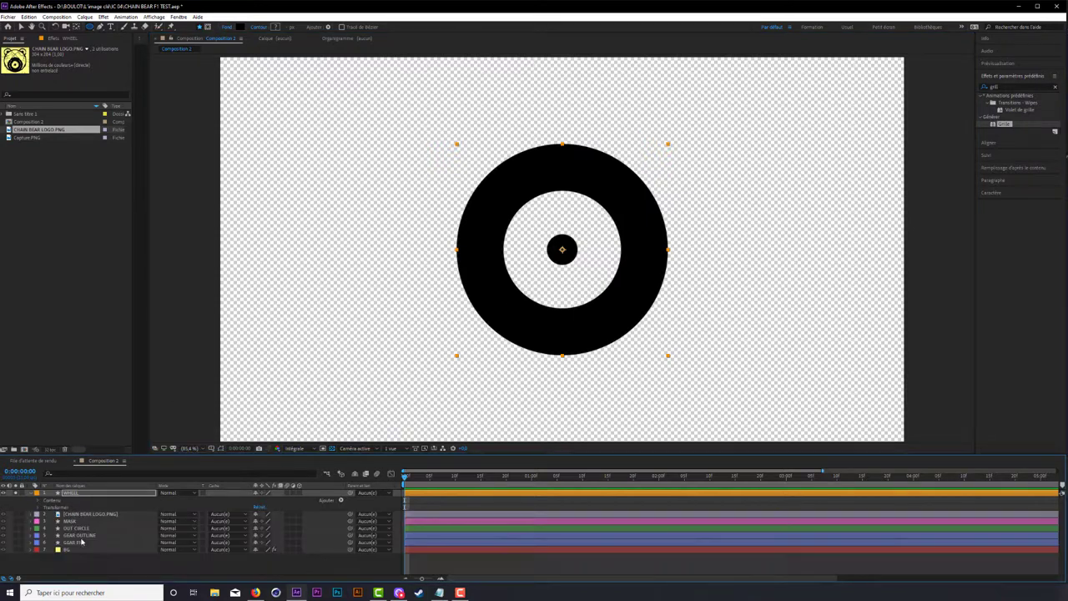
{"action": "left_click", "coordinate": [38, 501]}
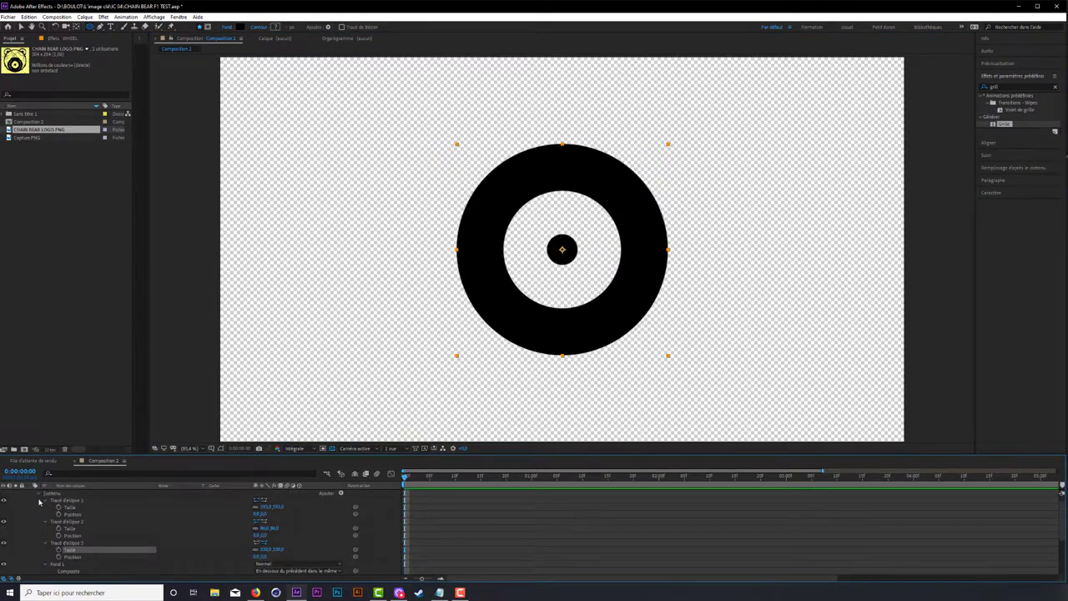
{"action": "left_click", "coordinate": [45, 501]}
{"action": "left_click", "coordinate": [45, 501]}
{"action": "left_click", "coordinate": [45, 501]}
{"action": "left_click", "coordinate": [45, 507]}
{"action": "left_click", "coordinate": [46, 514]}
{"action": "left_click", "coordinate": [46, 521]}
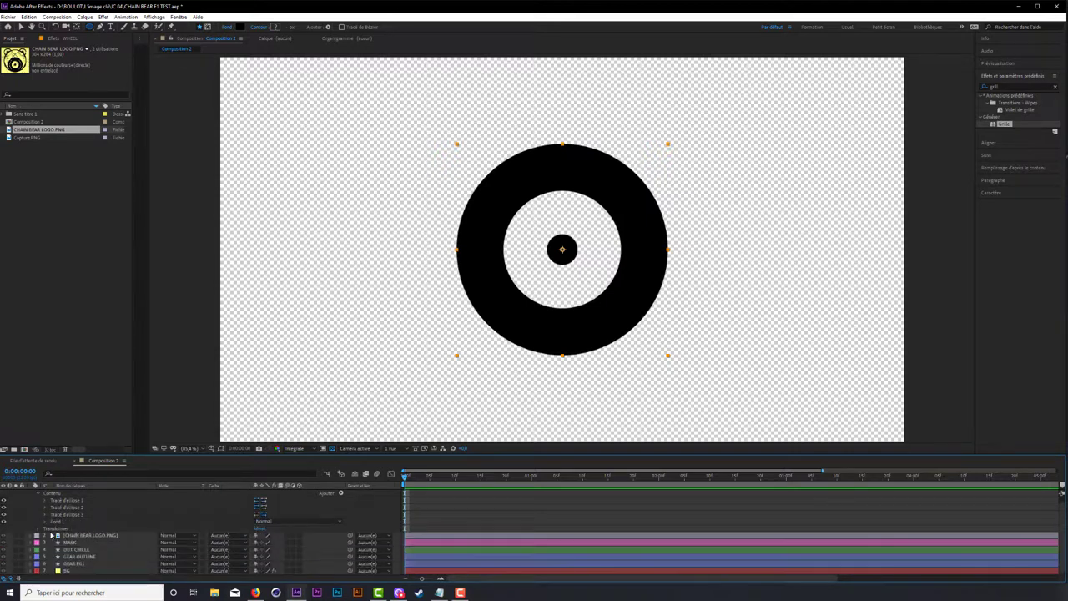
{"action": "left_click", "coordinate": [60, 500]}
{"action": "left_click", "coordinate": [63, 521], "text": "shift"}
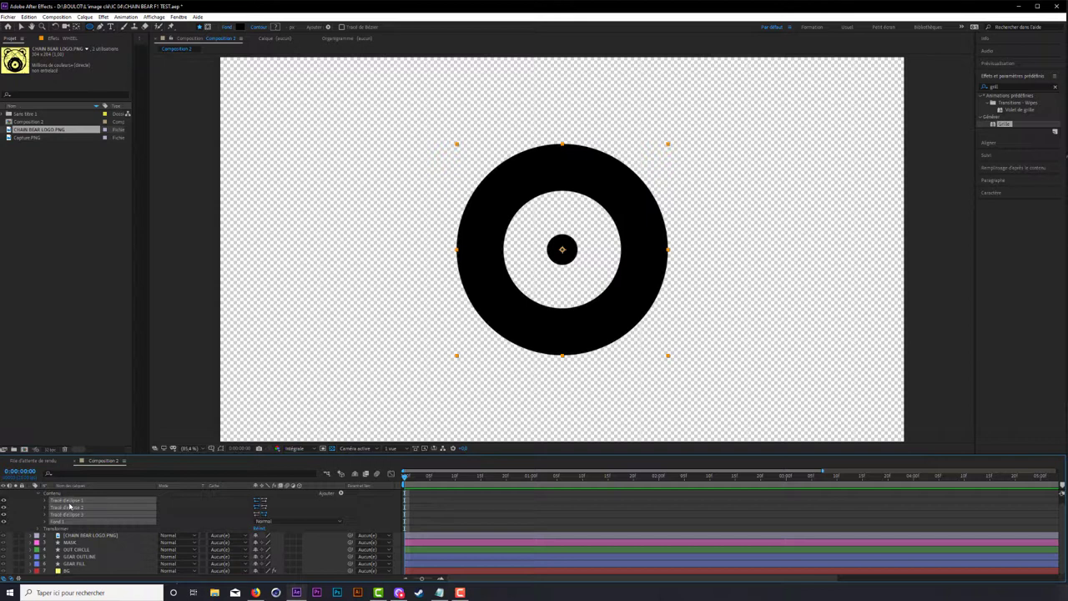
{"action": "key", "text": "ctrl+g"}
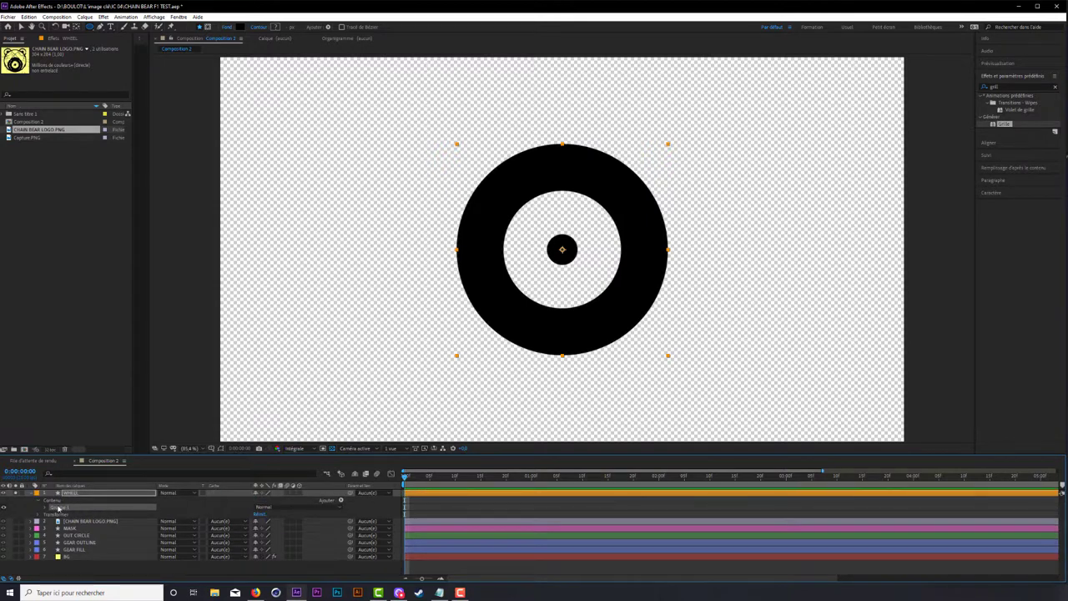
{"action": "key", "text": "Return"}
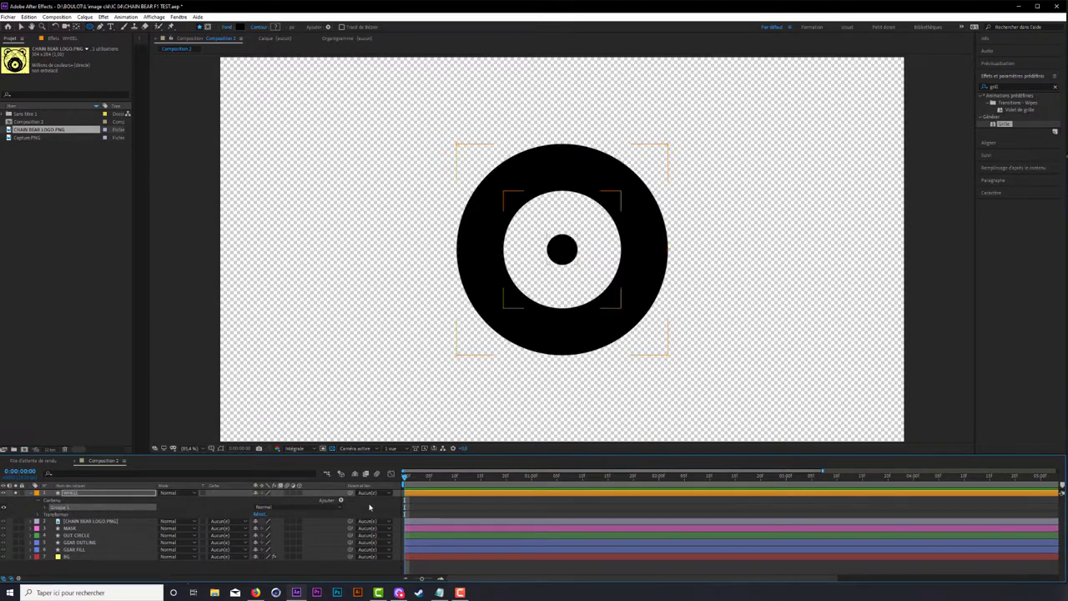
Step: Add a new ellipse path to the WHEEL layer, outside the existing group, with a size of about 455
{"action": "left_click", "coordinate": [341, 500]}
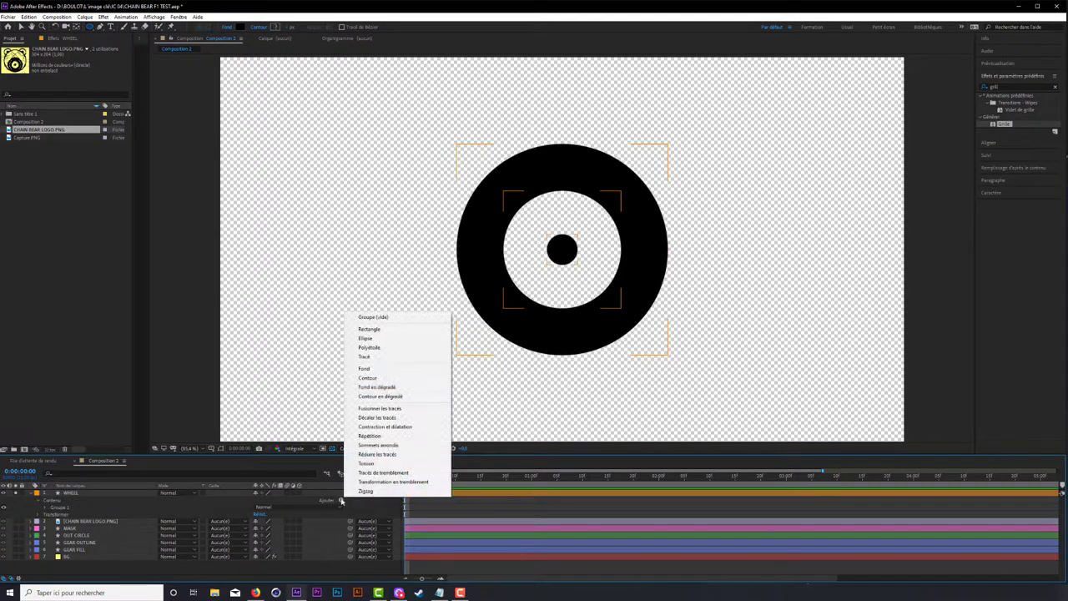
{"action": "left_click", "coordinate": [367, 338]}
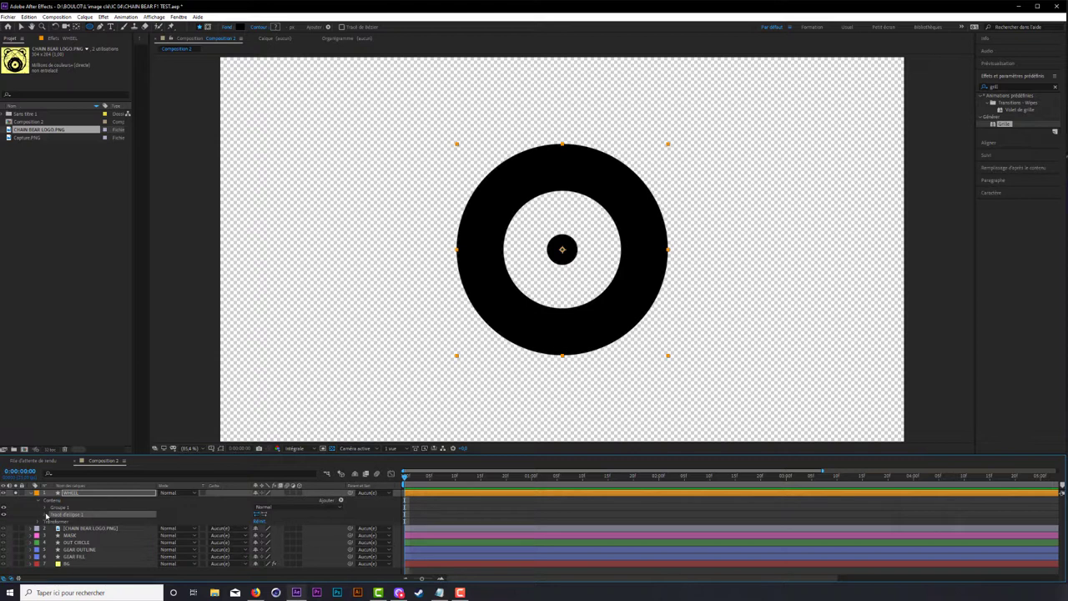
{"action": "left_click", "coordinate": [46, 515]}
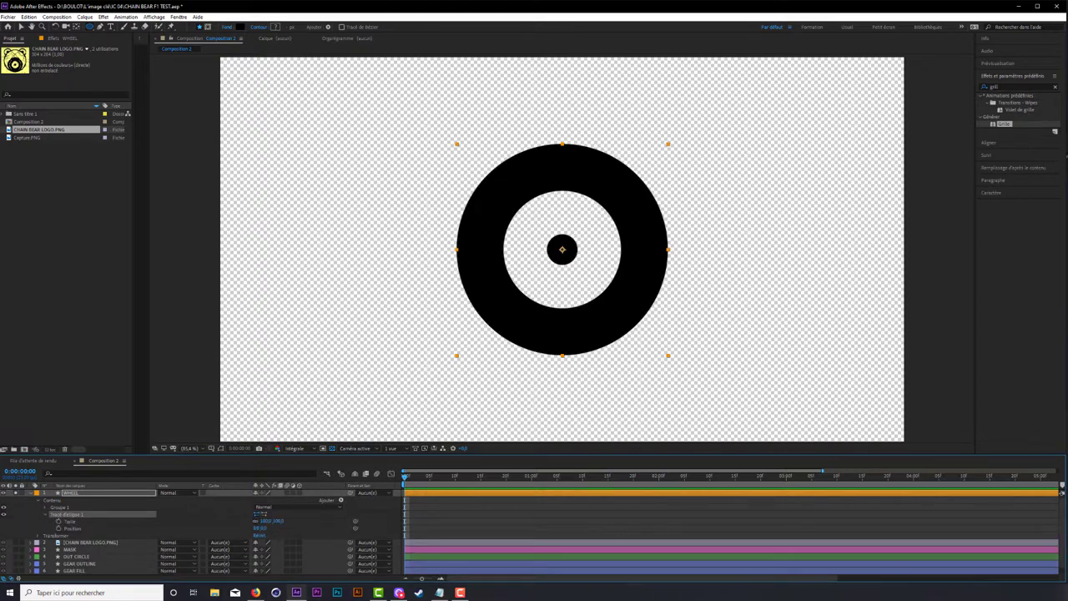
{"action": "left_click", "coordinate": [264, 520]}
{"action": "type", "text": "4"}
{"action": "left_click", "coordinate": [328, 520]}
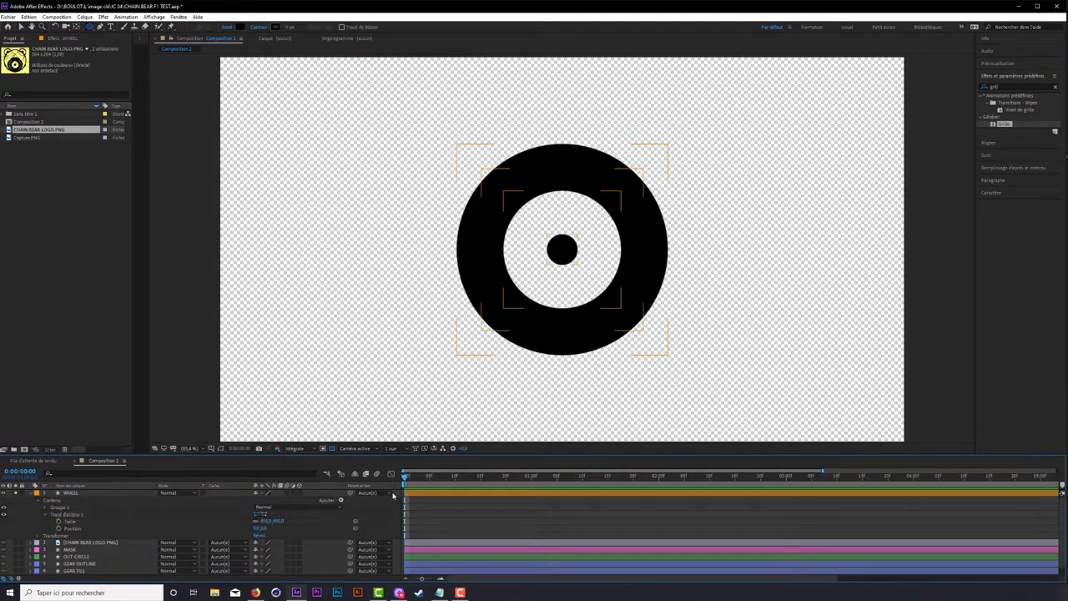
Step: Add a stroke to the WHEEL layer's contents and group it with the new ellipse path
{"action": "left_click", "coordinate": [340, 500]}
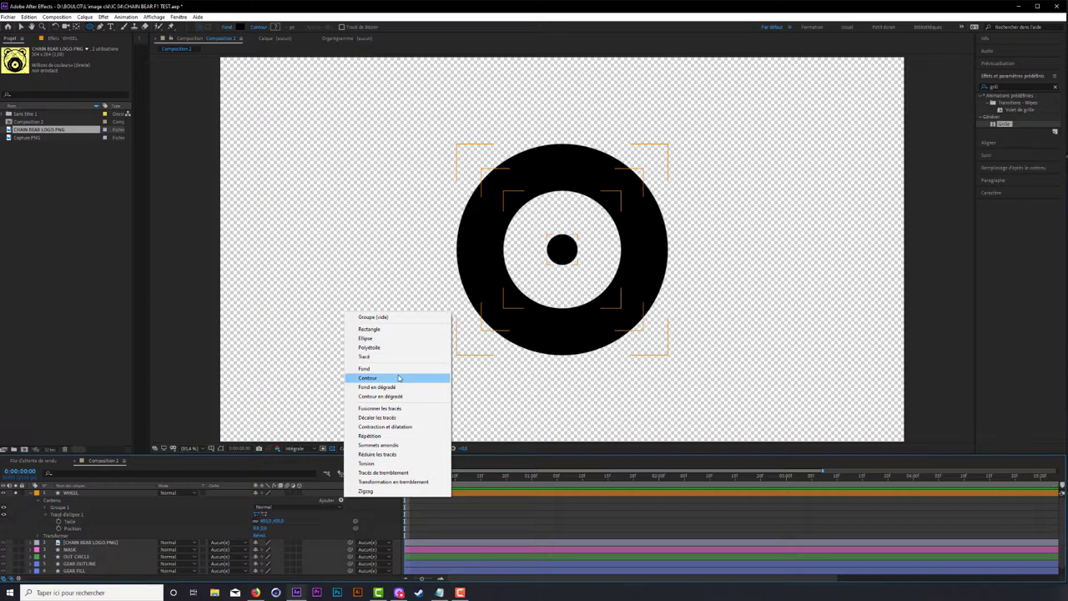
{"action": "left_click", "coordinate": [398, 378]}
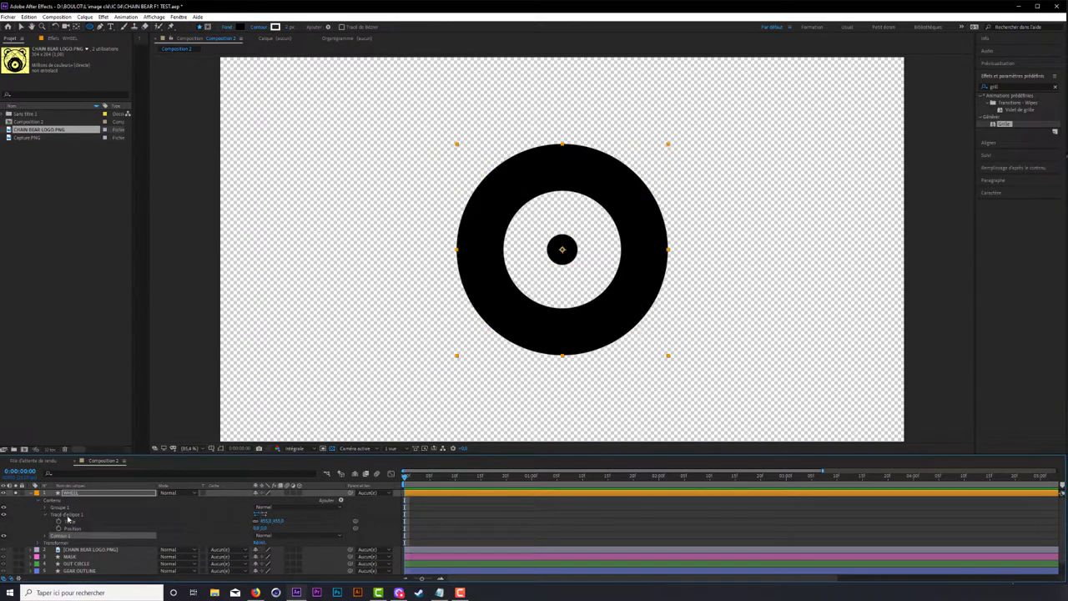
{"action": "left_click", "coordinate": [69, 516]}
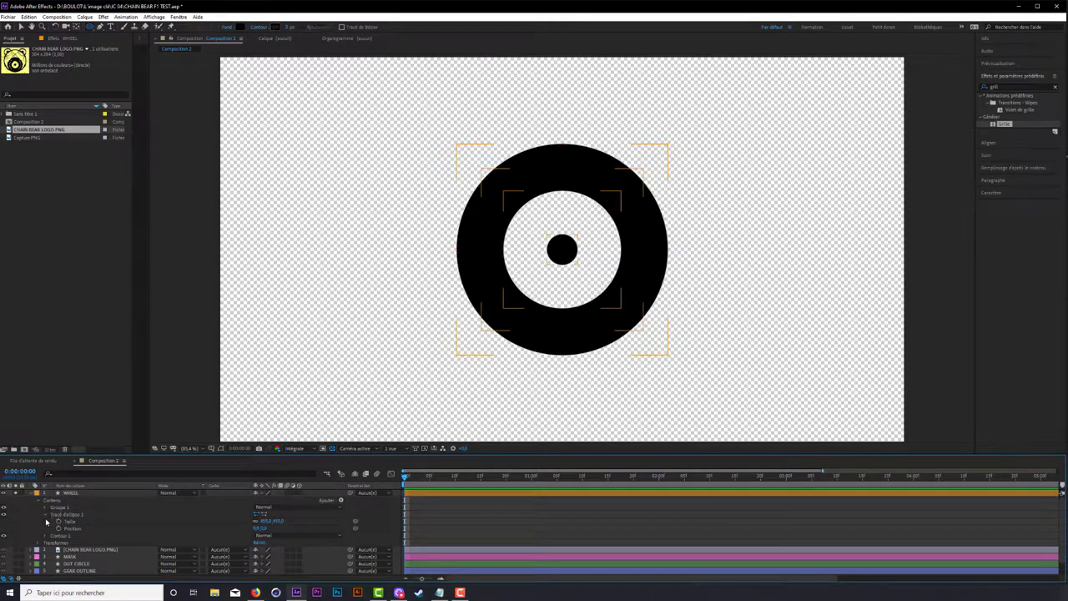
{"action": "left_click", "coordinate": [45, 515]}
{"action": "left_click", "coordinate": [67, 516]}
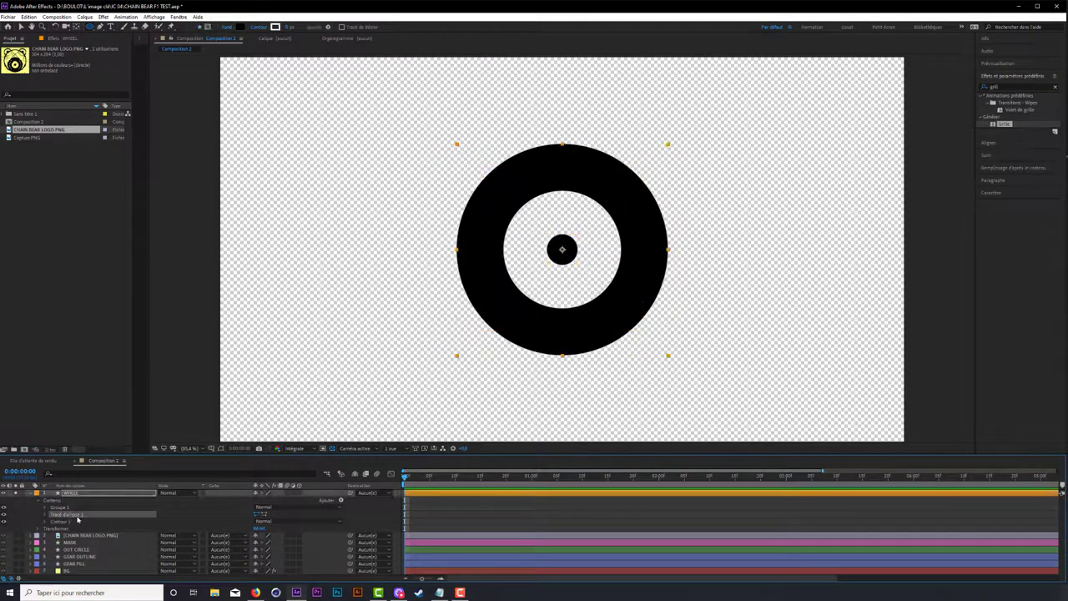
{"action": "left_click", "coordinate": [69, 522], "text": "shift"}
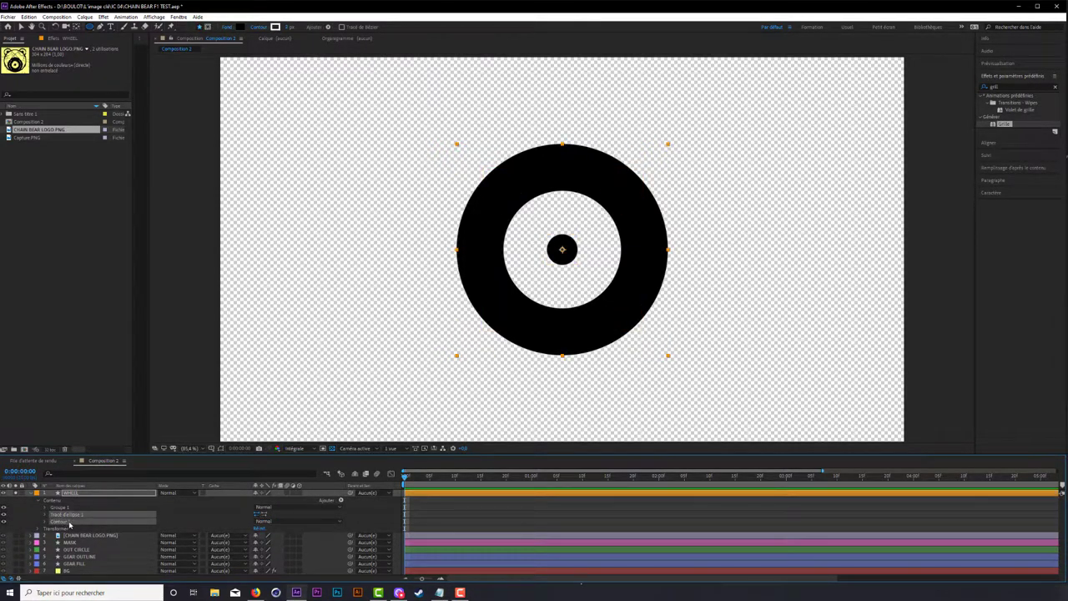
{"action": "key", "text": "ctrl+g"}
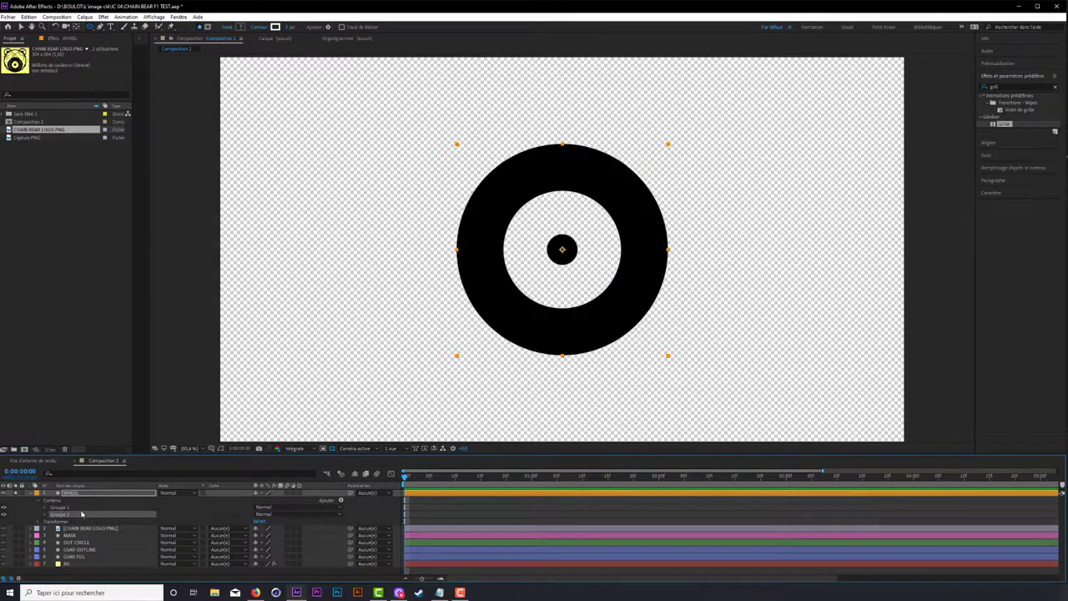
Step: Move the group holding the stroked ellipse above the filled wheel group in the WHEEL layer's contents
{"action": "left_click", "coordinate": [45, 514]}
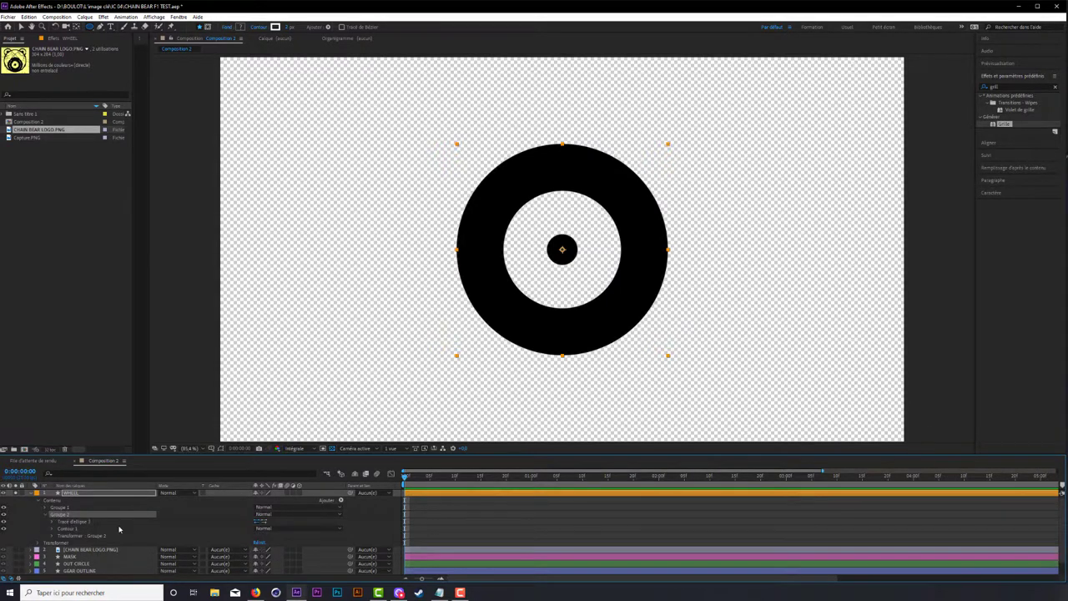
{"action": "left_click", "coordinate": [45, 514]}
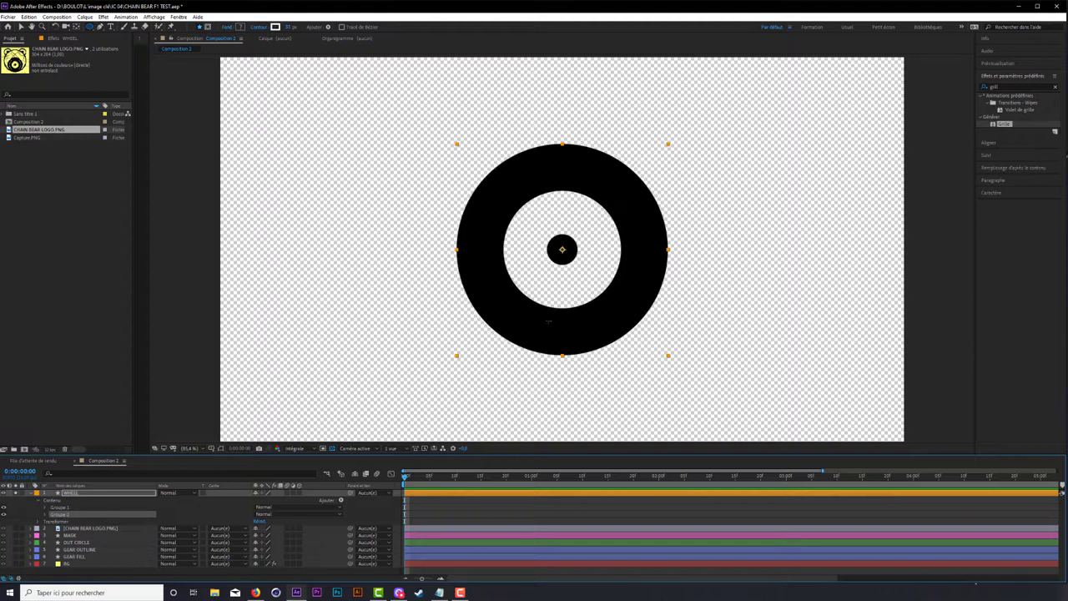
{"action": "left_click", "coordinate": [83, 507]}
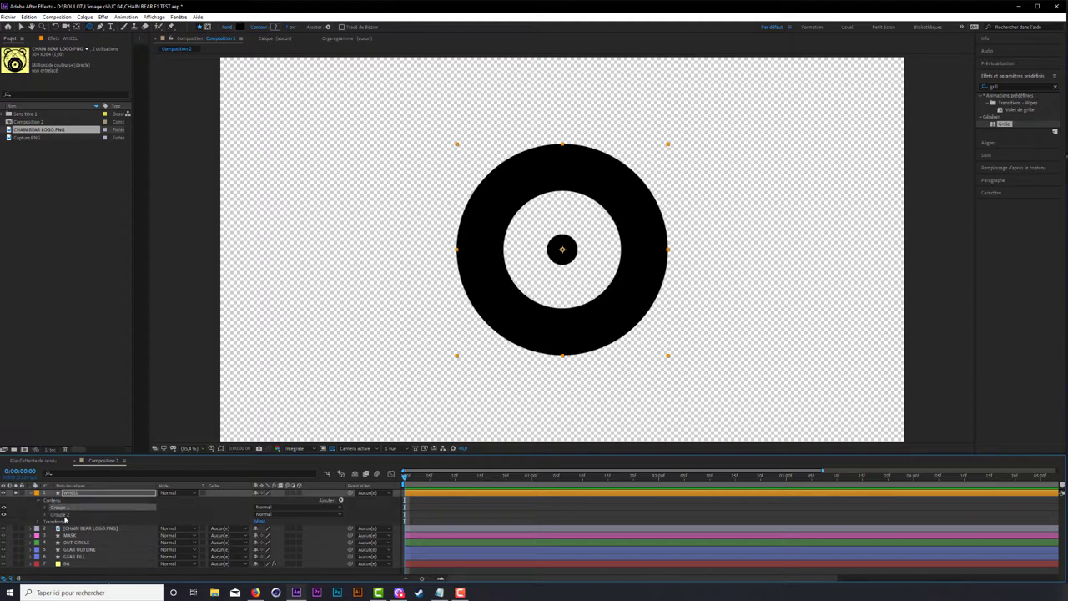
{"action": "left_click", "coordinate": [64, 516]}
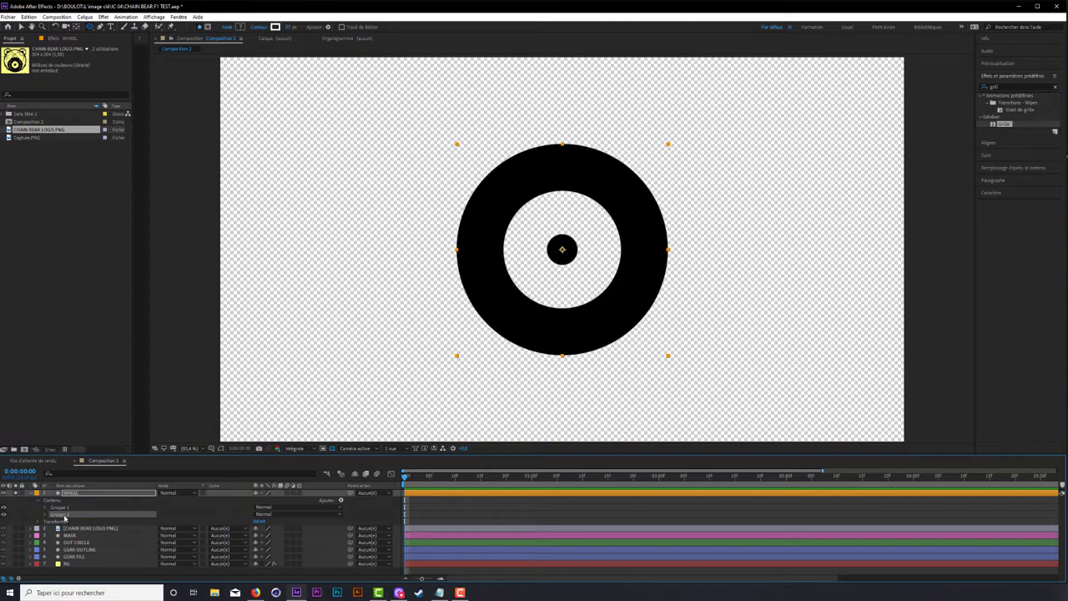
{"action": "left_click_drag", "start_coordinate": [64, 517], "coordinate": [72, 506]}
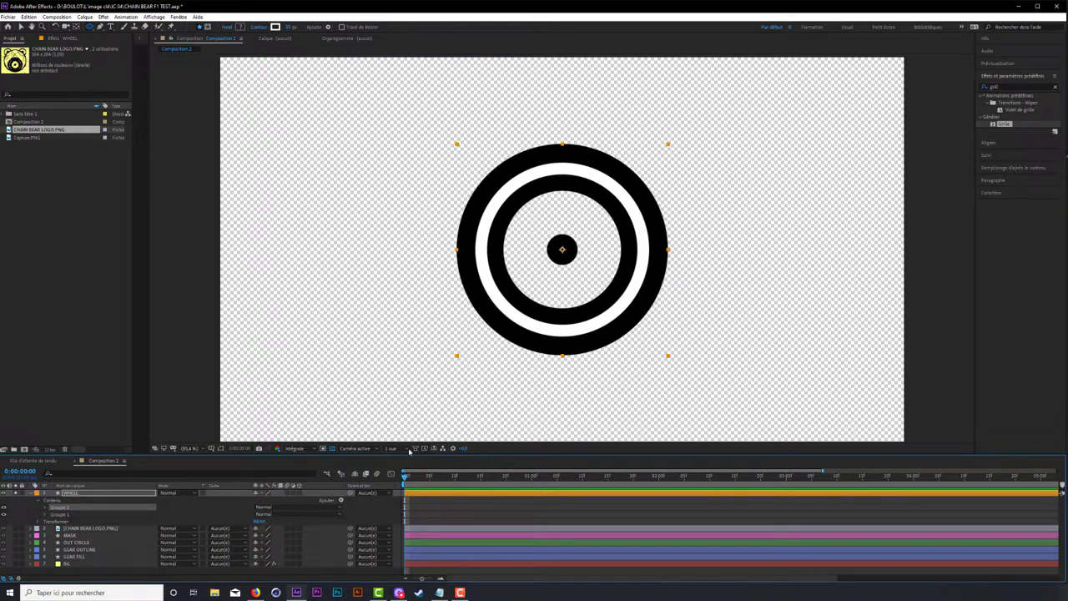
Step: Set the stroke width of the wheel's white ellipse to 10 px
{"action": "left_click", "coordinate": [46, 507]}
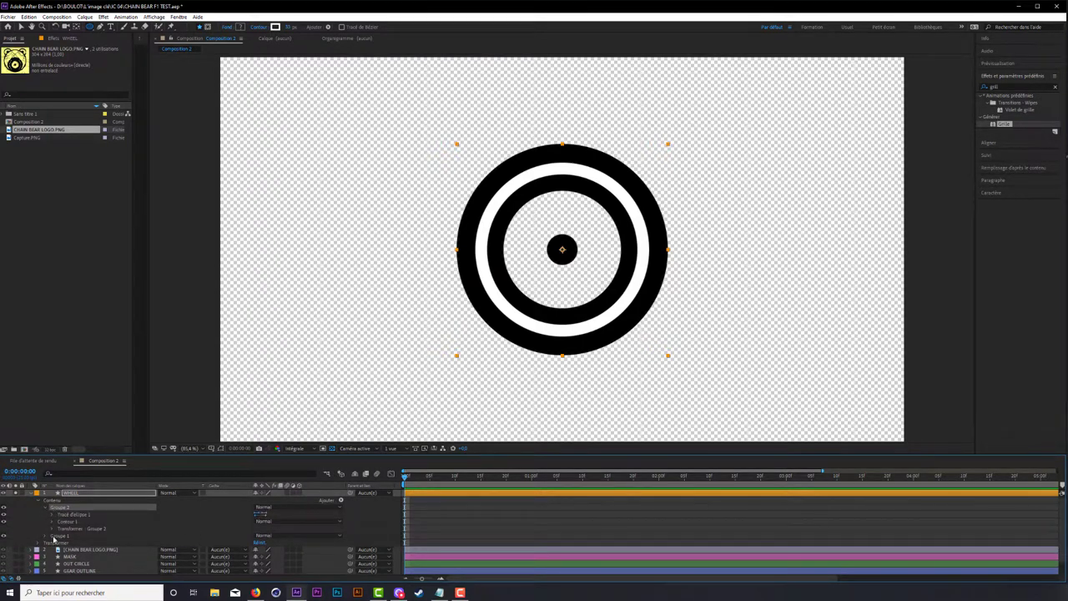
{"action": "left_click", "coordinate": [52, 520]}
{"action": "left_click", "coordinate": [256, 542]}
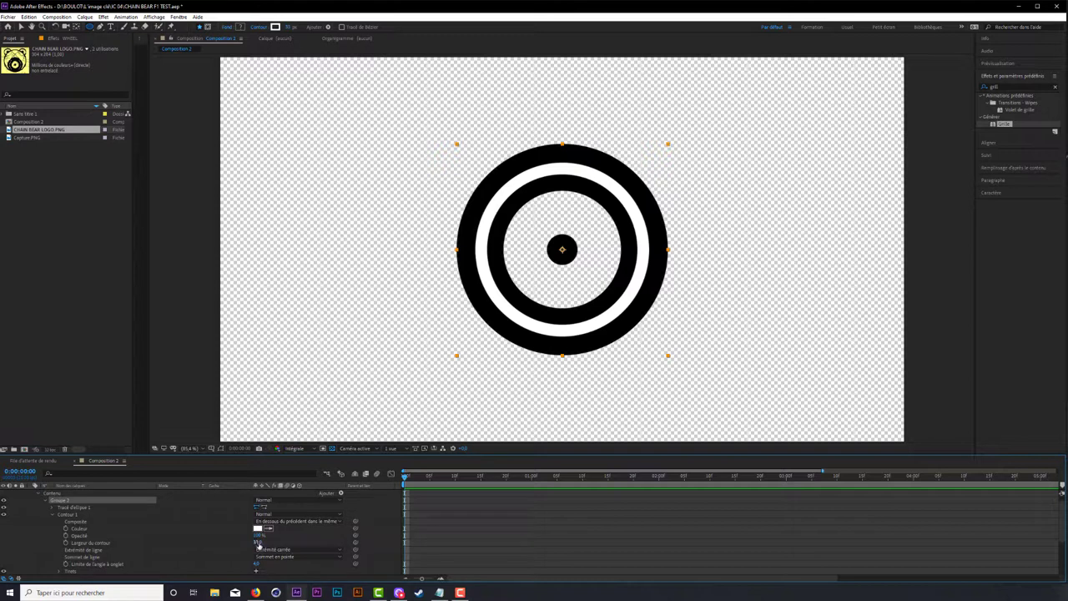
{"action": "type", "text": "5"}
{"action": "key", "text": "Return"}
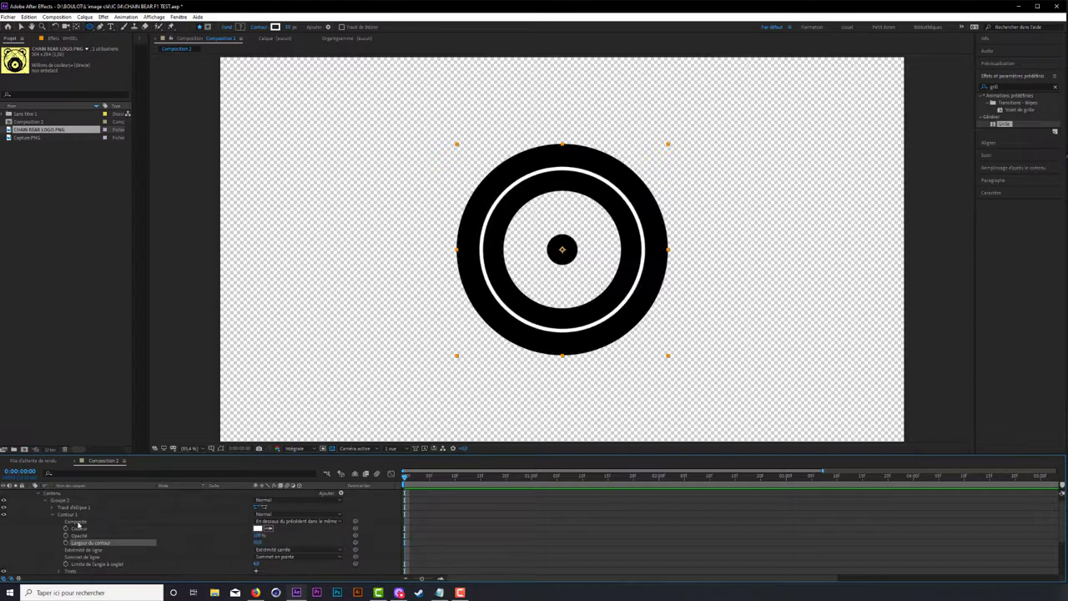
Step: Change the white stroke's line cap to Extrémité arrondie (round cap)
{"action": "left_click", "coordinate": [286, 567]}
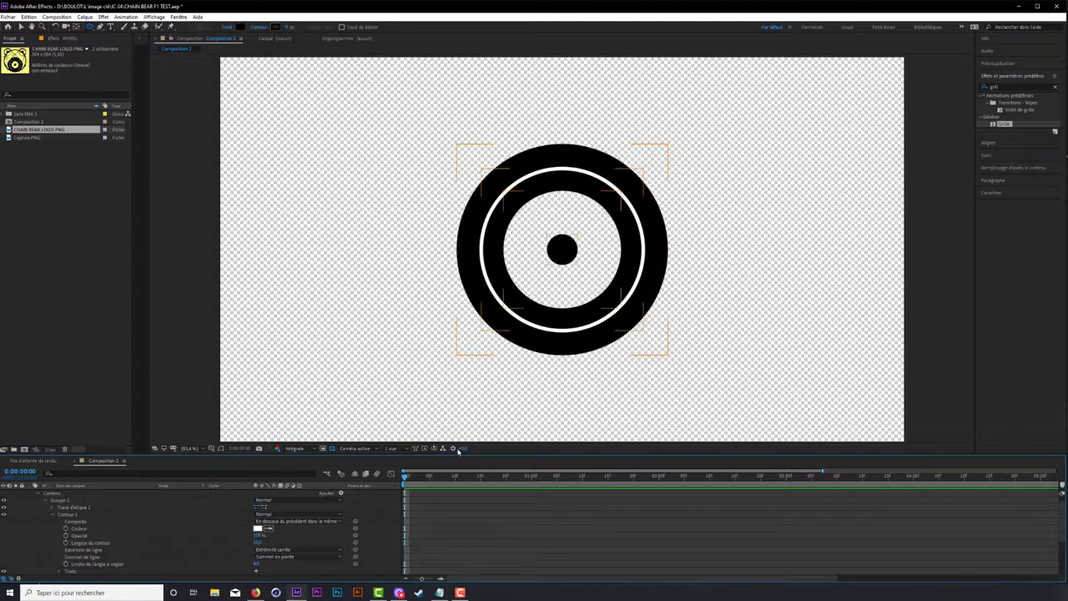
{"action": "left_click", "coordinate": [289, 550]}
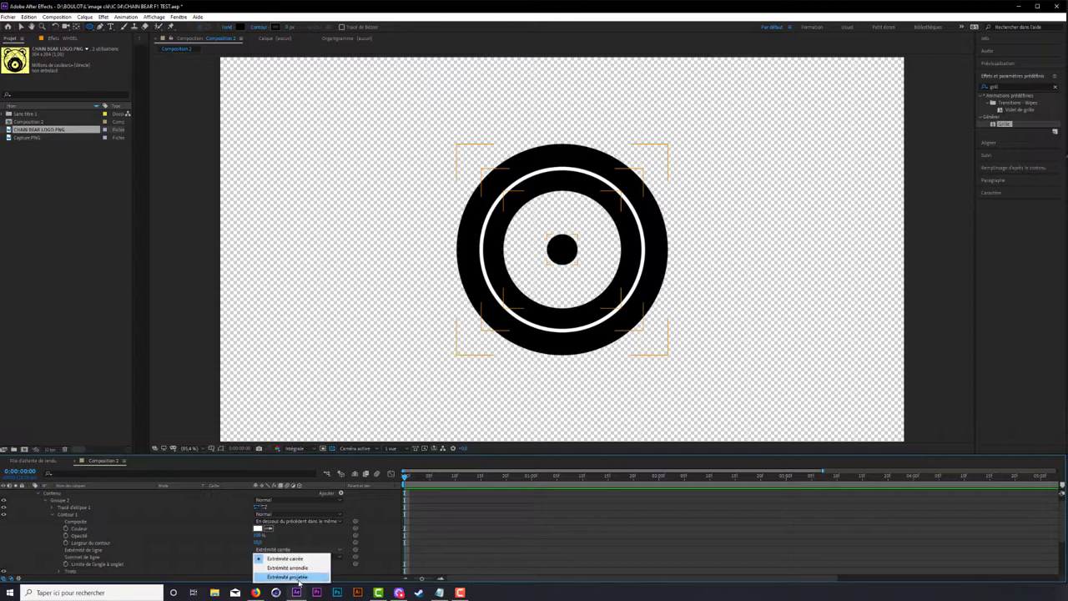
{"action": "left_click", "coordinate": [288, 567]}
{"action": "left_click", "coordinate": [53, 517]}
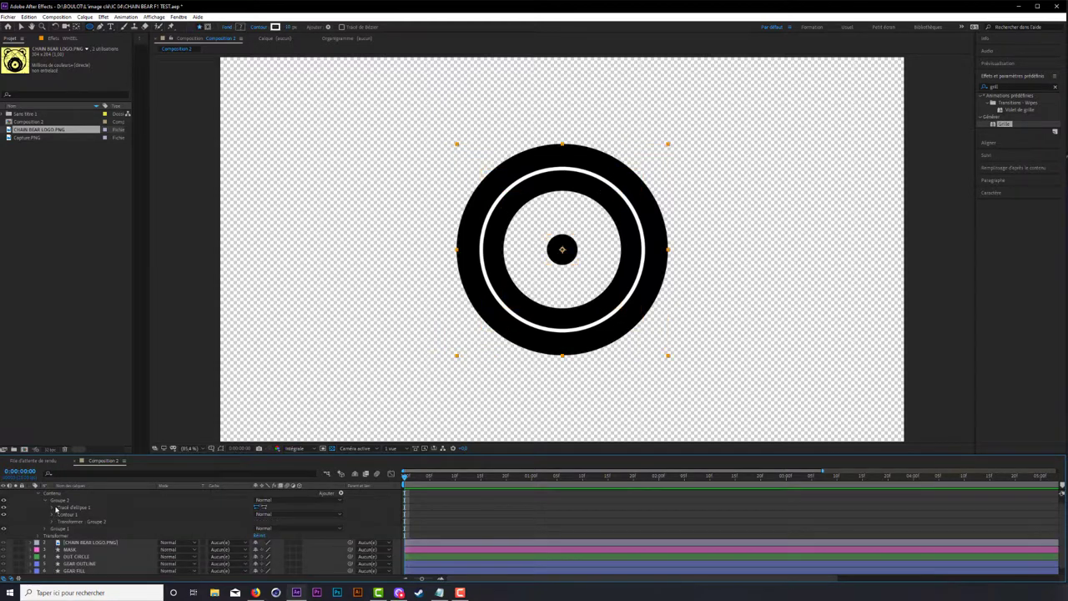
Step: Add a Réduire les tracés (Trim Paths) operator to Groupe 2 of the WHEEL layer and expand its settings
{"action": "left_click", "coordinate": [58, 501]}
{"action": "left_click", "coordinate": [340, 493]}
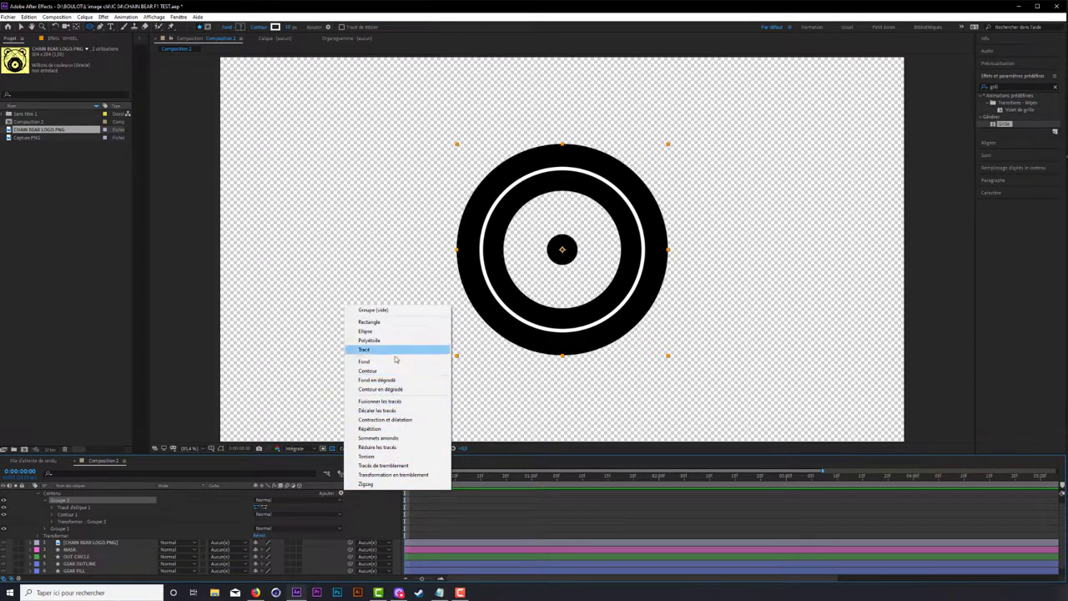
{"action": "left_click", "coordinate": [380, 446]}
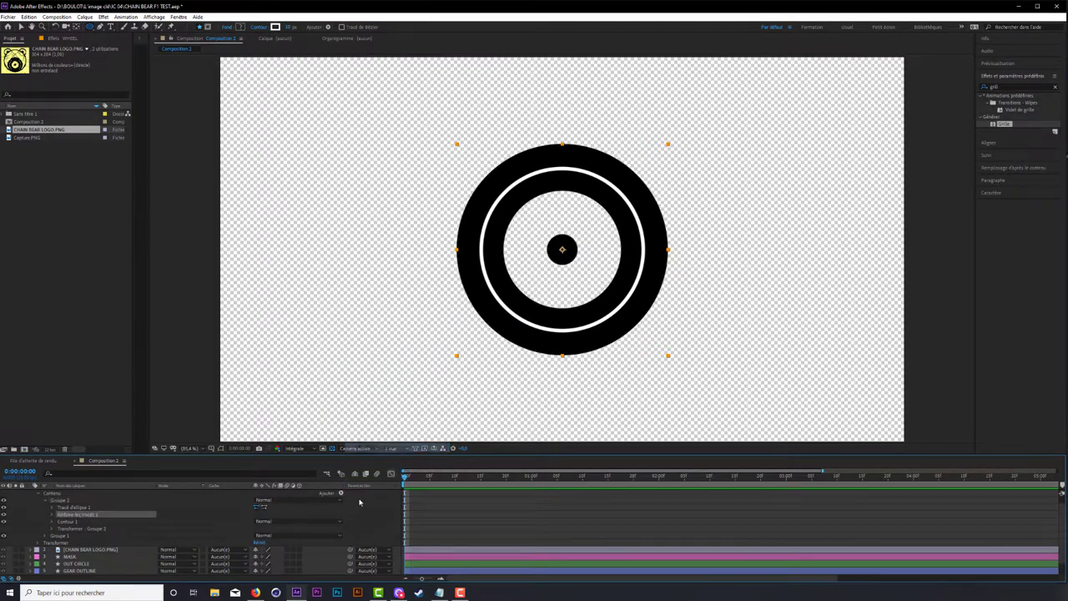
{"action": "left_click", "coordinate": [51, 517]}
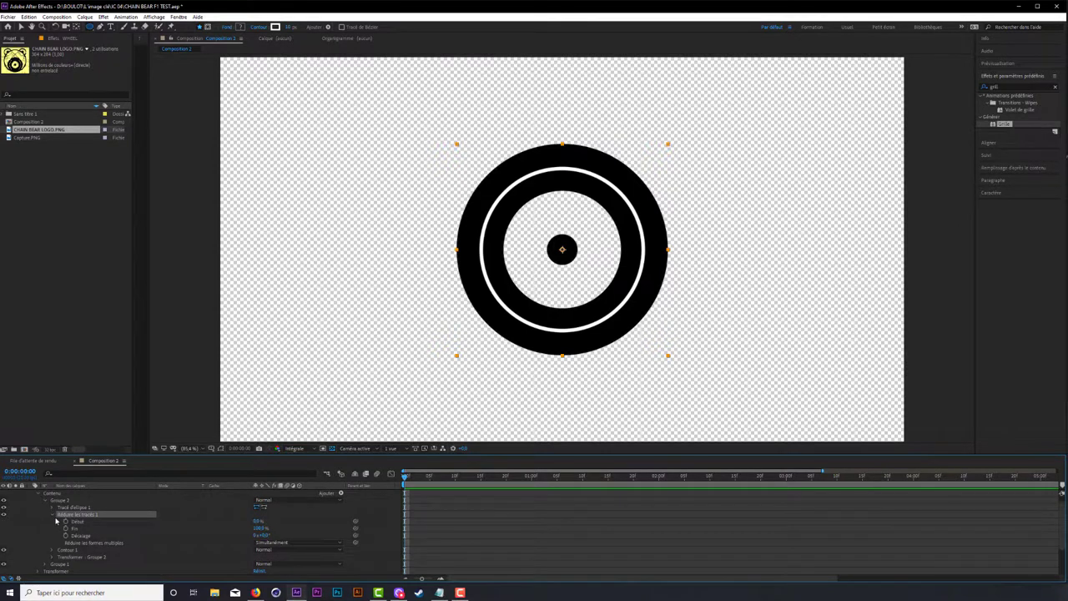
Step: Trim the white wheel stroke in Groupe 2 by setting Début to 60 % and Fin to 90 %
{"action": "left_click", "coordinate": [259, 522]}
{"action": "type", "text": "60"}
{"action": "key", "text": "Tab"}
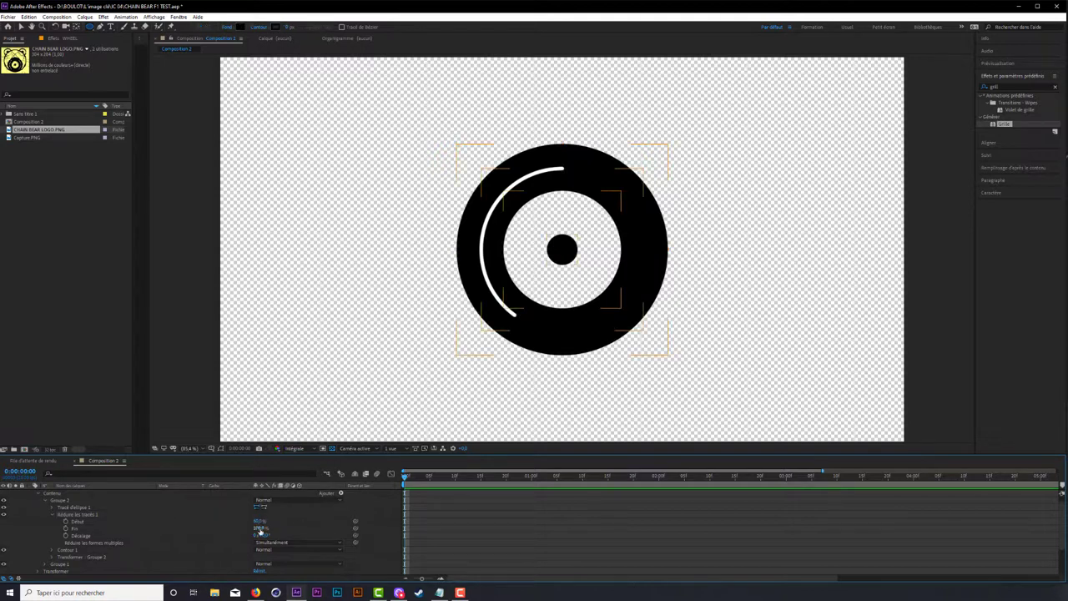
{"action": "type", "text": "90"}
{"action": "key", "text": "Return"}
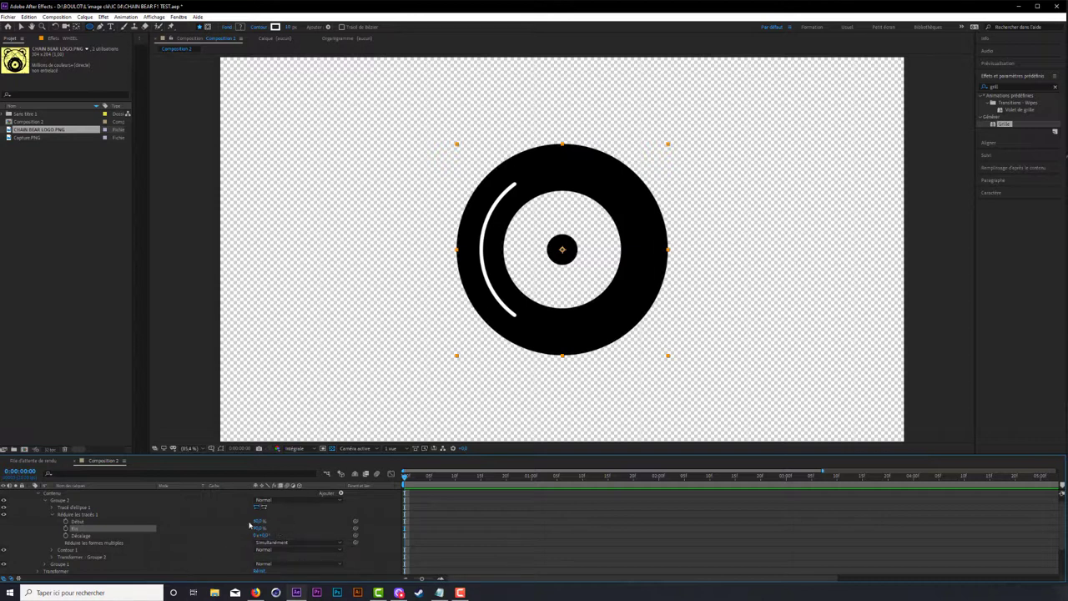
{"action": "mouse_move", "coordinate": [257, 522]}
{"action": "left_mouse_down"}
{"action": "mouse_move", "coordinate": [241, 521]}
{"action": "mouse_move", "coordinate": [265, 521]}
{"action": "left_mouse_up"}
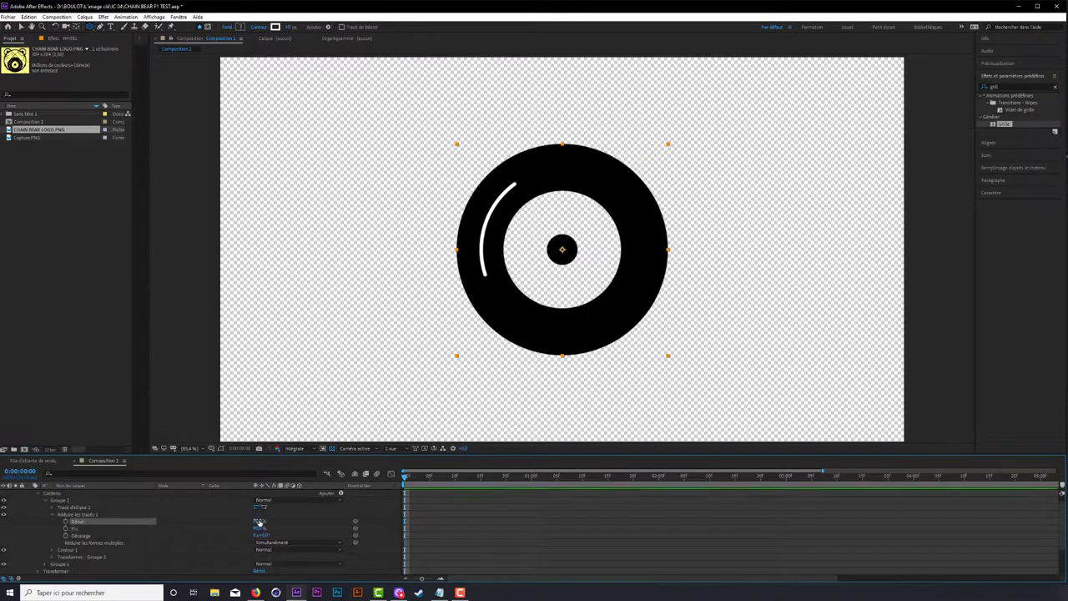
{"action": "key", "text": "ctrl+z"}
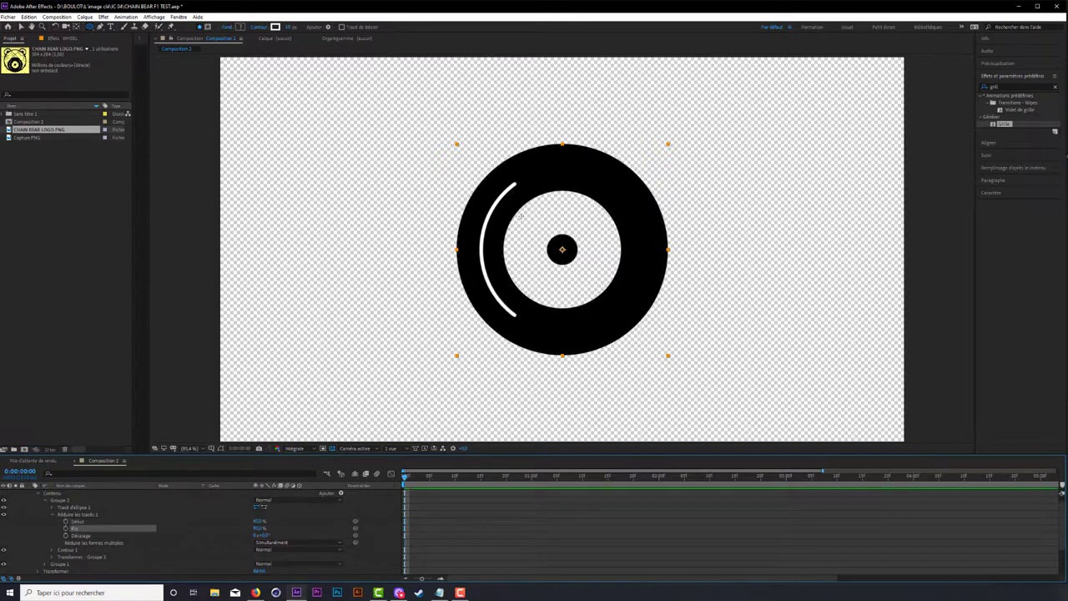
Step: Collapse the Trim Paths settings and duplicate Groupe 2 in the WHEEL layer
{"action": "left_click", "coordinate": [52, 514]}
{"action": "left_click", "coordinate": [43, 501]}
{"action": "left_click", "coordinate": [74, 512]}
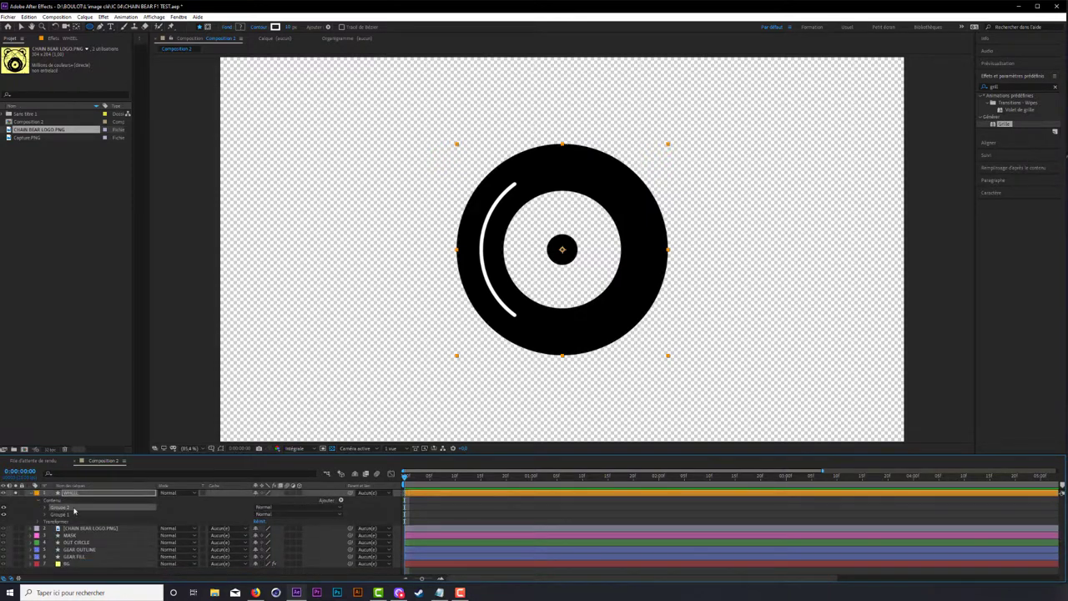
{"action": "key", "text": "ctrl+d"}
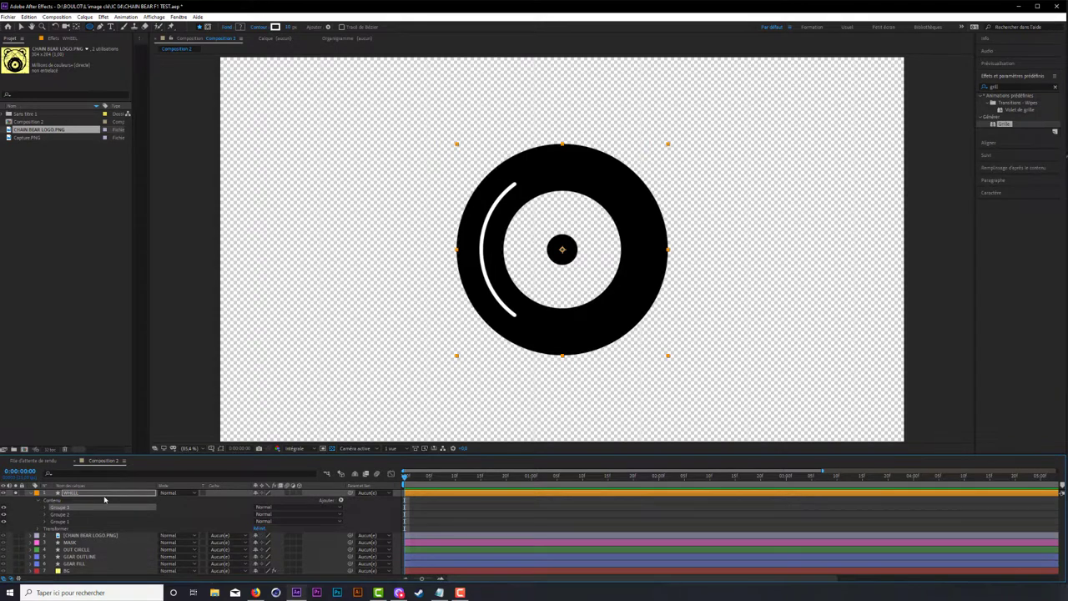
Step: Set the Décalage (offset) of the duplicated group's Réduire les tracés to 180° to place a second arc opposite the first
{"action": "left_click", "coordinate": [45, 508]}
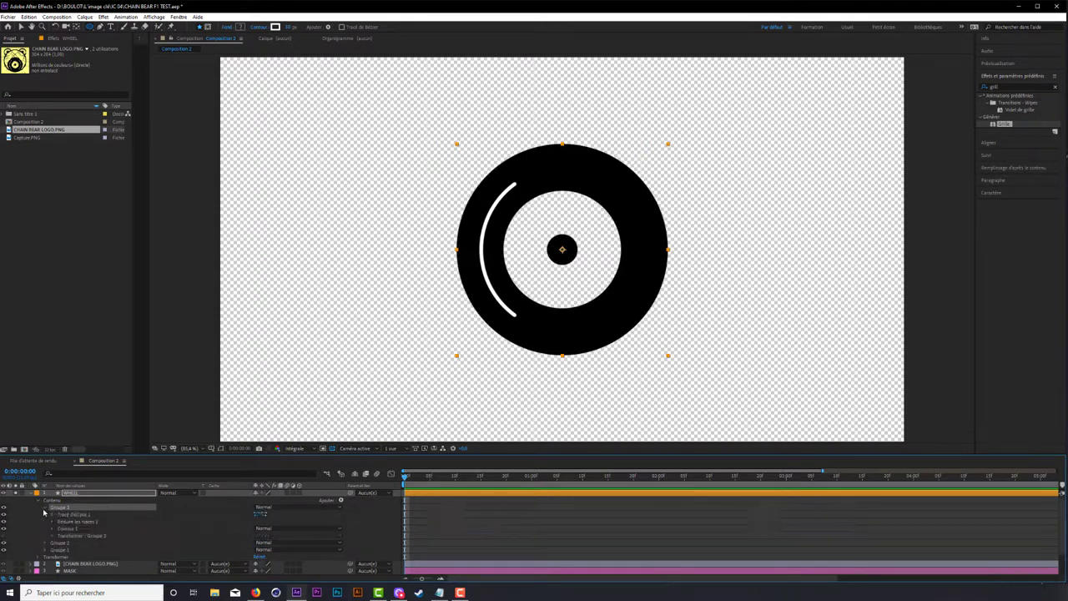
{"action": "left_click", "coordinate": [51, 522]}
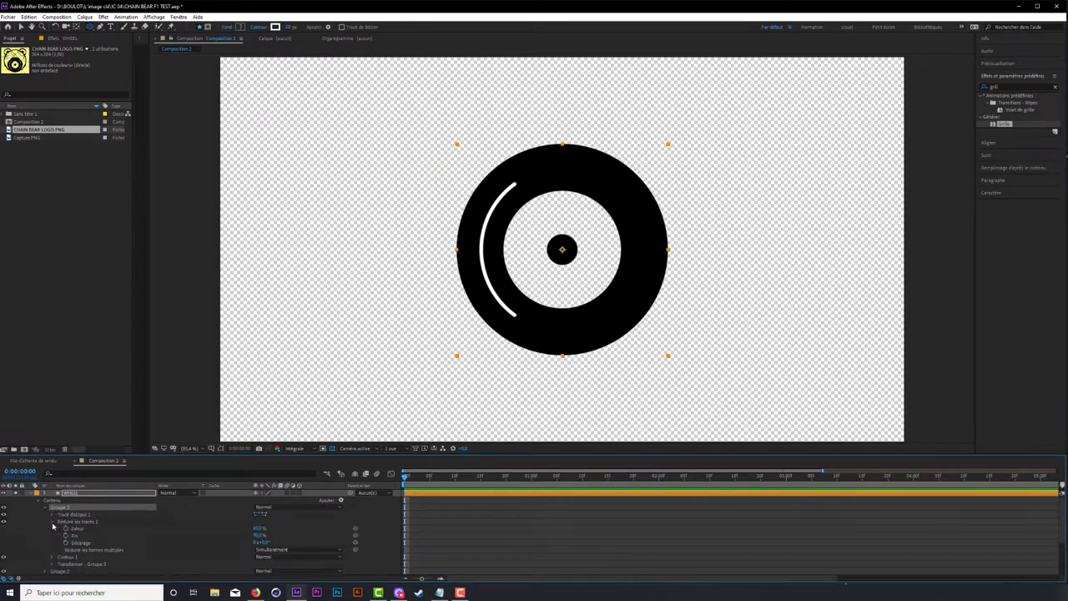
{"action": "left_click", "coordinate": [52, 522]}
{"action": "left_click", "coordinate": [52, 522]}
{"action": "left_click", "coordinate": [267, 544]}
{"action": "type", "text": "180"}
{"action": "key", "text": "Return"}
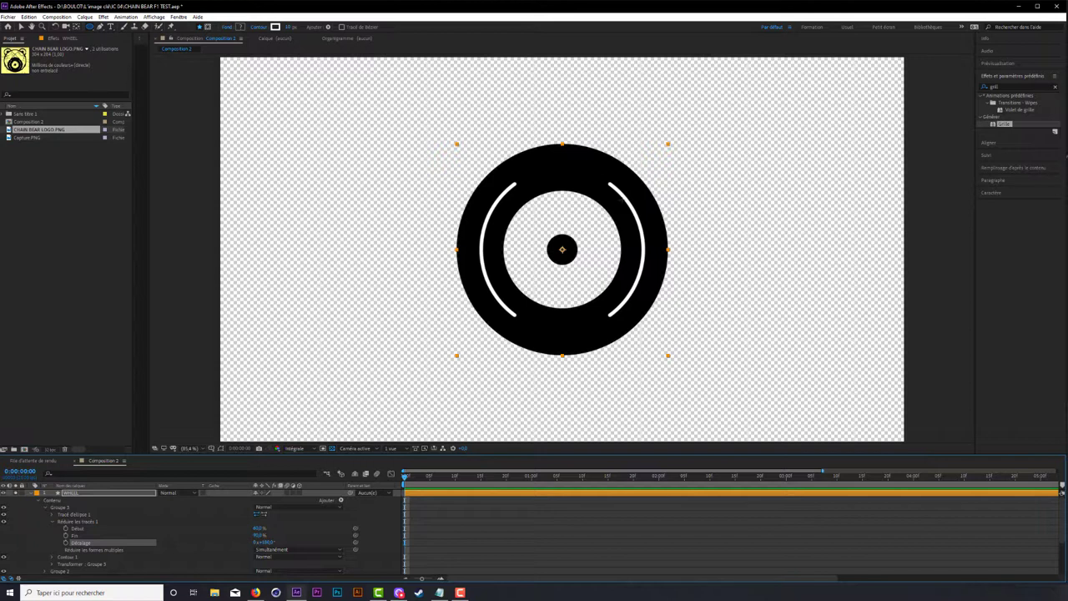
{"action": "left_click", "coordinate": [34, 493]}
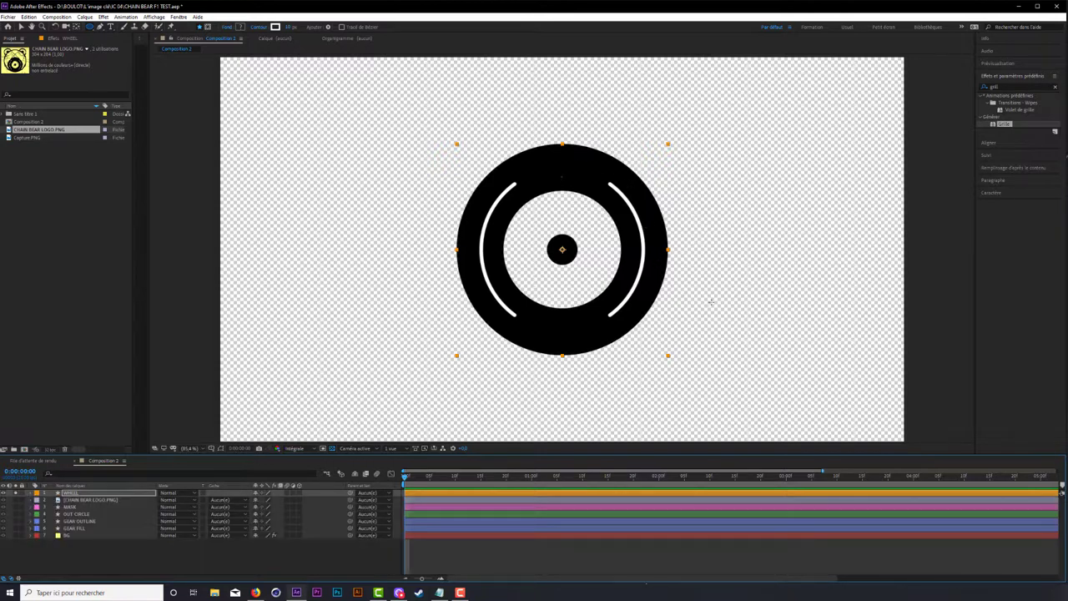
Step: Clear the effects search and apply the Masquage par couleur (Color Key) effect to the WHEEL layer
{"action": "left_click", "coordinate": [1001, 87]}
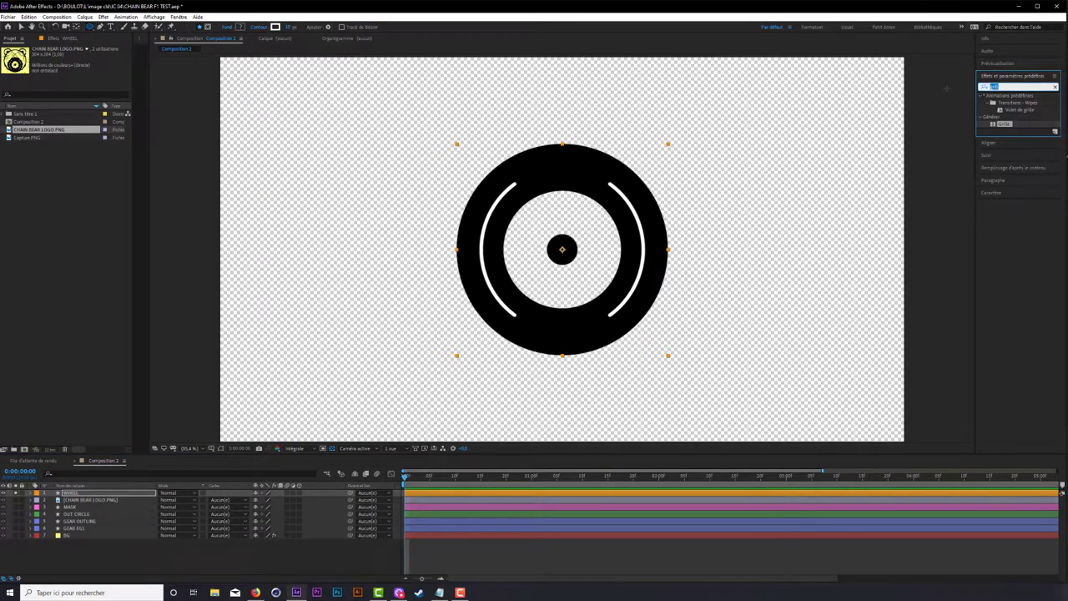
{"action": "left_click", "coordinate": [1057, 87]}
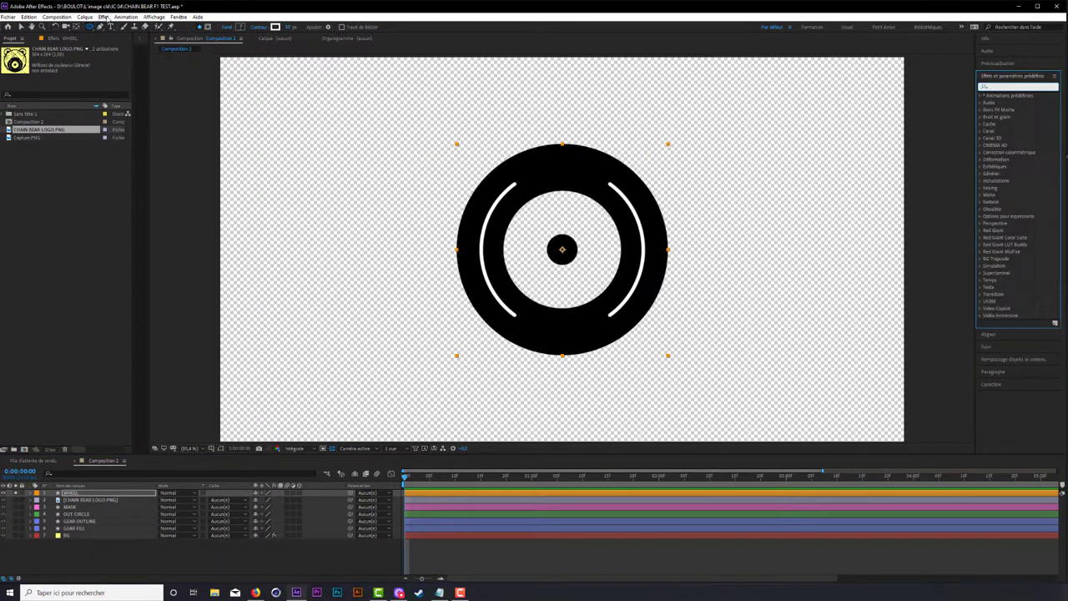
{"action": "left_click", "coordinate": [103, 17]}
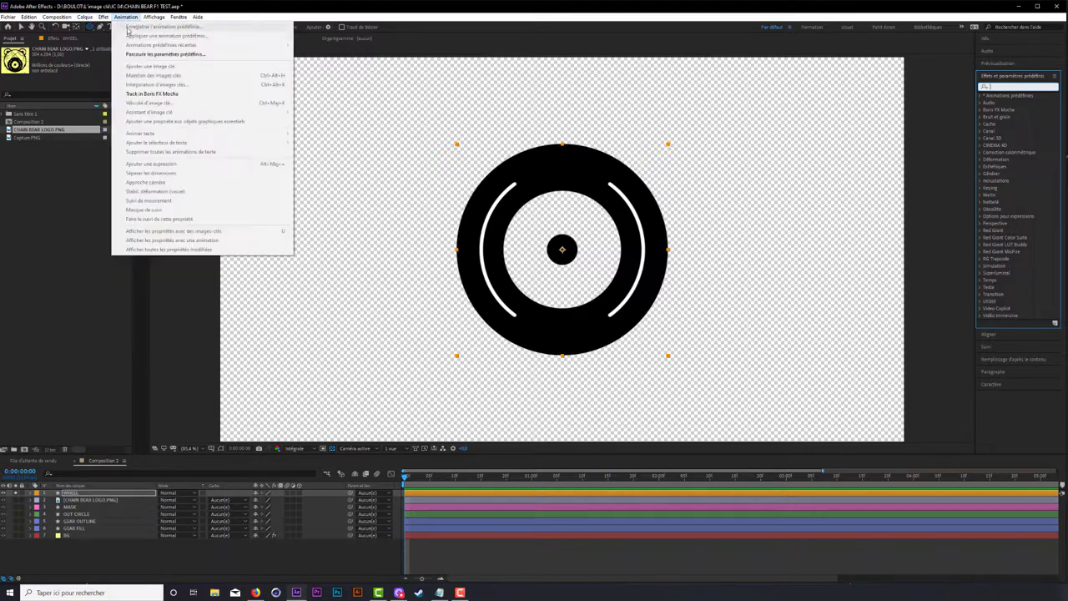
{"action": "left_click", "coordinate": [71, 493]}
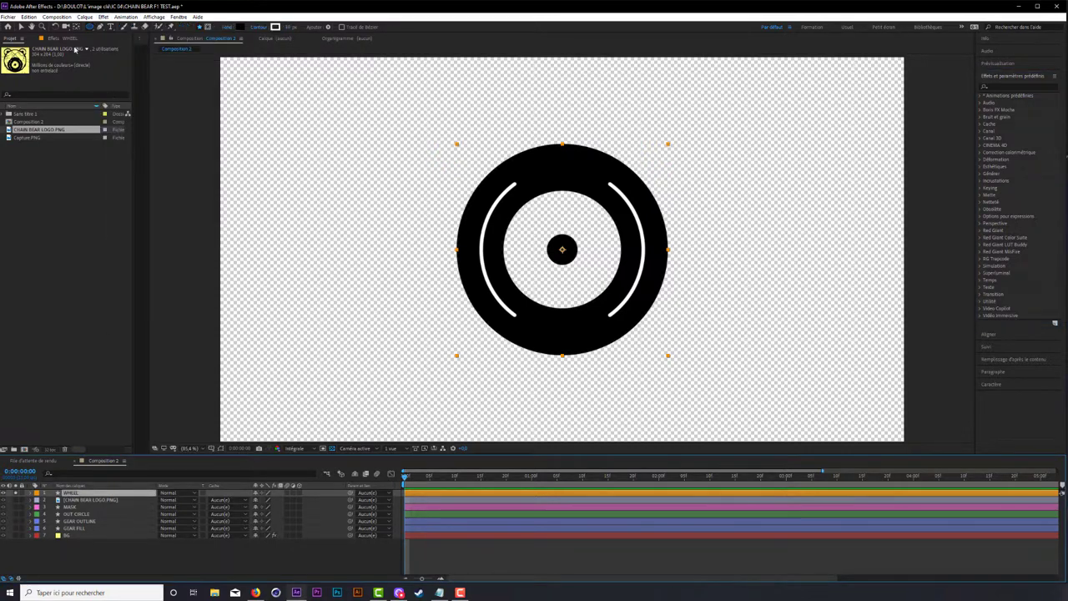
{"action": "left_click", "coordinate": [103, 17]}
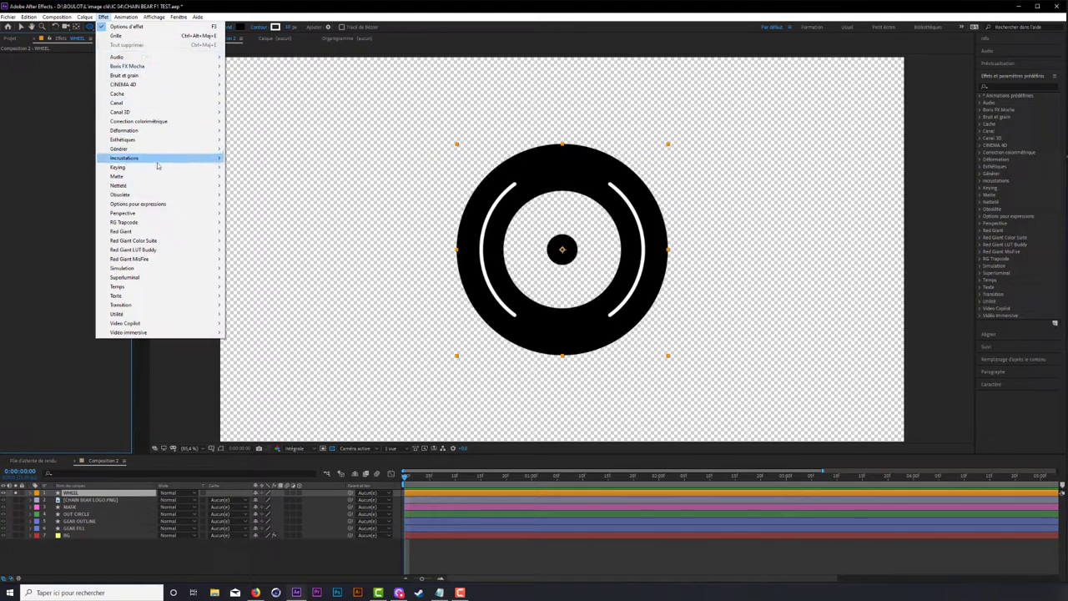
{"action": "mouse_move", "coordinate": [157, 197]}
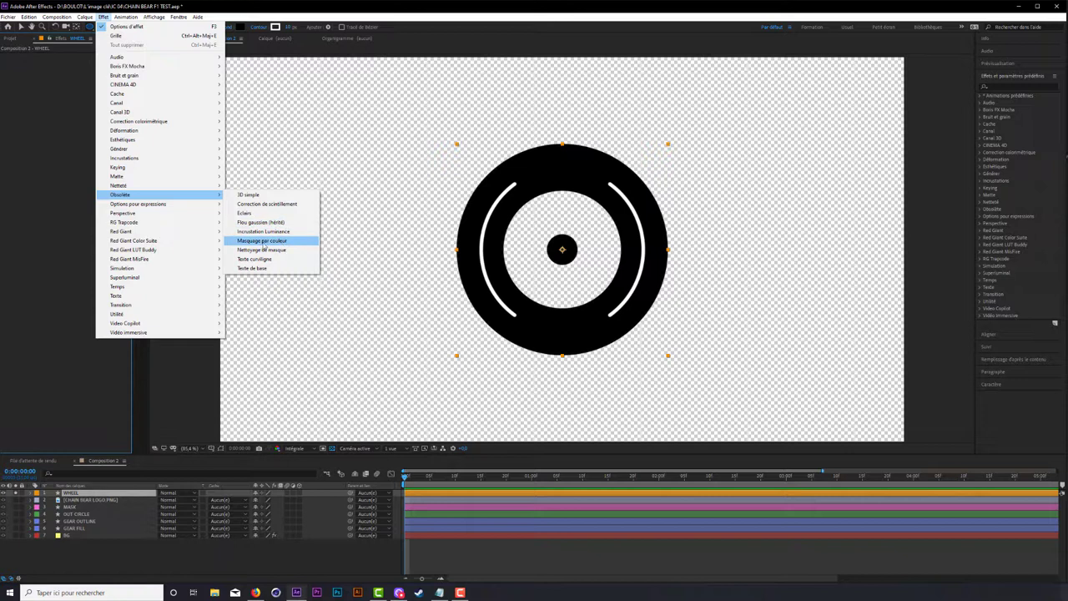
{"action": "left_click", "coordinate": [262, 242]}
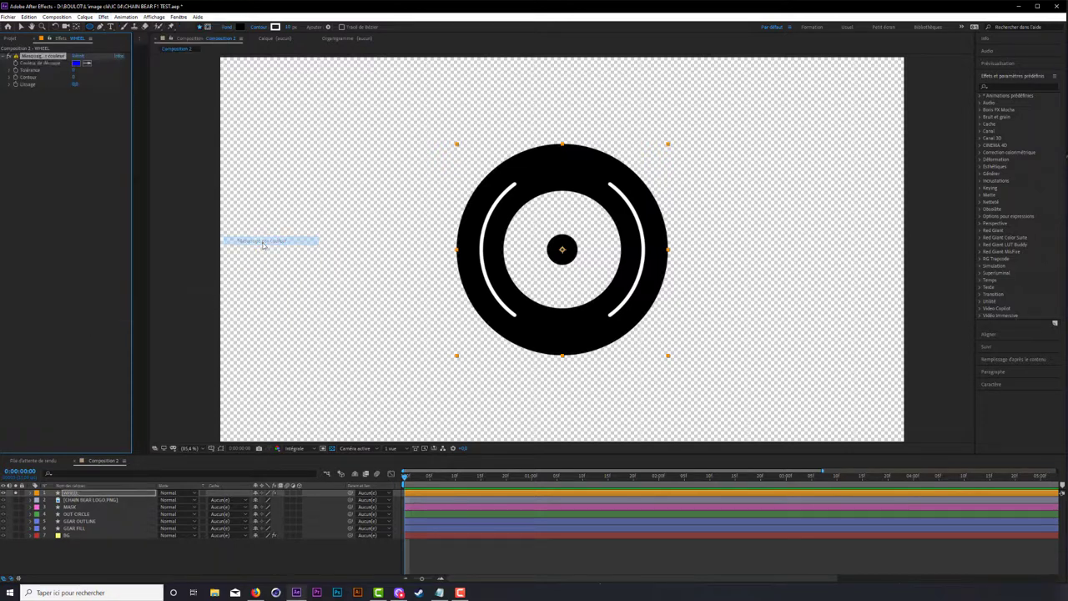
Step: Sample the white arc as the Color Key's key colour, then slightly adjust the effect's Lissage (edge feather)
{"action": "left_click", "coordinate": [88, 62]}
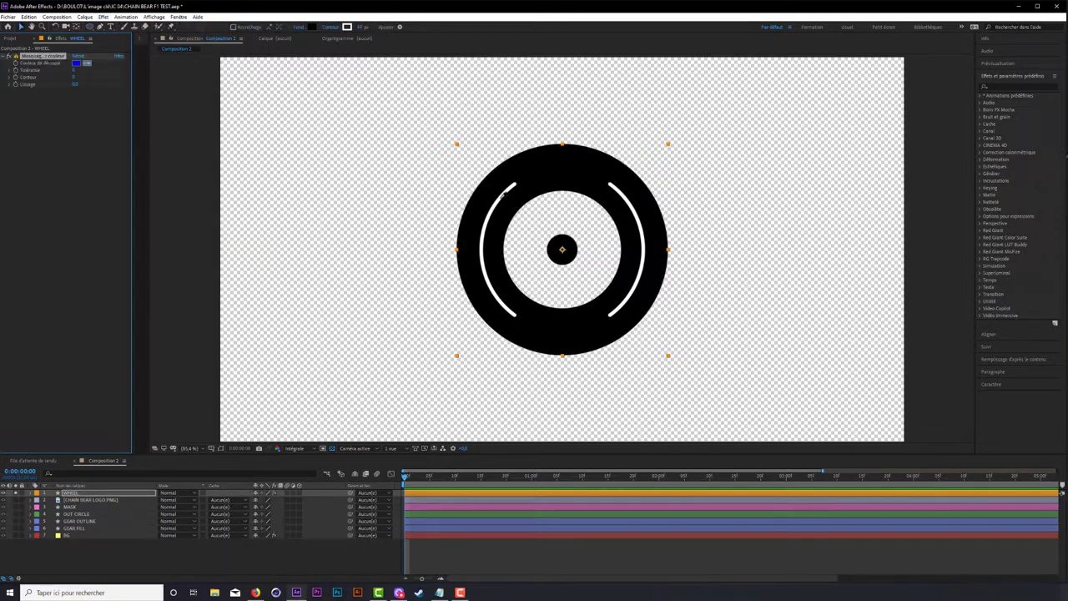
{"action": "left_click", "coordinate": [504, 194]}
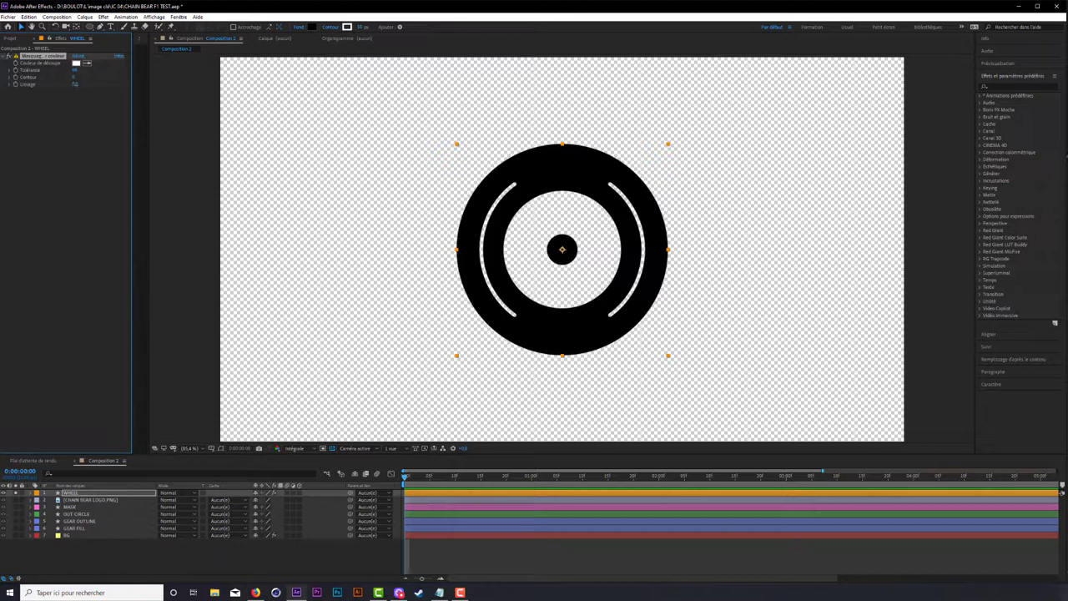
{"action": "left_click_drag", "start_coordinate": [75, 84], "coordinate": [76, 85]}
Step: Turn off solo for the WHEEL layer and nudge it straight down until its hub lines up with the reference logo's wheel hub
{"action": "left_click", "coordinate": [15, 493]}
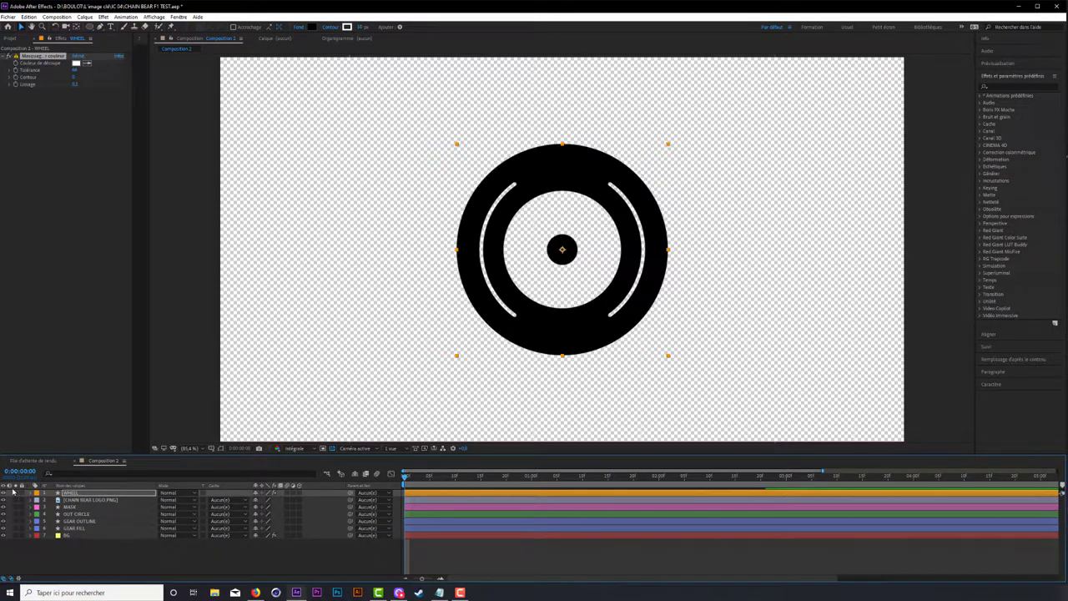
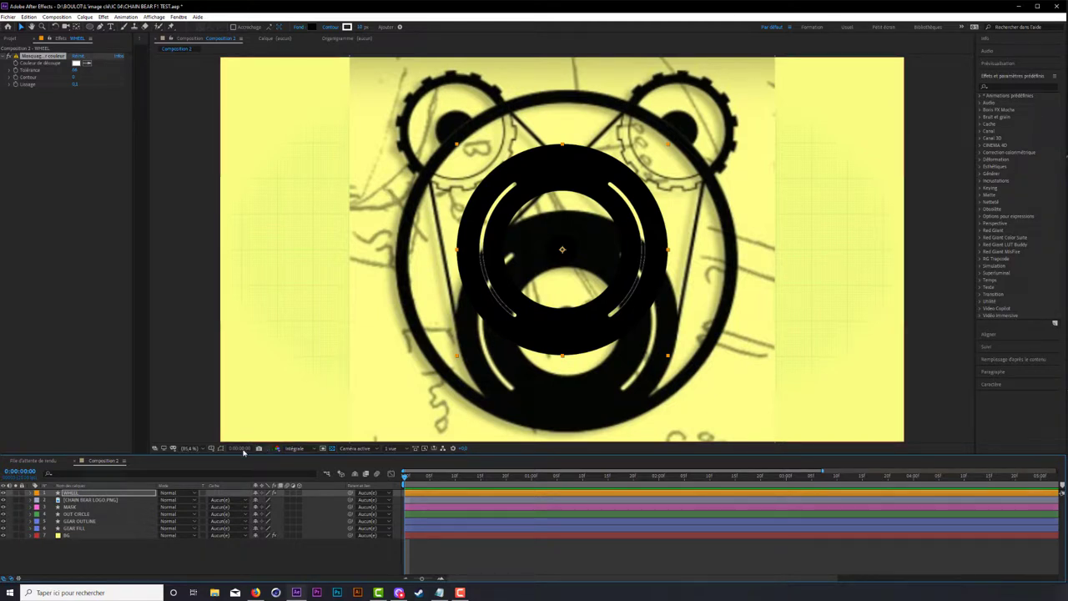
{"action": "left_click", "coordinate": [67, 494]}
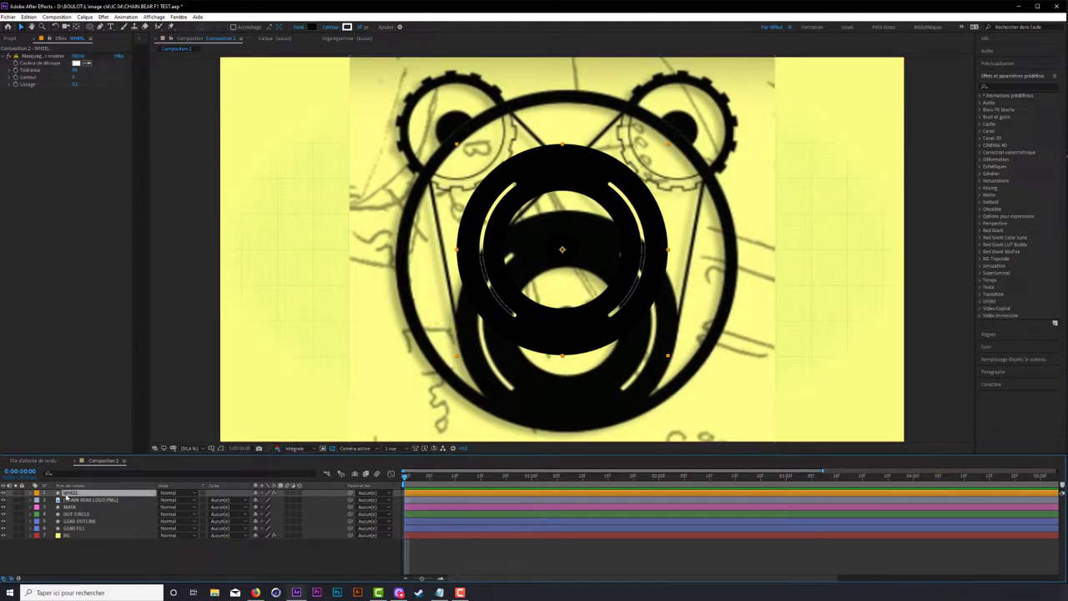
{"action": "key", "text": "shift+Down"}
{"action": "key", "text": "shift+Down"}
{"action": "key", "text": "shift+Down"}
{"action": "key", "text": "shift+Down"}
{"action": "key", "text": "shift+Down"}
{"action": "key", "text": "shift+Down"}
{"action": "key", "text": "shift+Down"}
{"action": "key", "text": "shift+Down"}
{"action": "key", "text": "shift+Down"}
{"action": "key", "text": "shift+Down"}
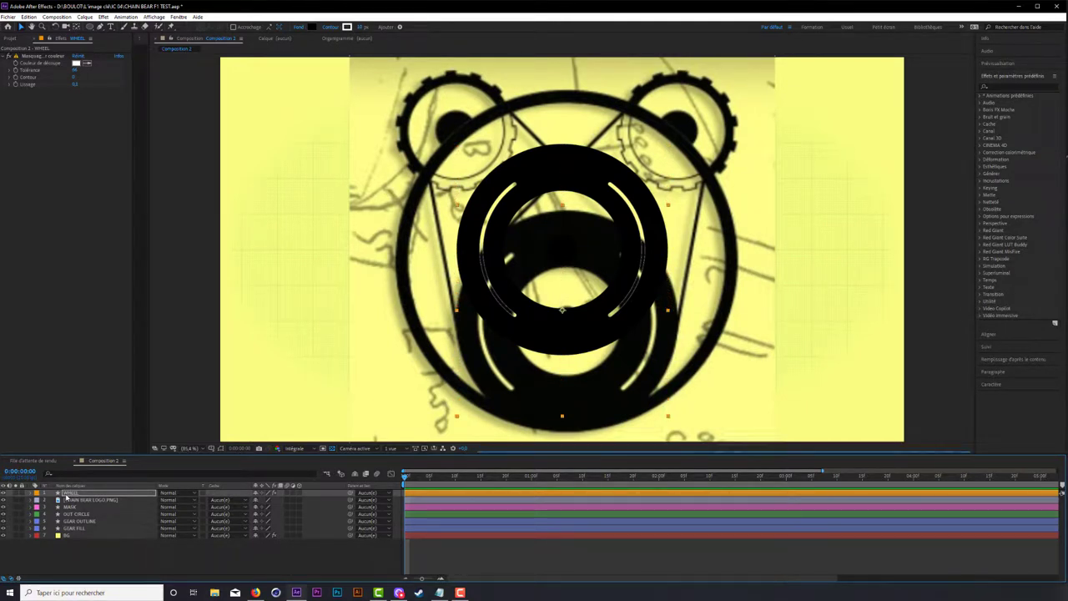
{"action": "key", "text": "shift+Down"}
{"action": "key", "text": "shift+Down"}
{"action": "key", "text": "shift+Down"}
{"action": "key", "text": "shift+Down"}
{"action": "key", "text": "shift+Down"}
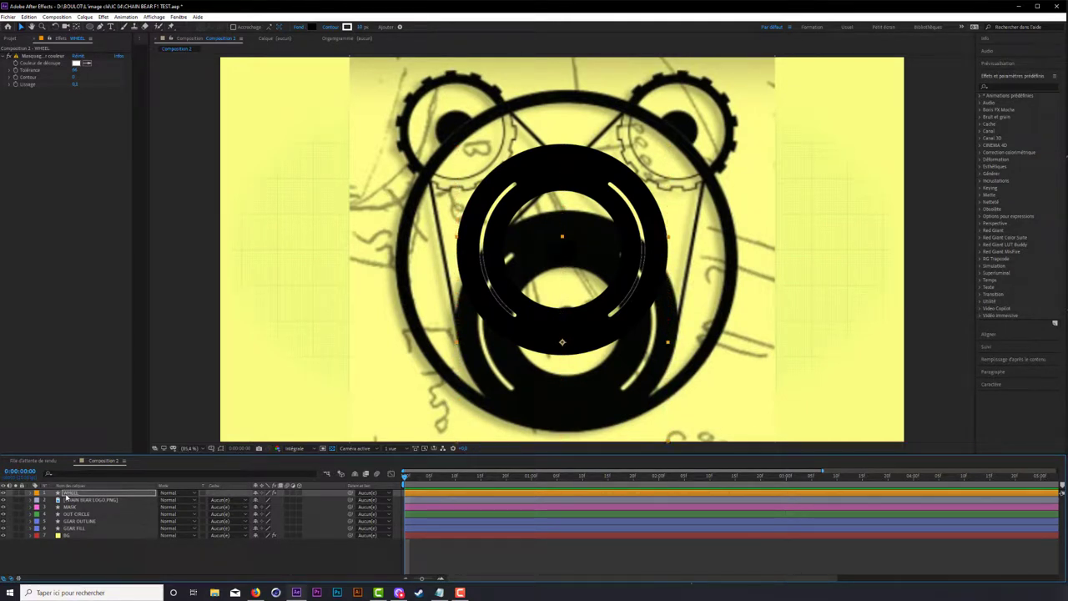
{"action": "key", "text": "shift+Down"}
{"action": "key", "text": "shift+Down"}
{"action": "key", "text": "shift+Down"}
{"action": "key", "text": "shift+Down"}
{"action": "key", "text": "shift+Down"}
{"action": "key", "text": "shift+Down"}
{"action": "key", "text": "shift+Down"}
{"action": "key", "text": "shift+Down"}
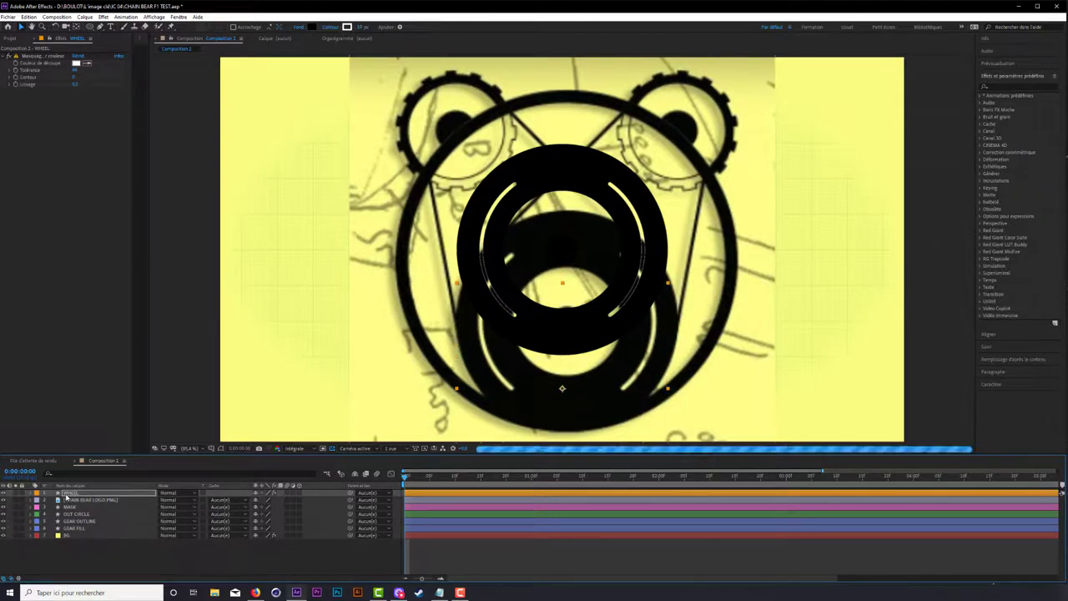
{"action": "key", "text": "shift+Down"}
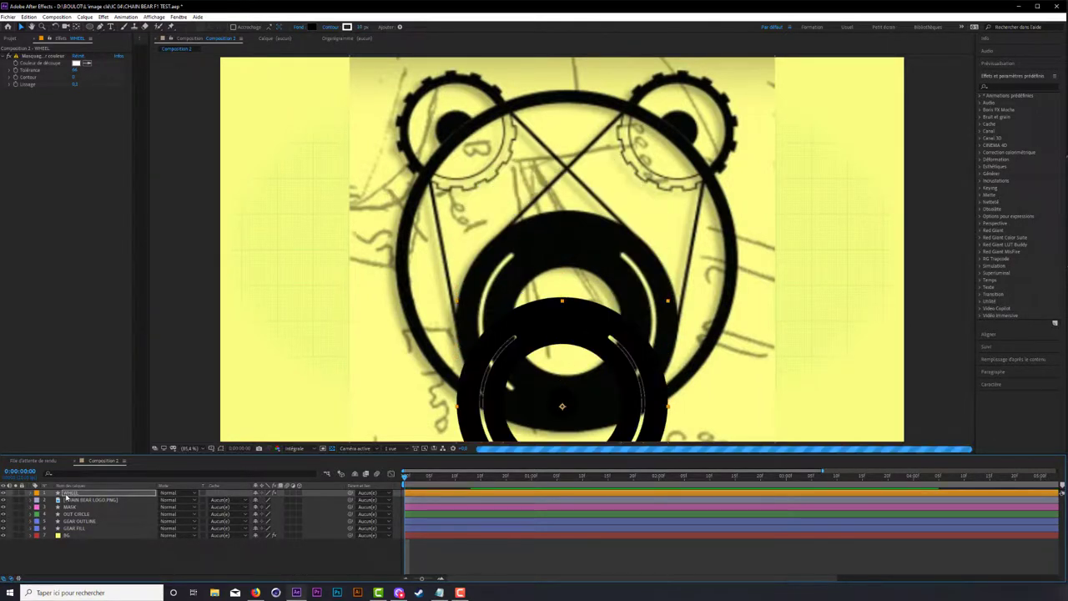
{"action": "key", "text": "shift+Up"}
{"action": "key", "text": "shift+Up"}
{"action": "key", "text": "shift+Up"}
{"action": "key", "text": "shift+Up"}
{"action": "key", "text": "shift+Up"}
{"action": "key", "text": "shift+Up"}
{"action": "key", "text": "shift+Up"}
{"action": "key", "text": "shift+Up"}
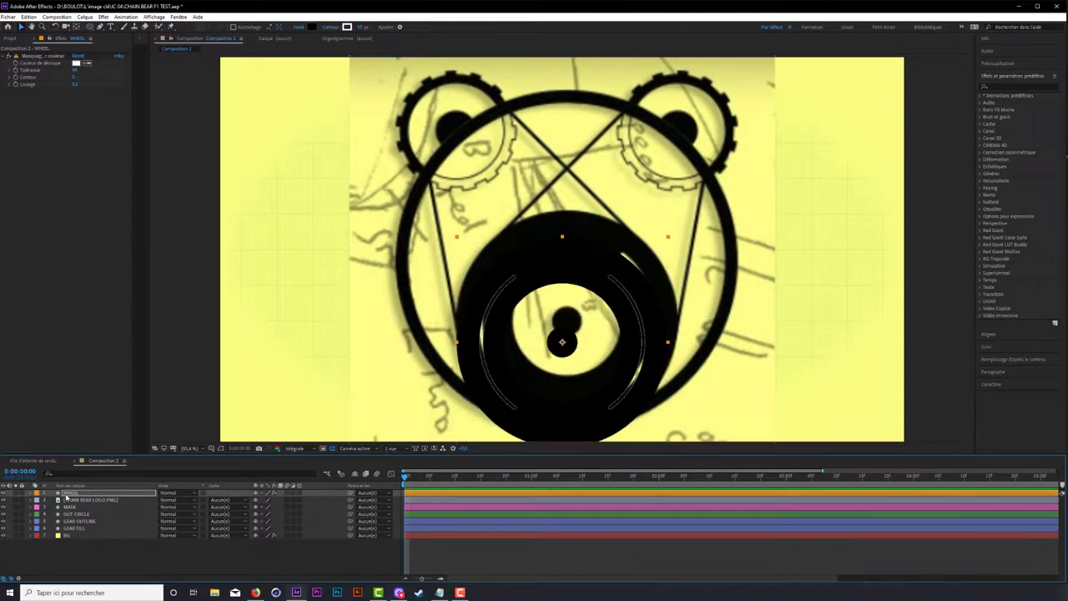
{"action": "key", "text": "shift+Up"}
{"action": "key", "text": "shift+Up"}
{"action": "key", "text": "shift+Up"}
{"action": "key", "text": "shift+Up"}
{"action": "key", "text": "shift+Up"}
{"action": "key", "text": "shift+Up"}
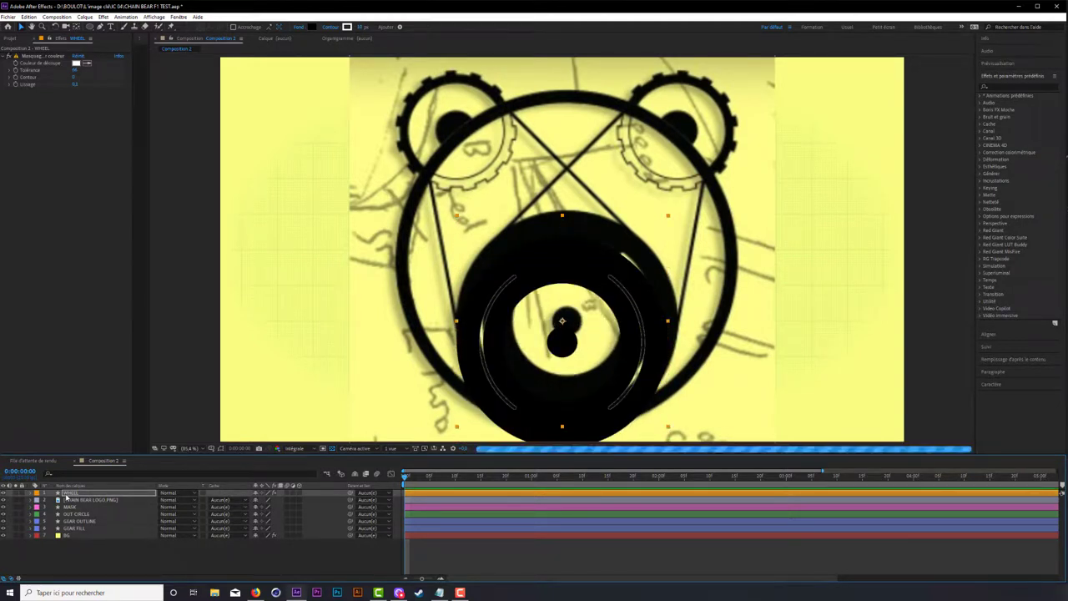
Step: Fit the whole composition duration in the timeline and move the CHAIN BEAR LOGO.PNG layer down to just above BG
{"action": "key", "text": "End"}
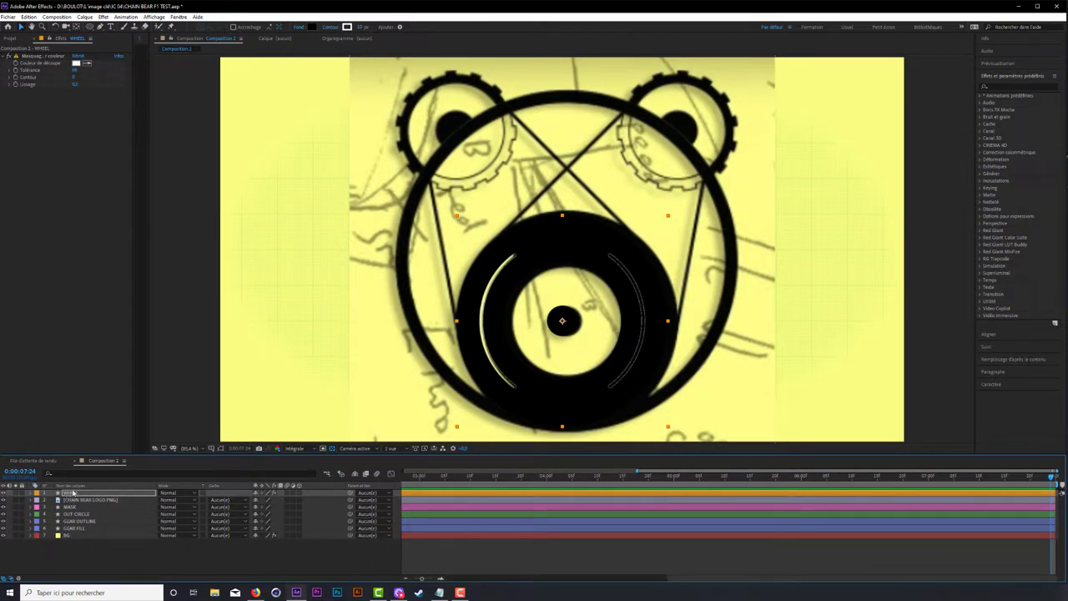
{"action": "left_click_drag", "start_coordinate": [422, 577], "coordinate": [414, 577]}
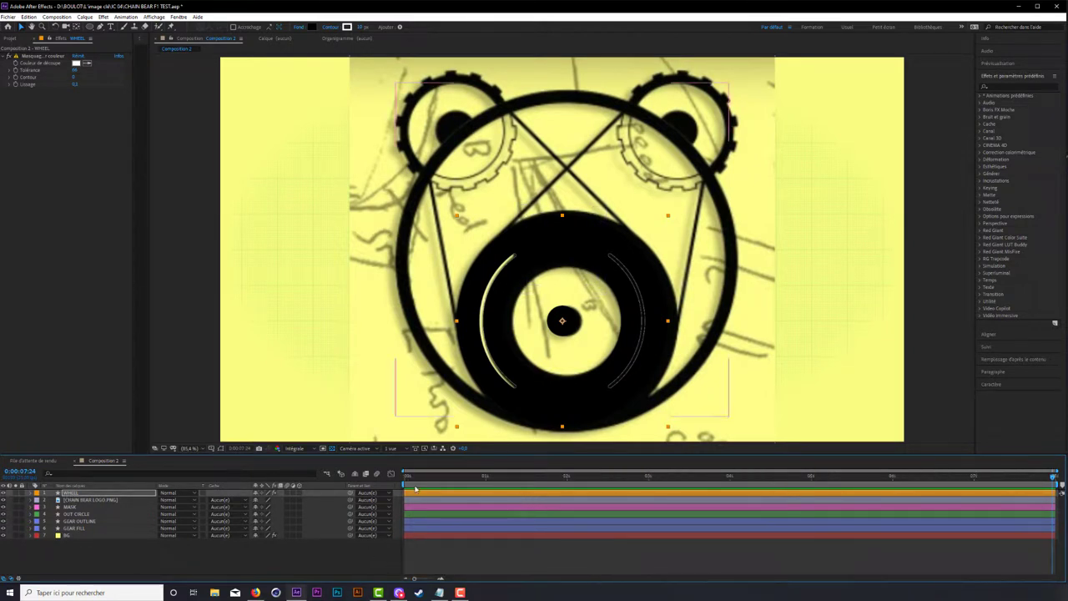
{"action": "key", "text": "Home"}
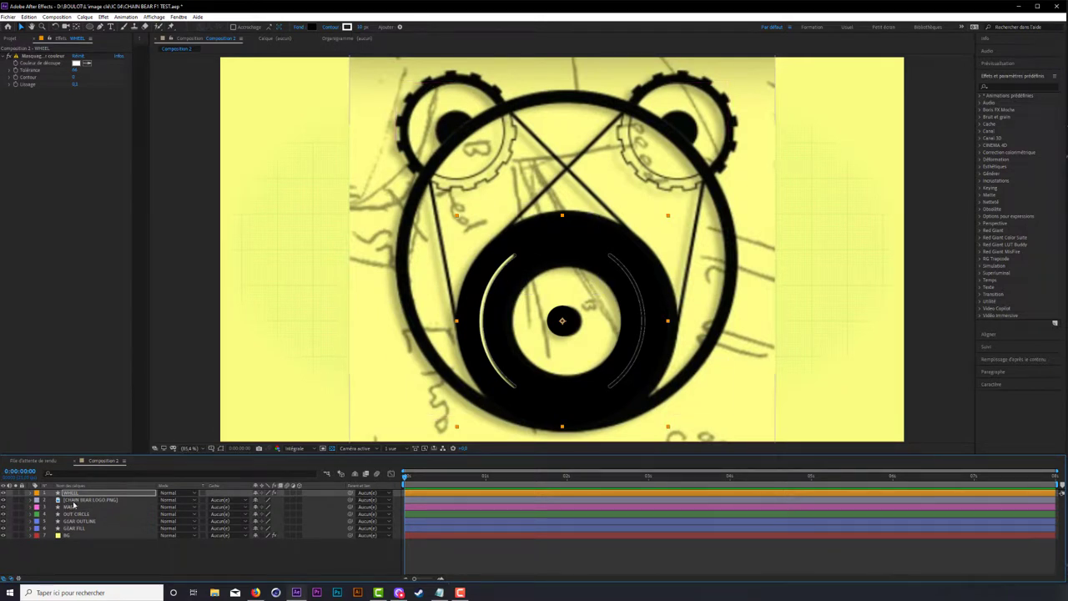
{"action": "left_click_drag", "start_coordinate": [74, 504], "coordinate": [93, 534]}
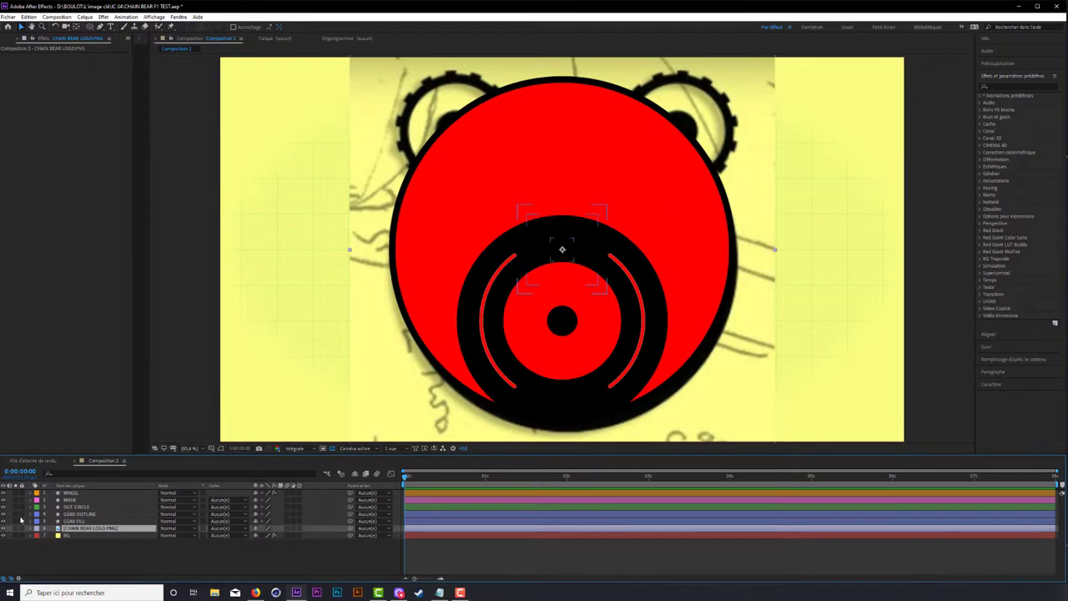
Step: Move the GEAR OUTLINE and GEAR FILL layers together onto the logo's left ear gear, and deselect them
{"action": "left_click", "coordinate": [75, 506]}
{"action": "left_click", "coordinate": [76, 513]}
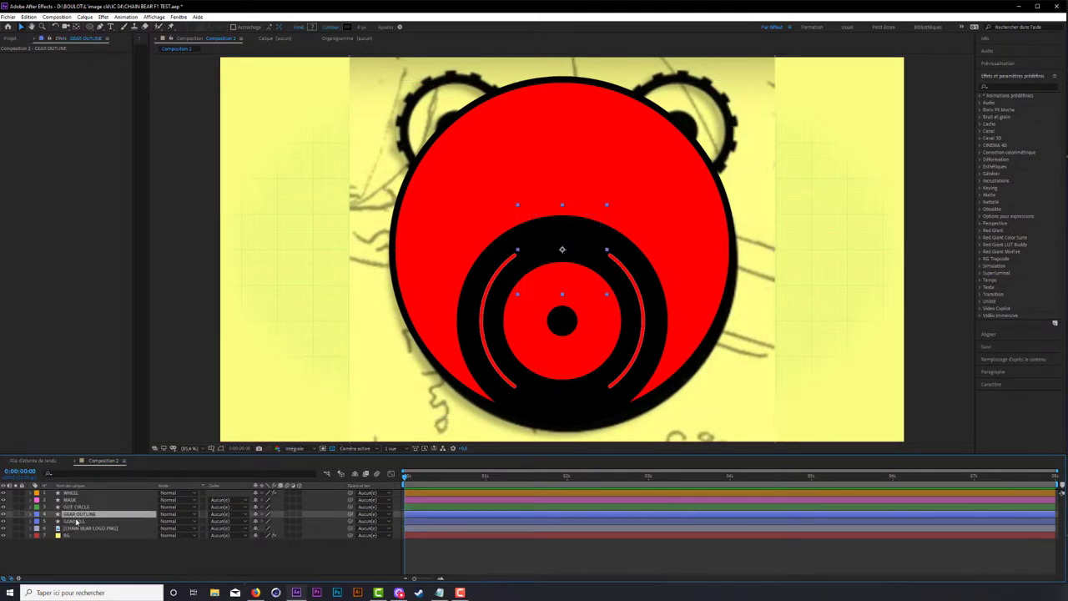
{"action": "left_click", "coordinate": [76, 520], "text": "ctrl"}
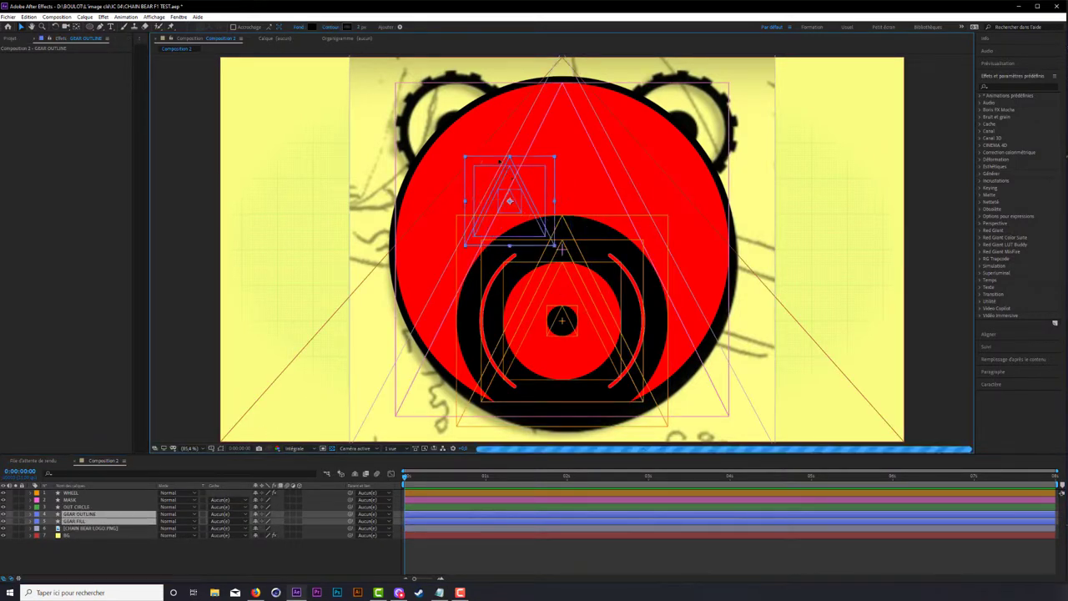
{"action": "left_click_drag", "start_coordinate": [501, 161], "coordinate": [467, 111]}
{"action": "left_click", "coordinate": [75, 561]}
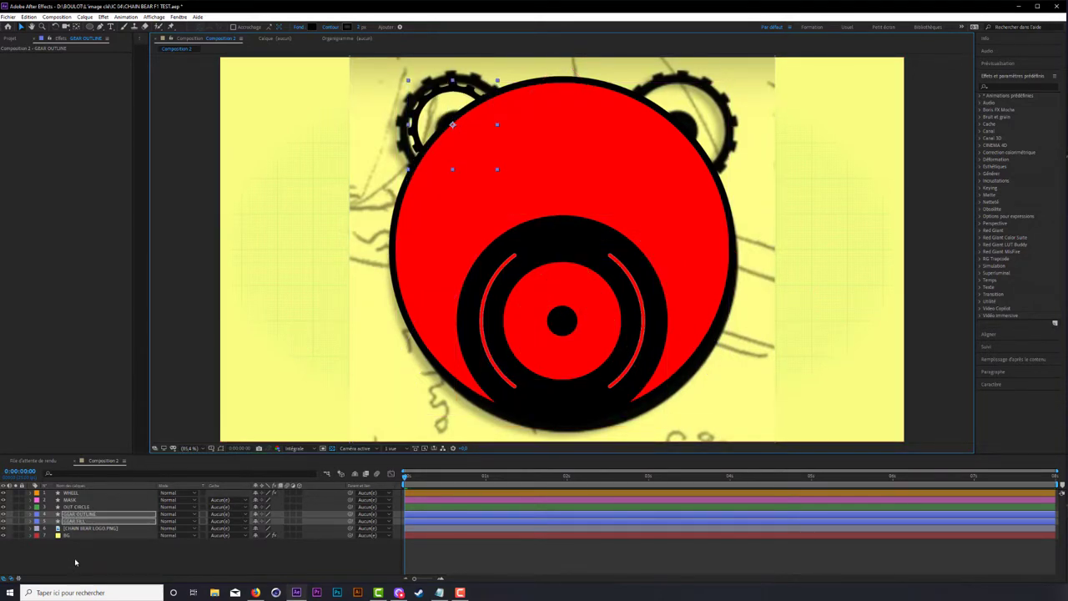
Step: Scale the CHAIN BEAR LOGO.PNG layer down slightly so its outer circle fits the drawn circle more closely
{"action": "left_click", "coordinate": [90, 528]}
{"action": "key", "text": "s"}
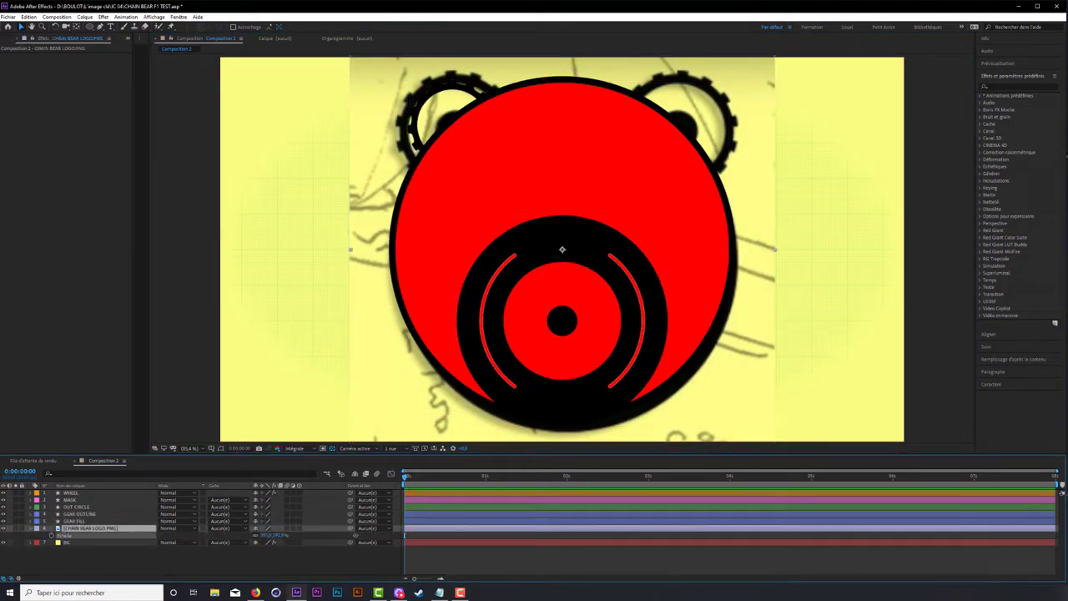
{"action": "left_click_drag", "start_coordinate": [269, 535], "coordinate": [264, 535]}
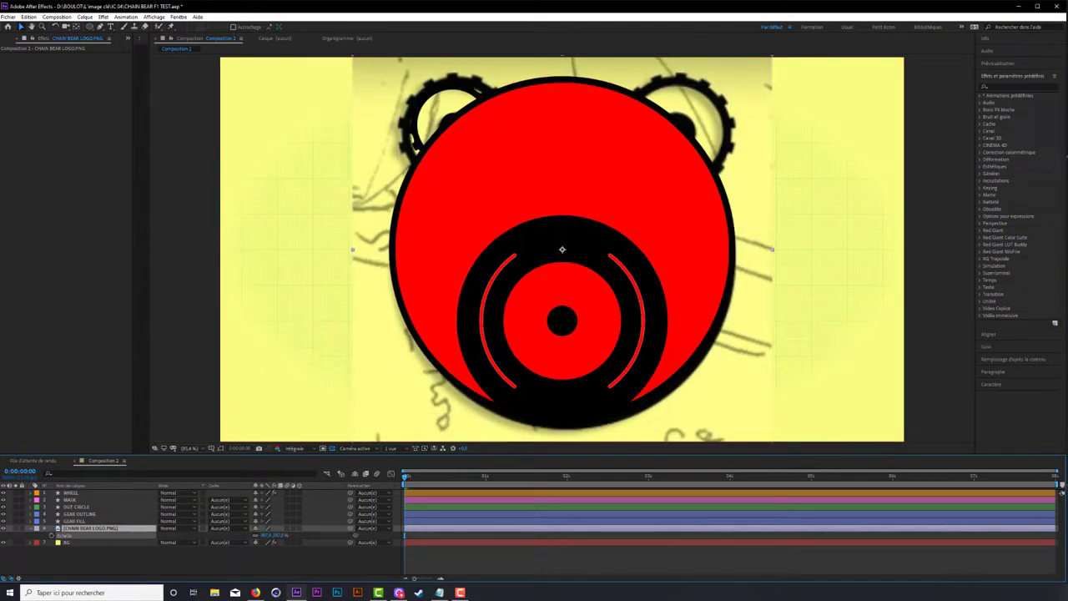
{"action": "key", "text": "Return"}
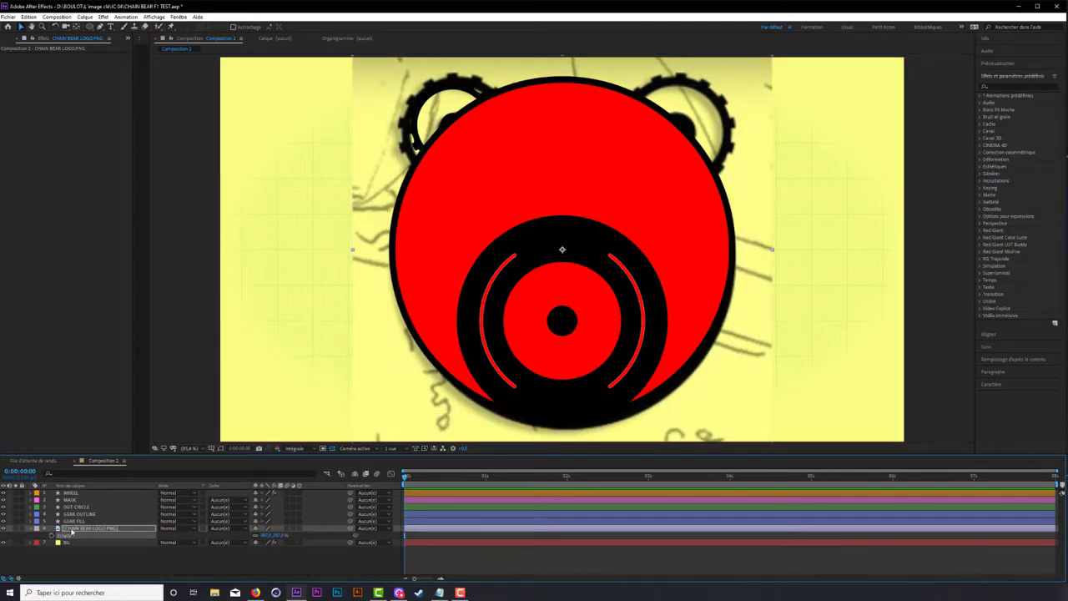
Step: Move the CHAIN BEAR LOGO.PNG layer to the top of the stack and lower its opacity so the artwork shows through
{"action": "left_click_drag", "start_coordinate": [70, 530], "coordinate": [89, 491]}
{"action": "key", "text": "t"}
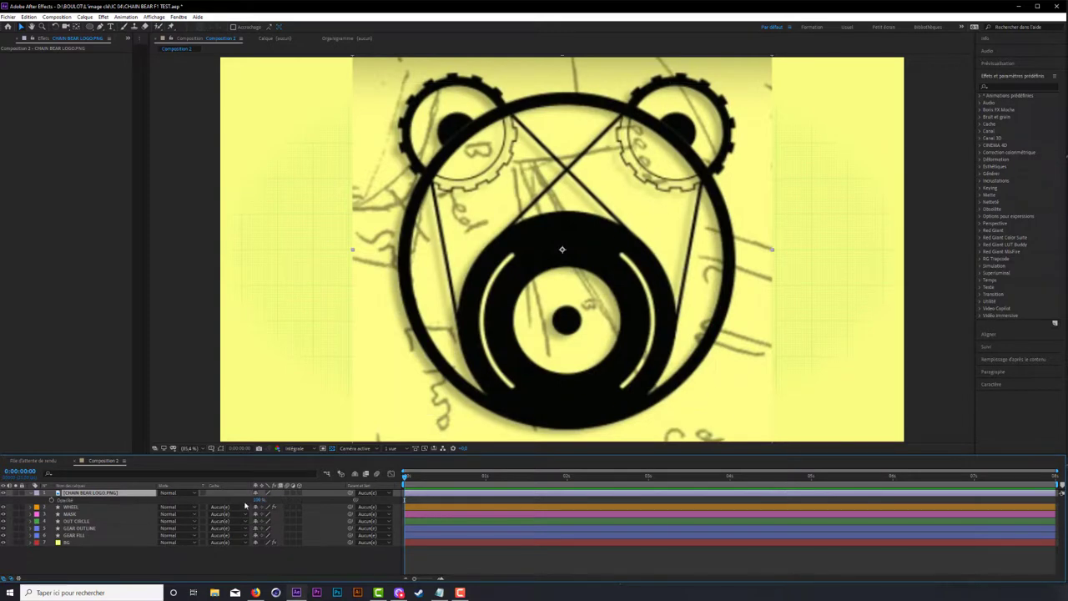
{"action": "left_click_drag", "start_coordinate": [258, 500], "coordinate": [237, 499]}
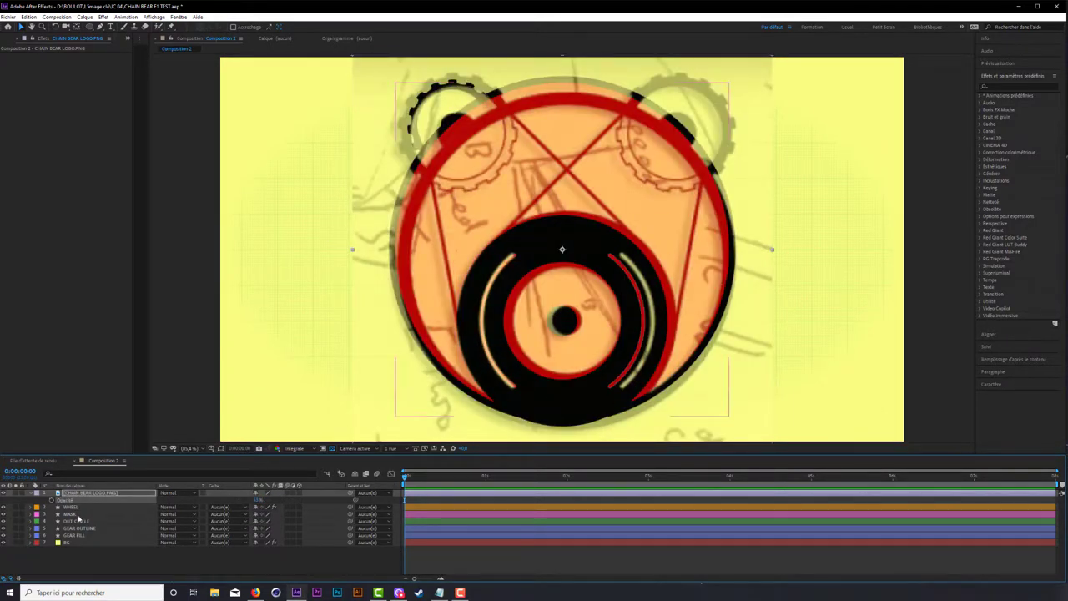
Step: Scale the GEAR OUTLINE and GEAR FILL layers up together to about 122% and align them with the reference's left ear gear
{"action": "left_click", "coordinate": [249, 520]}
{"action": "left_click", "coordinate": [253, 527], "text": "shift"}
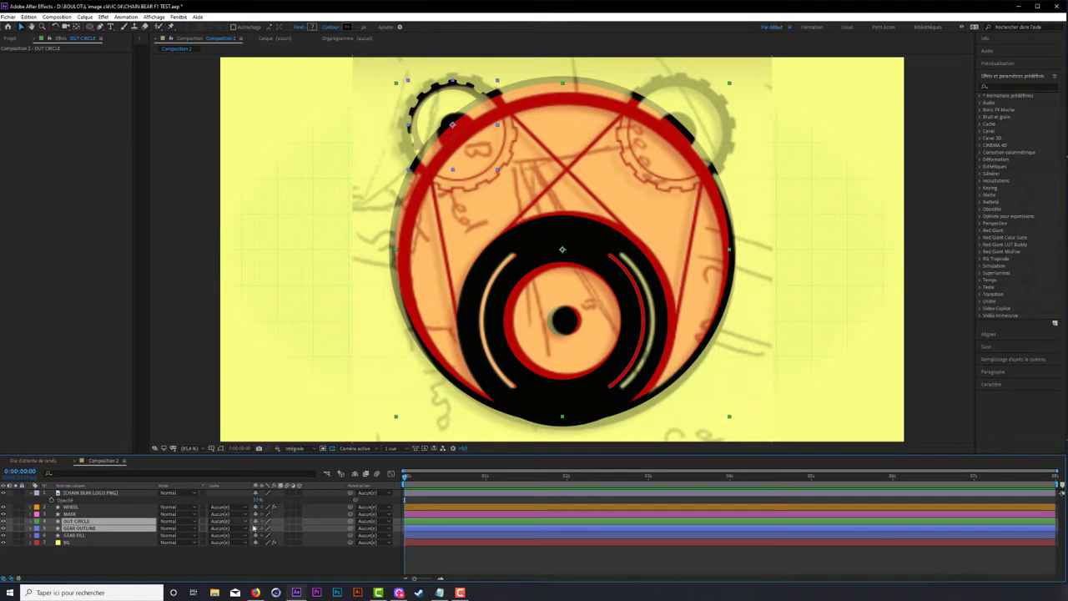
{"action": "left_click", "coordinate": [83, 528]}
{"action": "left_click", "coordinate": [86, 535], "text": "shift"}
{"action": "key", "text": "s"}
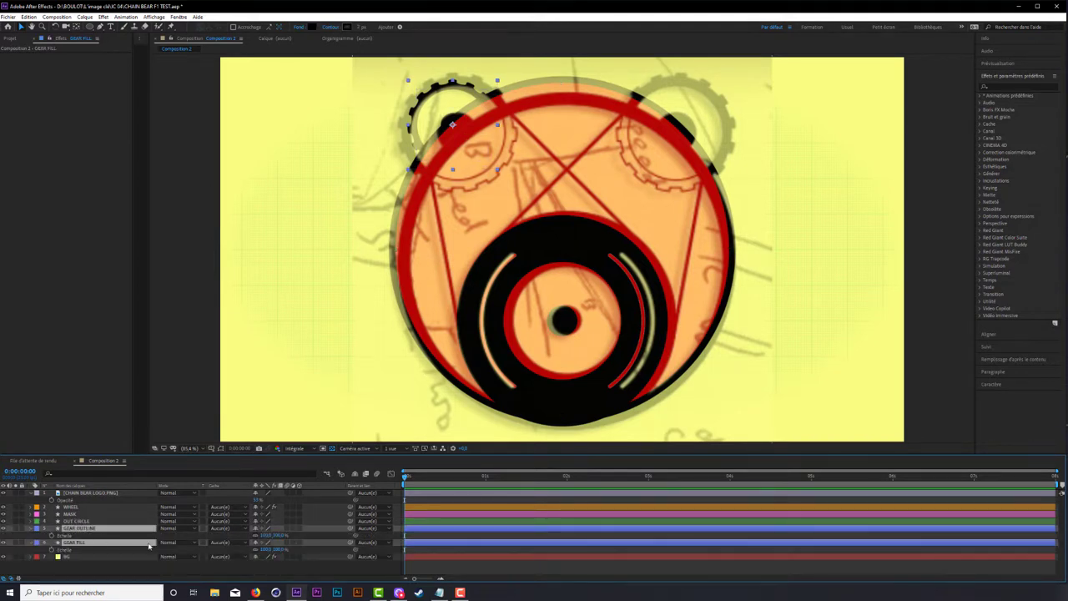
{"action": "left_click_drag", "start_coordinate": [275, 535], "coordinate": [346, 530]}
{"action": "left_click_drag", "start_coordinate": [488, 123], "coordinate": [489, 126]}
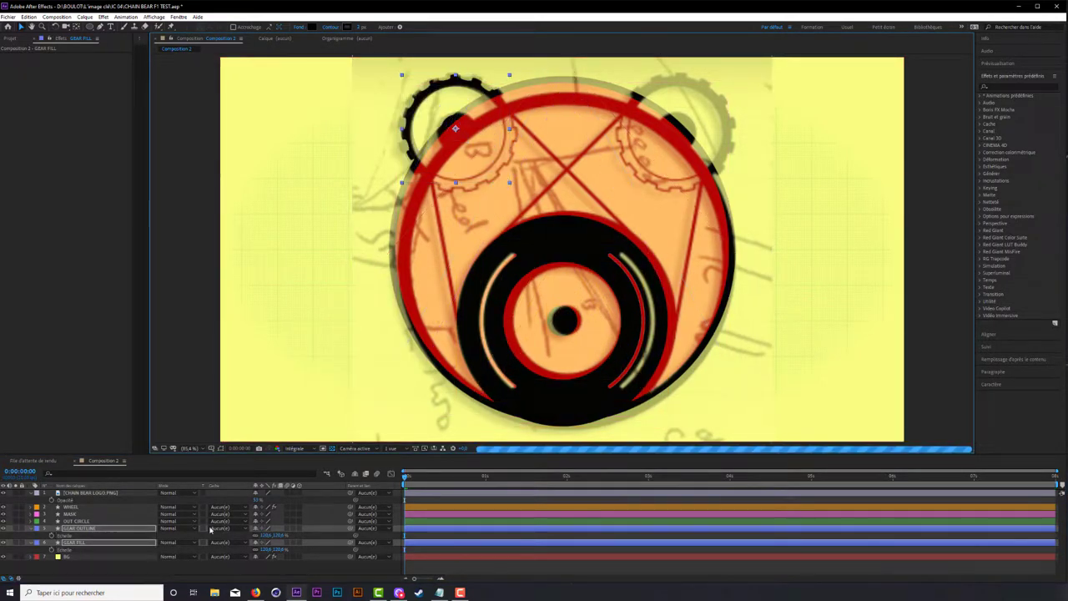
{"action": "left_click_drag", "start_coordinate": [265, 534], "coordinate": [268, 534]}
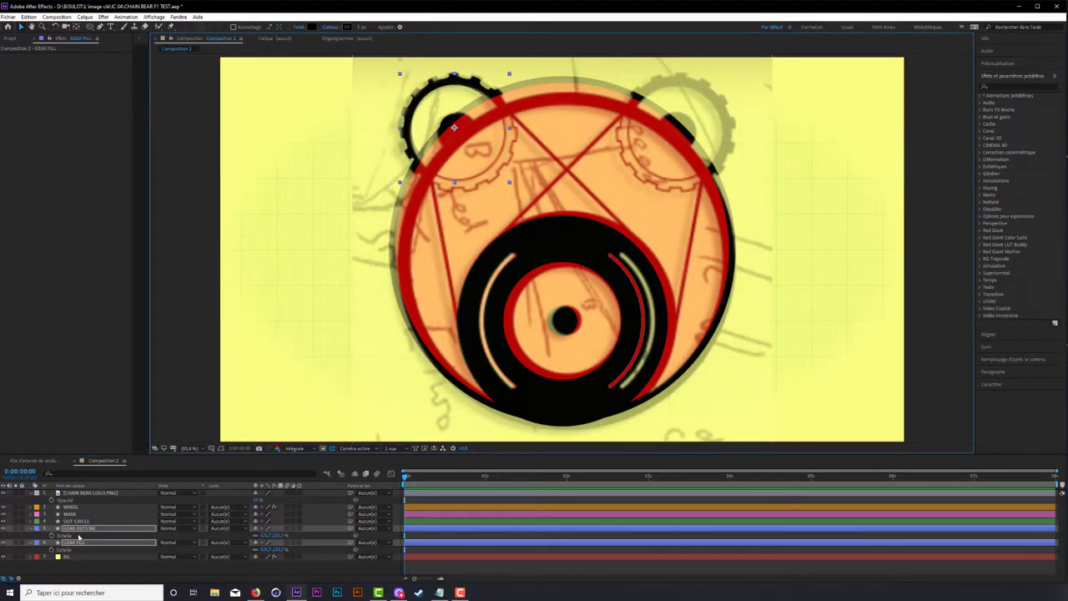
Step: Duplicate the GEAR OUTLINE and GEAR FILL layers, keep the copies adjacent in the stack, and label both Vert foncé
{"action": "key", "text": "ctrl+d"}
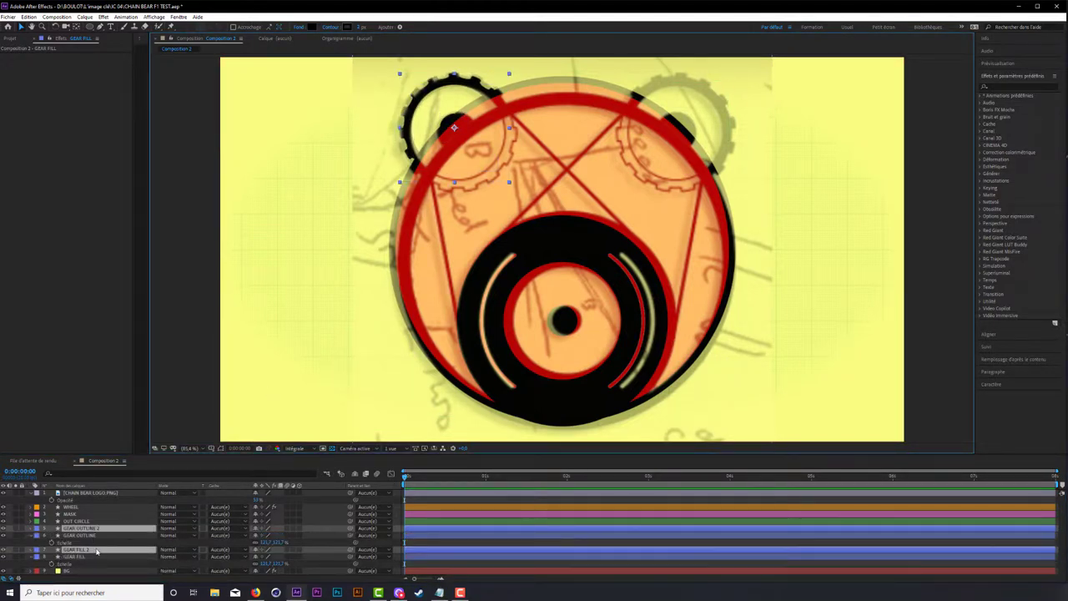
{"action": "left_click", "coordinate": [36, 528]}
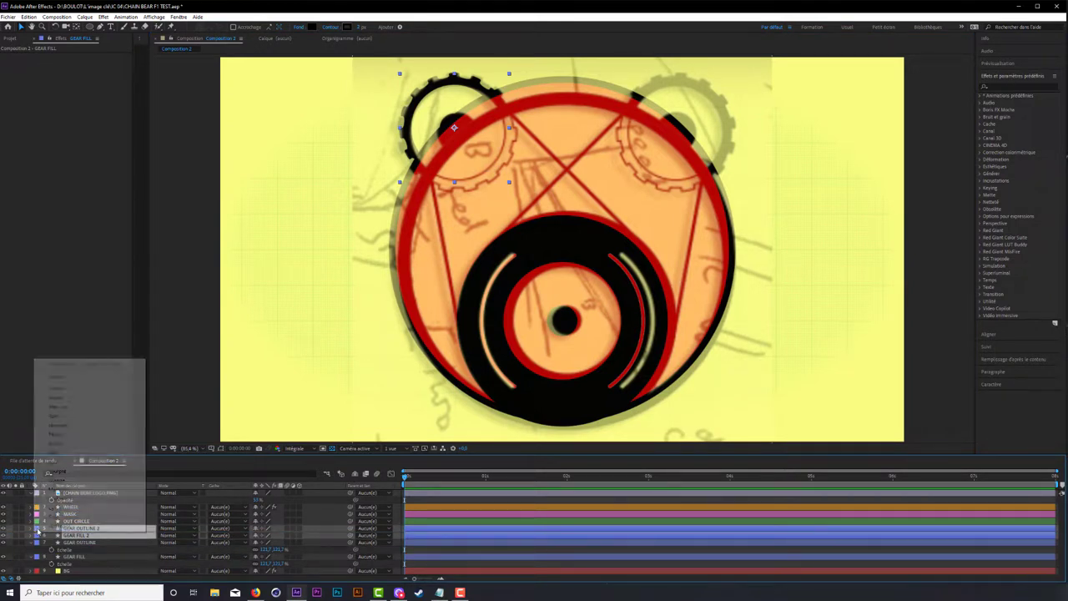
{"action": "left_click", "coordinate": [54, 461]}
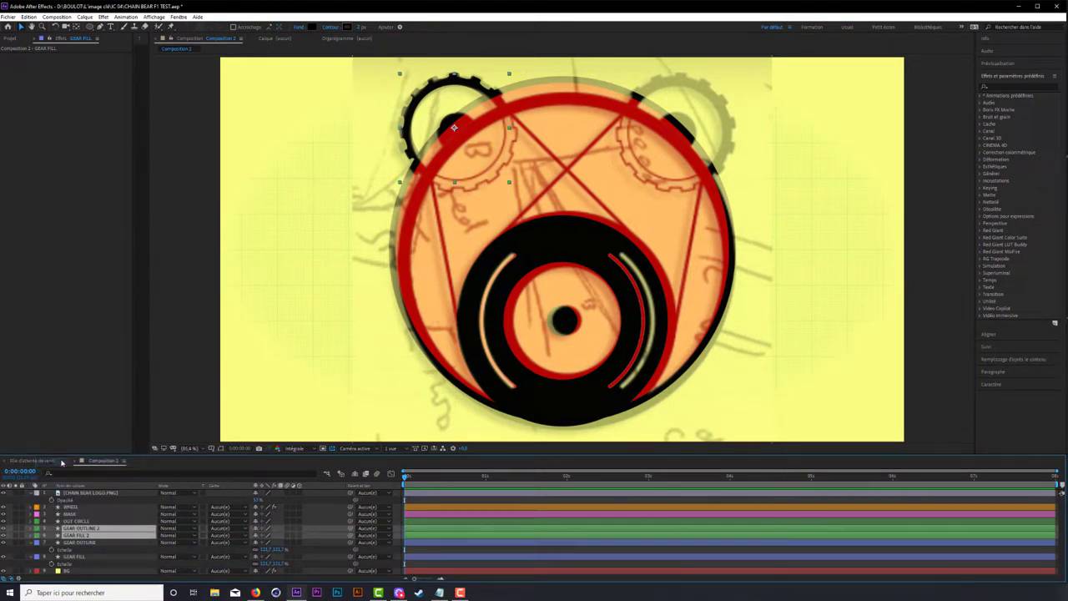
{"action": "left_click", "coordinate": [35, 532]}
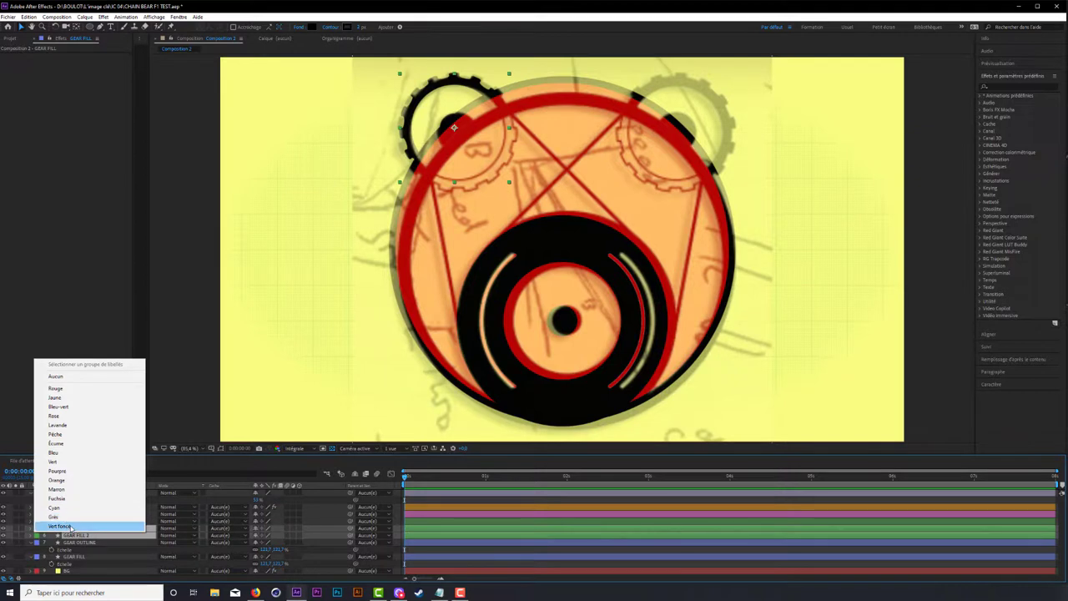
{"action": "left_click", "coordinate": [79, 523]}
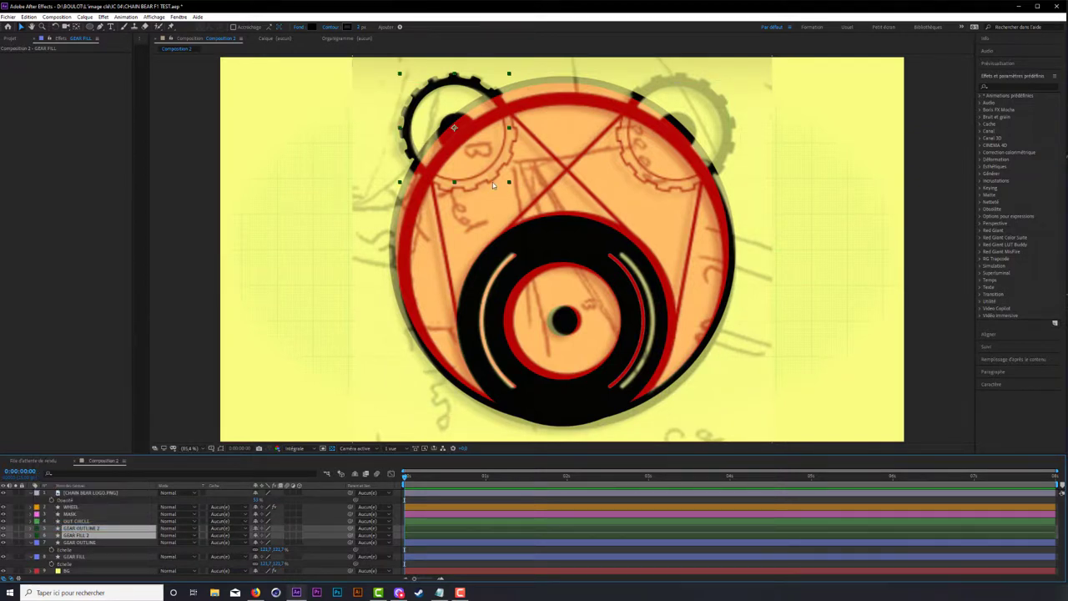
Step: Move the duplicated gear outline and fill horizontally onto the reference logo's right ear gear
{"action": "key", "text": "shift+Right"}
{"action": "key", "text": "shift+Right"}
{"action": "key", "text": "shift+Right"}
{"action": "key", "text": "shift+Right"}
{"action": "key", "text": "shift+Right"}
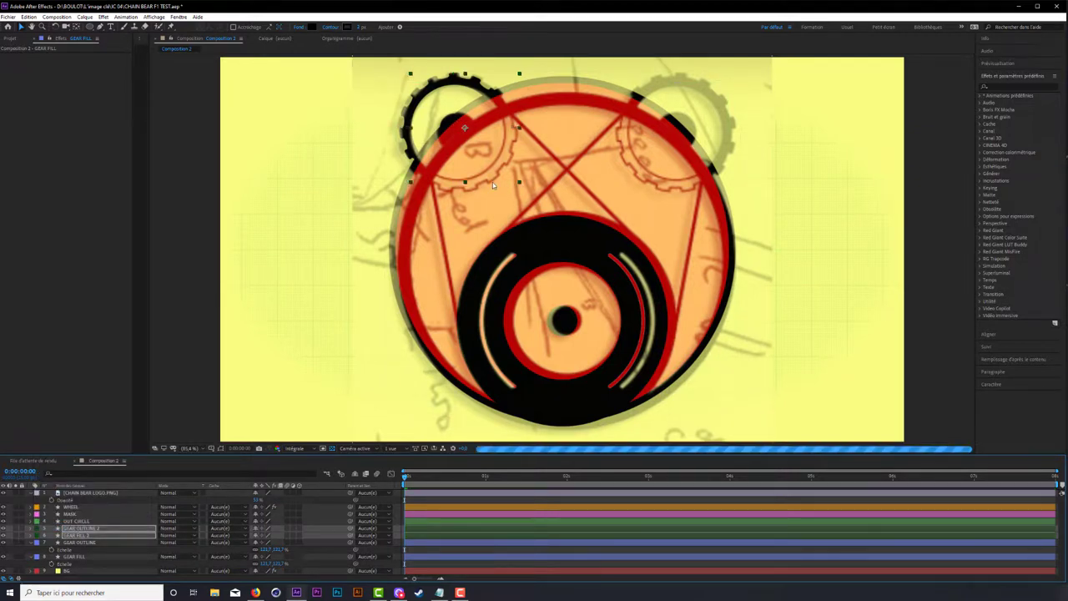
{"action": "key", "text": "shift+Right"}
{"action": "key", "text": "shift+Right"}
{"action": "key", "text": "shift+Right"}
{"action": "key", "text": "shift+Right"}
{"action": "key", "text": "shift+Right"}
{"action": "key", "text": "shift+Right"}
{"action": "key", "text": "shift+Right"}
{"action": "key", "text": "shift+Right"}
{"action": "key", "text": "shift+Right"}
{"action": "key", "text": "shift+Right"}
{"action": "key", "text": "shift+Right"}
{"action": "key", "text": "shift+Right"}
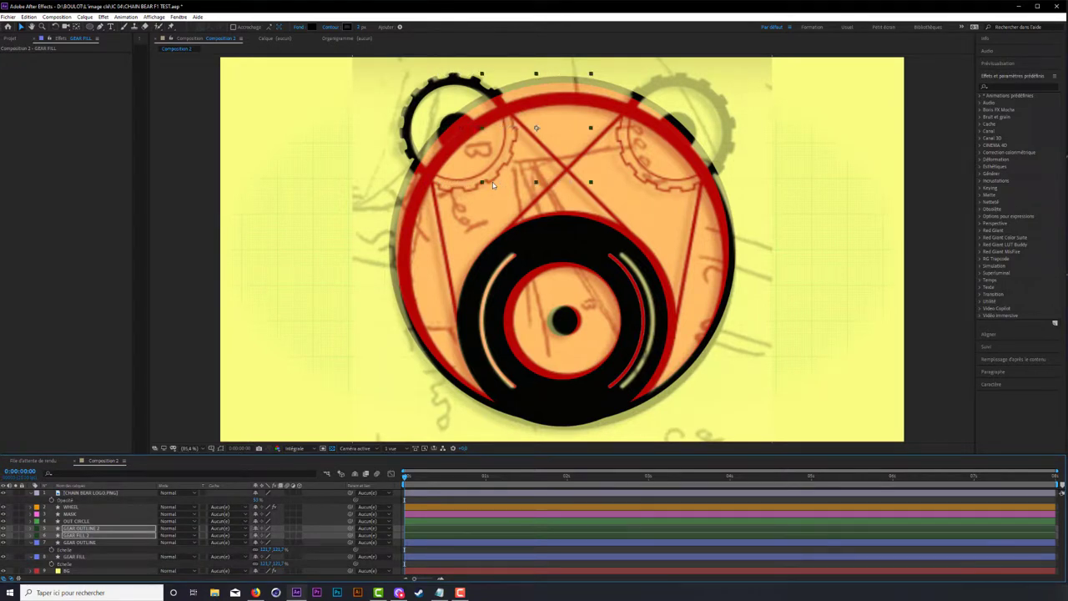
{"action": "key", "text": "shift+Right"}
{"action": "key", "text": "shift+Right"}
{"action": "key", "text": "shift+Right"}
{"action": "key", "text": "shift+Right"}
{"action": "key", "text": "shift+Right"}
{"action": "key", "text": "shift+Right"}
{"action": "key", "text": "shift+Right"}
{"action": "key", "text": "shift+Right"}
{"action": "key", "text": "shift+Right"}
{"action": "key", "text": "shift+Right"}
{"action": "key", "text": "shift+Right"}
{"action": "key", "text": "shift+Right"}
{"action": "key", "text": "shift+Right"}
{"action": "key", "text": "shift+Right"}
{"action": "key", "text": "shift+Right"}
{"action": "key", "text": "shift+Right"}
{"action": "key", "text": "shift+Right"}
{"action": "key", "text": "shift+Right"}
{"action": "key", "text": "shift+Right"}
{"action": "key", "text": "shift+Right"}
{"action": "key", "text": "shift+Right"}
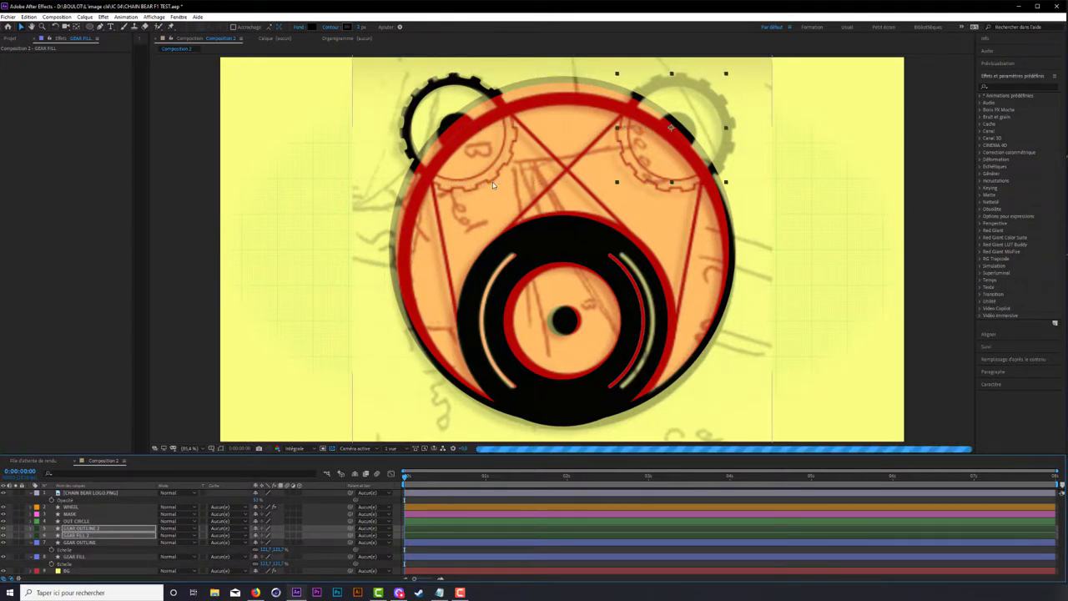
{"action": "key", "text": "shift+Right"}
{"action": "key", "text": "shift+Right"}
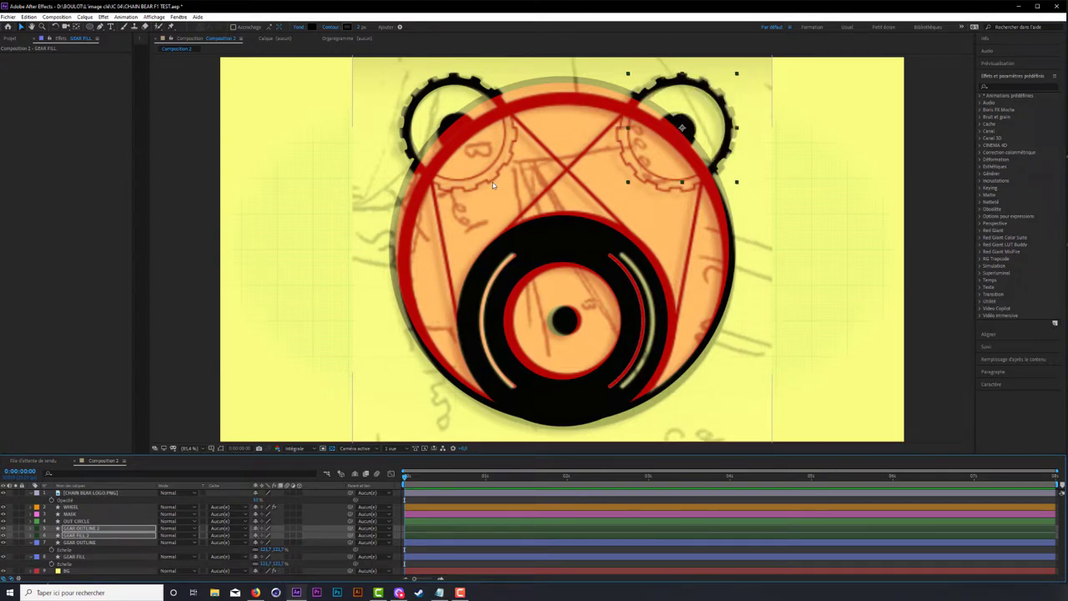
{"action": "key", "text": "shift+Left"}
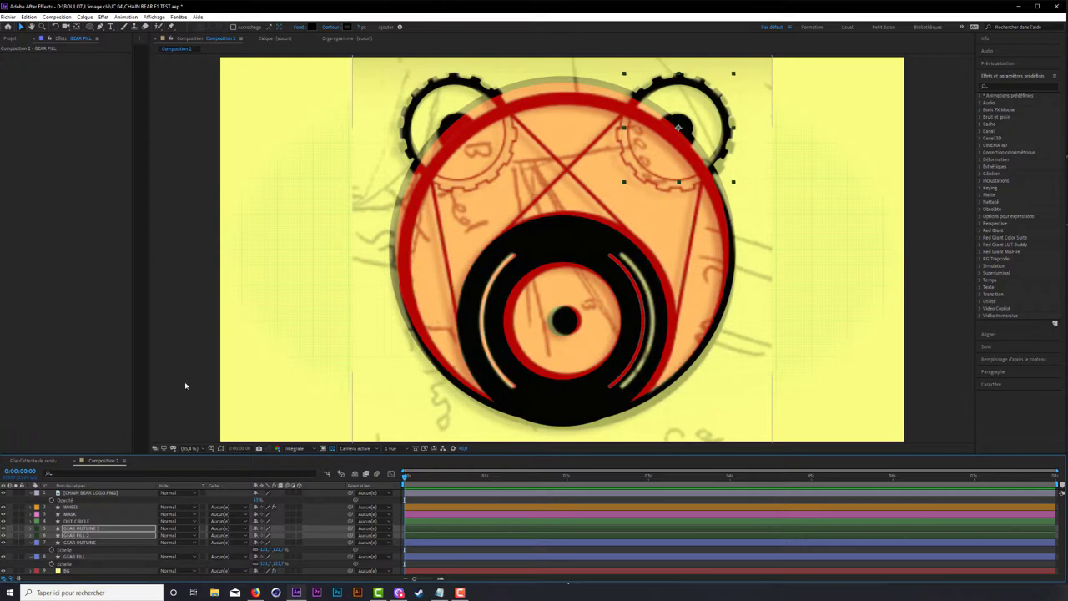
Step: Collapse the open layer properties and hide the CHAIN BEAR LOGO.PNG layer
{"action": "left_click", "coordinate": [30, 493]}
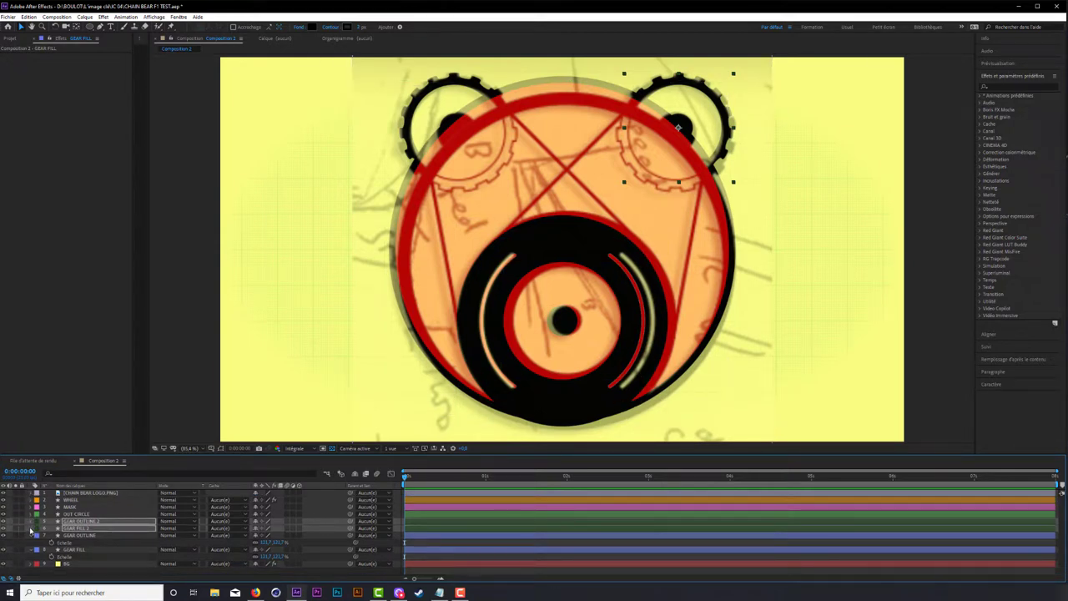
{"action": "left_click", "coordinate": [30, 535]}
{"action": "left_click", "coordinate": [30, 543]}
{"action": "left_click", "coordinate": [34, 554]}
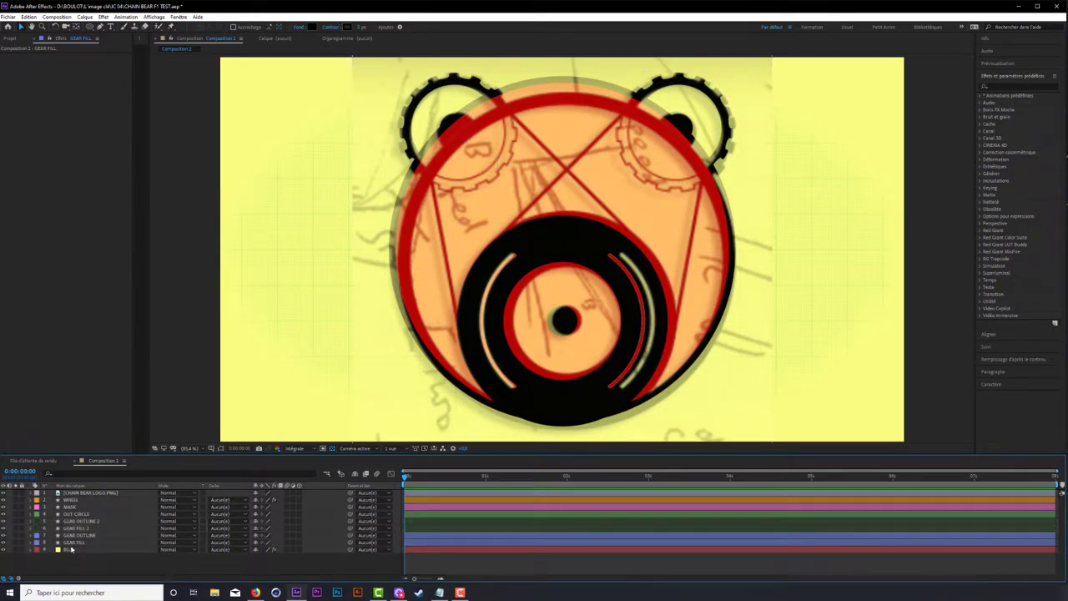
{"action": "left_click", "coordinate": [70, 493]}
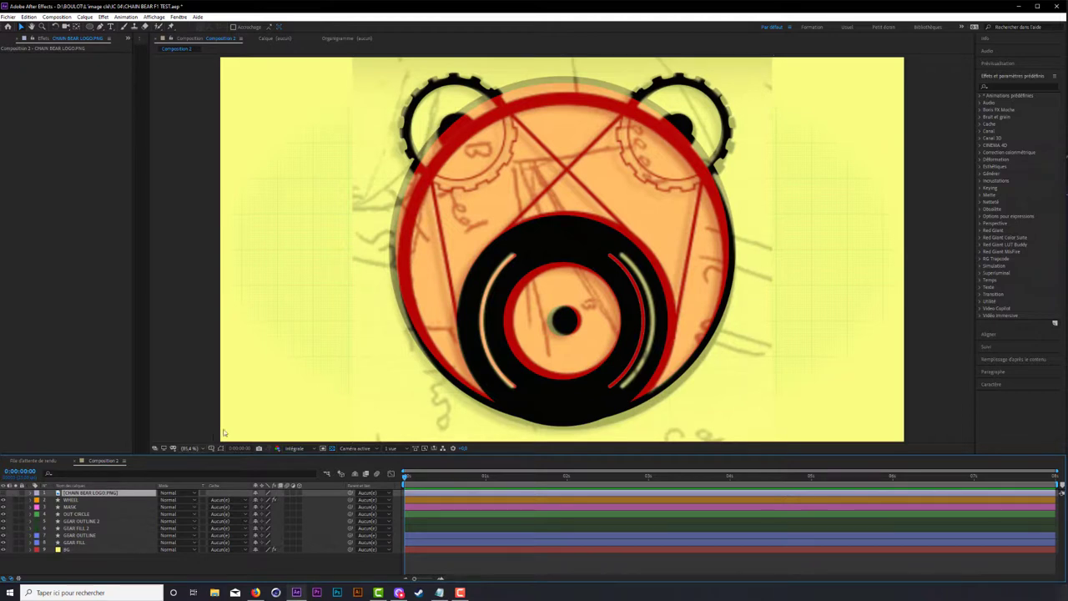
{"action": "left_click", "coordinate": [3, 494]}
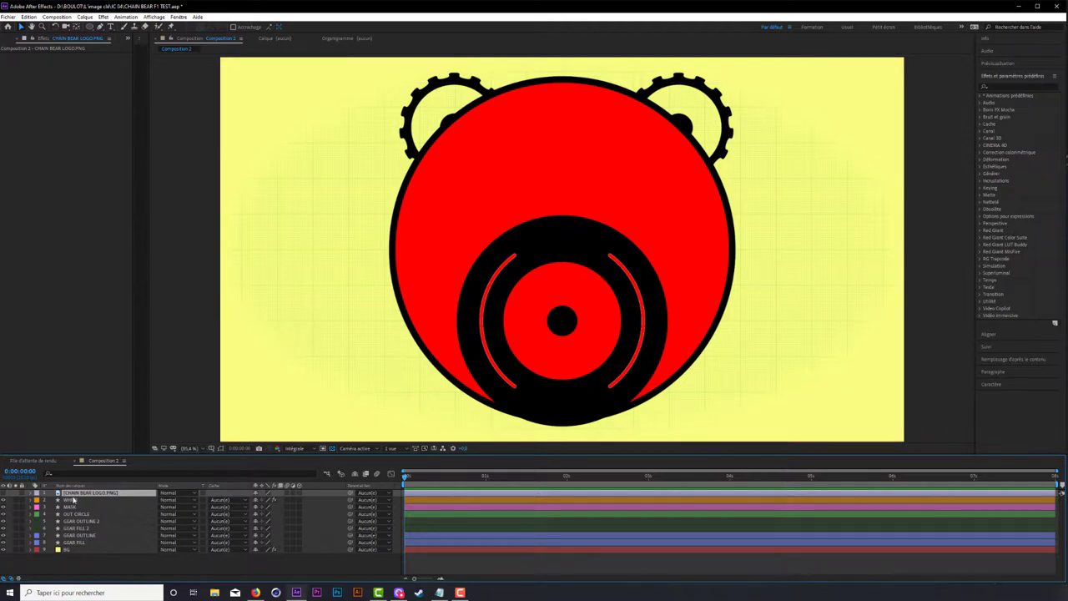
{"action": "left_click", "coordinate": [29, 507]}
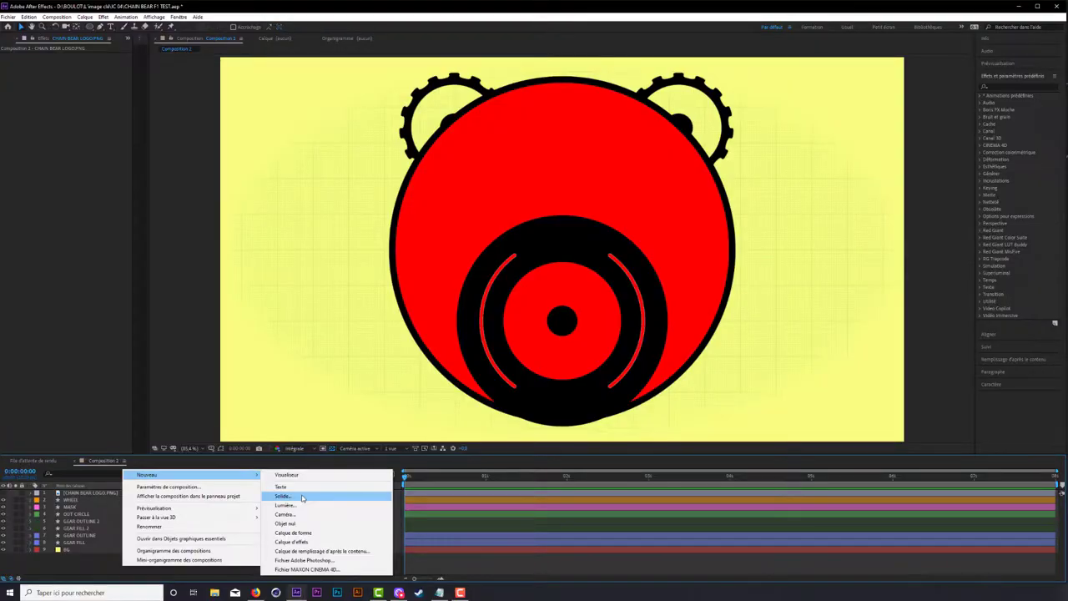
Step: Create a bright green solid the size of the composition and lower its opacity so the logo underneath shows through
{"action": "left_click", "coordinate": [317, 494]}
{"action": "left_click", "coordinate": [672, 345]}
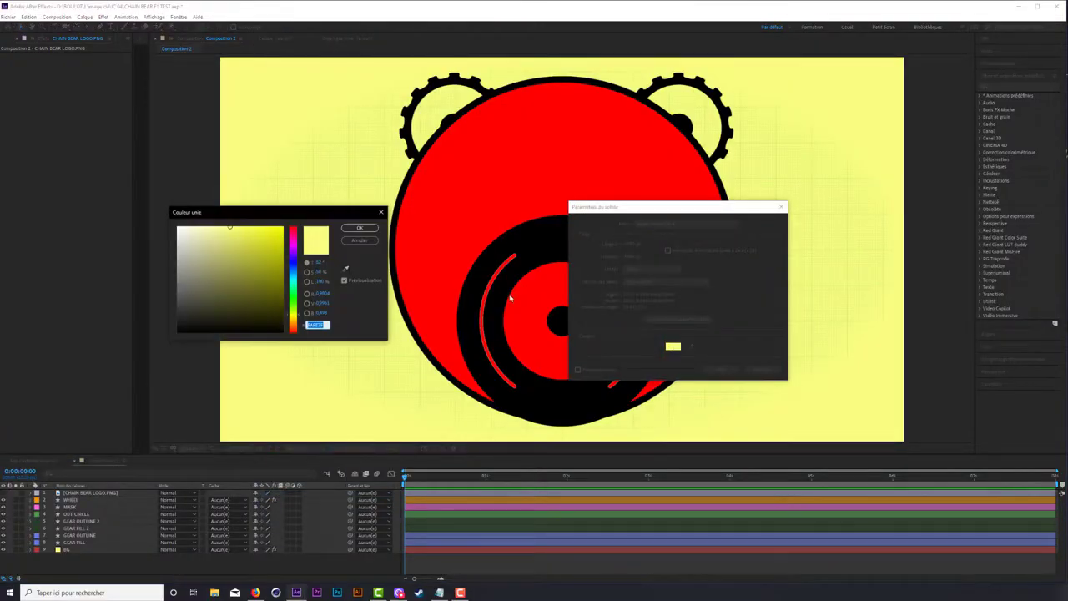
{"action": "type", "text": "3EC121"}
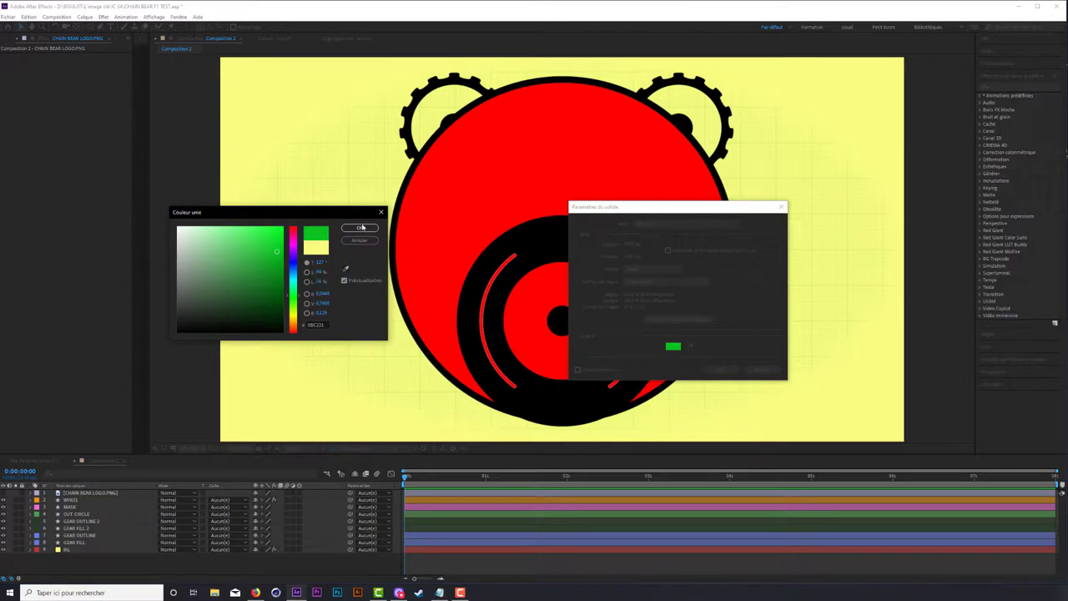
{"action": "left_click", "coordinate": [360, 228]}
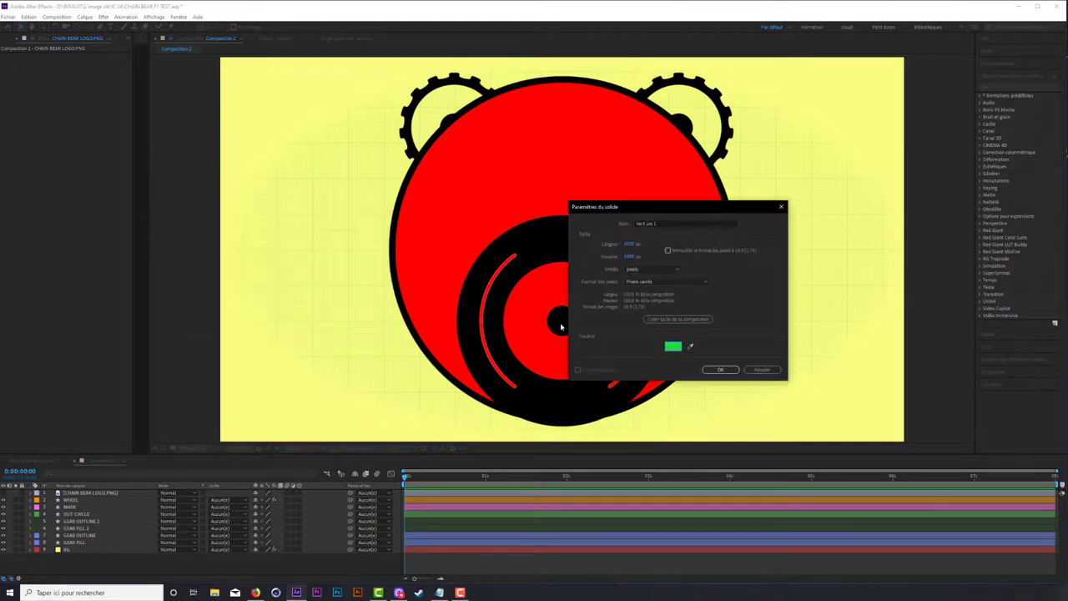
{"action": "left_click", "coordinate": [723, 369]}
{"action": "key", "text": "t"}
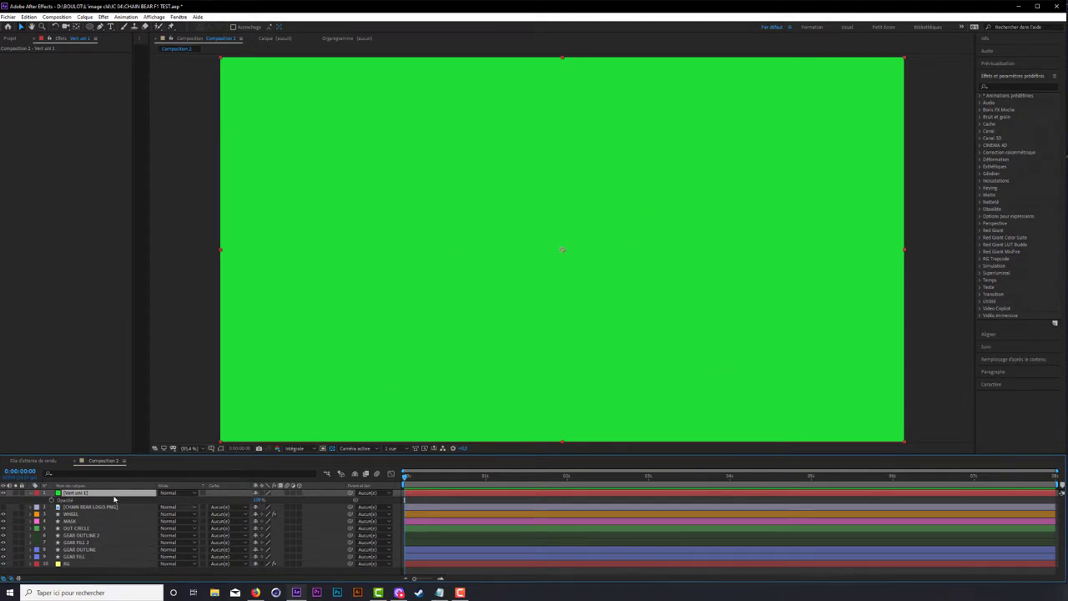
{"action": "left_click_drag", "start_coordinate": [258, 500], "coordinate": [229, 503]}
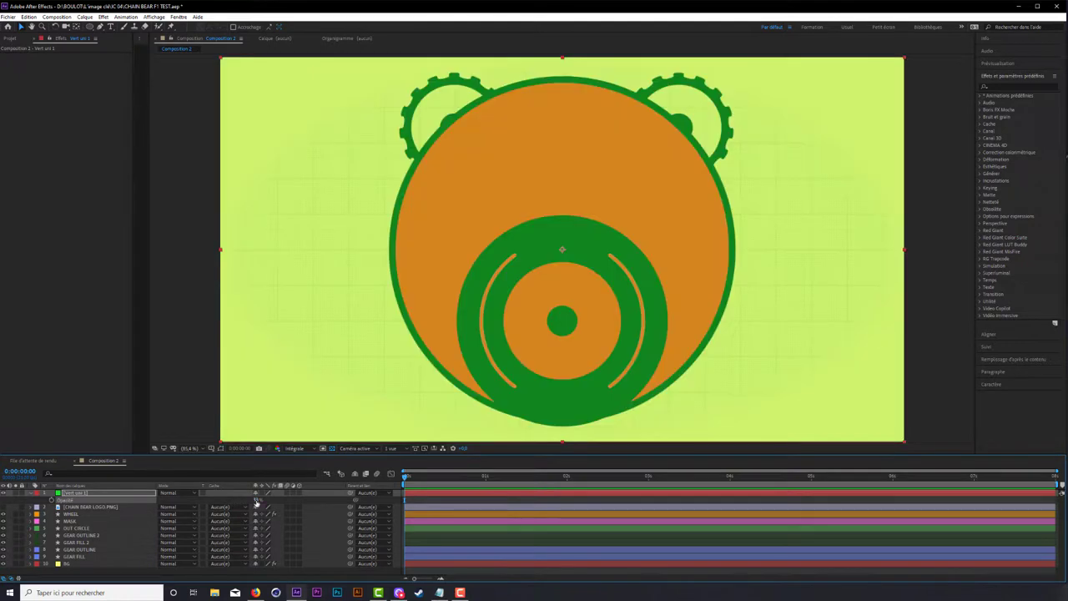
{"action": "left_click", "coordinate": [99, 27]}
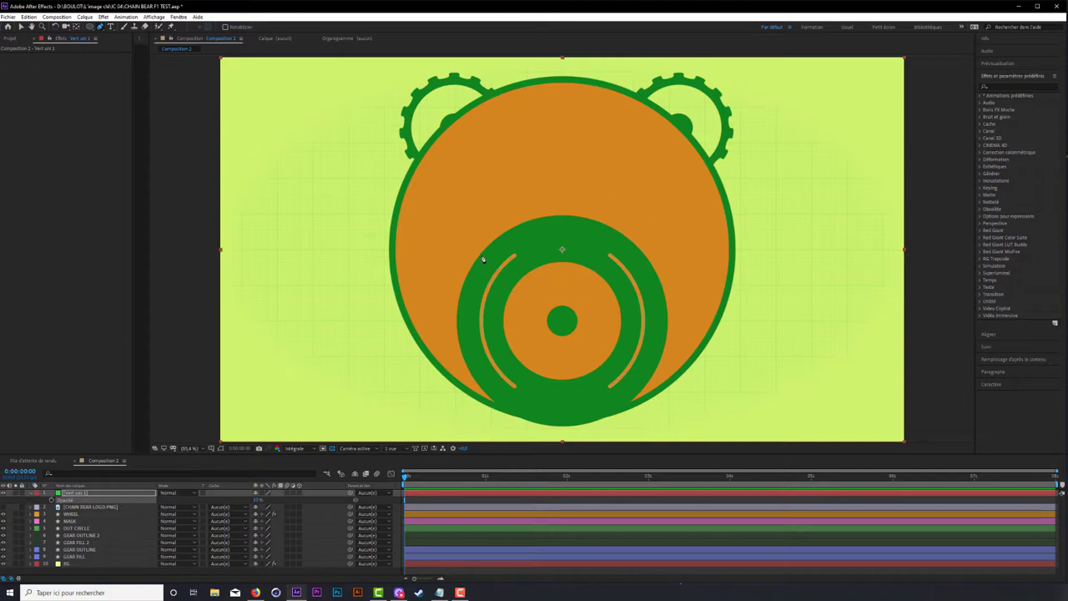
{"action": "left_click", "coordinate": [482, 256]}
{"action": "left_click", "coordinate": [636, 97]}
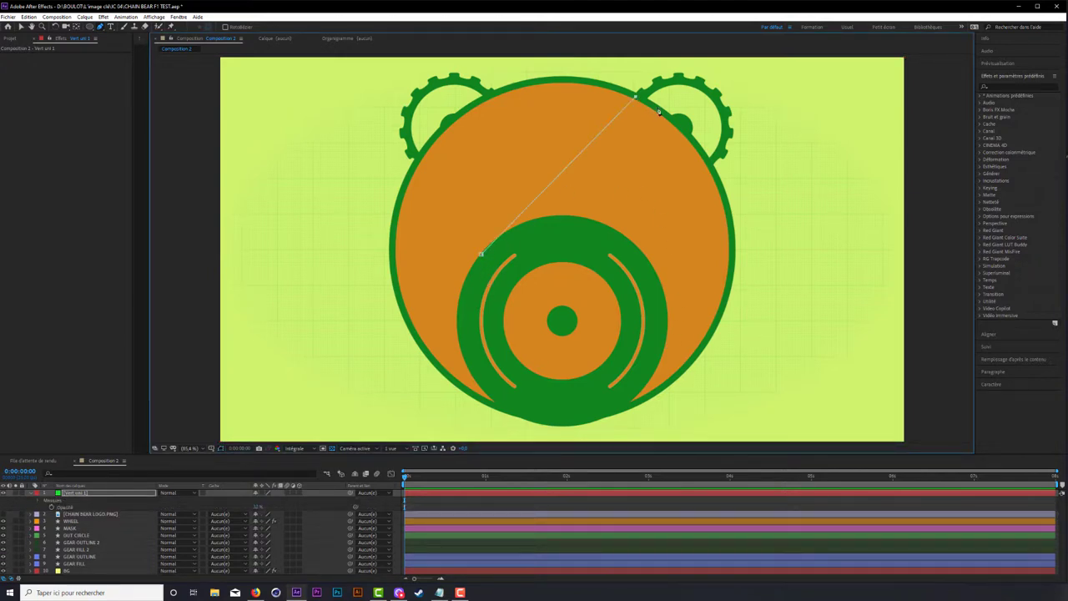
{"action": "left_click", "coordinate": [676, 125]}
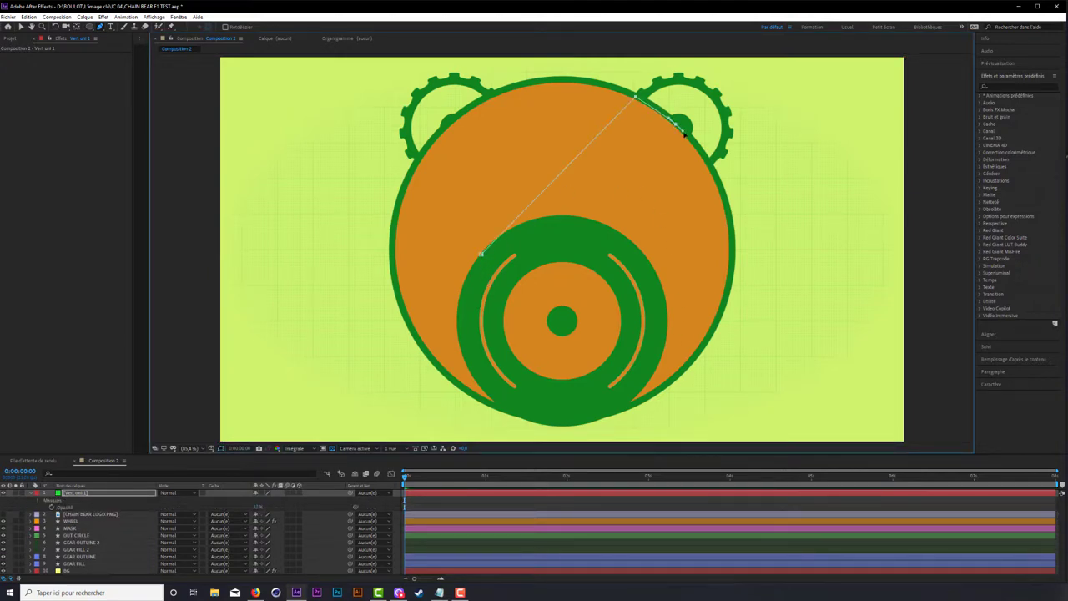
{"action": "left_click", "coordinate": [712, 166]}
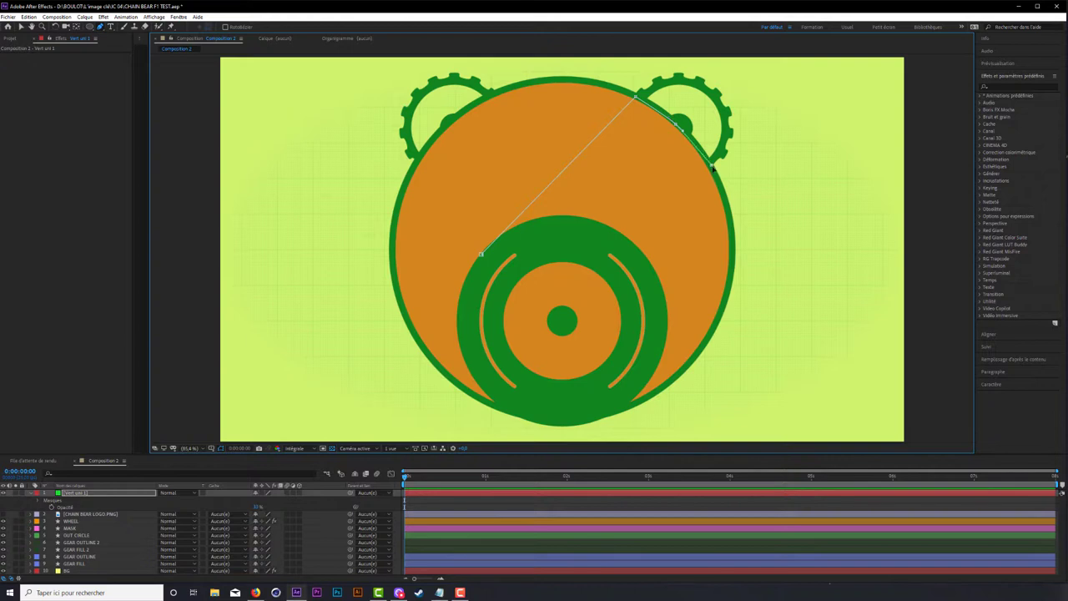
{"action": "left_click", "coordinate": [645, 384]}
Step: Show the CHAIN BEAR LOGO.PNG reference layer under the green solid
{"action": "left_click", "coordinate": [4, 514]}
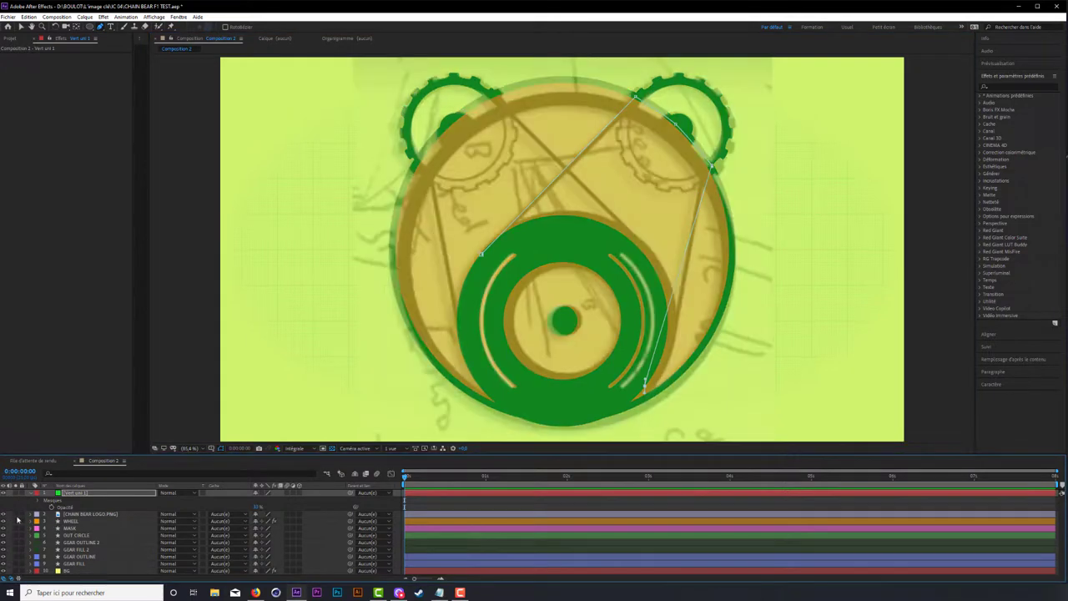
{"action": "key", "text": "ctrl+z"}
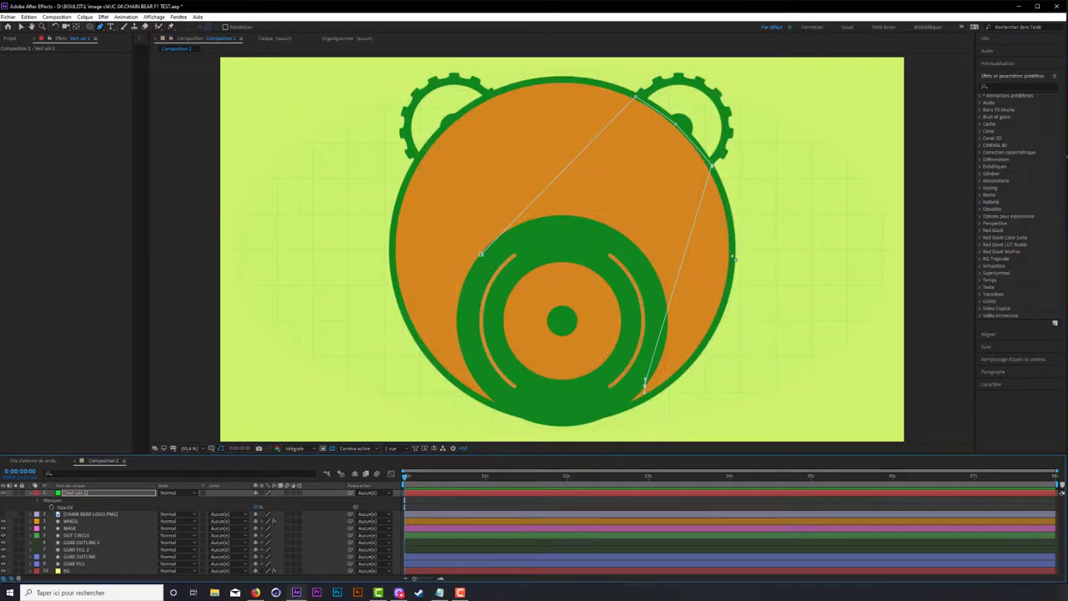
{"action": "left_click", "coordinate": [3, 515]}
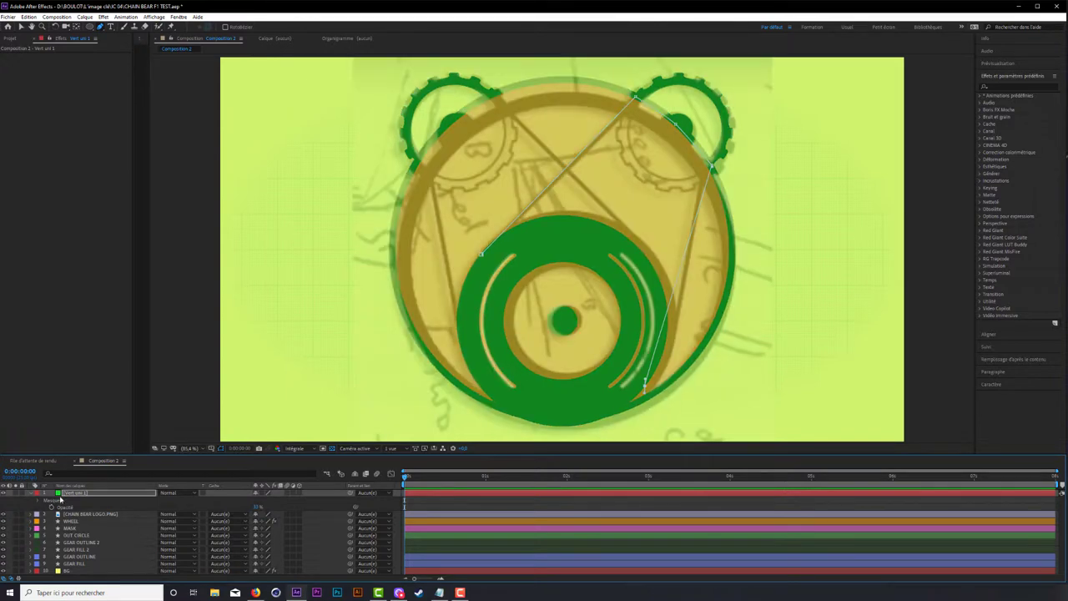
Step: Delete the unfinished mask from the green solid
{"action": "left_click", "coordinate": [36, 500]}
{"action": "left_click", "coordinate": [51, 506]}
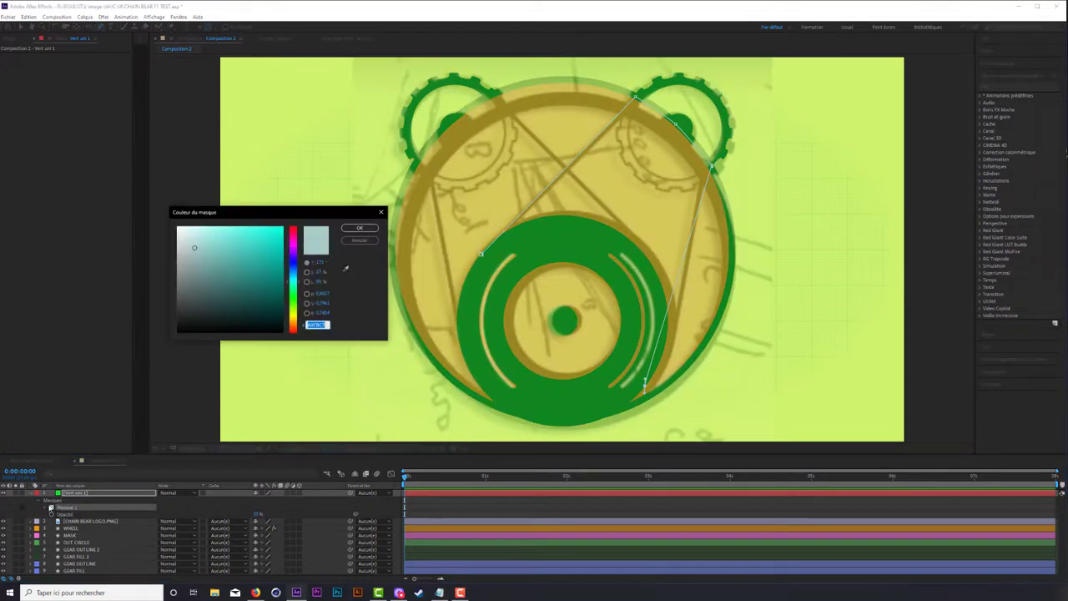
{"action": "left_click", "coordinate": [380, 212]}
{"action": "key", "text": "Delete"}
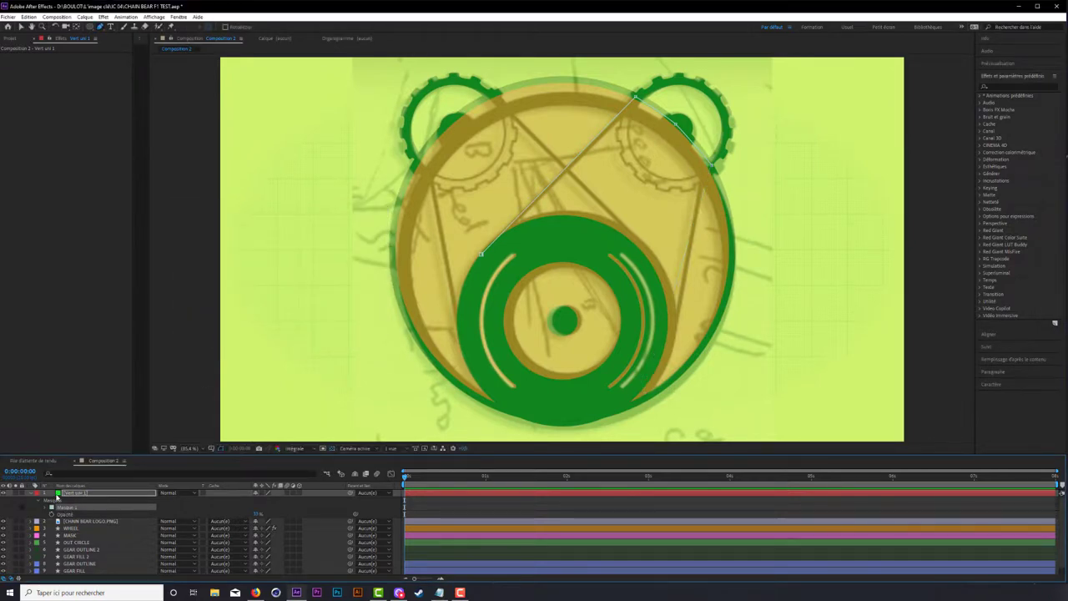
{"action": "key", "text": "Delete"}
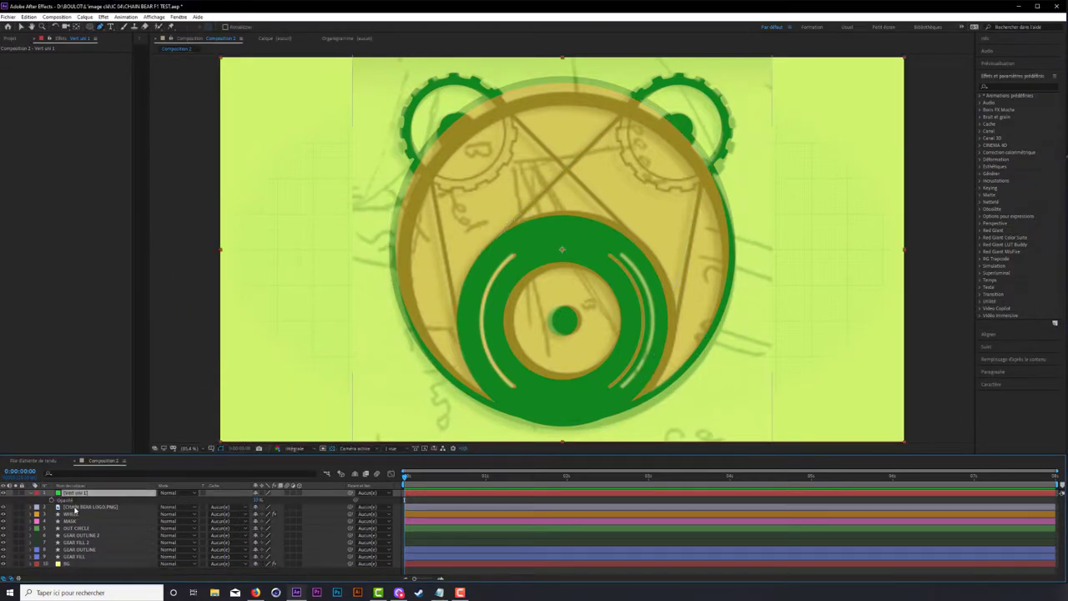
Step: Start a Pen mask on the green solid from the wheel's upper-left edge to the right gear, curving along the outer circle
{"action": "left_click", "coordinate": [486, 249]}
{"action": "left_click", "coordinate": [627, 111]}
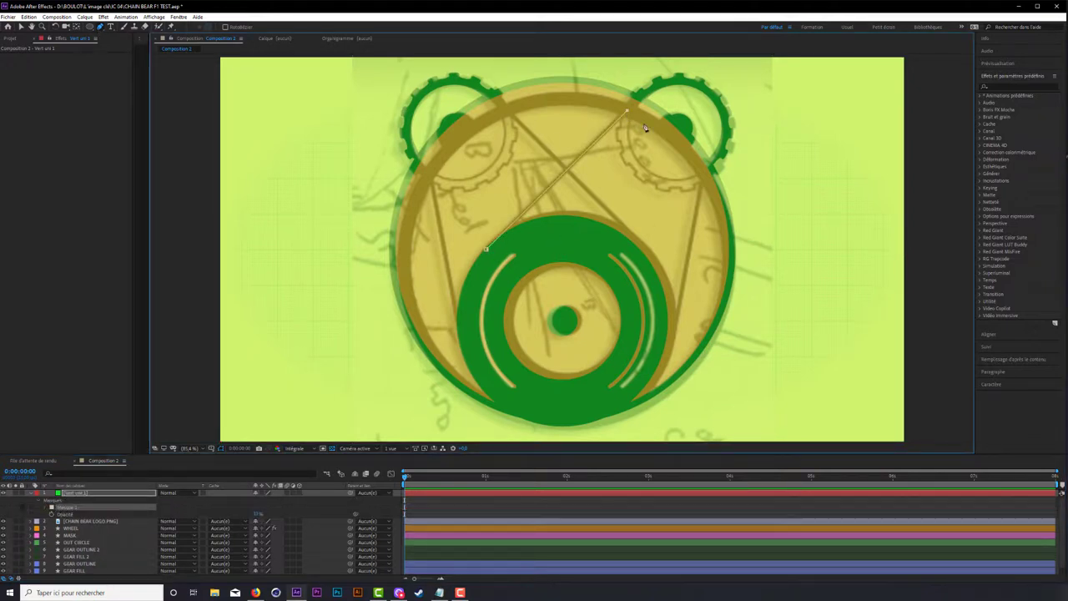
{"action": "left_click_drag", "start_coordinate": [672, 136], "coordinate": [682, 146]}
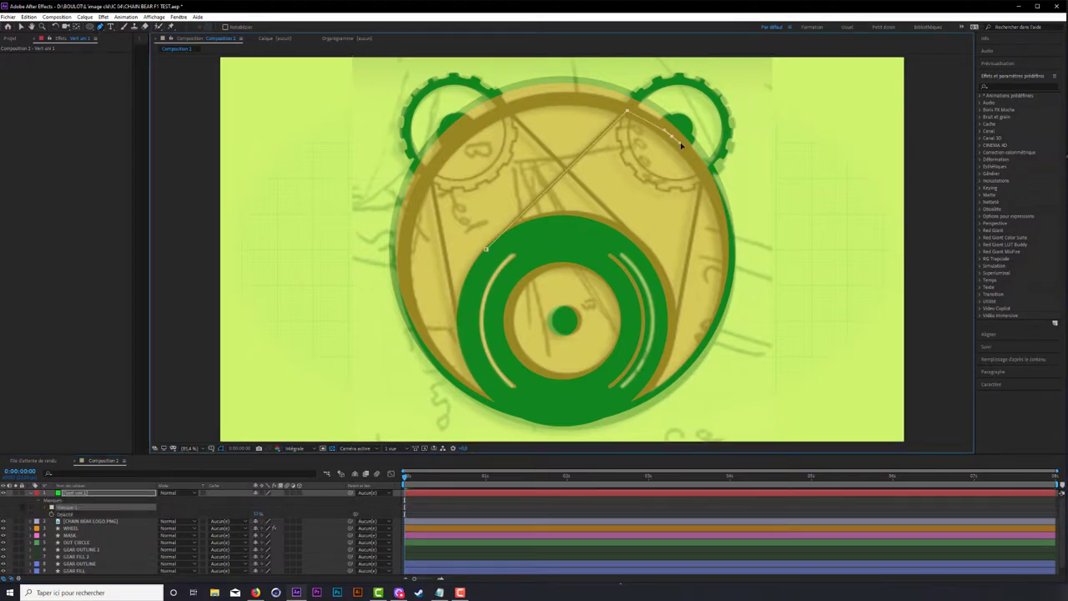
{"action": "left_click", "coordinate": [701, 171]}
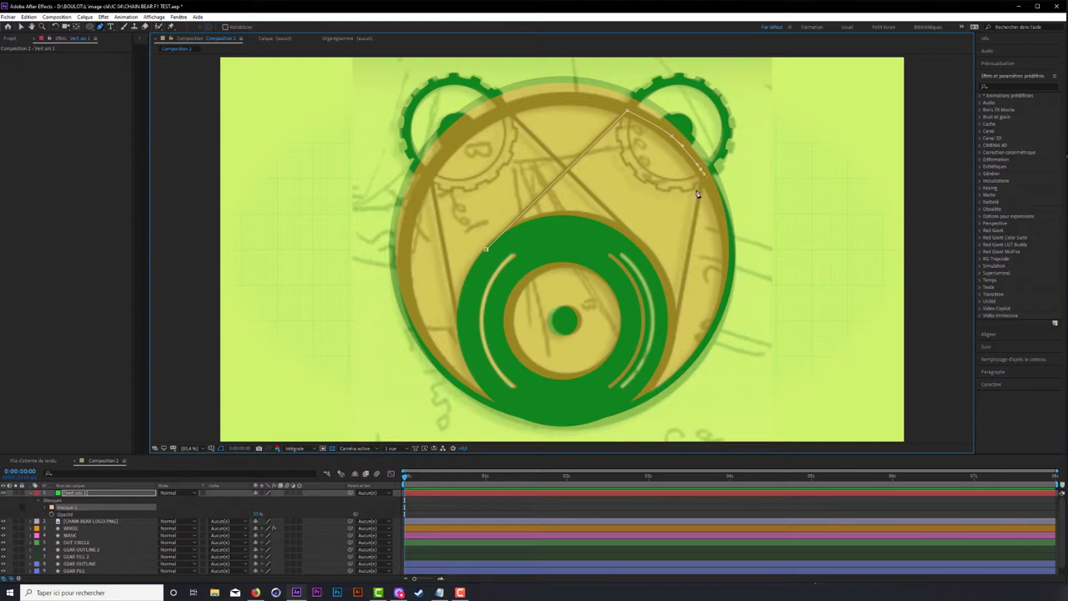
{"action": "double_click", "coordinate": [656, 366]}
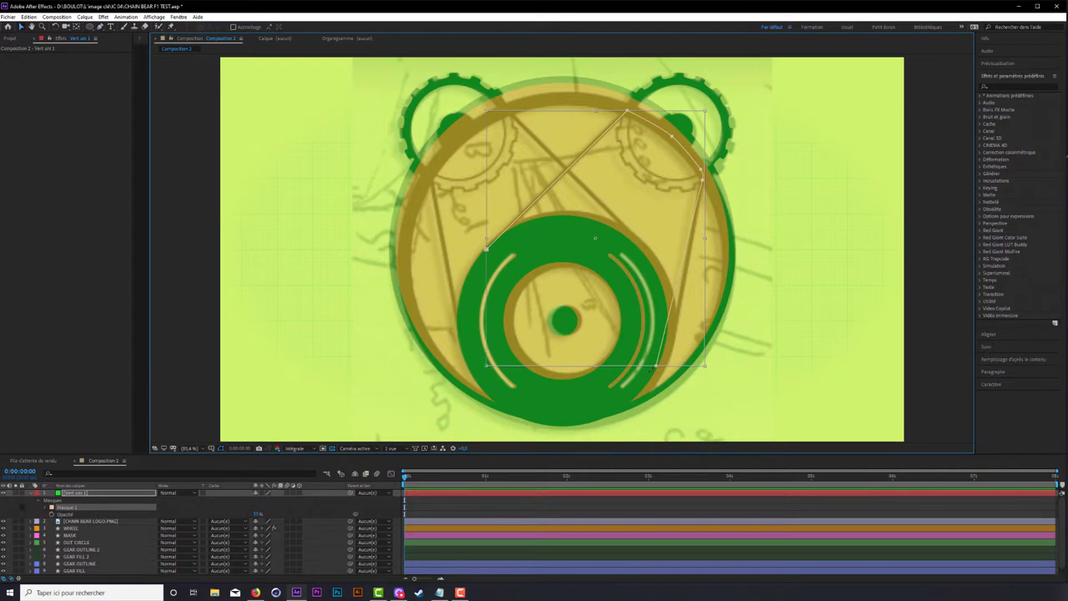
{"action": "left_click", "coordinate": [625, 388]}
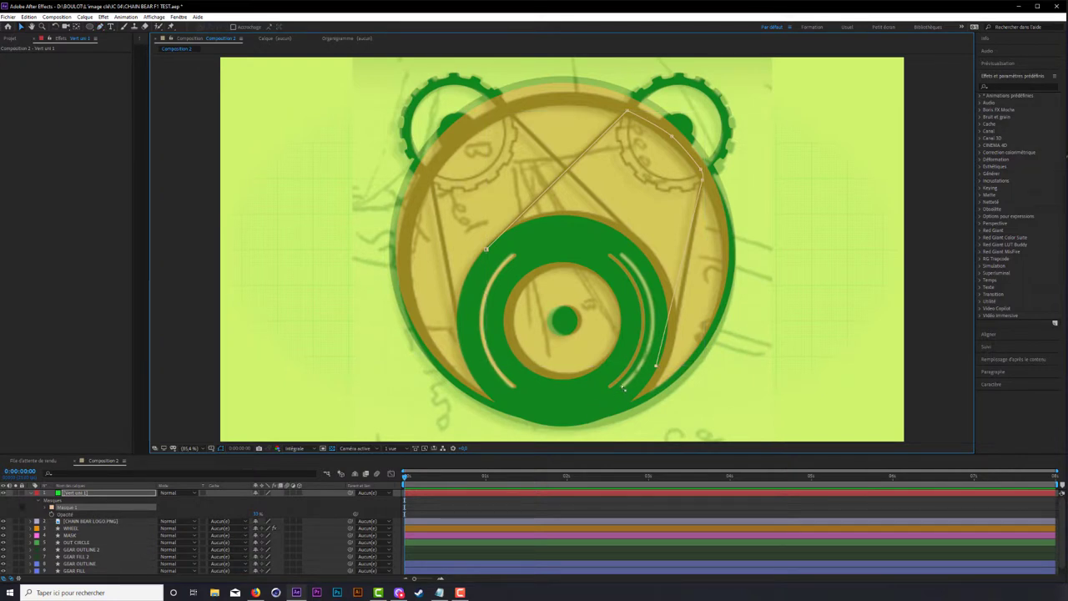
{"action": "left_click", "coordinate": [558, 415]}
{"action": "key", "text": "ctrl+z"}
{"action": "key", "text": "ctrl+z"}
Step: Continue the mask down the right chain line, curve it around the bottom of the wheel and close it at its first point
{"action": "left_click", "coordinate": [99, 27]}
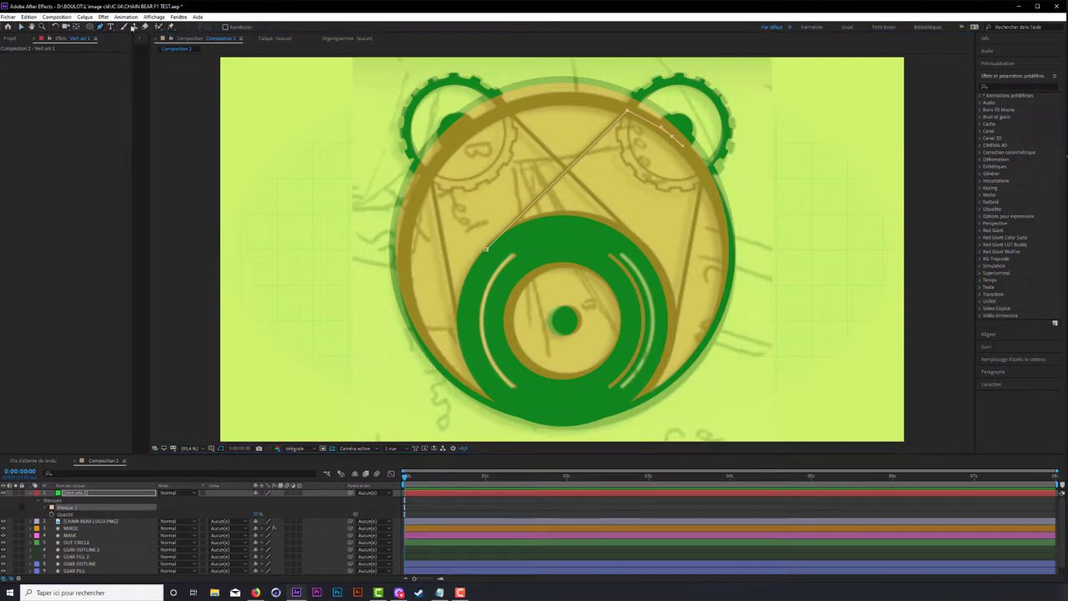
{"action": "left_click", "coordinate": [703, 171]}
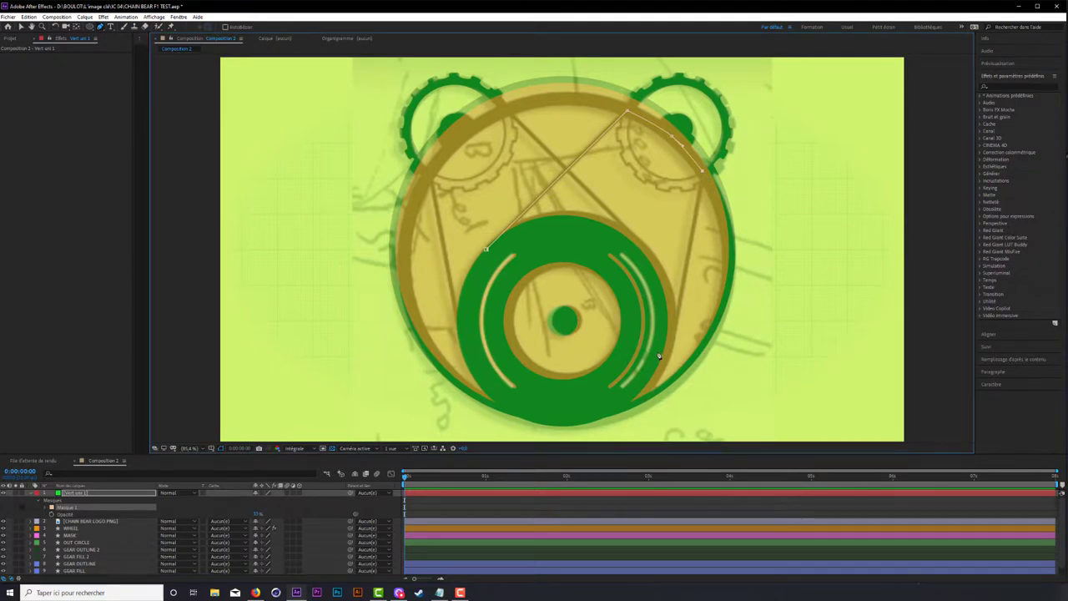
{"action": "left_click_drag", "start_coordinate": [655, 360], "coordinate": [652, 372]}
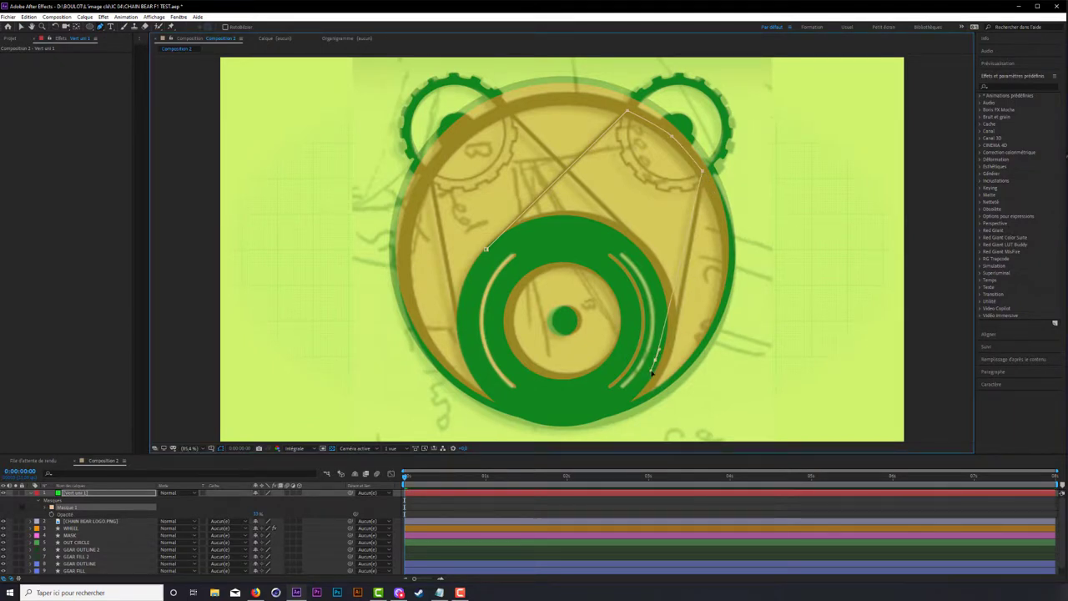
{"action": "left_click_drag", "start_coordinate": [494, 392], "coordinate": [452, 332]}
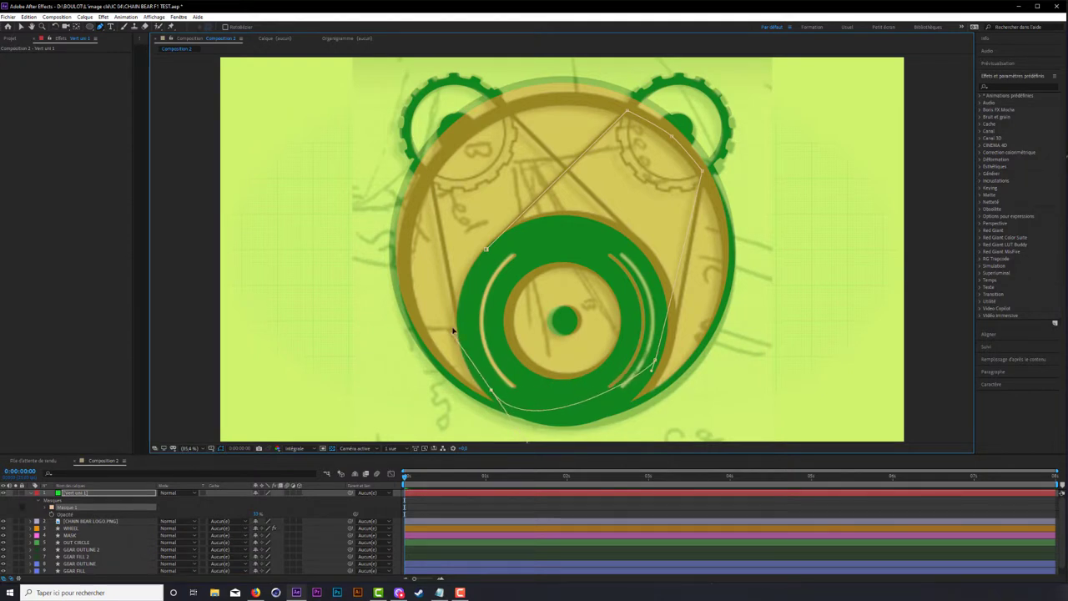
{"action": "left_click", "coordinate": [486, 249]}
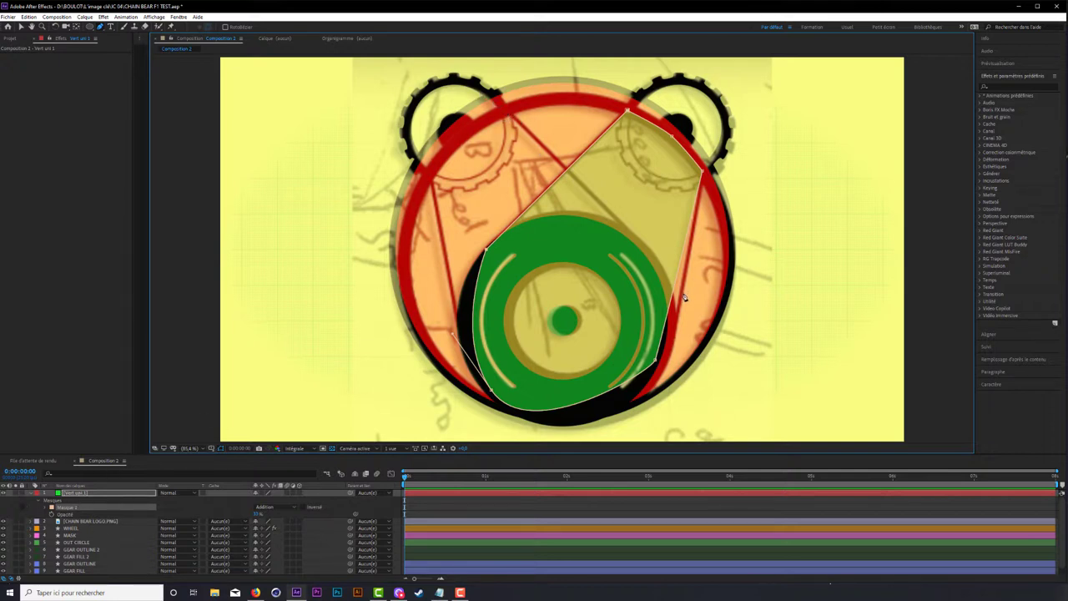
Step: Draw a second closed mask from the wheel's upper-right edge to the left gear, down the left chain line and around the wheel
{"action": "left_click", "coordinate": [644, 263]}
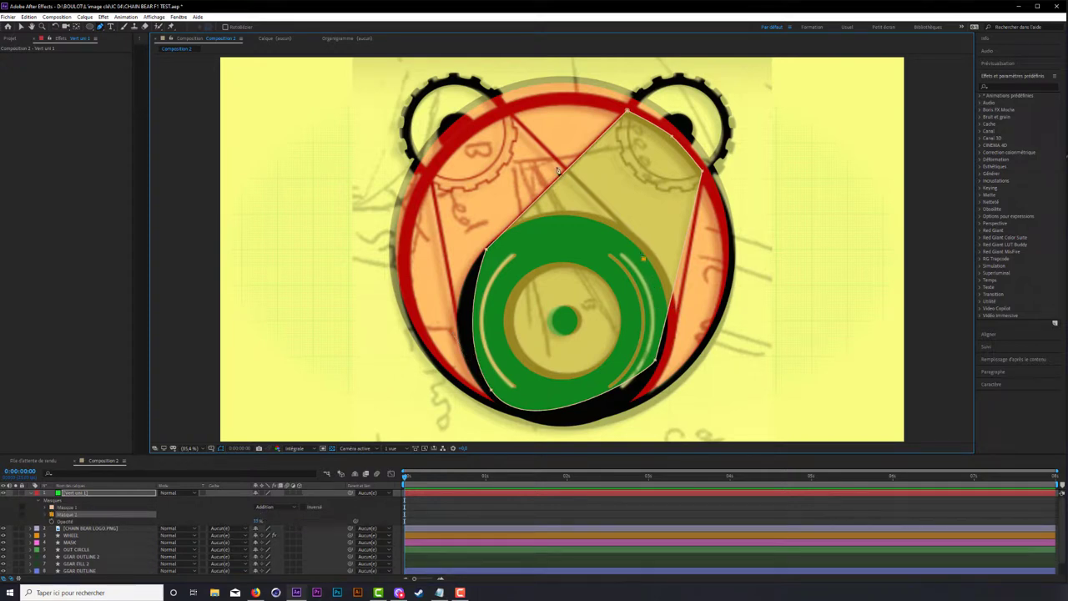
{"action": "left_click", "coordinate": [508, 109]}
{"action": "left_click", "coordinate": [485, 375]}
{"action": "left_click_drag", "start_coordinate": [572, 416], "coordinate": [631, 392]}
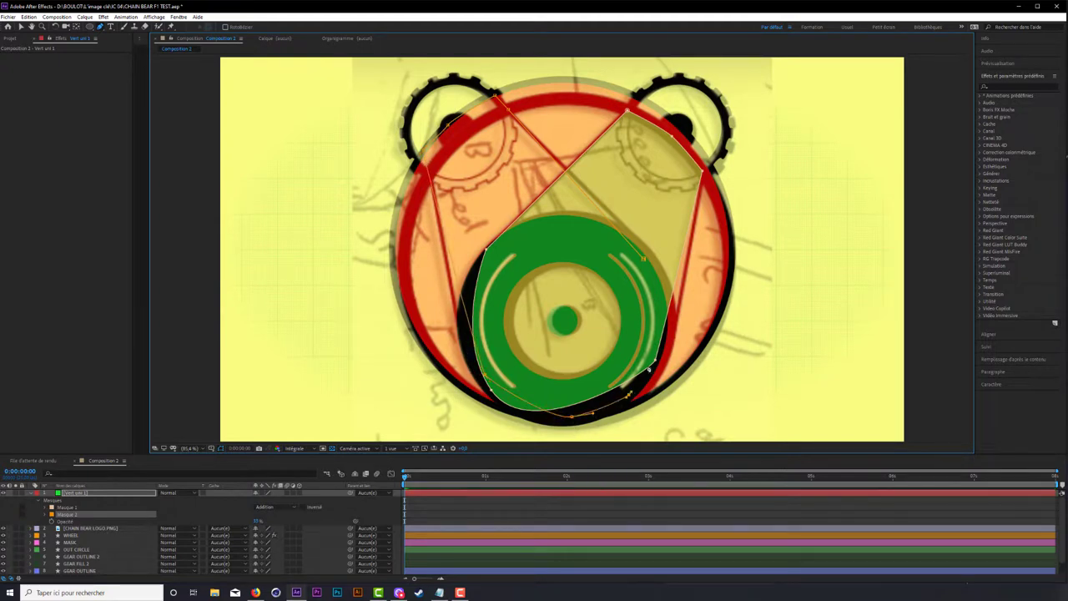
{"action": "left_click_drag", "start_coordinate": [654, 334], "coordinate": [656, 322]}
{"action": "left_click_drag", "start_coordinate": [651, 273], "coordinate": [648, 266]}
{"action": "left_click", "coordinate": [643, 259]}
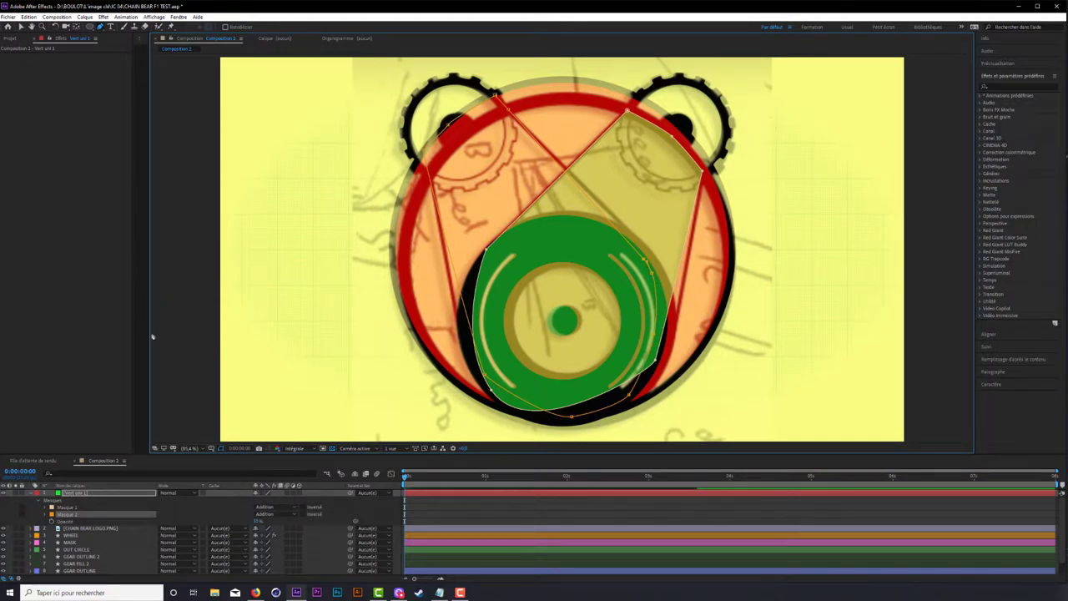
Step: Set the green solid's opacity to 100% and select the second mask's point at the wheel's lower left
{"action": "key", "text": "u"}
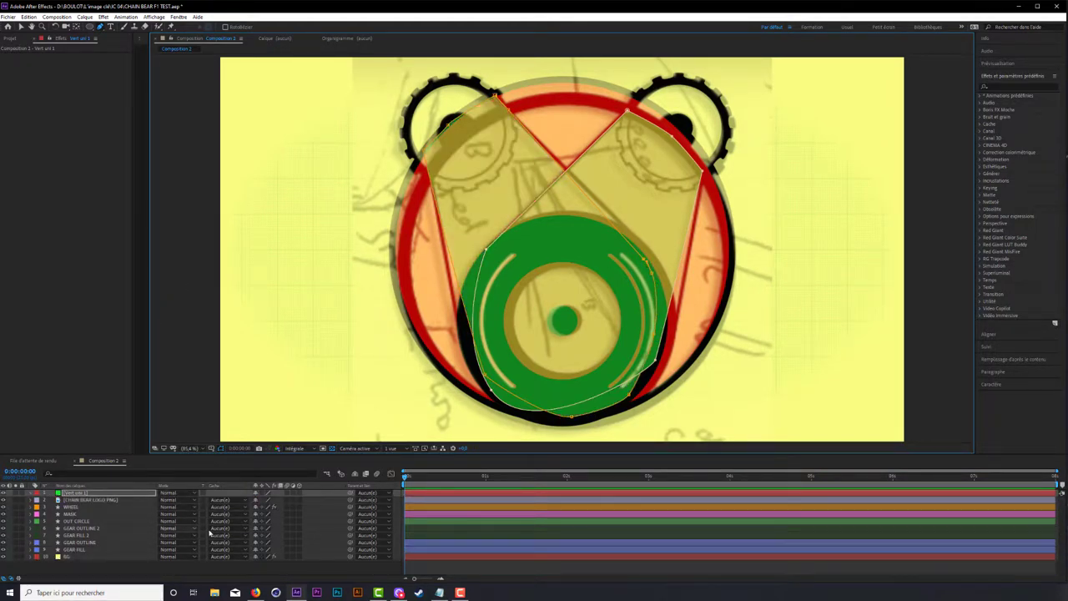
{"action": "key", "text": "t"}
{"action": "key", "text": "ctrl+a"}
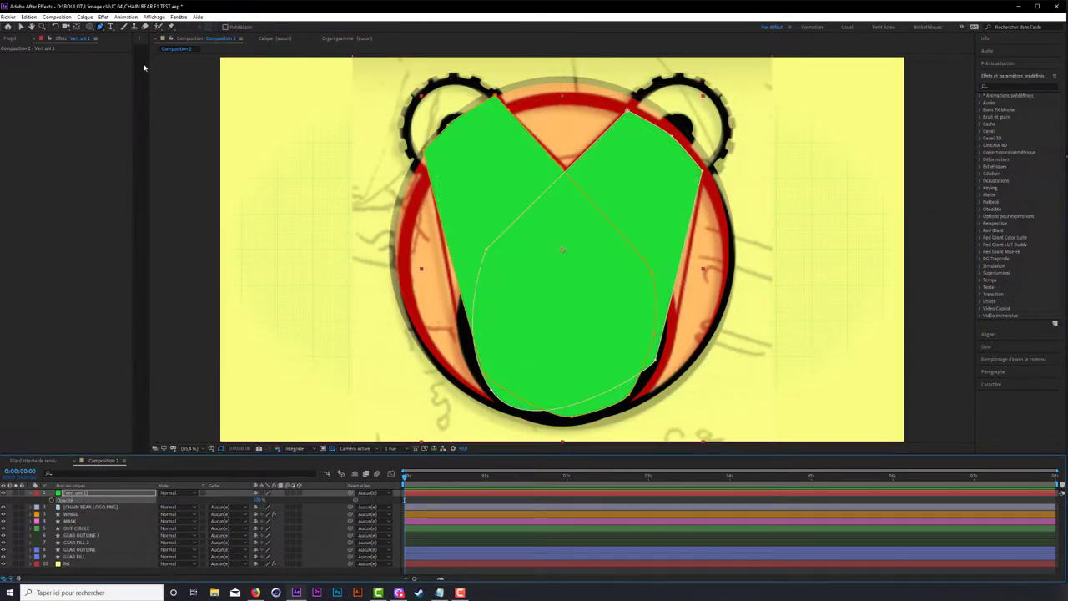
{"action": "key", "text": "v"}
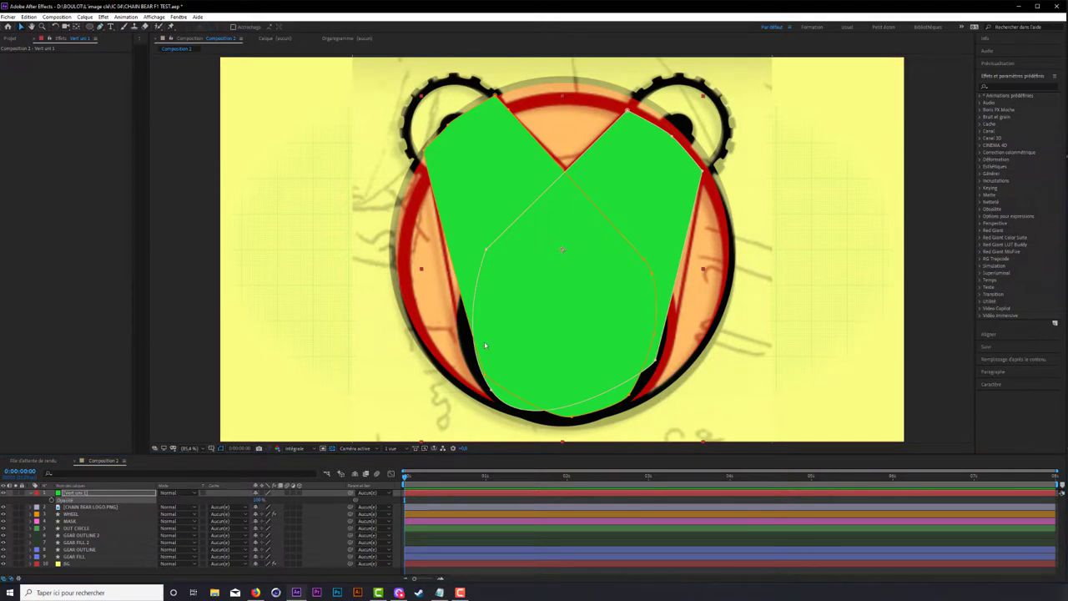
{"action": "left_click", "coordinate": [484, 376]}
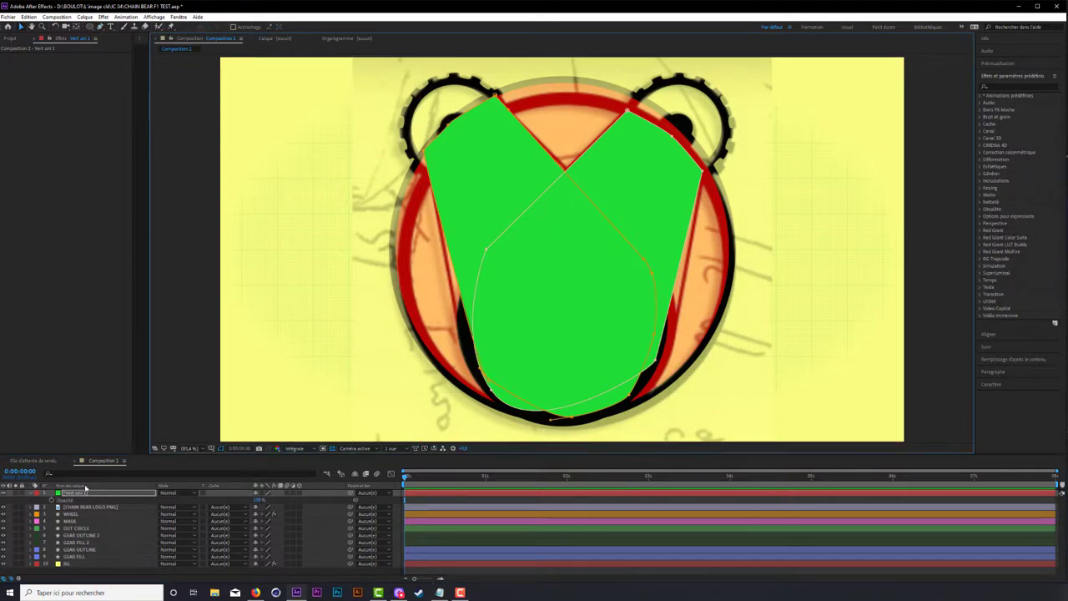
Step: Hide the CHAIN BEAR LOGO.PNG layer and move the green solid between GEAR FILL and BG in the stack
{"action": "left_click", "coordinate": [5, 507]}
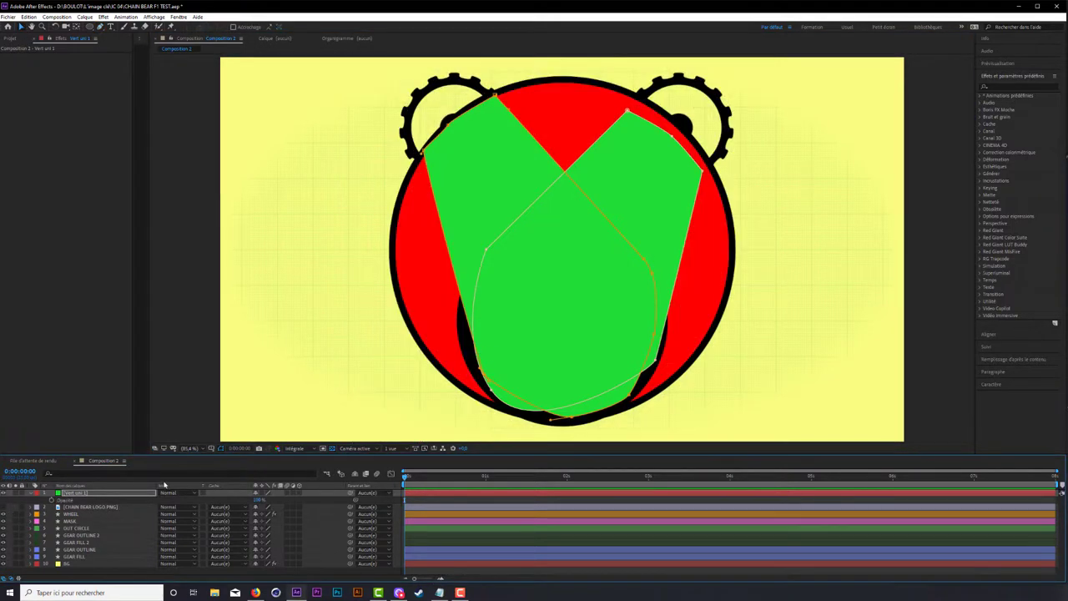
{"action": "left_click_drag", "start_coordinate": [104, 496], "coordinate": [133, 560]}
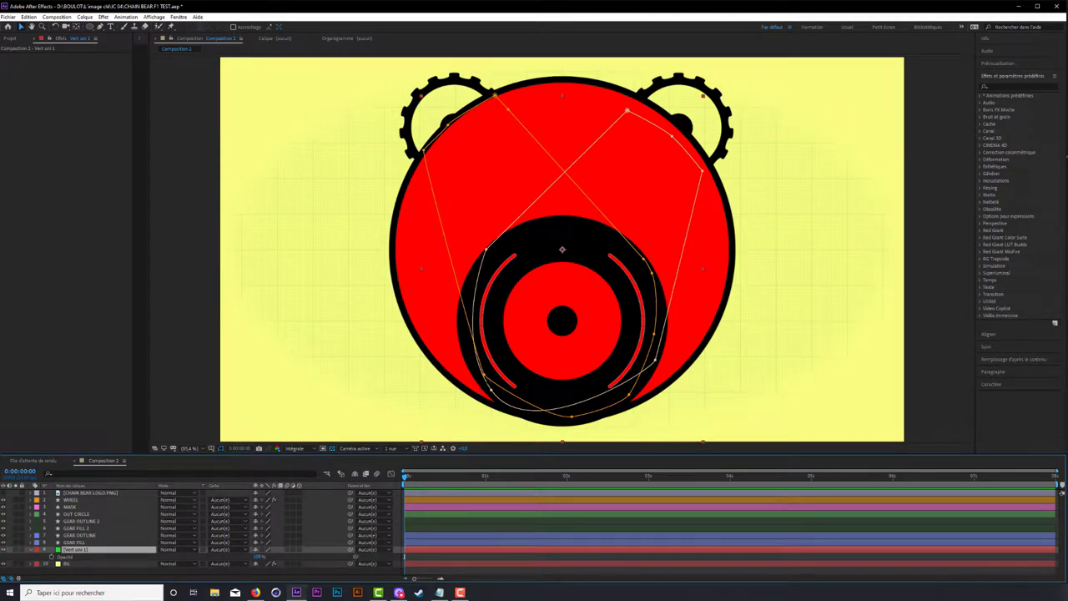
Step: Reshape both masks at the wheel's lower left so their curves follow the wheel's outer edge
{"action": "left_click", "coordinate": [492, 389]}
{"action": "left_click_drag", "start_coordinate": [462, 344], "coordinate": [424, 327]}
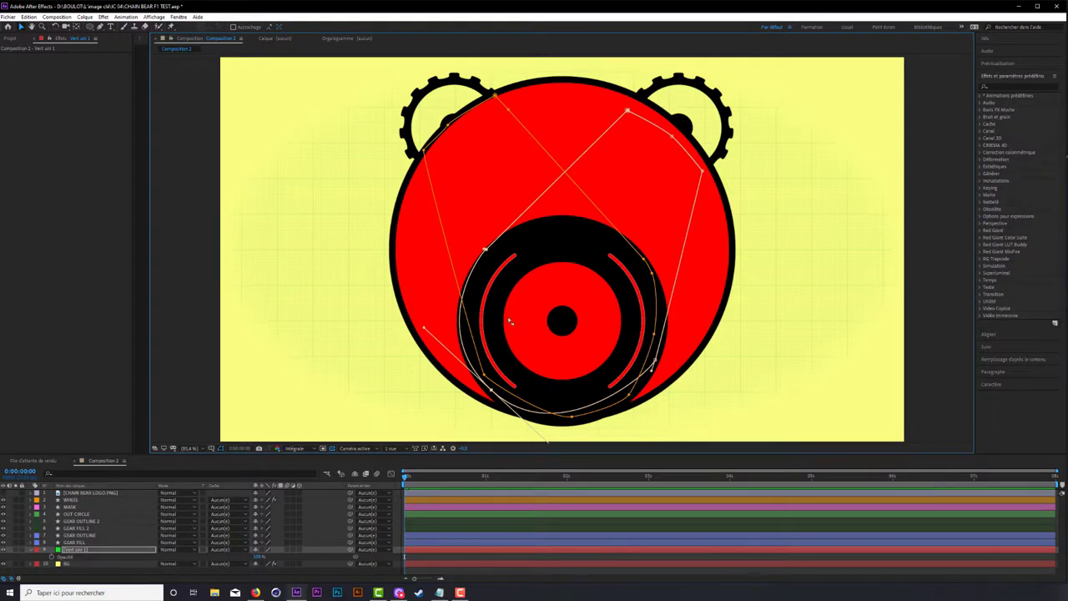
{"action": "left_click_drag", "start_coordinate": [424, 329], "coordinate": [435, 337]}
{"action": "left_click", "coordinate": [489, 377]}
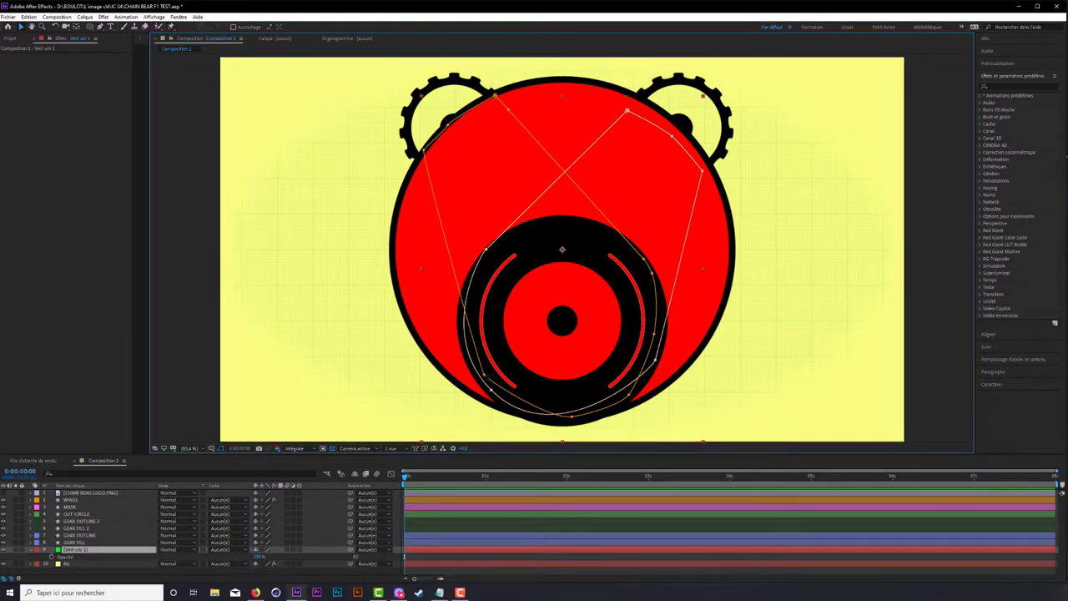
{"action": "left_click_drag", "start_coordinate": [485, 375], "coordinate": [478, 382]}
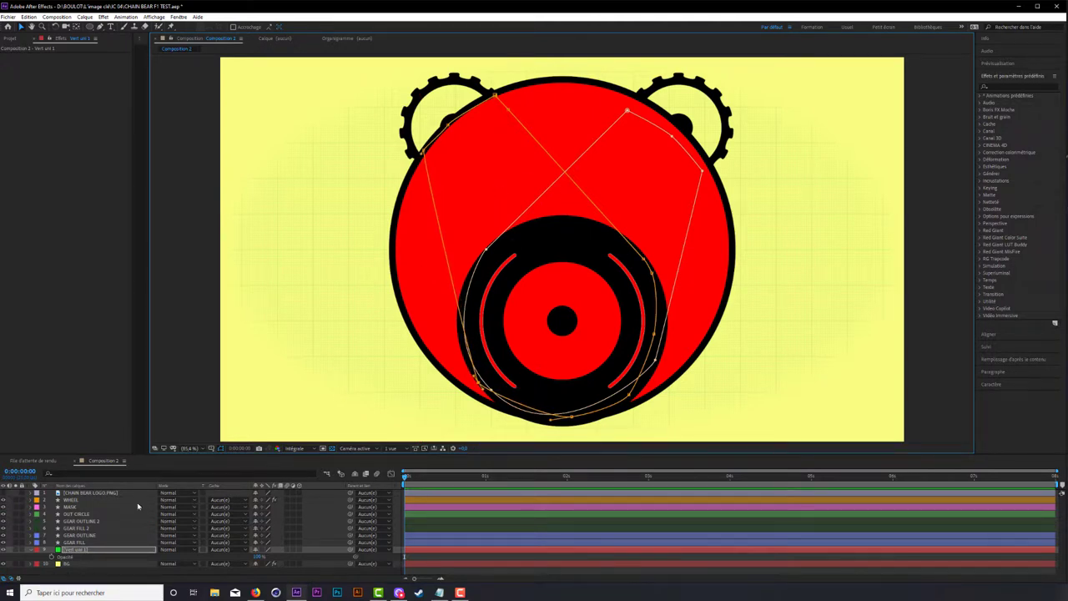
Step: Hide the MASK layer to expose the chain shape and select the green solid
{"action": "left_click", "coordinate": [85, 521]}
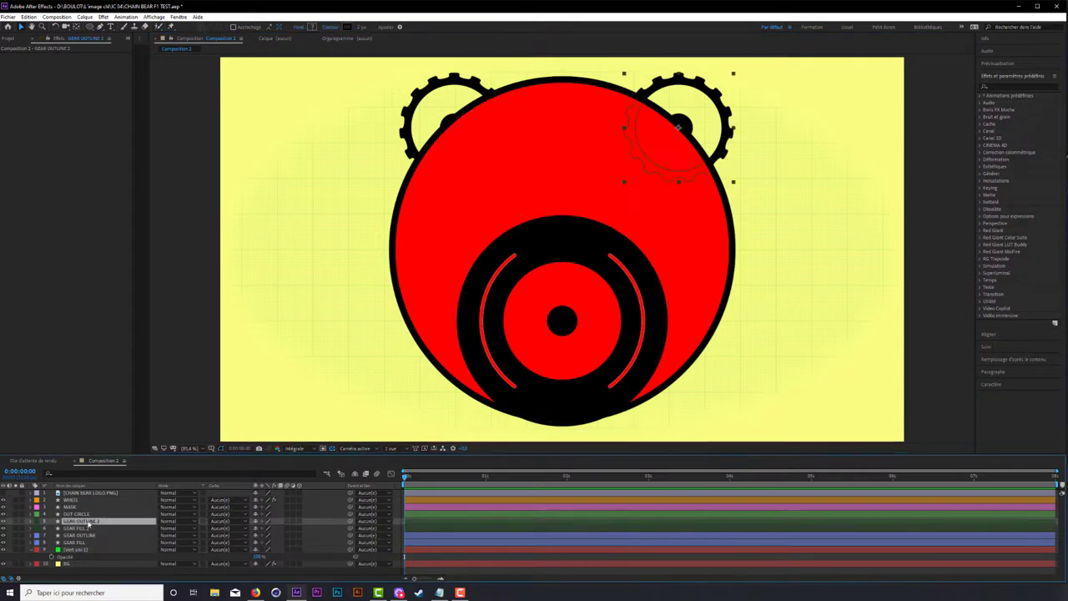
{"action": "left_click", "coordinate": [74, 506]}
{"action": "left_click", "coordinate": [3, 507]}
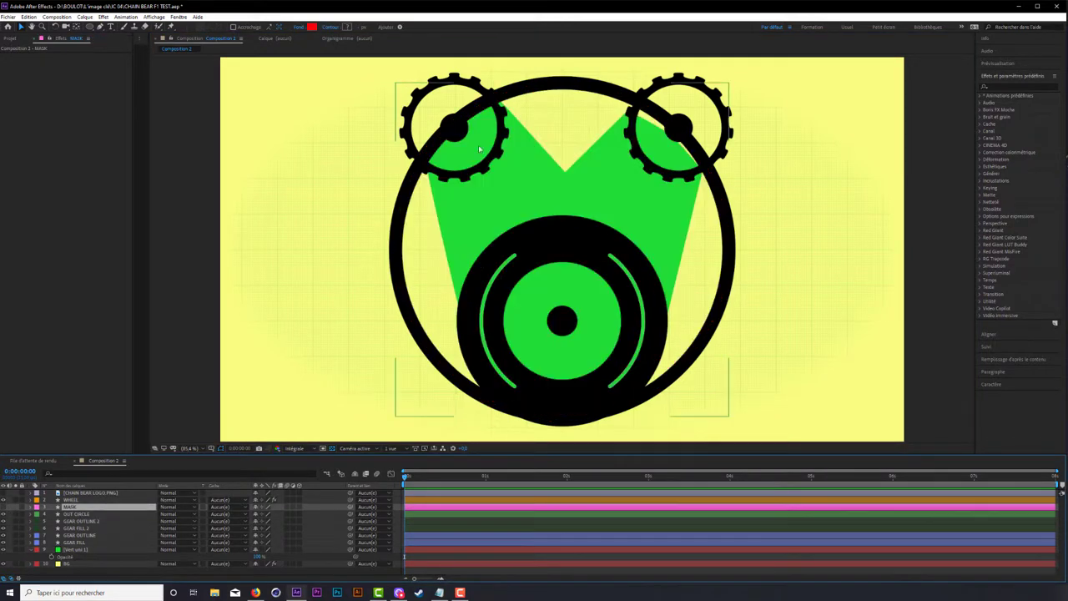
{"action": "left_click", "coordinate": [75, 549]}
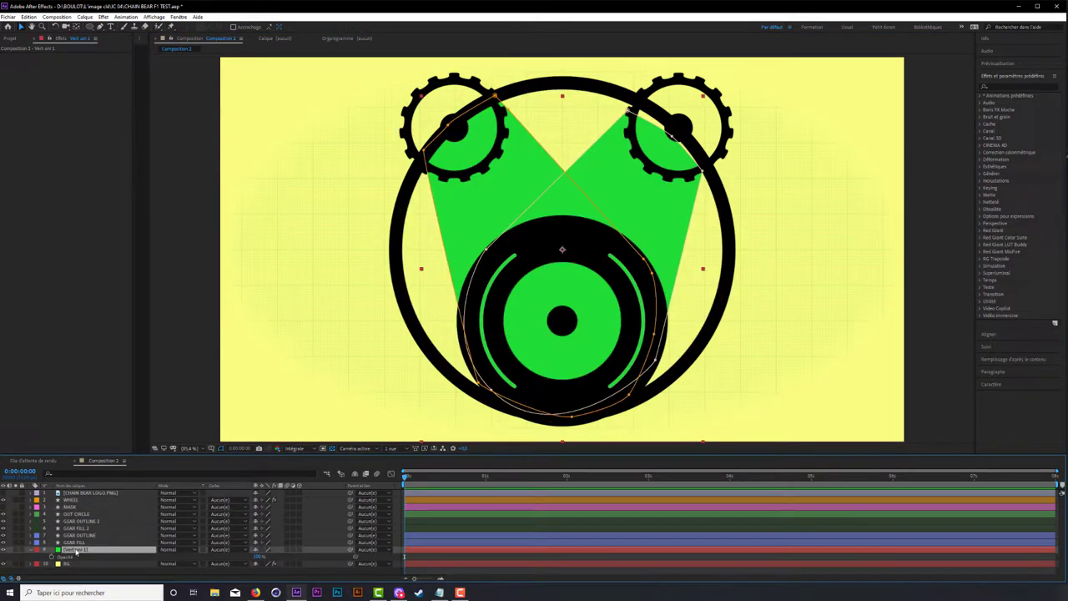
Step: Rename the green solid layer as CHAIN 1
{"action": "key", "text": "Return"}
{"action": "type", "text": "CHAIN"}
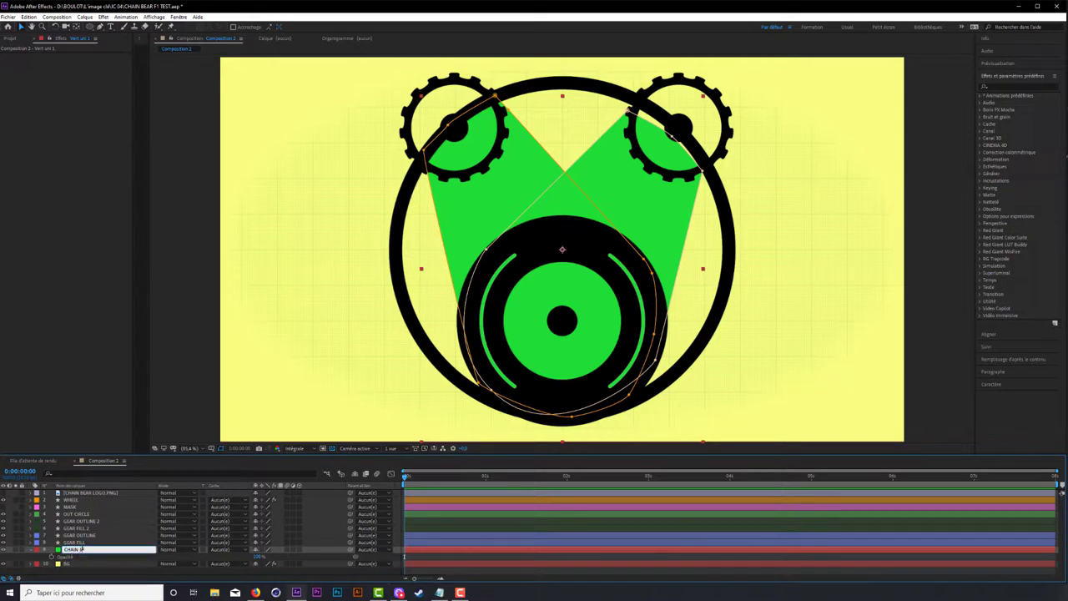
{"action": "left_click", "coordinate": [668, 138]}
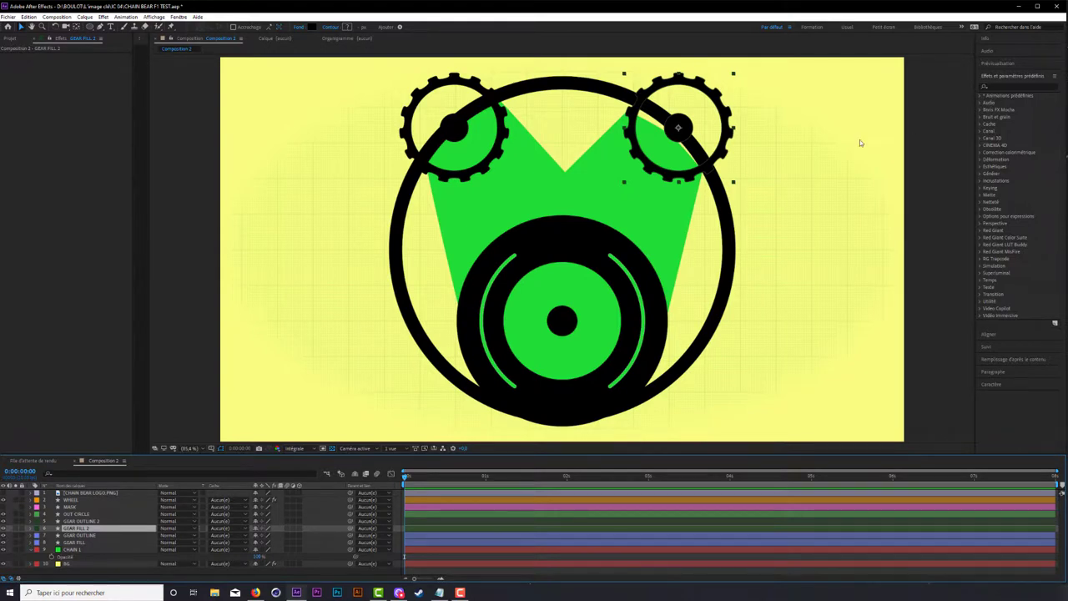
Step: Adjust CHAIN 1's mask points around the right gear and the wheel's lower right so the path follows their outer edges
{"action": "left_click", "coordinate": [72, 549]}
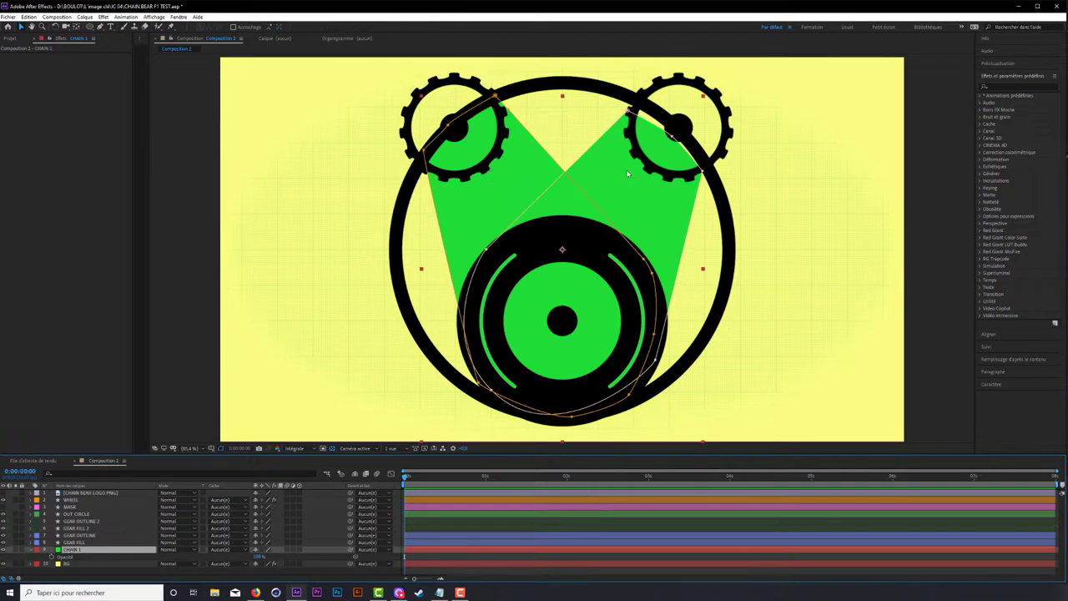
{"action": "left_click_drag", "start_coordinate": [629, 109], "coordinate": [638, 101]}
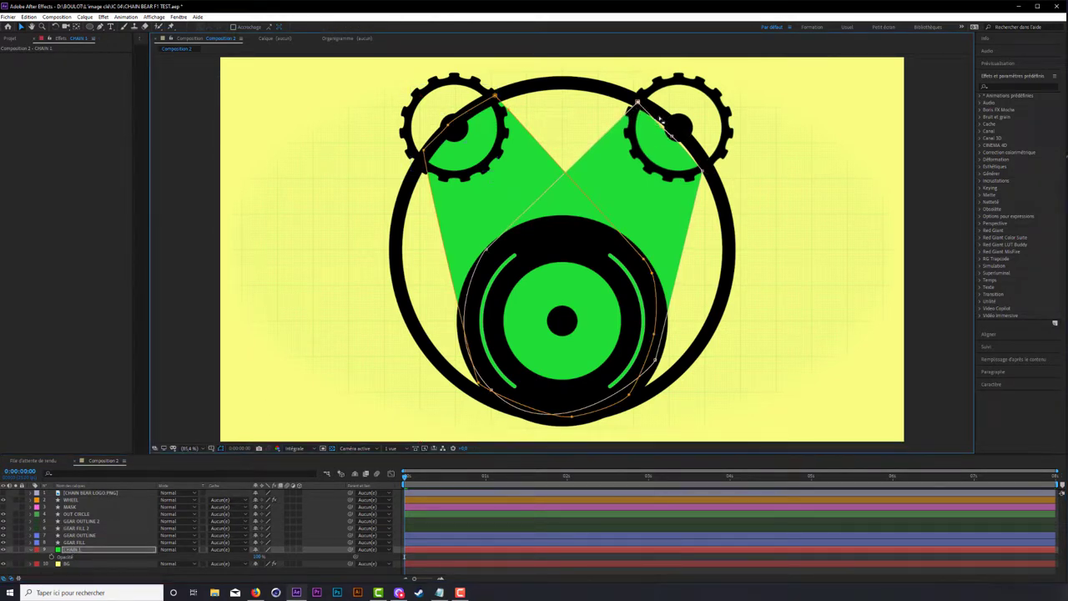
{"action": "left_click_drag", "start_coordinate": [672, 136], "coordinate": [676, 131]}
{"action": "left_click_drag", "start_coordinate": [702, 171], "coordinate": [707, 165]}
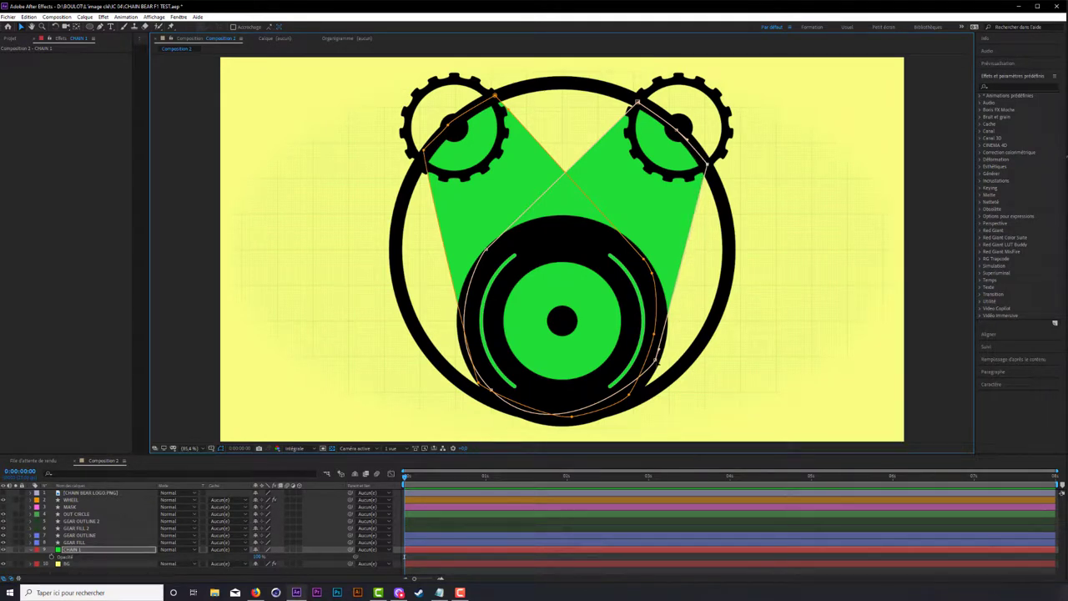
{"action": "left_click_drag", "start_coordinate": [656, 360], "coordinate": [659, 360]}
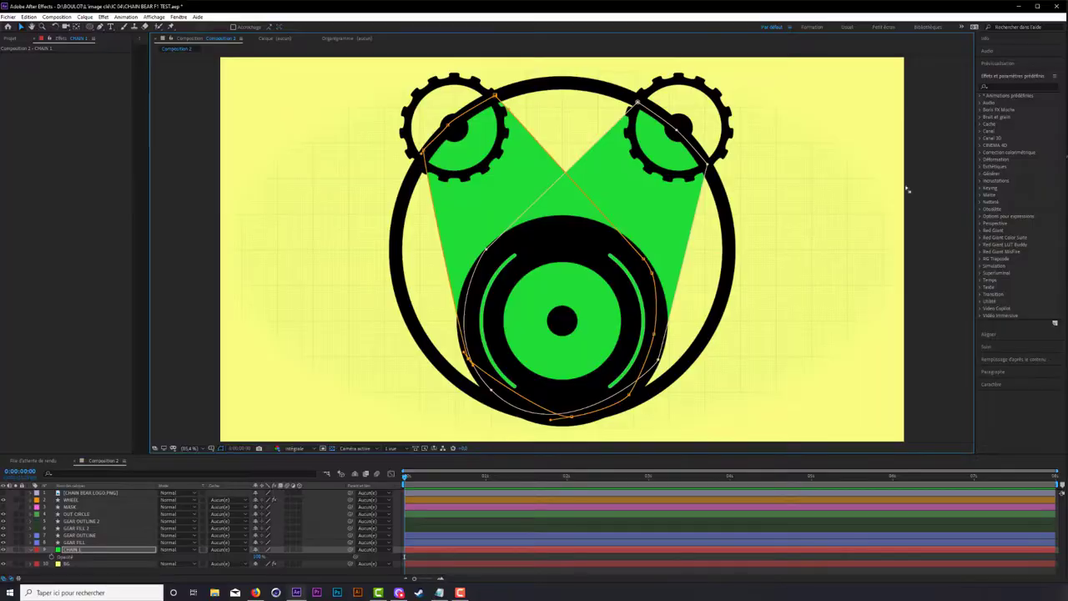
Step: Find the Vegas effect, apply it to the CHAIN 1 layer, and widen the area showing its settings
{"action": "left_click", "coordinate": [1018, 86]}
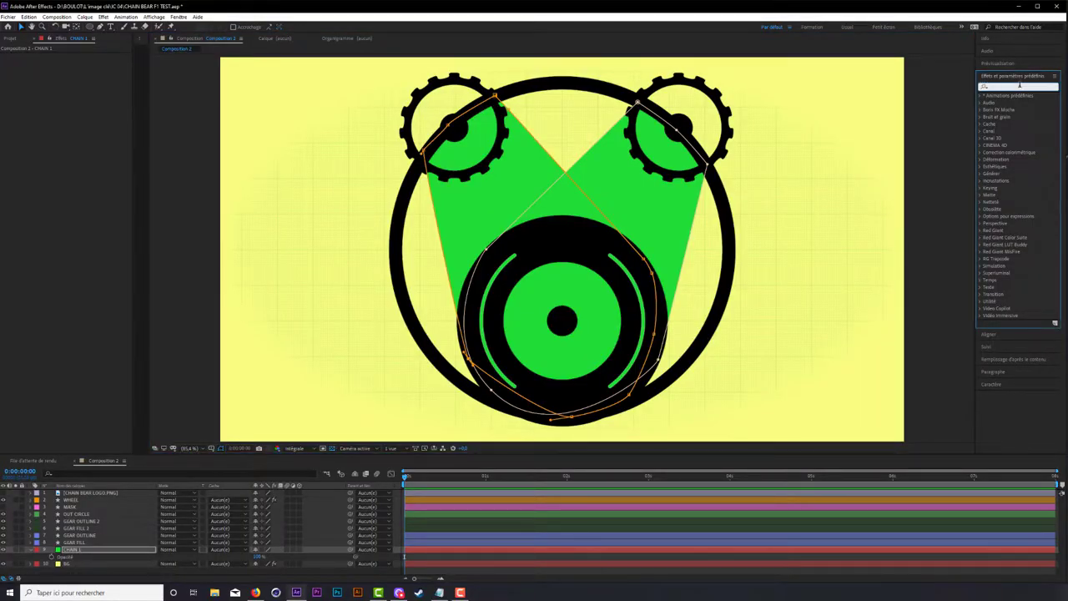
{"action": "type", "text": "vegas"}
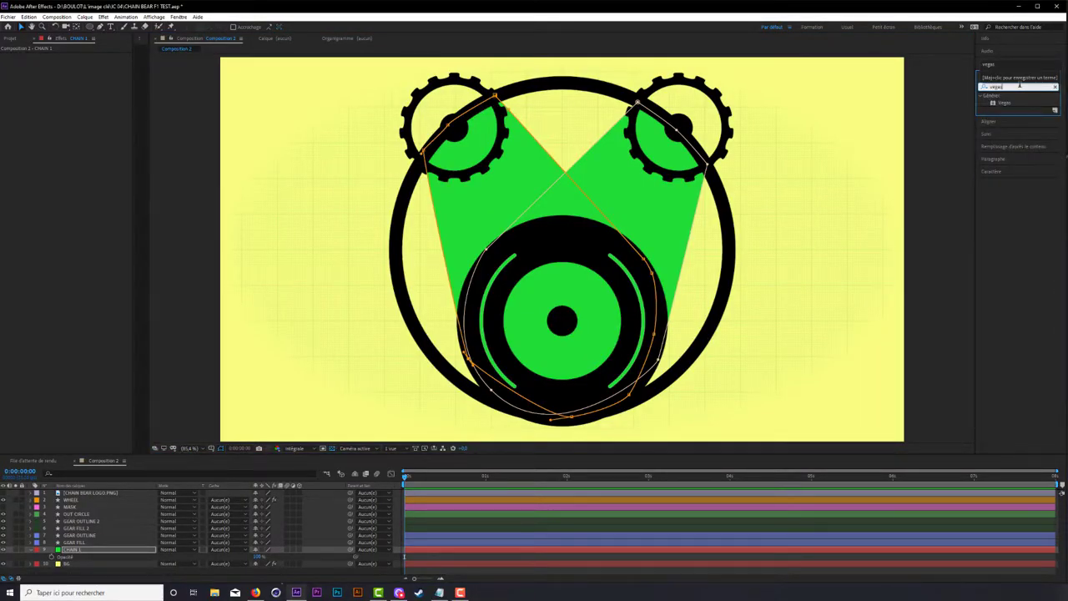
{"action": "left_click_drag", "start_coordinate": [1005, 104], "coordinate": [95, 551]}
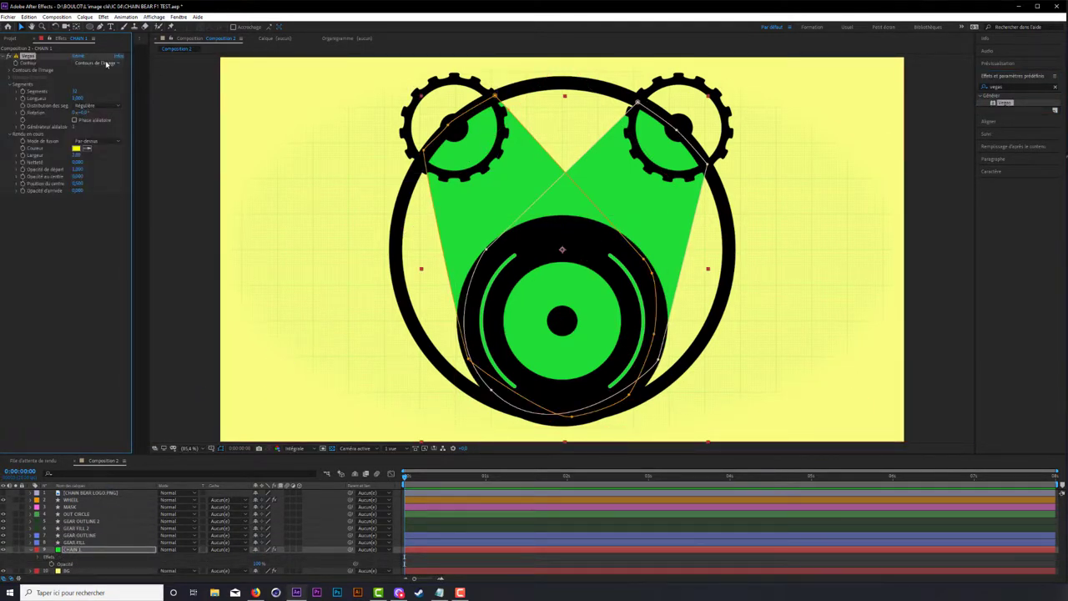
{"action": "left_click_drag", "start_coordinate": [132, 71], "coordinate": [163, 73]}
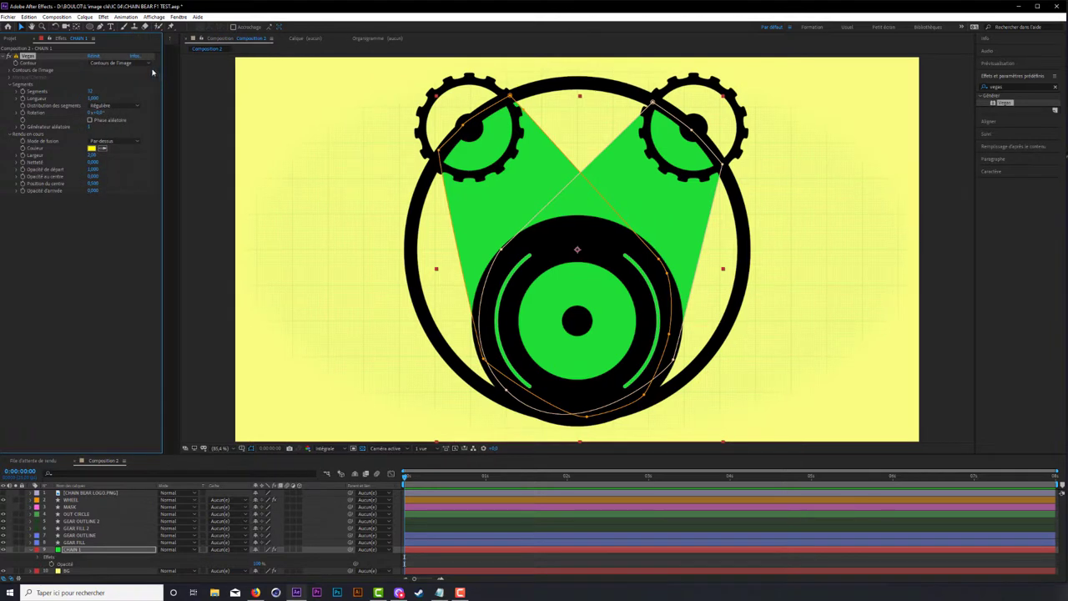
Step: Set the Vegas effect's contour source to Masque/Chemin and its number of segments to 100
{"action": "left_click", "coordinate": [98, 66]}
{"action": "left_click", "coordinate": [122, 81]}
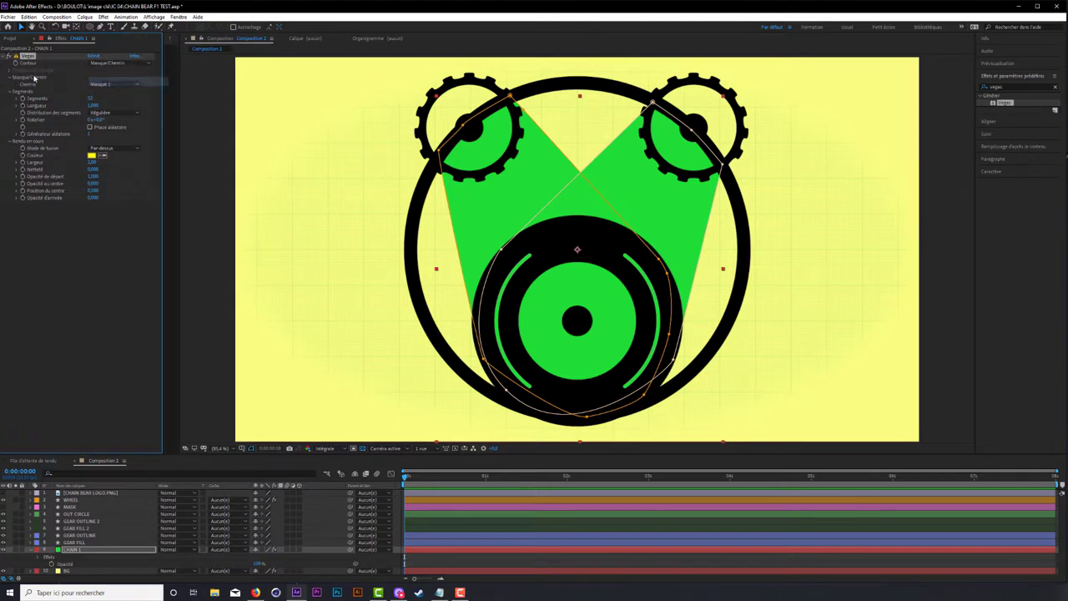
{"action": "left_click", "coordinate": [92, 98]}
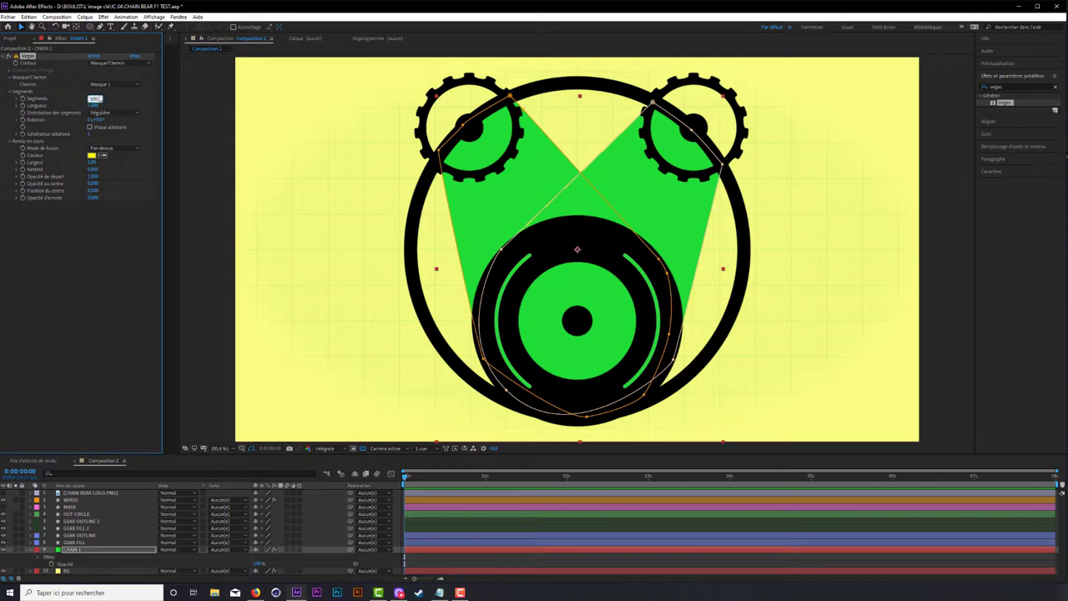
{"action": "key", "text": "Return"}
{"action": "key", "text": "Return"}
Step: Make the Vegas stroke black and set its blending mode to Transparent
{"action": "left_click", "coordinate": [92, 155]}
{"action": "left_click", "coordinate": [178, 331]}
{"action": "left_click", "coordinate": [358, 229]}
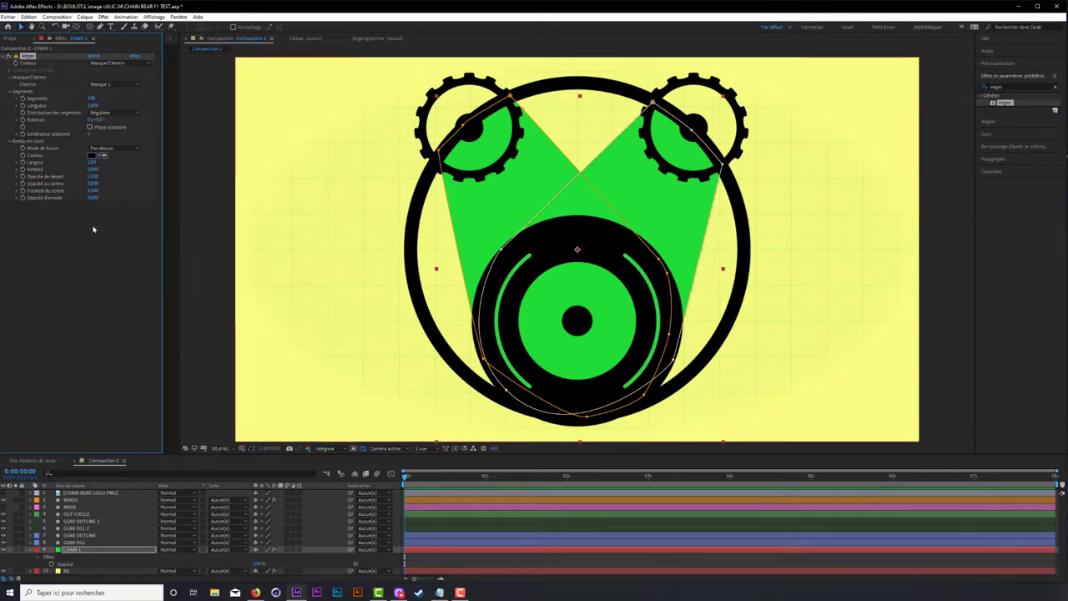
{"action": "left_click", "coordinate": [112, 149]}
{"action": "left_click", "coordinate": [104, 166]}
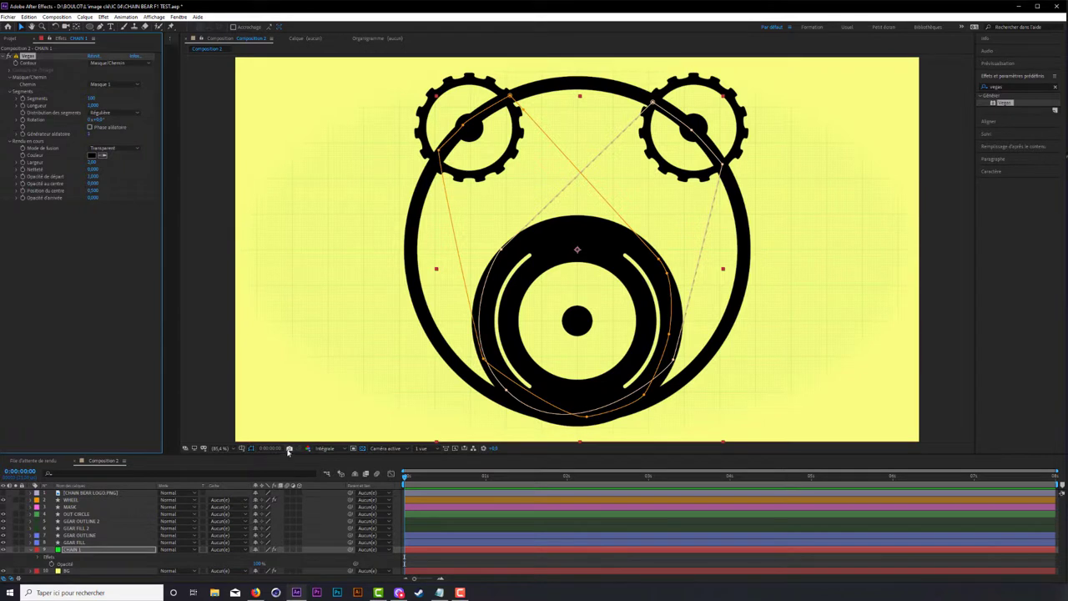
Step: Hide the mask outlines in the viewer and set the Vegas stroke's hardness to 1 and width to about 7
{"action": "left_click", "coordinate": [251, 449]}
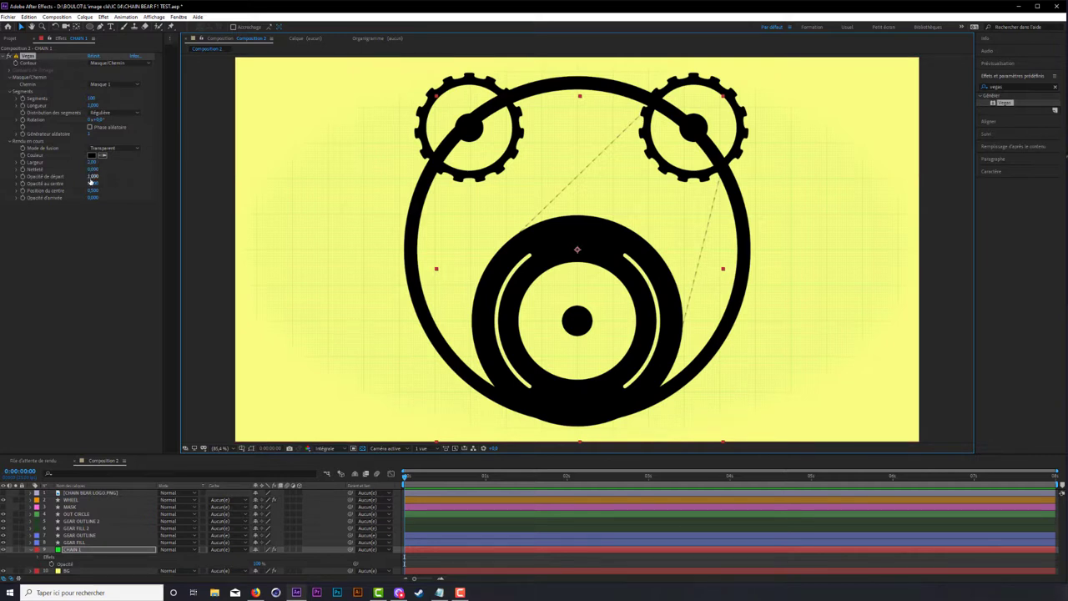
{"action": "left_click_drag", "start_coordinate": [92, 169], "coordinate": [412, 165]}
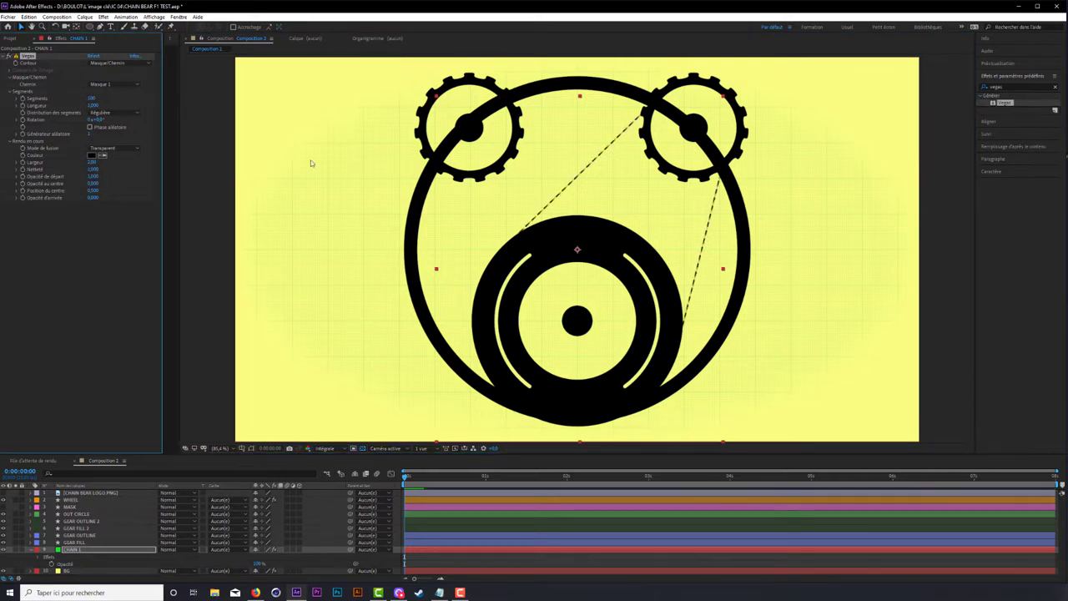
{"action": "left_click", "coordinate": [92, 170]}
{"action": "left_click", "coordinate": [93, 165]}
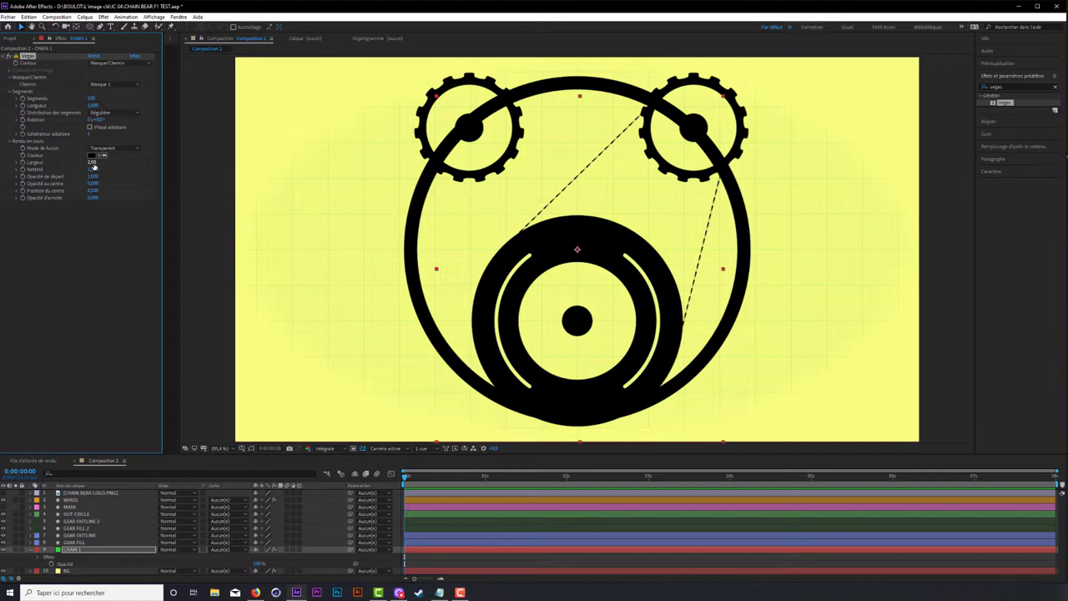
{"action": "left_click_drag", "start_coordinate": [94, 163], "coordinate": [337, 175]}
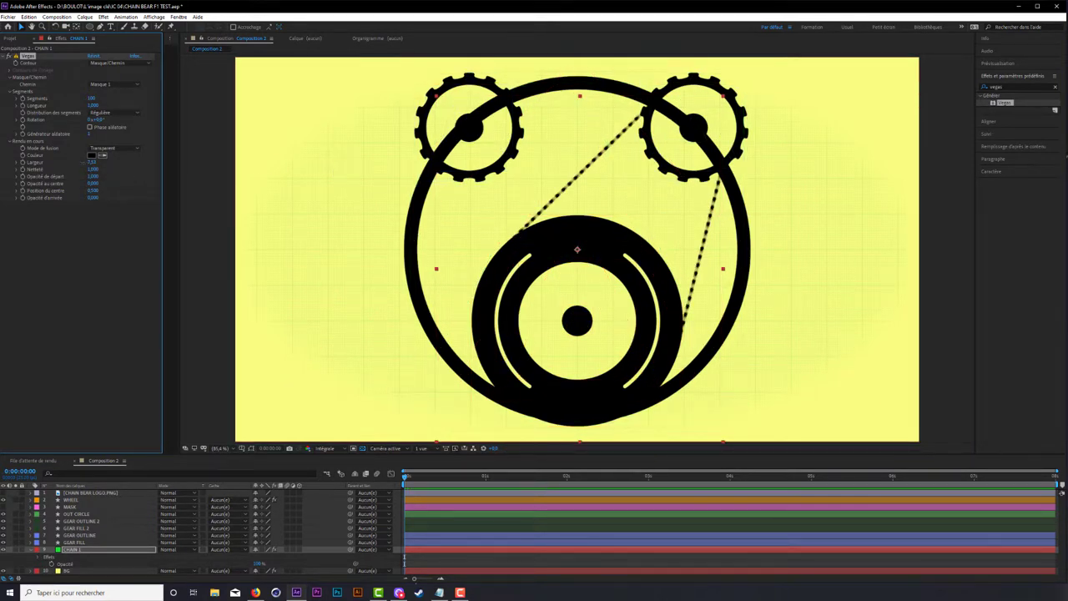
{"action": "mouse_move", "coordinate": [87, 162]}
{"action": "left_mouse_down"}
{"action": "mouse_move", "coordinate": [100, 168]}
{"action": "mouse_move", "coordinate": [86, 166]}
{"action": "left_mouse_up"}
Step: Duplicate the CHAIN 1 layer and set the copy's Vegas path to Masque 2
{"action": "left_click", "coordinate": [32, 552]}
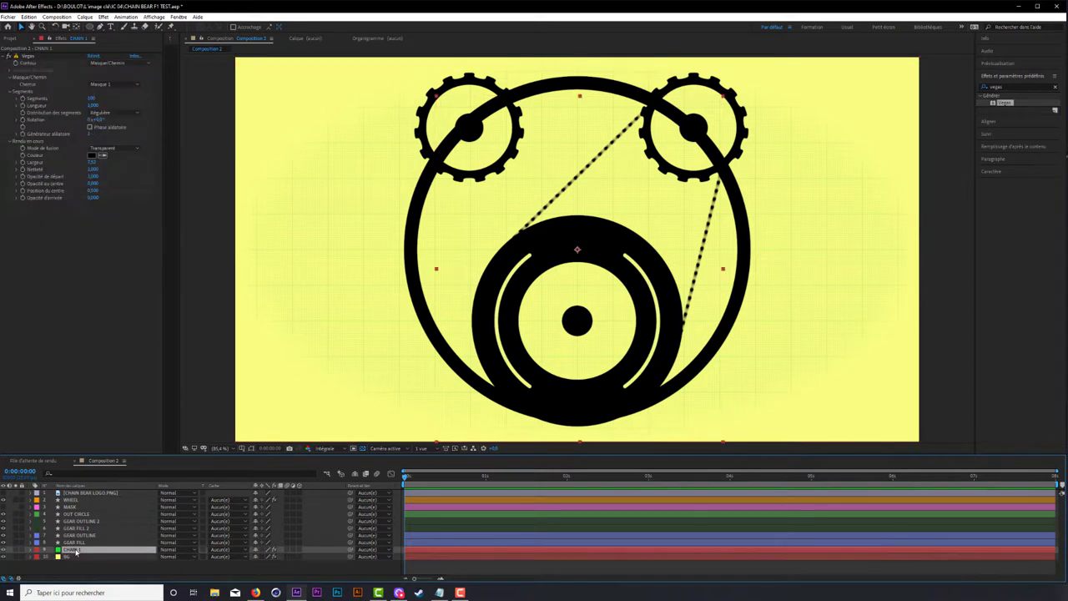
{"action": "key", "text": "ctrl+d"}
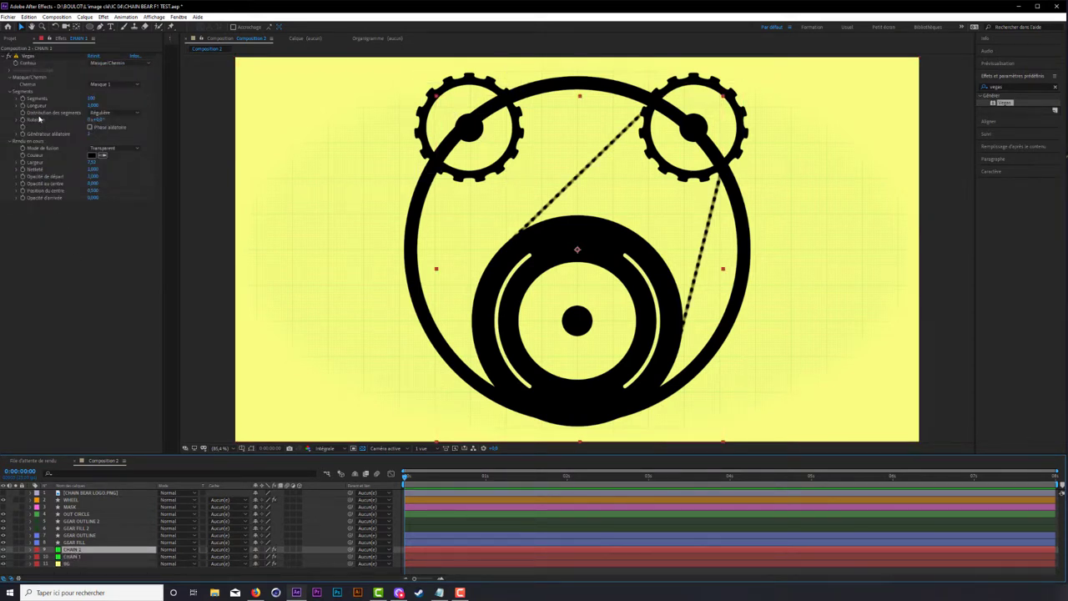
{"action": "left_click", "coordinate": [100, 85]}
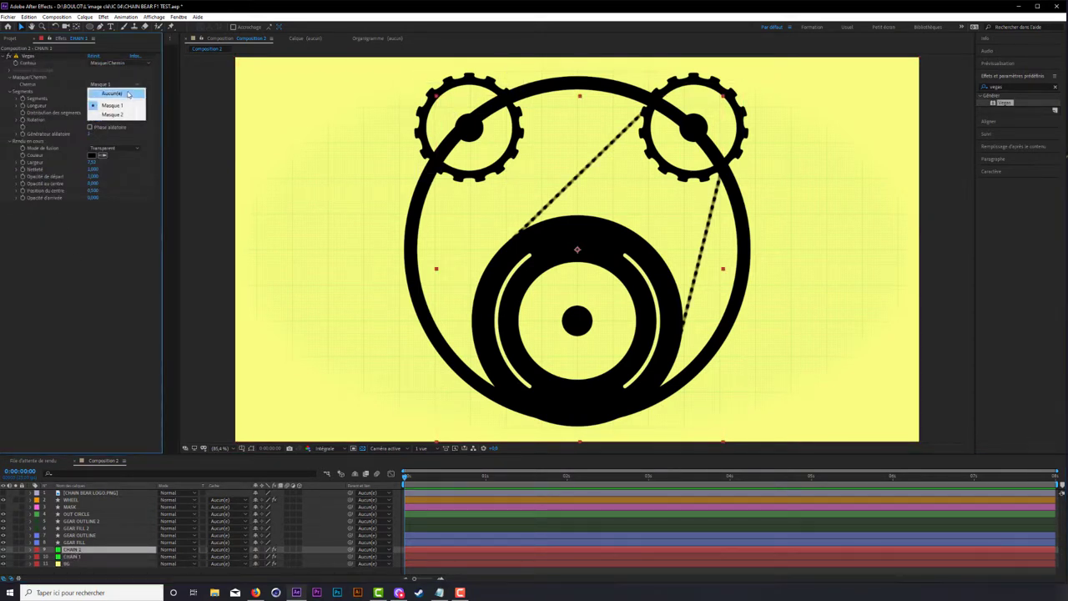
{"action": "left_click", "coordinate": [107, 115]}
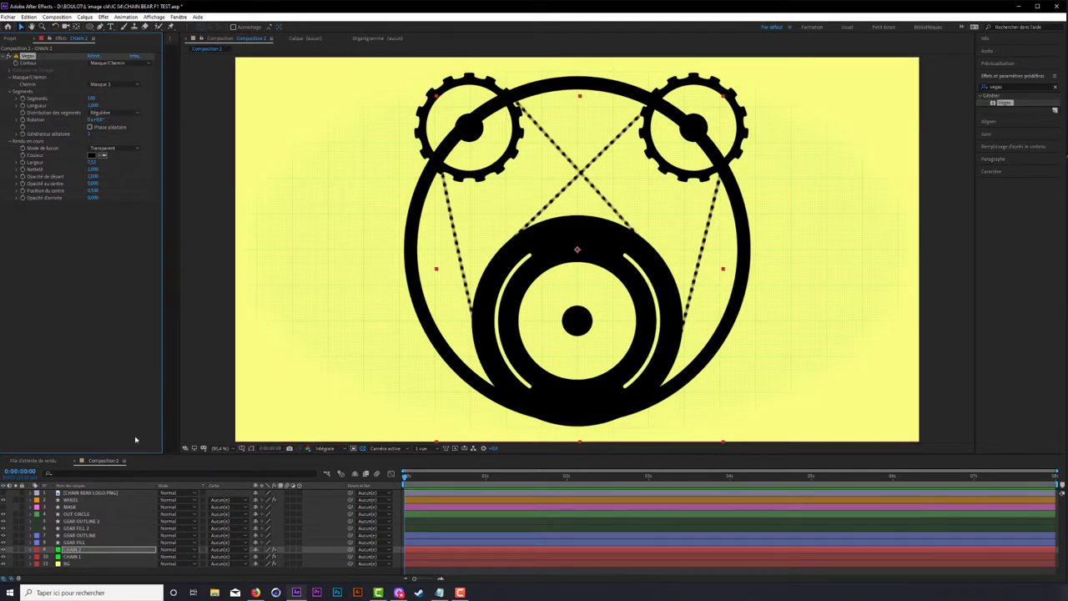
Step: Select GEAR OUTLINE, GEAR FILL, GEAR OUTLINE 2 and GEAR FILL 2 together and nudge both gears slightly upward
{"action": "left_click", "coordinate": [77, 535]}
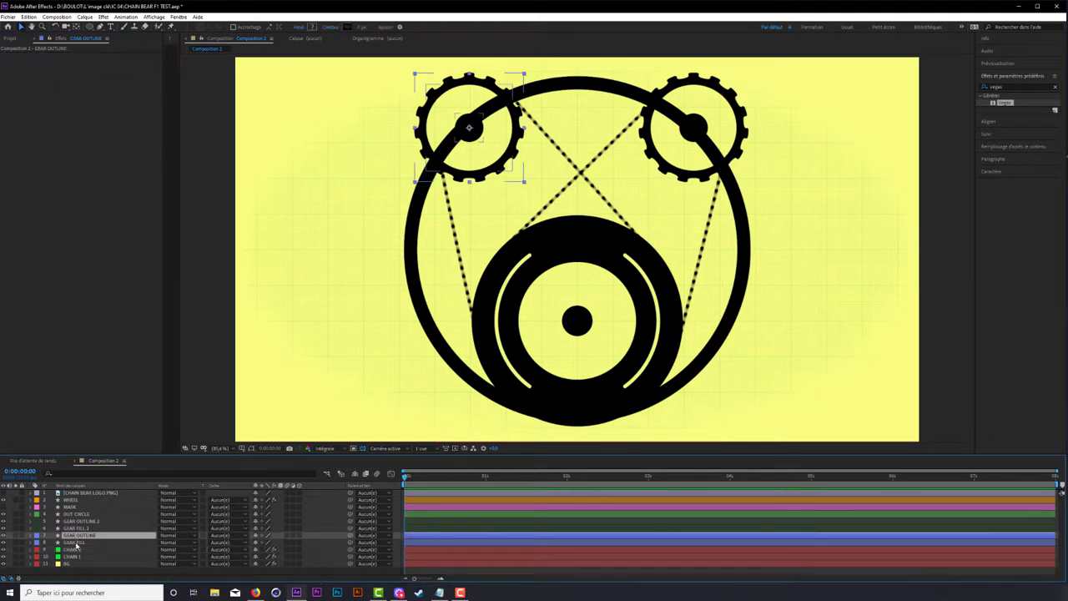
{"action": "left_click", "coordinate": [76, 543], "text": "ctrl"}
{"action": "left_click", "coordinate": [81, 522], "text": "ctrl"}
{"action": "left_click", "coordinate": [78, 529], "text": "ctrl"}
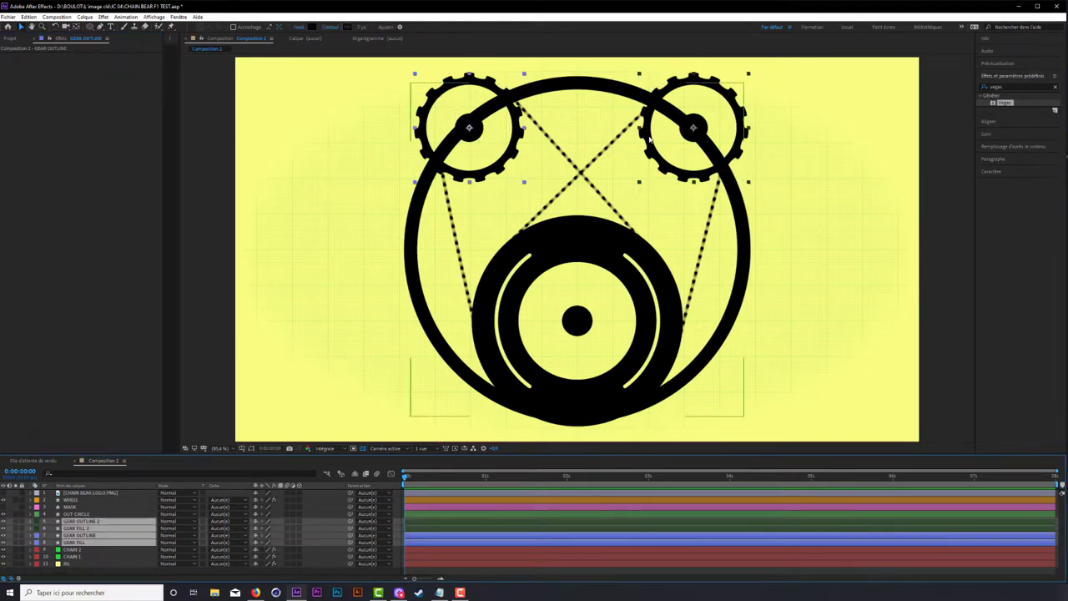
{"action": "key", "text": "Up"}
{"action": "key", "text": "Up"}
{"action": "key", "text": "Up"}
{"action": "key", "text": "Up"}
{"action": "key", "text": "Up"}
{"action": "key", "text": "Up"}
{"action": "key", "text": "Up"}
{"action": "key", "text": "Up"}
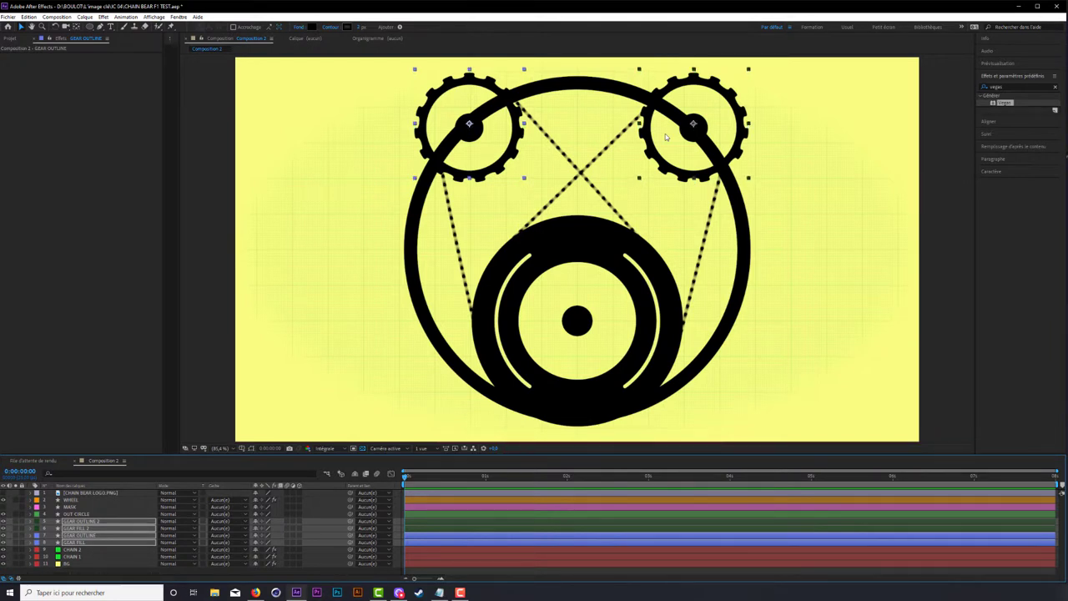
{"action": "key", "text": "Up"}
{"action": "key", "text": "Up"}
{"action": "key", "text": "Up"}
{"action": "key", "text": "Up"}
{"action": "key", "text": "Up"}
{"action": "key", "text": "Up"}
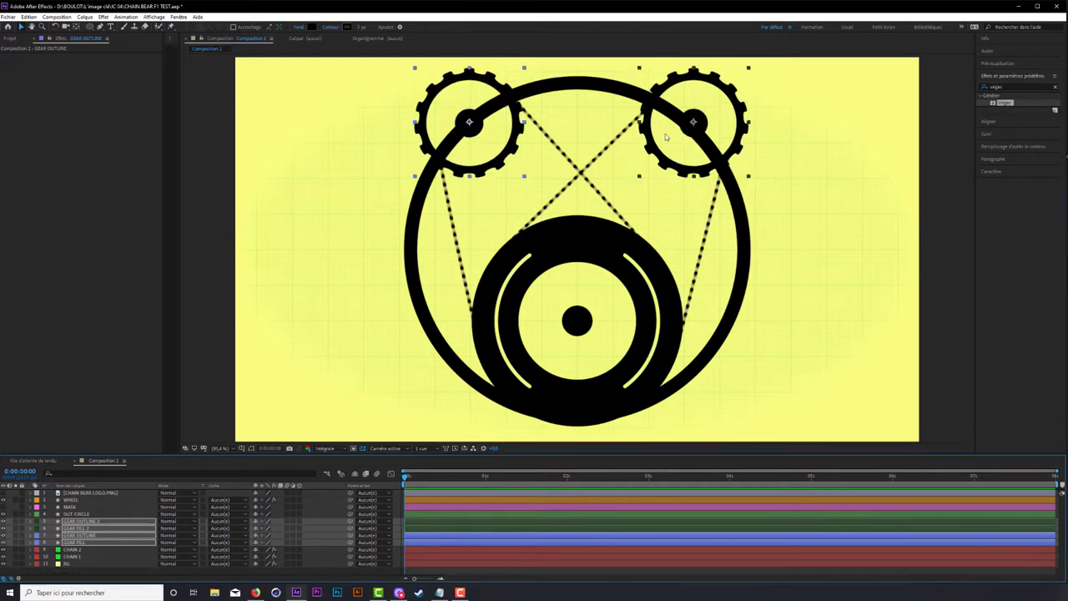
{"action": "key", "text": "Up"}
{"action": "key", "text": "Up"}
{"action": "key", "text": "Up"}
{"action": "key", "text": "Up"}
{"action": "key", "text": "Up"}
{"action": "key", "text": "Up"}
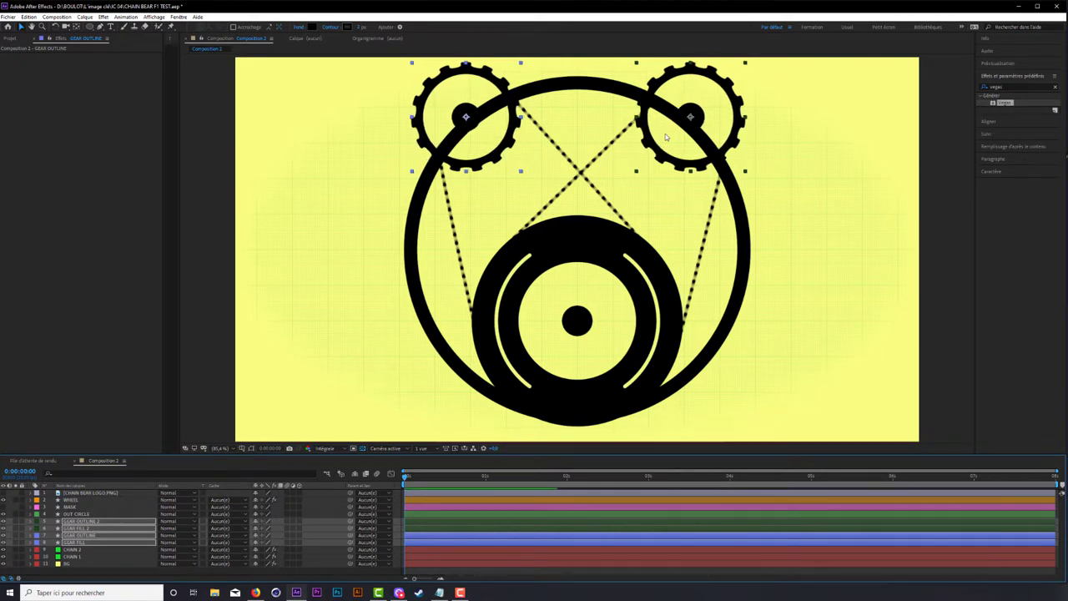
Step: Nudge the selected gear layers slightly to the right and deselect them
{"action": "key", "text": "Right"}
{"action": "key", "text": "Right"}
{"action": "key", "text": "Right"}
{"action": "key", "text": "Right"}
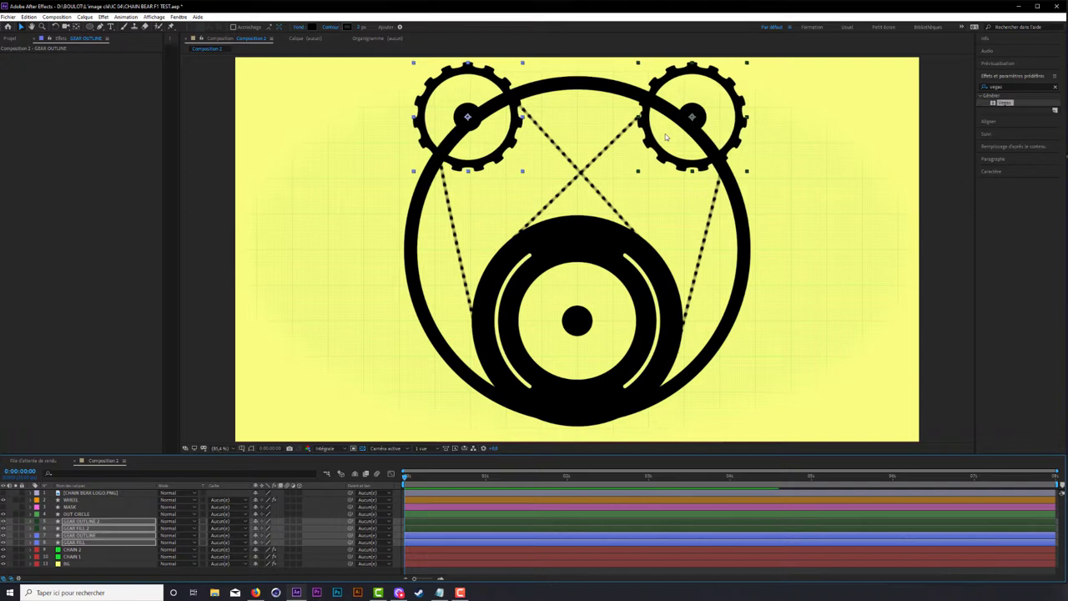
{"action": "left_click", "coordinate": [835, 231]}
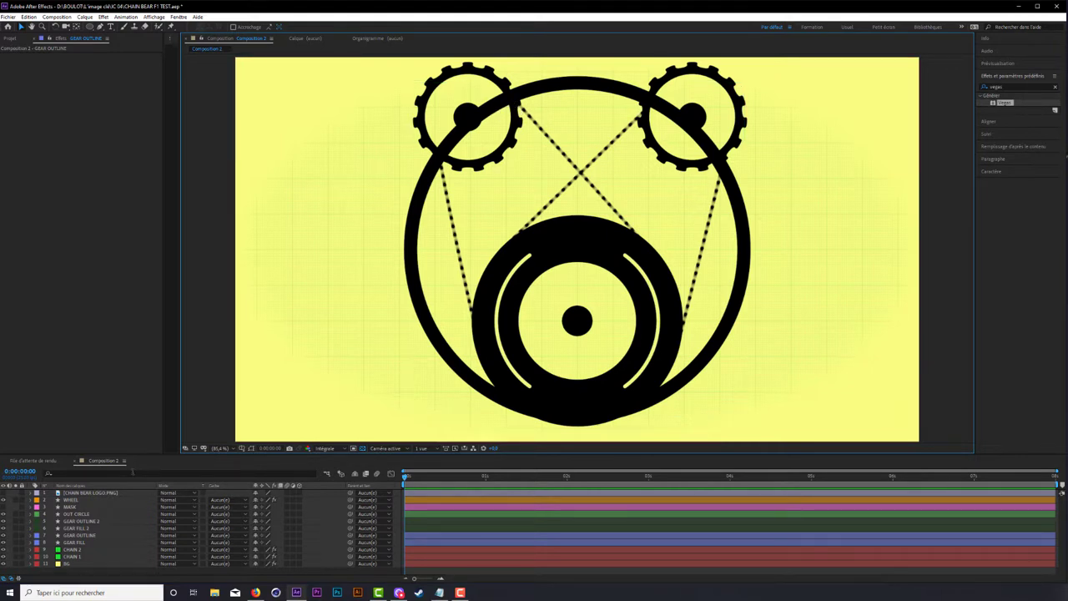
Step: Show the MASK layer and move it between GEAR OUTLINE 2 and GEAR FILL 2 in the stack
{"action": "left_click", "coordinate": [69, 506]}
{"action": "left_click", "coordinate": [9, 506]}
{"action": "left_click", "coordinate": [4, 506]}
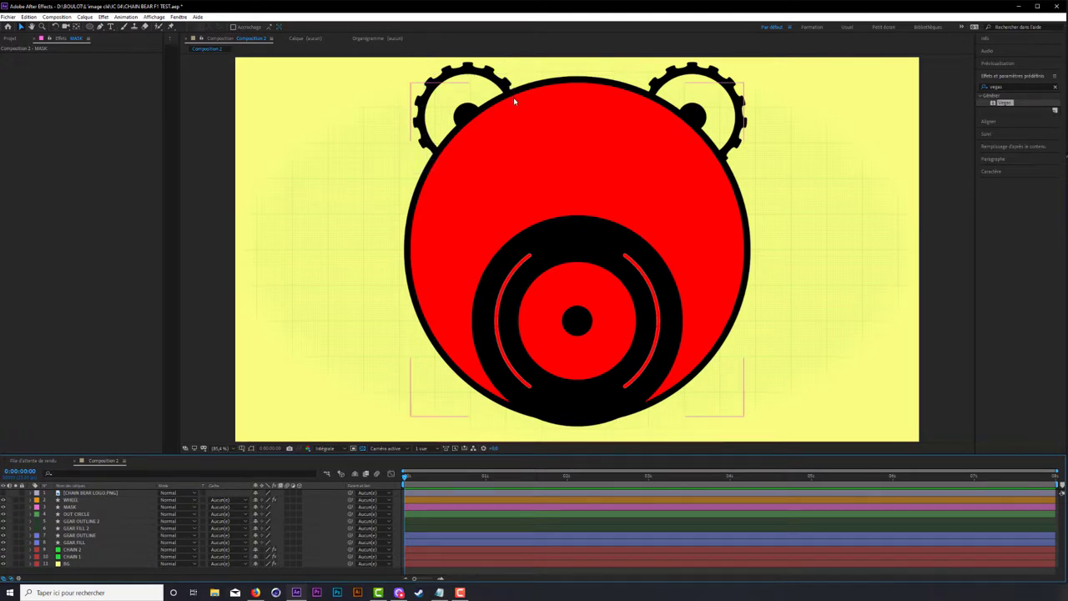
{"action": "left_click", "coordinate": [71, 506]}
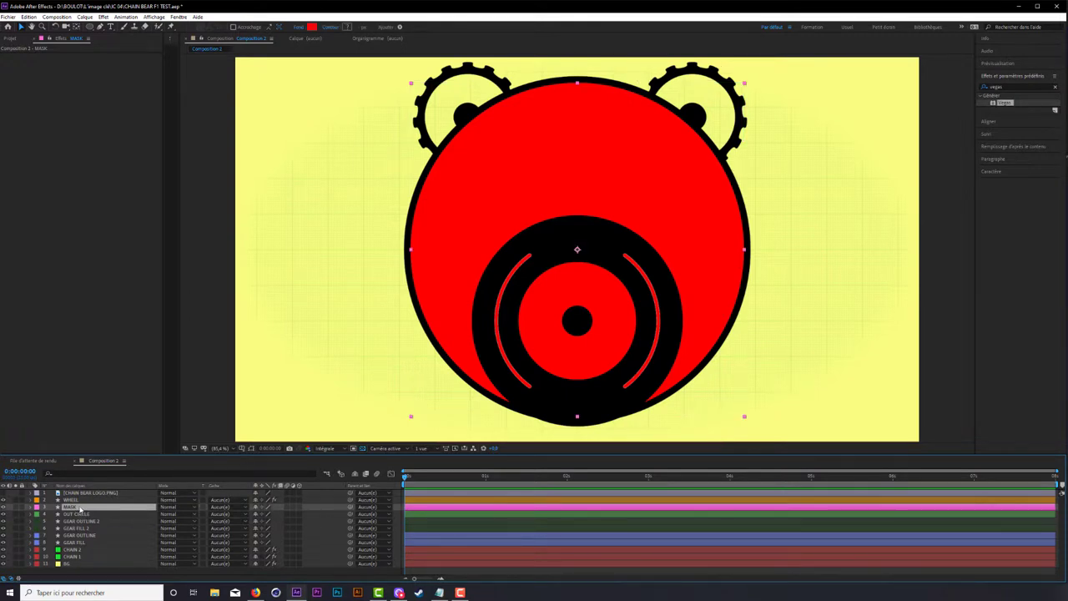
{"action": "left_click_drag", "start_coordinate": [80, 508], "coordinate": [127, 529]}
{"action": "left_click", "coordinate": [126, 529]}
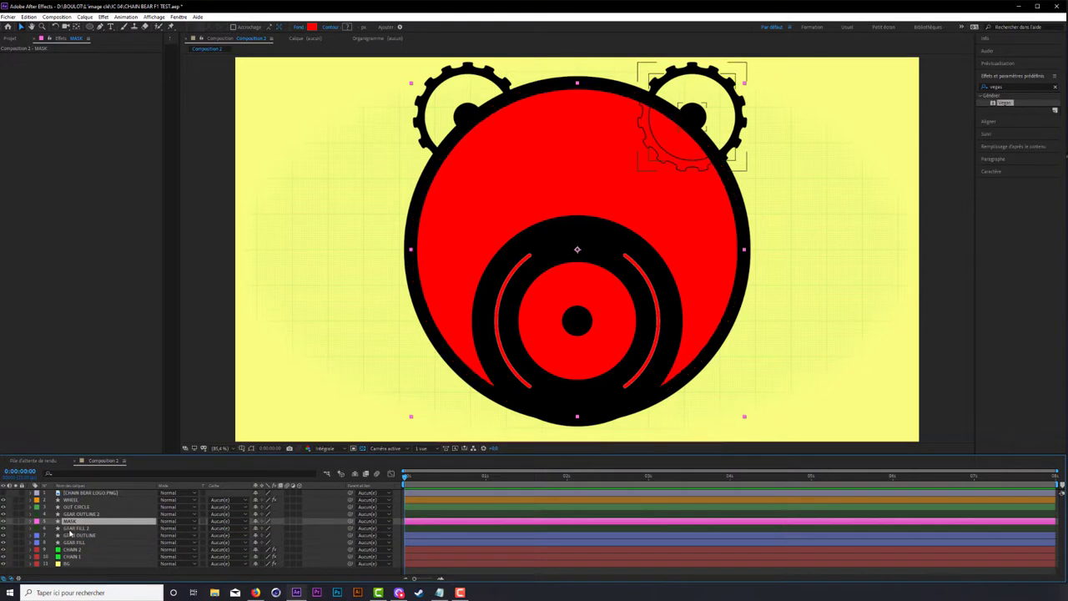
Step: Set GEAR FILL 2's track matte to the inverted alpha of MASK and select the MASK layer
{"action": "left_click", "coordinate": [219, 528]}
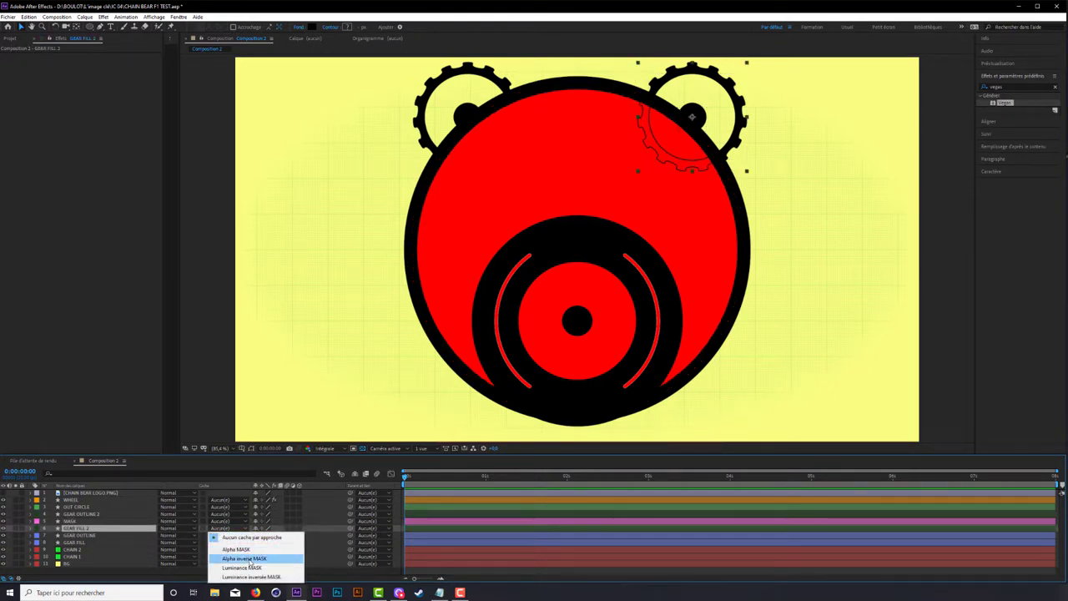
{"action": "left_click", "coordinate": [245, 558]}
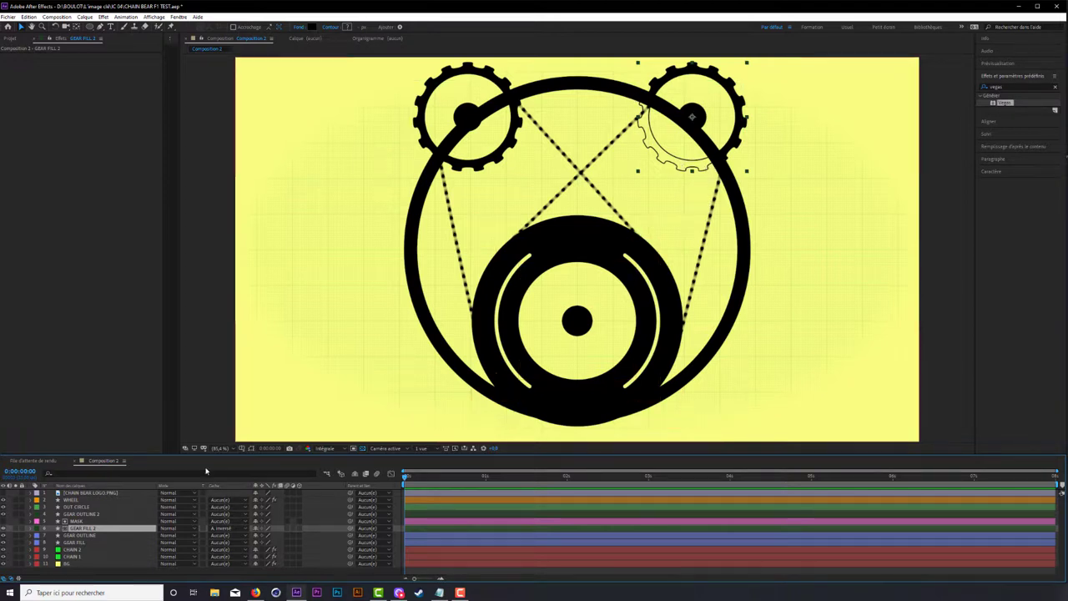
{"action": "left_click", "coordinate": [80, 521]}
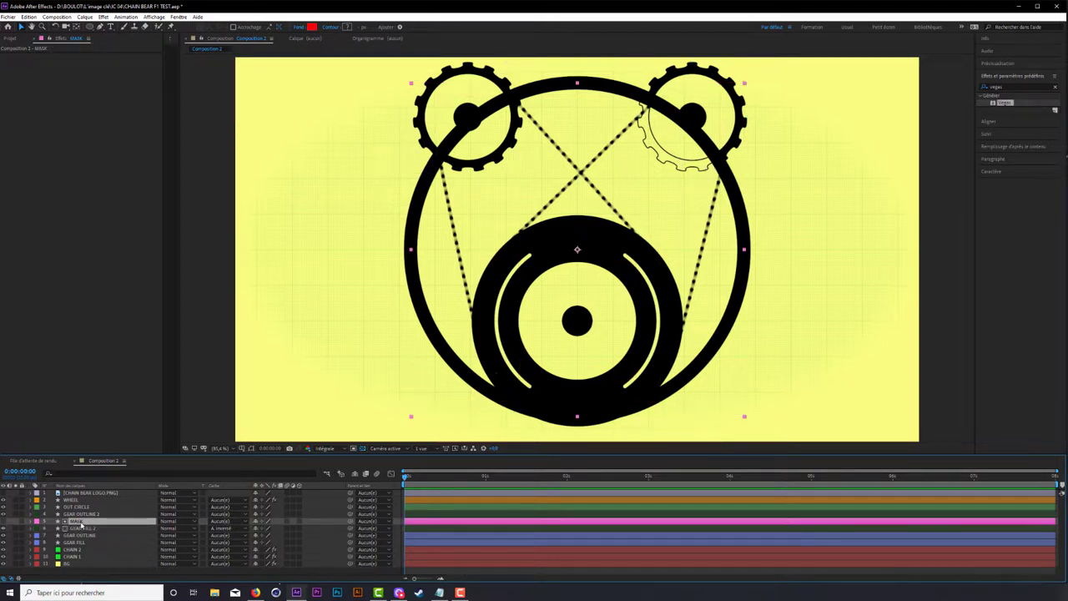
Step: Duplicate the MASK layer, place the copy directly above GEAR FILL, and set GEAR FILL's track matte to inverted alpha
{"action": "key", "text": "ctrl+d"}
{"action": "left_click_drag", "start_coordinate": [81, 523], "coordinate": [119, 554]}
{"action": "left_click", "coordinate": [219, 549]}
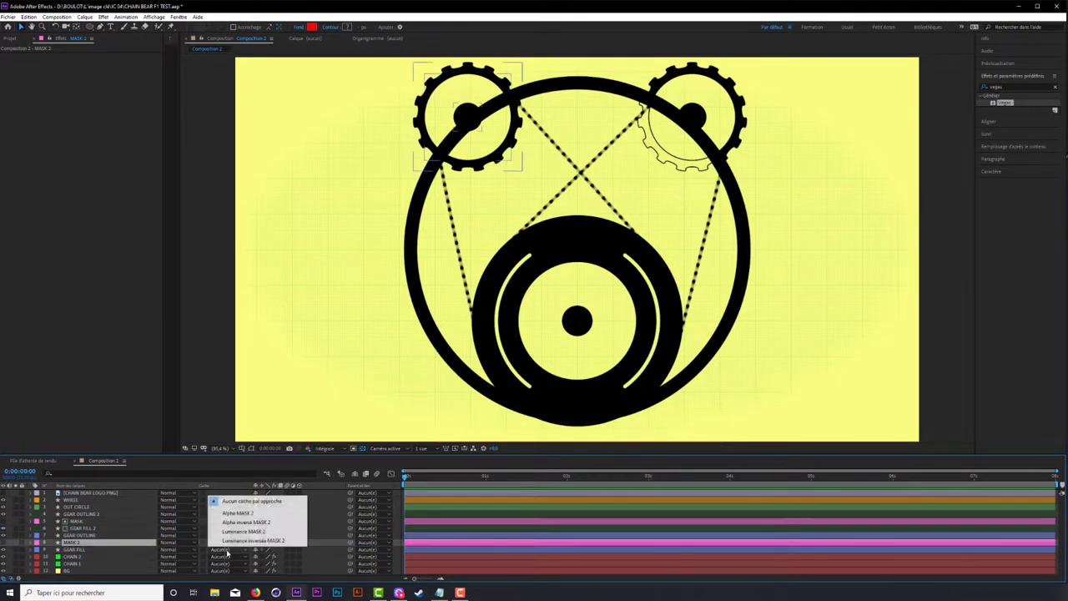
{"action": "left_click", "coordinate": [235, 522]}
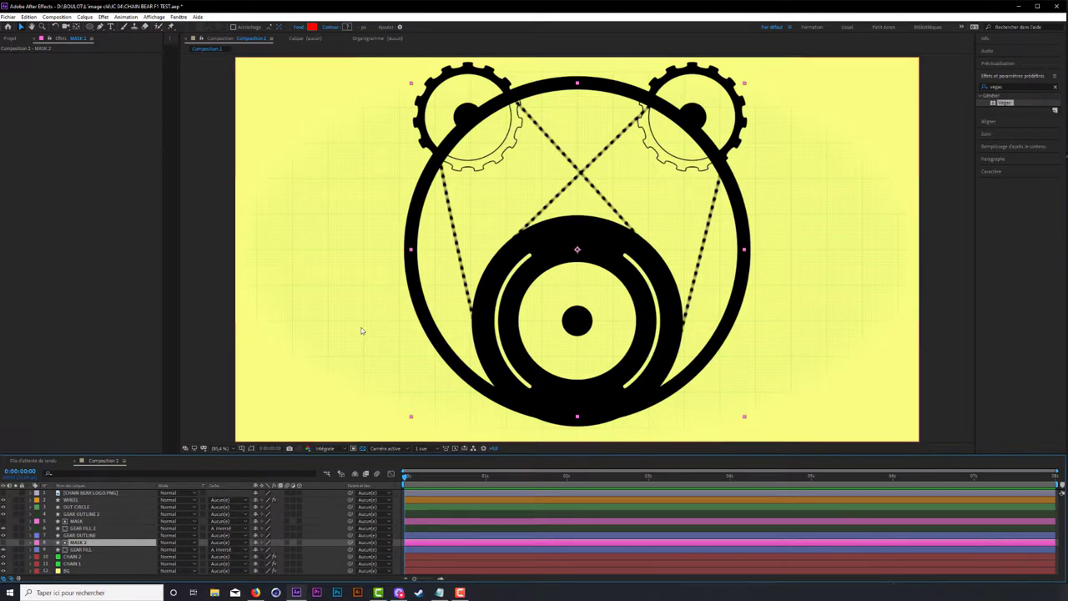
Step: Compare the artwork with the CHAIN BEAR LOGO.PNG reference by overlaying and soloing it, and hide the reference again
{"action": "left_click", "coordinate": [16, 493]}
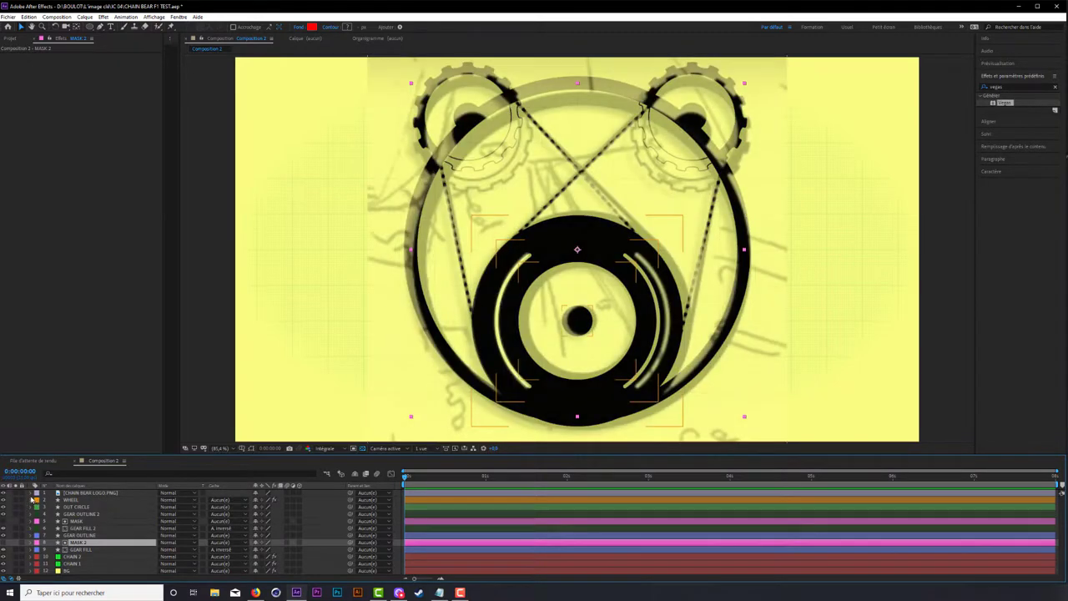
{"action": "left_click", "coordinate": [16, 493]}
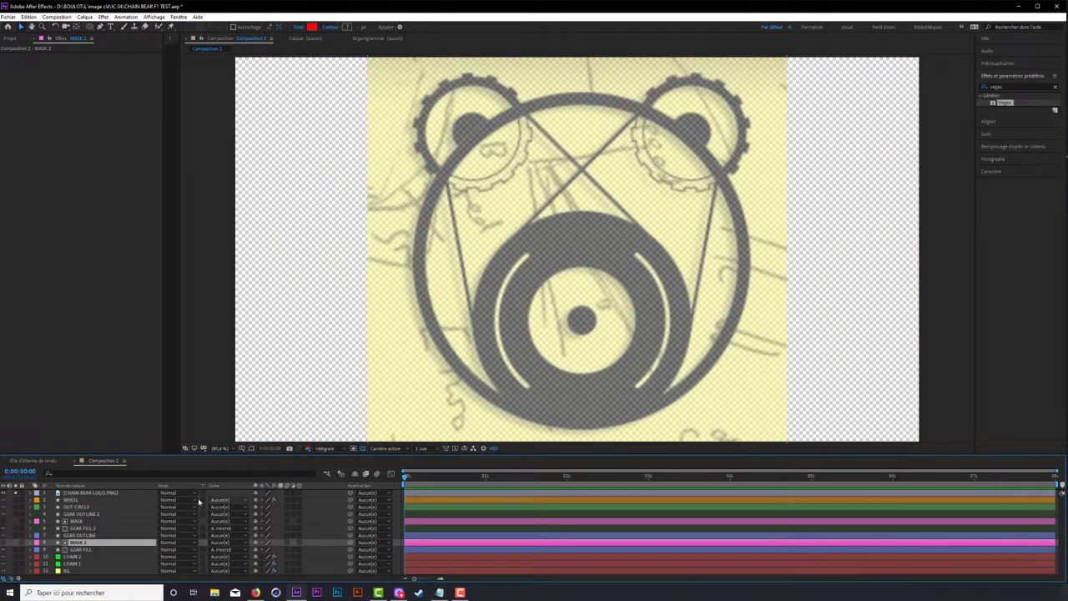
{"action": "left_click", "coordinate": [4, 492]}
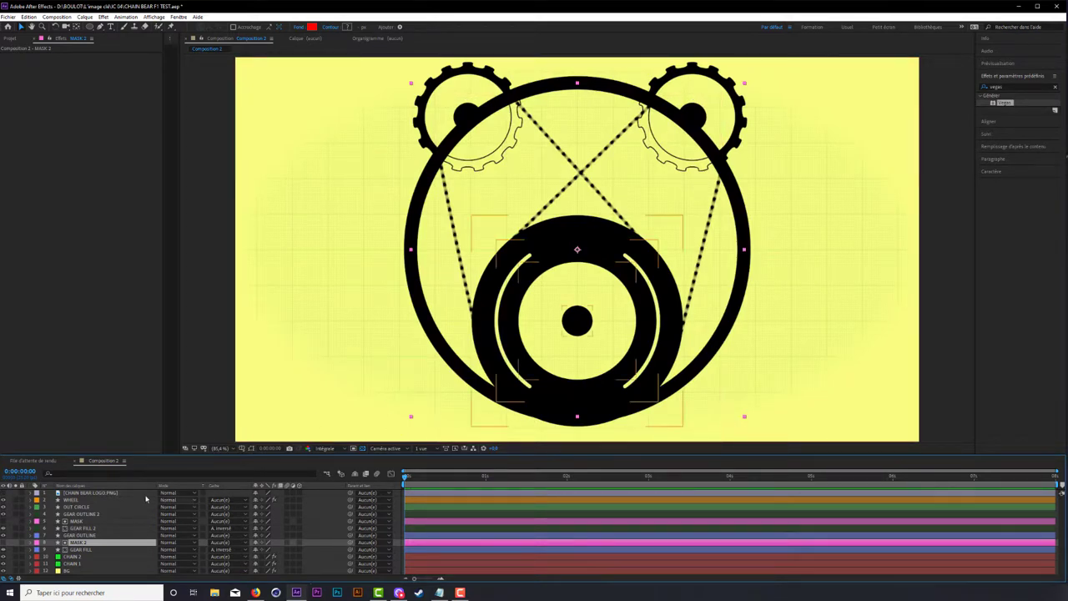
Step: Enlarge the timeline area and delete the CHAIN BEAR LOGO.PNG reference layer
{"action": "left_click_drag", "start_coordinate": [140, 457], "coordinate": [140, 399]}
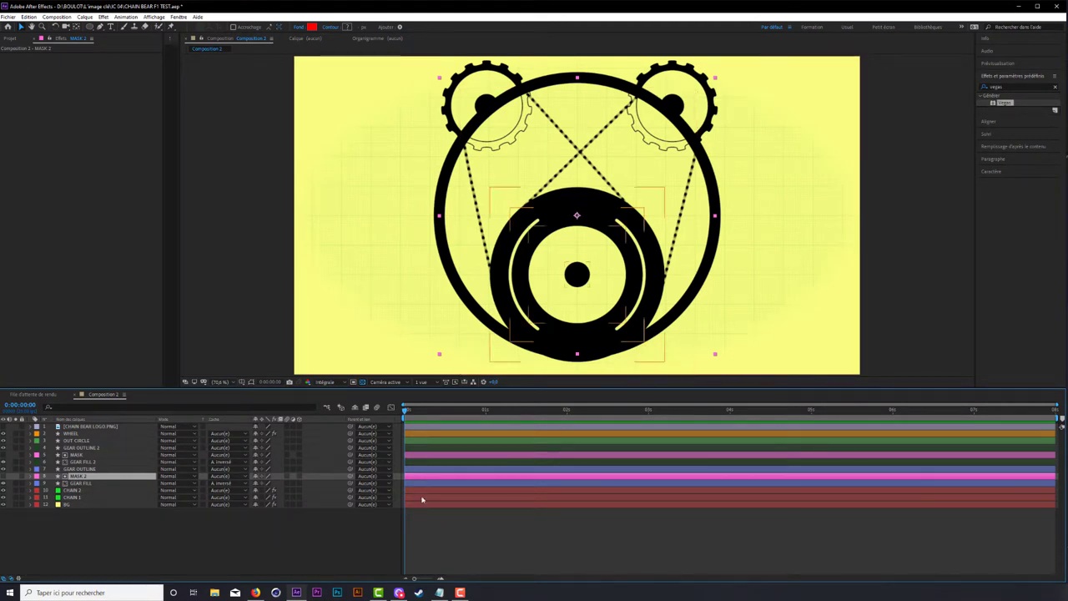
{"action": "right_click", "coordinate": [257, 544]}
{"action": "left_click", "coordinate": [90, 433]}
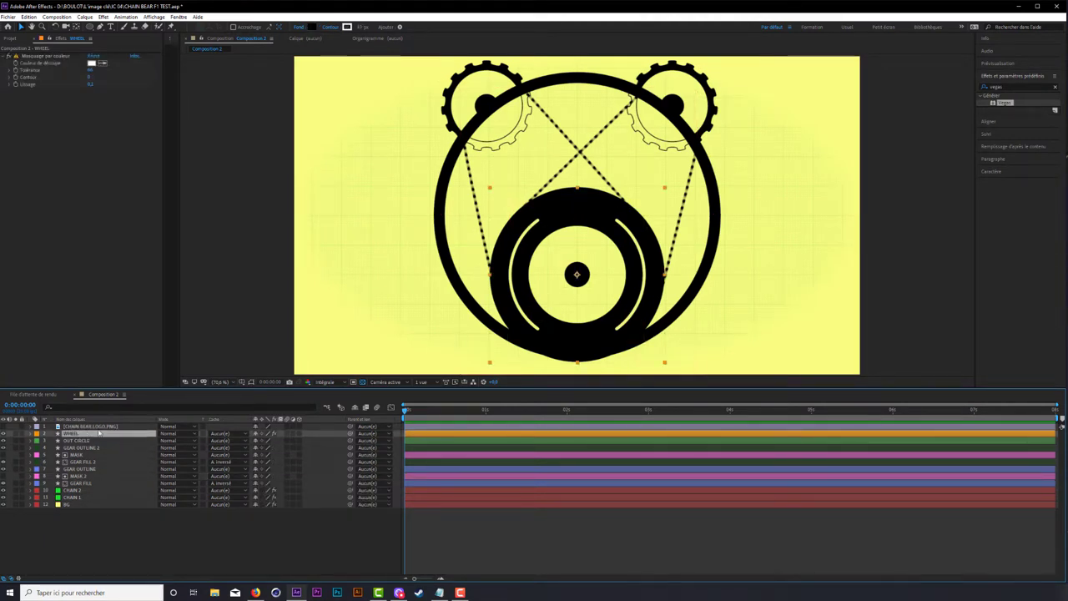
{"action": "left_click", "coordinate": [98, 427]}
{"action": "key", "text": "Delete"}
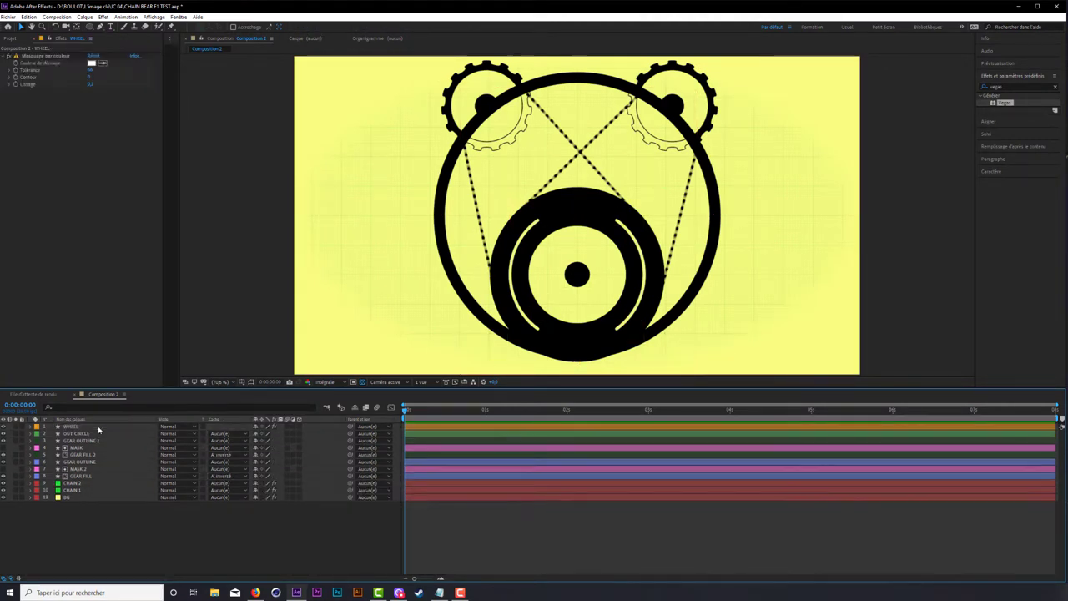
Step: Create a new adjustment layer and name it SLIDER CTRL
{"action": "right_click", "coordinate": [177, 514]}
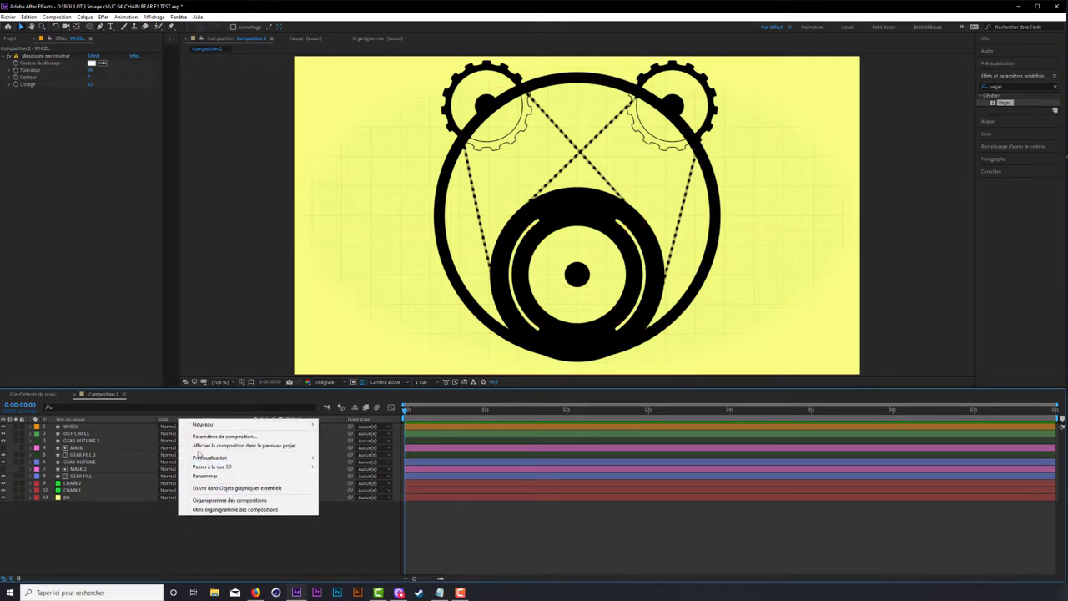
{"action": "mouse_move", "coordinate": [276, 425]}
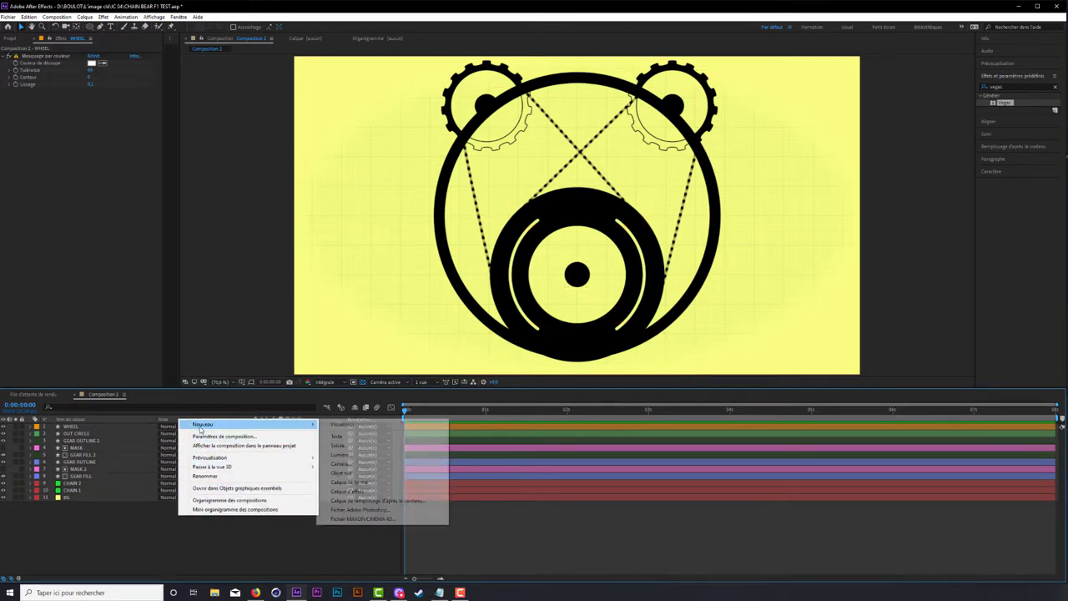
{"action": "left_click", "coordinate": [365, 492]}
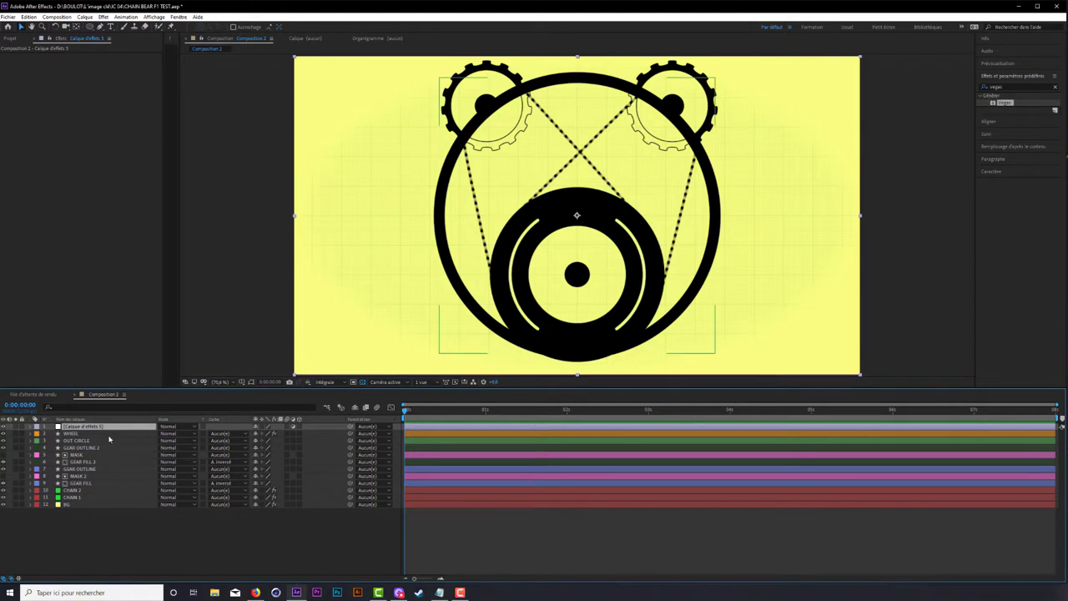
{"action": "key", "text": "Return"}
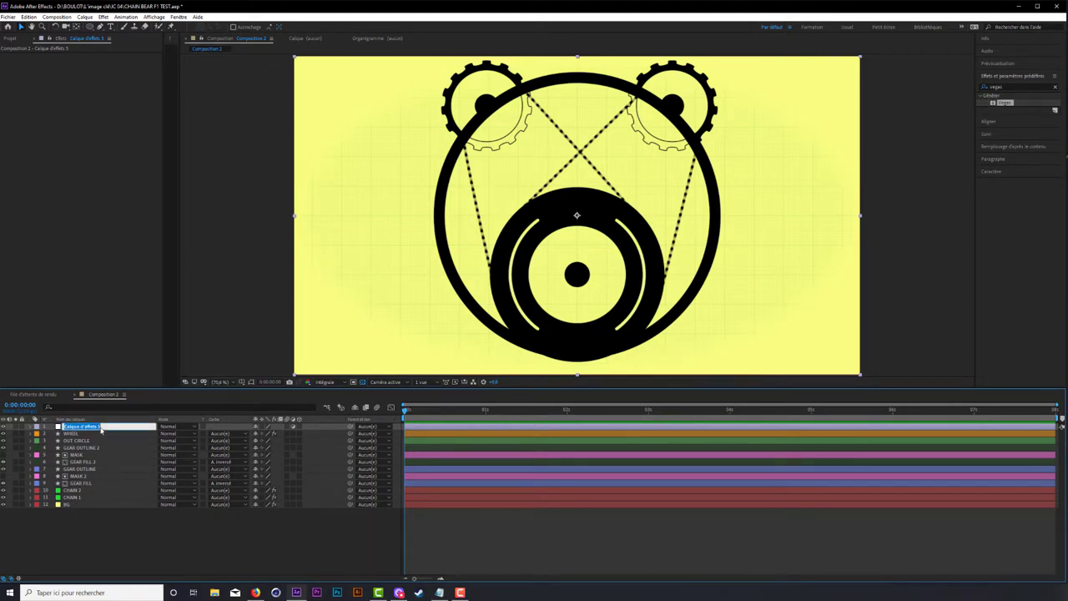
{"action": "type", "text": "SLIDER CTRL"}
{"action": "key", "text": "Return"}
Step: Find the slider control effect (Paramètre glissière) and apply it to the SLIDER CTRL layer
{"action": "left_click", "coordinate": [1054, 87]}
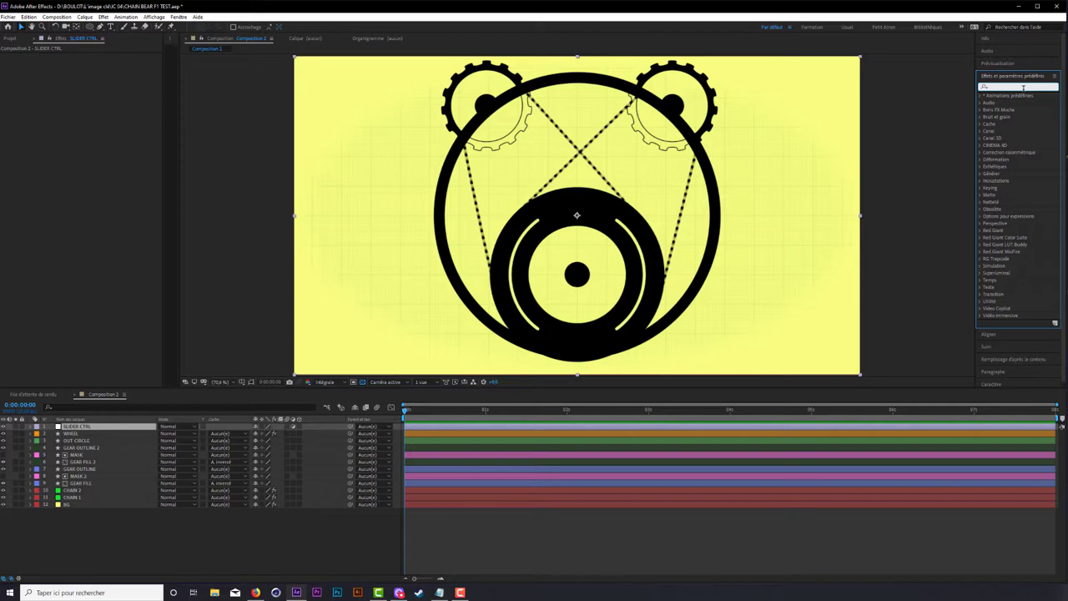
{"action": "type", "text": "glissi"}
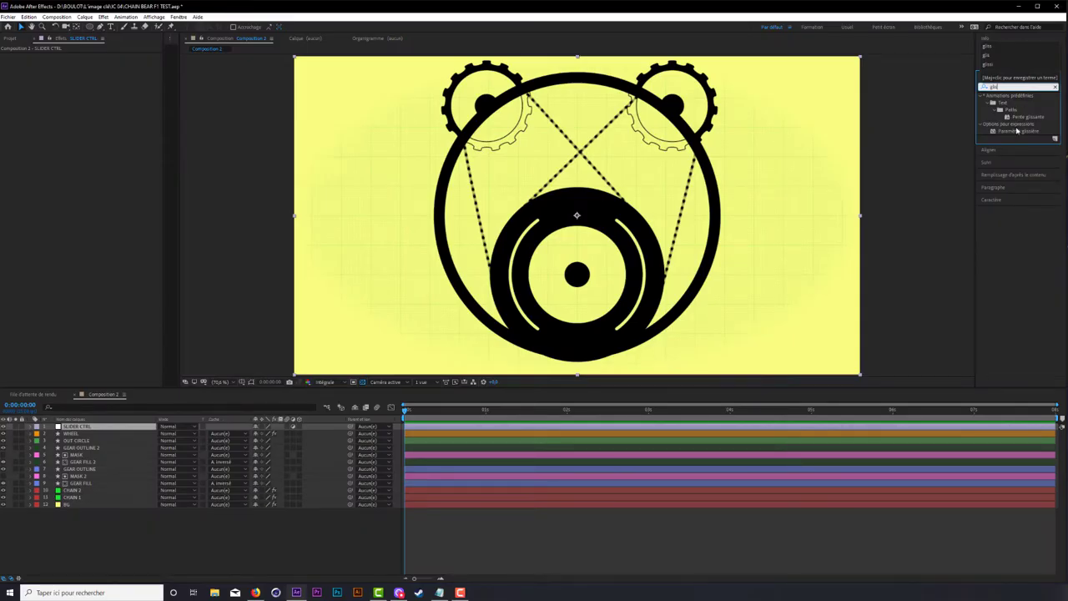
{"action": "left_click_drag", "start_coordinate": [1016, 131], "coordinate": [86, 136]}
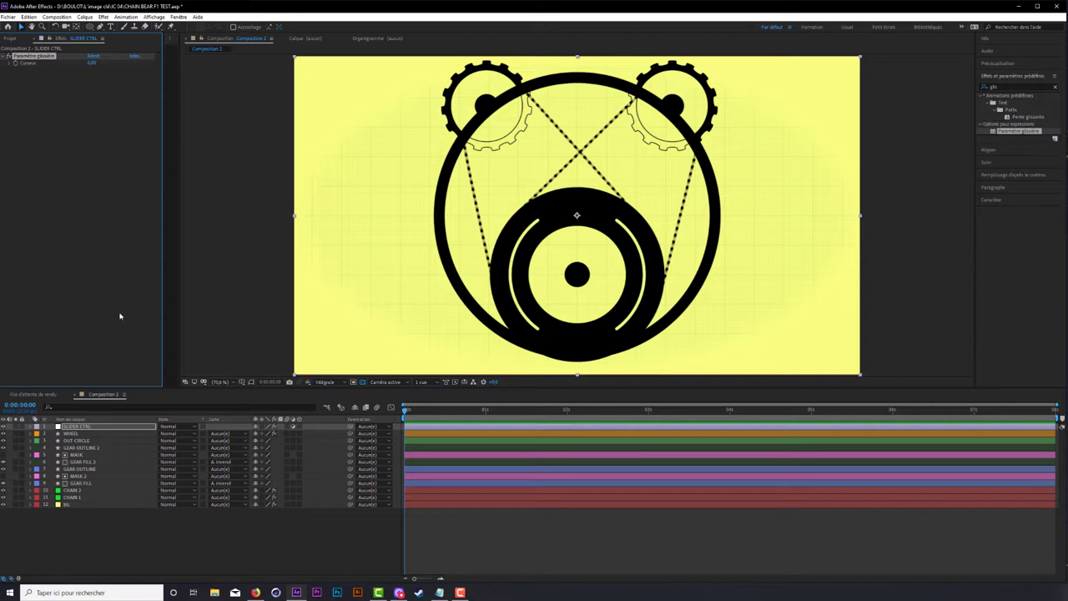
{"action": "left_click", "coordinate": [218, 554]}
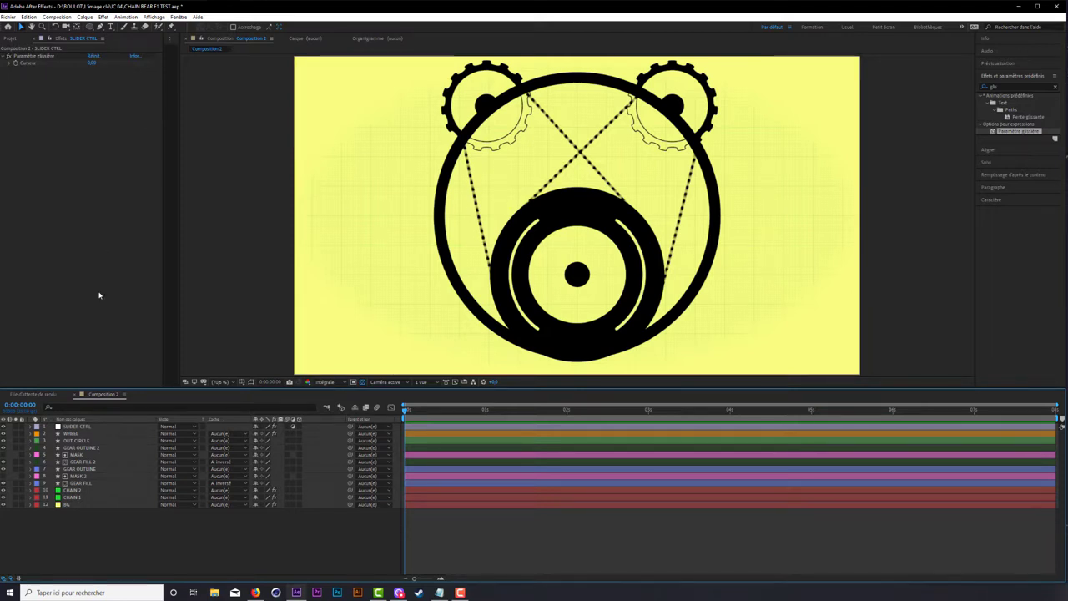
Step: Reveal the Rotation property of the WHEEL and GEAR OUTLINE 2 layers
{"action": "left_click", "coordinate": [70, 440]}
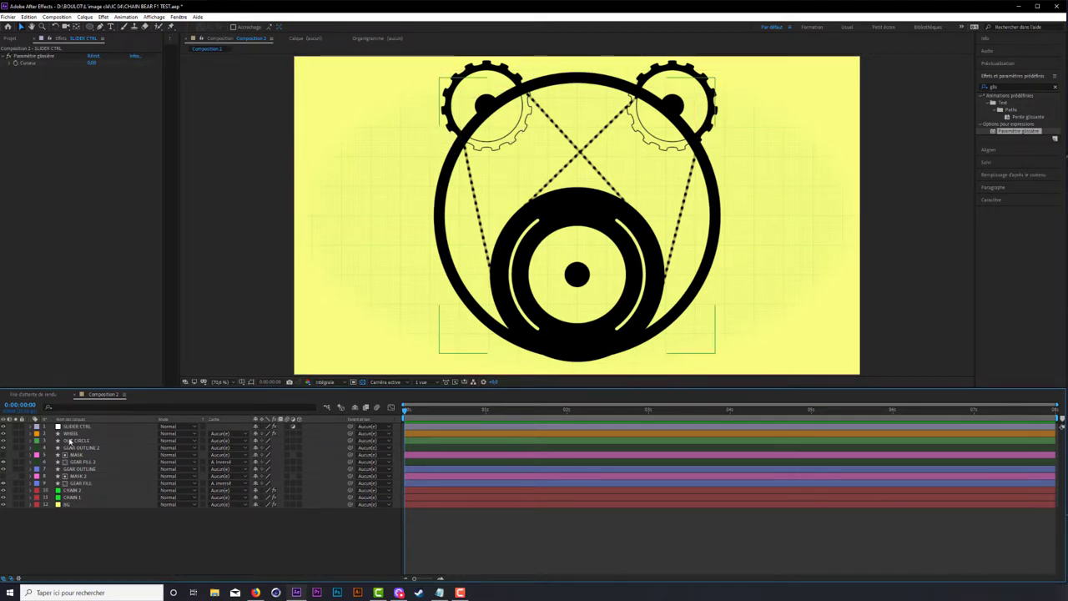
{"action": "left_click", "coordinate": [72, 434]}
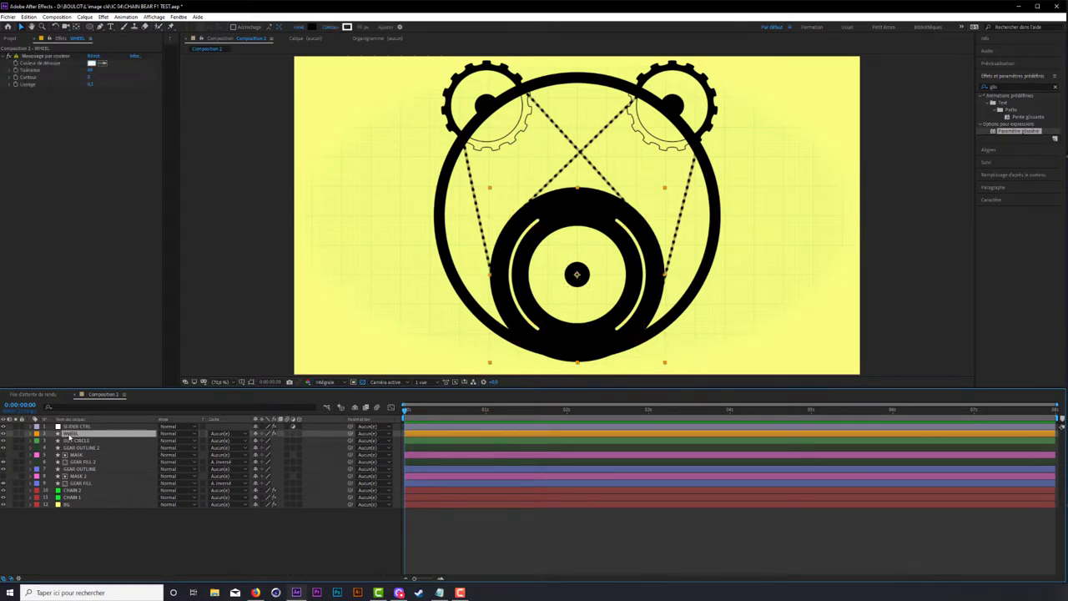
{"action": "key", "text": "e"}
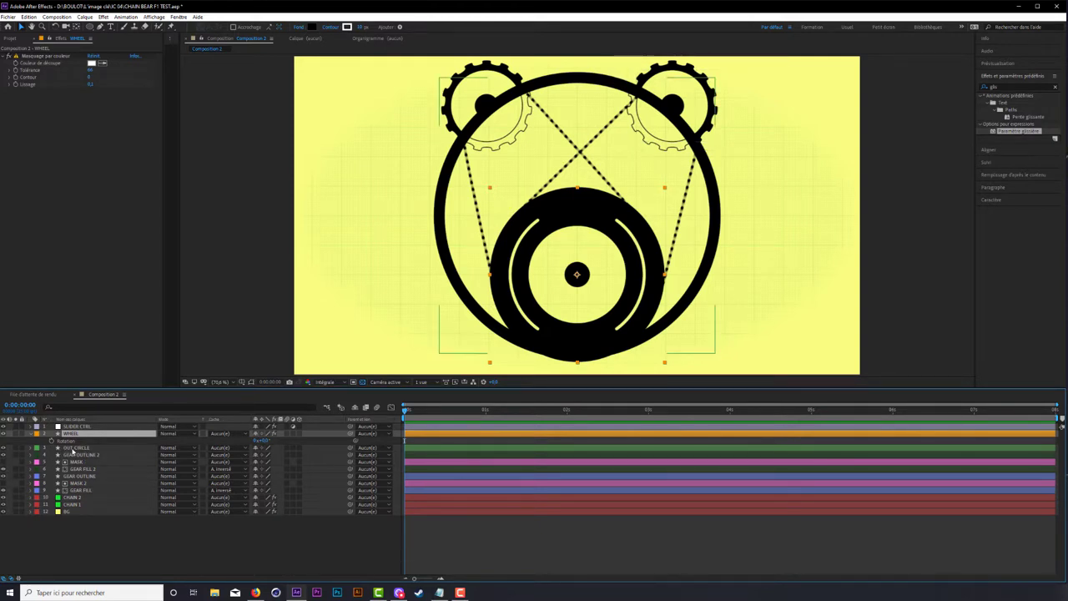
{"action": "left_click", "coordinate": [77, 448]}
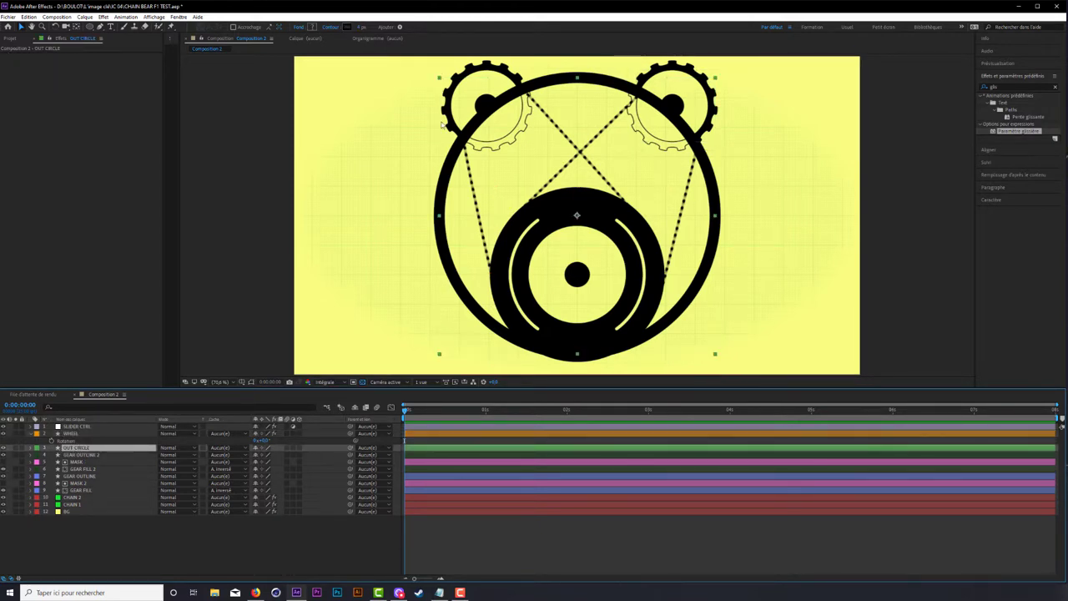
{"action": "left_click", "coordinate": [80, 455]}
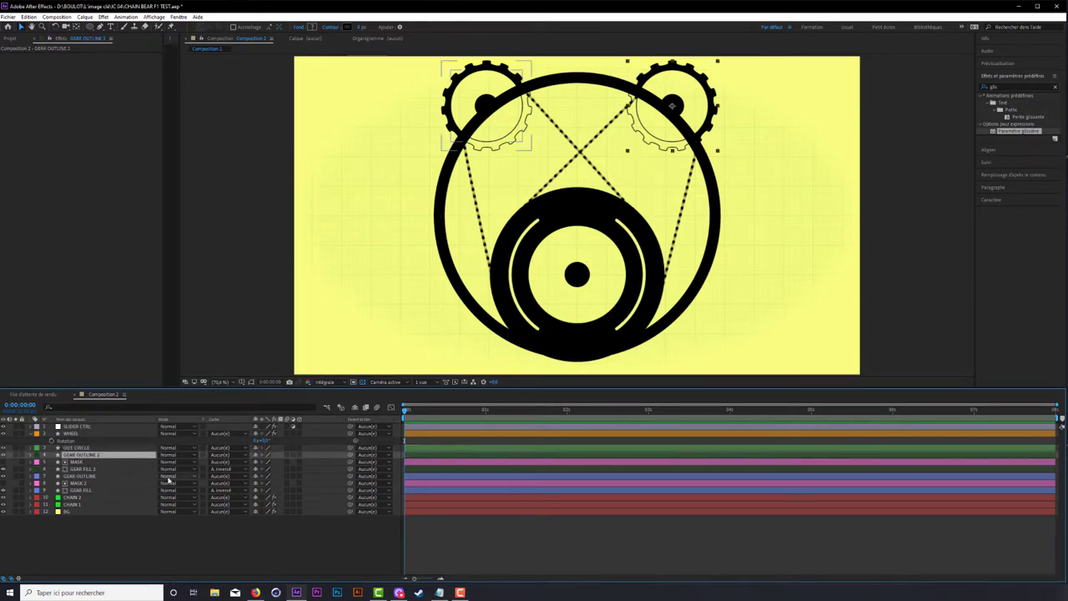
{"action": "key", "text": "r"}
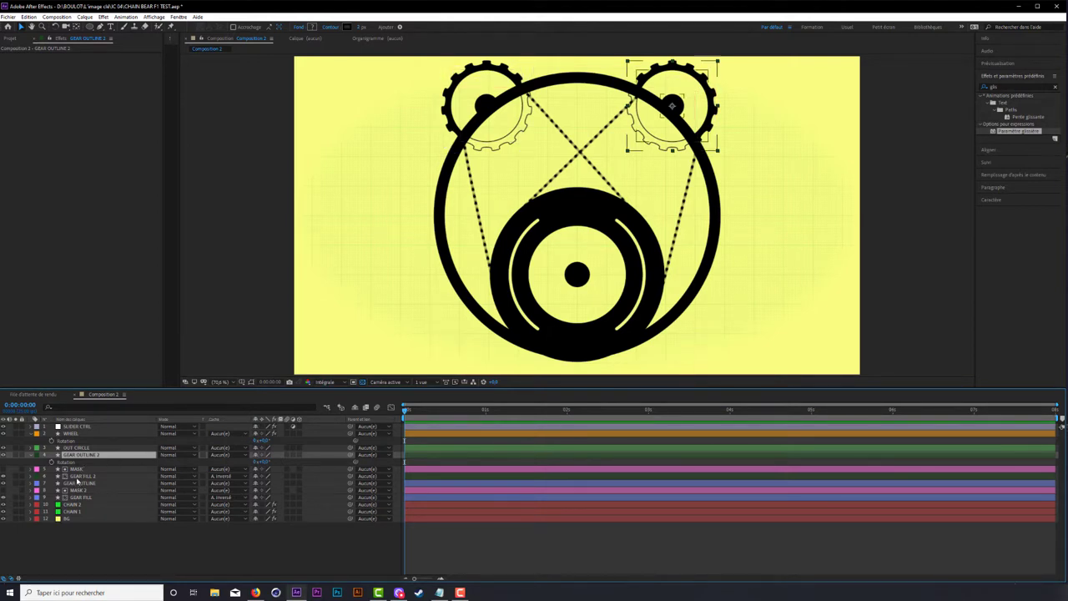
Step: Reveal the Rotation property of the GEAR FILL 2, GEAR OUTLINE and GEAR FILL layers
{"action": "left_click", "coordinate": [82, 475]}
{"action": "key", "text": "r"}
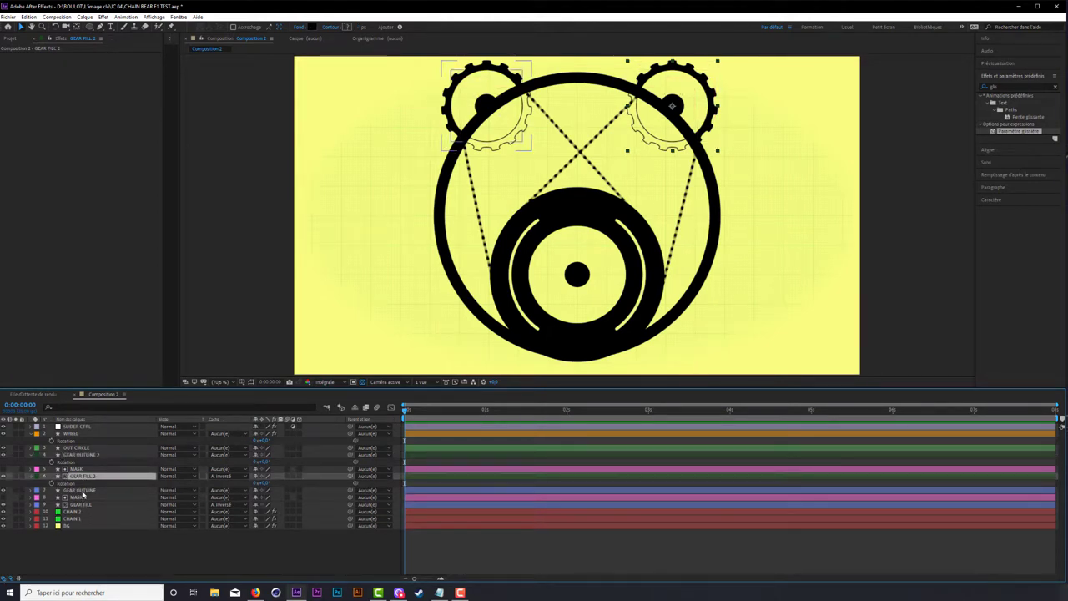
{"action": "left_click", "coordinate": [82, 490]}
{"action": "key", "text": "r"}
{"action": "left_click", "coordinate": [82, 511]}
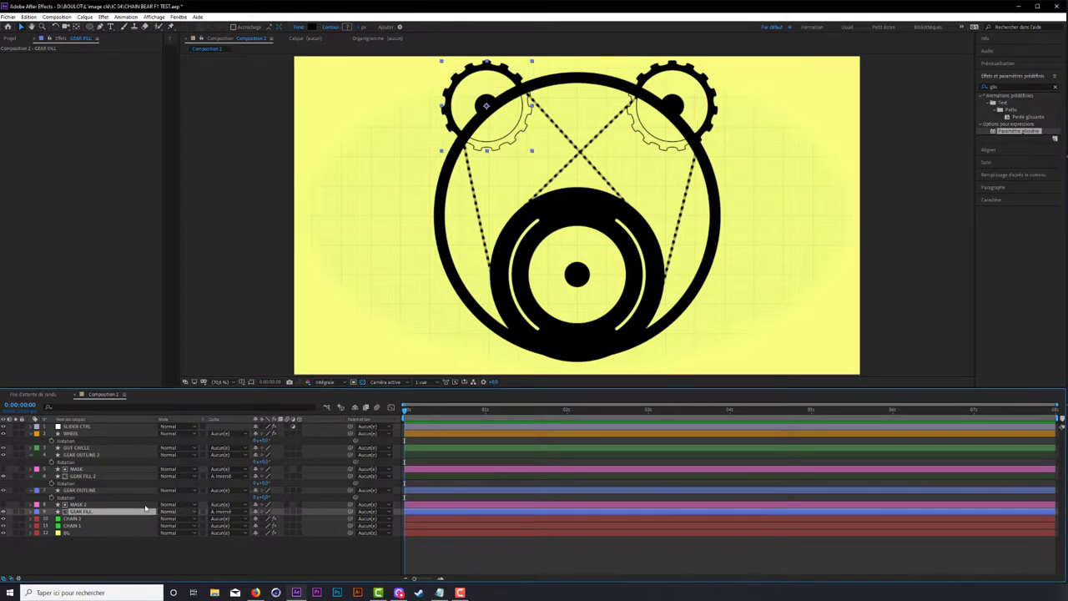
{"action": "key", "text": "r"}
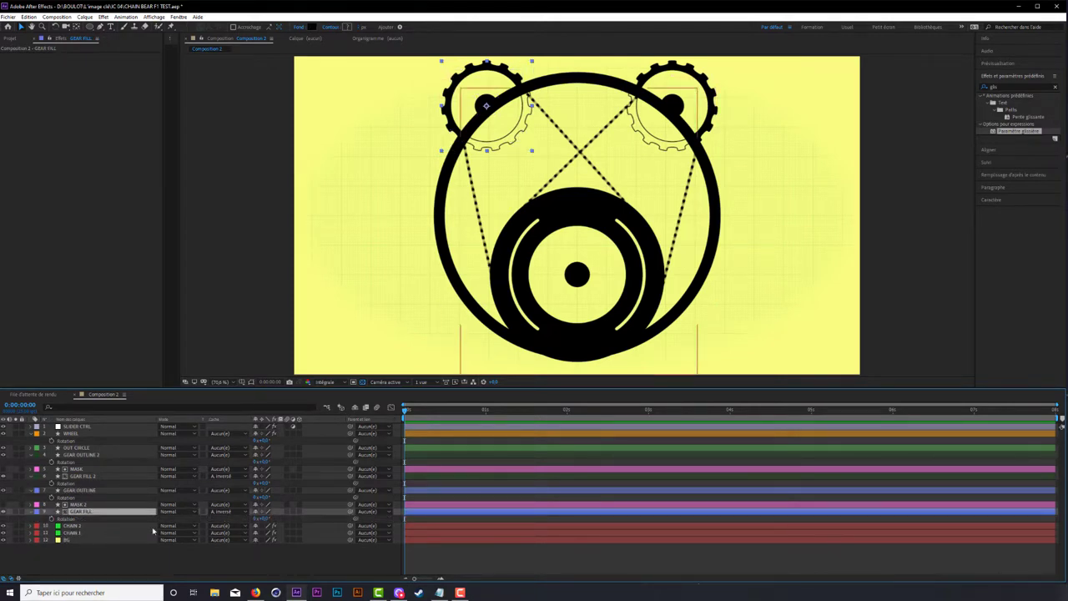
Step: Link the WHEEL layer's Rotation to the Curseur property of the slider effect on SLIDER CTRL
{"action": "left_click", "coordinate": [86, 426]}
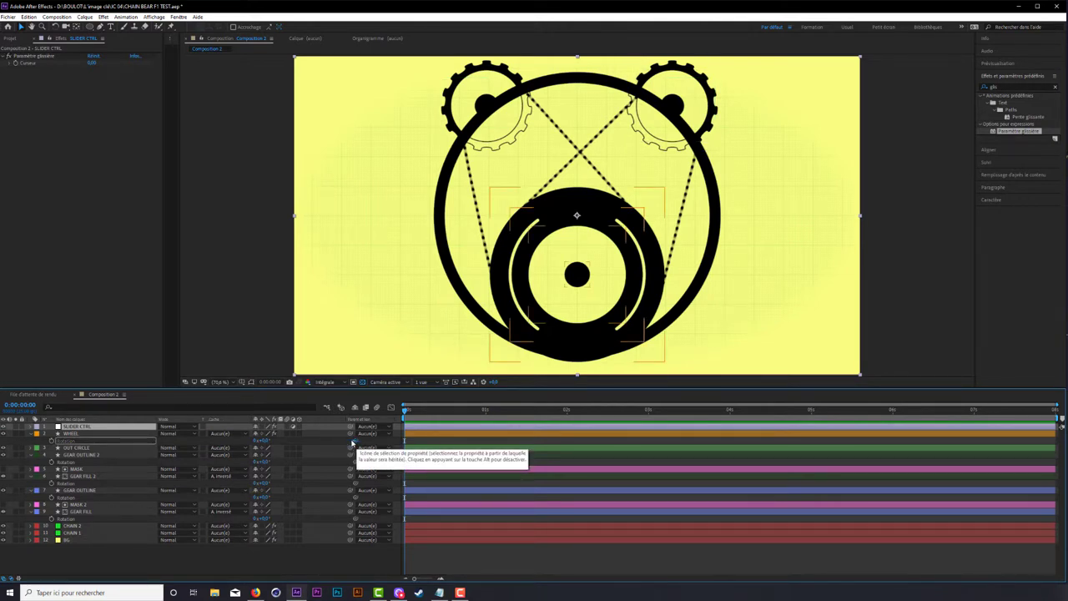
{"action": "left_click_drag", "start_coordinate": [354, 442], "coordinate": [320, 425]}
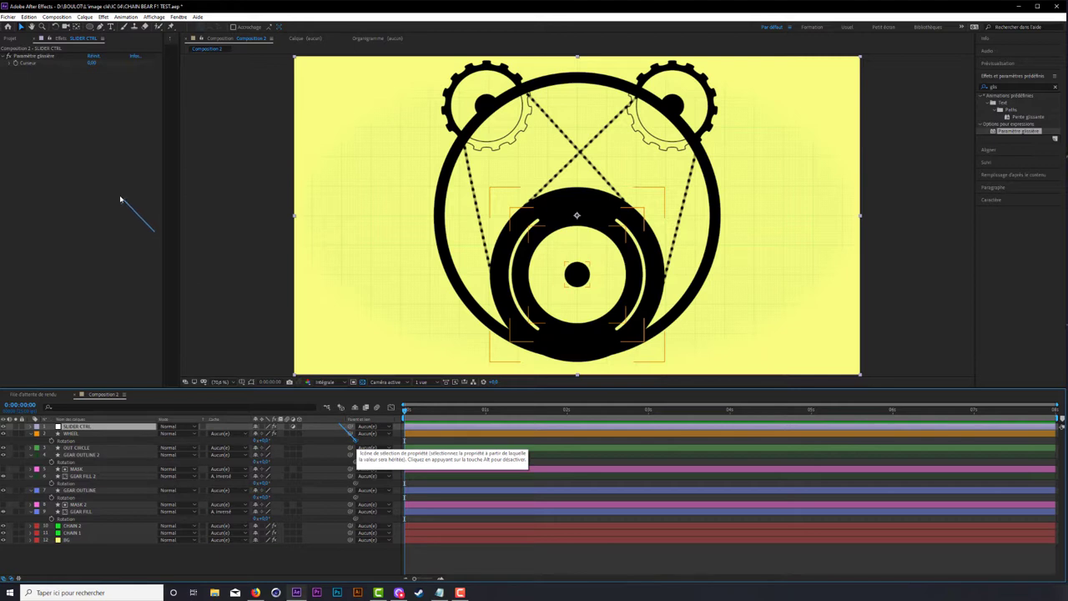
{"action": "left_click_drag", "start_coordinate": [120, 199], "coordinate": [29, 65]}
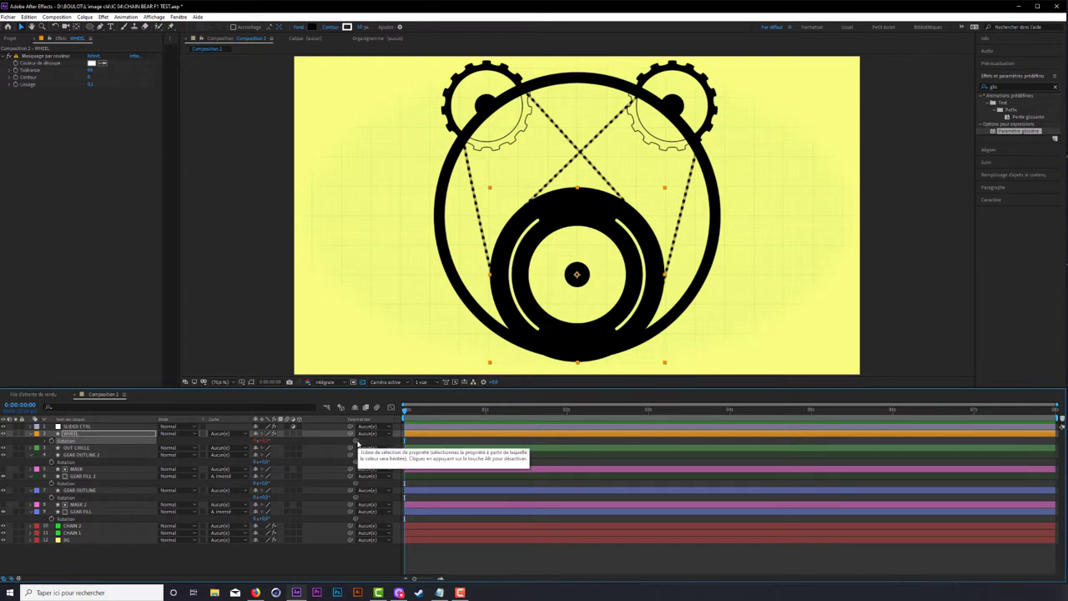
Step: Link the Rotation of GEAR OUTLINE 2 and GEAR FILL 2 to the SLIDER CTRL layer's Curseur property
{"action": "left_click", "coordinate": [100, 427]}
{"action": "left_click_drag", "start_coordinate": [355, 461], "coordinate": [27, 66]}
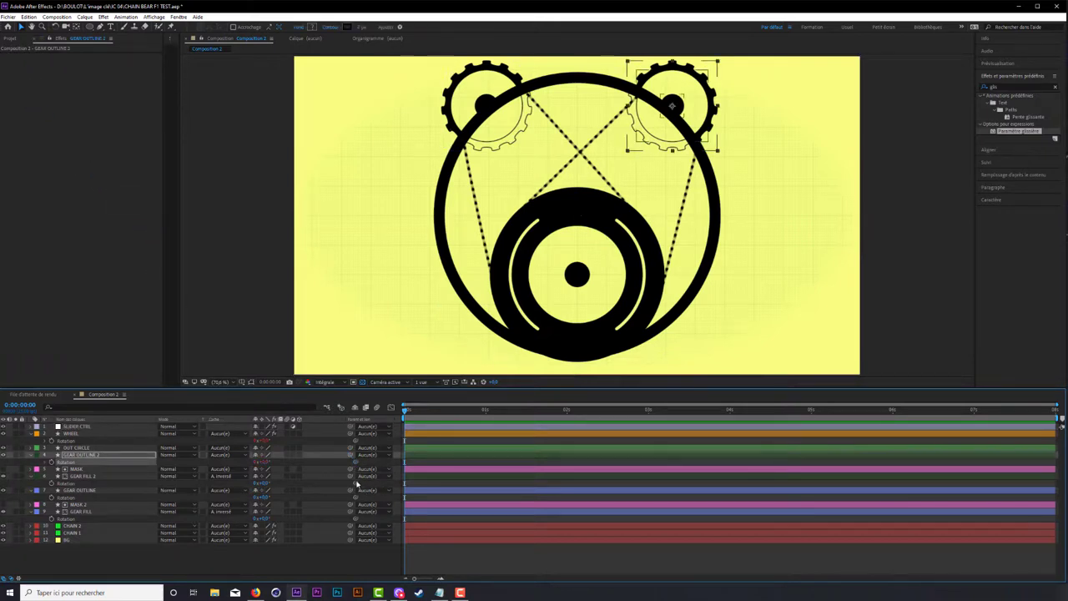
{"action": "left_click_drag", "start_coordinate": [196, 237], "coordinate": [83, 88]}
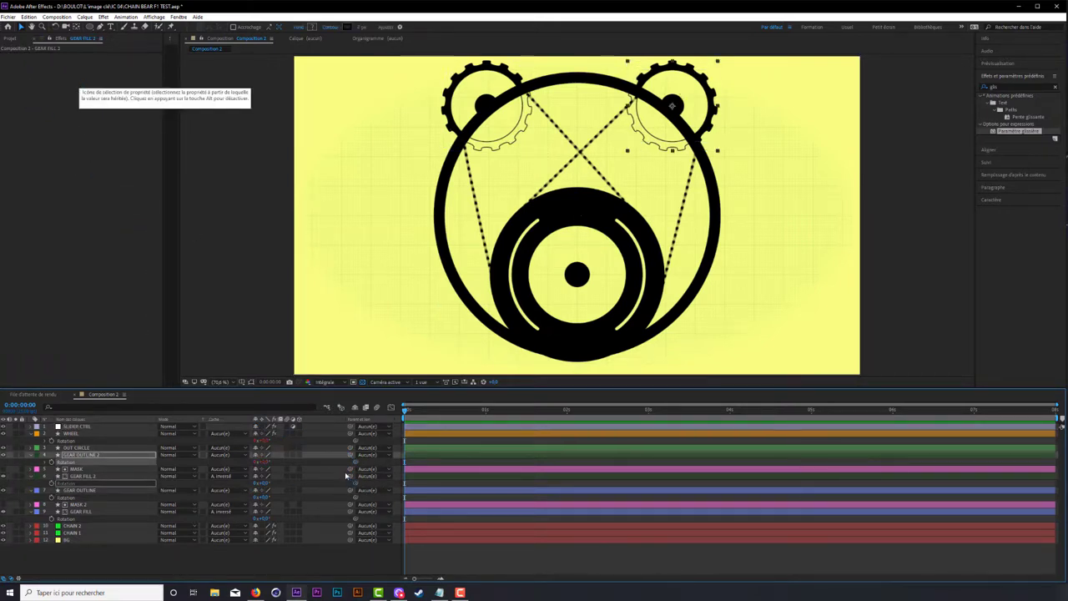
Step: Link the Rotation of GEAR OUTLINE and GEAR FILL to the SLIDER CTRL layer's Curseur property
{"action": "left_click", "coordinate": [84, 427]}
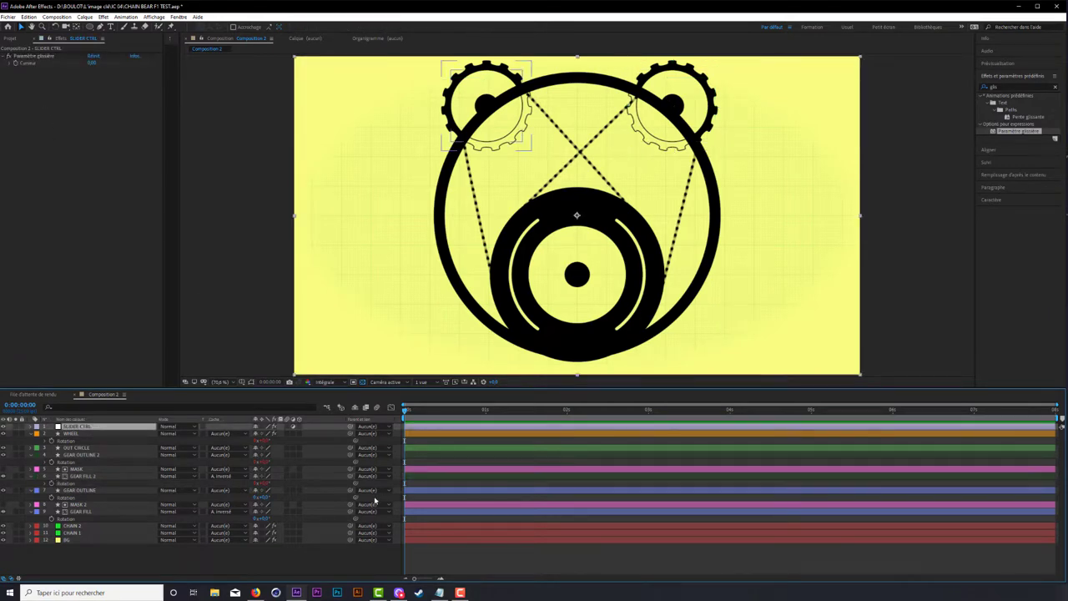
{"action": "left_click_drag", "start_coordinate": [357, 497], "coordinate": [52, 107]}
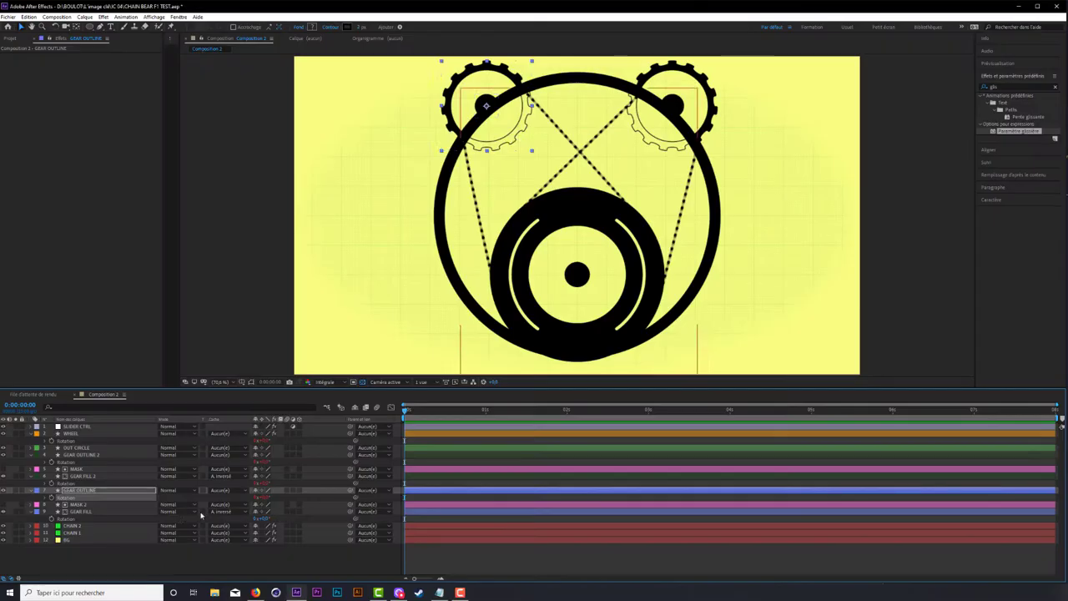
{"action": "left_click", "coordinate": [84, 510]}
{"action": "left_click_drag", "start_coordinate": [354, 518], "coordinate": [33, 65]}
{"action": "left_click", "coordinate": [78, 427]}
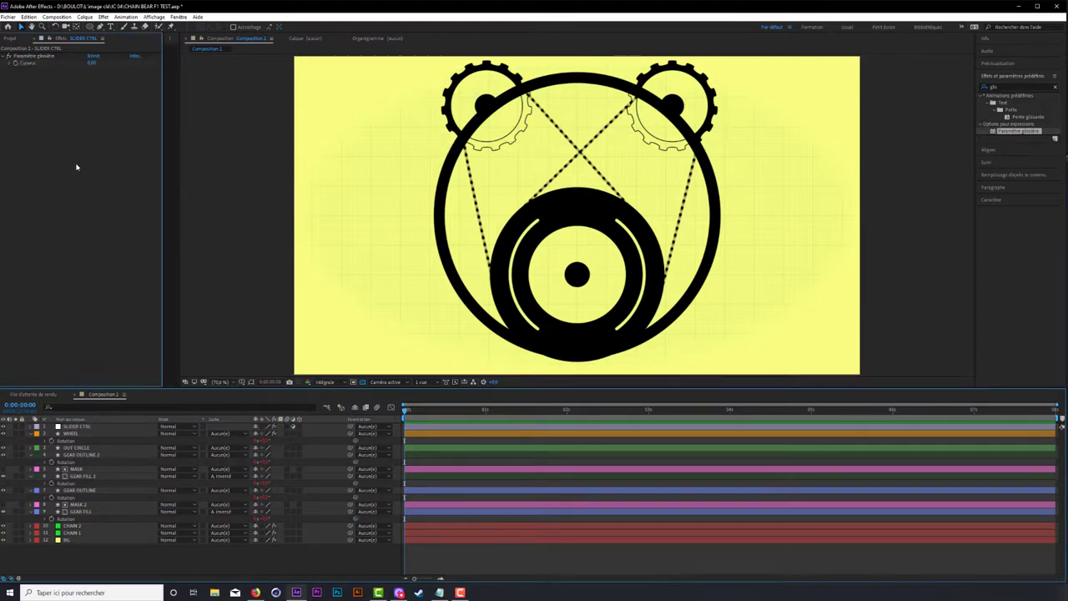
Step: Expand the CHAIN 2 layer's Vegas effect down to its Segments properties
{"action": "left_click", "coordinate": [75, 525]}
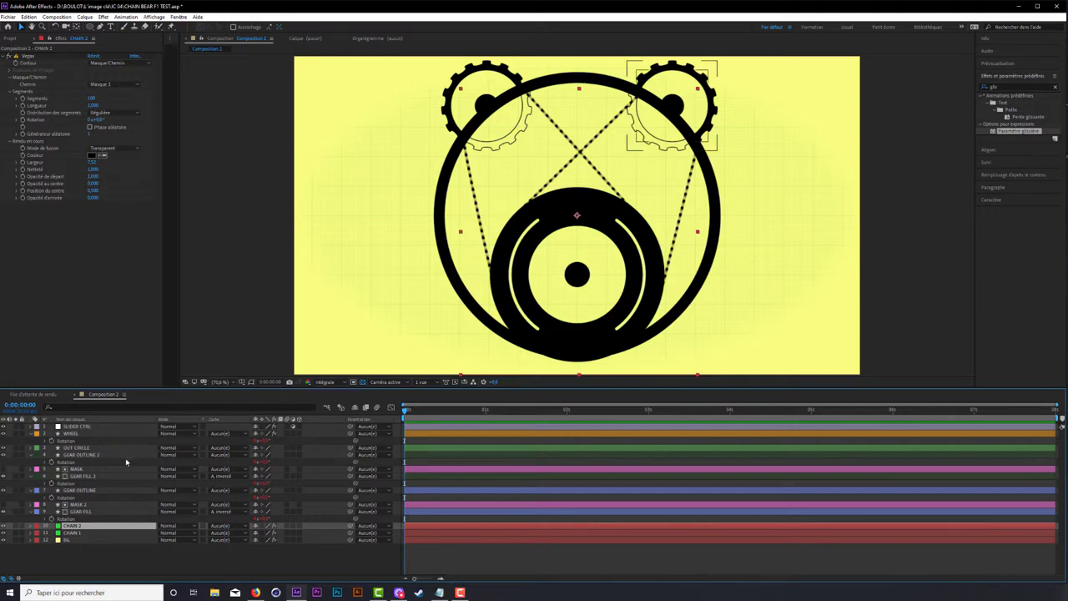
{"action": "left_click", "coordinate": [30, 527]}
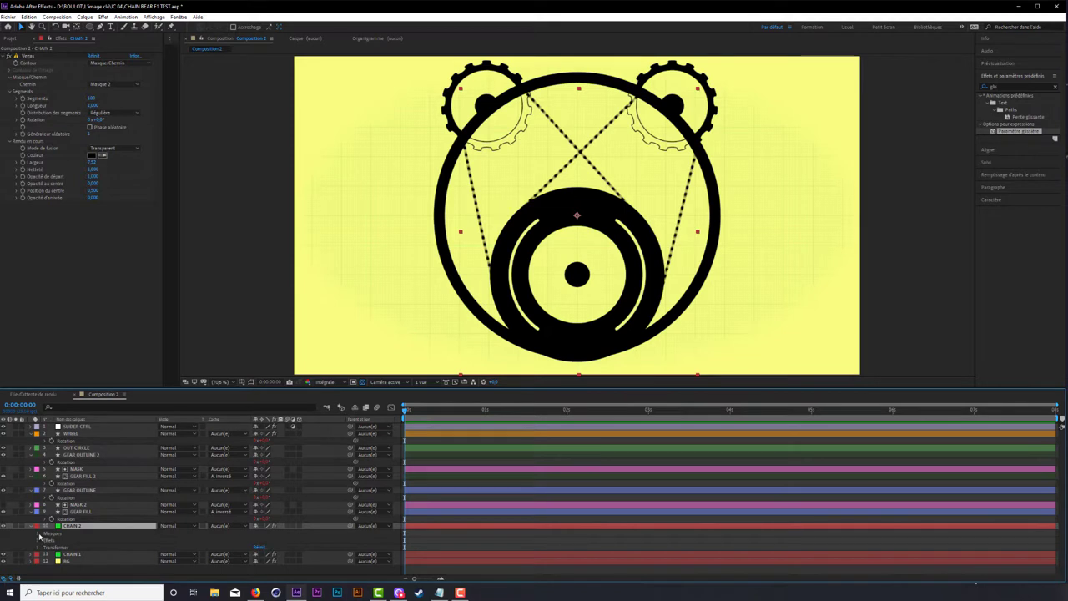
{"action": "left_click", "coordinate": [39, 534]}
{"action": "left_click", "coordinate": [37, 534]}
{"action": "left_click", "coordinate": [41, 540]}
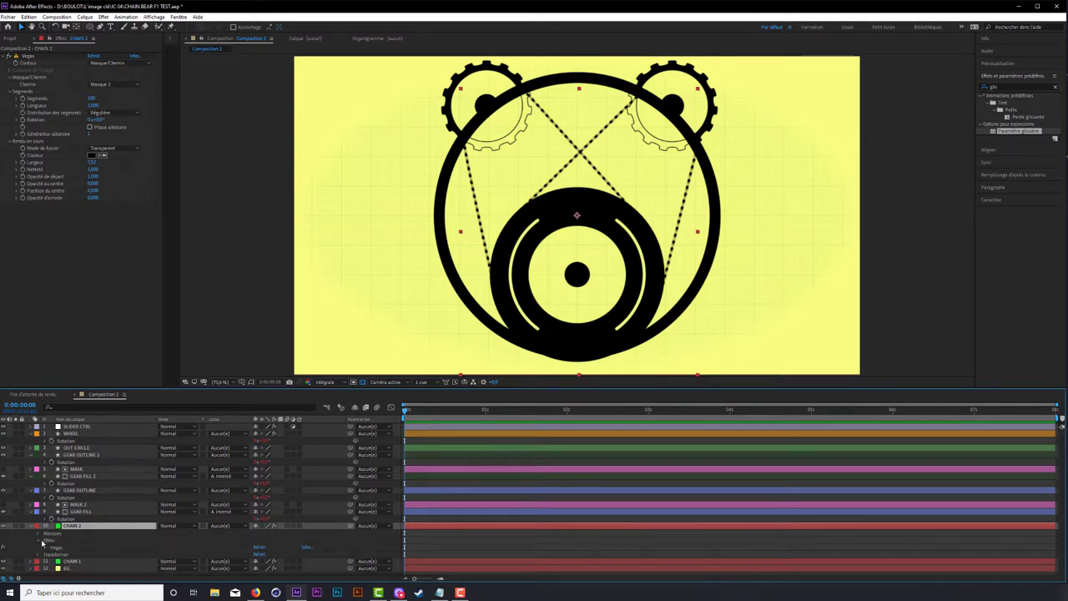
{"action": "left_click", "coordinate": [44, 548]}
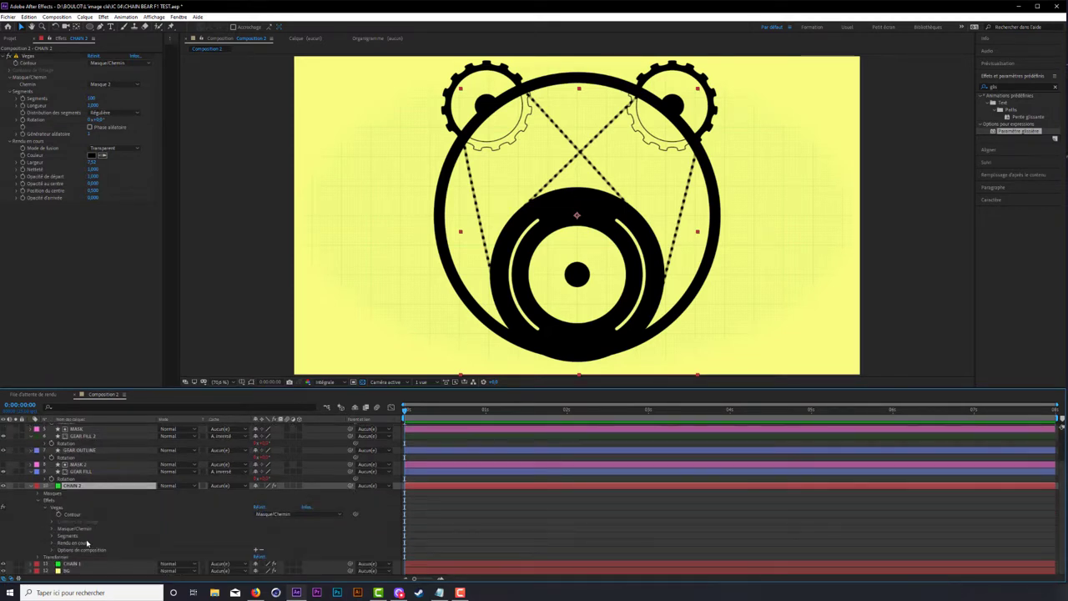
{"action": "left_click", "coordinate": [52, 536]}
{"action": "scroll", "coordinate": [130, 551], "scroll_direction": "down", "scroll_amount": 2}
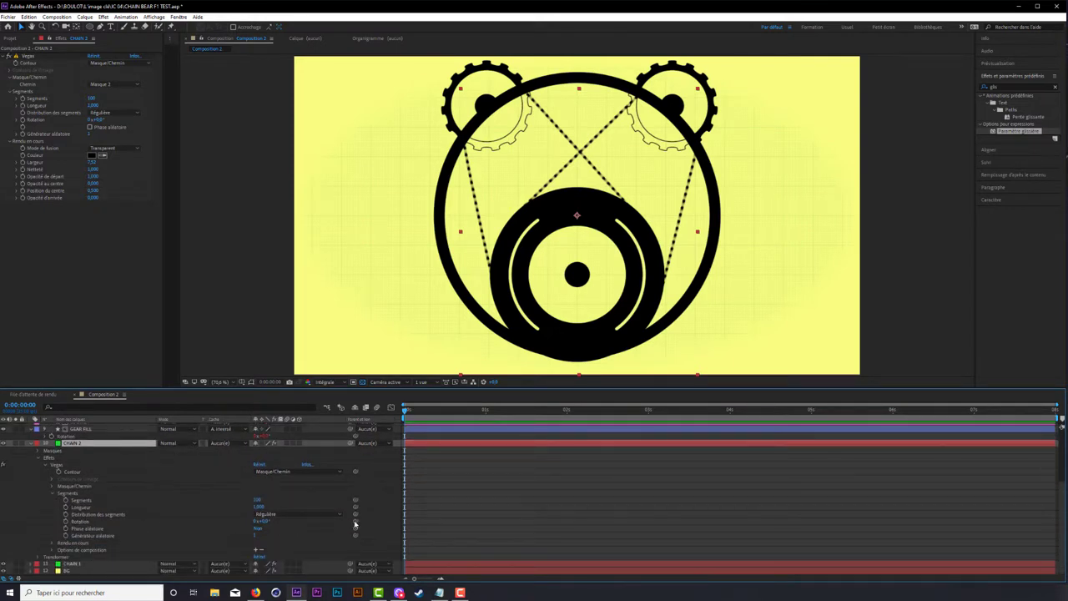
Step: Link the Rotation of CHAIN 2's Vegas segments to the SLIDER CTRL layer's Curseur property and collapse CHAIN 2
{"action": "scroll", "coordinate": [94, 453], "scroll_direction": "up", "scroll_amount": 5}
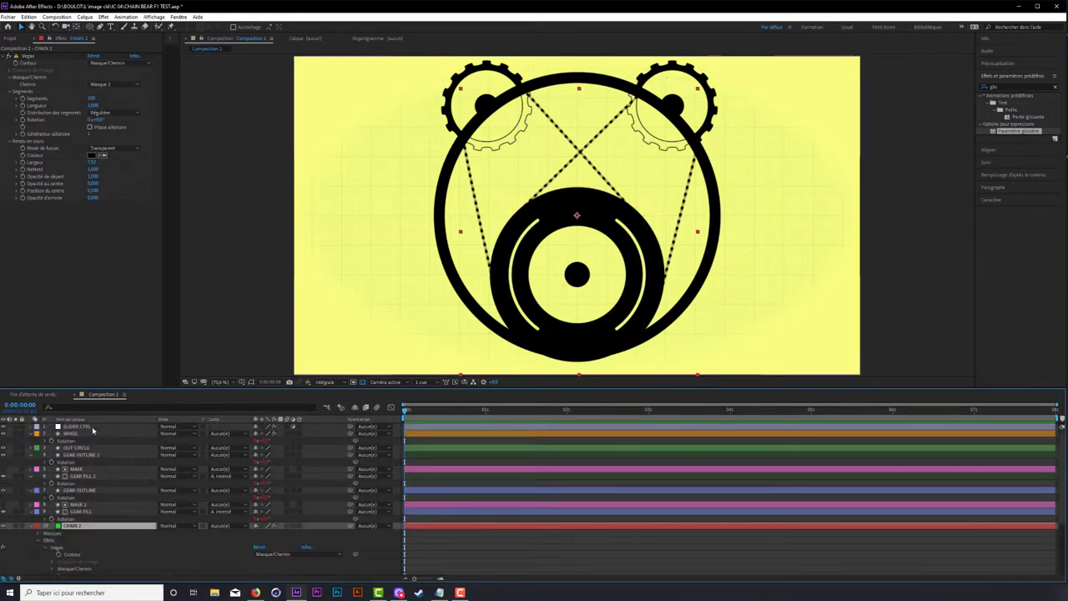
{"action": "left_click", "coordinate": [92, 428]}
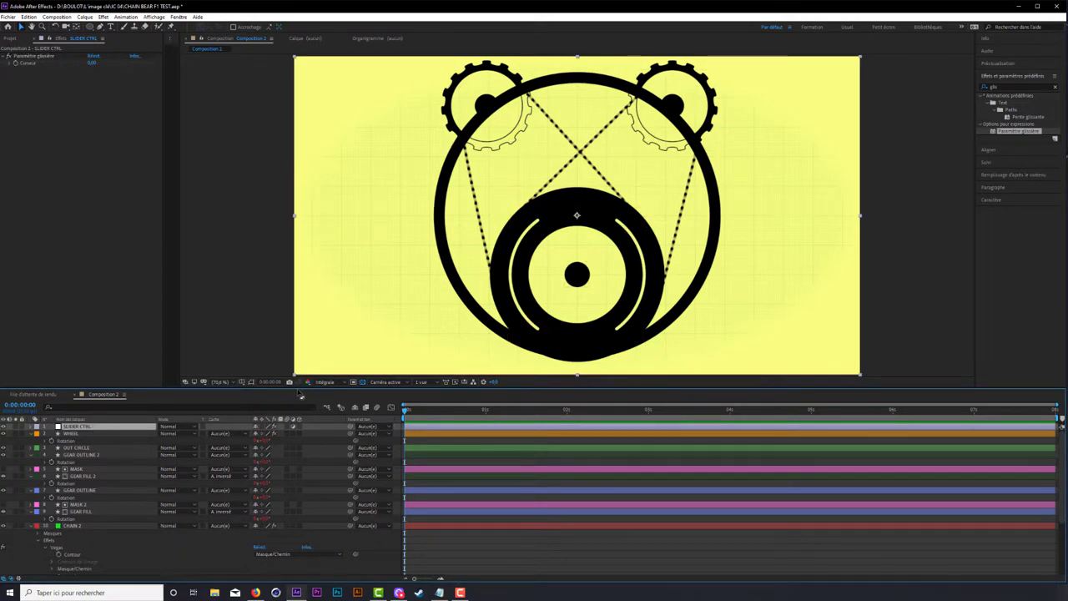
{"action": "left_click_drag", "start_coordinate": [294, 388], "coordinate": [302, 322]}
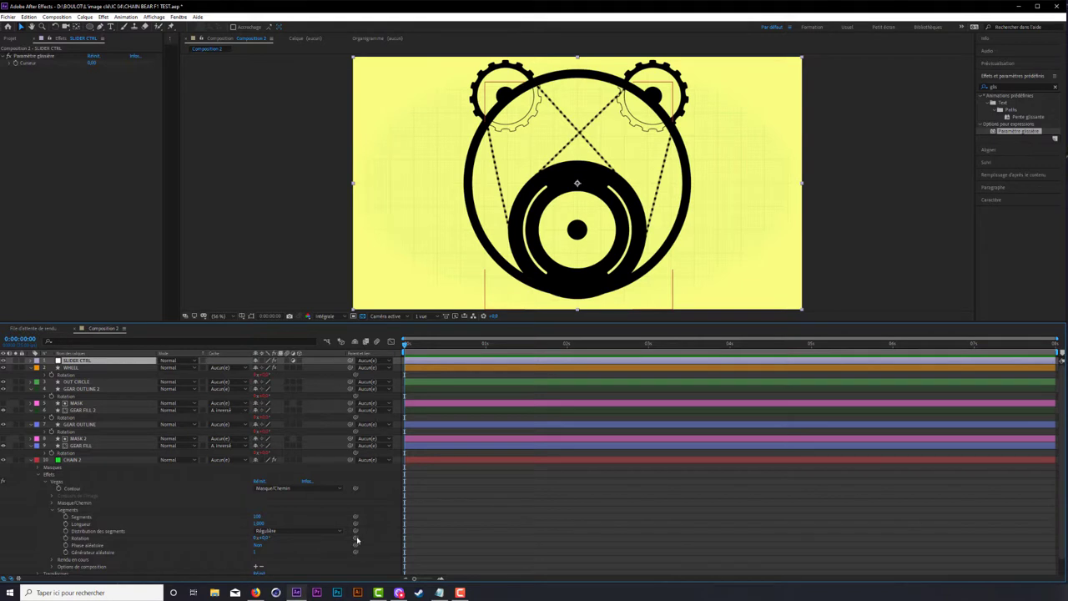
{"action": "left_click_drag", "start_coordinate": [356, 539], "coordinate": [39, 68]}
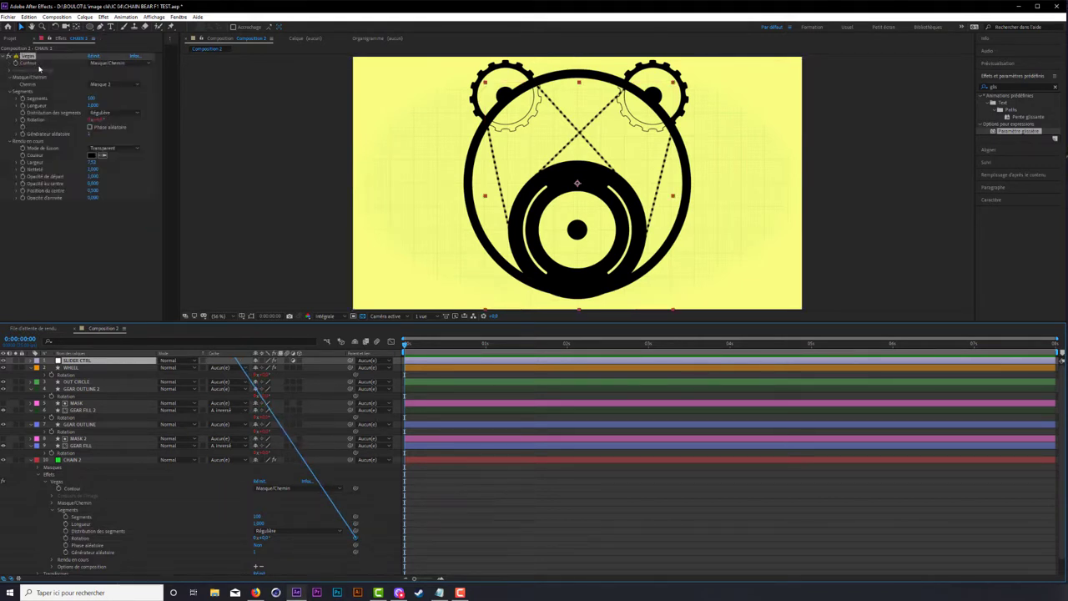
{"action": "left_click", "coordinate": [30, 460]}
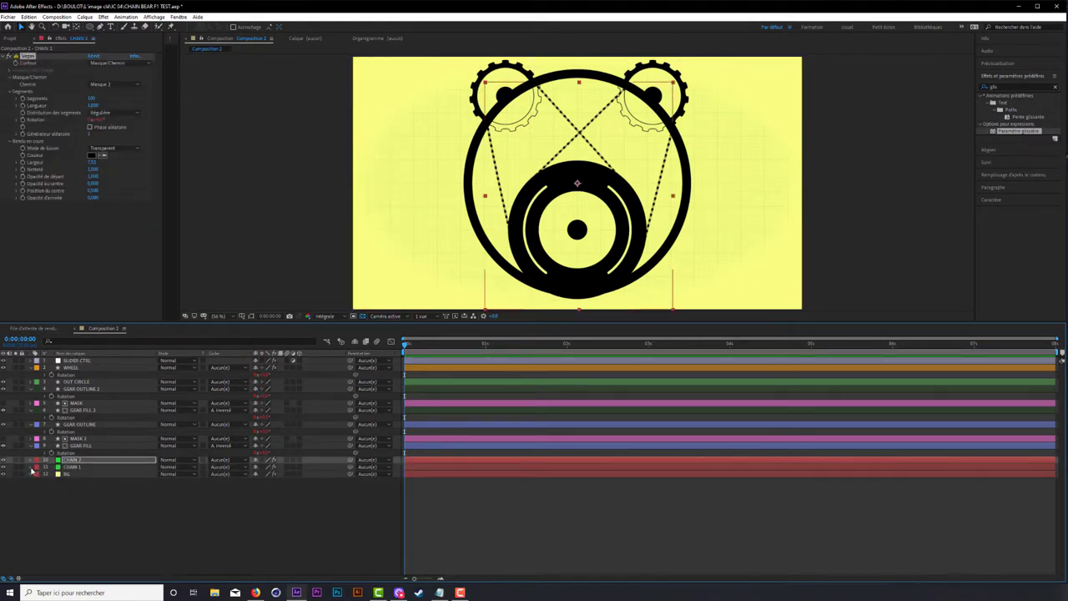
Step: Expand CHAIN 1's Vegas Segments and link their Rotation to the SLIDER CTRL layer's Curseur property
{"action": "left_click", "coordinate": [31, 468]}
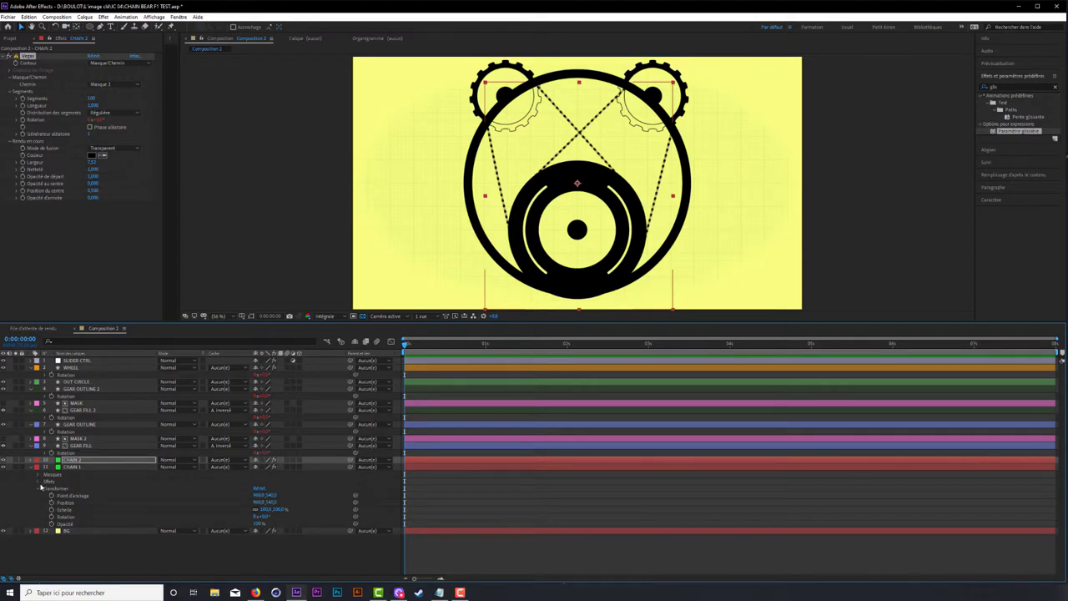
{"action": "left_click", "coordinate": [38, 482]}
{"action": "left_click", "coordinate": [46, 489]}
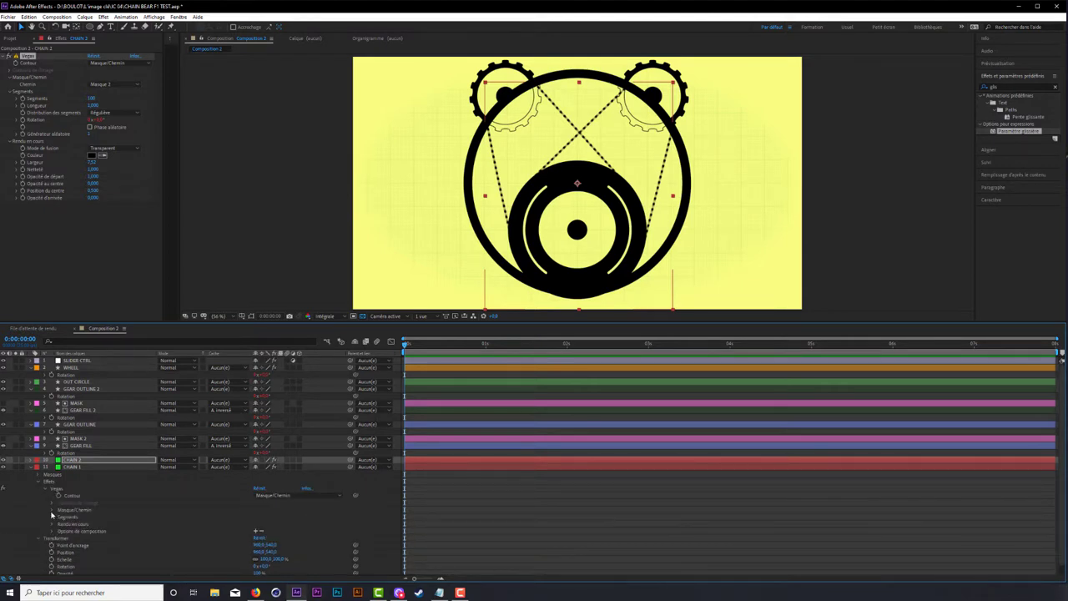
{"action": "left_click", "coordinate": [52, 516]}
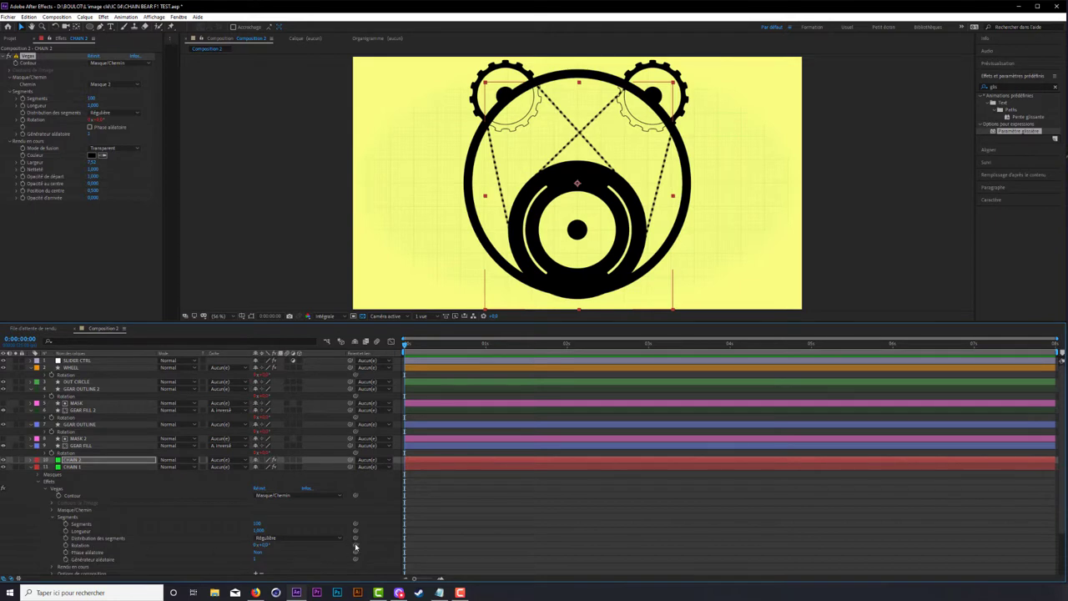
{"action": "left_click_drag", "start_coordinate": [355, 545], "coordinate": [76, 375]}
{"action": "left_click", "coordinate": [81, 360]}
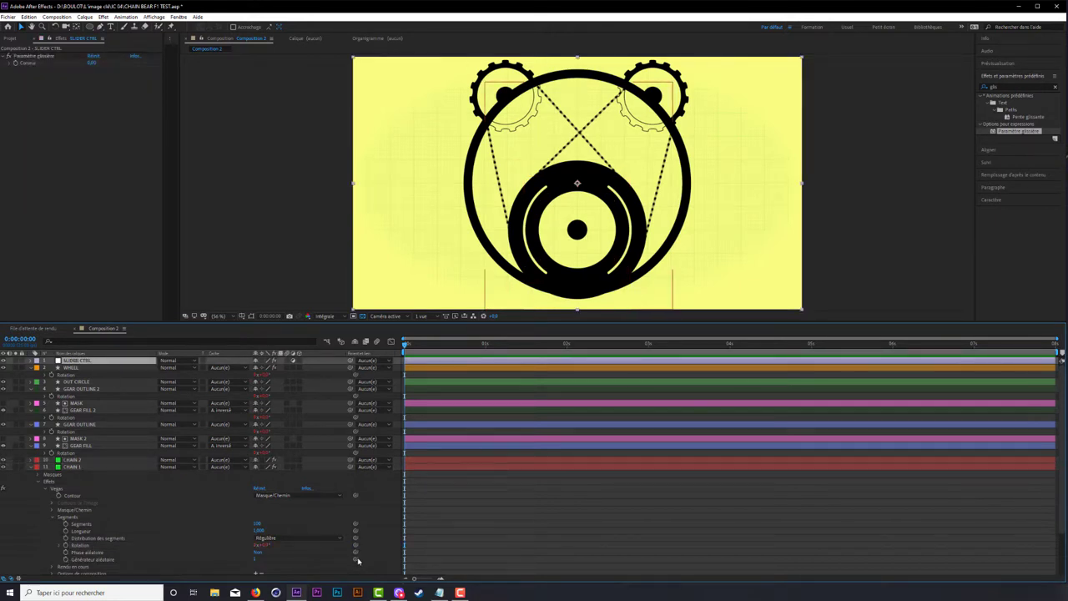
{"action": "left_click_drag", "start_coordinate": [356, 546], "coordinate": [29, 64]}
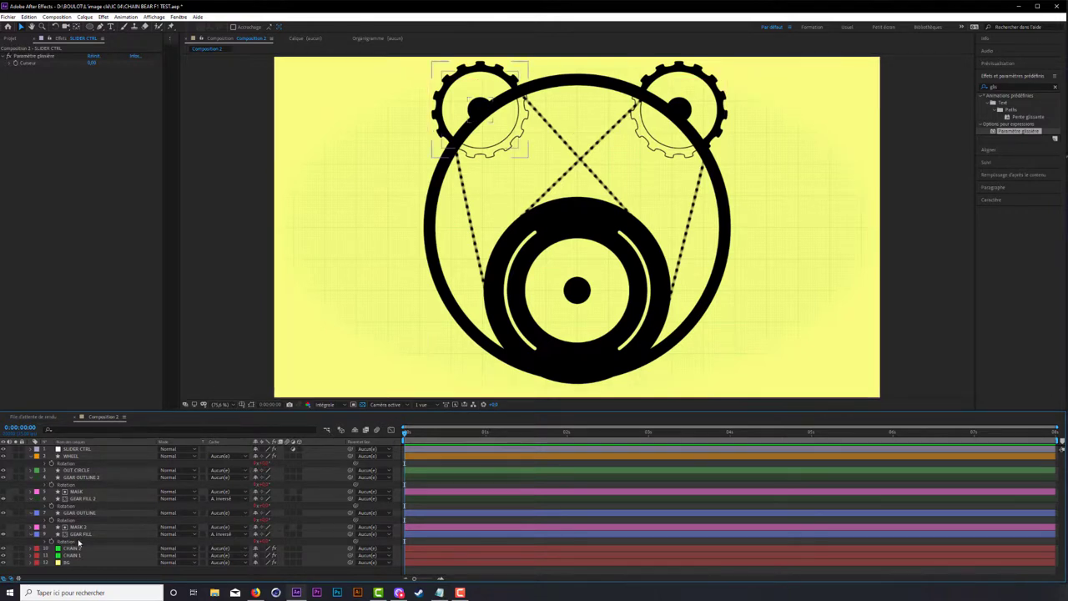
Step: Display the chain mask paths and move CHAIN 1's mask vertex beside the right ear gear slightly upward
{"action": "left_click", "coordinate": [79, 549]}
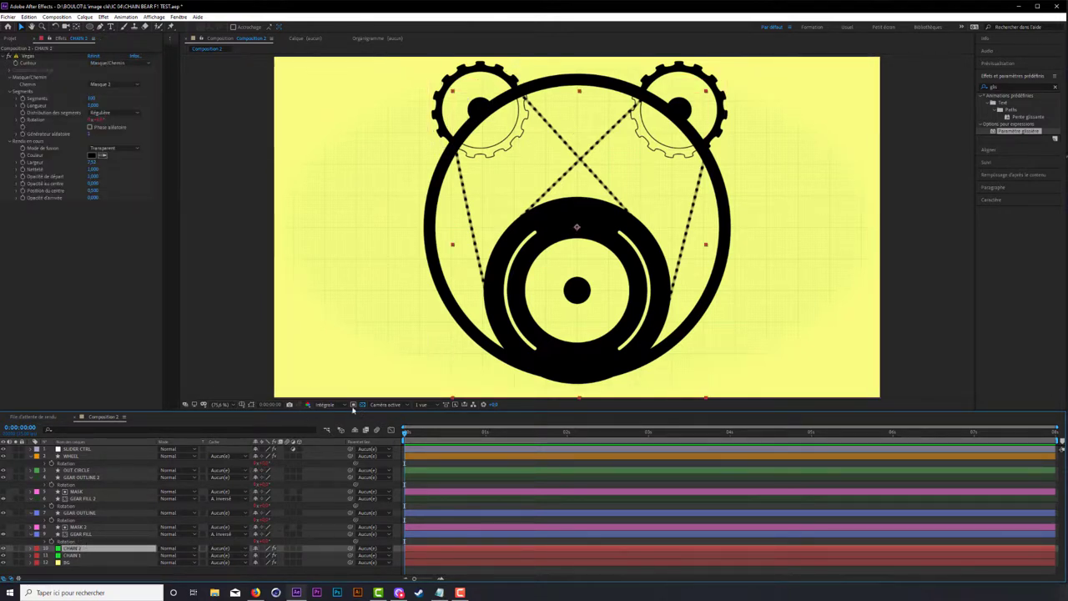
{"action": "left_click", "coordinate": [251, 405]}
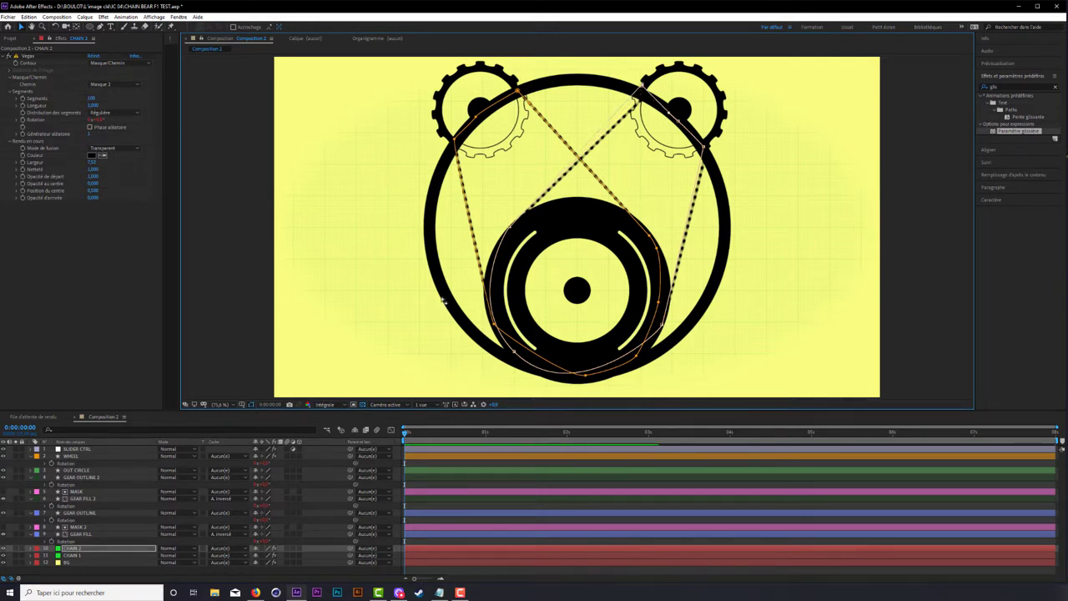
{"action": "left_click", "coordinate": [72, 555]}
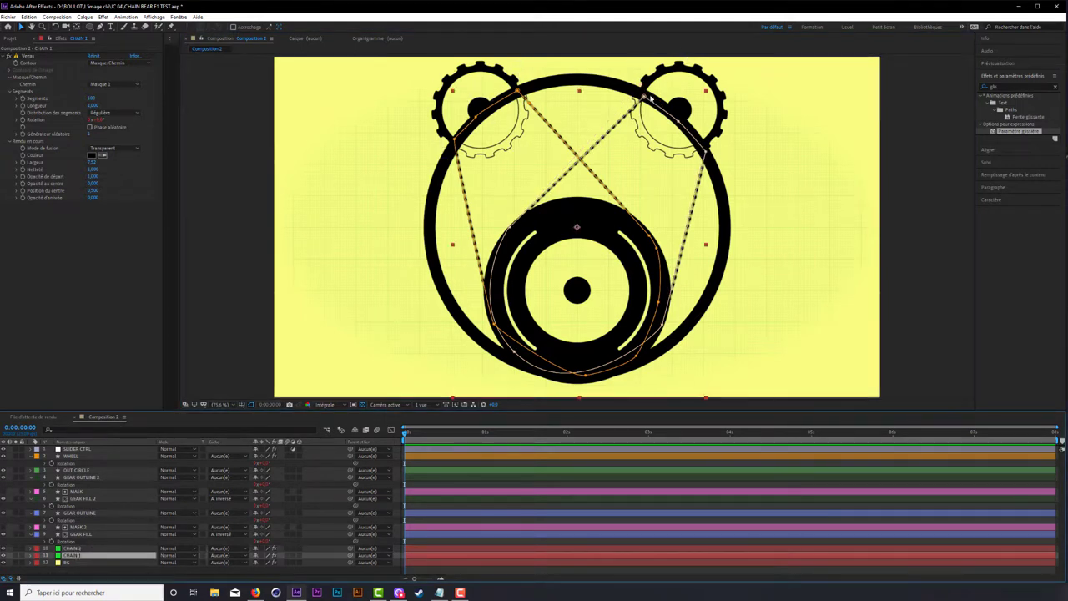
{"action": "left_click_drag", "start_coordinate": [644, 97], "coordinate": [643, 90]}
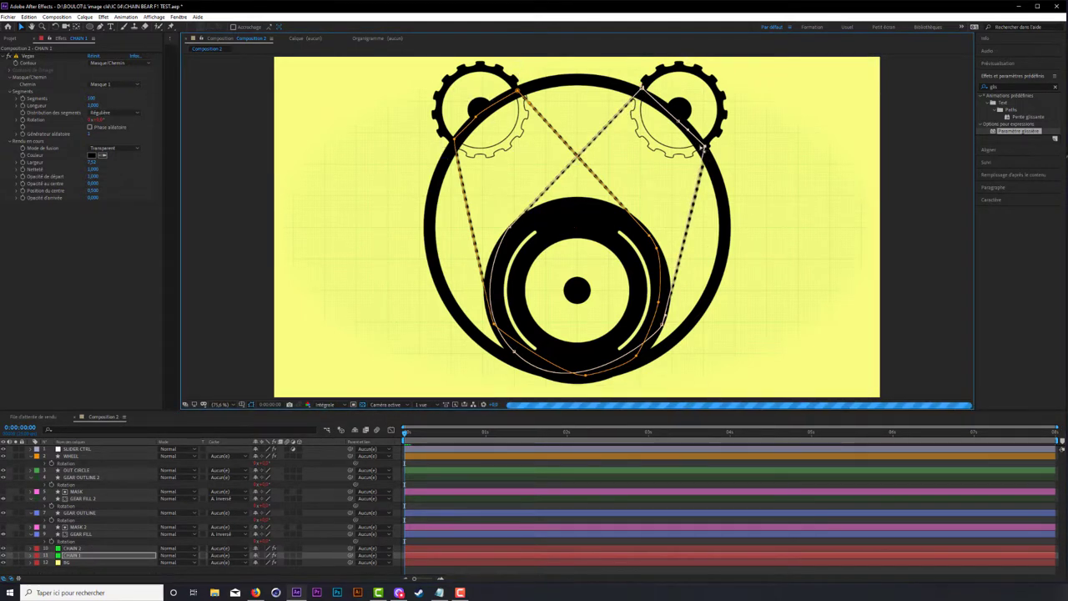
Step: Collapse the revealed properties of the WHEEL and GEAR OUTLINE 2 layers
{"action": "left_click", "coordinate": [80, 533]}
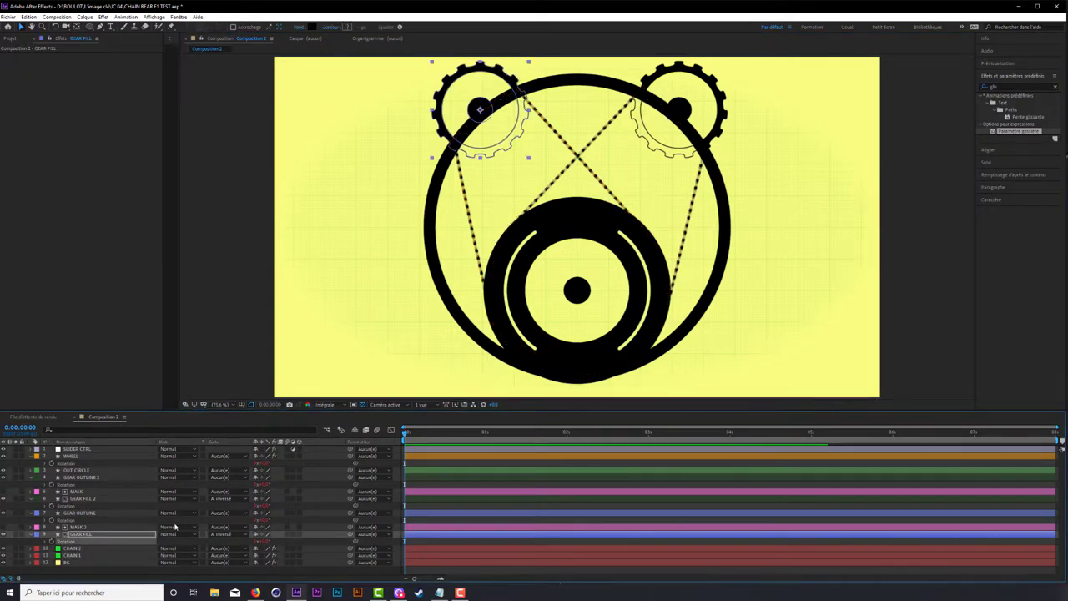
{"action": "left_click", "coordinate": [30, 456]}
{"action": "left_click", "coordinate": [30, 470]}
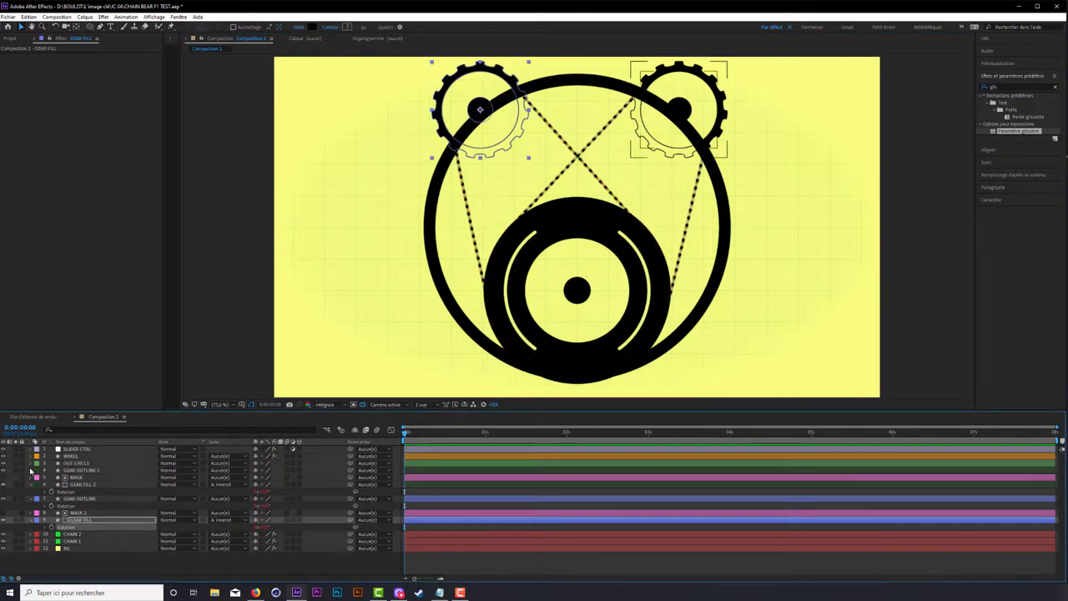
Step: Test the rig by scrubbing the Curseur value of SLIDER CTRL, then undo the change
{"action": "left_click", "coordinate": [79, 449]}
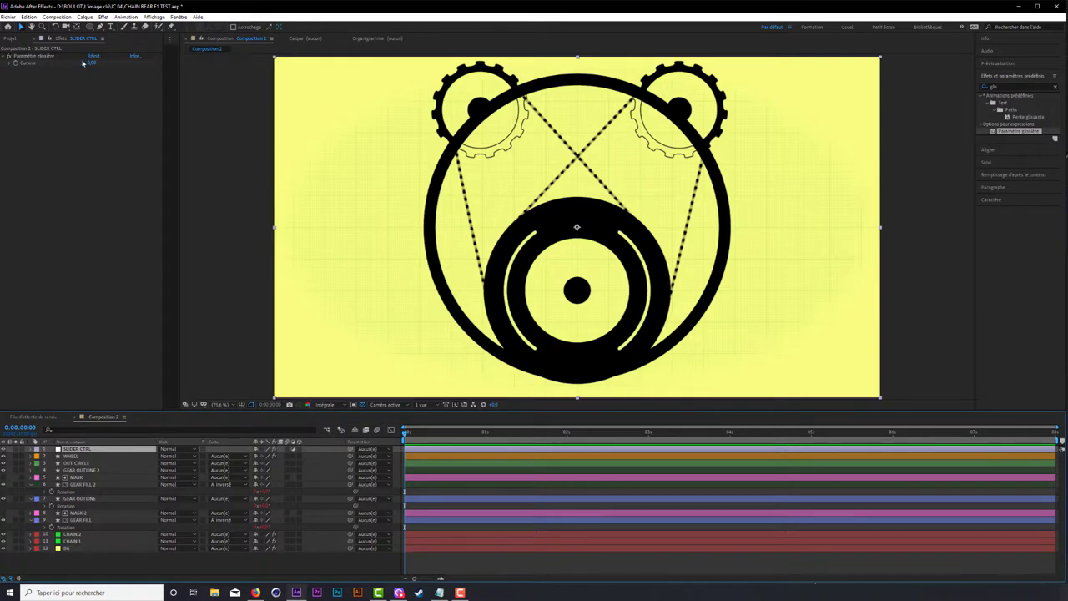
{"action": "left_click_drag", "start_coordinate": [93, 64], "coordinate": [113, 61]}
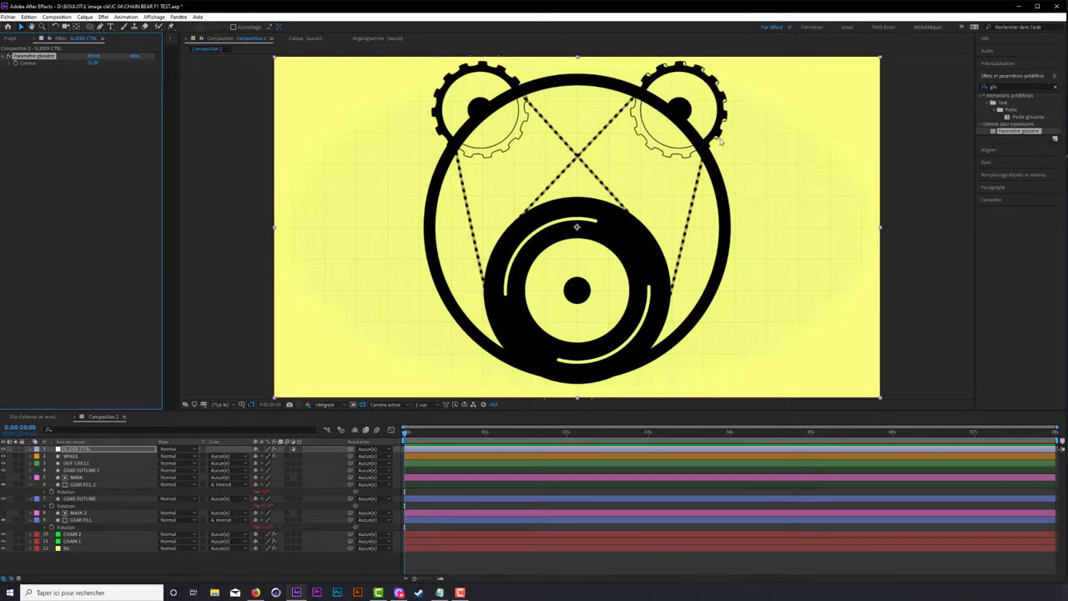
{"action": "left_click", "coordinate": [92, 498]}
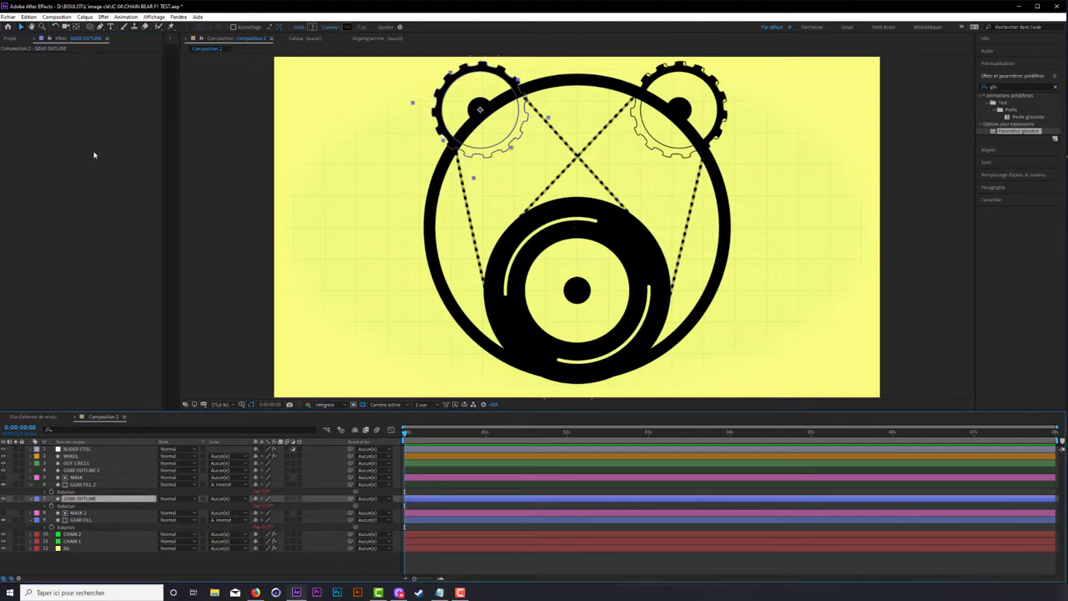
{"action": "left_click", "coordinate": [84, 449]}
{"action": "left_click_drag", "start_coordinate": [93, 65], "coordinate": [107, 67]}
{"action": "left_click_drag", "start_coordinate": [183, 87], "coordinate": [184, 92]}
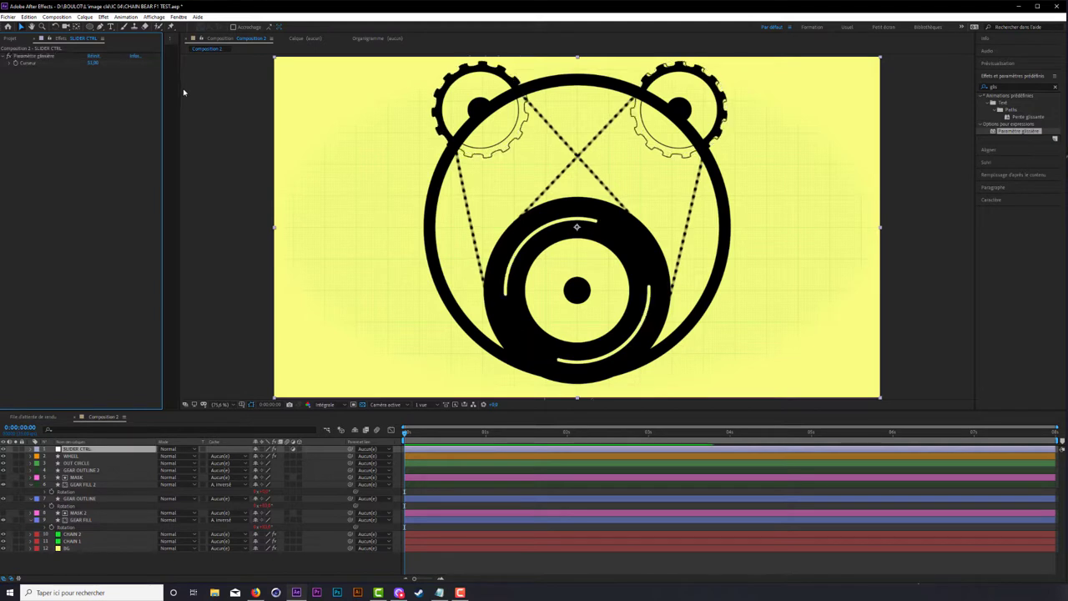
{"action": "key", "text": "ctrl+z"}
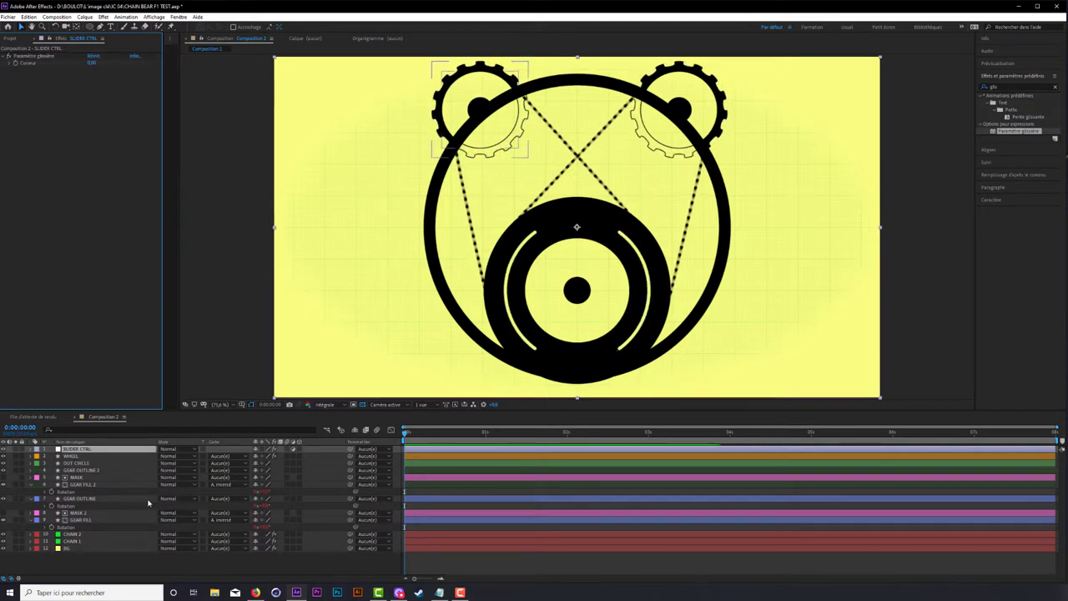
Step: Reveal GEAR OUTLINE 2's Rotation, relink it to SLIDER CTRL's Curseur property, and undo the test change of the slider
{"action": "left_click", "coordinate": [88, 522]}
{"action": "left_click", "coordinate": [79, 485]}
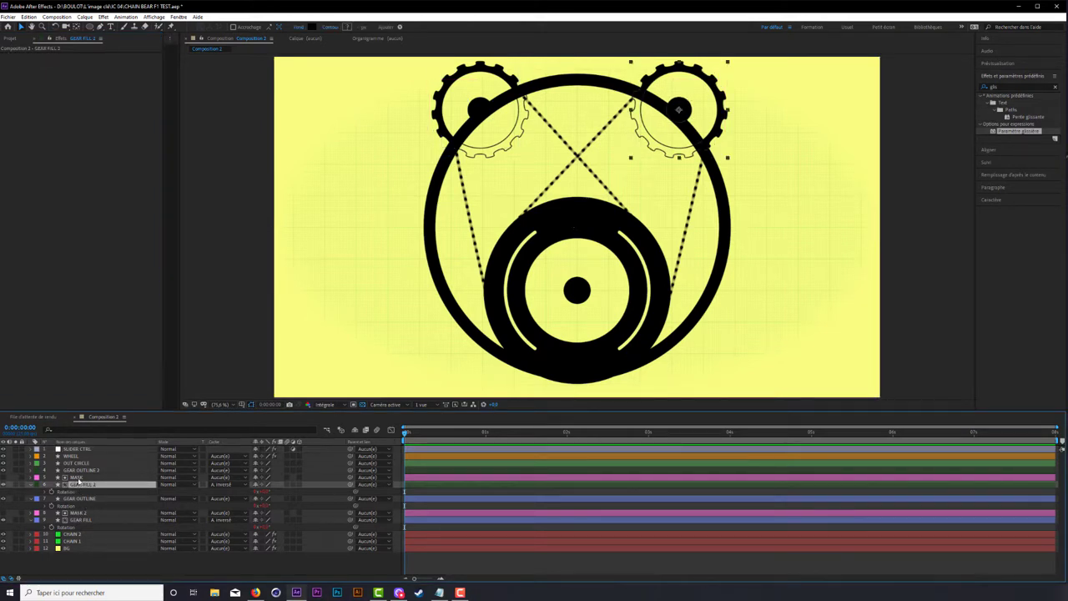
{"action": "left_click", "coordinate": [81, 470]}
{"action": "key", "text": "r"}
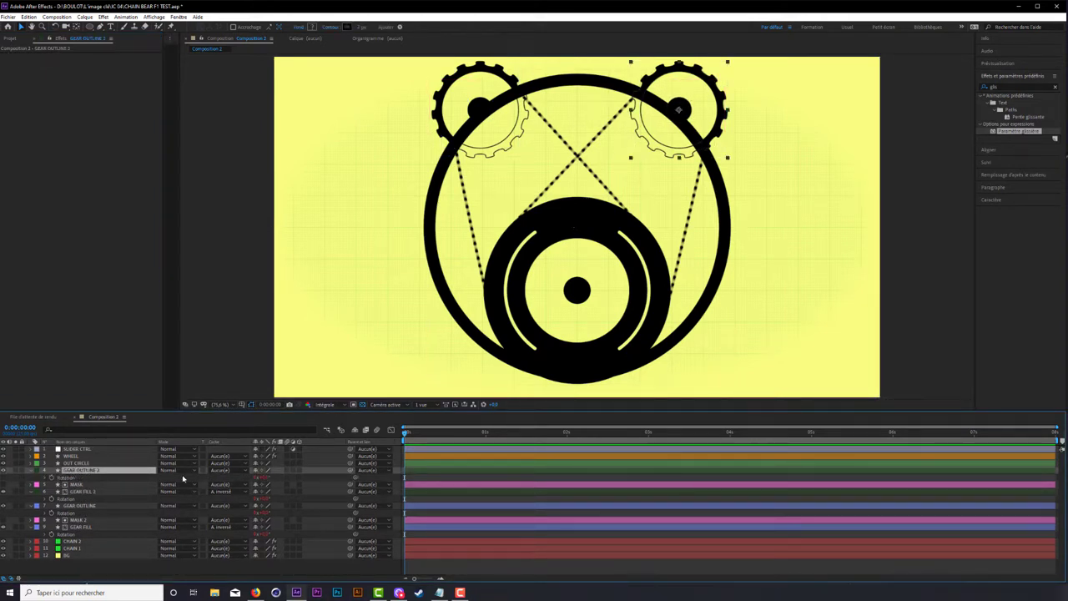
{"action": "left_click", "coordinate": [3, 471]}
{"action": "left_click", "coordinate": [3, 471]}
{"action": "left_click", "coordinate": [77, 449]}
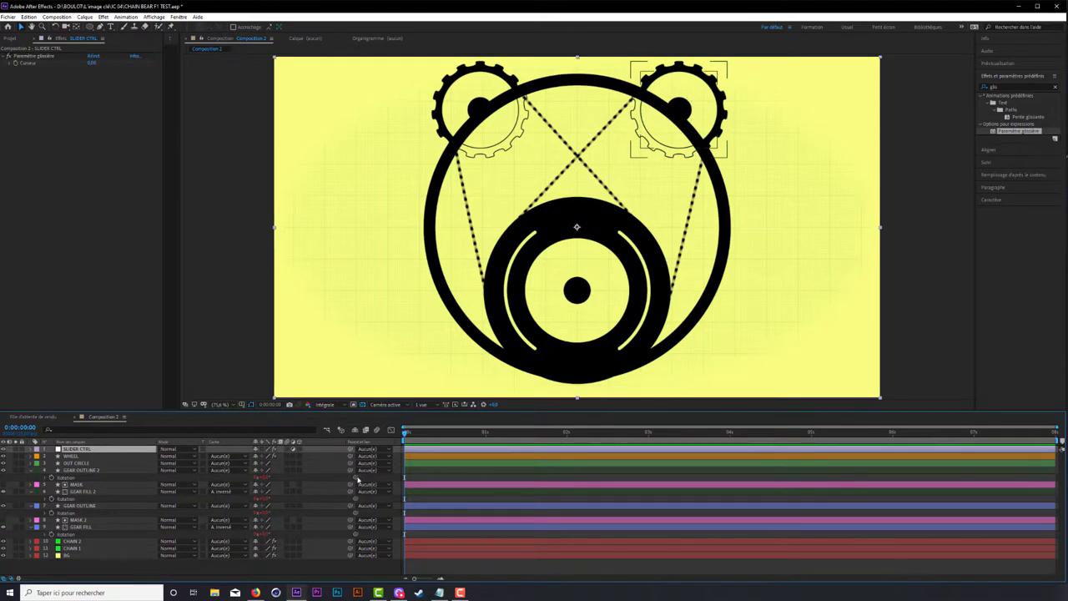
{"action": "left_click_drag", "start_coordinate": [356, 477], "coordinate": [133, 63]}
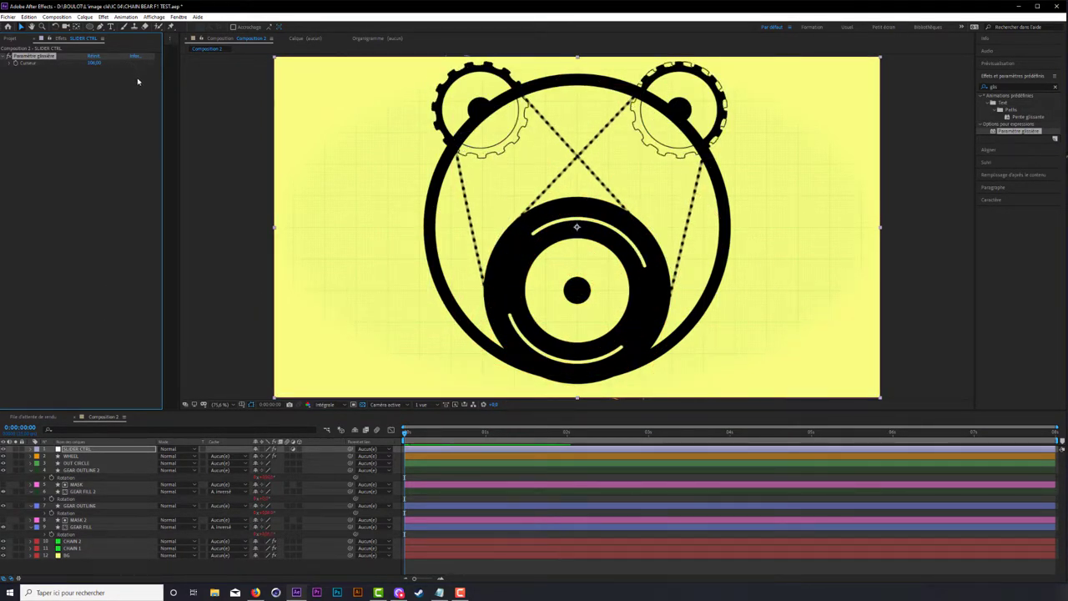
{"action": "key", "text": "ctrl+z"}
Step: Hide and show the GEAR FILL and GEAR FILL 2 layers to identify which gear each one controls
{"action": "left_click", "coordinate": [83, 526]}
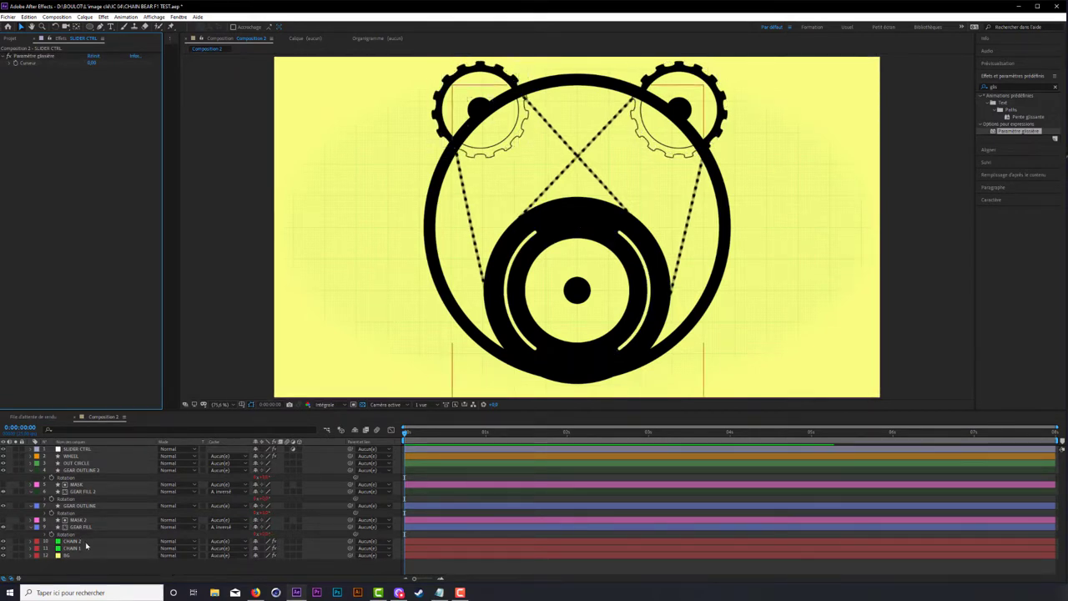
{"action": "left_click", "coordinate": [85, 528]}
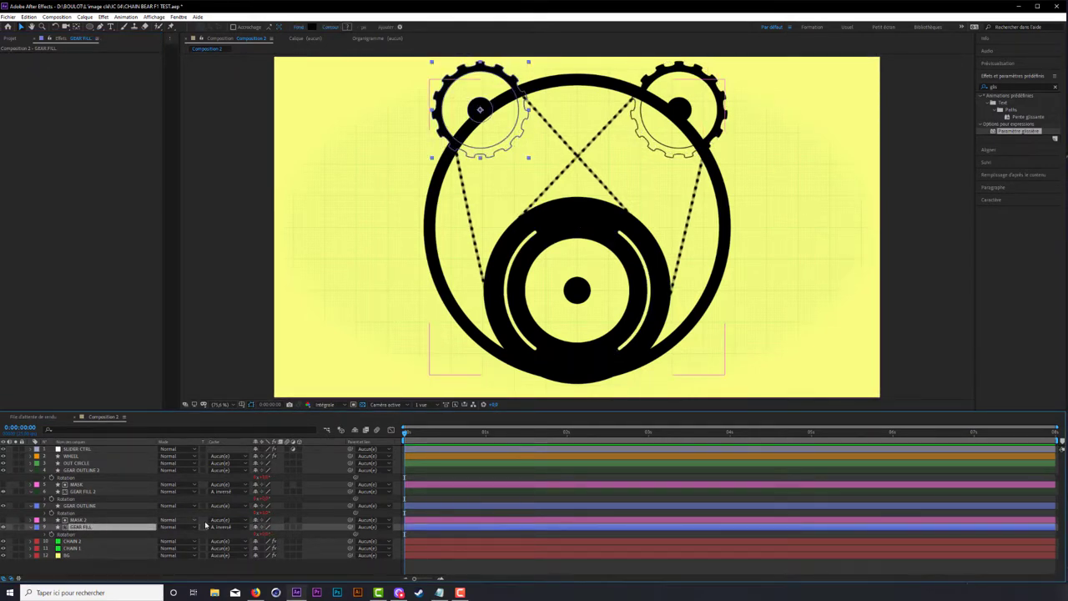
{"action": "left_click", "coordinate": [3, 527]}
{"action": "left_click", "coordinate": [3, 527]}
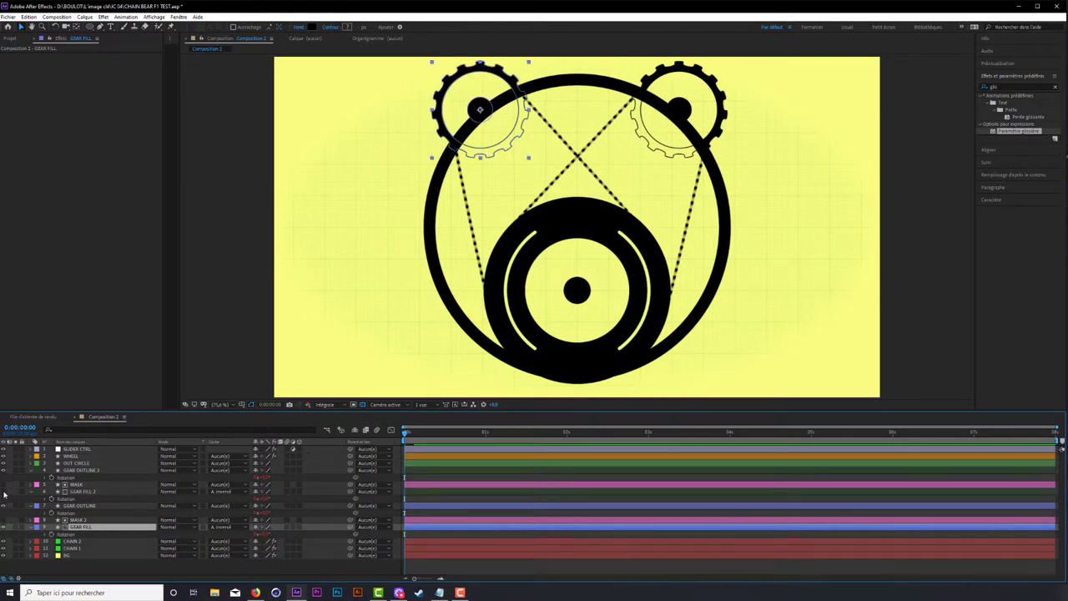
{"action": "left_click", "coordinate": [5, 493]}
{"action": "left_click", "coordinate": [4, 492]}
Step: Relink GEAR FILL 2's Rotation to the SLIDER CTRL layer's Curseur property
{"action": "left_click", "coordinate": [78, 492]}
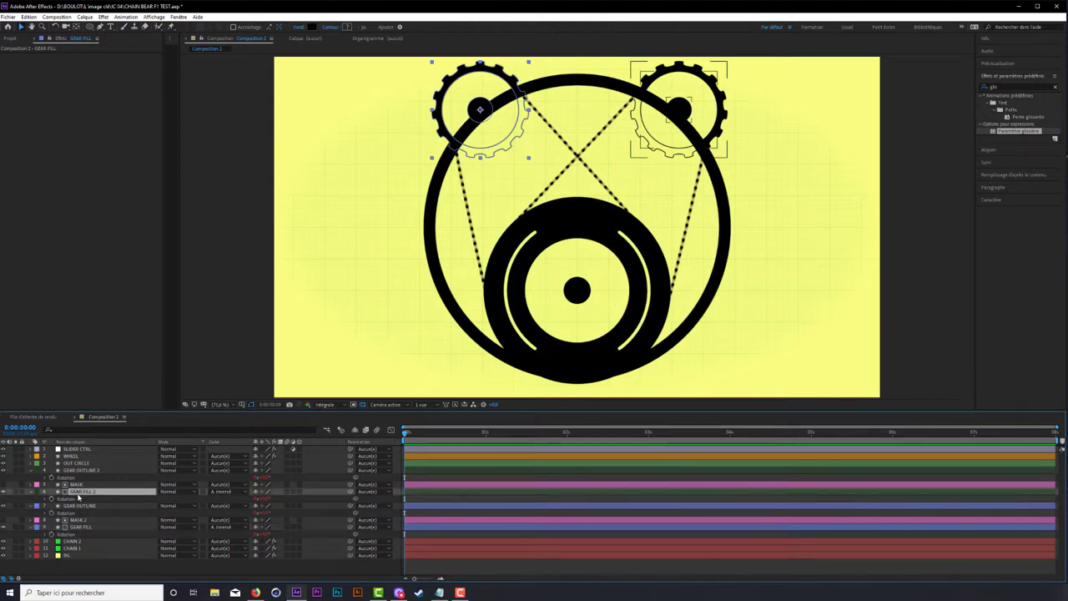
{"action": "left_click_drag", "start_coordinate": [356, 499], "coordinate": [112, 63]}
{"action": "left_click", "coordinate": [126, 449]}
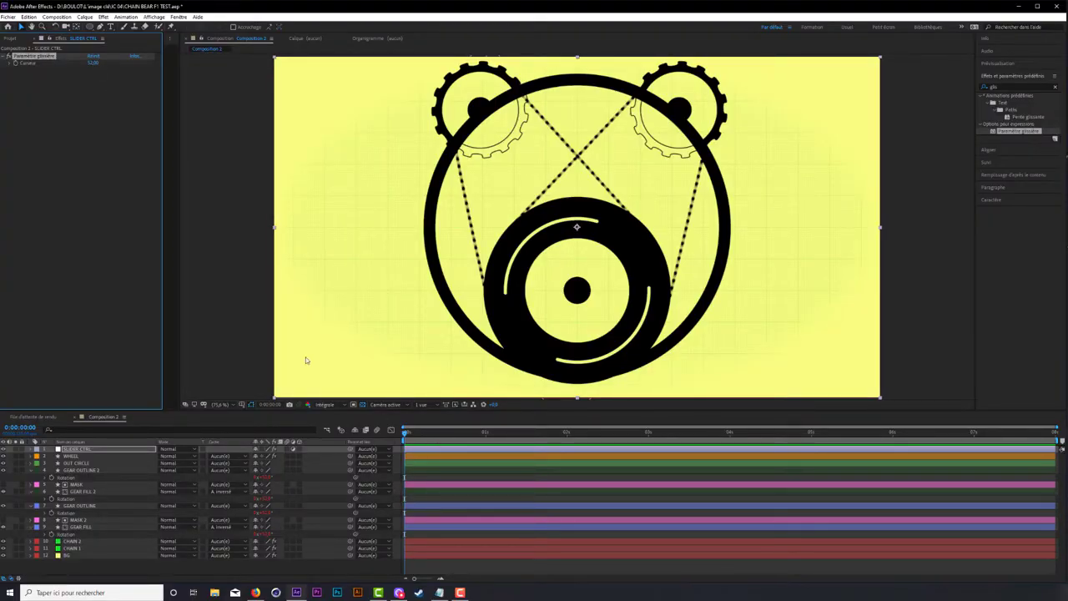
Step: Reset SLIDER CTRL's Curseur to 0, keyframe it at the start of the composition and reveal that keyframe in the timeline
{"action": "left_click", "coordinate": [94, 64]}
{"action": "key", "text": "Return"}
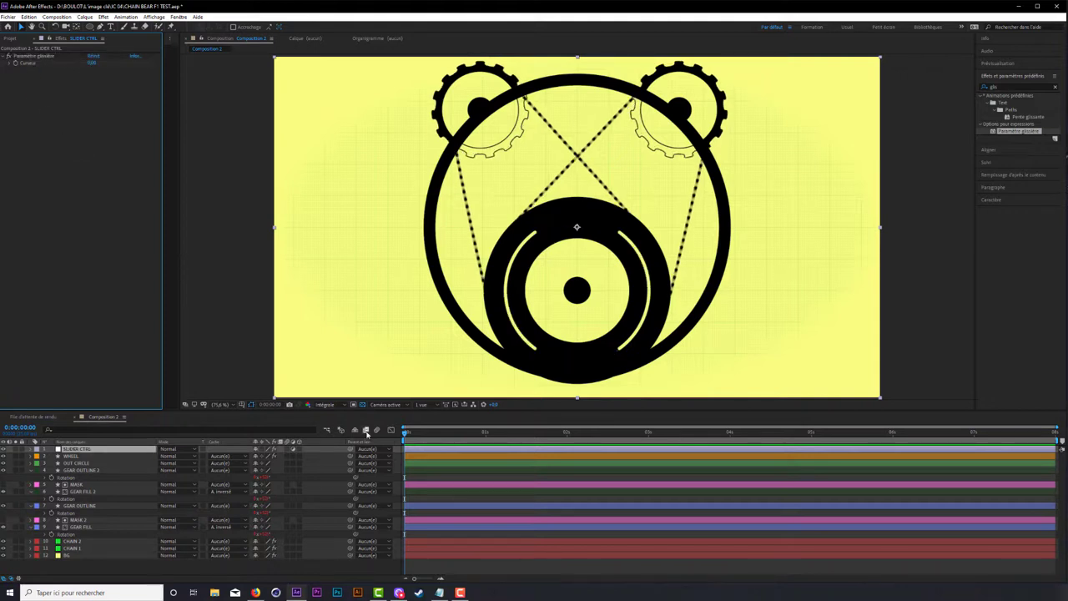
{"action": "left_click", "coordinate": [37, 449]}
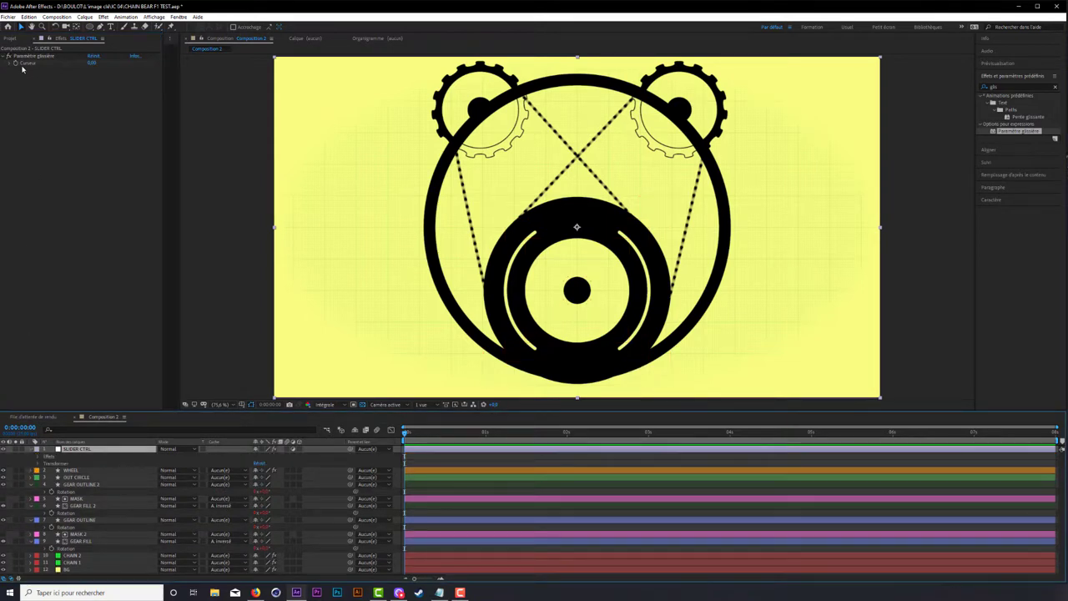
{"action": "left_click", "coordinate": [15, 64]}
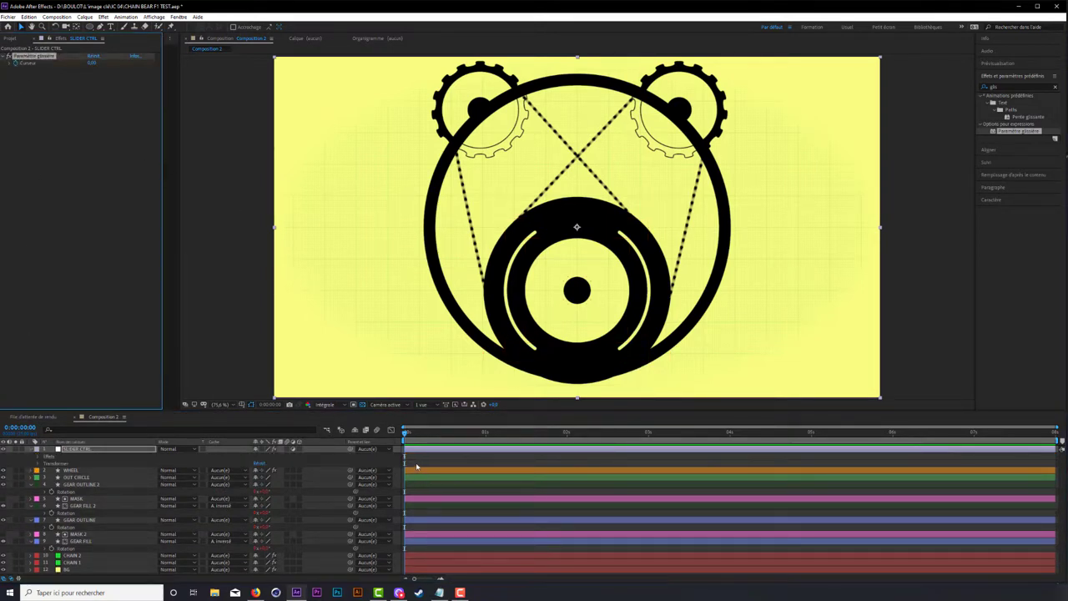
{"action": "left_click", "coordinate": [420, 450]}
{"action": "key", "text": "u"}
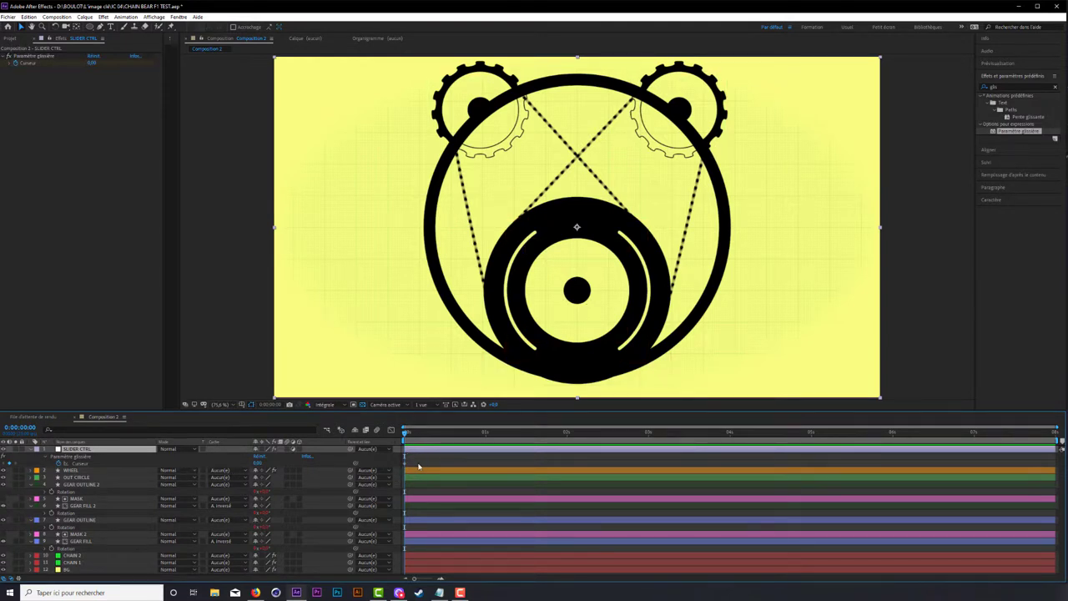
{"action": "left_click", "coordinate": [405, 463]}
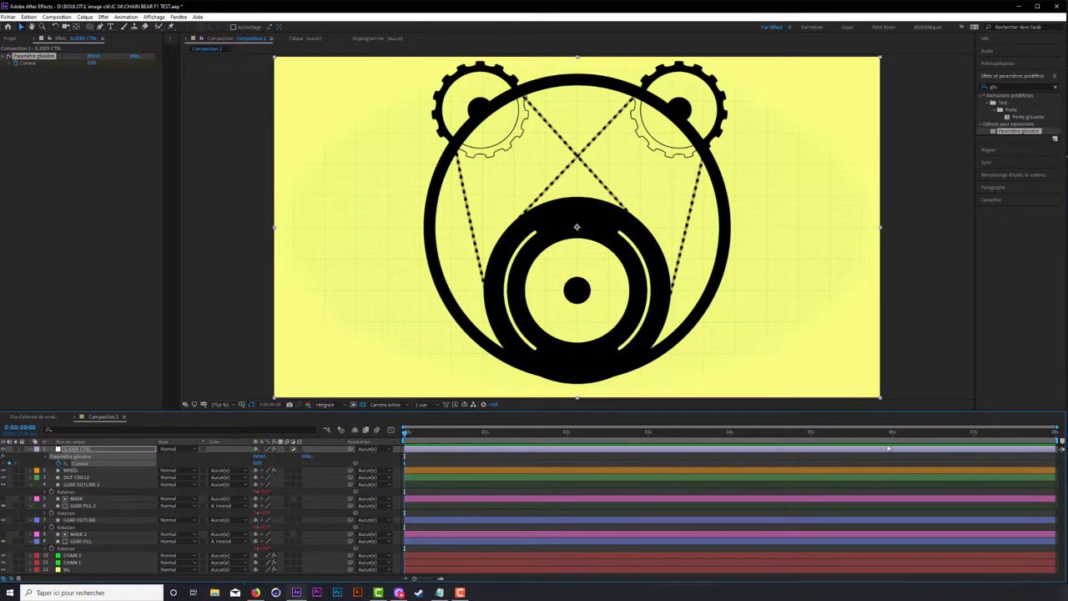
Step: Keyframe SLIDER CTRL's Curseur at 3000 at 5 seconds and apply Lissage à l'approche to that keyframe
{"action": "left_click", "coordinate": [810, 435]}
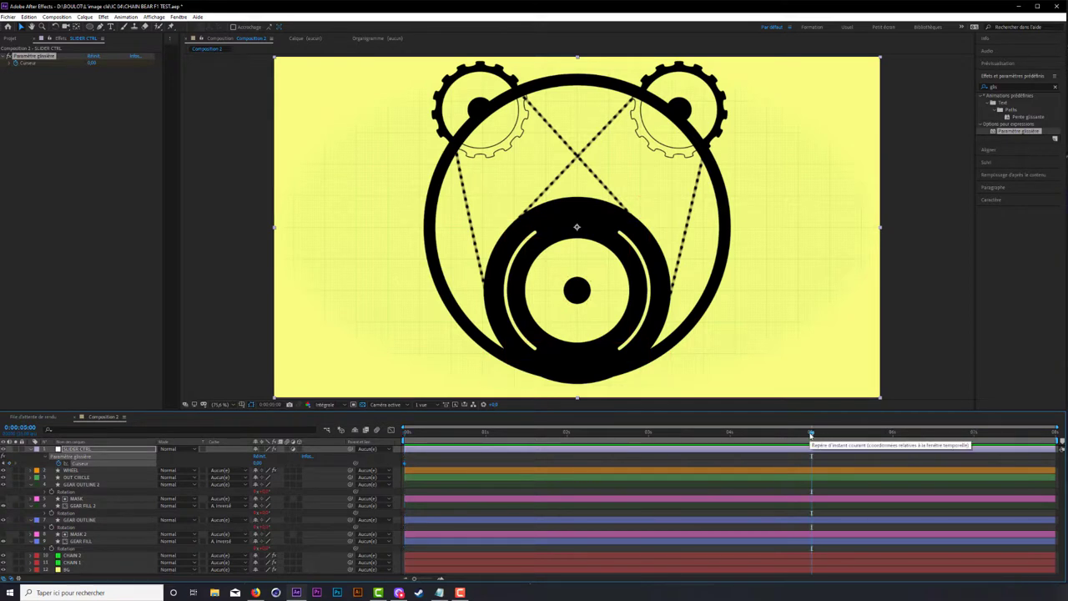
{"action": "left_click", "coordinate": [92, 64]}
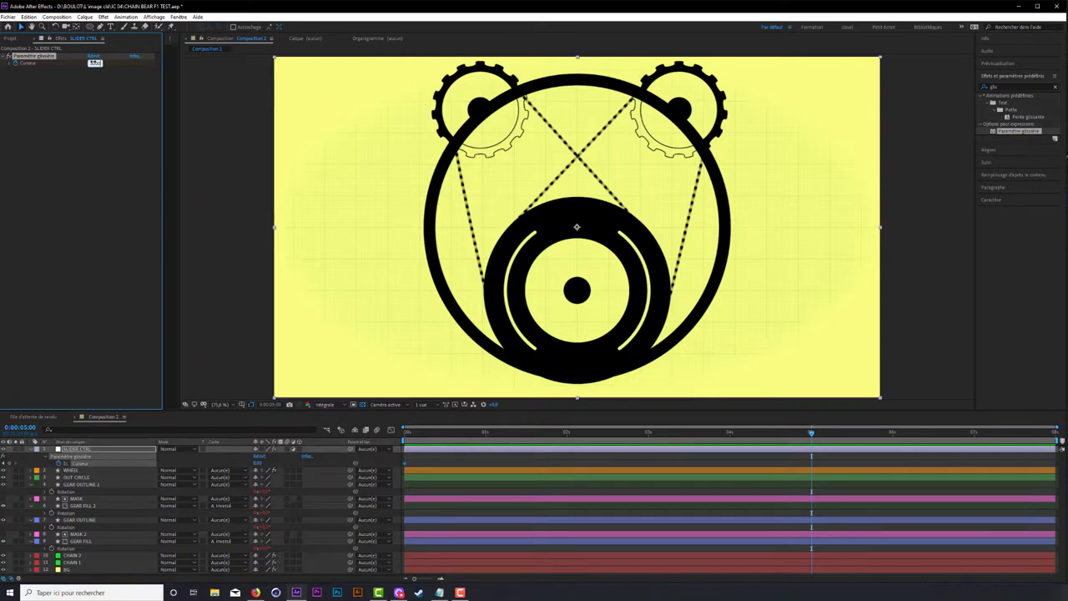
{"action": "type", "text": "3000"}
{"action": "key", "text": "Return"}
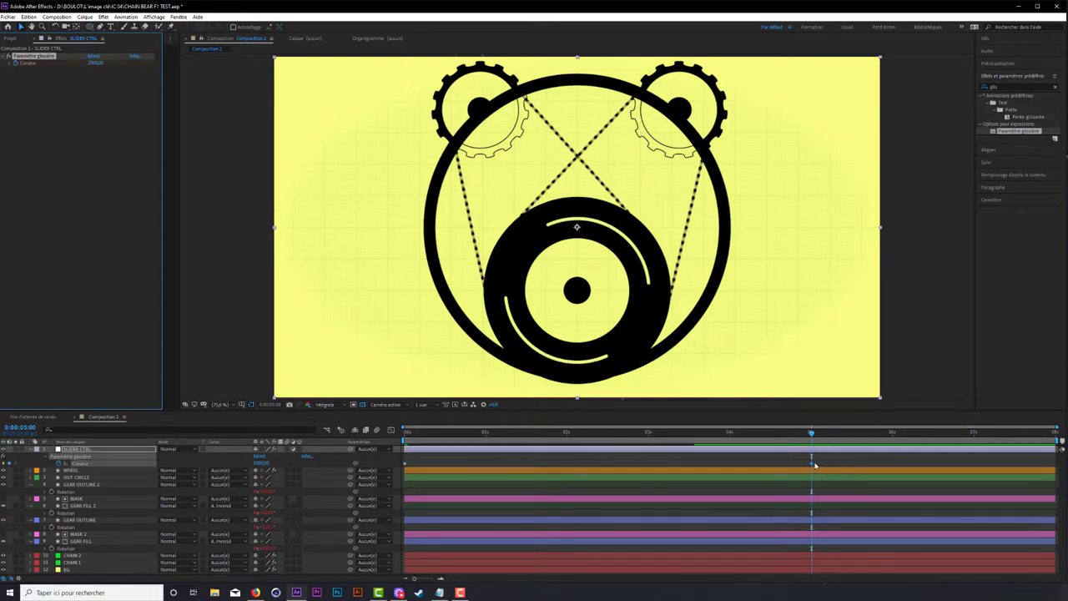
{"action": "right_click", "coordinate": [813, 463]}
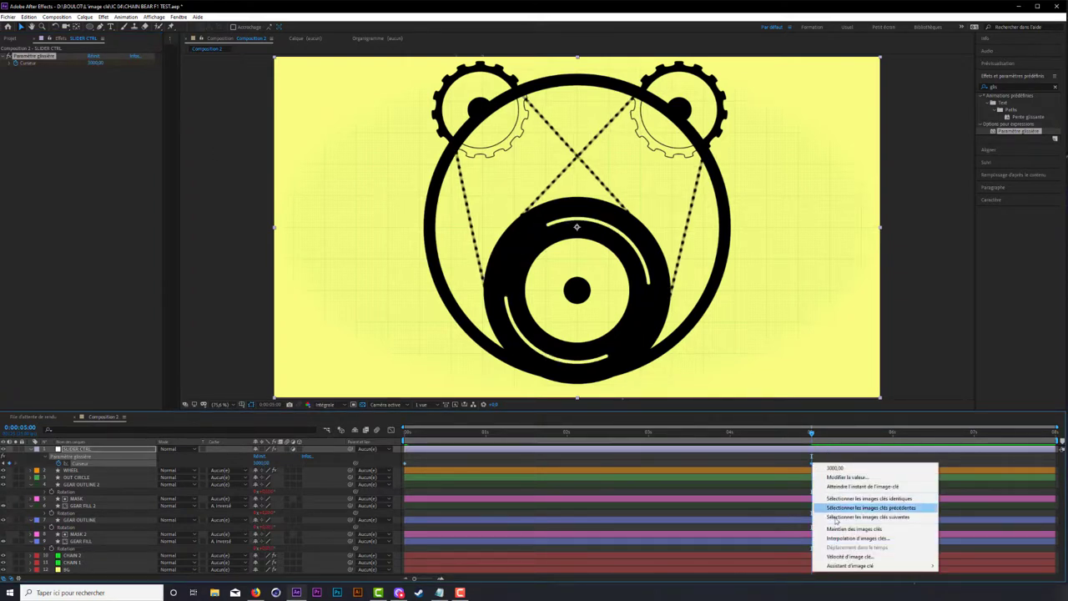
{"action": "mouse_move", "coordinate": [860, 566]}
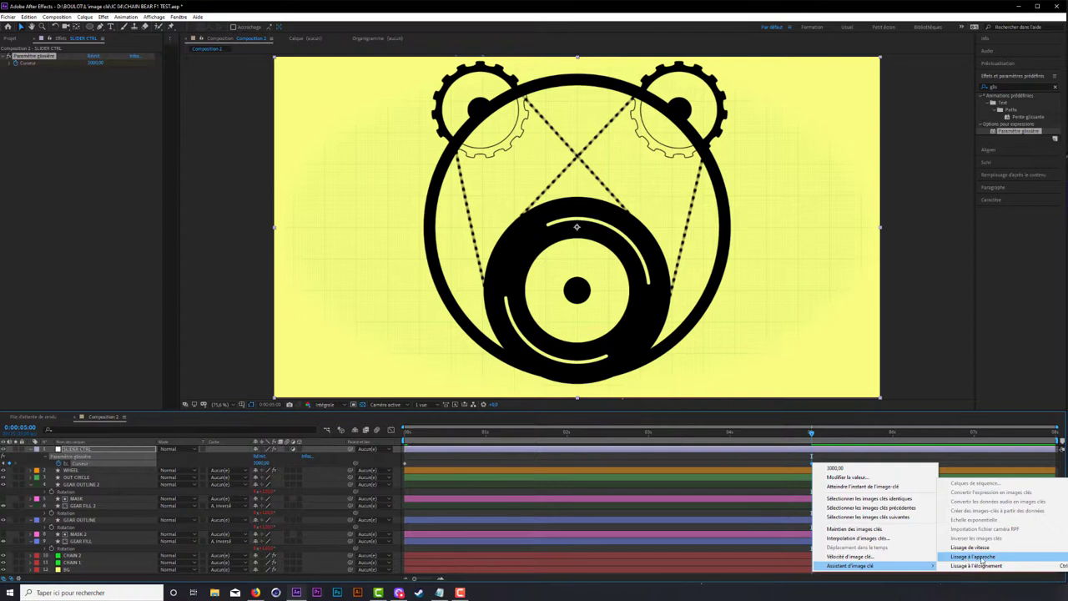
{"action": "left_click", "coordinate": [987, 557]}
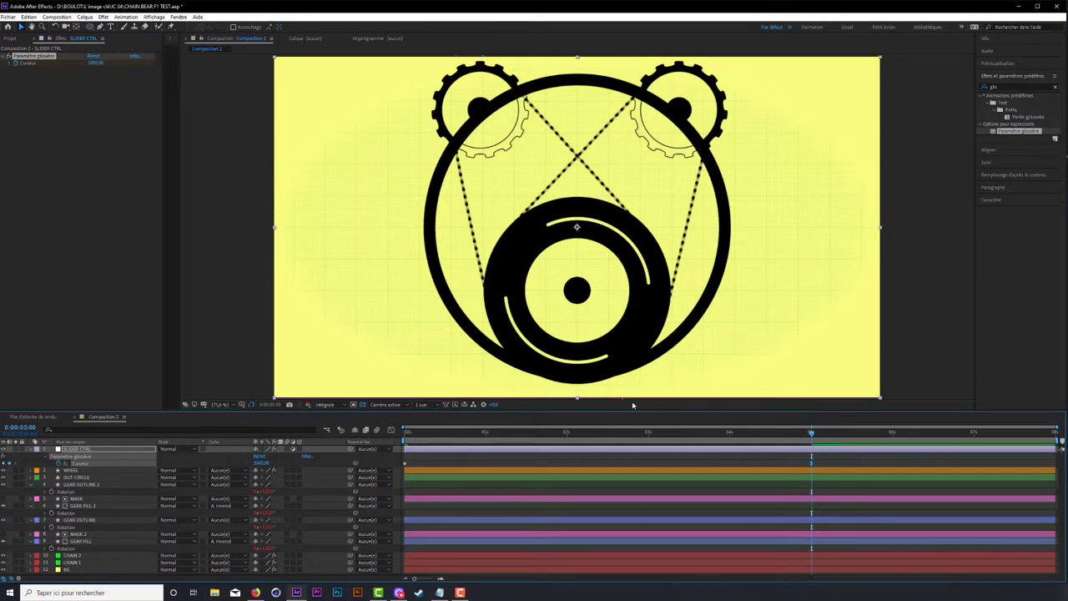
Step: Collapse the expanded properties of SLIDER CTRL and the gear outline and fill layers in the timeline
{"action": "left_click", "coordinate": [32, 450]}
{"action": "left_click", "coordinate": [32, 470]}
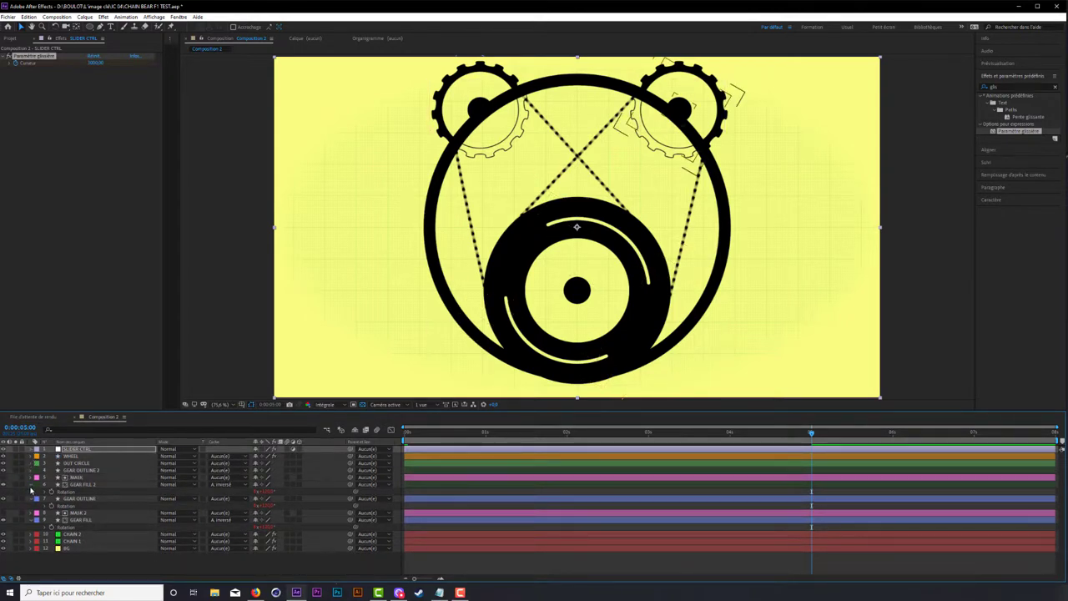
{"action": "left_click", "coordinate": [31, 485]}
{"action": "left_click", "coordinate": [33, 492]}
{"action": "left_click", "coordinate": [31, 505]}
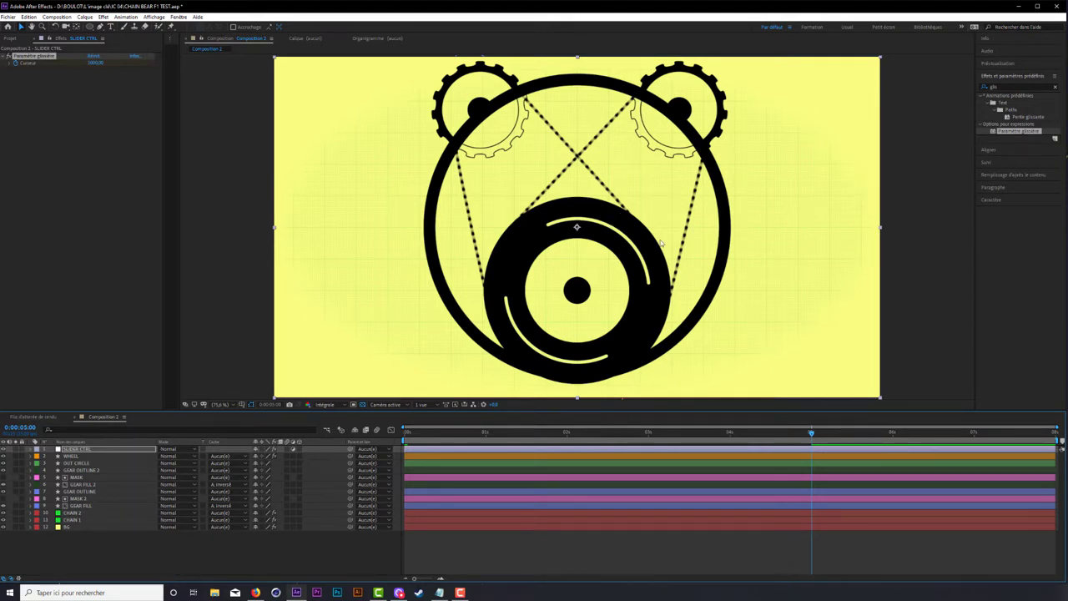
Step: Add Echelle keyframes at 1 second to all layers from WHEEL down to CHAIN 1, keeping their current scales
{"action": "left_click", "coordinate": [484, 435]}
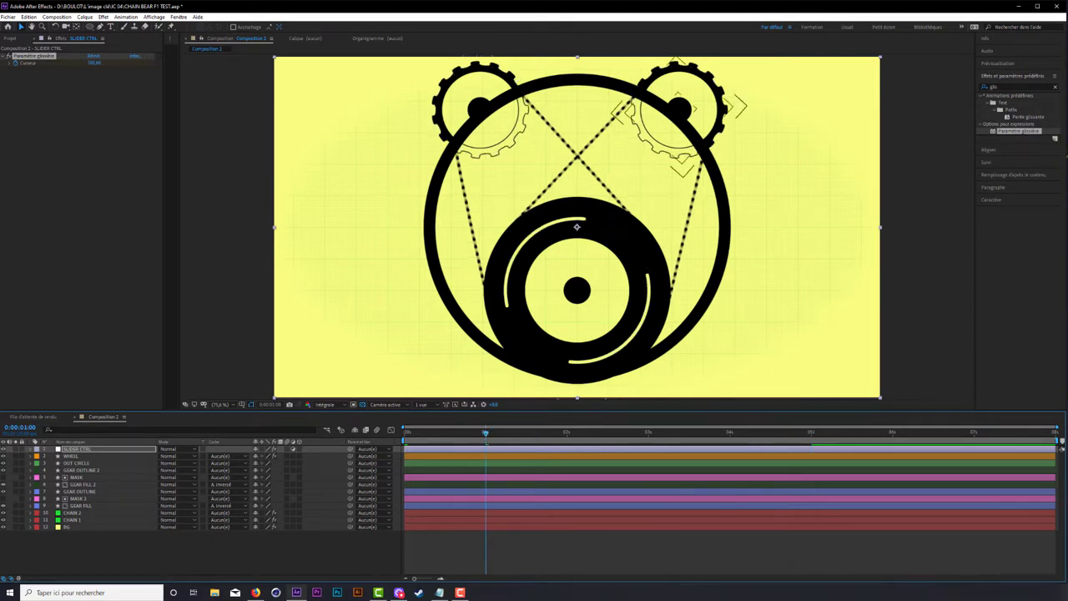
{"action": "left_click", "coordinate": [79, 464]}
{"action": "left_click", "coordinate": [77, 456]}
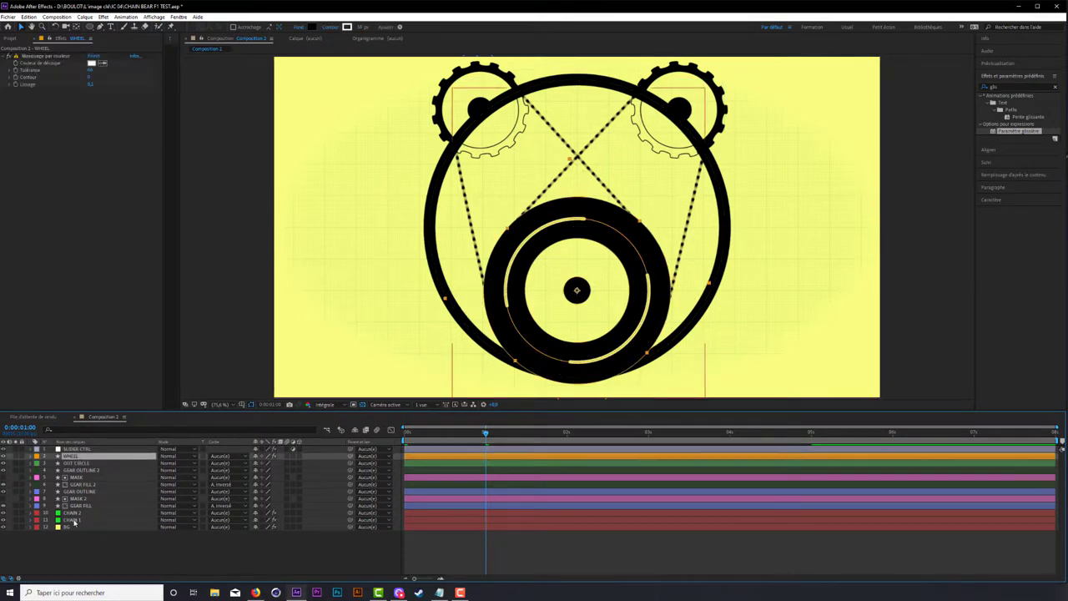
{"action": "left_click", "coordinate": [73, 519], "text": "shift"}
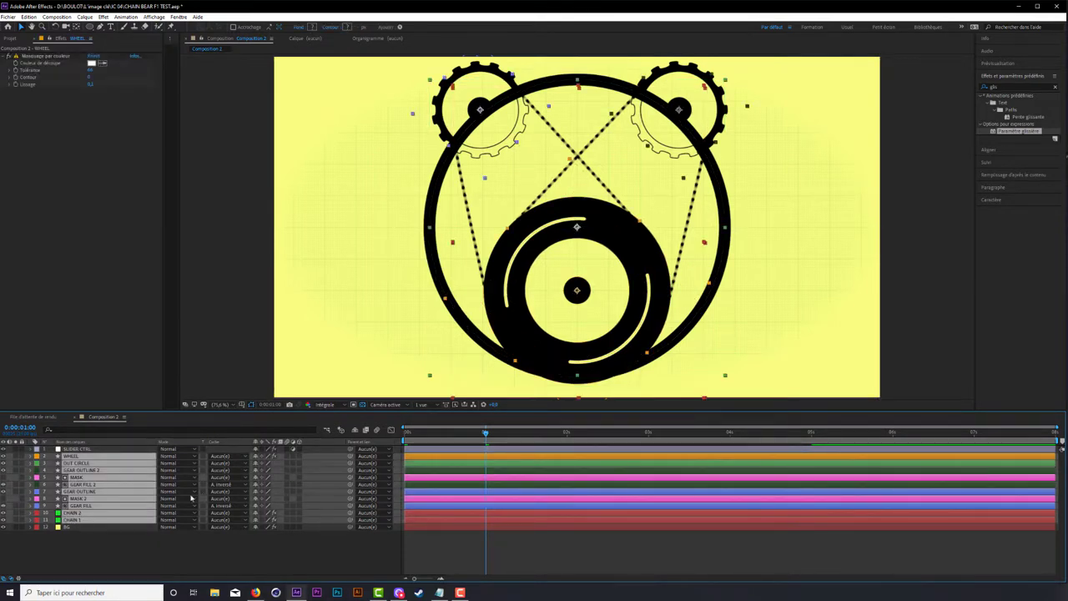
{"action": "key", "text": "s"}
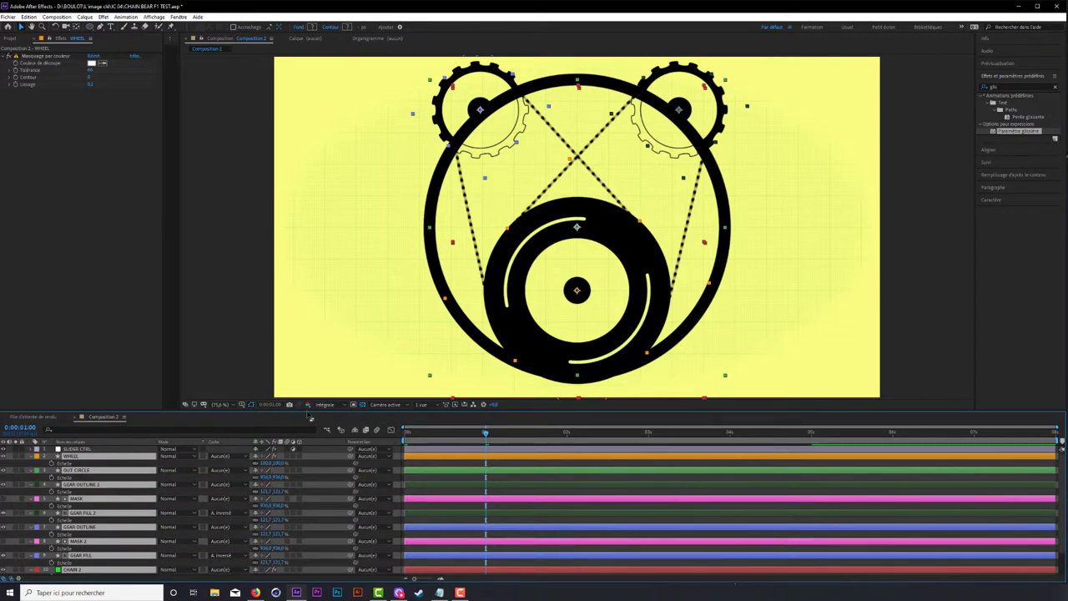
{"action": "left_click_drag", "start_coordinate": [306, 409], "coordinate": [304, 349]}
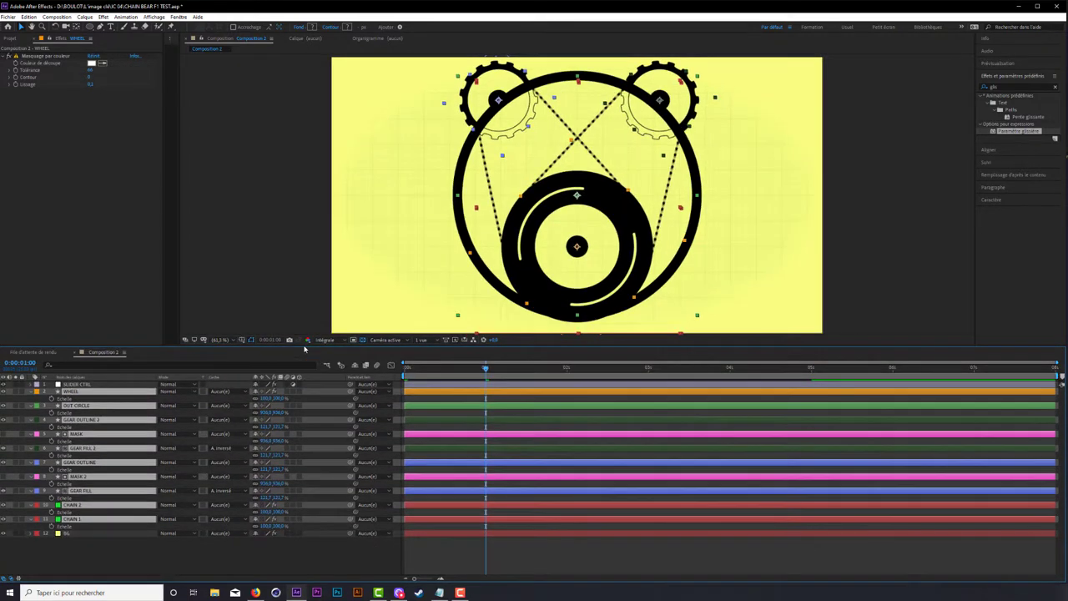
{"action": "left_click_drag", "start_coordinate": [51, 399], "coordinate": [51, 527]}
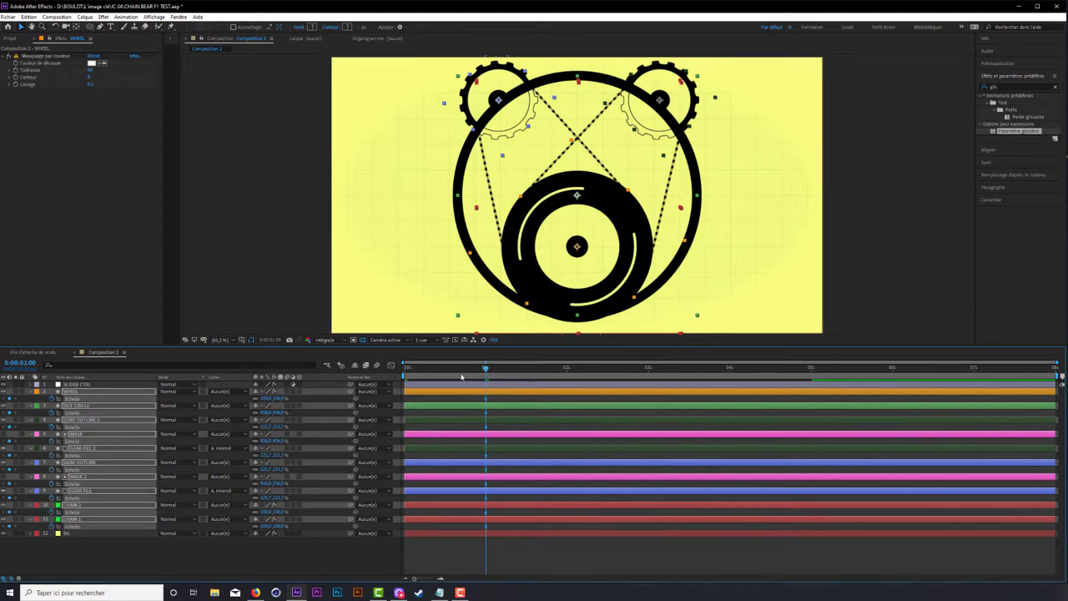
Step: Set the Echelle of all the keyframed layers to 0 at 0:00:00:06 so they scale up from nothing
{"action": "key", "text": "space"}
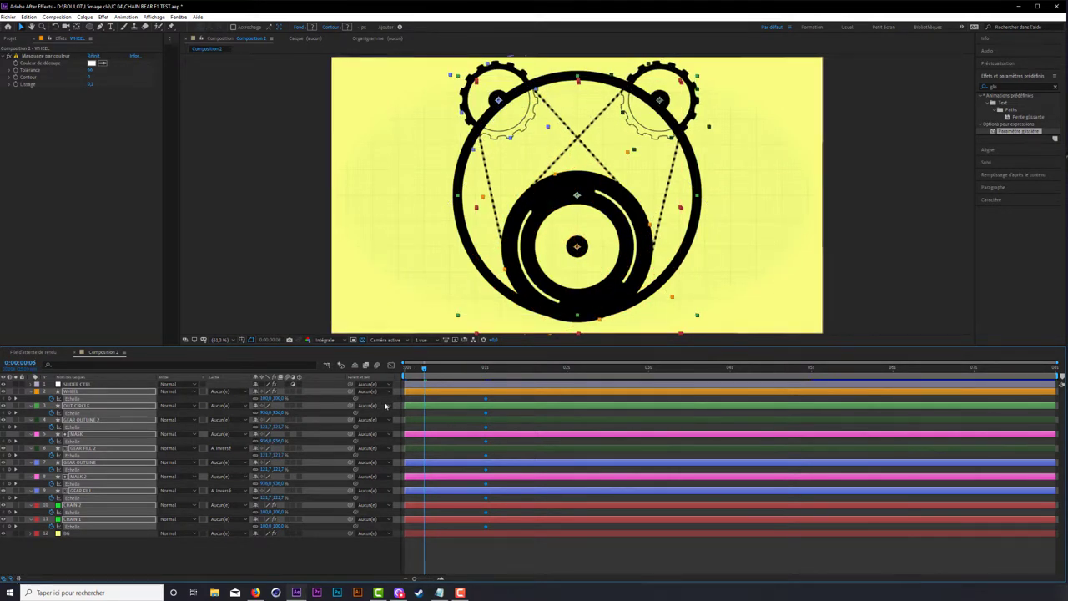
{"action": "left_click", "coordinate": [264, 398]}
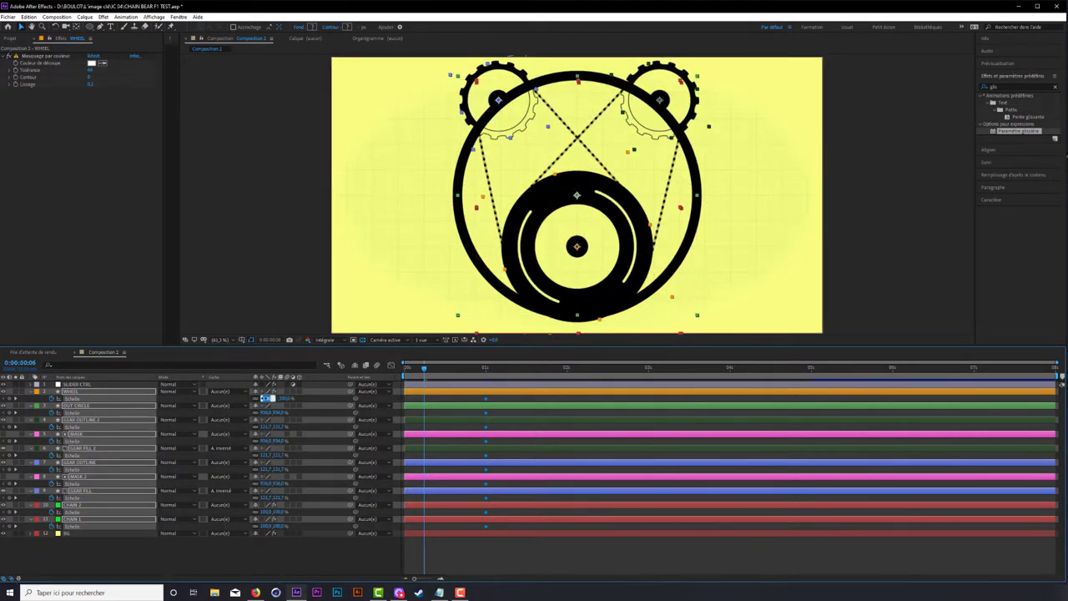
{"action": "type", "text": "0"}
{"action": "key", "text": "Return"}
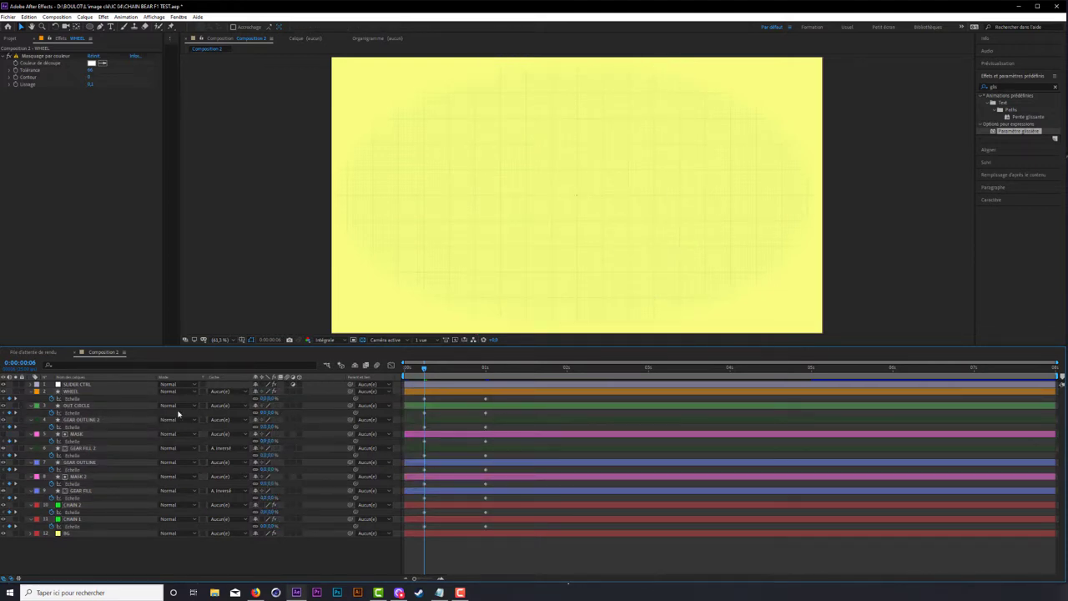
{"action": "left_click", "coordinate": [444, 394]}
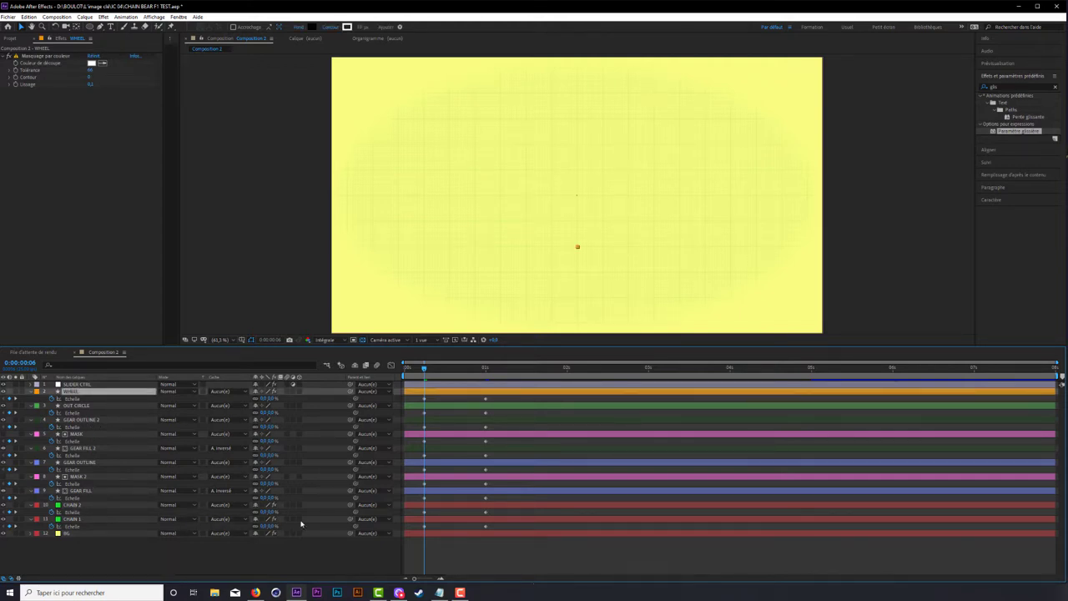
Step: Remove the Echelle keyframes from CHAIN 2 and CHAIN 1 while both are at full scale
{"action": "left_click", "coordinate": [497, 372]}
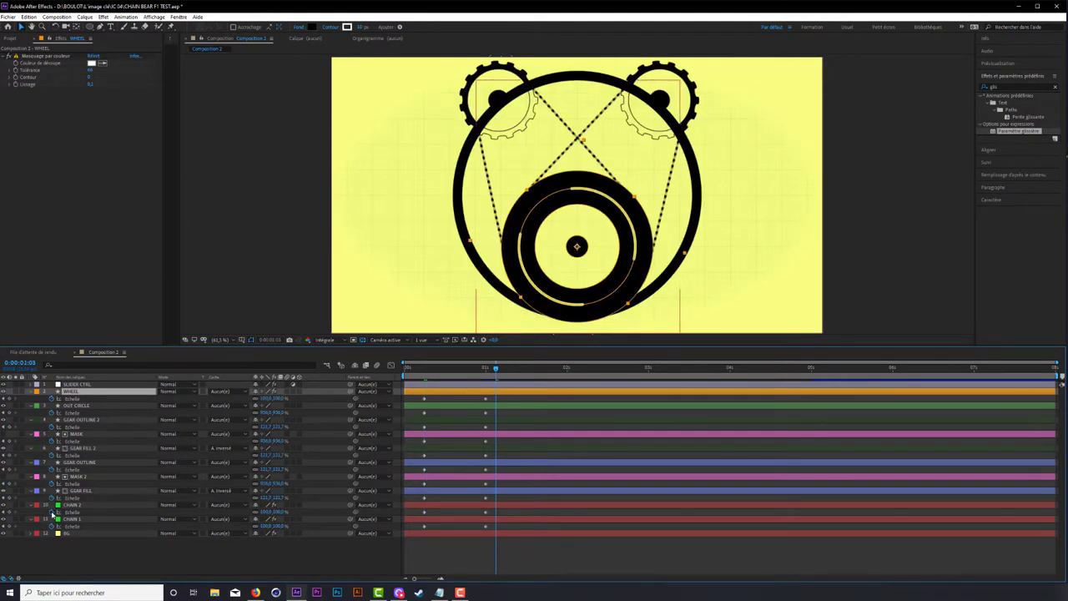
{"action": "left_click", "coordinate": [52, 511]}
{"action": "left_click", "coordinate": [52, 526]}
{"action": "left_click", "coordinate": [60, 519], "text": "shift"}
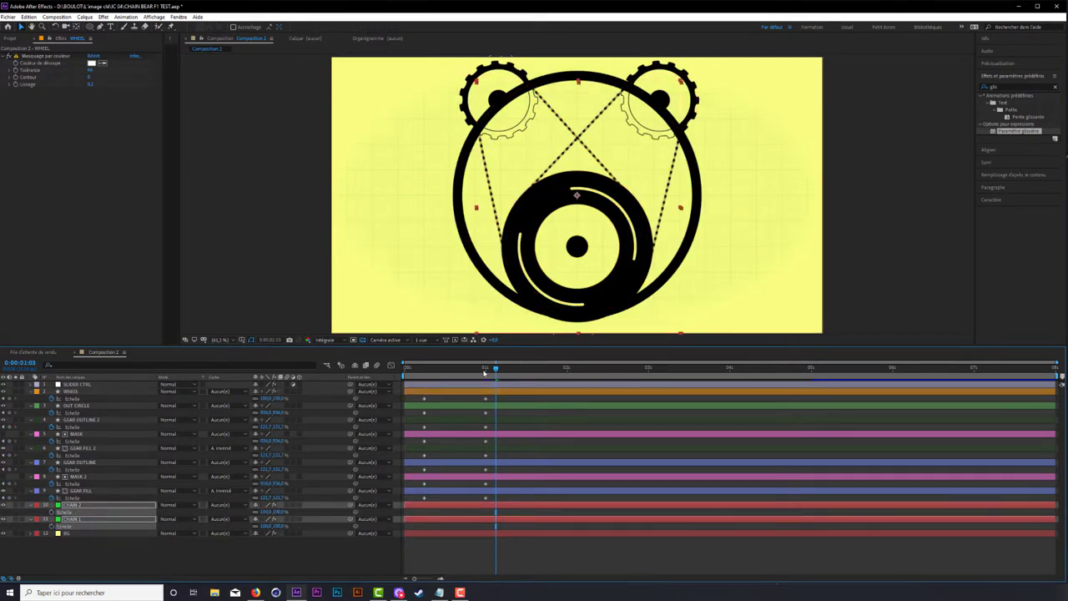
Step: Shift GEAR OUTLINE, GEAR OUTLINE 2, GEAR FILL and GEAR FILL 2 together to start about 0.45 s into the composition
{"action": "left_click_drag", "start_coordinate": [496, 368], "coordinate": [485, 368]}
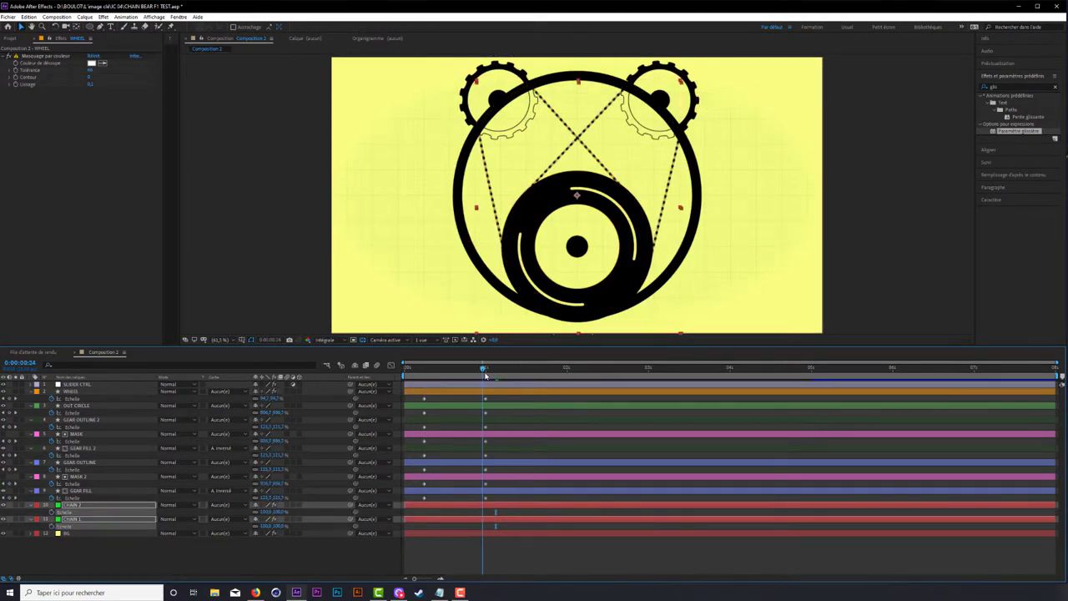
{"action": "left_click", "coordinate": [438, 393]}
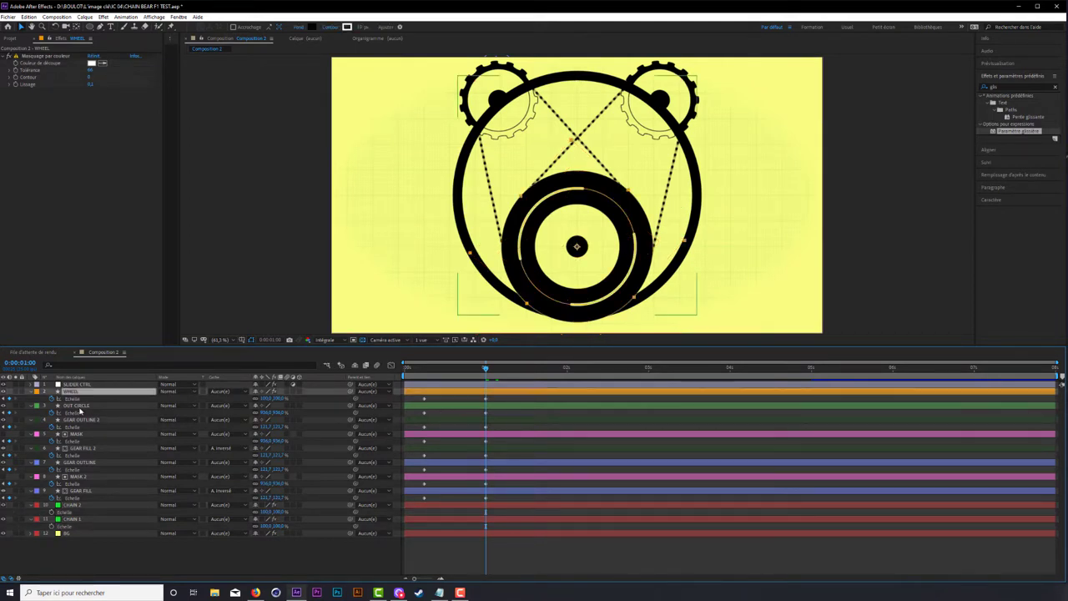
{"action": "left_click", "coordinate": [78, 406]}
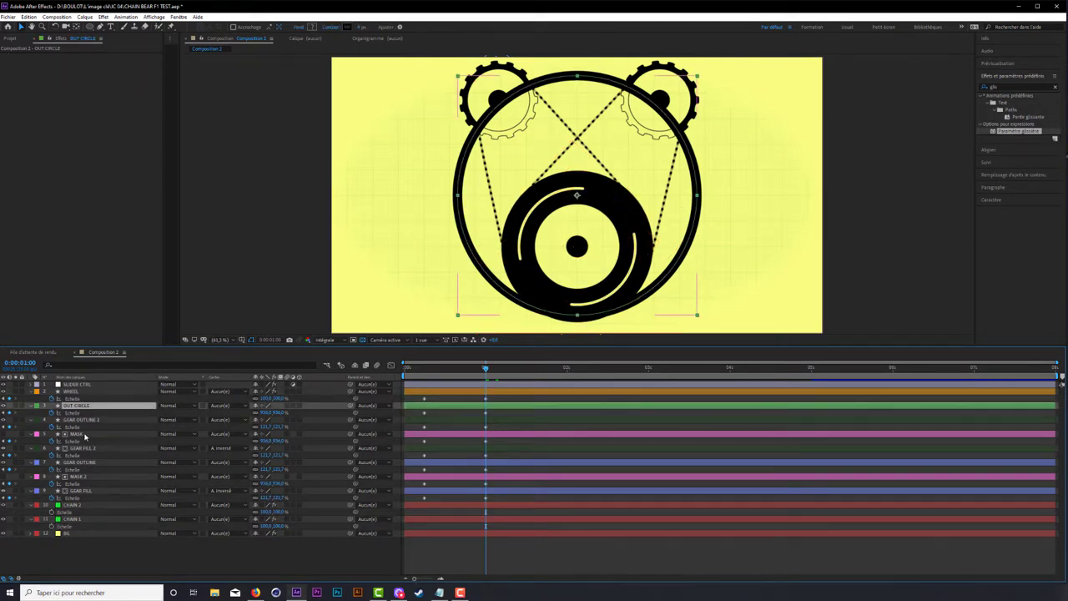
{"action": "left_click", "coordinate": [84, 461]}
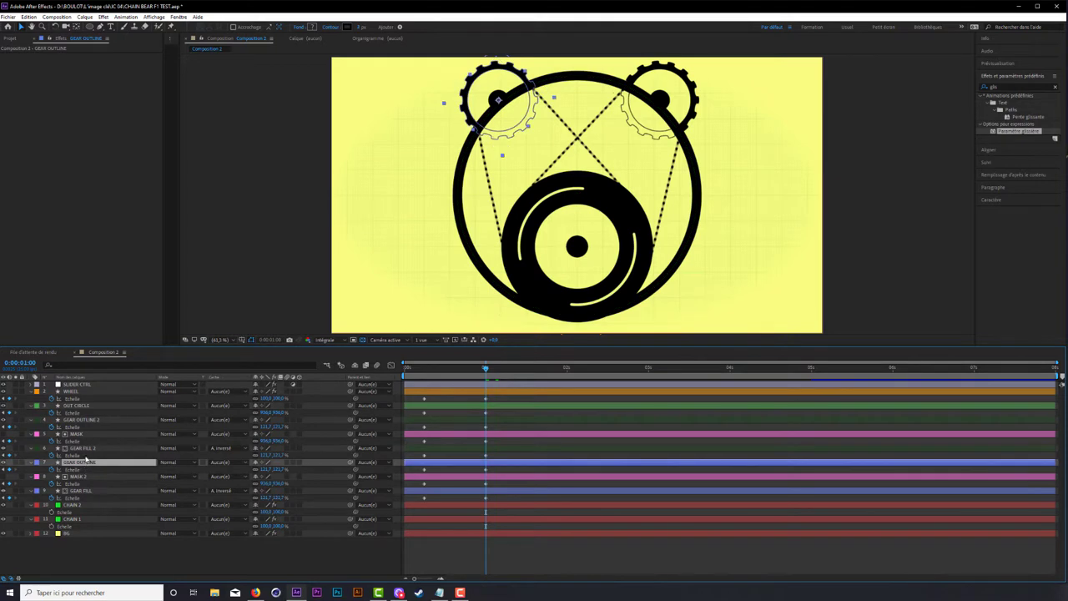
{"action": "left_click", "coordinate": [84, 448], "text": "ctrl"}
{"action": "left_click", "coordinate": [90, 420], "text": "ctrl"}
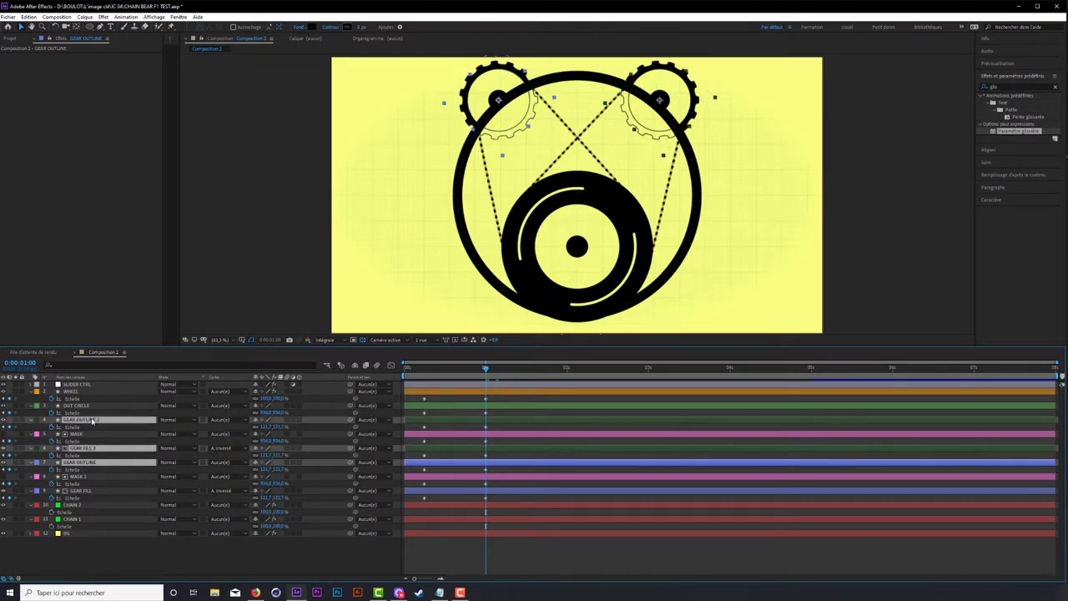
{"action": "left_click", "coordinate": [83, 491], "text": "ctrl"}
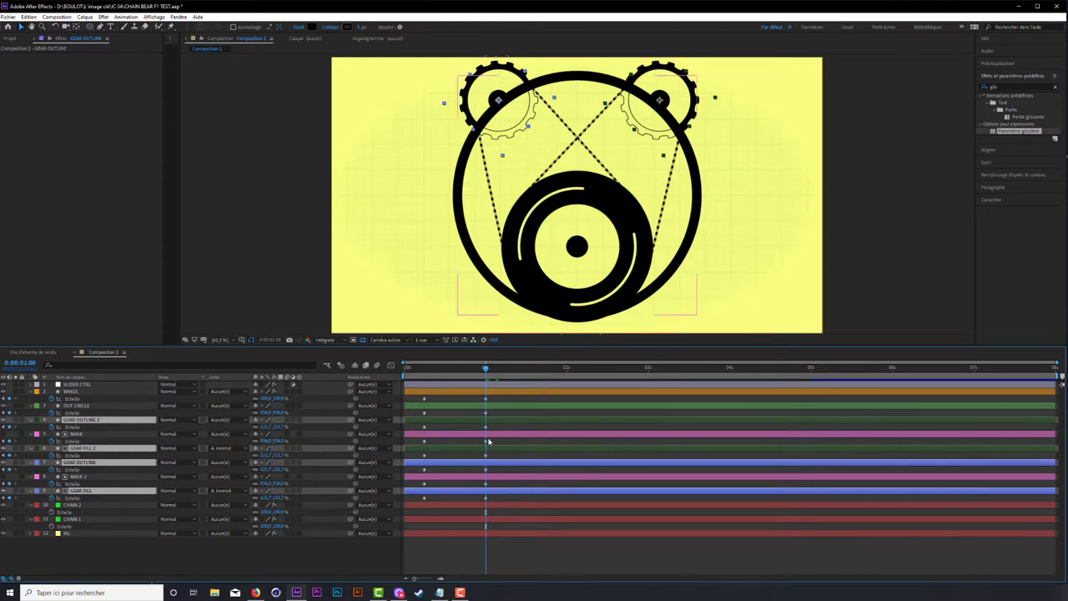
{"action": "left_click_drag", "start_coordinate": [423, 422], "coordinate": [458, 425]}
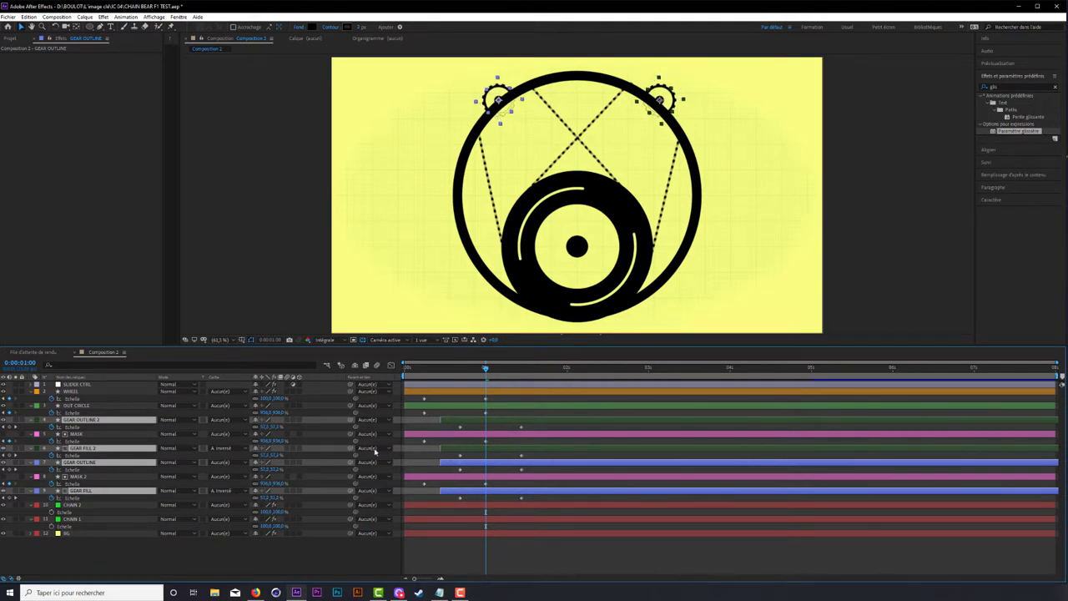
Step: Offset only GEAR OUTLINE and GEAR OUTLINE 2 about 0.1 s later than the gear fill layers
{"action": "left_click", "coordinate": [109, 550]}
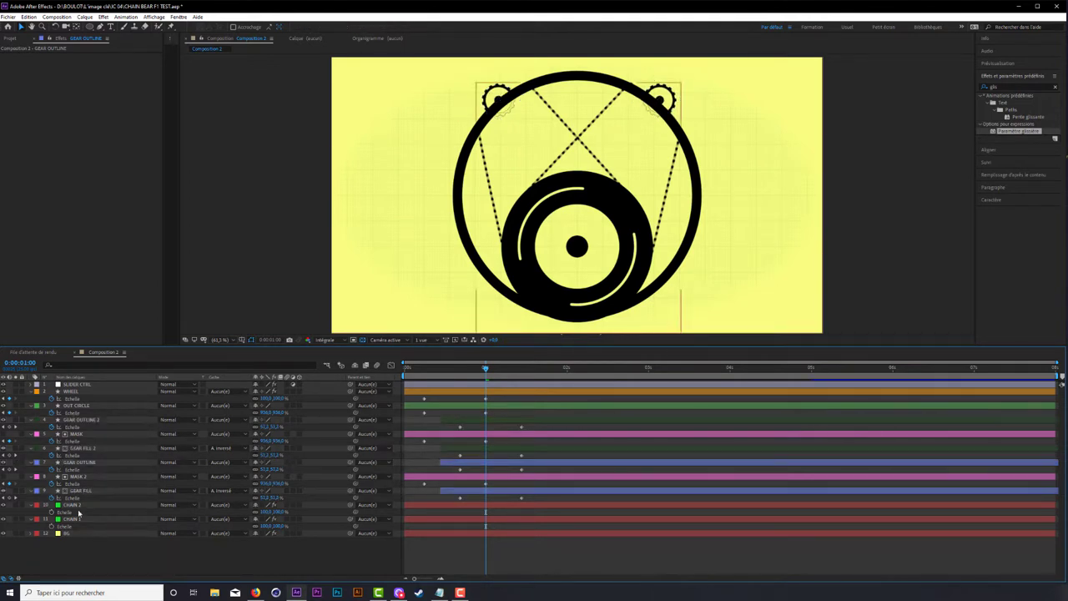
{"action": "left_click", "coordinate": [90, 462]}
{"action": "left_click", "coordinate": [97, 420], "text": "ctrl"}
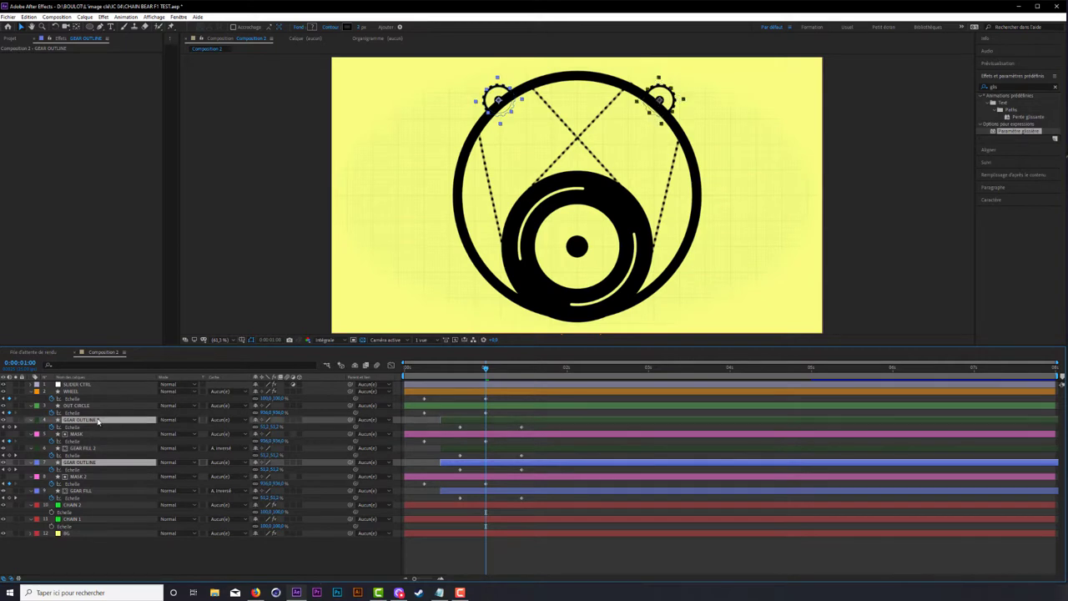
{"action": "left_click_drag", "start_coordinate": [478, 423], "coordinate": [487, 423]}
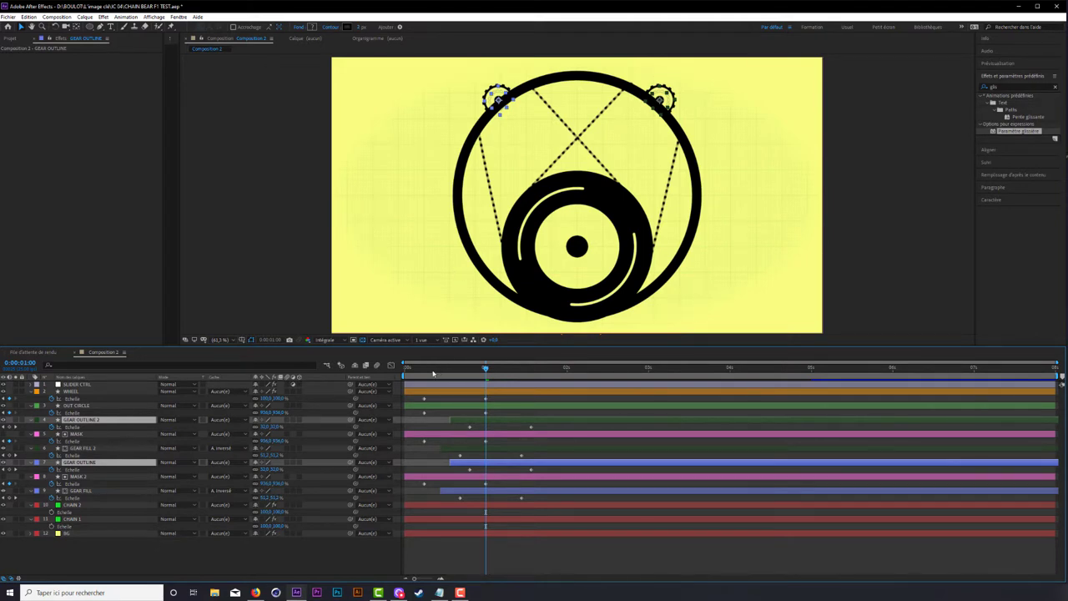
Step: Preview the staggered intro at Un quart resolution from the start up to 0:00:01:05
{"action": "left_click_drag", "start_coordinate": [433, 373], "coordinate": [403, 377]}
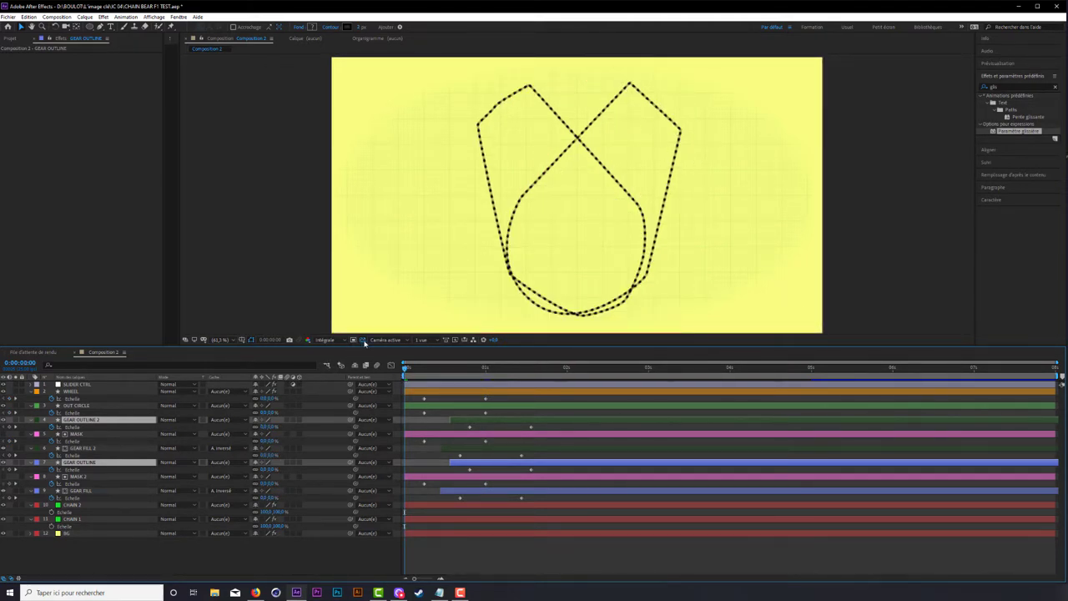
{"action": "left_click", "coordinate": [333, 341]}
{"action": "left_click", "coordinate": [344, 389]}
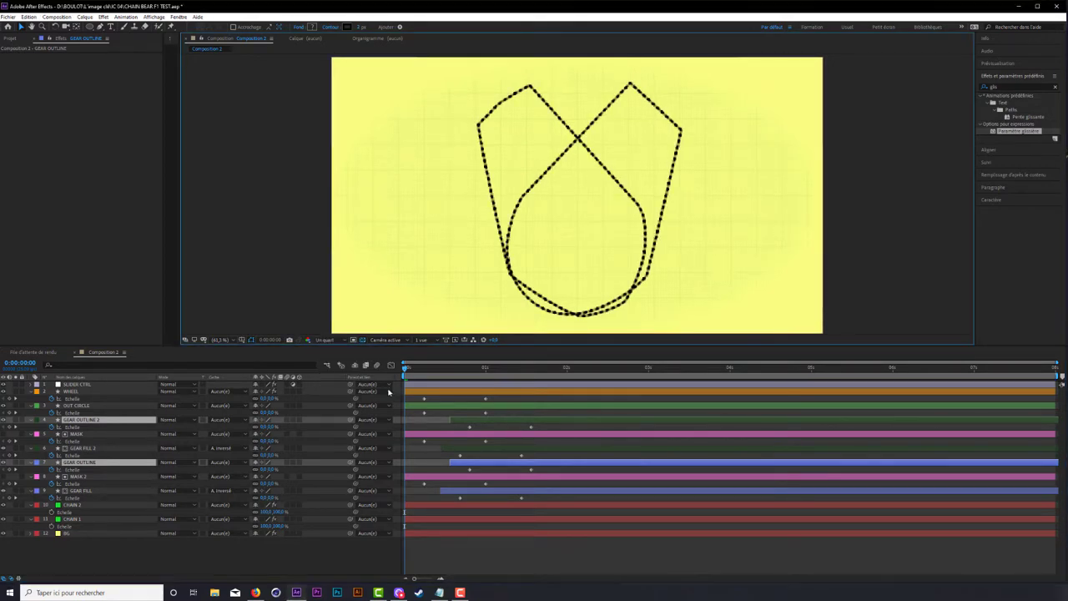
{"action": "left_click_drag", "start_coordinate": [404, 374], "coordinate": [502, 381]}
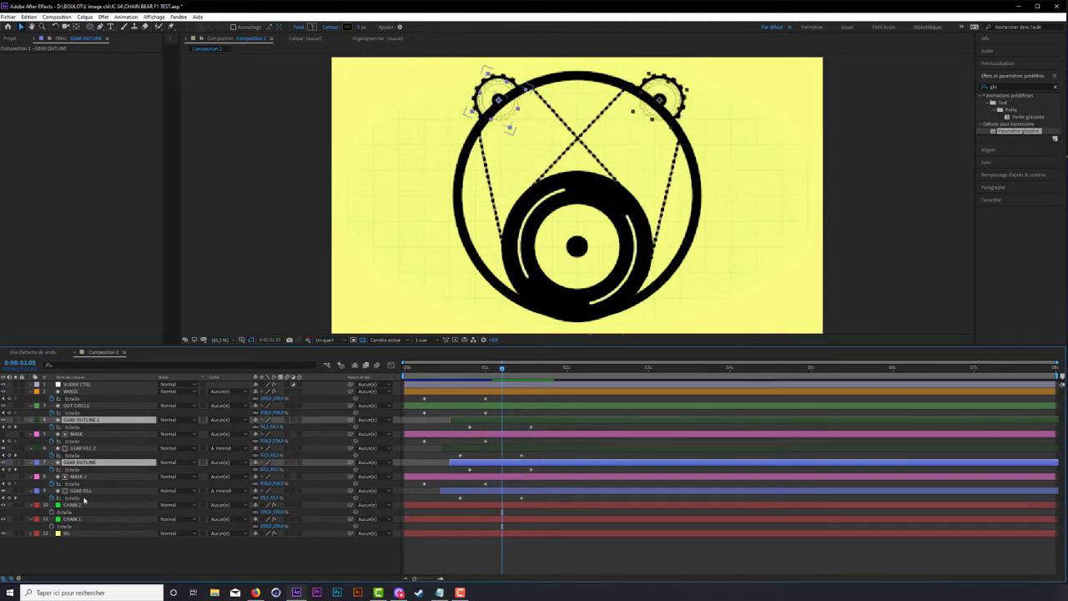
Step: Try keyframing the Vegas Largeur of CHAIN 1 and CHAIN 2, moving both keyframes to about 0:00:01:18
{"action": "left_click", "coordinate": [73, 505]}
{"action": "left_click", "coordinate": [90, 520]}
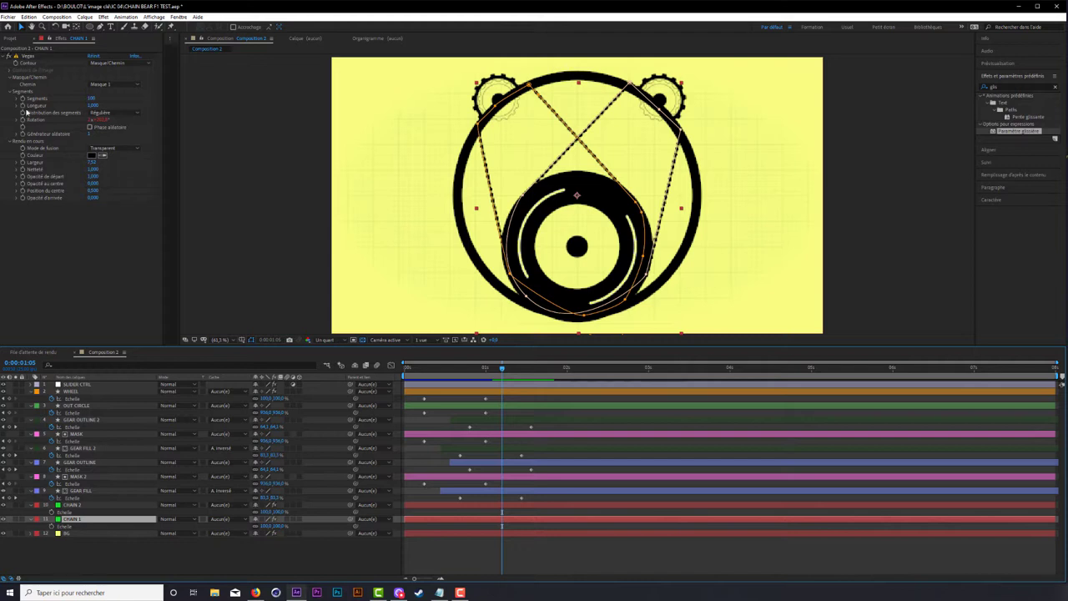
{"action": "left_click", "coordinate": [23, 162]}
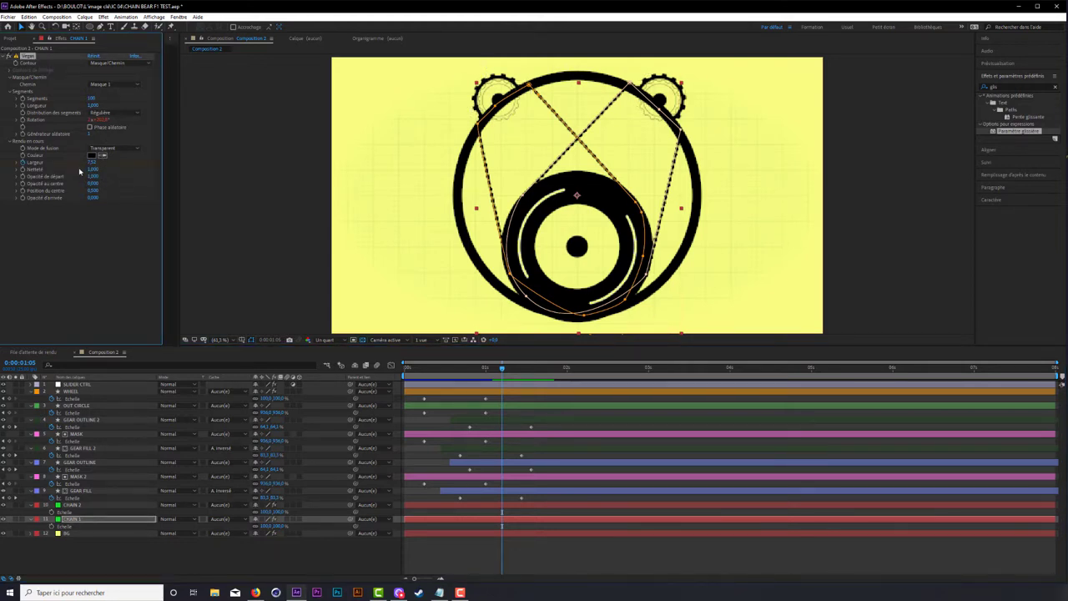
{"action": "left_click", "coordinate": [73, 505]}
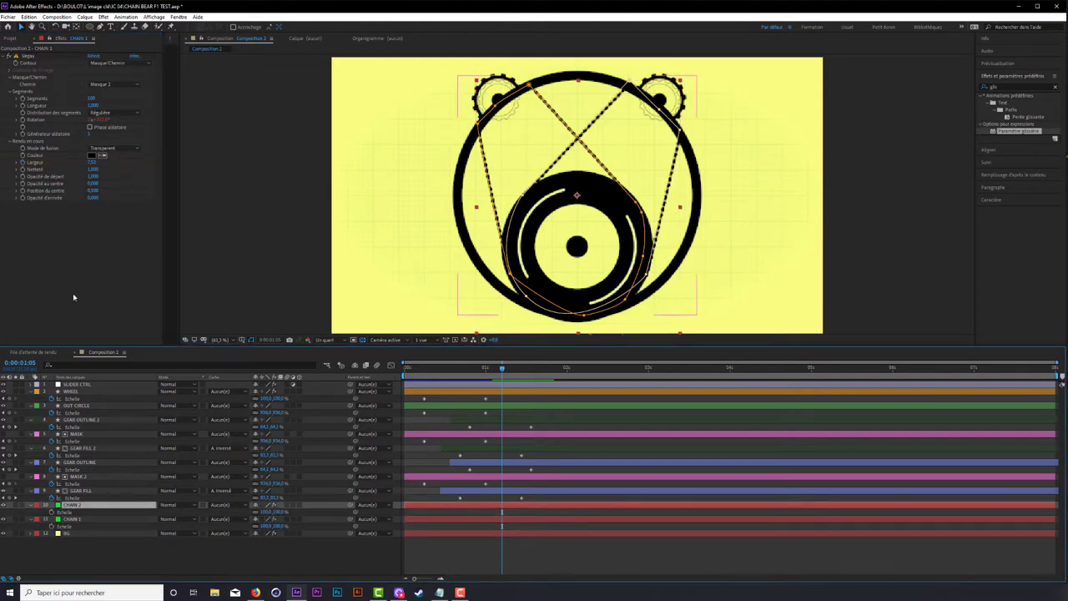
{"action": "left_click", "coordinate": [23, 163]}
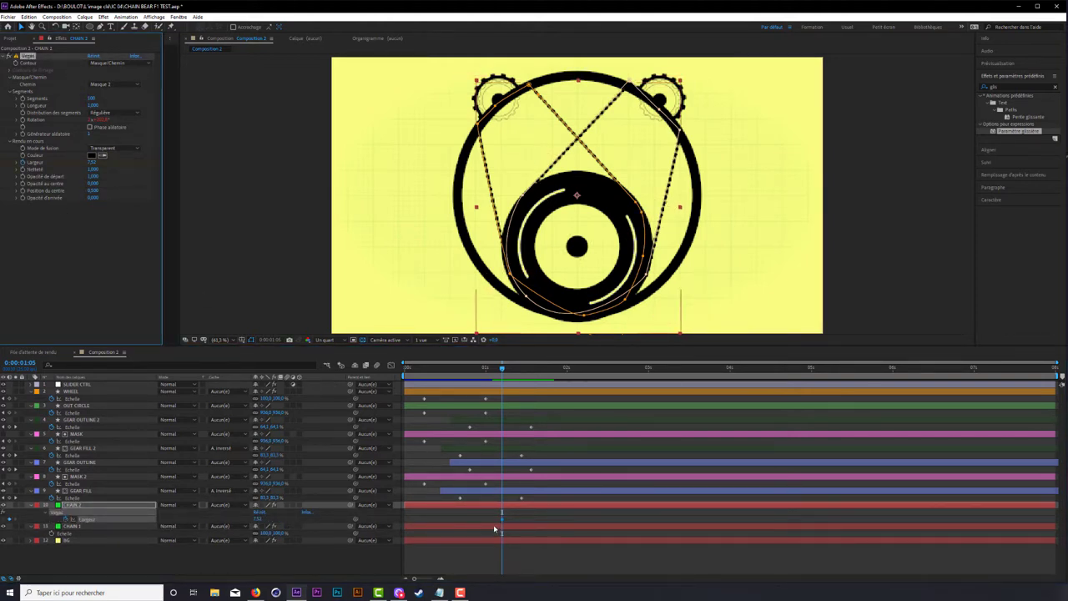
{"action": "left_click", "coordinate": [503, 527]}
{"action": "mouse_move", "coordinate": [511, 518]}
{"action": "left_mouse_down"}
{"action": "mouse_move", "coordinate": [499, 544]}
{"action": "mouse_move", "coordinate": [526, 522]}
{"action": "left_mouse_up"}
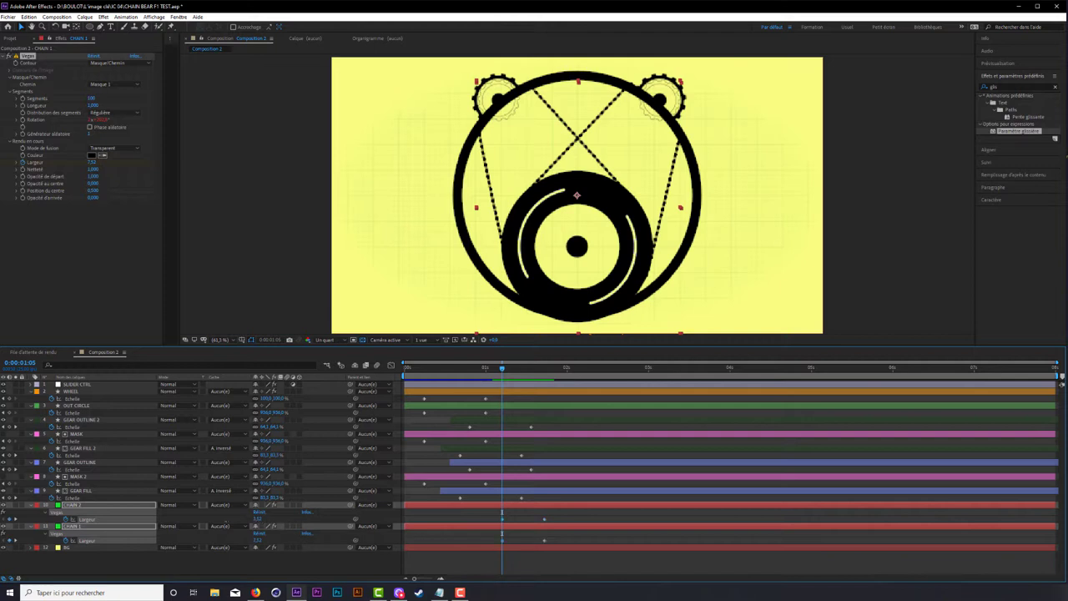
Step: Try reducing the chains' Largeur at 0:00:01:05, undo it and remove the Largeur keyframes from both chain layers
{"action": "left_click_drag", "start_coordinate": [260, 519], "coordinate": [219, 520]}
{"action": "key", "text": "F2"}
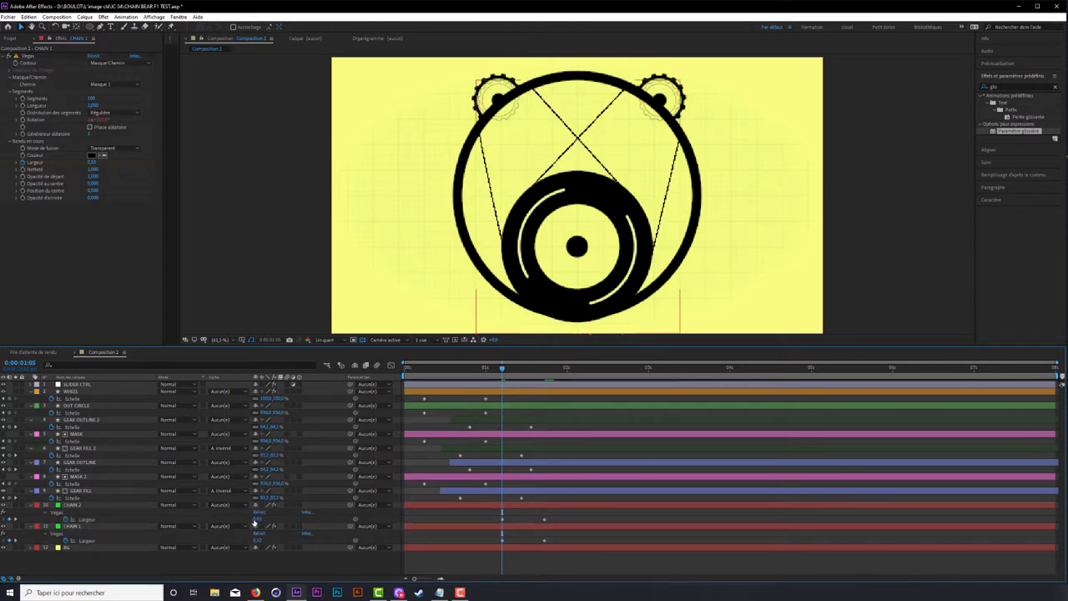
{"action": "left_click", "coordinate": [183, 521]}
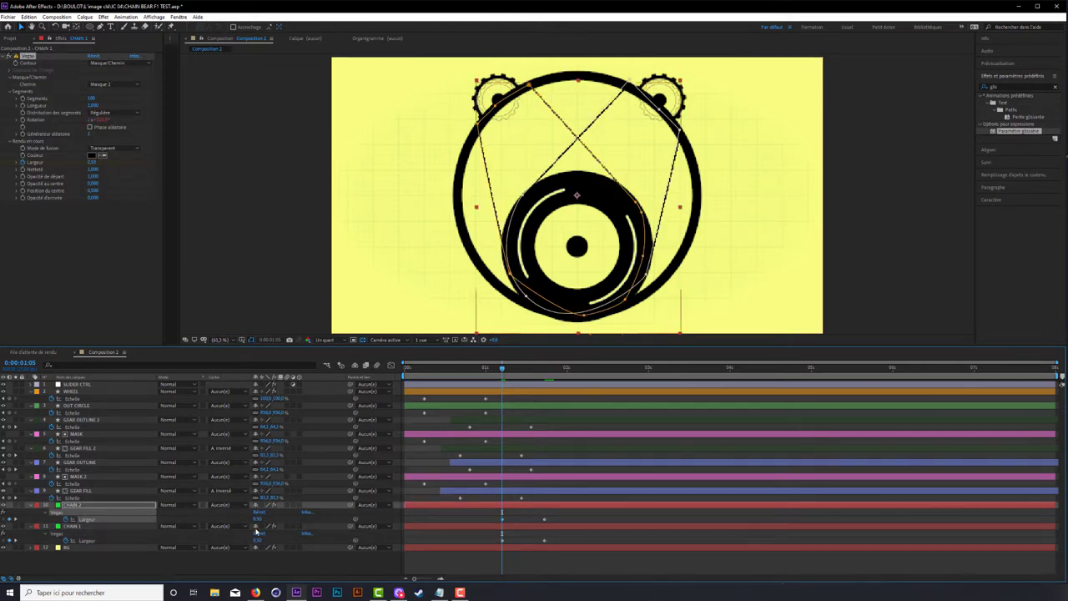
{"action": "left_click", "coordinate": [620, 512]}
{"action": "key", "text": "ctrl+z"}
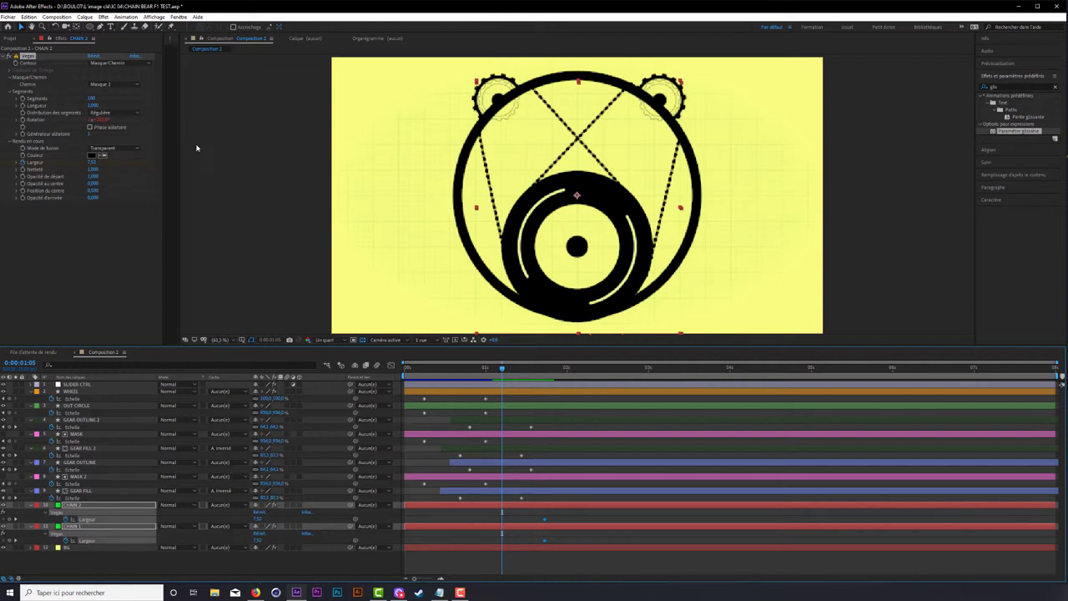
{"action": "left_click", "coordinate": [65, 519]}
{"action": "left_click", "coordinate": [66, 539]}
Step: Add a Vegas Longueur keyframe to both CHAIN 2 and CHAIN 1 at 0:00:01:18
{"action": "left_click", "coordinate": [544, 372]}
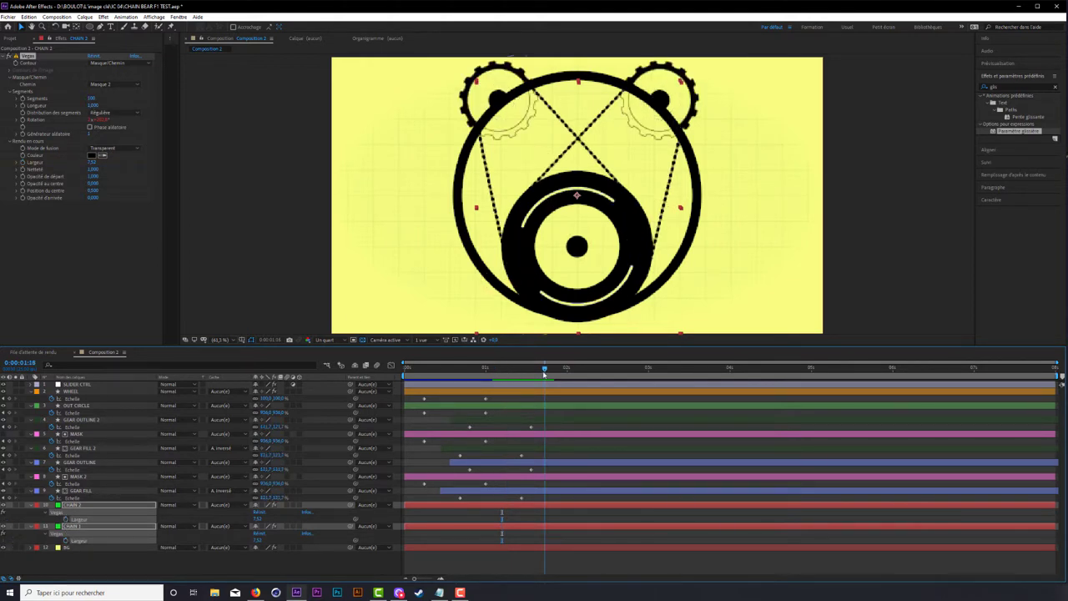
{"action": "left_click", "coordinate": [25, 108]}
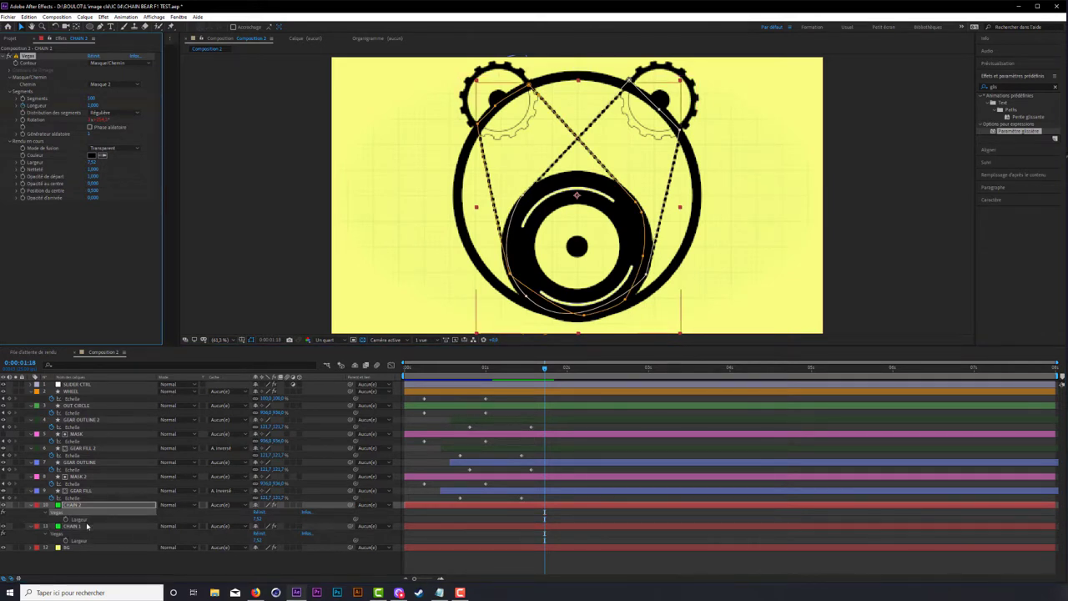
{"action": "left_click", "coordinate": [86, 525]}
{"action": "left_click", "coordinate": [23, 106]}
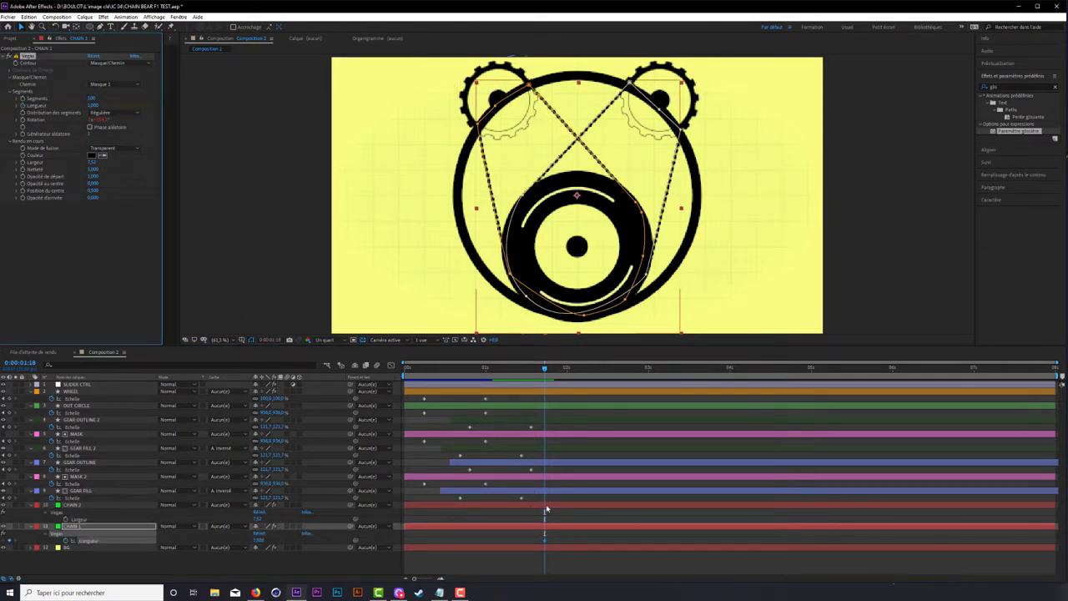
{"action": "left_click", "coordinate": [545, 505]}
Step: Set the Longueur of both chain layers to 0 at 0:00:01:08 and preview the chains growing in
{"action": "left_click", "coordinate": [512, 375]}
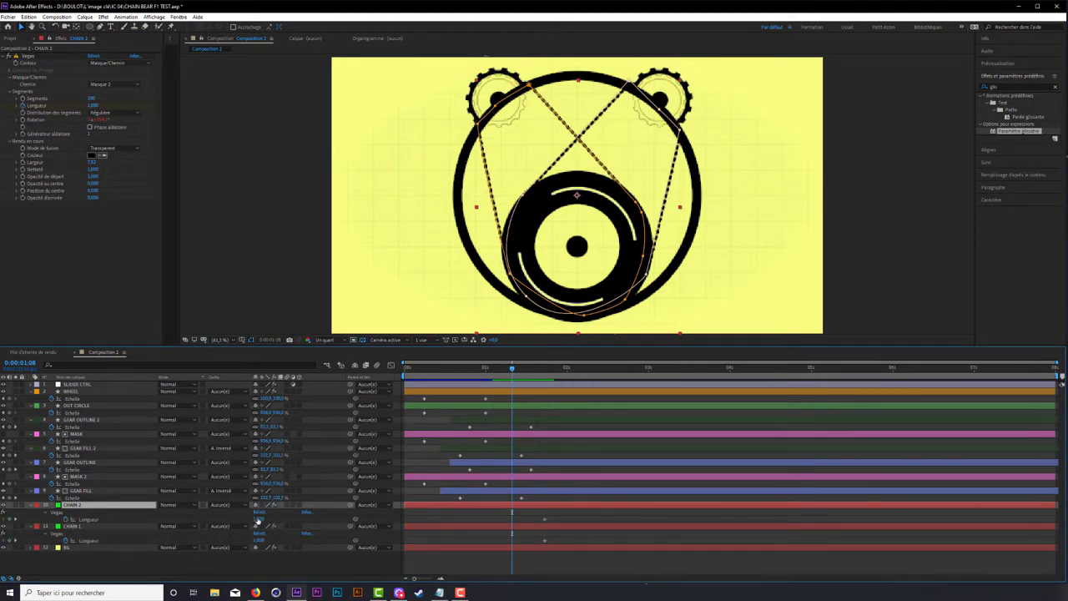
{"action": "left_click_drag", "start_coordinate": [258, 519], "coordinate": [183, 518]}
{"action": "left_click_drag", "start_coordinate": [258, 540], "coordinate": [183, 536]}
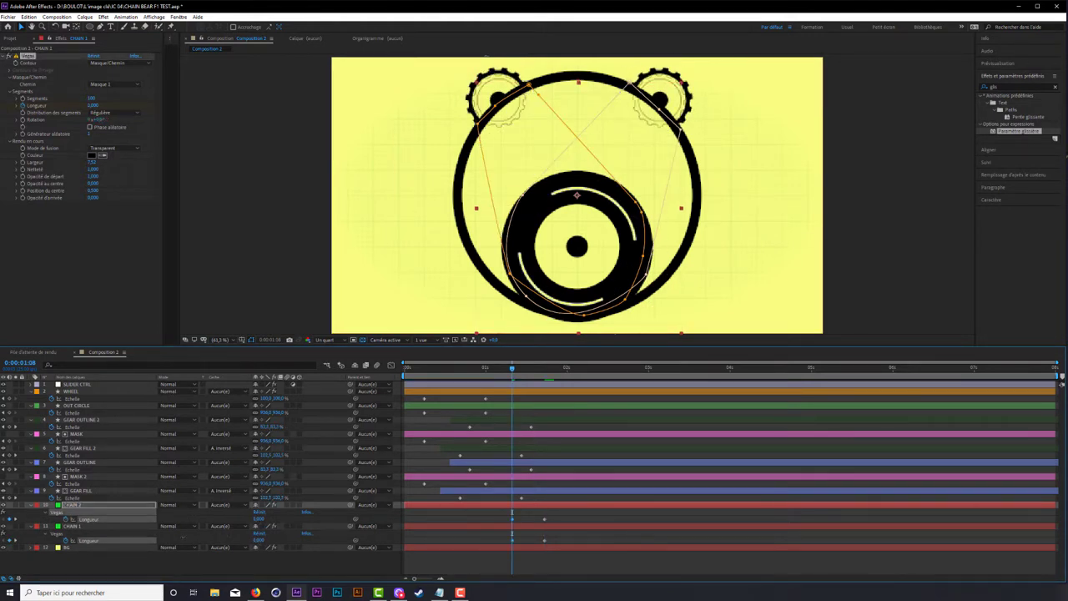
{"action": "left_click", "coordinate": [307, 544]}
{"action": "mouse_move", "coordinate": [516, 375]}
{"action": "left_mouse_down"}
{"action": "mouse_move", "coordinate": [545, 377]}
{"action": "mouse_move", "coordinate": [438, 377]}
{"action": "mouse_move", "coordinate": [584, 391]}
{"action": "left_mouse_up"}
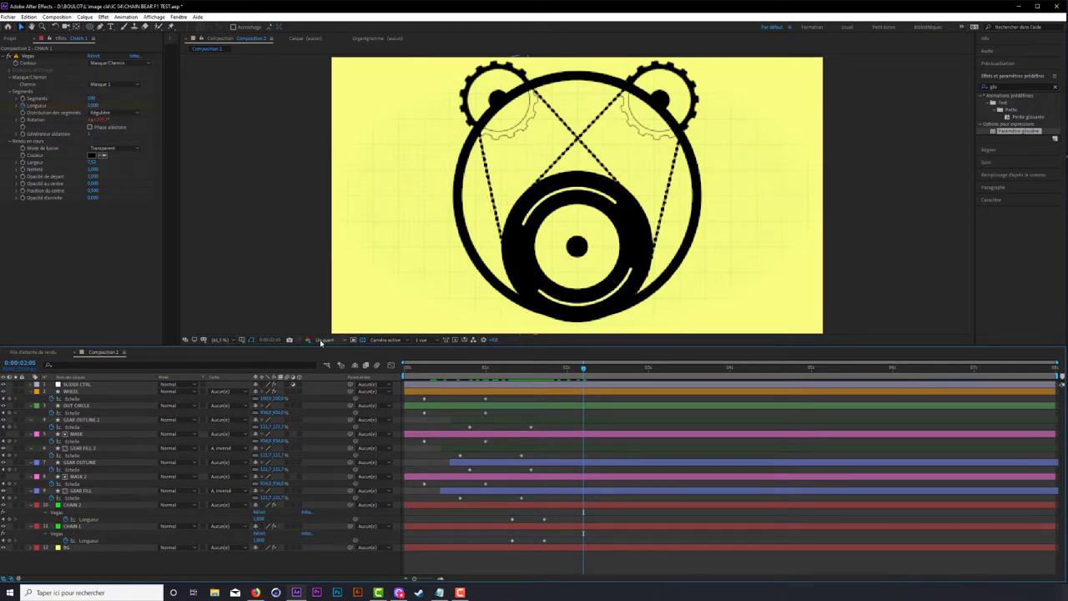
Step: Restore the preview resolution to Intégrale and collapse the keyframed properties of all layers
{"action": "left_click", "coordinate": [322, 339]}
{"action": "left_click", "coordinate": [332, 359]}
{"action": "left_click", "coordinate": [32, 391]}
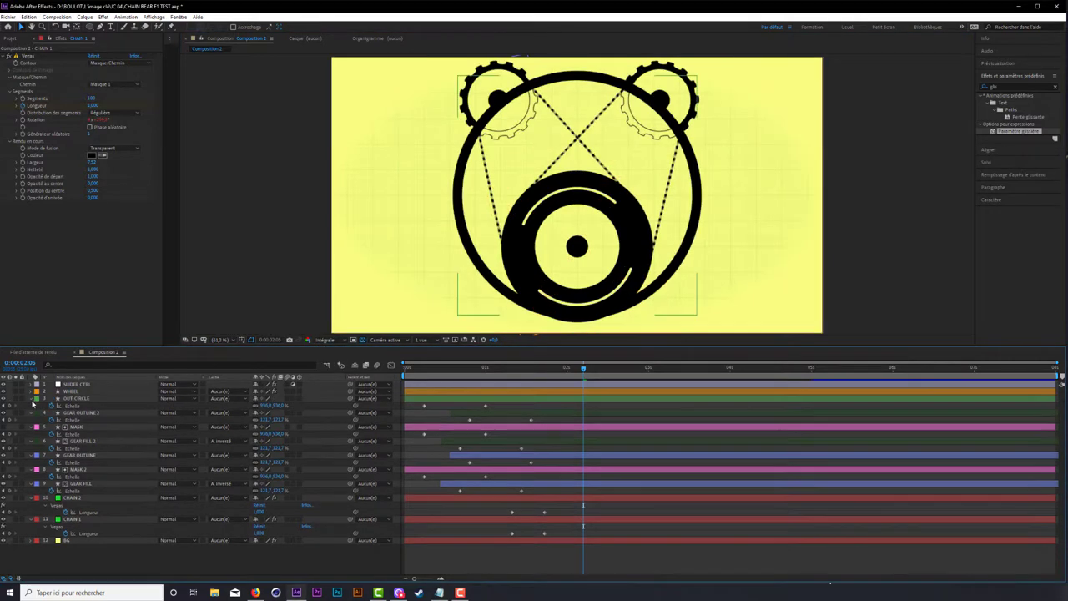
{"action": "left_click", "coordinate": [32, 399]}
{"action": "left_click", "coordinate": [33, 405]}
{"action": "left_click", "coordinate": [32, 413]}
{"action": "left_click", "coordinate": [32, 419]}
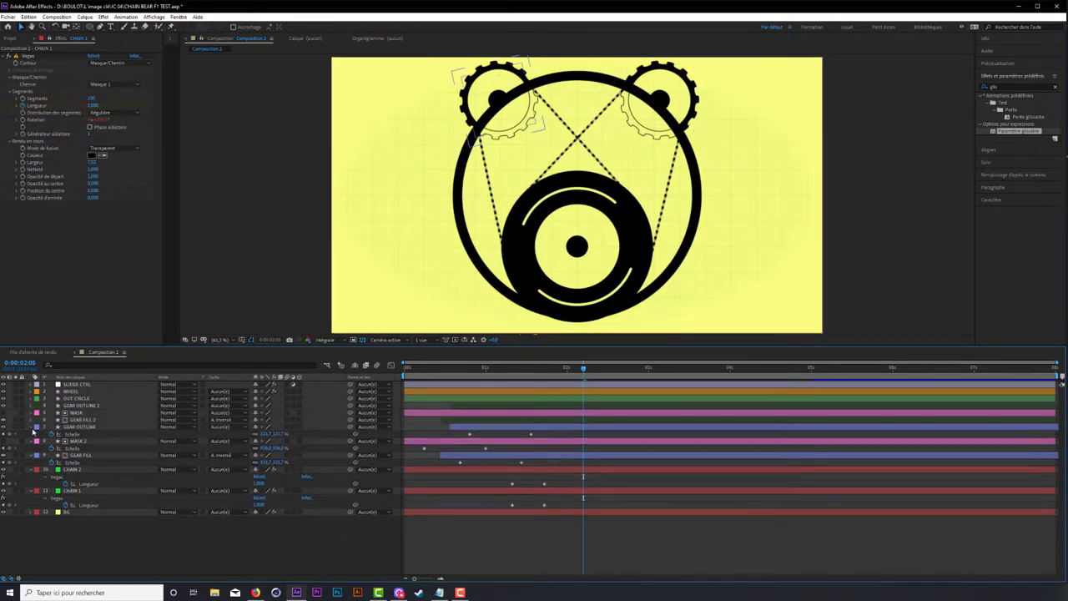
{"action": "left_click", "coordinate": [33, 427]}
{"action": "key", "text": "ctrl+a"}
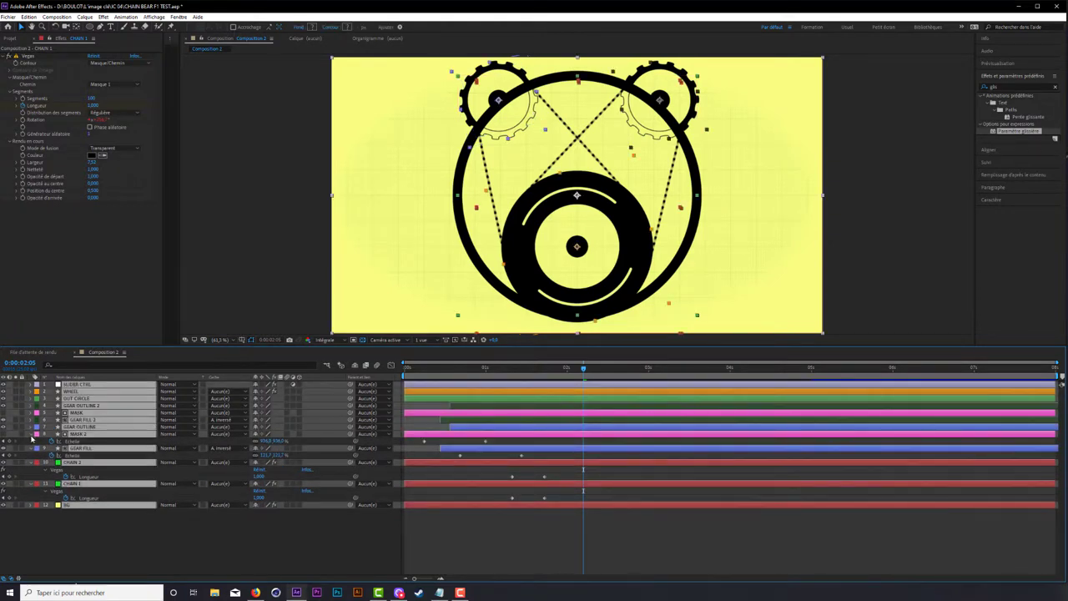
{"action": "key", "text": "u"}
{"action": "left_click", "coordinate": [97, 529]}
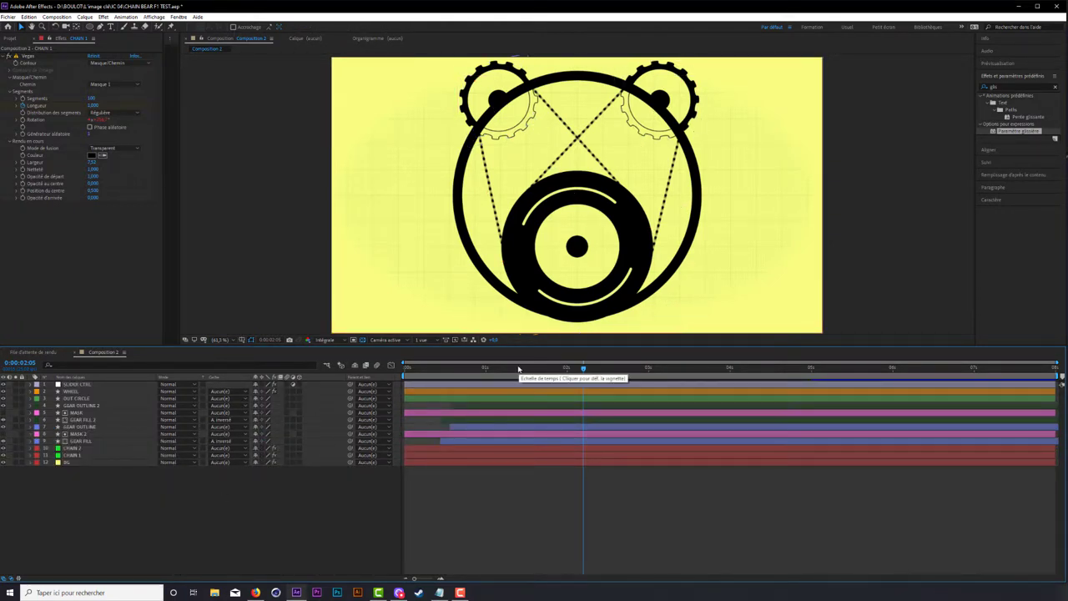
Step: Precompose every layer except BG into a new composition named BEAR, moving all attributes into it
{"action": "left_click", "coordinate": [76, 386]}
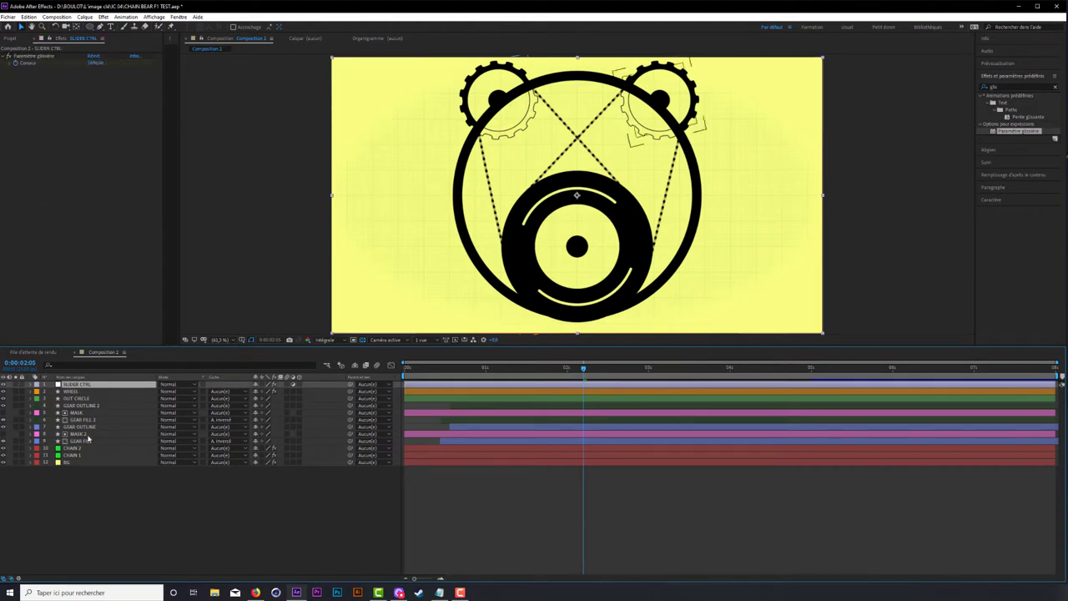
{"action": "left_click", "coordinate": [87, 462], "text": "shift"}
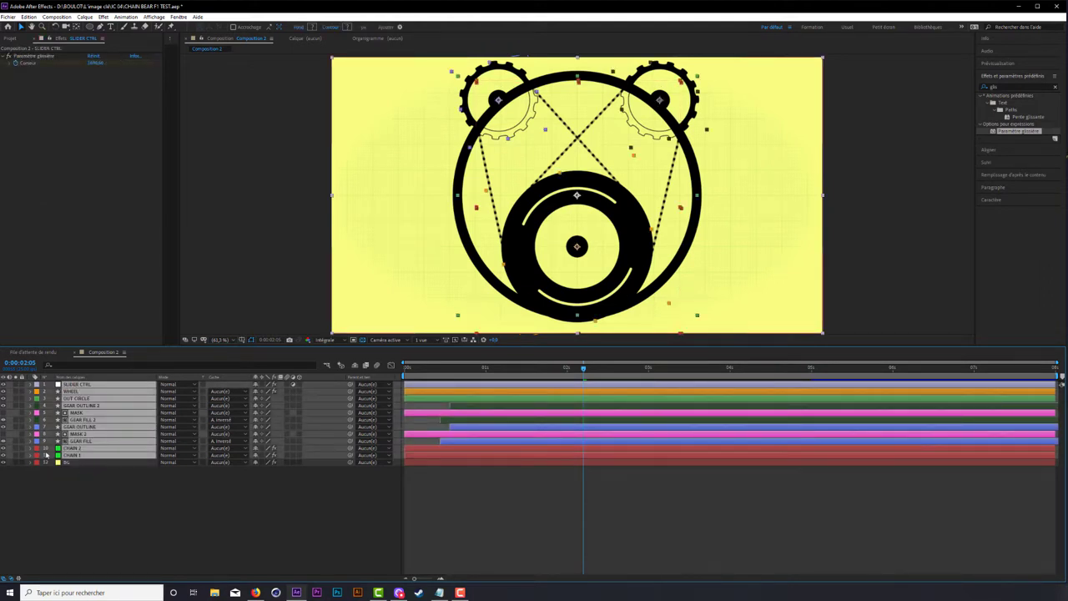
{"action": "left_click", "coordinate": [84, 17]}
{"action": "left_click", "coordinate": [117, 313]}
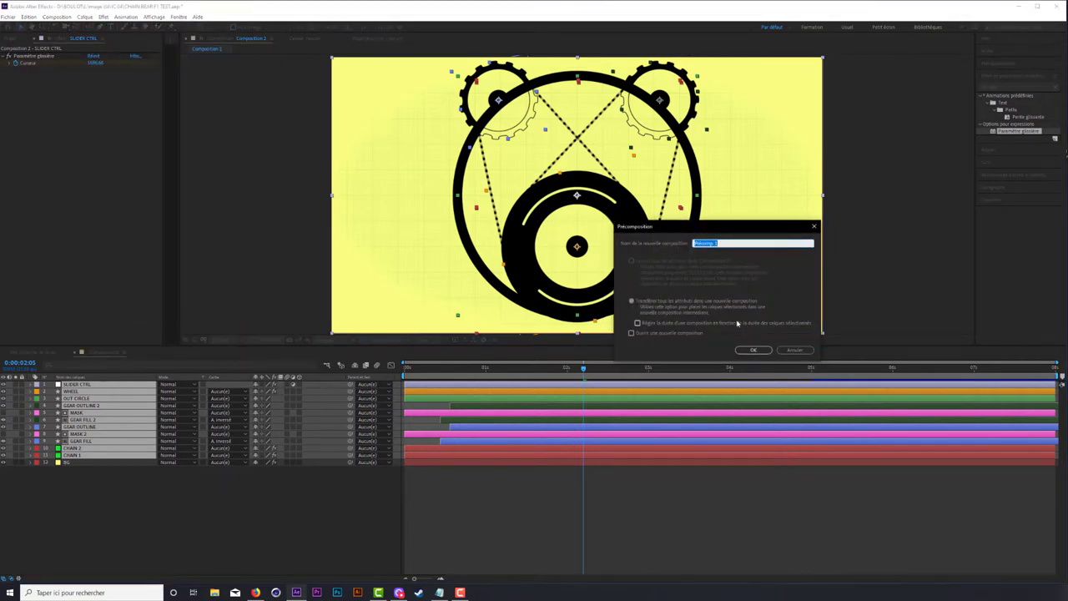
{"action": "left_click", "coordinate": [632, 301]}
{"action": "left_click_drag", "start_coordinate": [672, 240], "coordinate": [620, 238]}
{"action": "type", "text": "BEAR"}
{"action": "key", "text": "Return"}
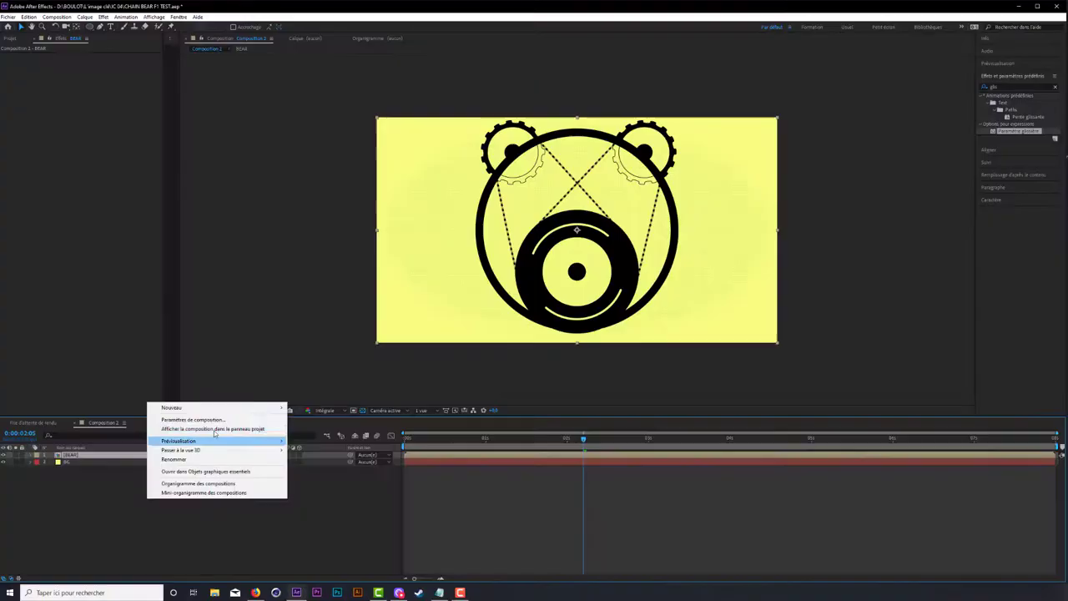
Step: Turn the BEAR and BG layers into 3D layers
{"action": "left_click", "coordinate": [167, 536]}
{"action": "left_click", "coordinate": [153, 470]}
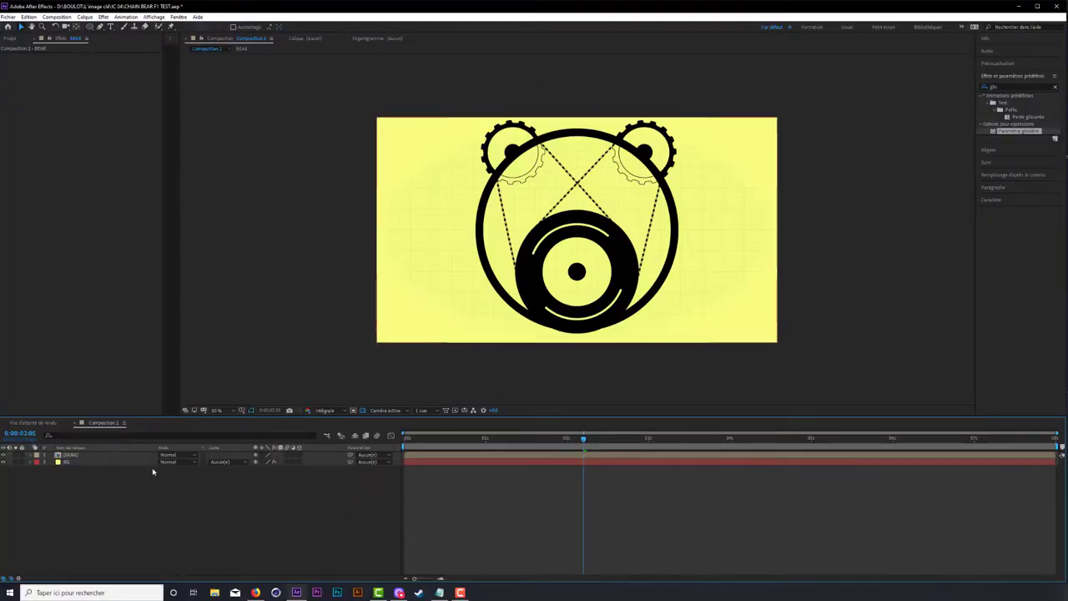
{"action": "left_click", "coordinate": [300, 462]}
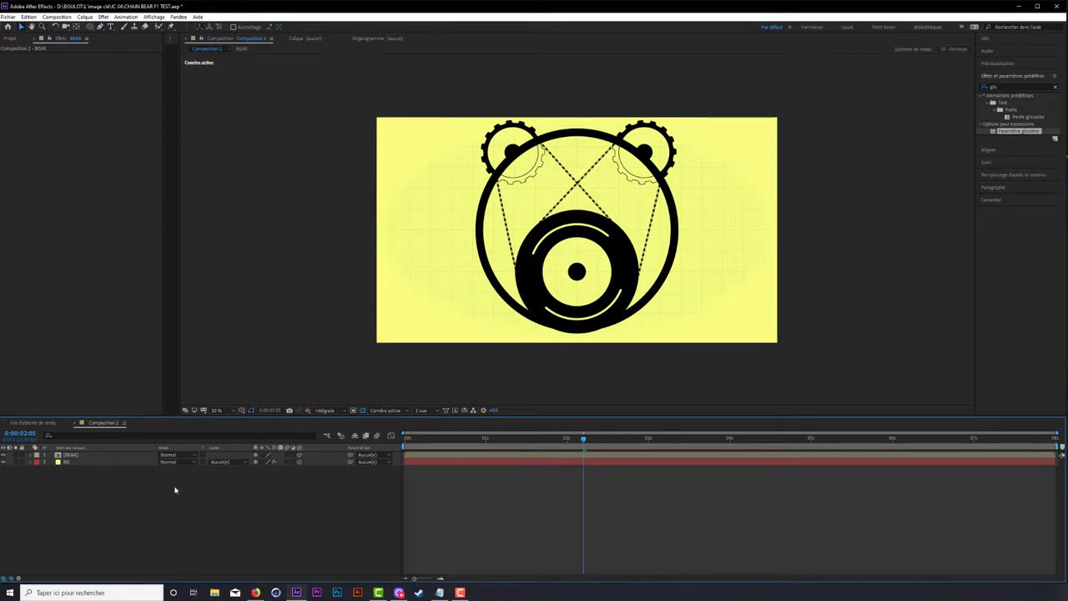
Step: Scale the BG layer up to about 133% and push it back to a Z position of about 60
{"action": "left_click", "coordinate": [108, 463]}
{"action": "key", "text": "s"}
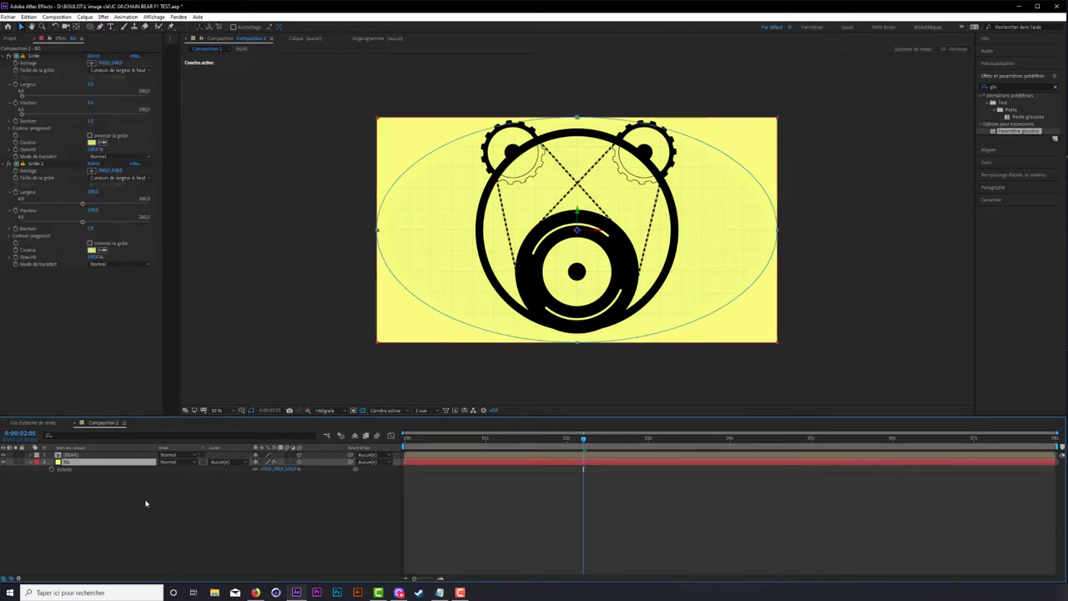
{"action": "left_click_drag", "start_coordinate": [264, 468], "coordinate": [342, 468]}
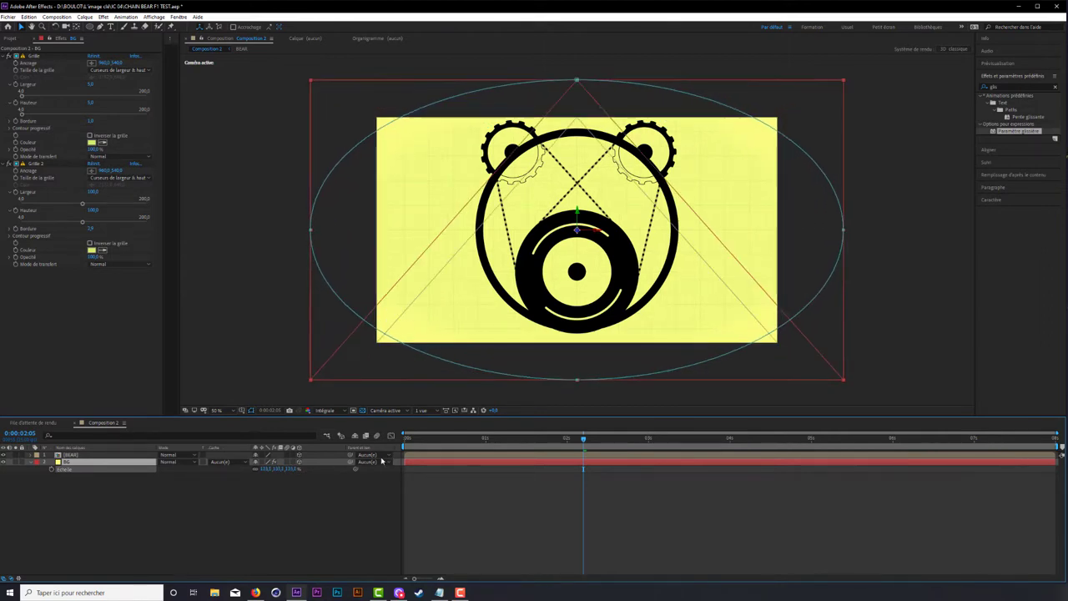
{"action": "key", "text": "End"}
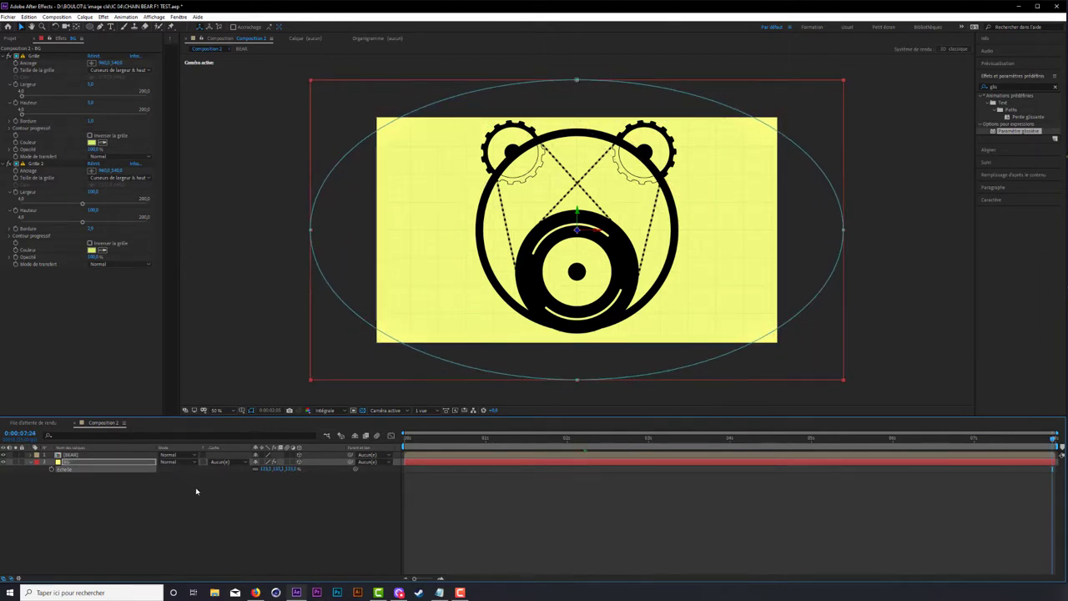
{"action": "key", "text": "p"}
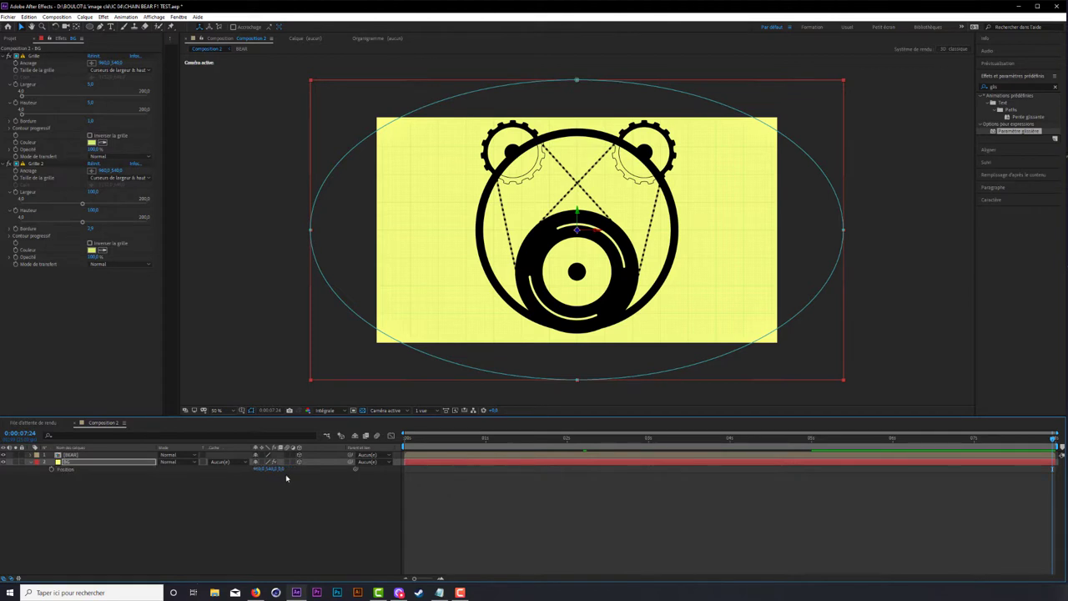
{"action": "left_click_drag", "start_coordinate": [282, 470], "coordinate": [307, 466]}
{"action": "left_click", "coordinate": [267, 515]}
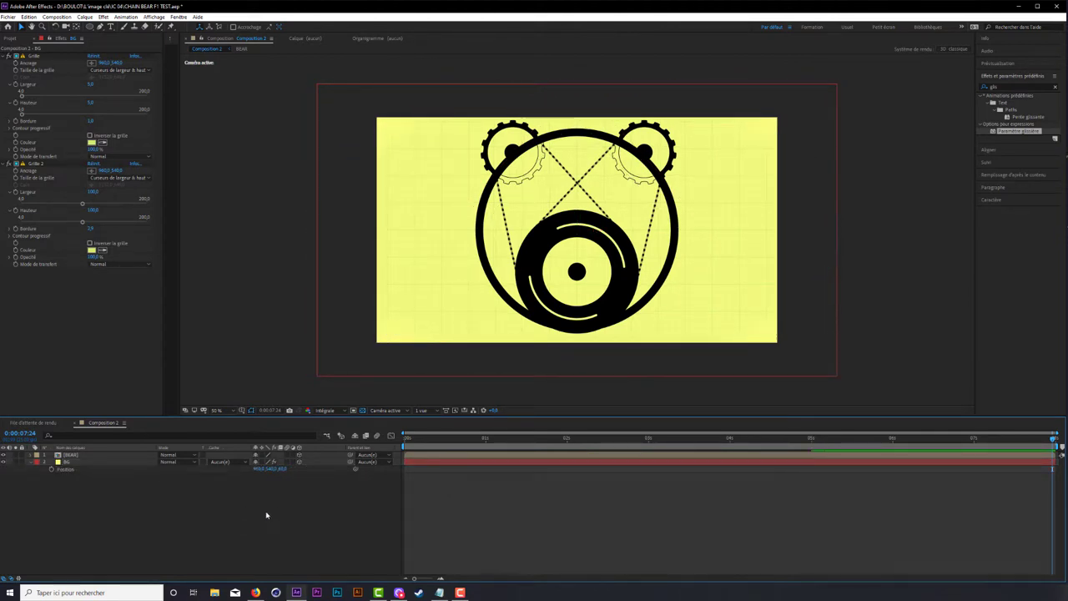
Step: Add a white Ponctuelle light with Projeter une ombre enabled and Atténuation set to Aucun
{"action": "right_click", "coordinate": [267, 515]}
{"action": "mouse_move", "coordinate": [323, 420]}
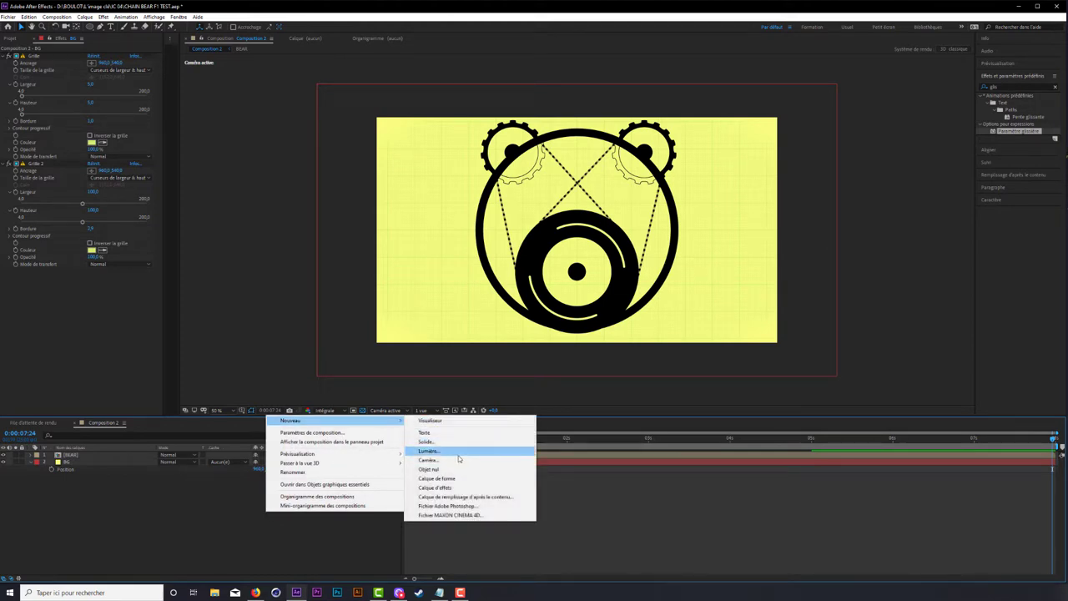
{"action": "left_click", "coordinate": [460, 451]}
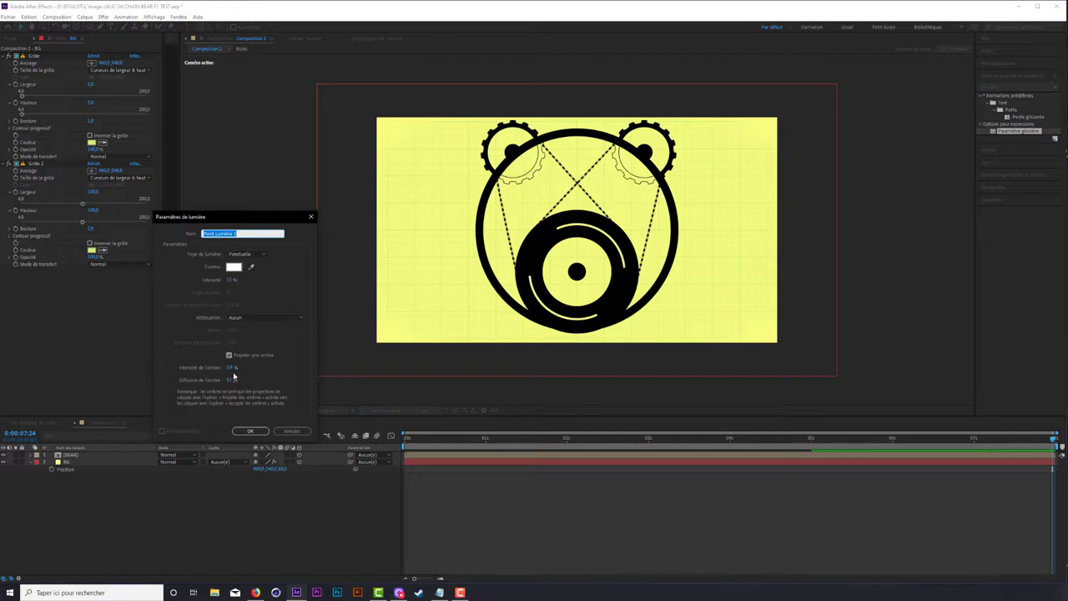
{"action": "left_click", "coordinate": [249, 431]}
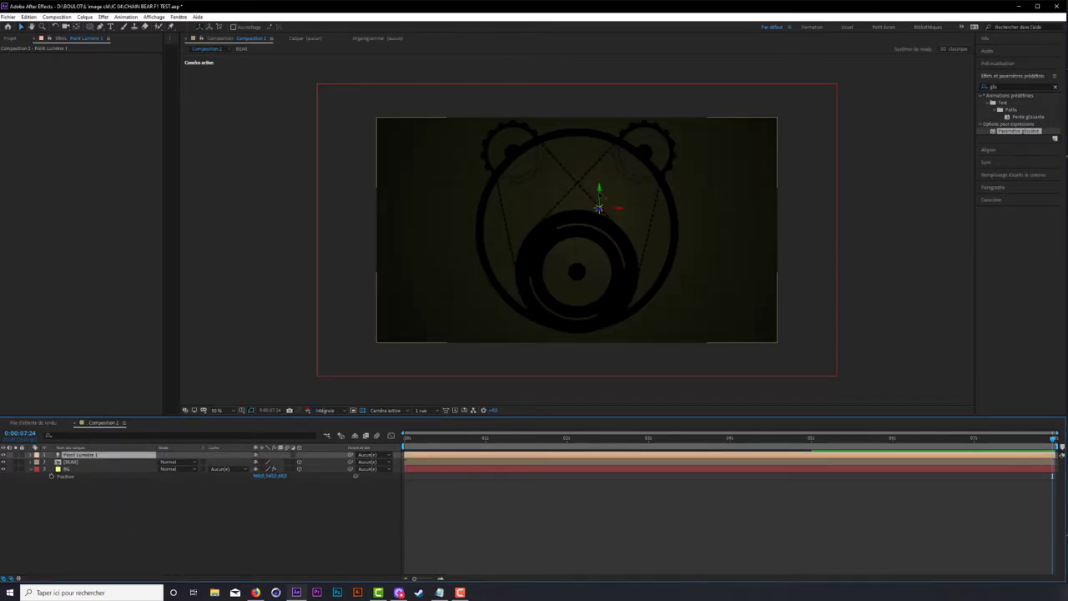
Step: Raise the point light above the frame, duplicate it, and offset the copy to the right along X
{"action": "left_click_drag", "start_coordinate": [598, 207], "coordinate": [598, 90]}
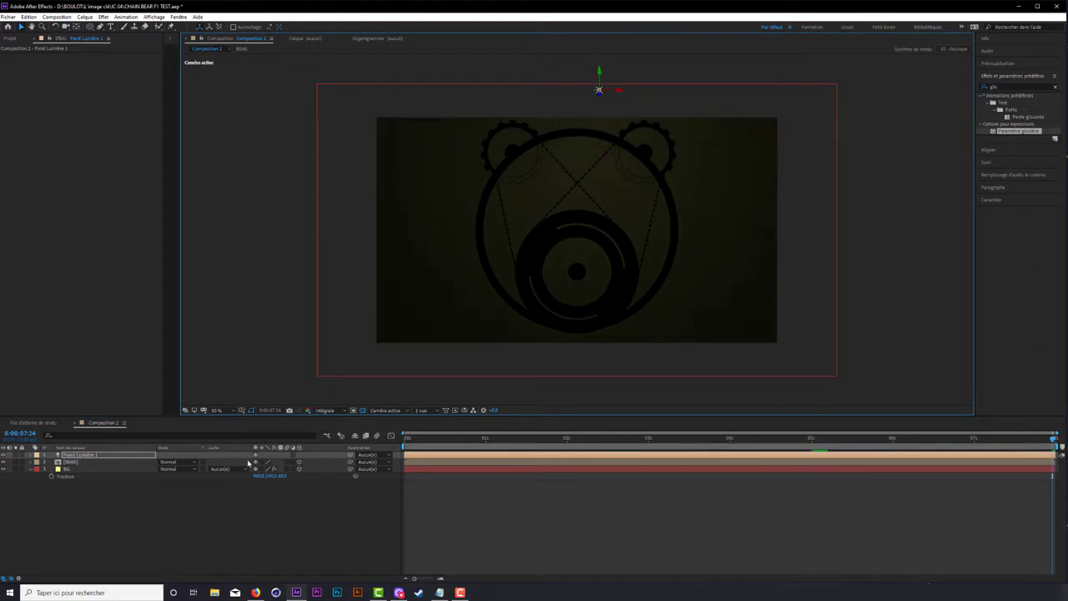
{"action": "left_click", "coordinate": [100, 458]}
{"action": "key", "text": "ctrl+d"}
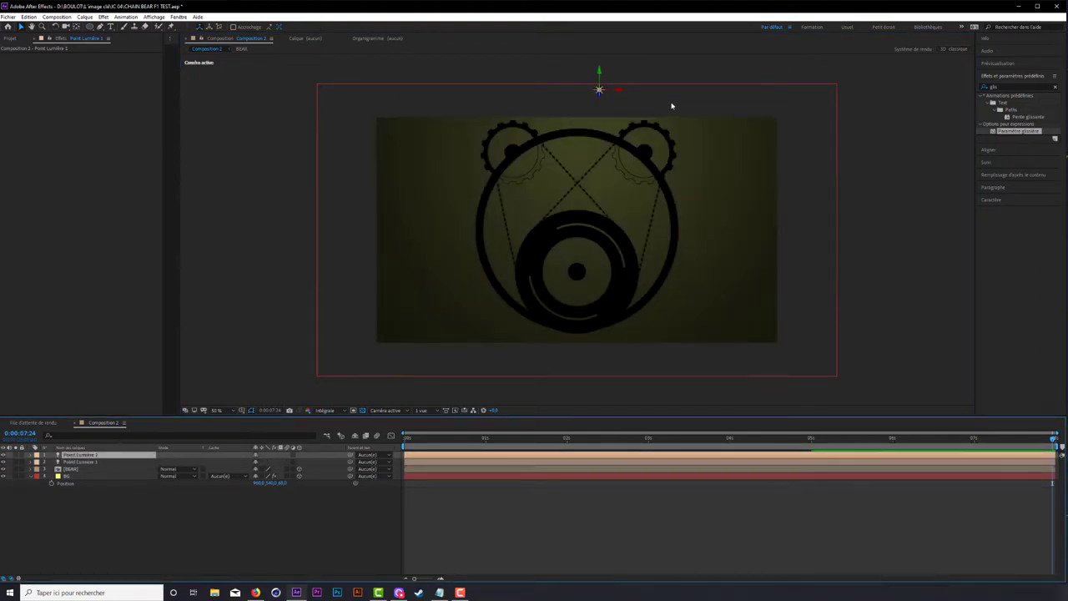
{"action": "left_click_drag", "start_coordinate": [618, 90], "coordinate": [702, 90]}
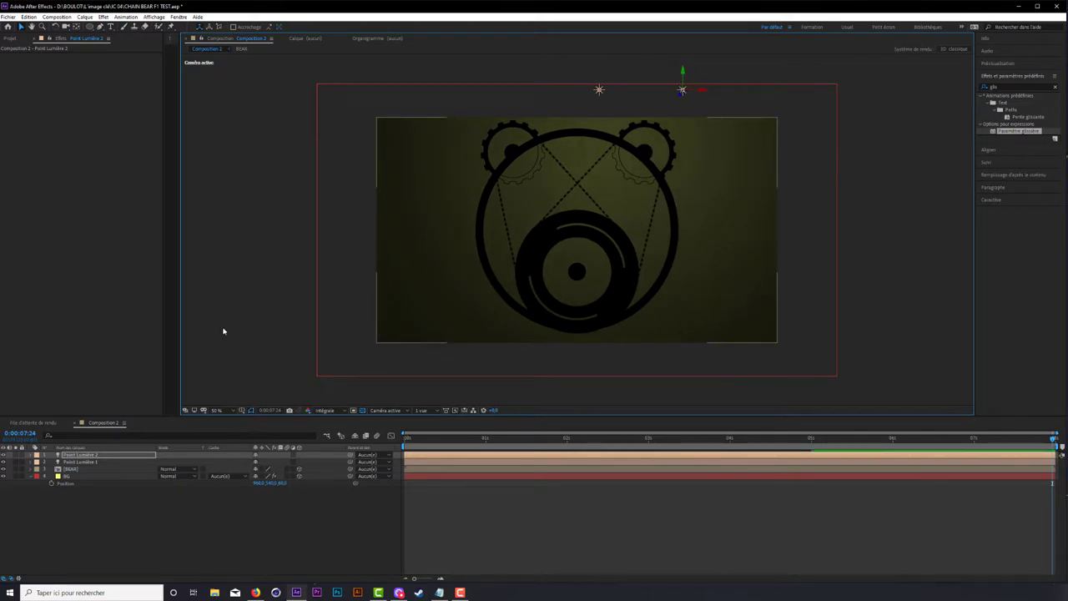
{"action": "left_click", "coordinate": [79, 515]}
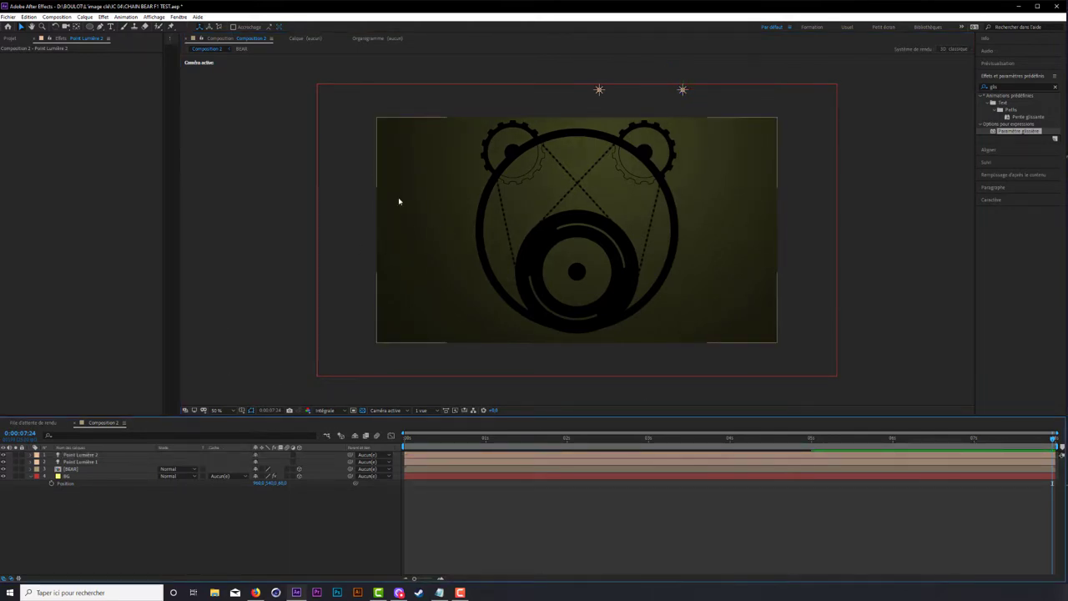
Step: Turn off Utilise les lumières in the BG layer's surface options
{"action": "left_click", "coordinate": [69, 476]}
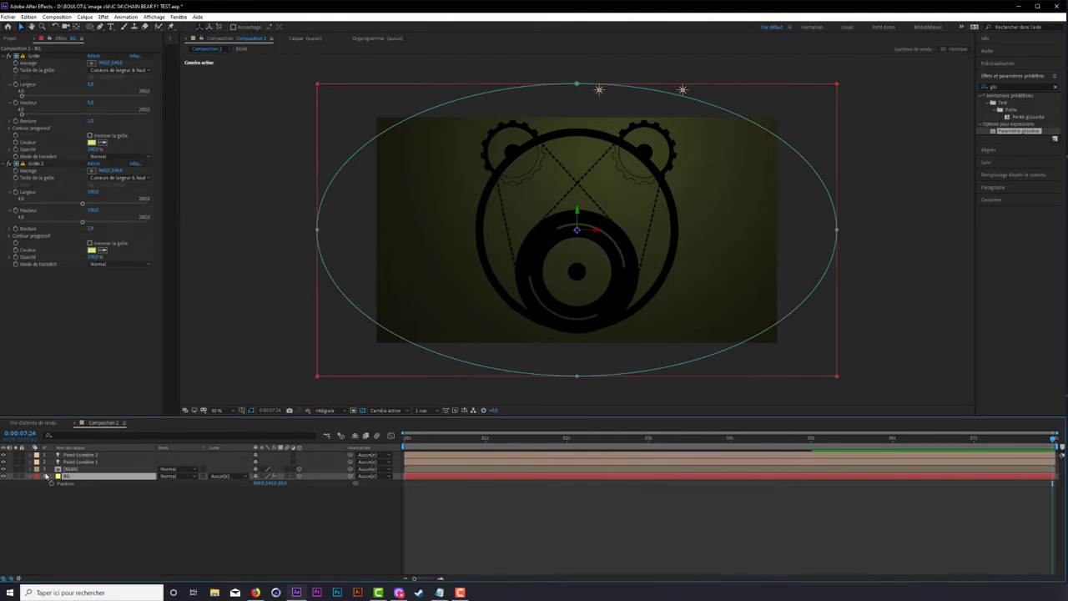
{"action": "left_click", "coordinate": [32, 477]}
{"action": "left_click", "coordinate": [31, 477]}
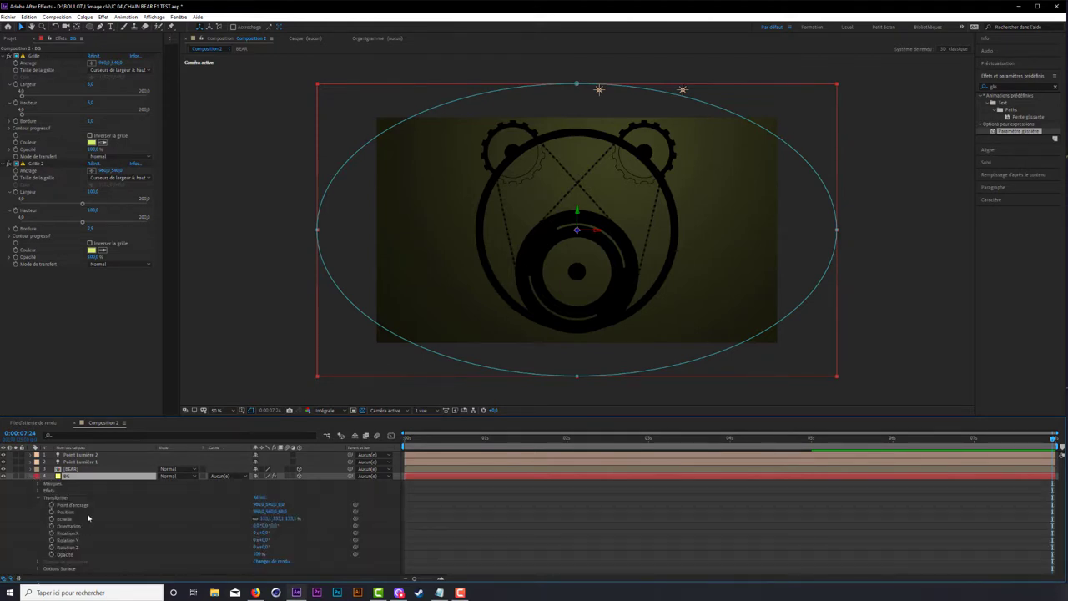
{"action": "left_click", "coordinate": [35, 500]}
{"action": "left_click", "coordinate": [38, 497]}
{"action": "left_click", "coordinate": [37, 512]}
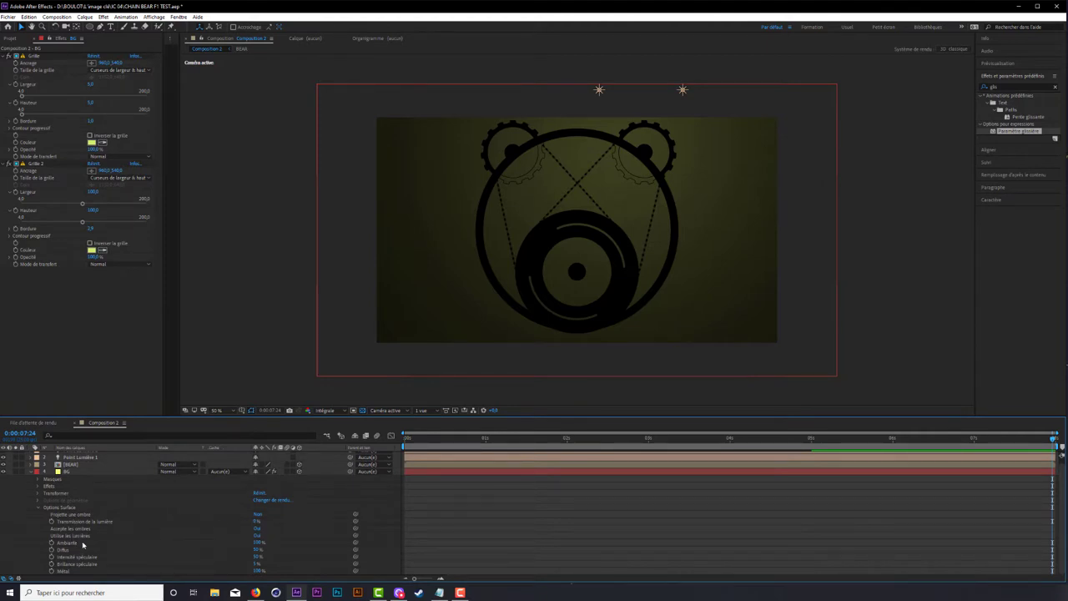
{"action": "left_click", "coordinate": [256, 536]}
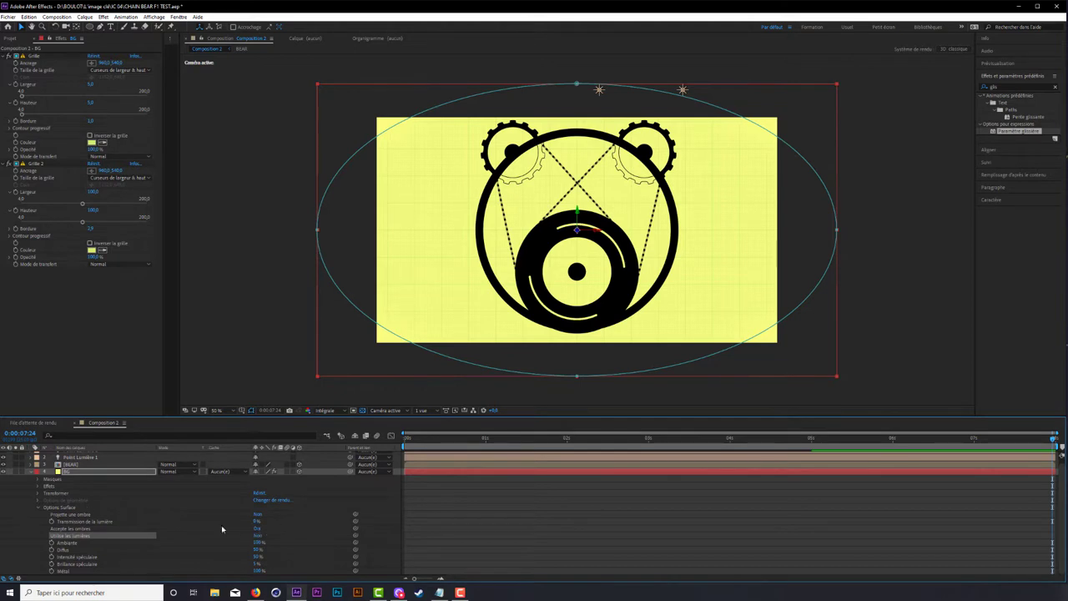
{"action": "left_click", "coordinate": [30, 472]}
Step: Set Projeter une ombre to Oui in the BEAR layer's surface options
{"action": "left_click", "coordinate": [72, 470]}
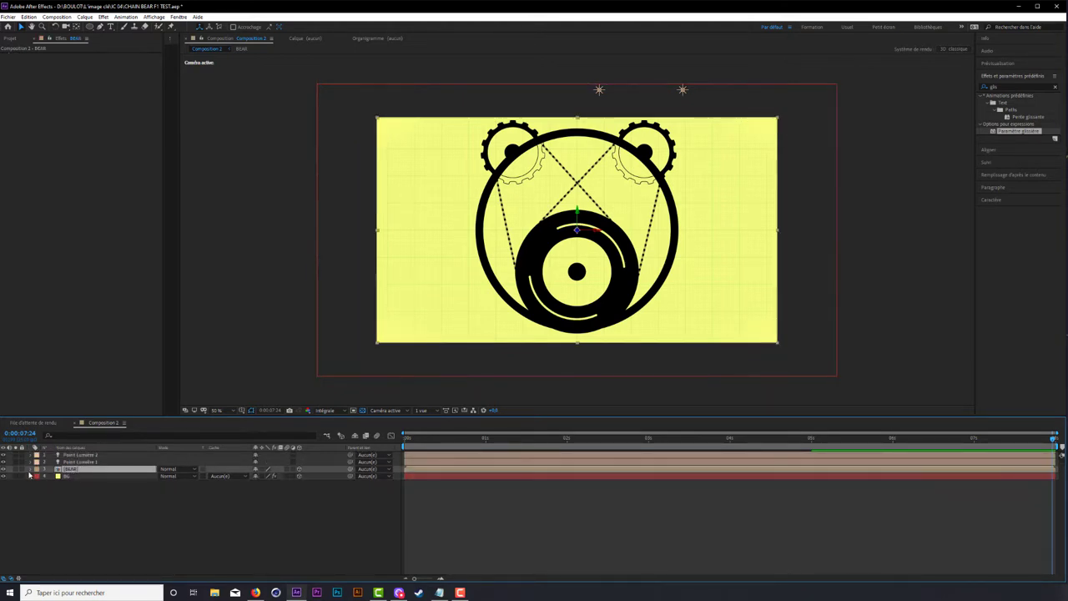
{"action": "left_click", "coordinate": [30, 470]}
{"action": "left_click", "coordinate": [37, 490]}
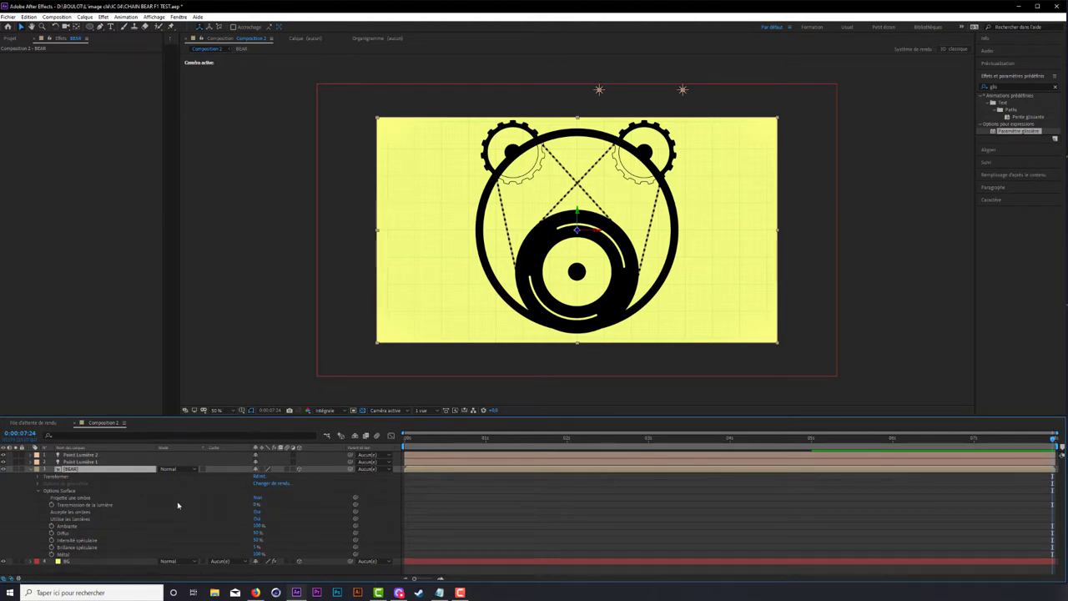
{"action": "left_click", "coordinate": [259, 498]}
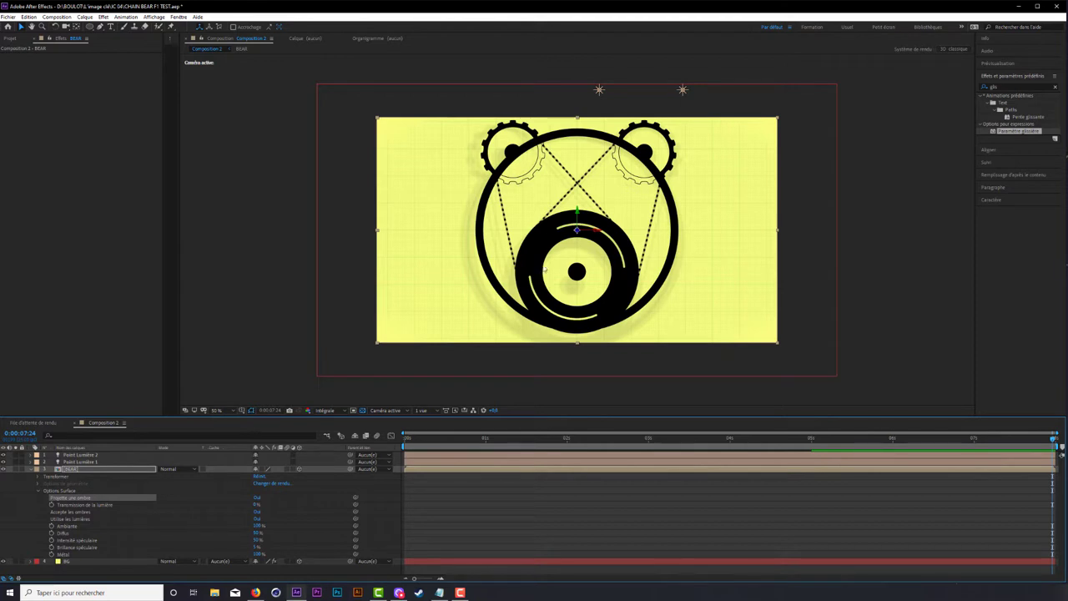
Step: At 0:00:01:00, scale the BEAR layer down to about 66%
{"action": "left_click", "coordinate": [487, 438]}
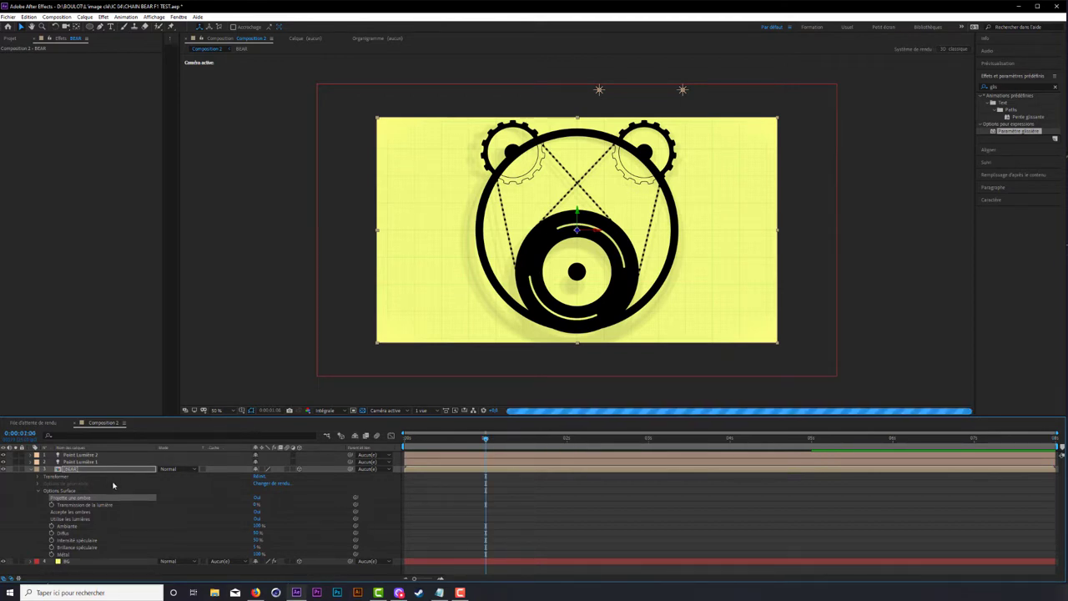
{"action": "key", "text": "s"}
{"action": "mouse_move", "coordinate": [276, 477]}
{"action": "left_mouse_down"}
{"action": "mouse_move", "coordinate": [238, 478]}
{"action": "mouse_move", "coordinate": [280, 481]}
{"action": "left_mouse_up"}
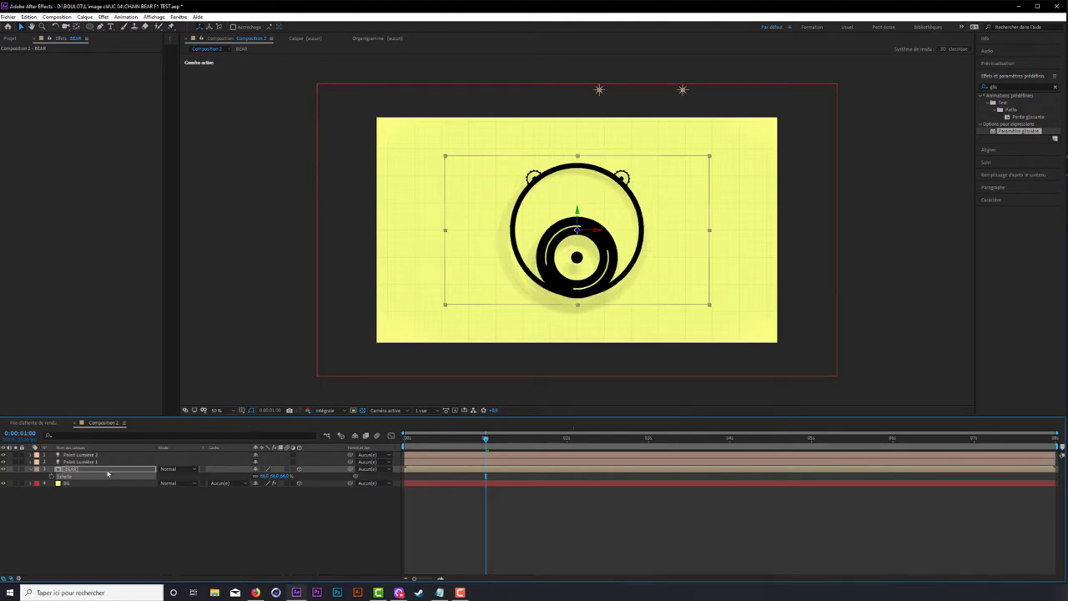
Step: Set starting Position and Échelle keyframes on the BEAR layer at 0:00:01:17
{"action": "key", "text": "shift+p"}
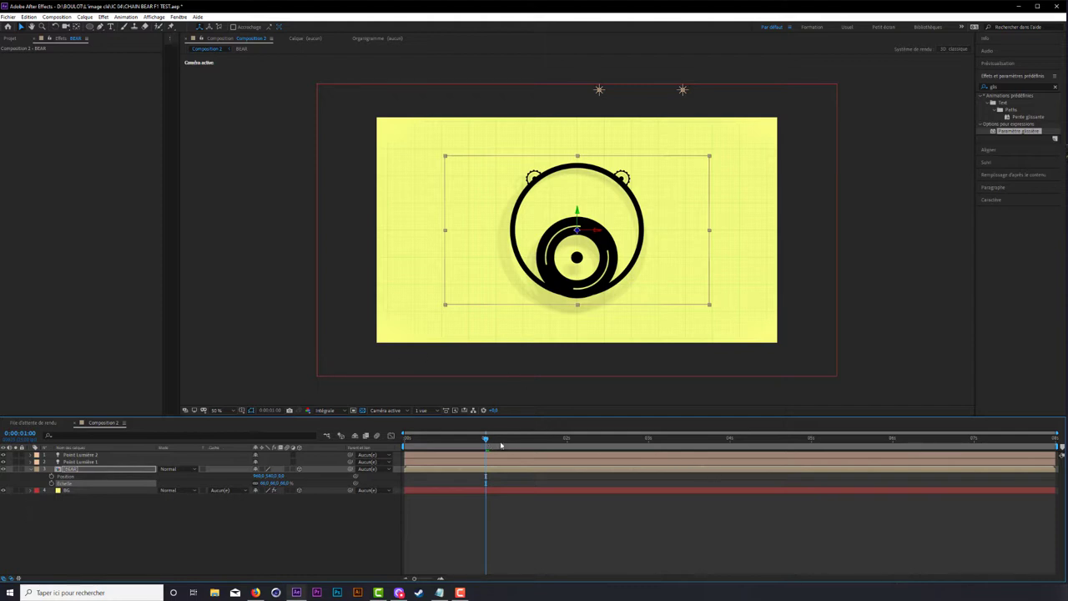
{"action": "left_click_drag", "start_coordinate": [500, 442], "coordinate": [567, 440]}
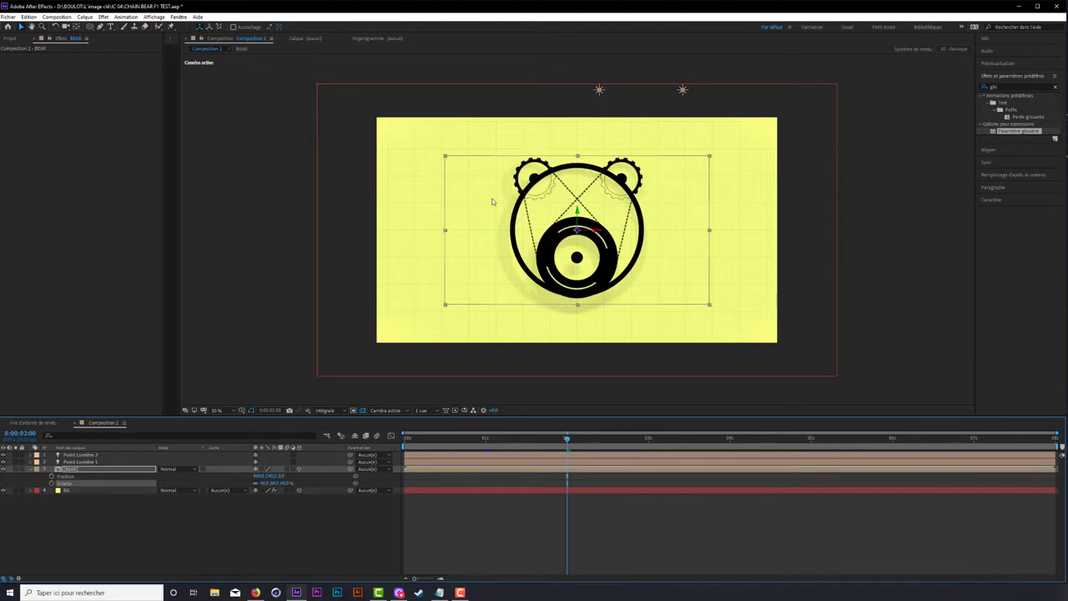
{"action": "left_click_drag", "start_coordinate": [566, 439], "coordinate": [541, 442]}
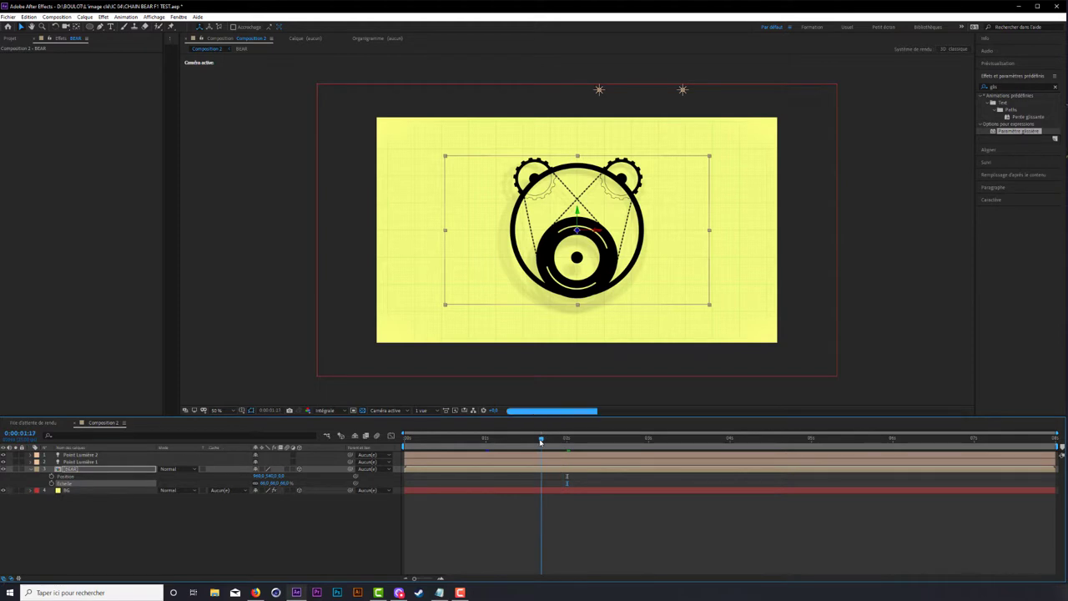
{"action": "left_click", "coordinate": [51, 476]}
{"action": "left_click", "coordinate": [51, 483]}
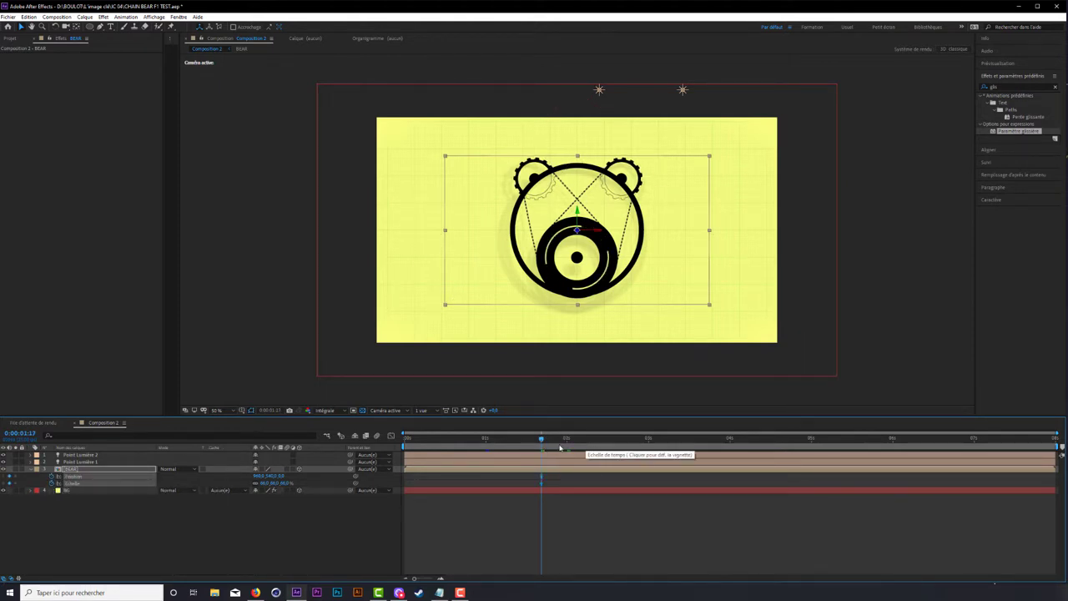
Step: Go to 0:00:02:12, show the Titre/Action sécurisés guides, and fit the composition in the viewer
{"action": "left_click_drag", "start_coordinate": [596, 439], "coordinate": [606, 440]}
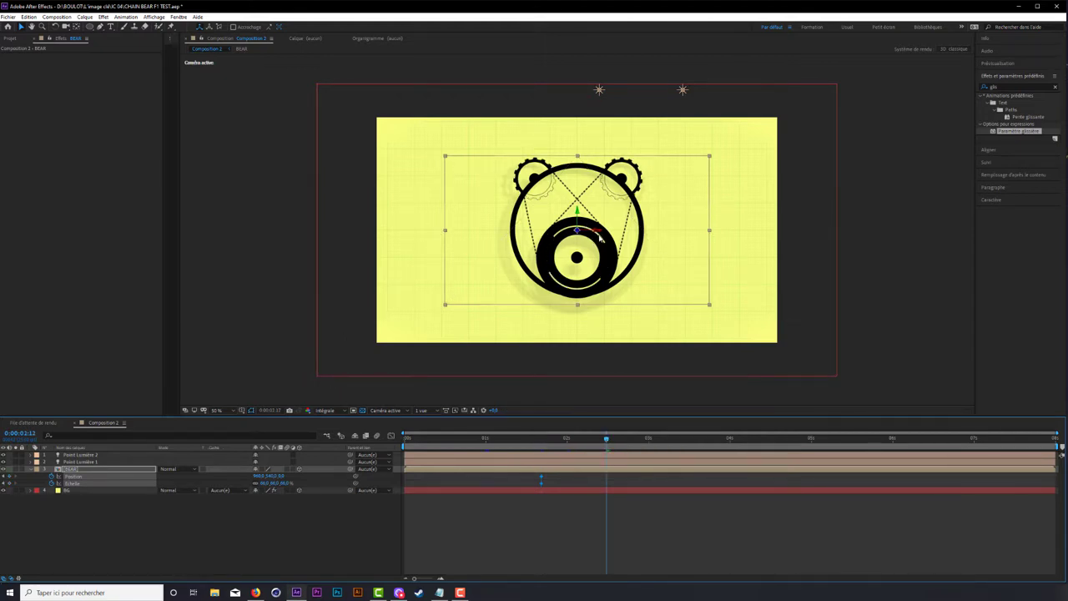
{"action": "left_click", "coordinate": [242, 410]}
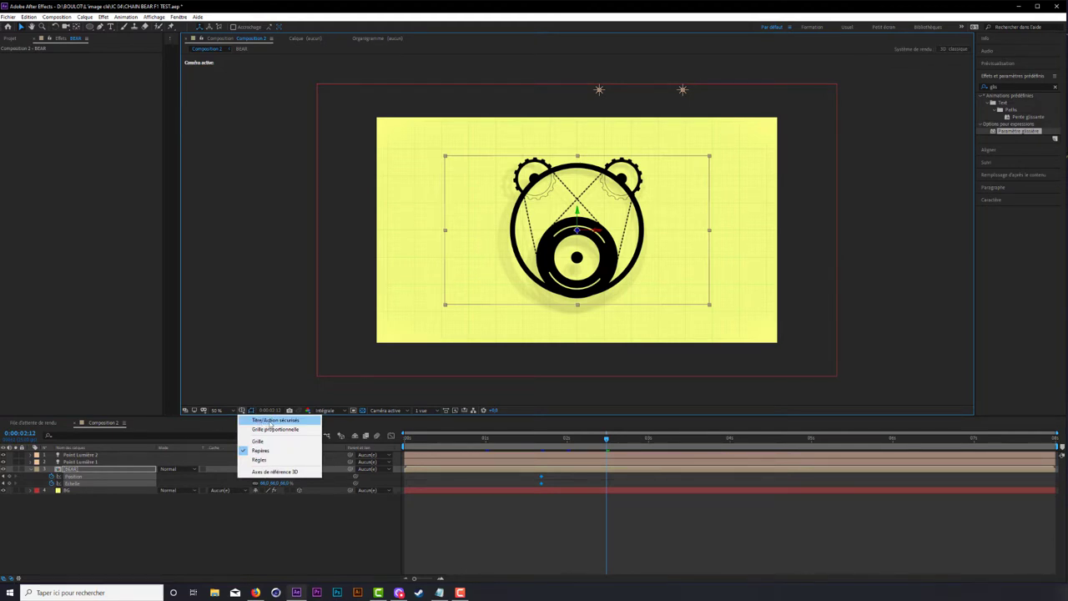
{"action": "left_click", "coordinate": [270, 421]}
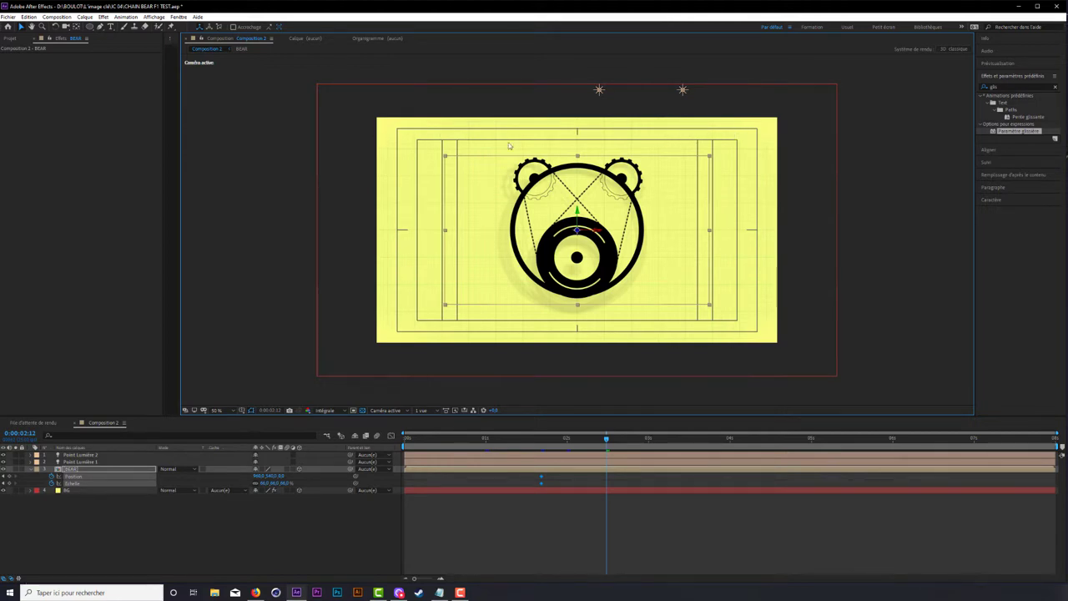
{"action": "left_click", "coordinate": [217, 410]}
{"action": "left_click", "coordinate": [244, 435]}
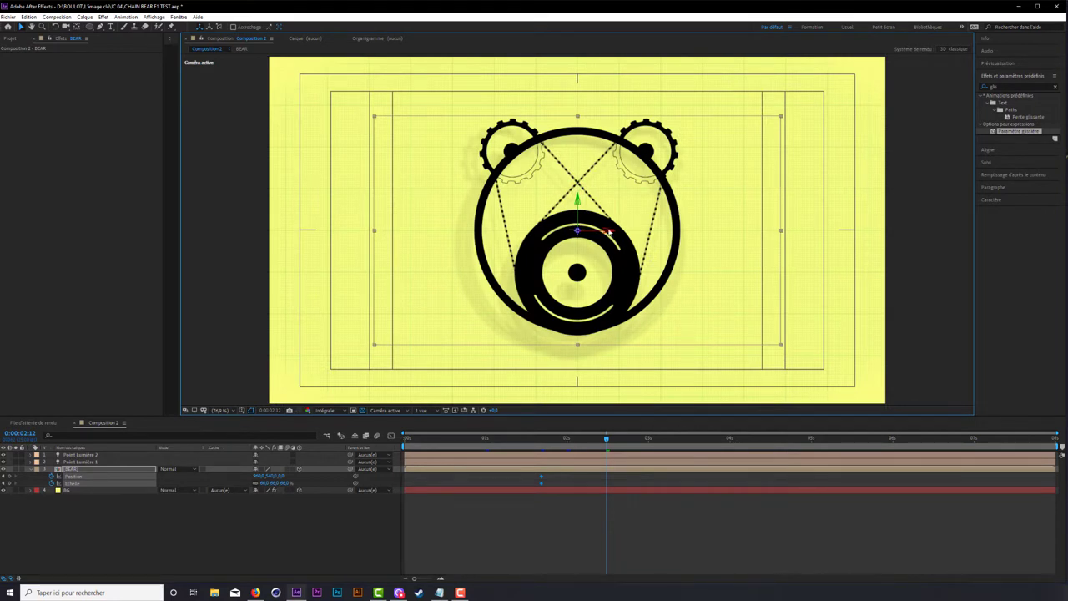
Step: At 0:00:02:12, keyframe the BEAR layer moved left to X about 552 and scaled down to about 42%
{"action": "left_click_drag", "start_coordinate": [612, 236], "coordinate": [487, 238]}
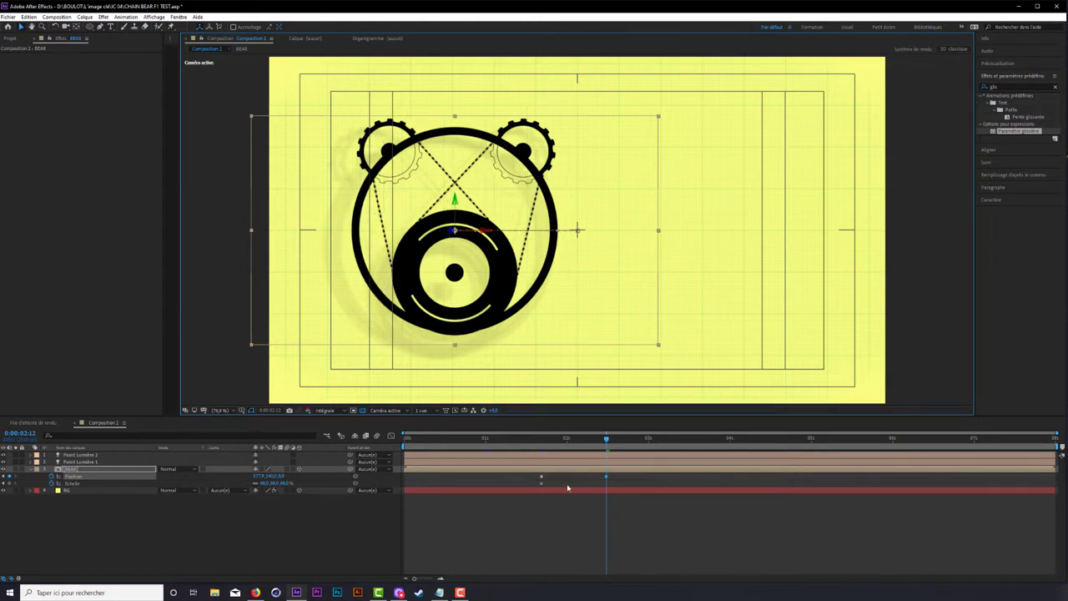
{"action": "left_click_drag", "start_coordinate": [283, 482], "coordinate": [194, 491]}
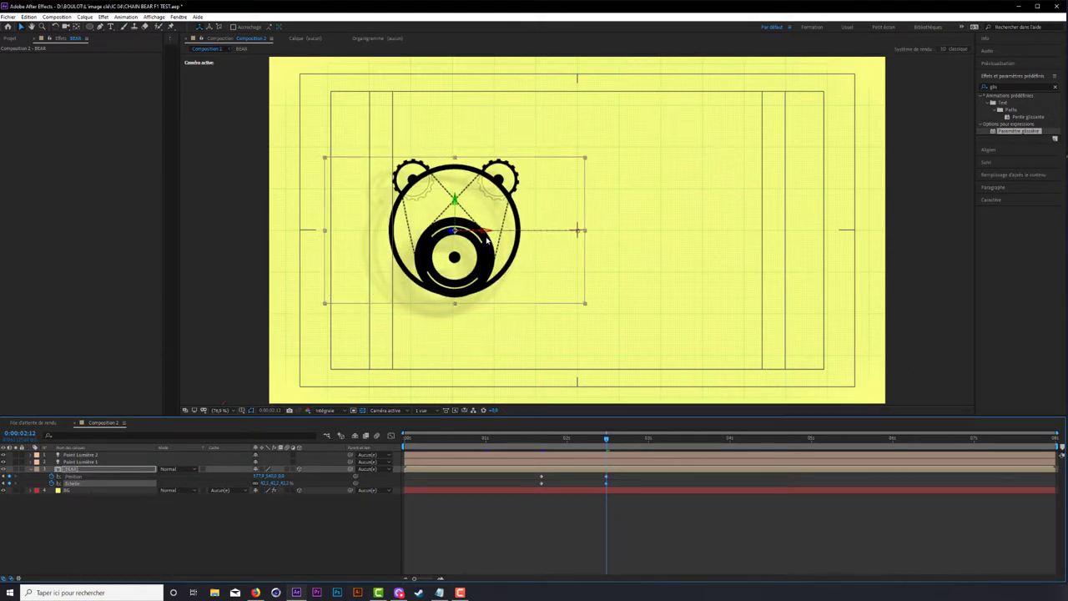
{"action": "left_click_drag", "start_coordinate": [486, 231], "coordinate": [478, 231]}
{"action": "key", "text": "comma"}
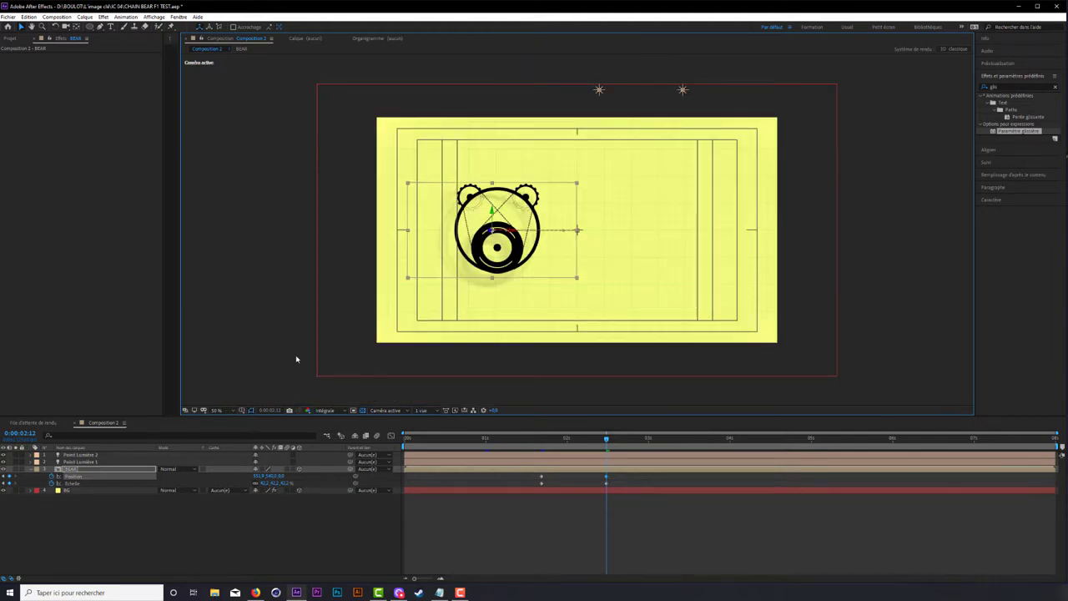
Step: Contract Masque 1 on the BG layer to an expansion of about -253 pixels and increase its feather
{"action": "left_click", "coordinate": [94, 492]}
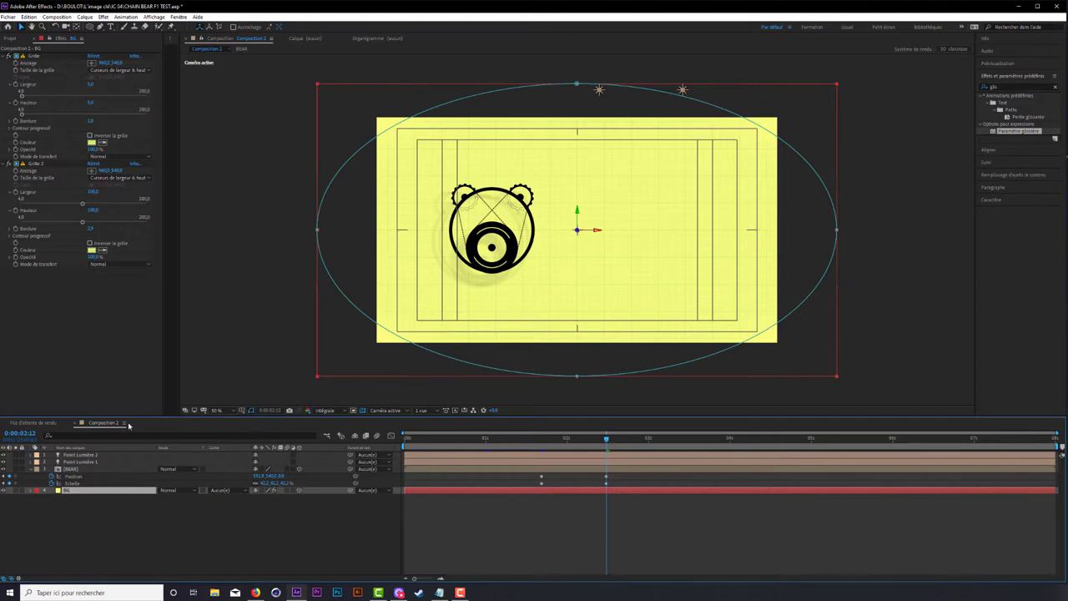
{"action": "left_click", "coordinate": [33, 490]}
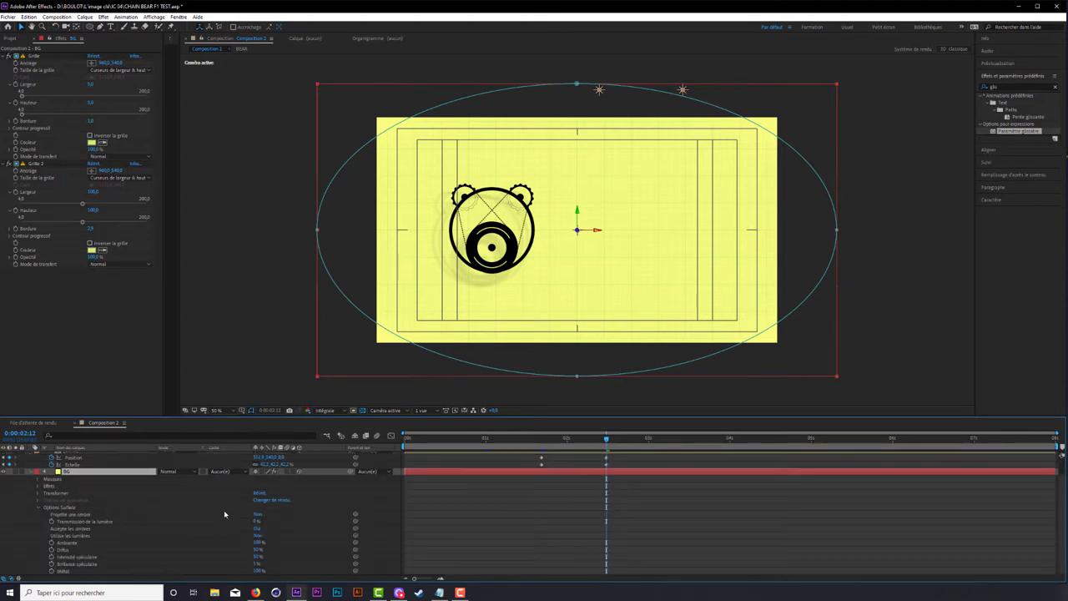
{"action": "left_click", "coordinate": [37, 506]}
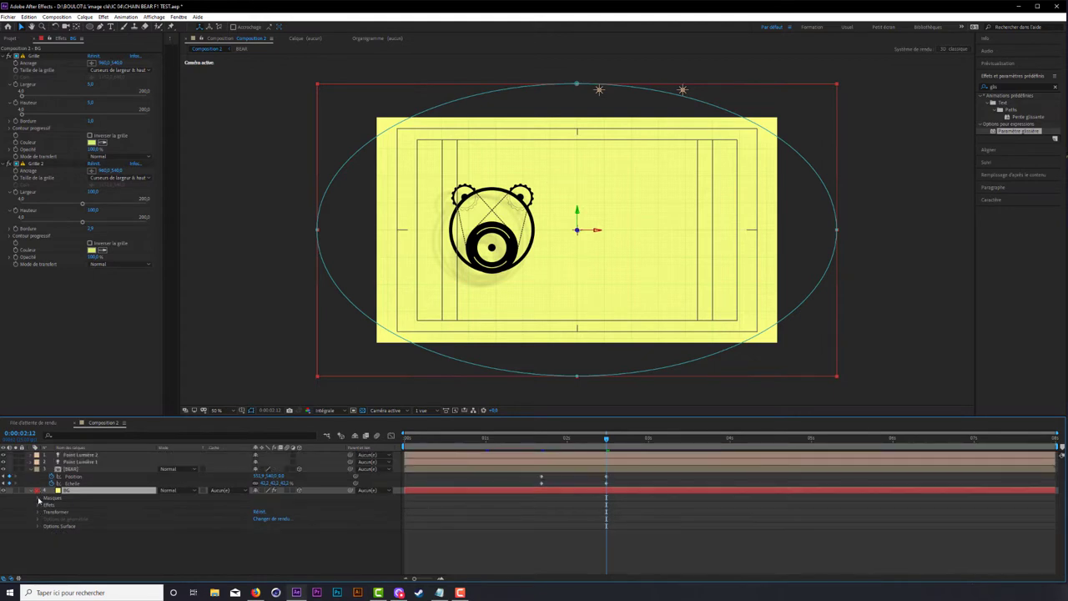
{"action": "left_click", "coordinate": [37, 499]}
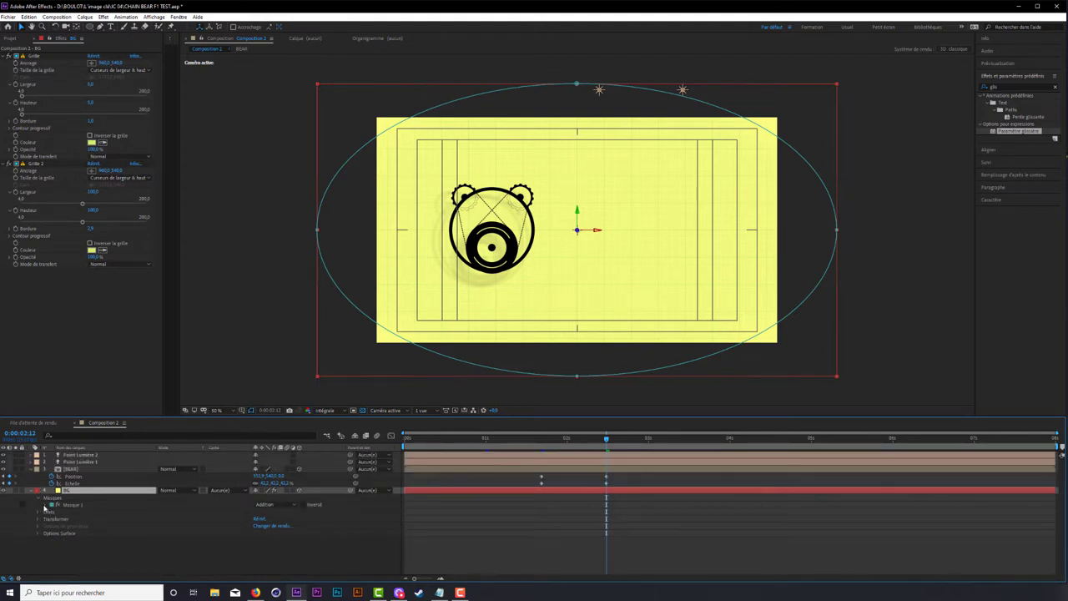
{"action": "left_click", "coordinate": [46, 504]}
{"action": "left_click_drag", "start_coordinate": [258, 534], "coordinate": [218, 541]}
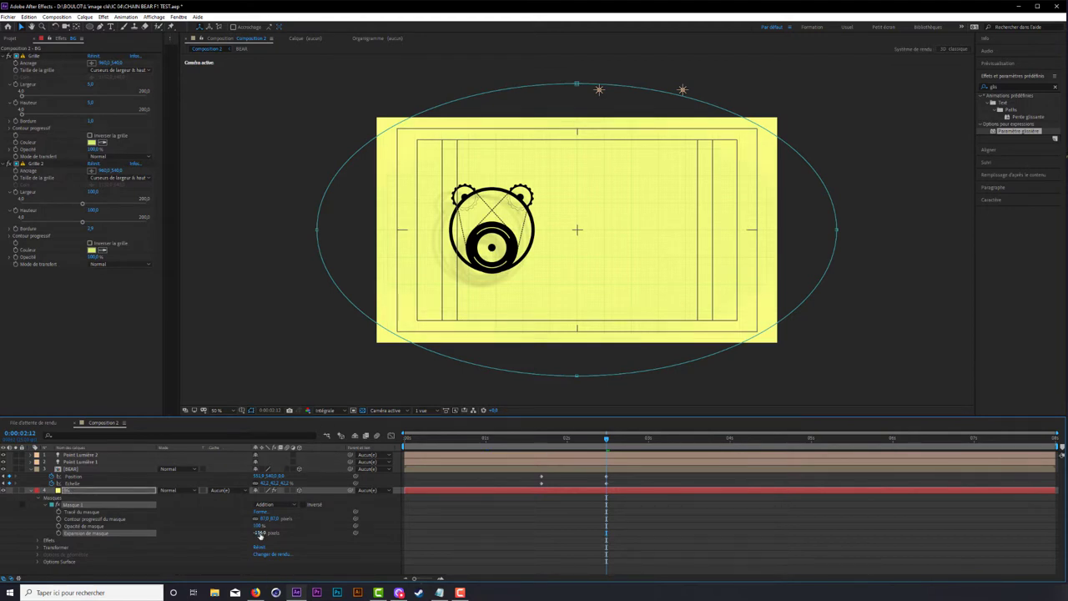
{"action": "left_click_drag", "start_coordinate": [164, 537], "coordinate": [52, 537]}
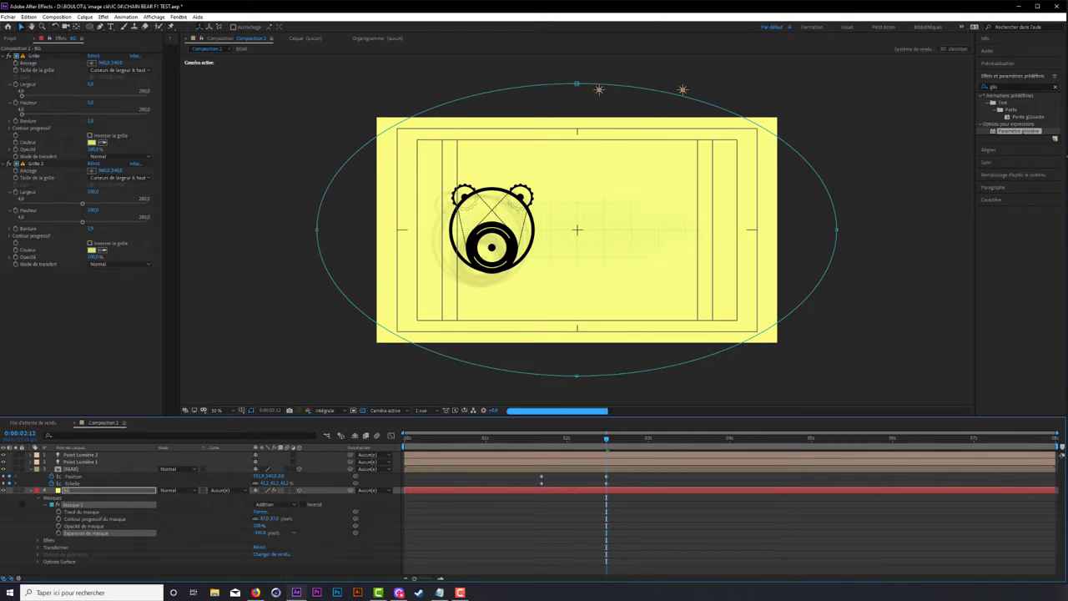
{"action": "left_click_drag", "start_coordinate": [265, 520], "coordinate": [274, 520]}
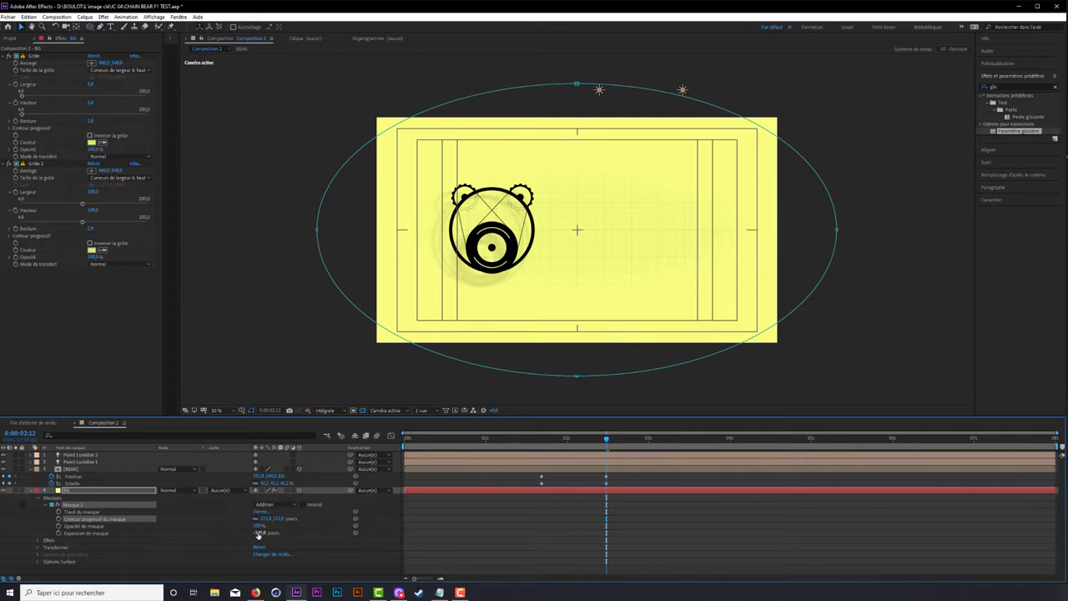
{"action": "left_click_drag", "start_coordinate": [259, 535], "coordinate": [246, 534]}
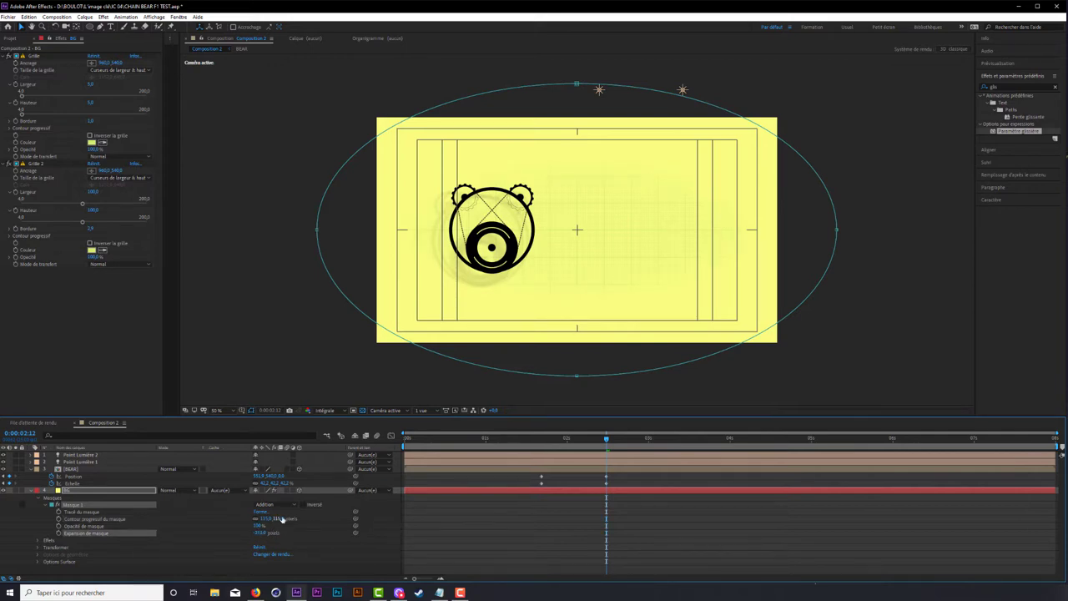
{"action": "scroll", "coordinate": [312, 374], "scroll_direction": "up", "scroll_amount": 1}
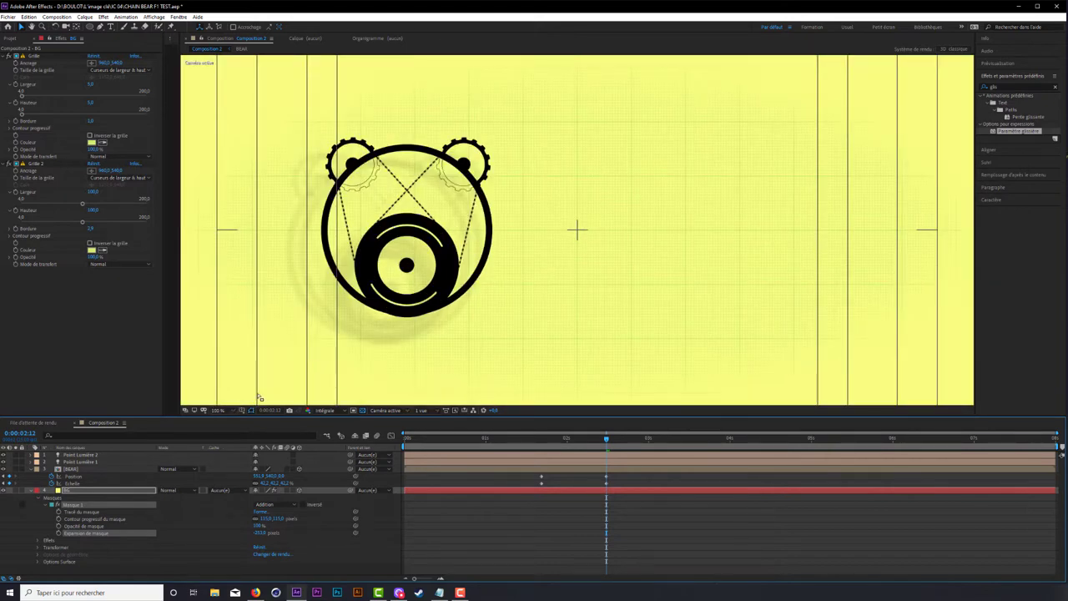
{"action": "key", "text": "comma"}
{"action": "left_click", "coordinate": [218, 410]}
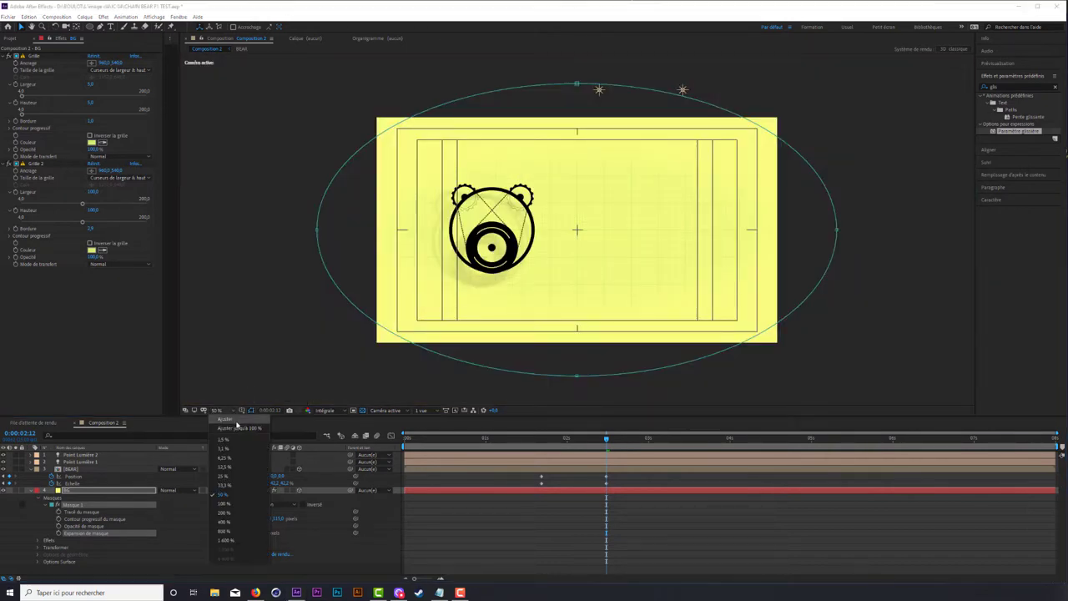
{"action": "left_click", "coordinate": [236, 426]}
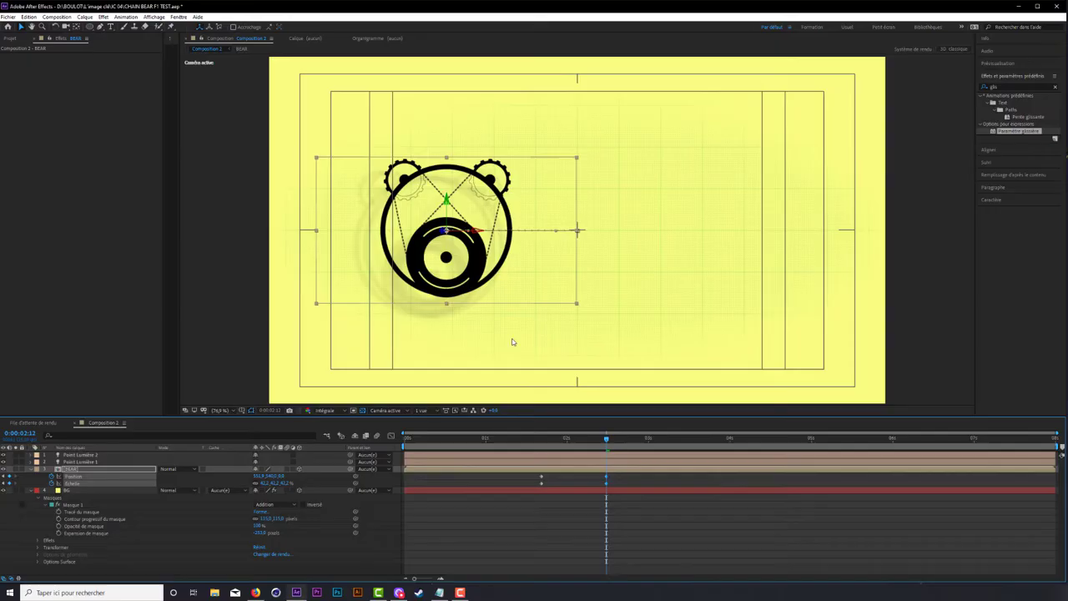
Step: Apply Lissage à l'approche to the BEAR layer's Position and Échelle keyframes at 0:00:02:12, and collapse the BEAR and BG layers
{"action": "right_click", "coordinate": [606, 478]}
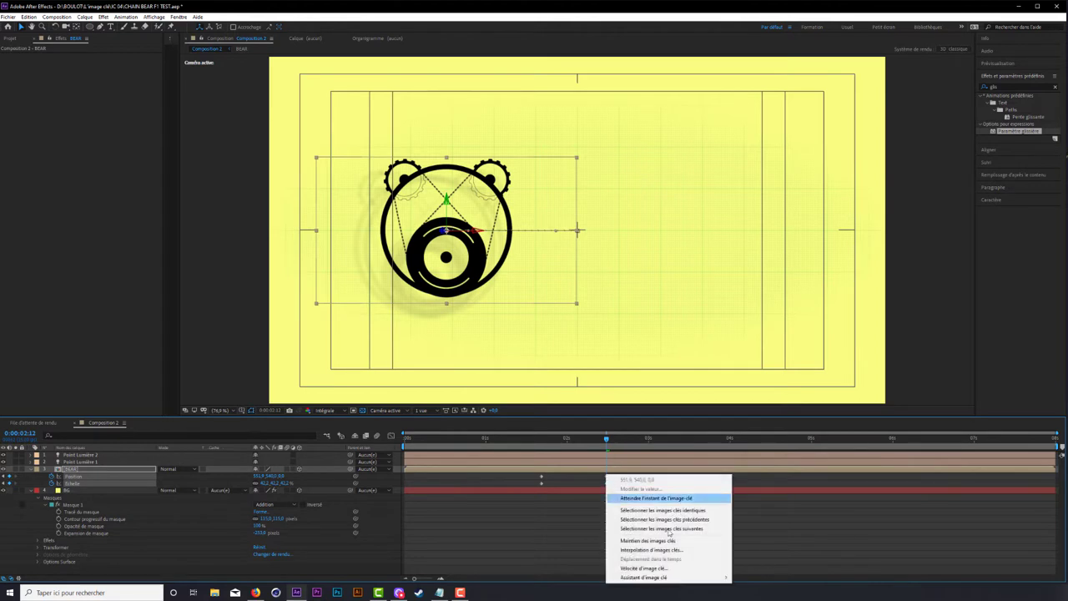
{"action": "mouse_move", "coordinate": [666, 580]}
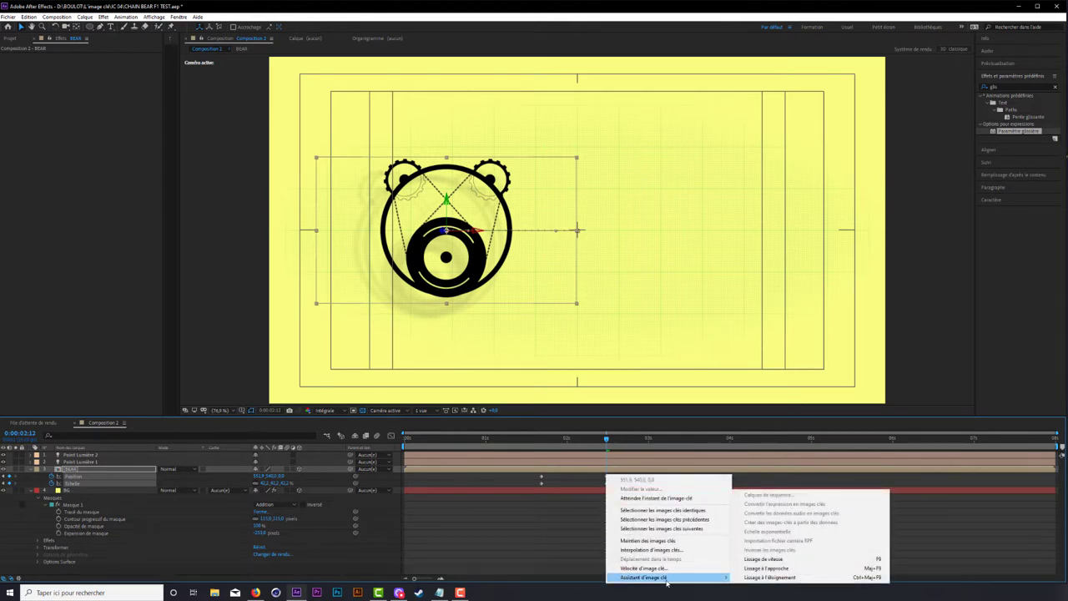
{"action": "left_click", "coordinate": [776, 568]}
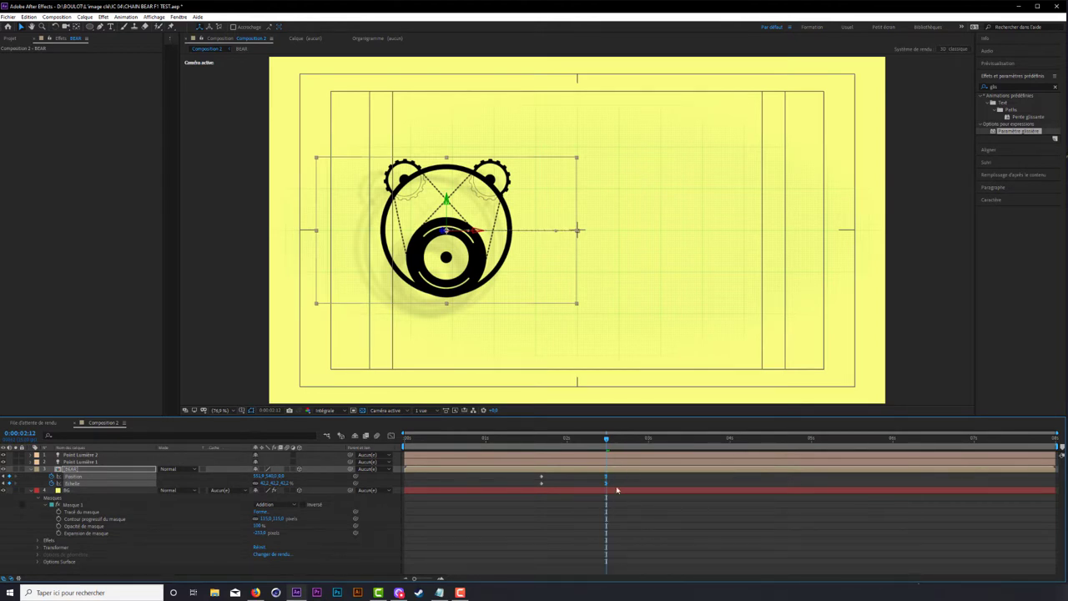
{"action": "left_click", "coordinate": [30, 469]}
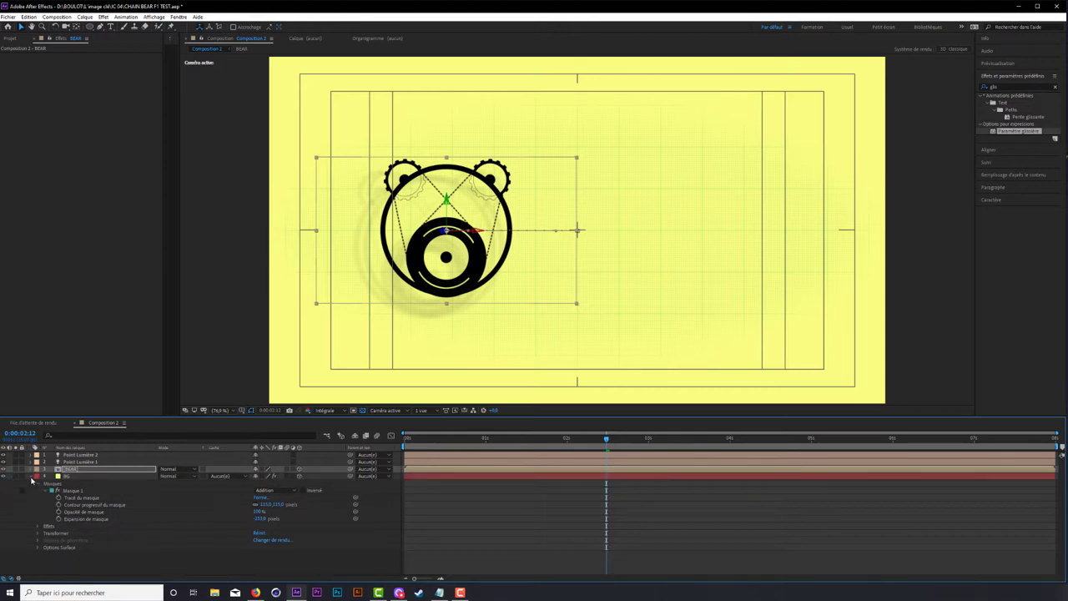
{"action": "left_click", "coordinate": [30, 475]}
Step: Reduce the BG layer's Z position to bring the background closer behind the bear and tighten its shadow
{"action": "right_click", "coordinate": [166, 549]}
{"action": "mouse_move", "coordinate": [223, 458]}
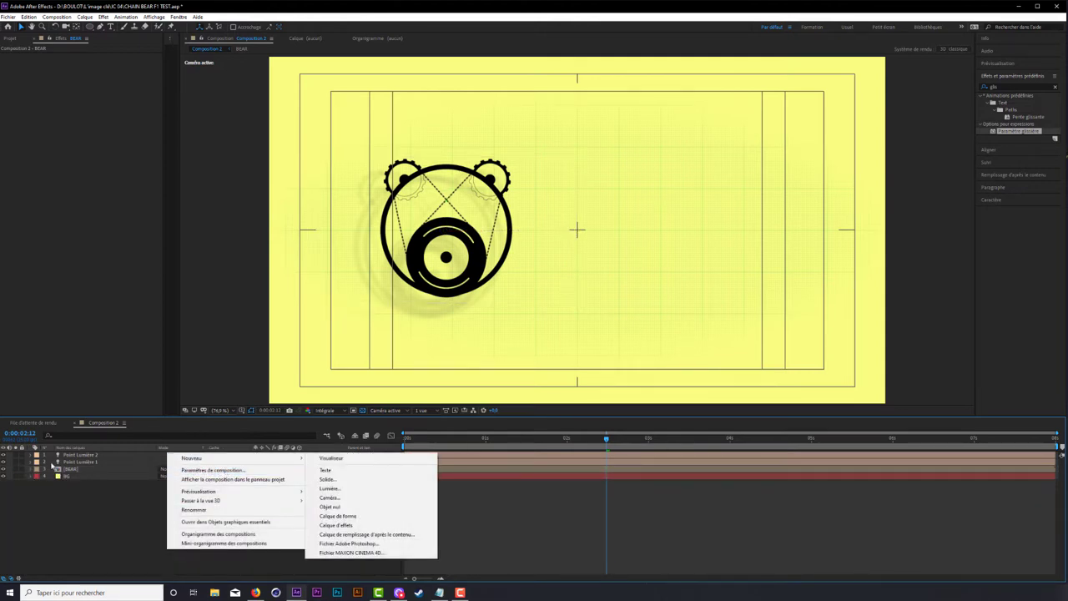
{"action": "left_click", "coordinate": [152, 479]}
{"action": "key", "text": "p"}
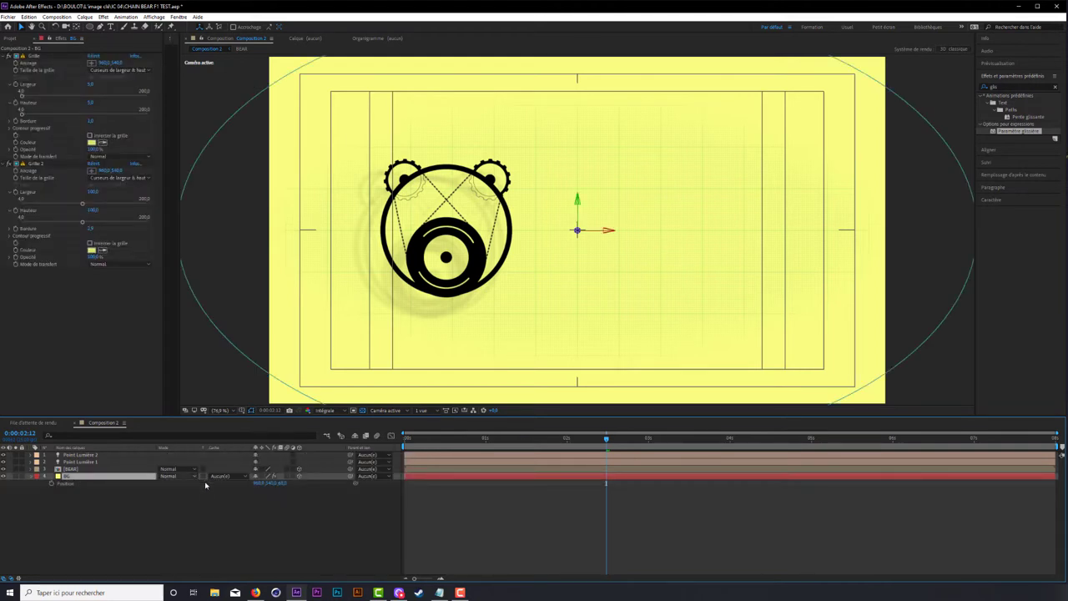
{"action": "left_click", "coordinate": [284, 486]}
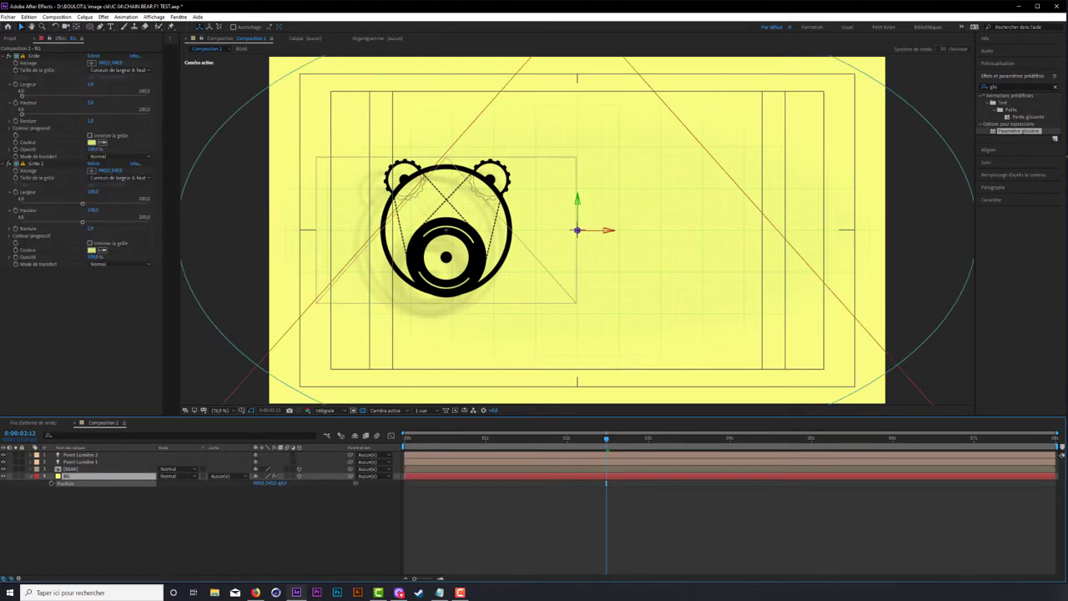
{"action": "left_click_drag", "start_coordinate": [253, 493], "coordinate": [194, 510]}
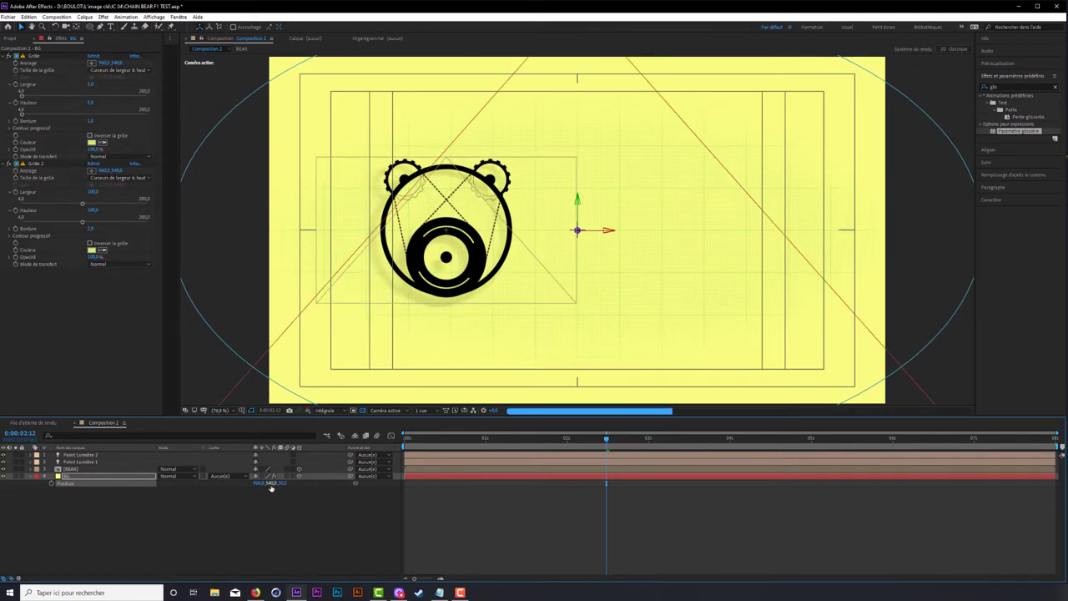
{"action": "left_click", "coordinate": [326, 504]}
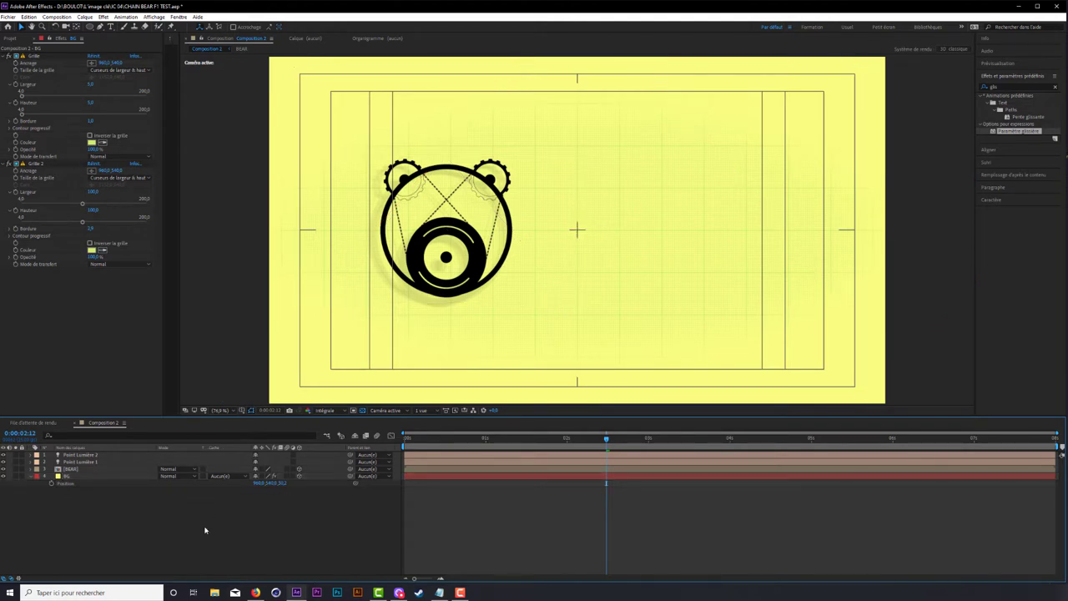
Step: Add a two-node camera named Caméra 1 with the 24 mm preset and look over its camera options
{"action": "right_click", "coordinate": [228, 512]}
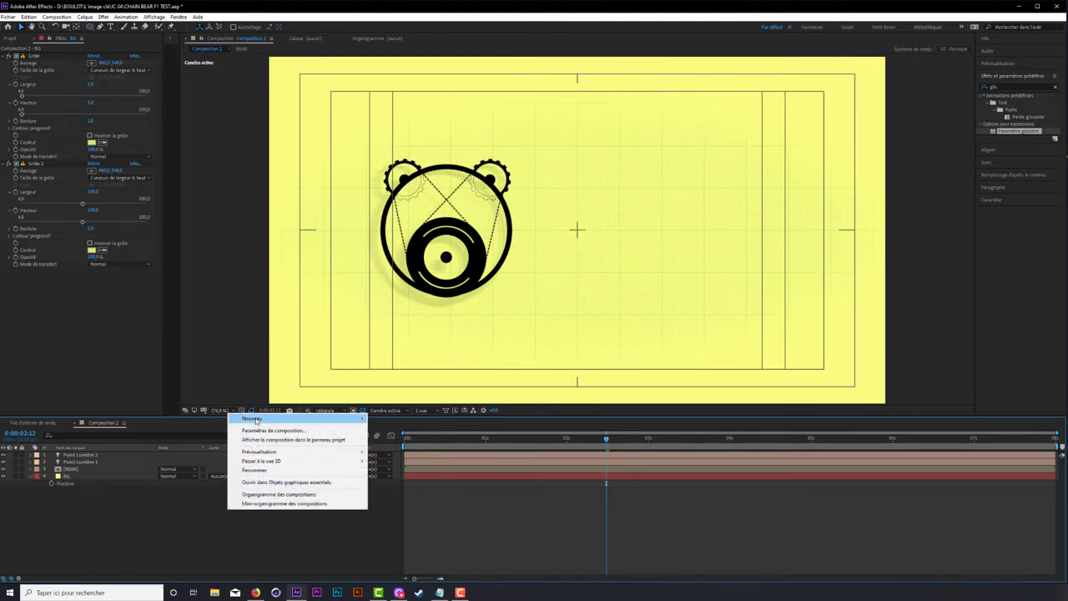
{"action": "right_click", "coordinate": [282, 544]}
{"action": "mouse_move", "coordinate": [317, 445]}
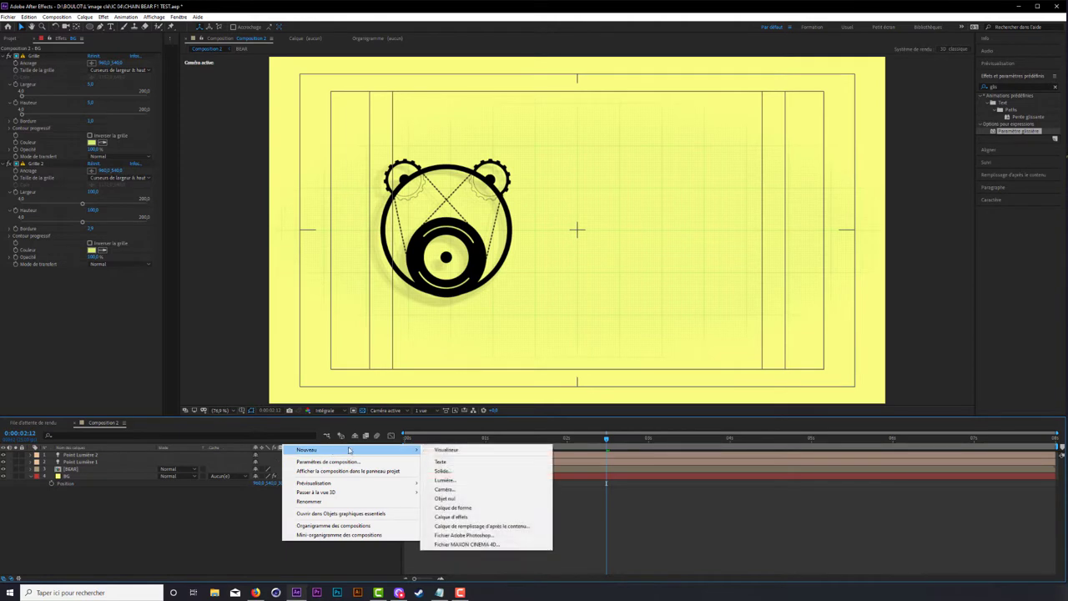
{"action": "left_click", "coordinate": [468, 489]}
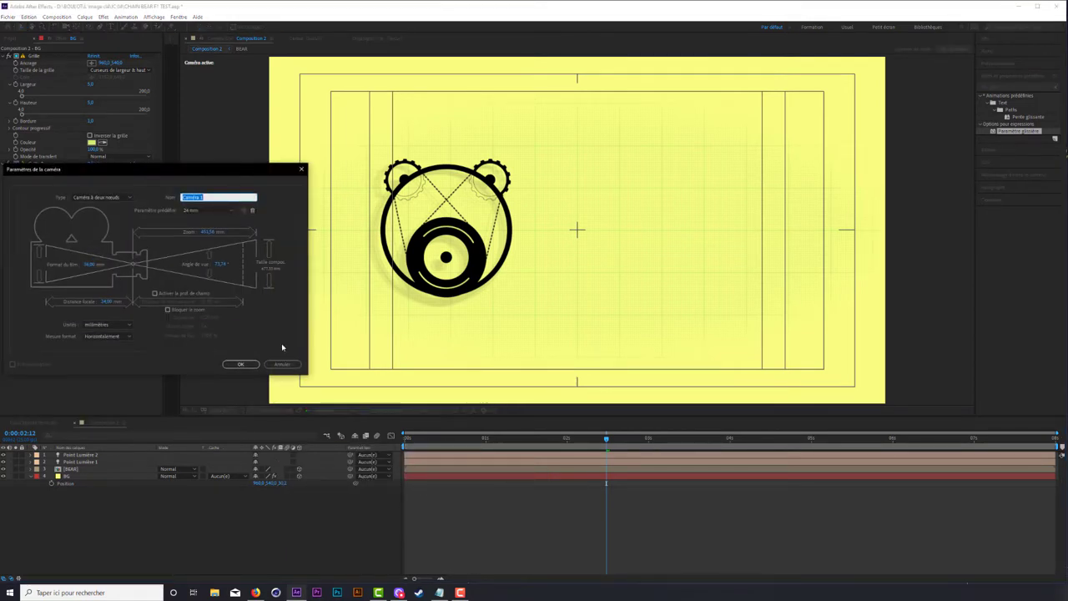
{"action": "left_click", "coordinate": [241, 364]}
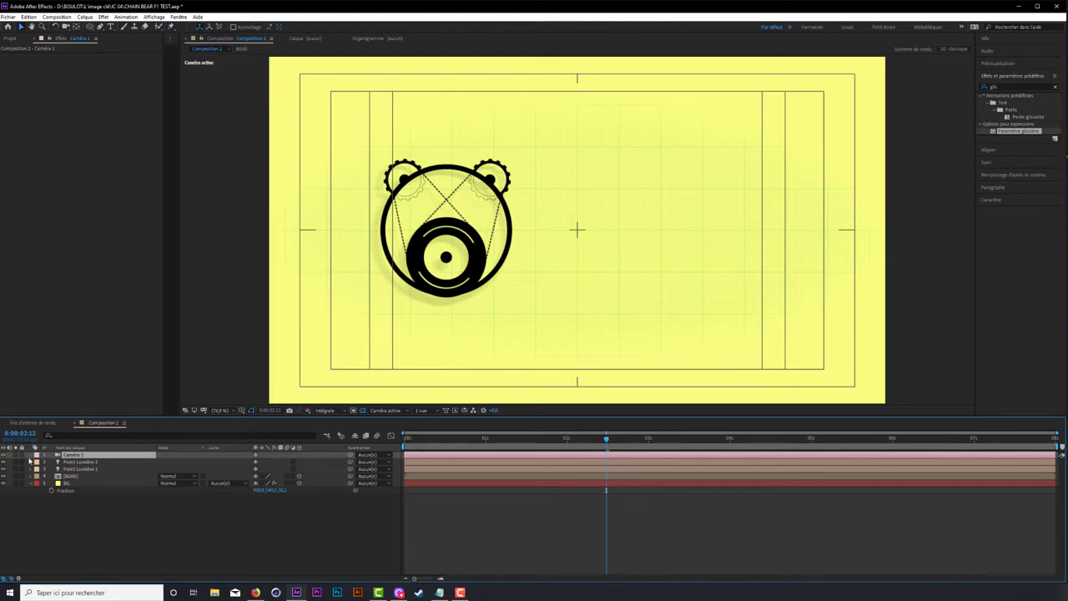
{"action": "left_click", "coordinate": [35, 454]}
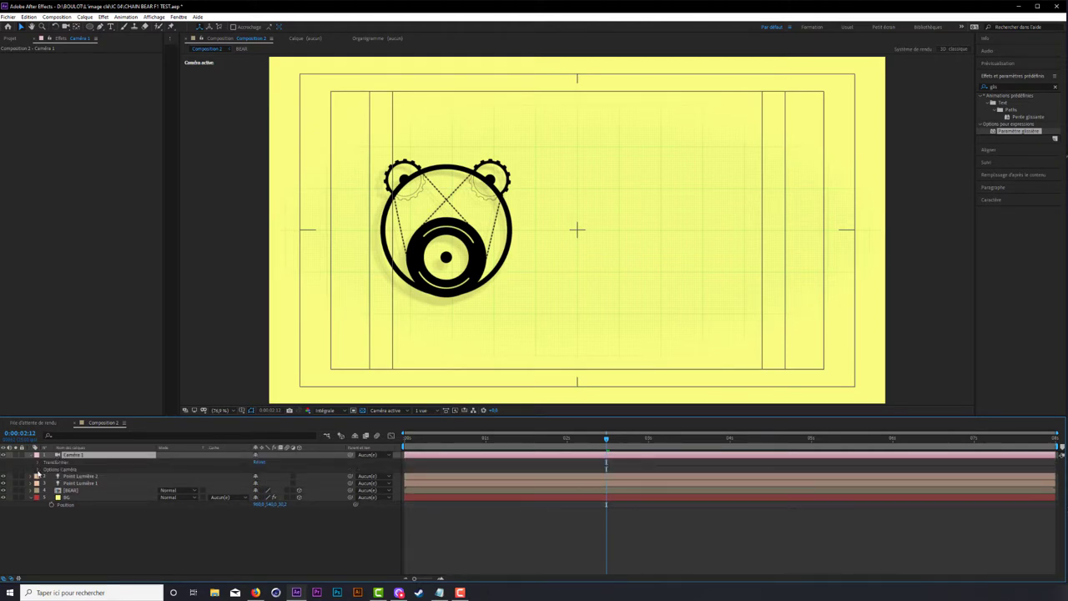
{"action": "left_click", "coordinate": [38, 469]}
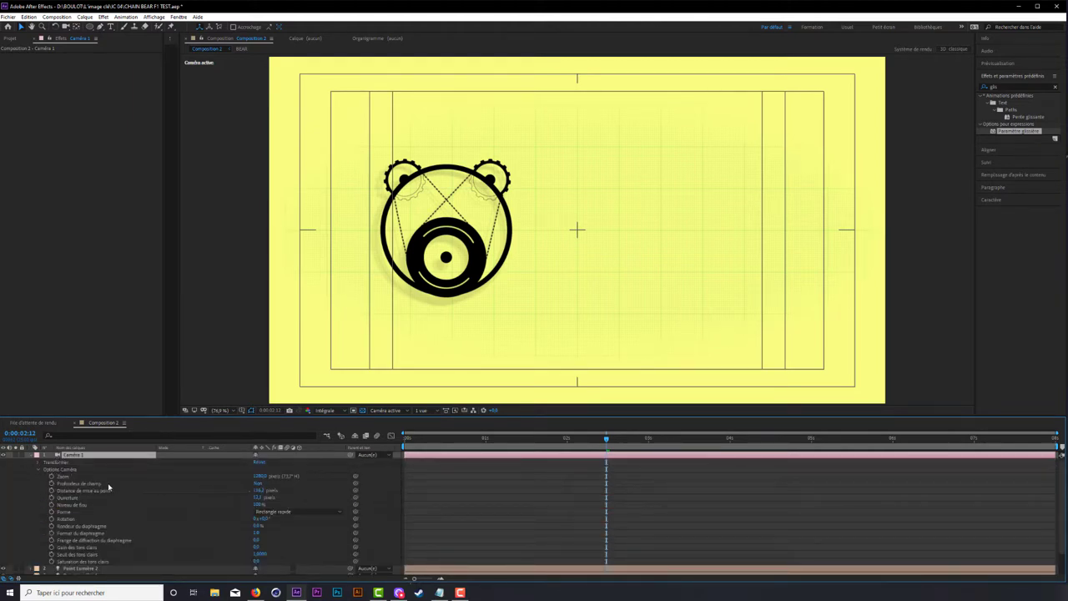
{"action": "left_click", "coordinate": [35, 456]}
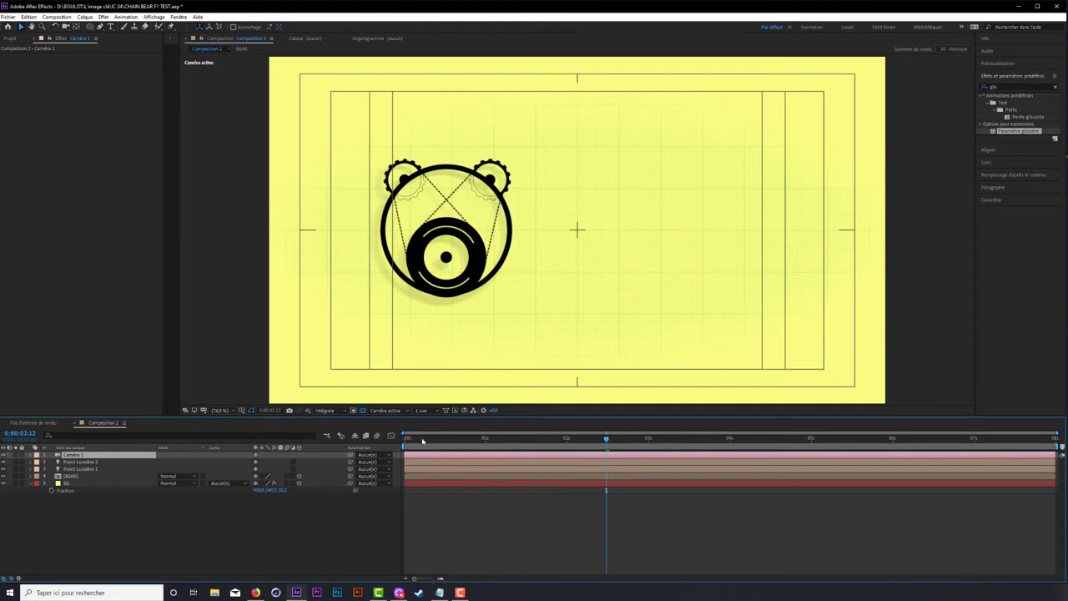
Step: At 0:00:00:00, keyframe Caméra 1's Position with the camera pulled back to Z about -1589
{"action": "key", "text": "Home"}
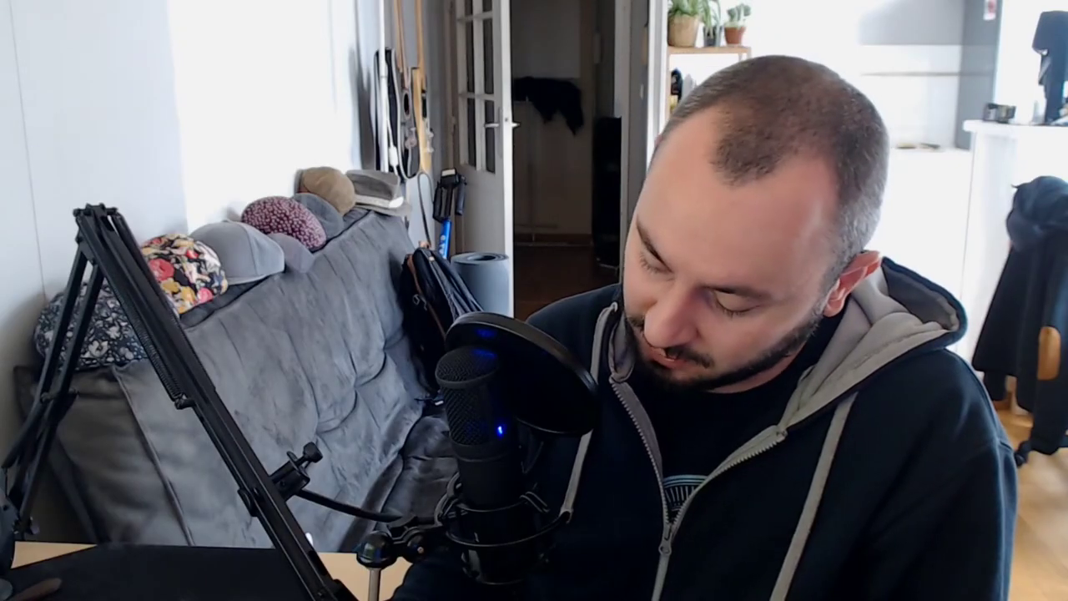
{"action": "key", "text": "p"}
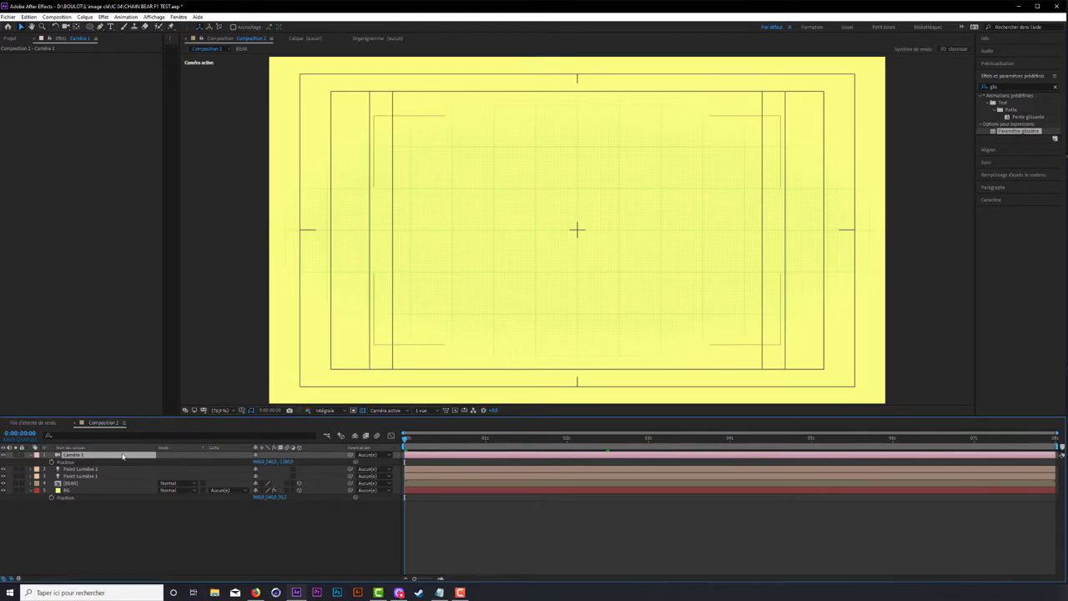
{"action": "left_click", "coordinate": [51, 462]}
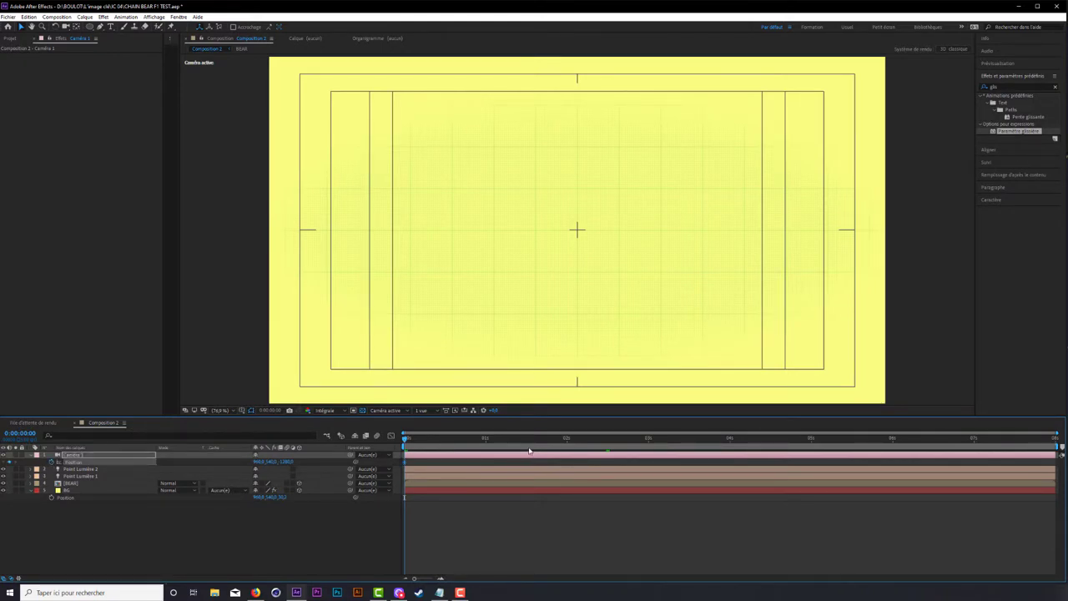
{"action": "left_click", "coordinate": [596, 306]}
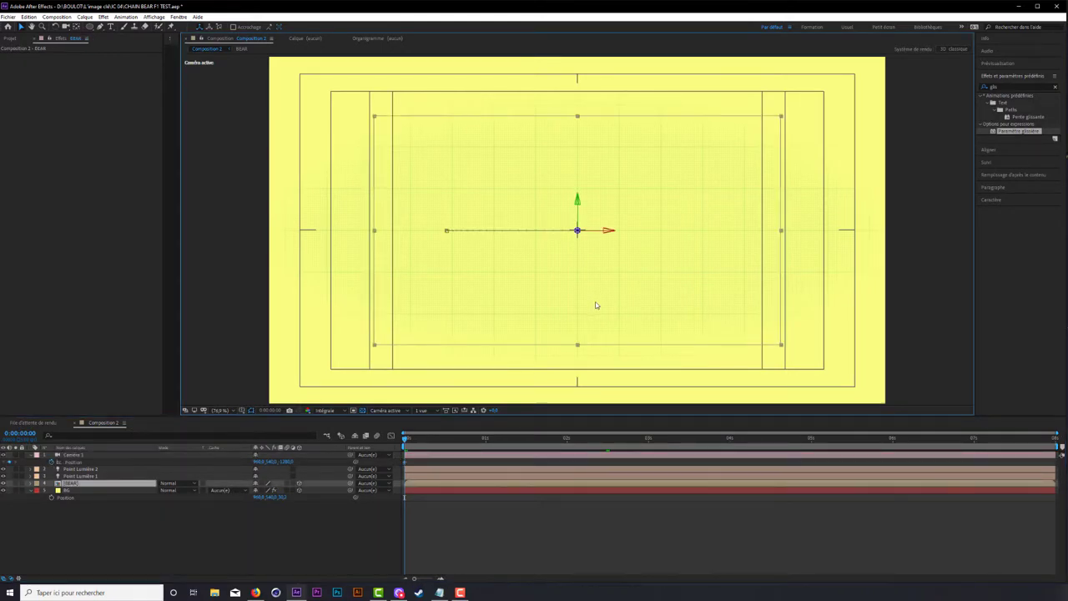
{"action": "key", "text": "c"}
{"action": "left_click_drag", "start_coordinate": [645, 242], "coordinate": [600, 245]}
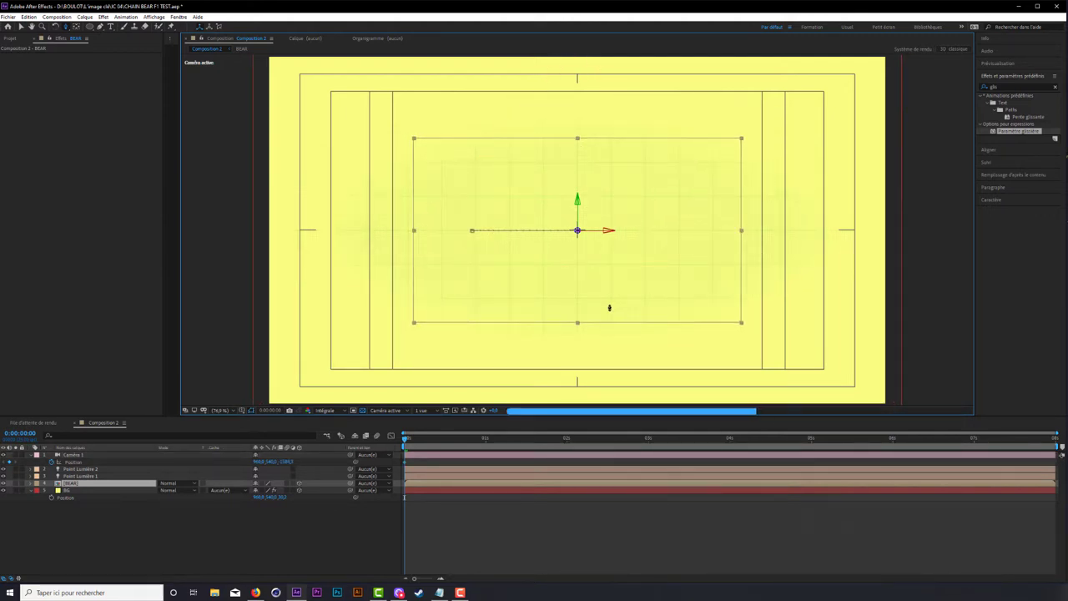
Step: At 0:00:05:00, keyframe Caméra 1 moved in to Z about -1446 and apply Lissage à l'approche to that keyframe
{"action": "left_click", "coordinate": [813, 439]}
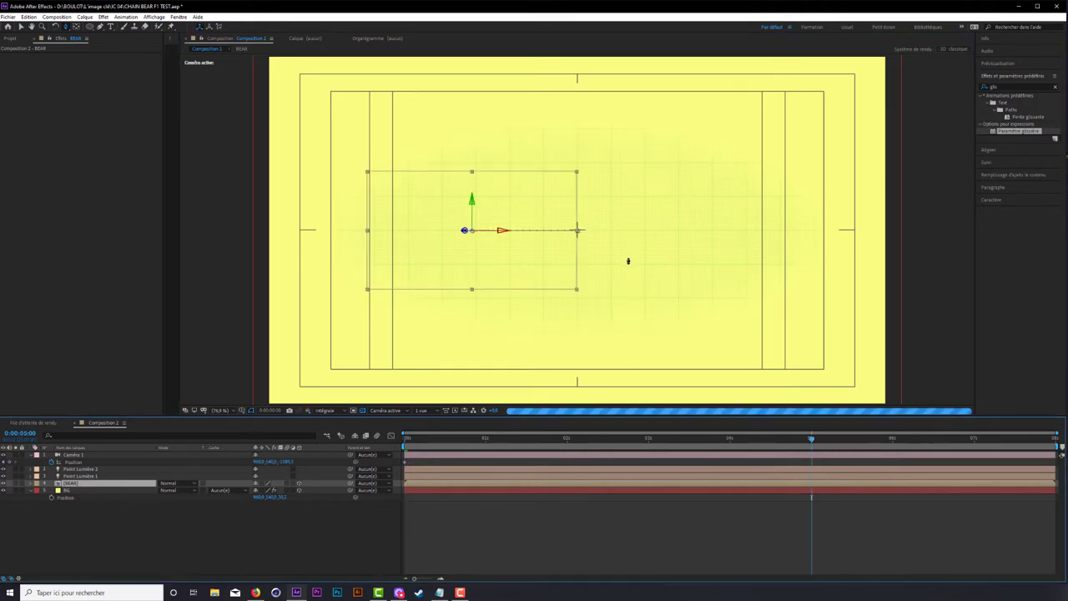
{"action": "left_click_drag", "start_coordinate": [634, 262], "coordinate": [647, 261]}
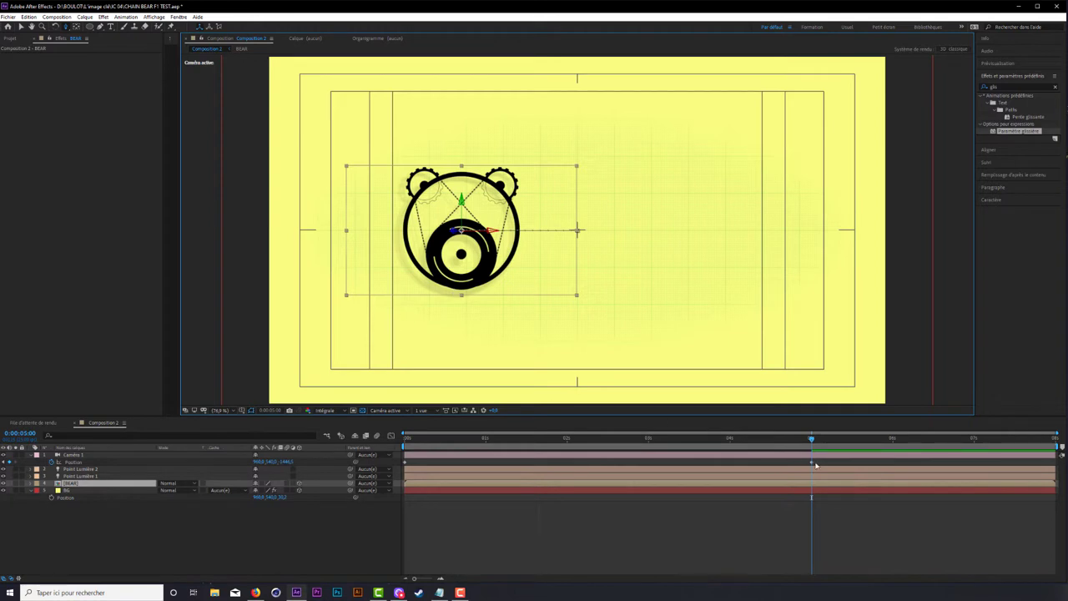
{"action": "left_click", "coordinate": [815, 463]}
{"action": "right_click", "coordinate": [813, 464]}
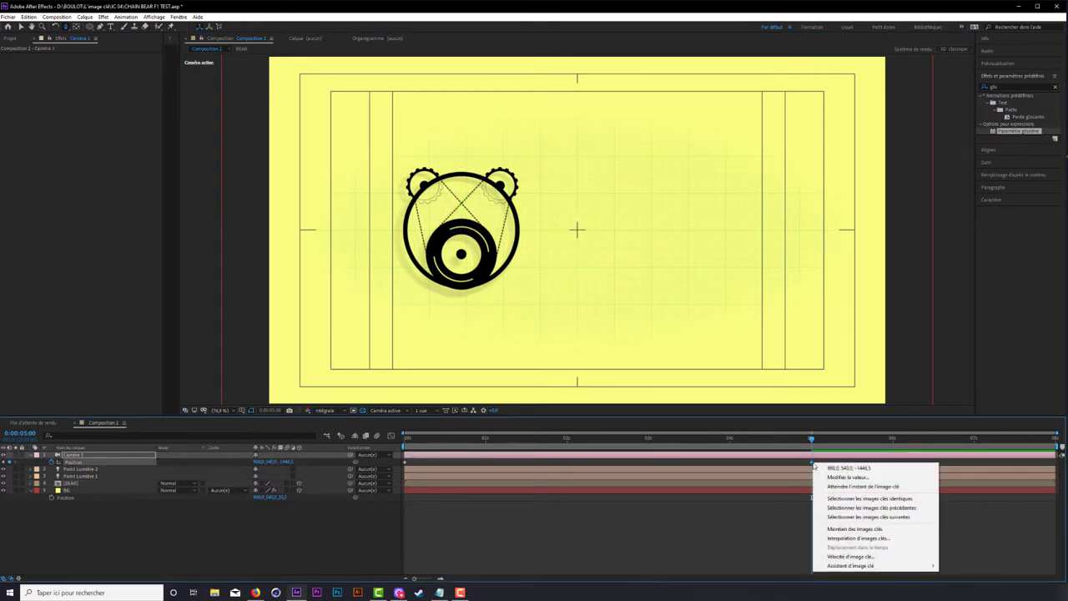
{"action": "mouse_move", "coordinate": [873, 566]}
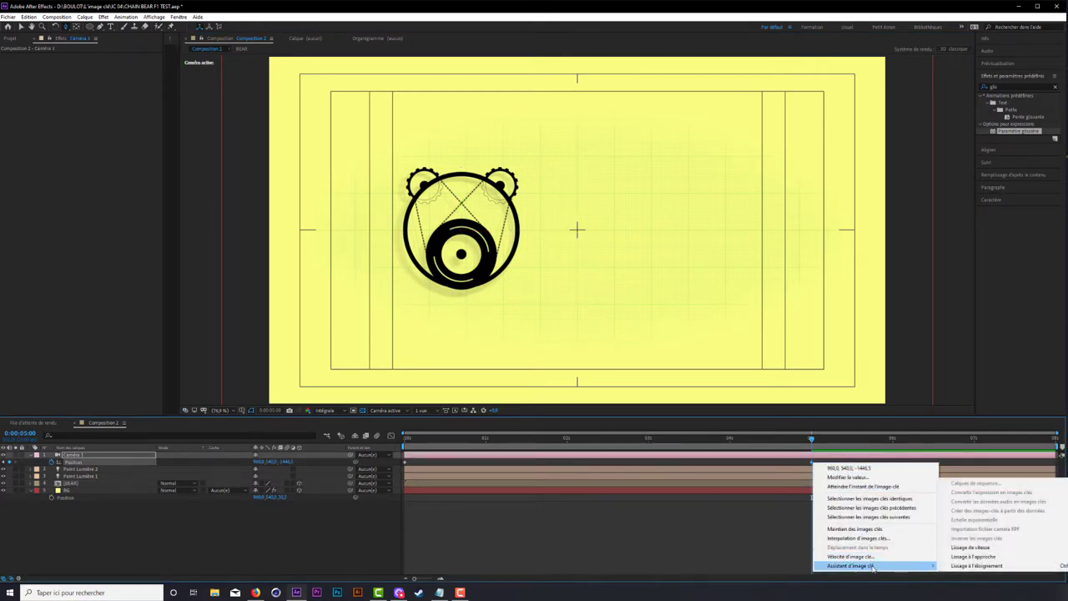
{"action": "left_click", "coordinate": [1001, 558]}
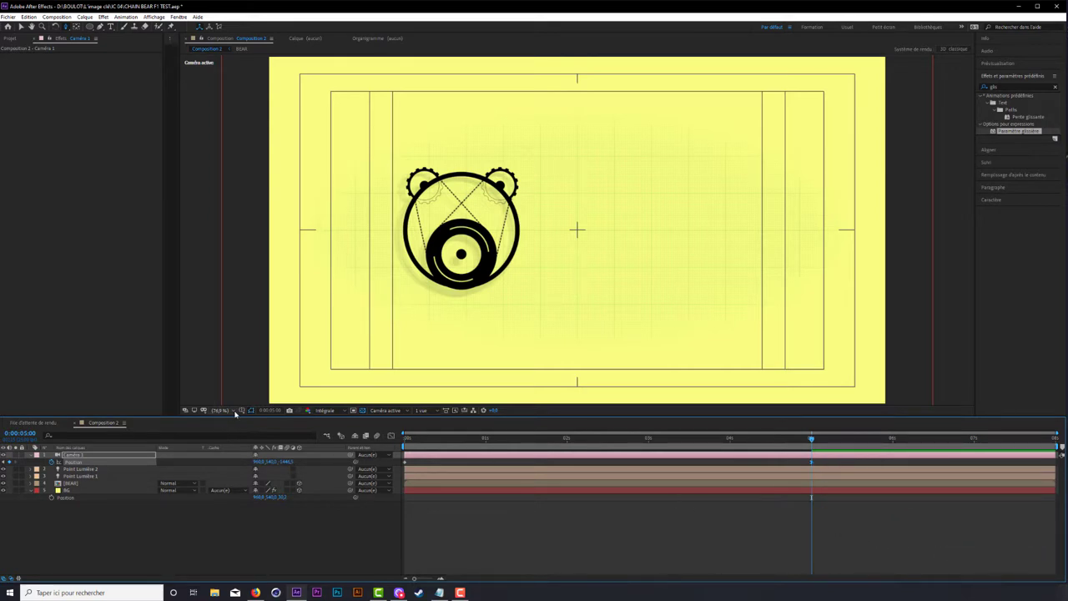
{"action": "left_click", "coordinate": [31, 456]}
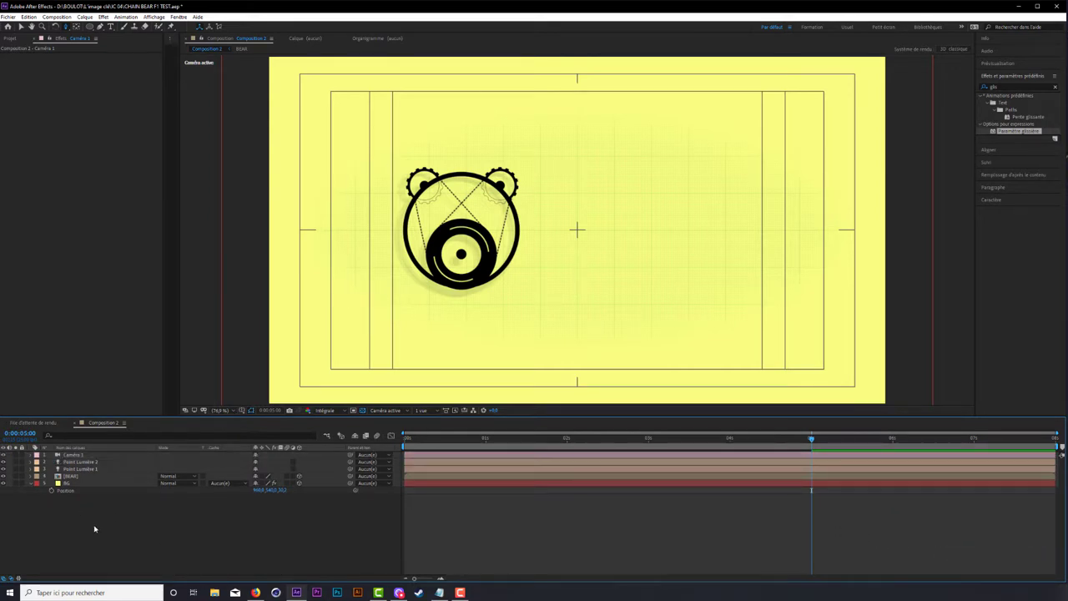
Step: Create a text layer reading "CHAIN BEAR" in the composition
{"action": "right_click", "coordinate": [145, 521]}
{"action": "mouse_move", "coordinate": [200, 427]}
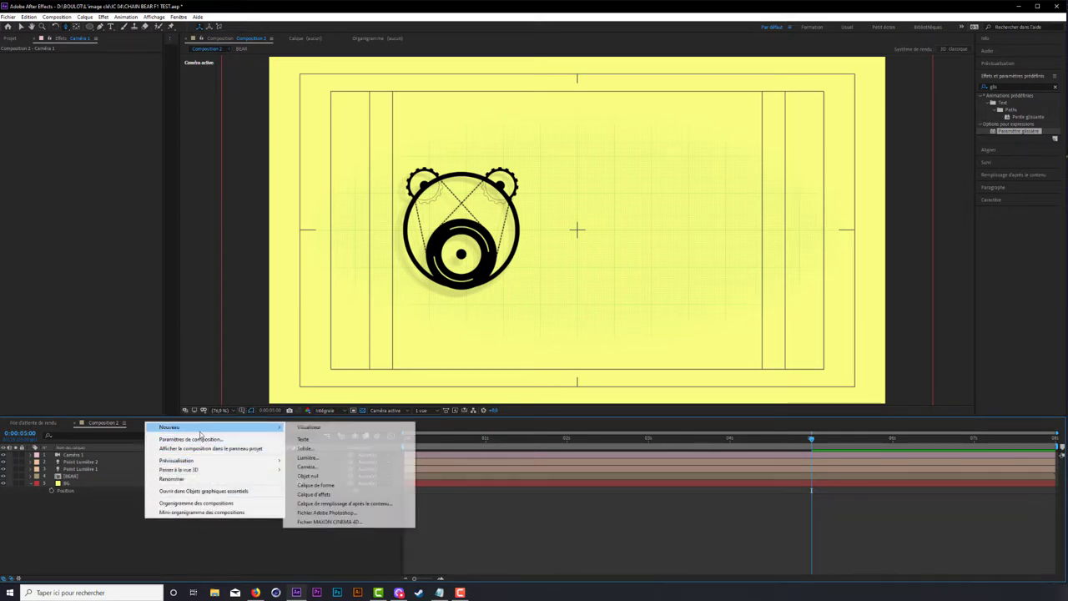
{"action": "left_click", "coordinate": [332, 440]}
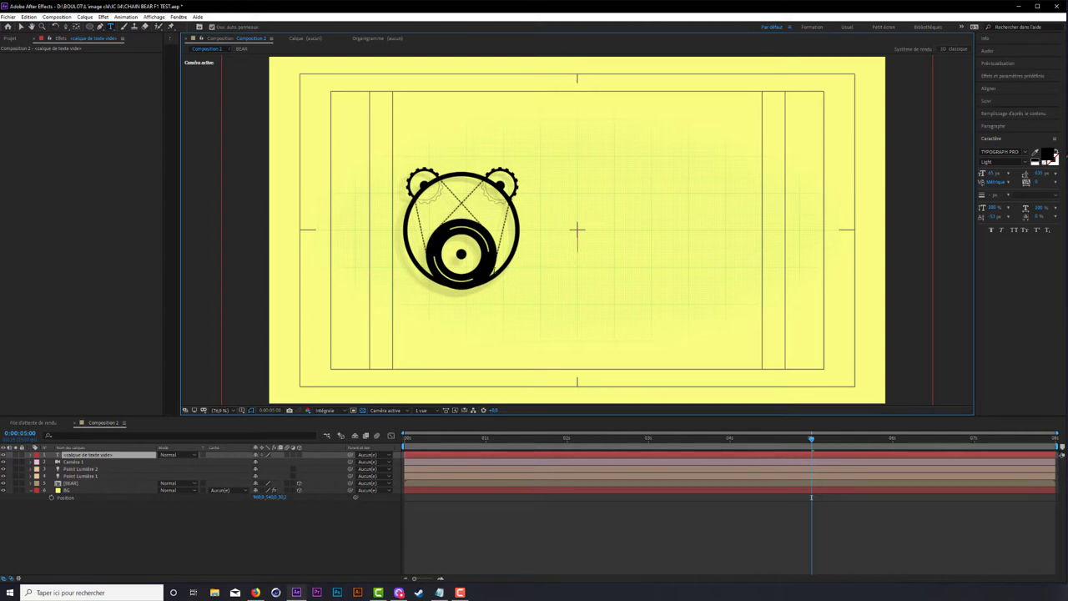
{"action": "type", "text": "CHAIN"}
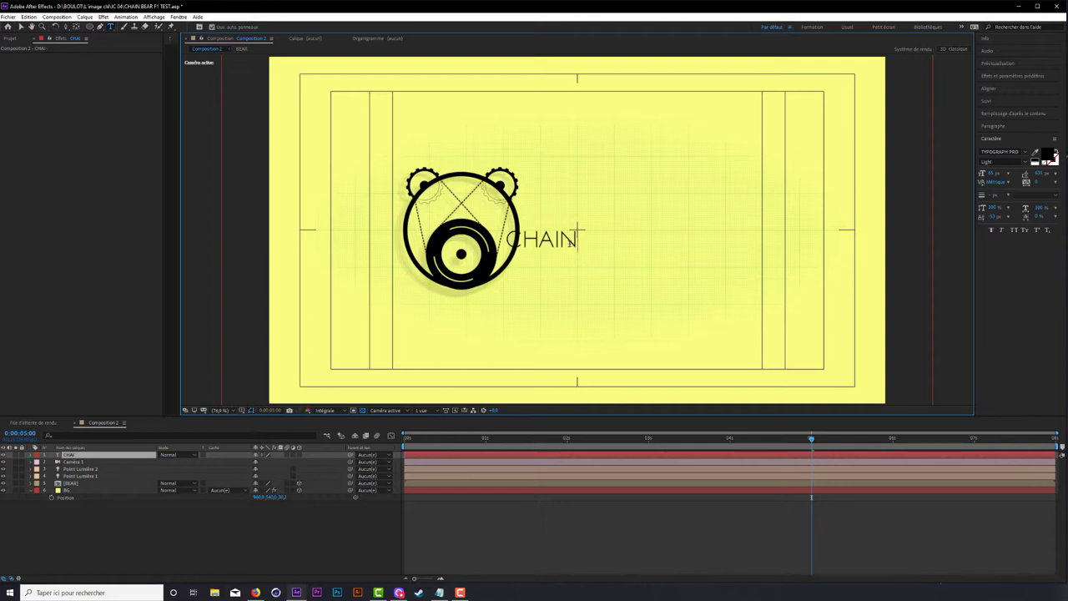
{"action": "key", "text": "BackSpace"}
{"action": "key", "text": "BackSpace"}
{"action": "key", "text": "BackSpace"}
{"action": "key", "text": "BackSpace"}
{"action": "key", "text": "BackSpace"}
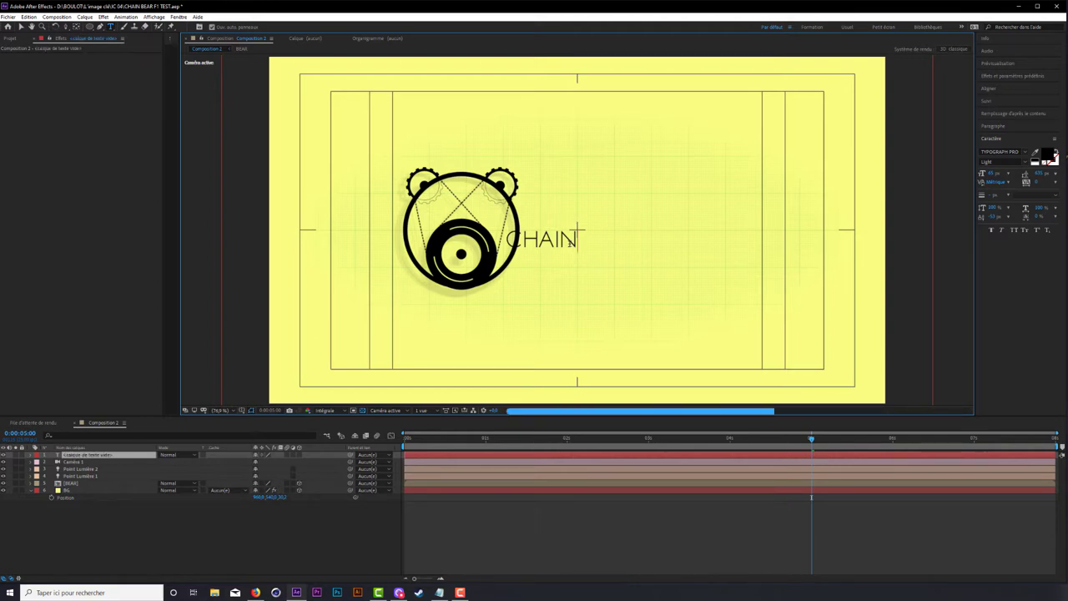
{"action": "type", "text": "CHAIN"}
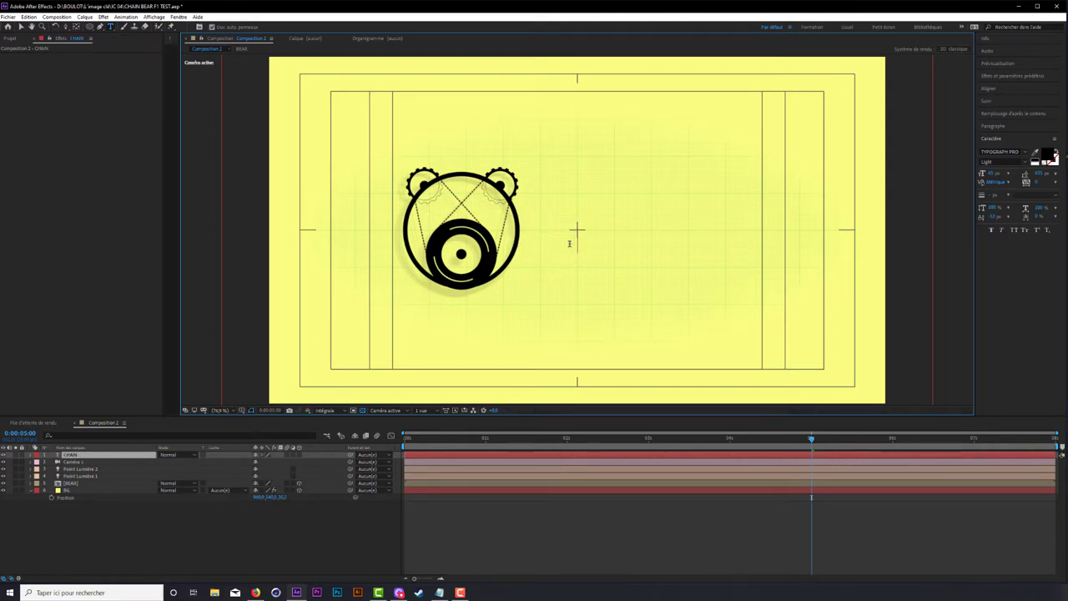
{"action": "type", "text": " BEAR"}
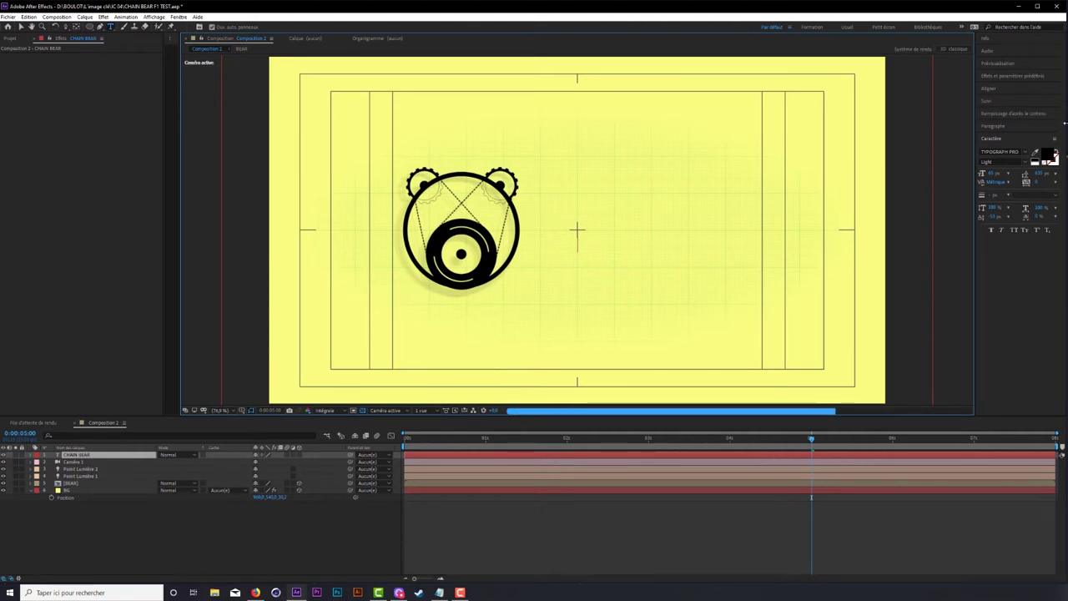
Step: Set the CHAIN BEAR text in TYPOGRAPH PRO ExtraBold, enlarge it to about 119 px, and move it to the right of the bear
{"action": "key", "text": "ctrl+a"}
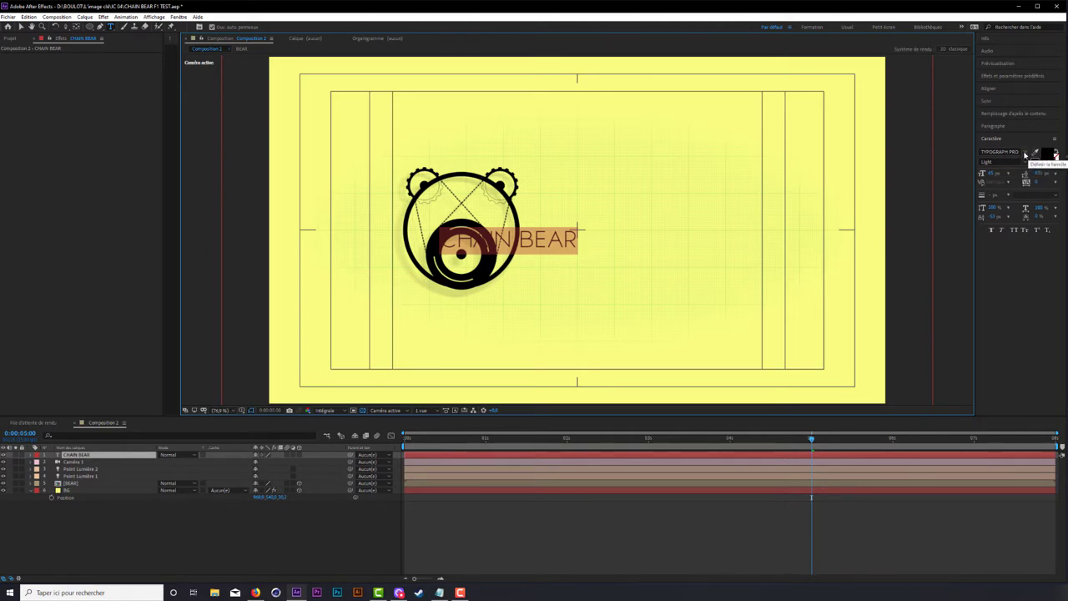
{"action": "left_click", "coordinate": [1024, 154]}
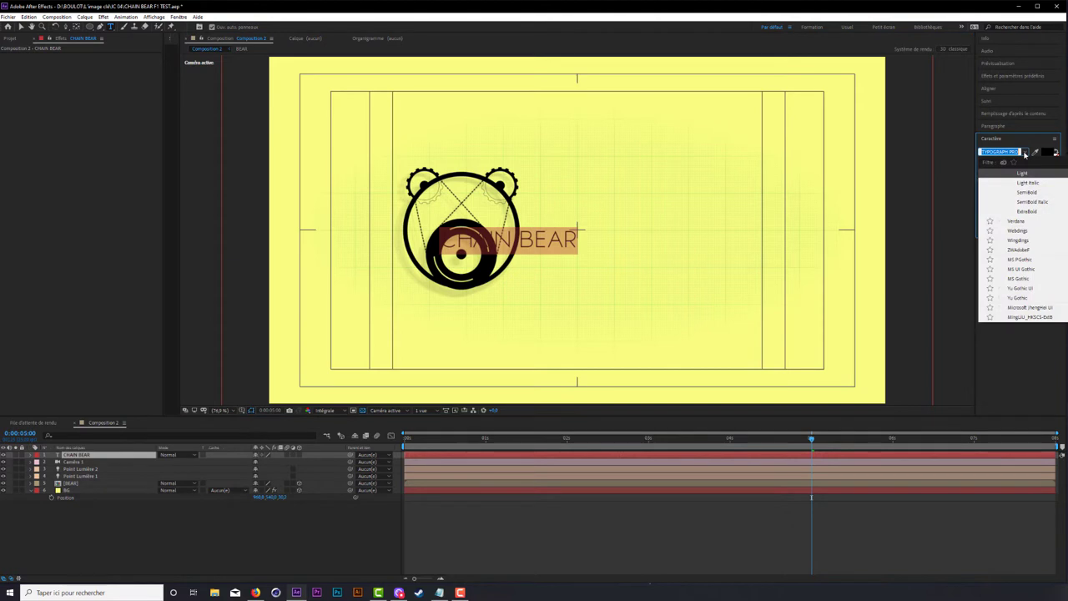
{"action": "left_click", "coordinate": [1032, 213]}
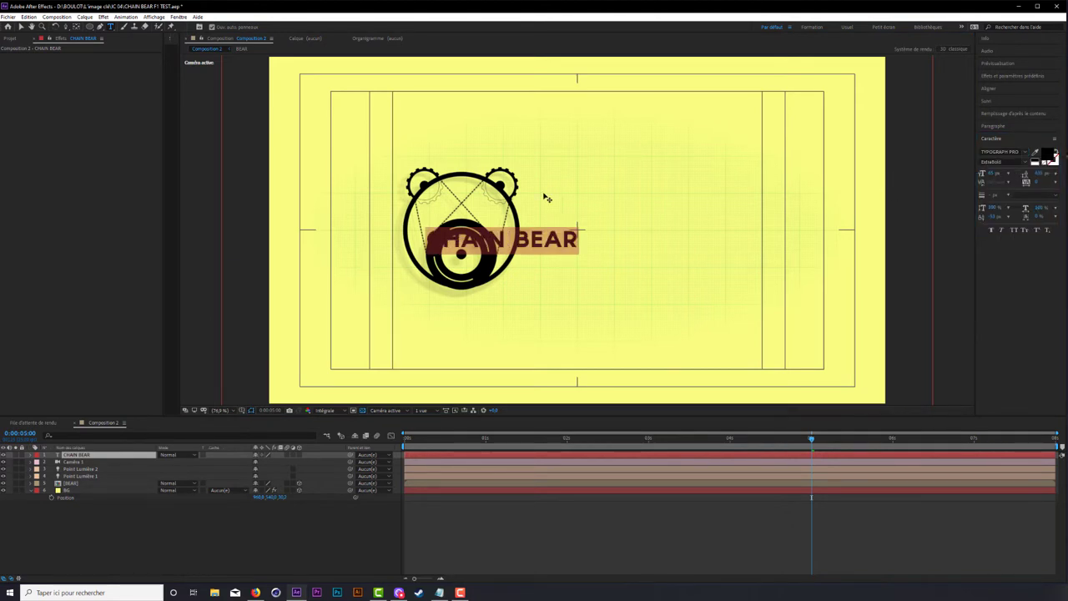
{"action": "left_click_drag", "start_coordinate": [991, 174], "coordinate": [1037, 173]}
{"action": "left_click", "coordinate": [21, 26]}
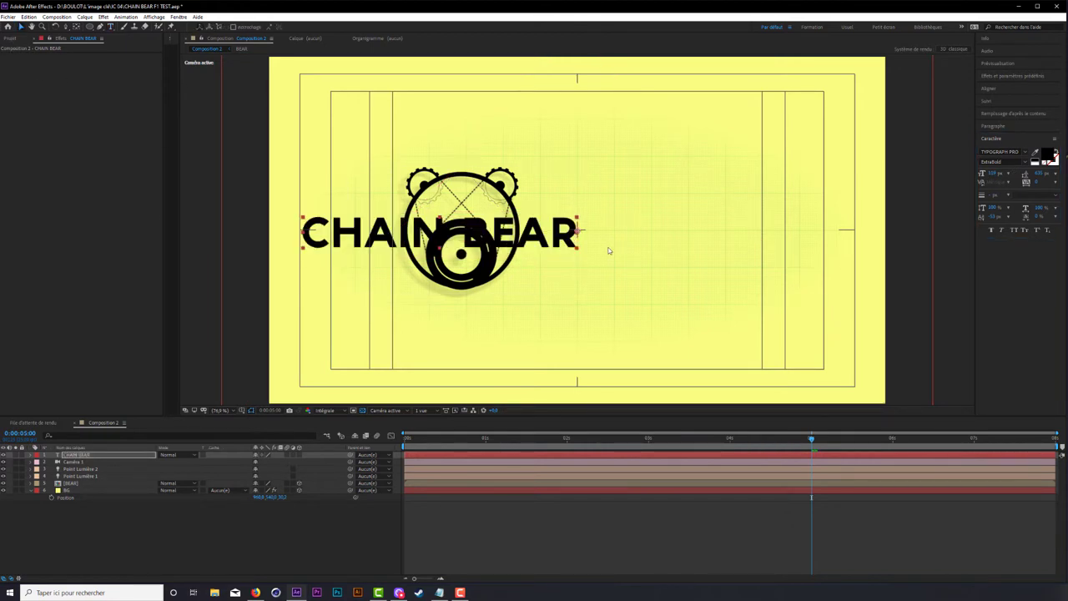
{"action": "left_click_drag", "start_coordinate": [540, 235], "coordinate": [774, 202]}
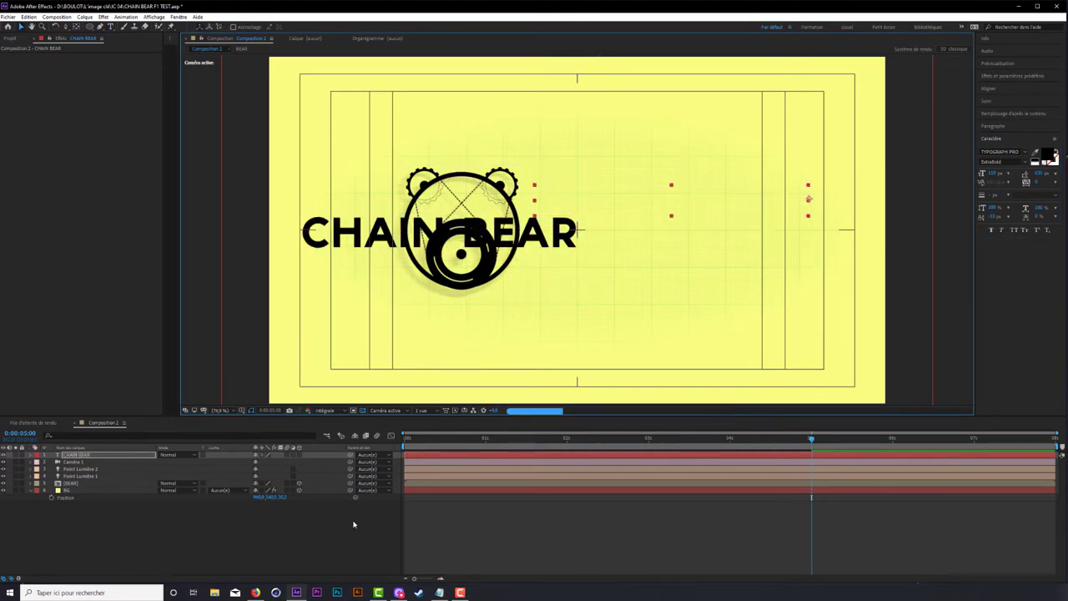
Step: Make the CHAIN BEAR text layer 3D and turn on Projette une ombre in its surface options
{"action": "left_click", "coordinate": [299, 455]}
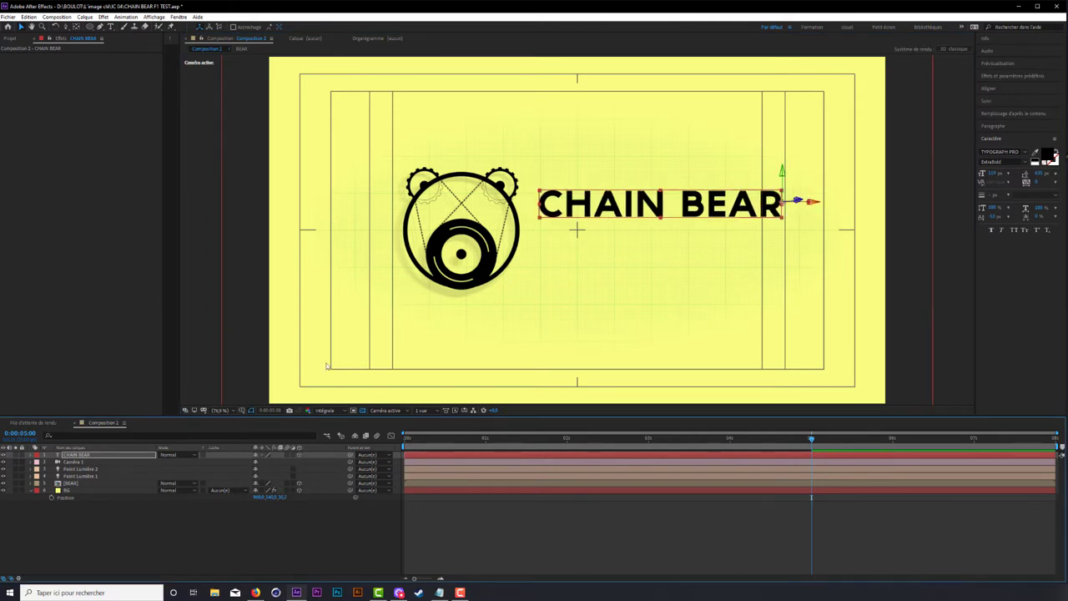
{"action": "left_click", "coordinate": [34, 456]}
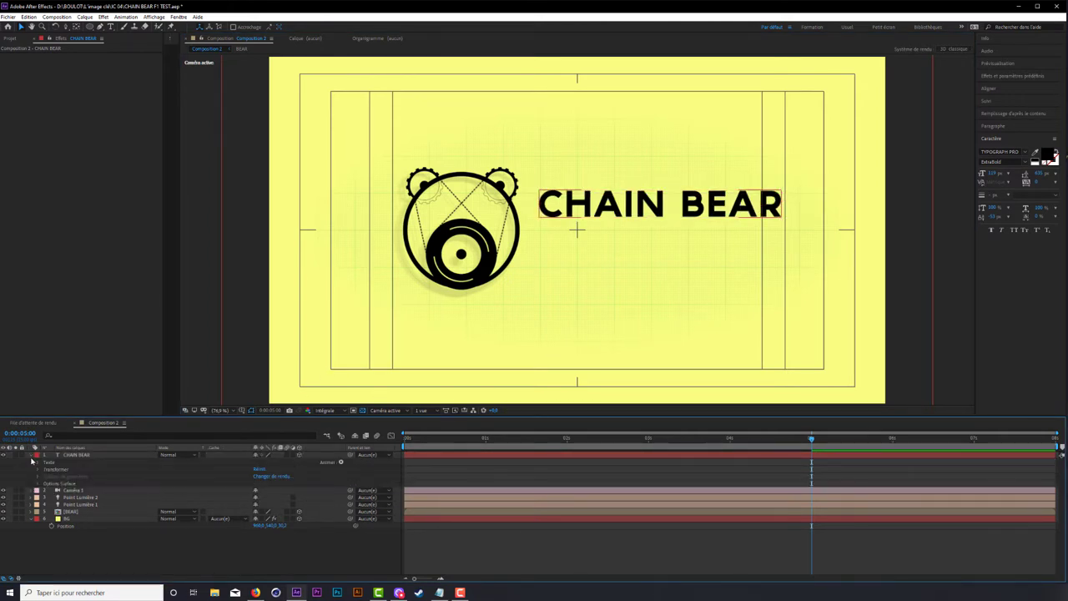
{"action": "left_click", "coordinate": [36, 484]}
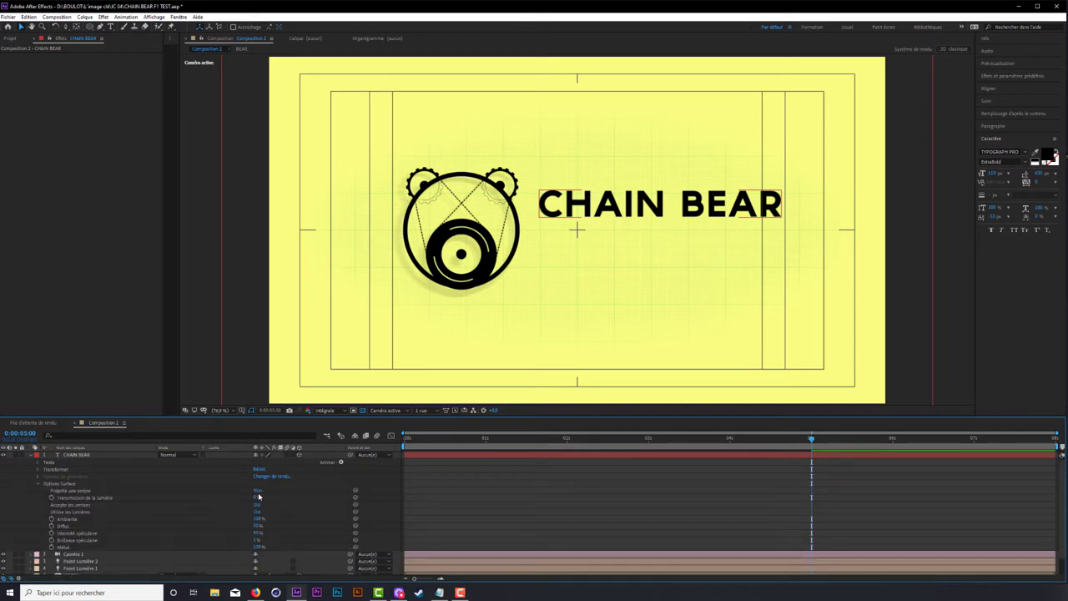
{"action": "left_click", "coordinate": [258, 489]}
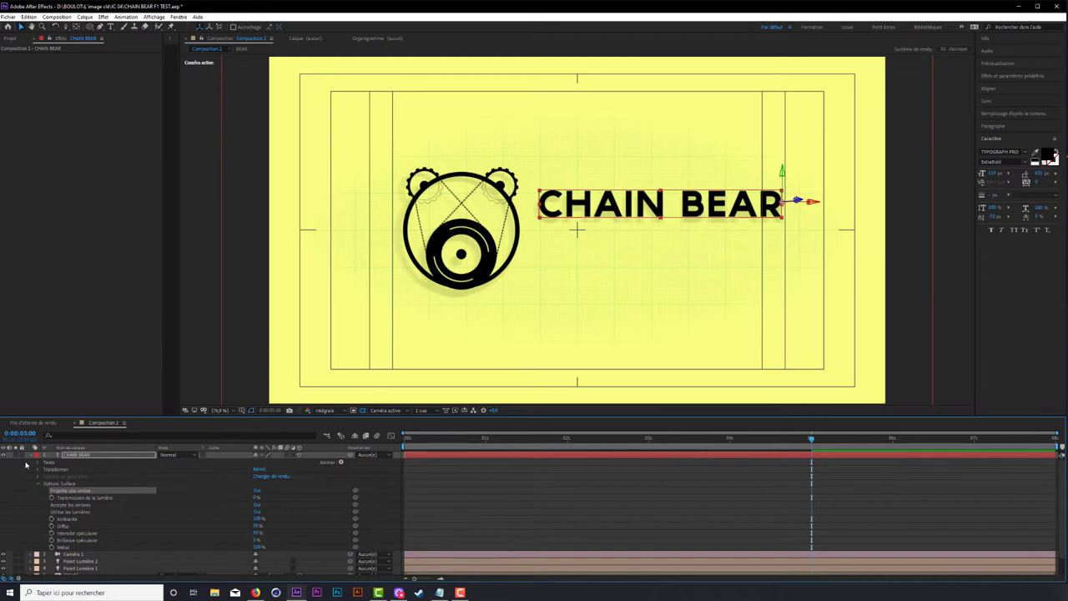
{"action": "left_click", "coordinate": [39, 483]}
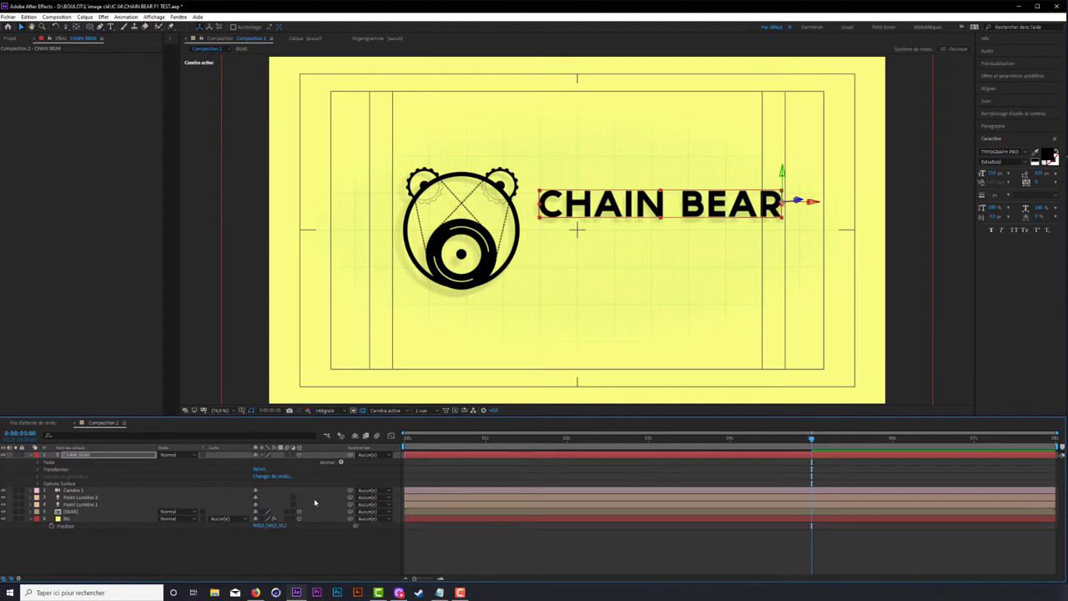
Step: At the BEAR layer's first move keyframe, 0:00:01:17, shift the CHAIN BEAR text left over the bear and keyframe its Position
{"action": "left_click", "coordinate": [88, 512]}
{"action": "key", "text": "u"}
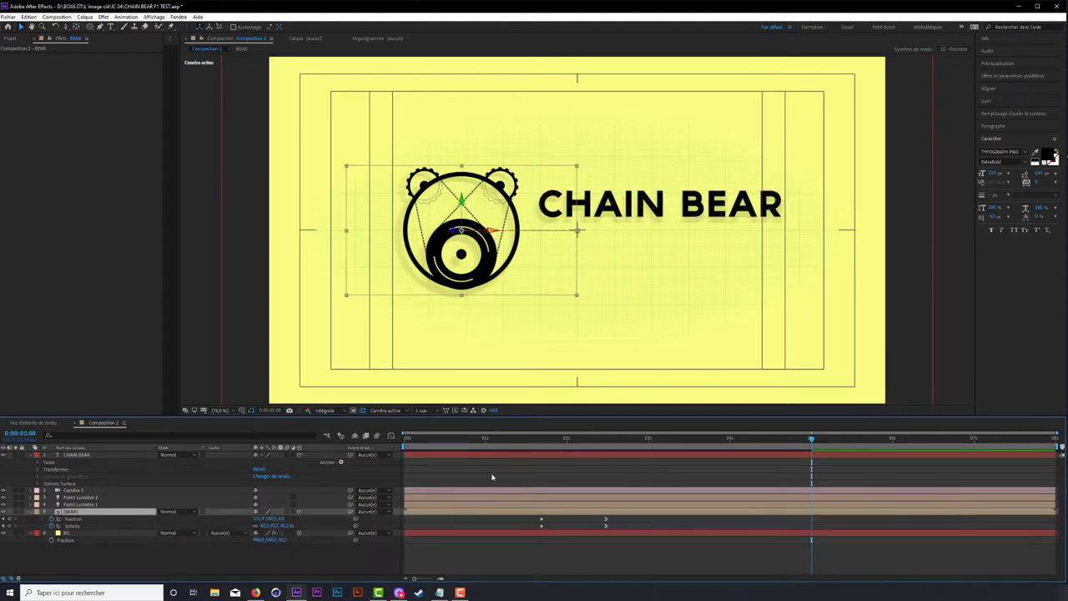
{"action": "left_click", "coordinate": [542, 442]}
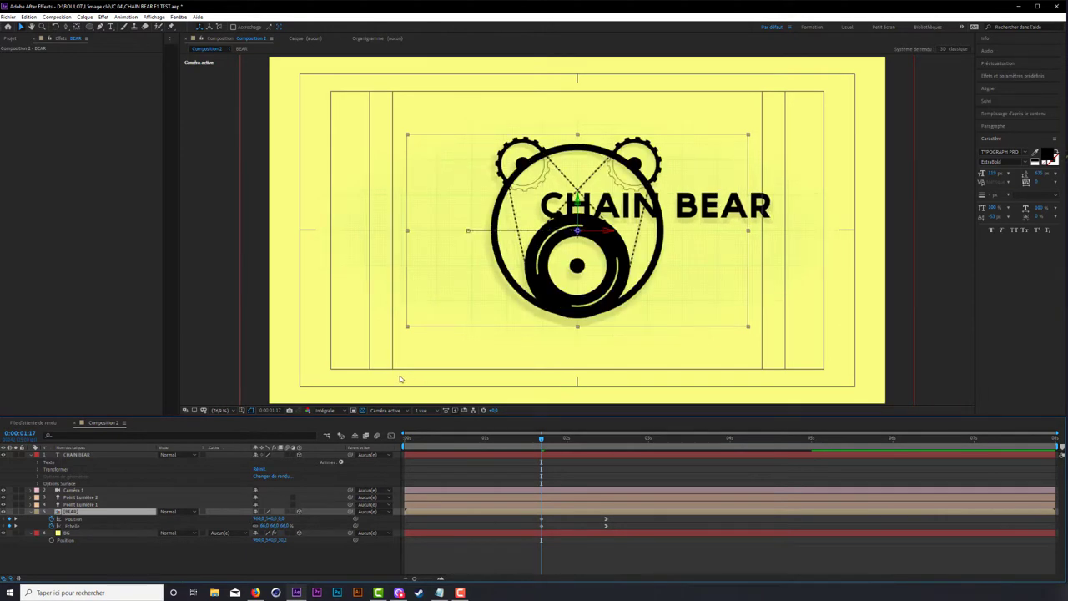
{"action": "left_click", "coordinate": [81, 455]}
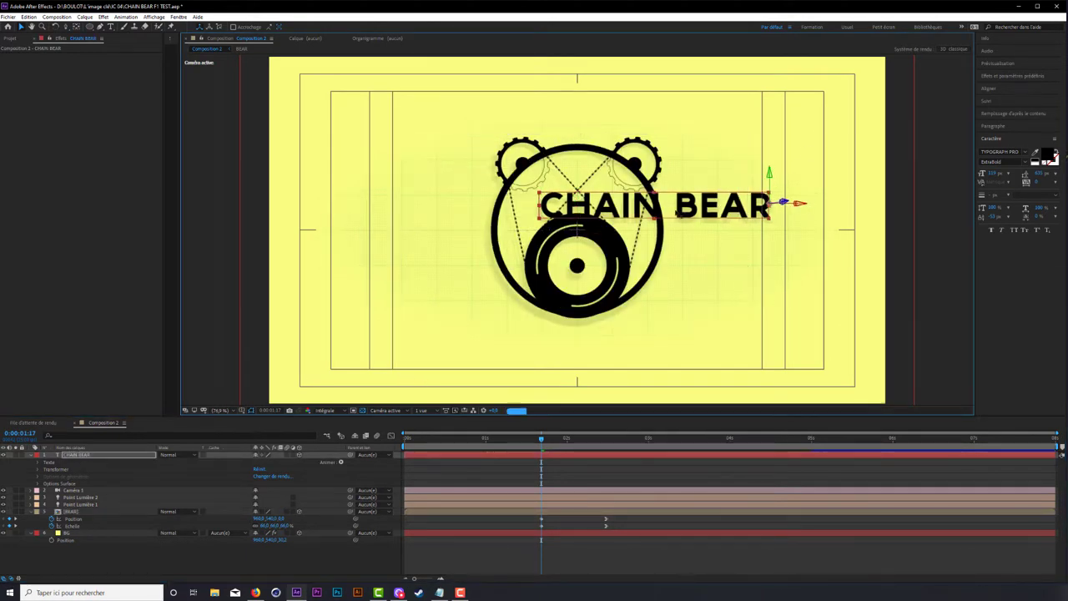
{"action": "left_click_drag", "start_coordinate": [804, 205], "coordinate": [625, 215]}
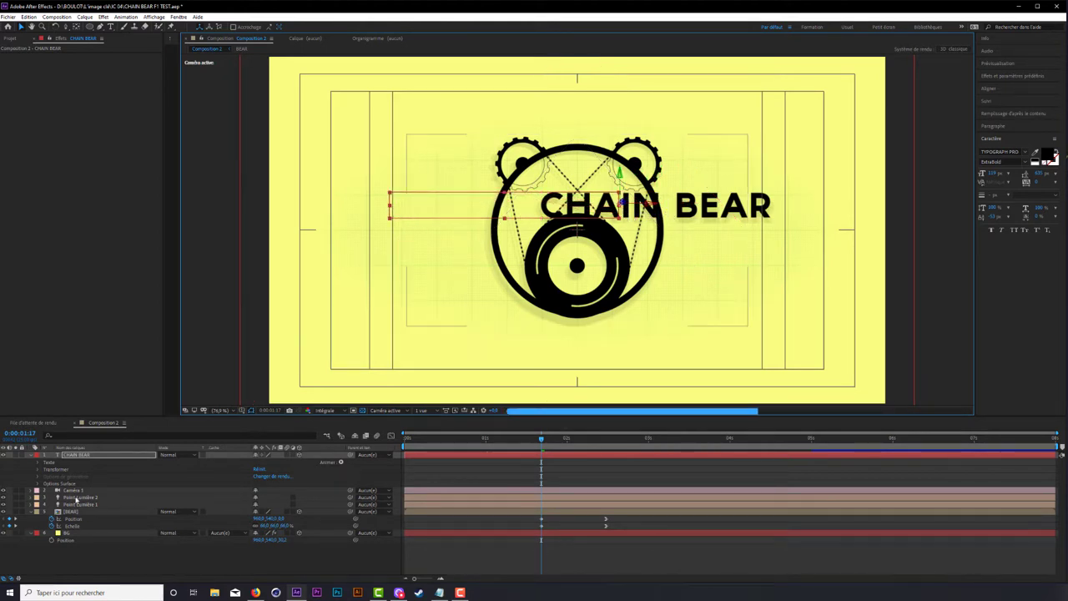
{"action": "key", "text": "p"}
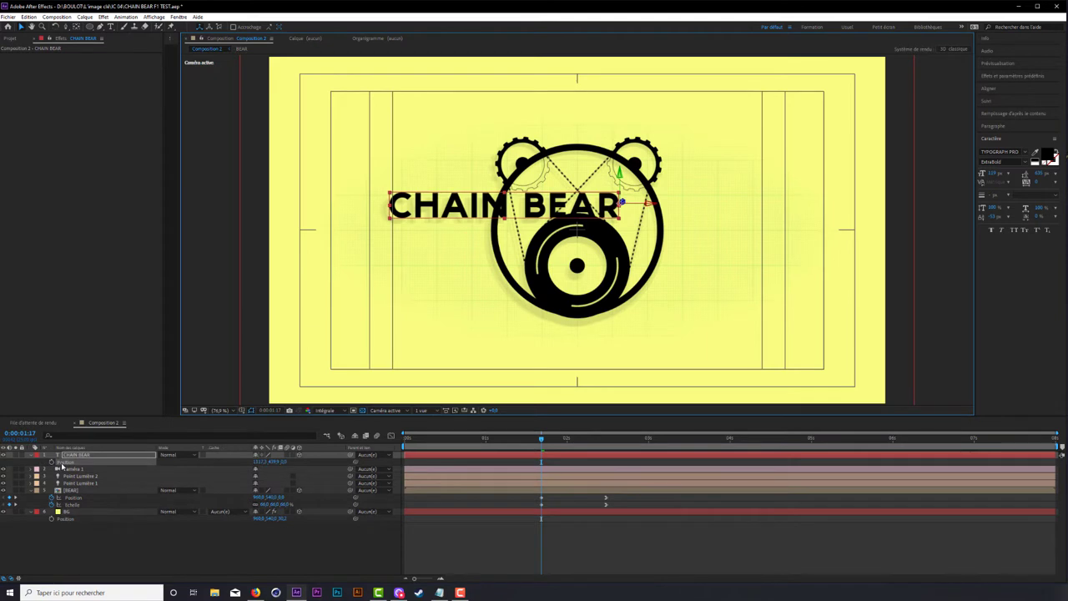
{"action": "left_click", "coordinate": [53, 463]}
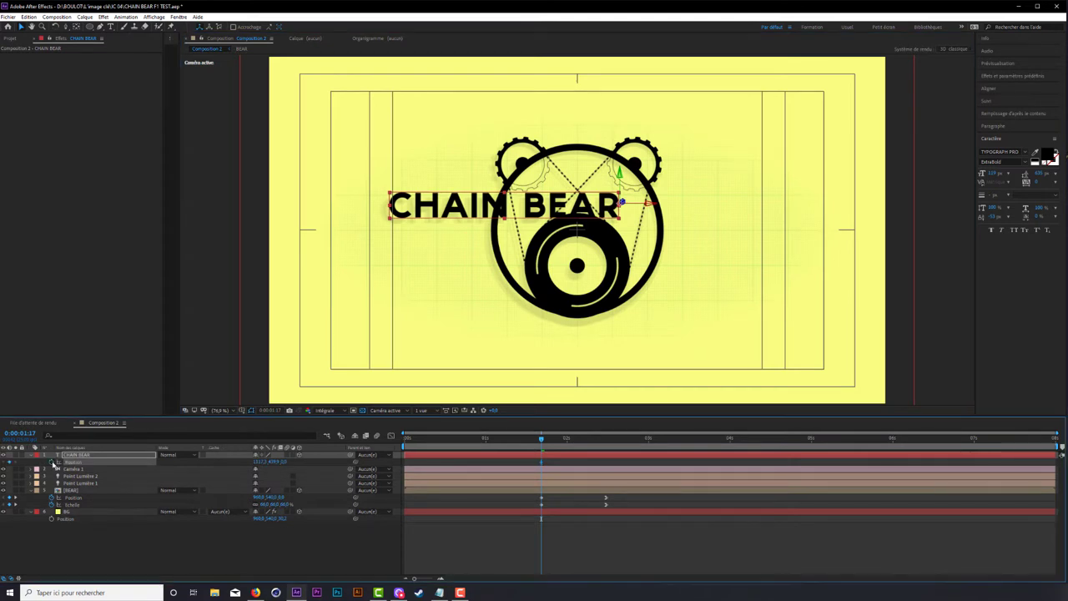
Step: At 0:00:02:12, keyframe the CHAIN BEAR text moved back to the right of the bear and apply Lissage à l'approche to that keyframe
{"action": "left_click", "coordinate": [607, 448]}
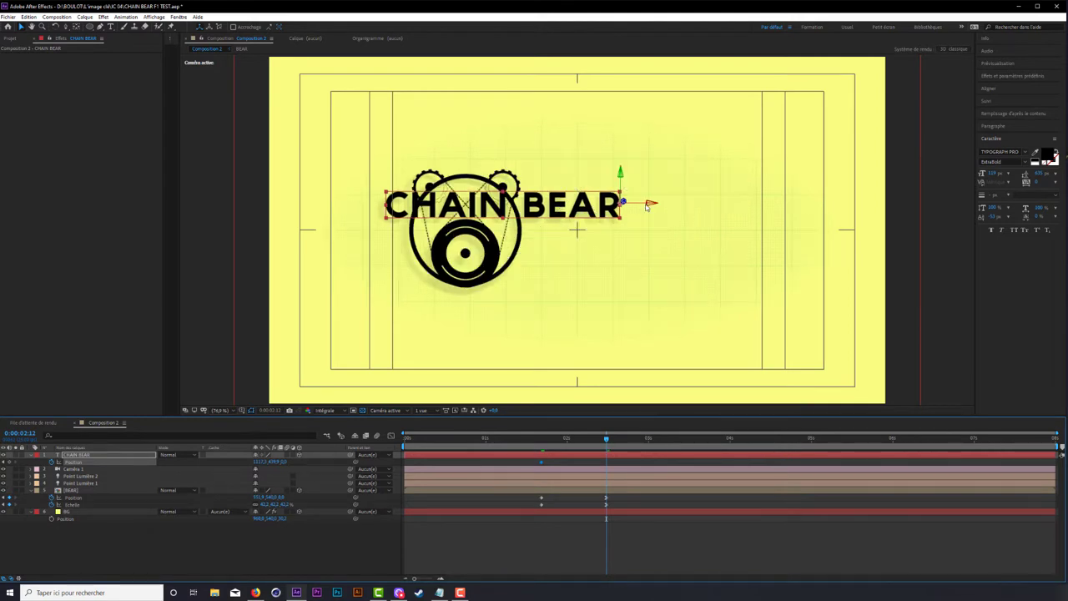
{"action": "left_click_drag", "start_coordinate": [650, 204], "coordinate": [813, 205]}
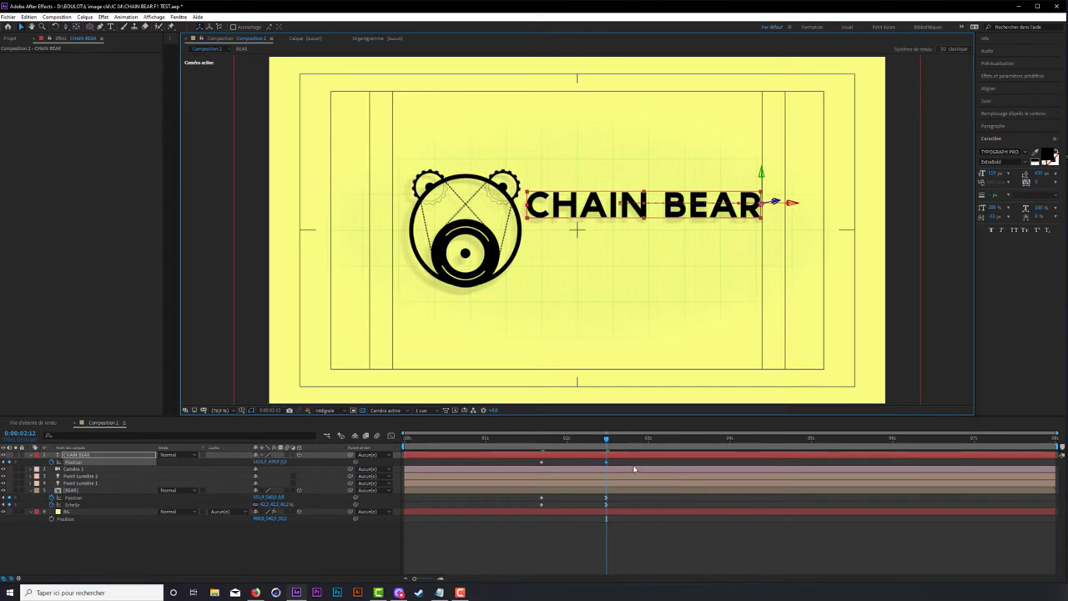
{"action": "right_click", "coordinate": [606, 462]}
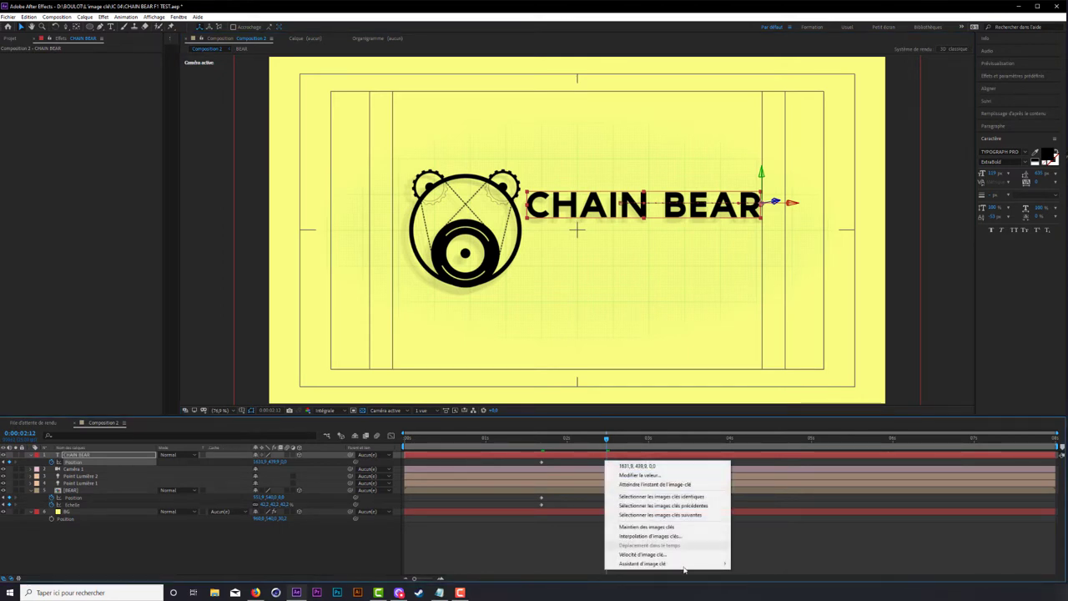
{"action": "mouse_move", "coordinate": [659, 564]}
{"action": "left_click", "coordinate": [766, 555]}
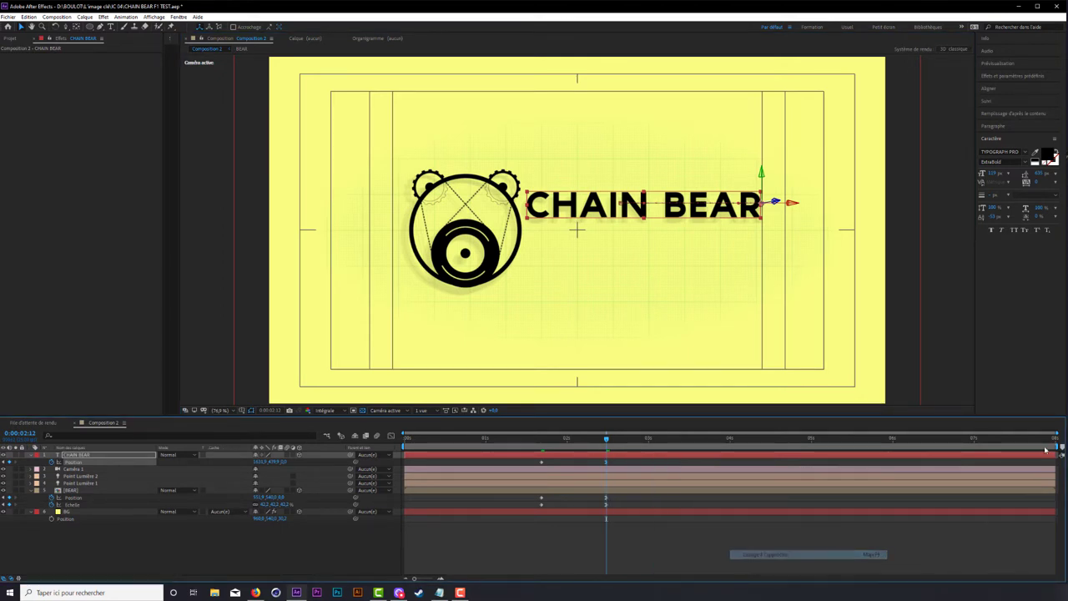
{"action": "left_click", "coordinate": [620, 466]}
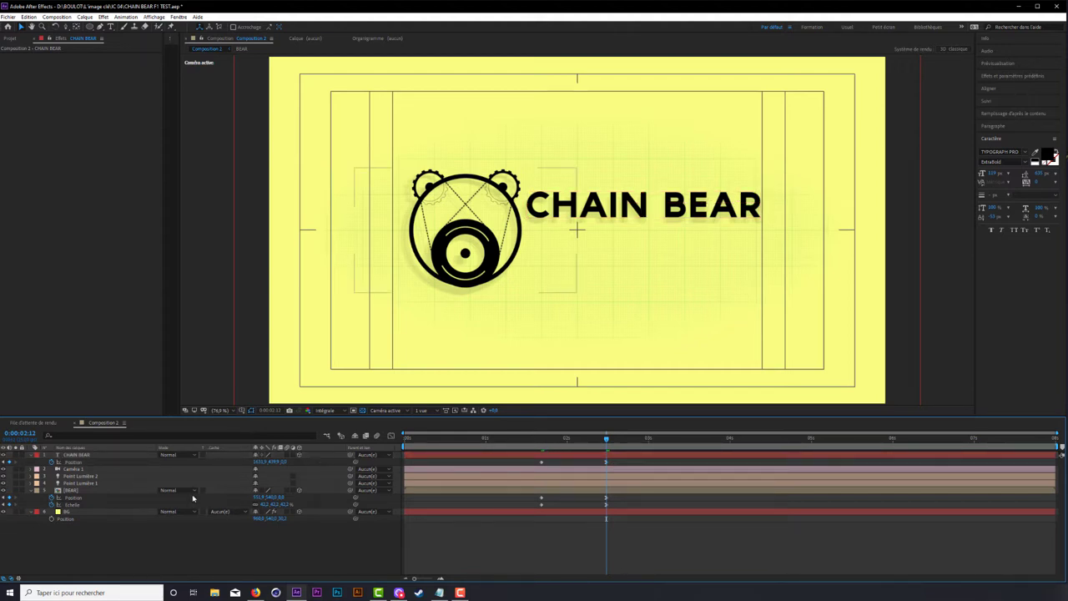
Step: Add an Opacité text animator to the CHAIN BEAR layer and set its opacity to 0 %
{"action": "left_click", "coordinate": [31, 456]}
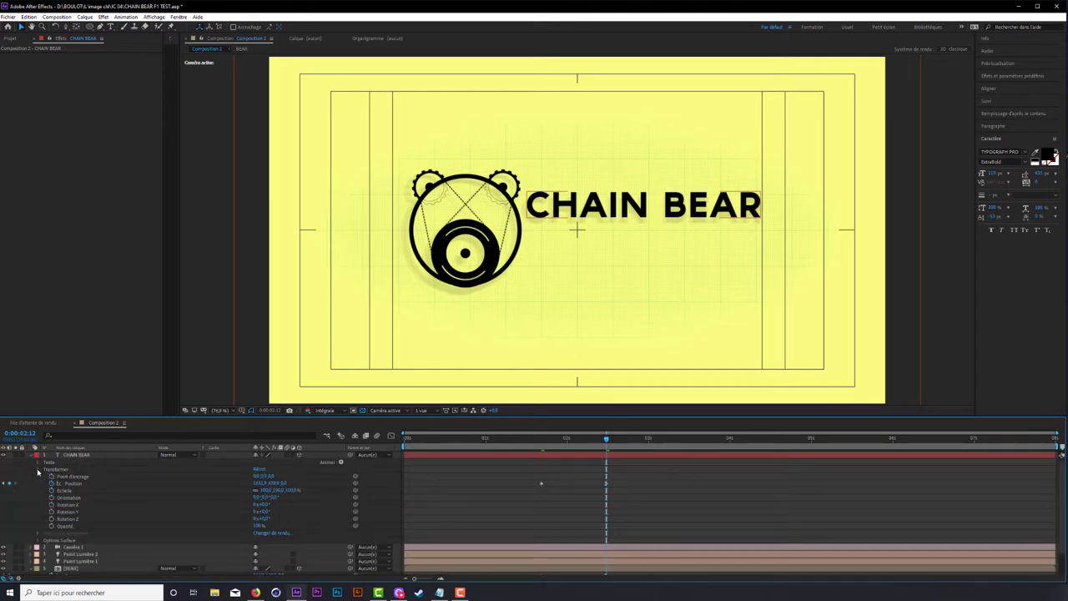
{"action": "left_click", "coordinate": [38, 470]}
{"action": "left_click", "coordinate": [341, 463]}
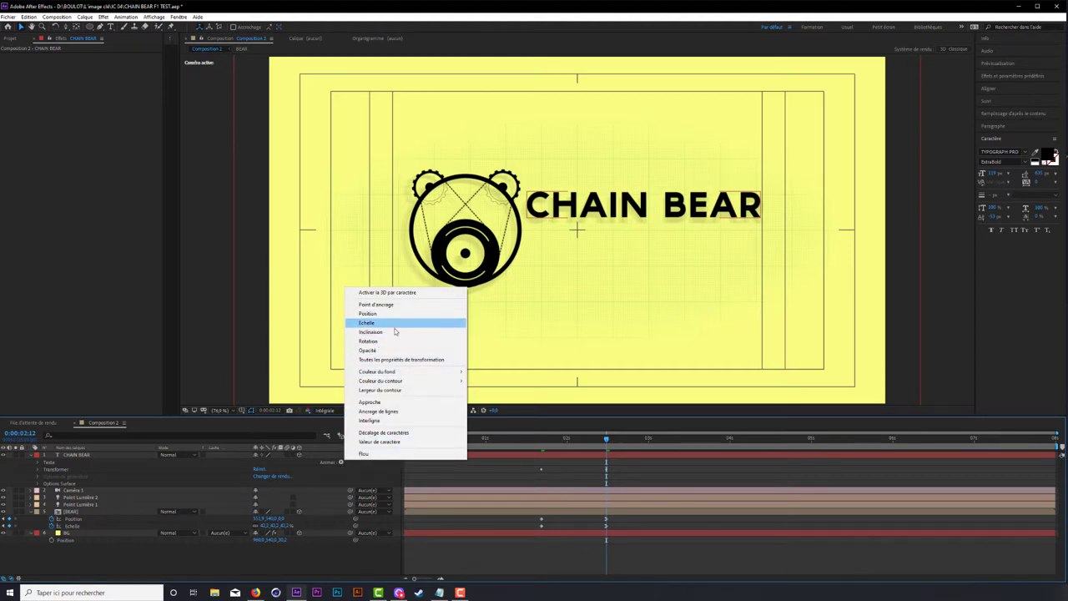
{"action": "left_click", "coordinate": [368, 351]}
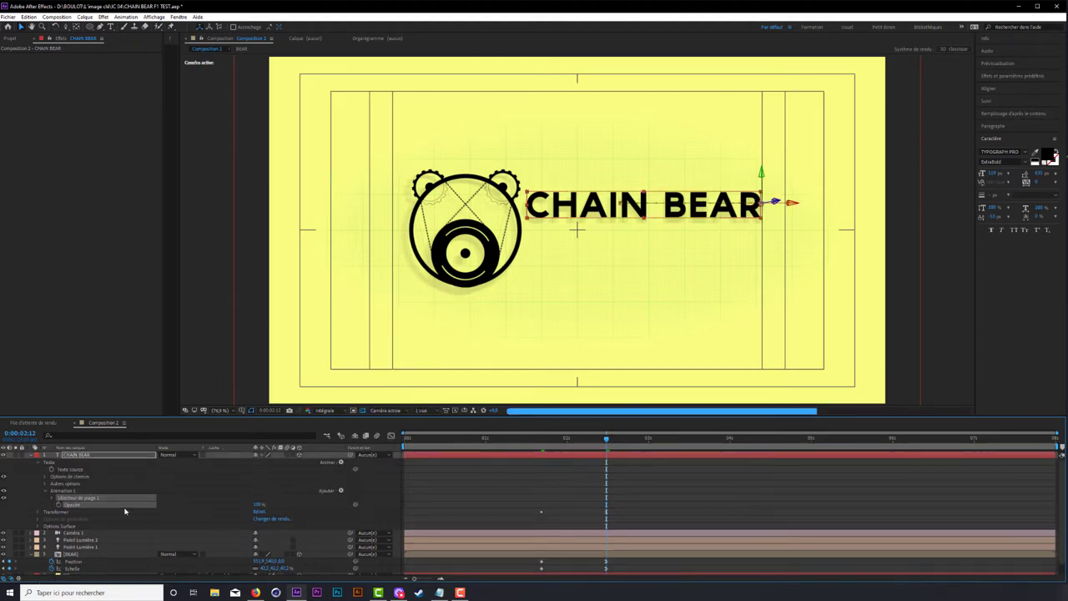
{"action": "left_click", "coordinate": [52, 498]}
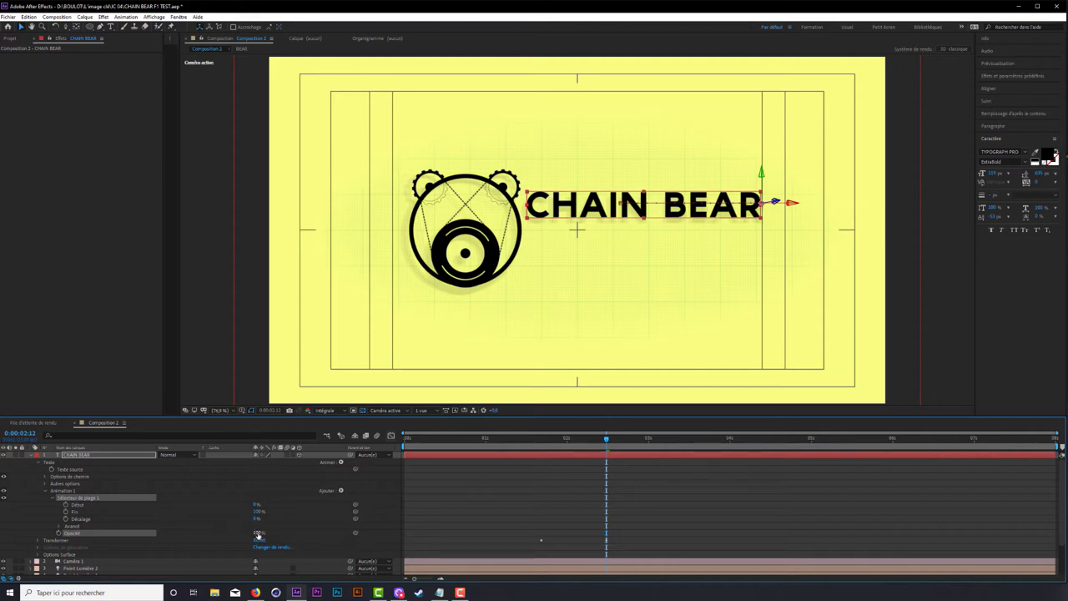
{"action": "left_click_drag", "start_coordinate": [257, 533], "coordinate": [171, 532]}
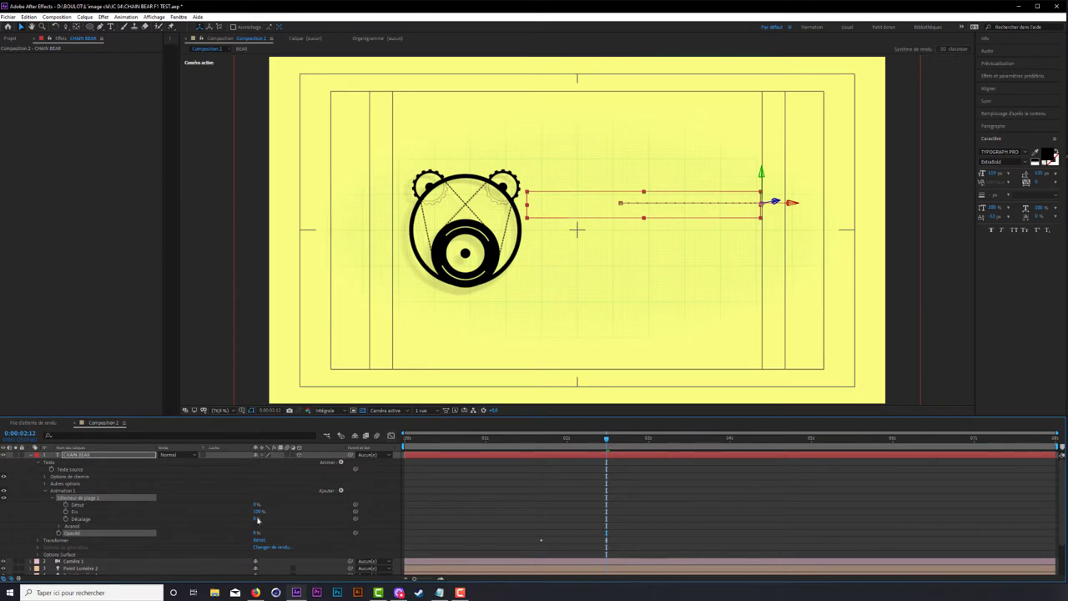
Step: Test the range selector's Fin value, undo the test, and keyframe Fin at 0 % at 0:00:02:12
{"action": "left_click_drag", "start_coordinate": [258, 513], "coordinate": [229, 513]}
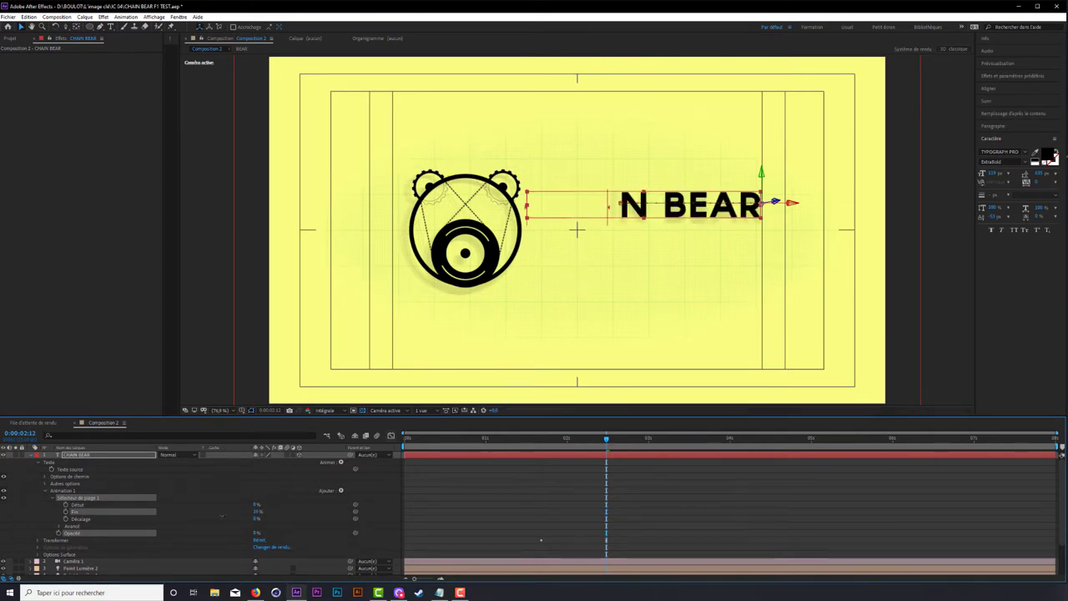
{"action": "key", "text": "ctrl+z"}
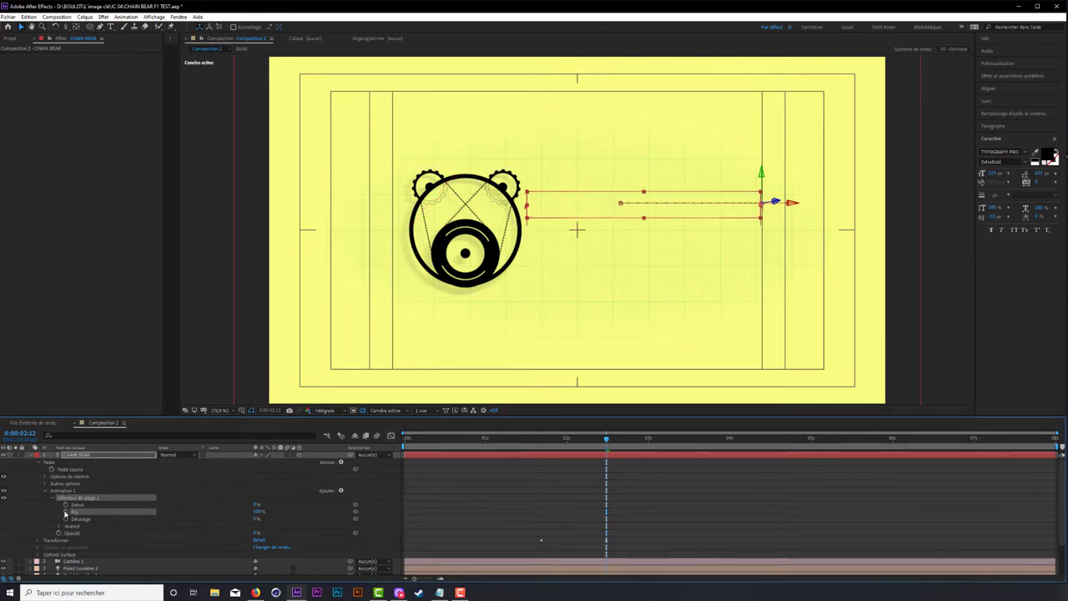
{"action": "left_click", "coordinate": [65, 511]}
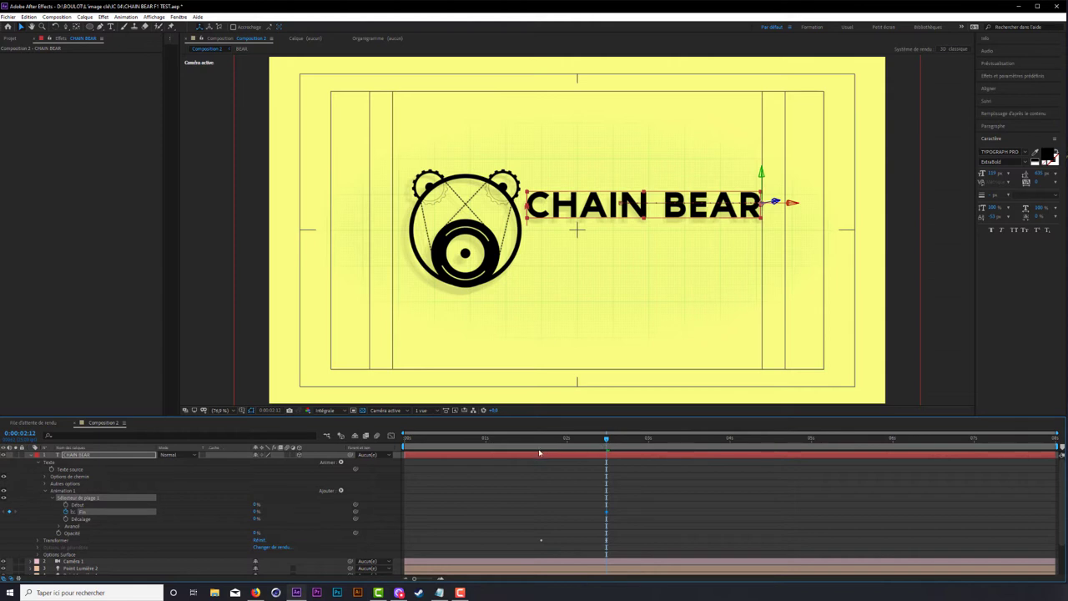
Step: At 0:00:01:17, keyframe the range selector's Fin at 100 % and scrub forward to check the letter reveal
{"action": "left_click", "coordinate": [414, 457]}
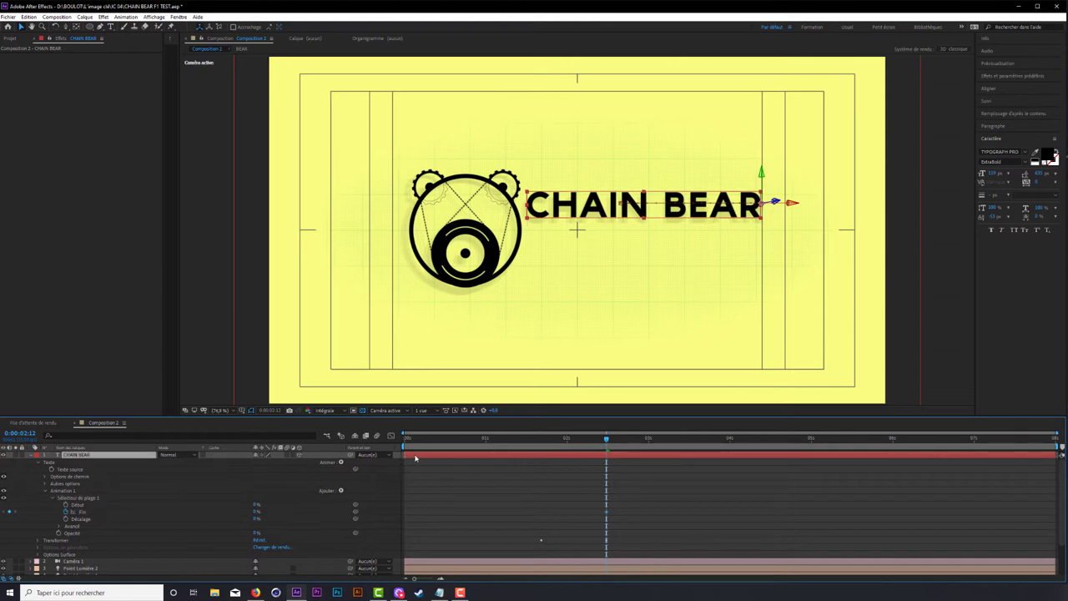
{"action": "key", "text": "u"}
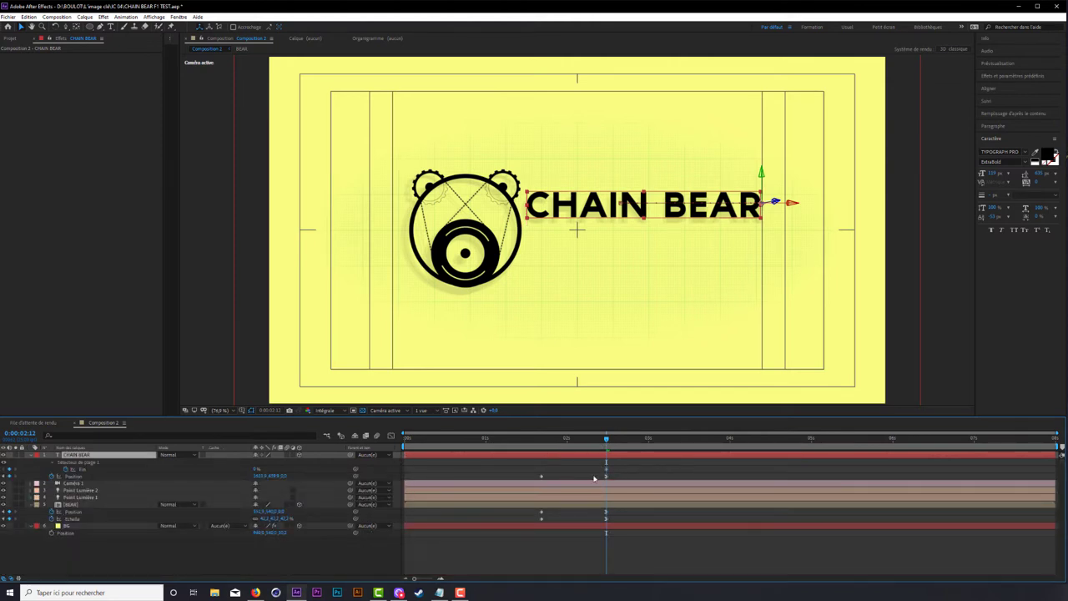
{"action": "left_click", "coordinate": [544, 446]}
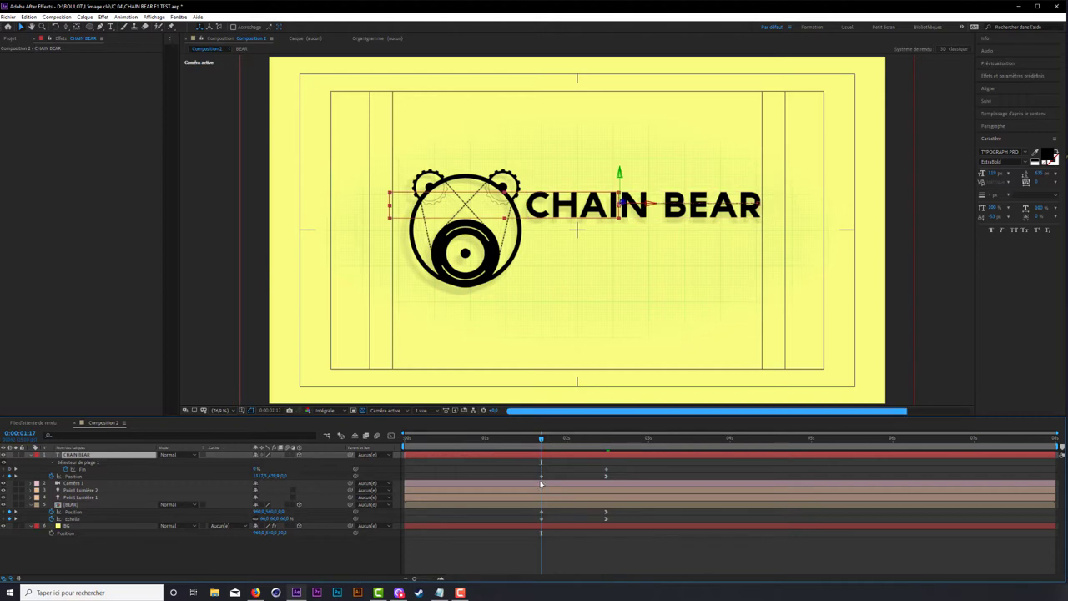
{"action": "mouse_move", "coordinate": [542, 478]}
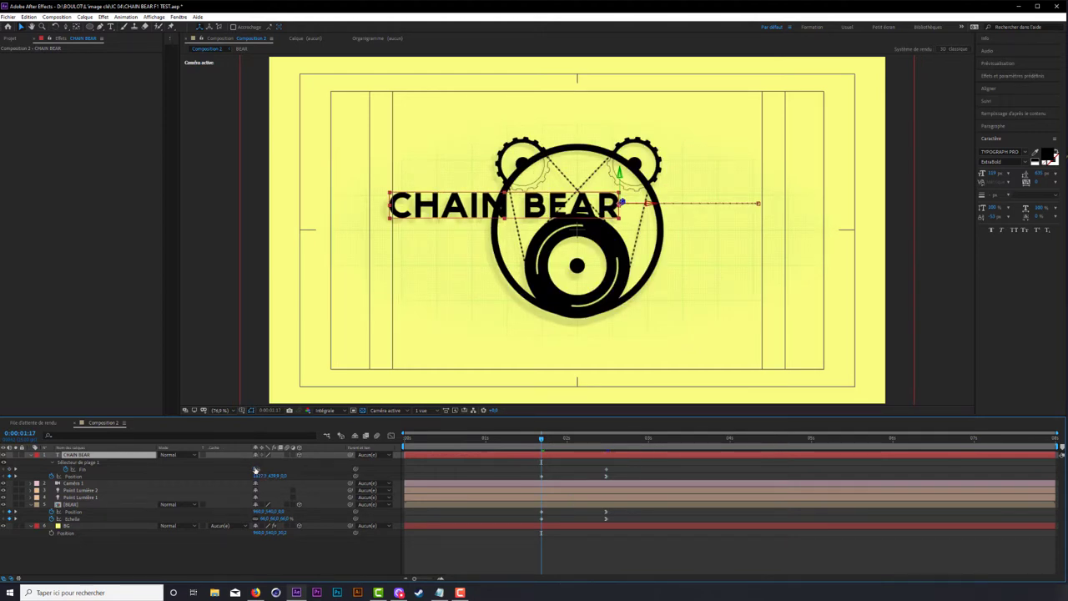
{"action": "left_click", "coordinate": [256, 470]}
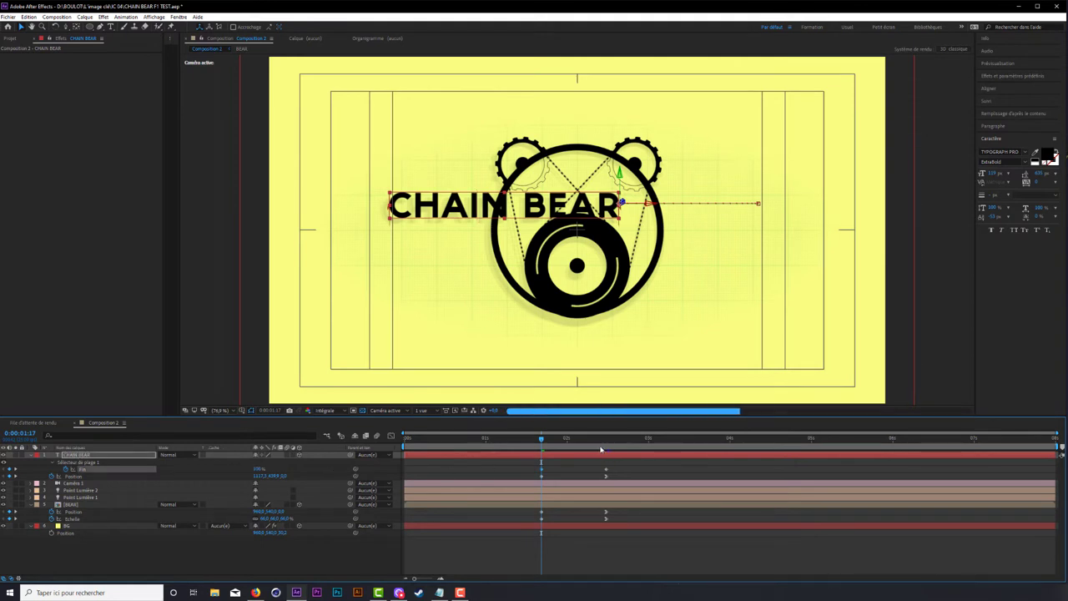
{"action": "left_click_drag", "start_coordinate": [542, 440], "coordinate": [561, 440]}
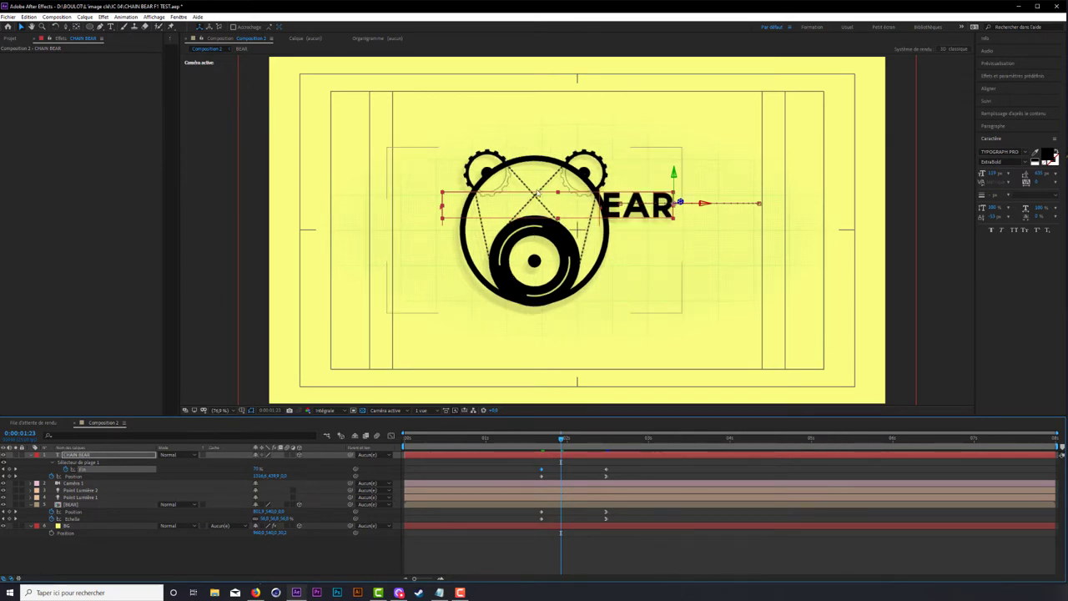
Step: Check the CHAIN BEAR letter reveal up to 0:00:02:12 and duplicate the CHAIN BEAR text layer there
{"action": "left_click", "coordinate": [565, 440]}
{"action": "left_click_drag", "start_coordinate": [565, 441], "coordinate": [580, 441]}
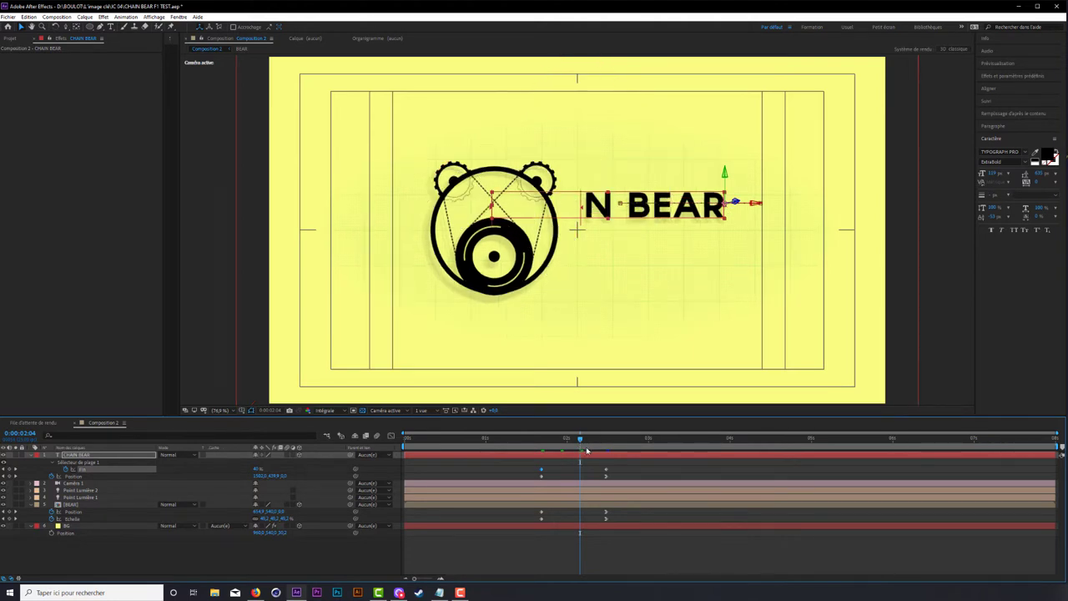
{"action": "left_click", "coordinate": [606, 440]}
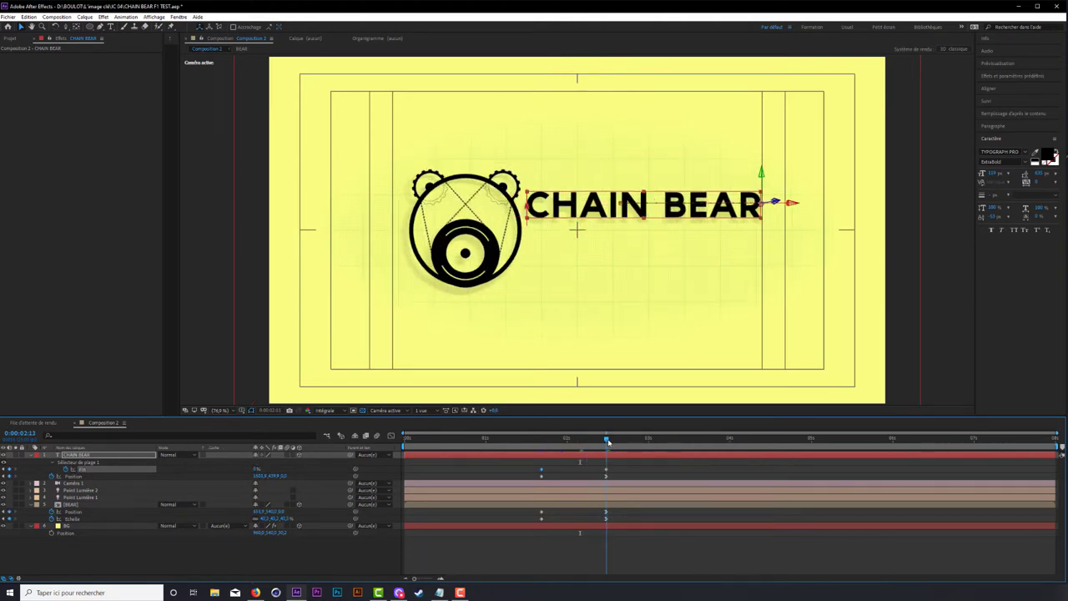
{"action": "left_click", "coordinate": [608, 523]}
{"action": "left_click", "coordinate": [38, 468]}
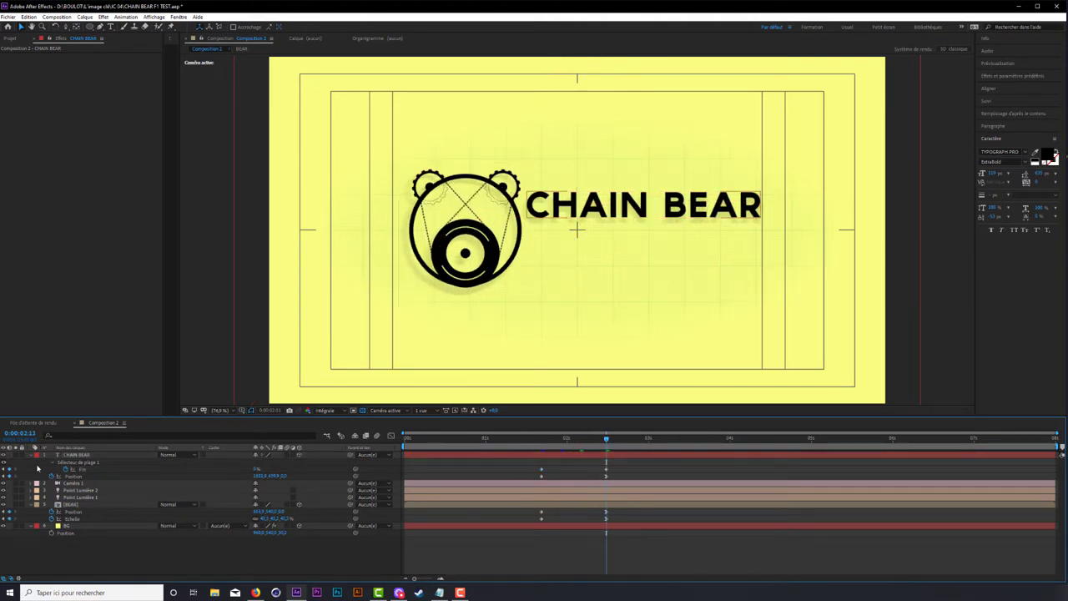
{"action": "left_click", "coordinate": [32, 456]}
{"action": "left_click", "coordinate": [74, 456]}
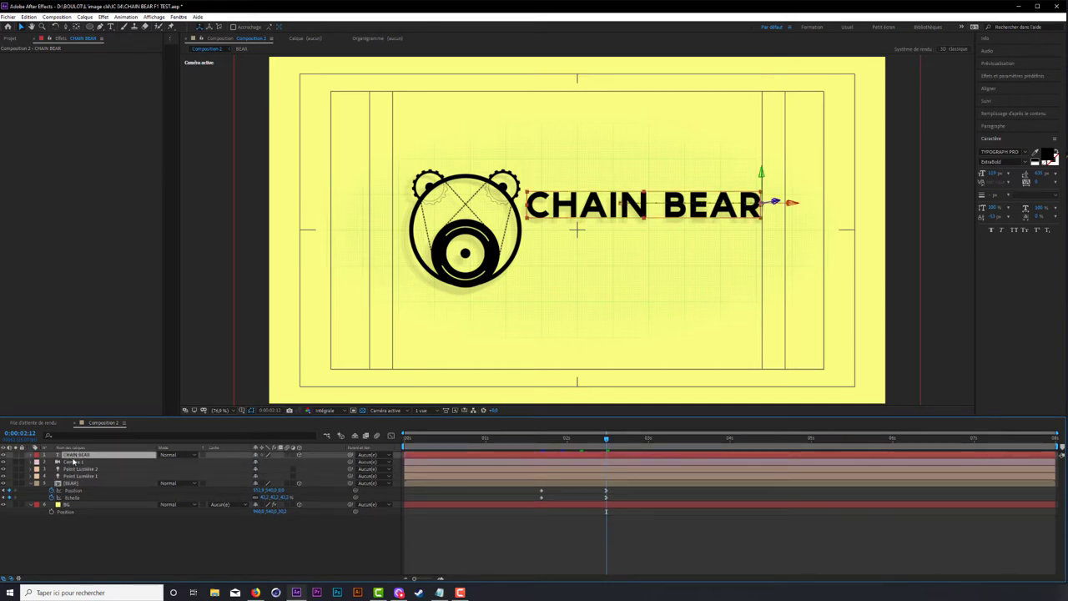
{"action": "key", "text": "ctrl+d"}
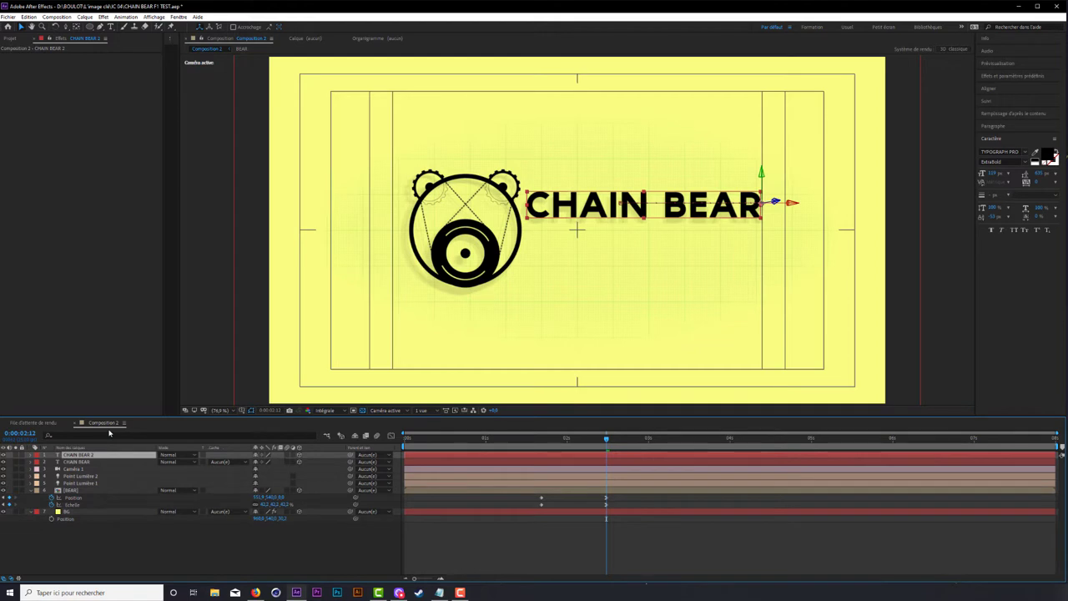
Step: Replace the duplicated layer's text with "Motosports explained"
{"action": "left_click", "coordinate": [106, 552]}
{"action": "double_click", "coordinate": [87, 456]}
{"action": "type", "text": "Motosport"}
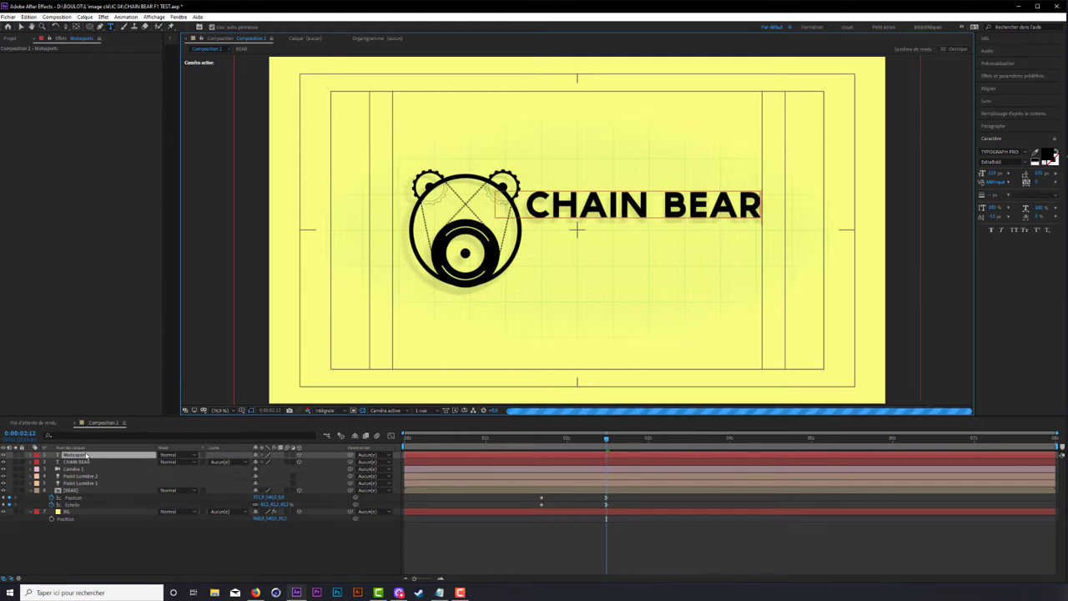
{"action": "type", "text": "s"}
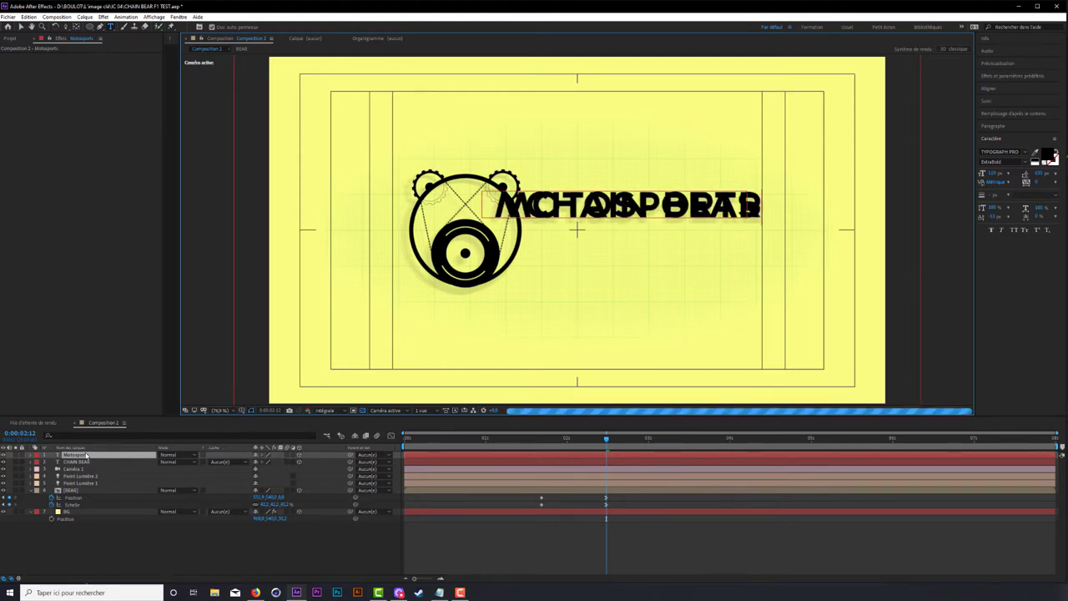
{"action": "type", "text": " explained"}
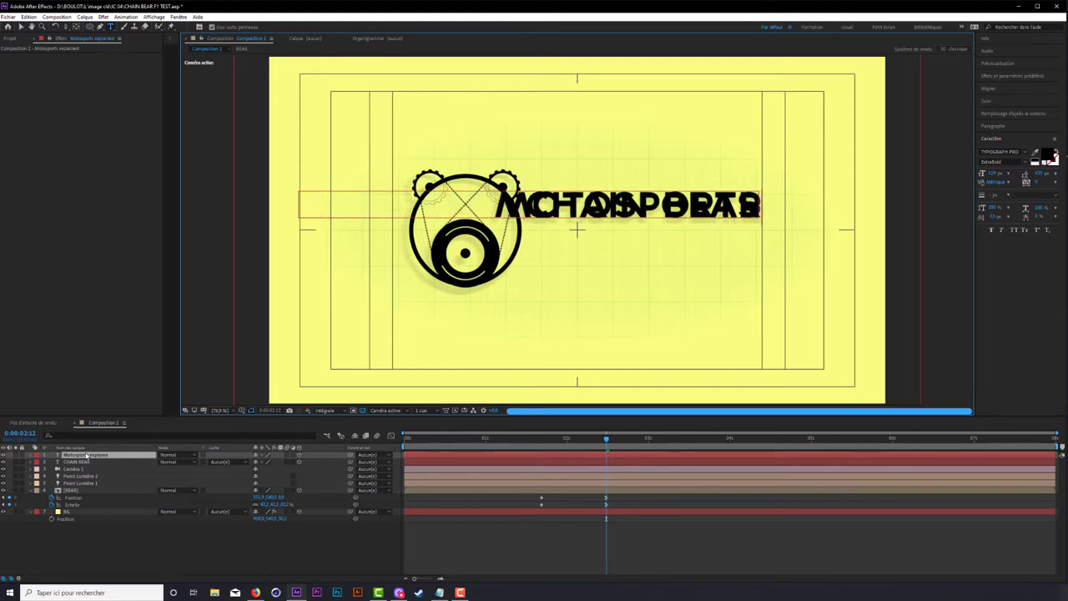
Step: Set all of the Motosports explained text to the Light font style at 65 px
{"action": "key", "text": "ctrl+a"}
{"action": "left_click", "coordinate": [1025, 155]}
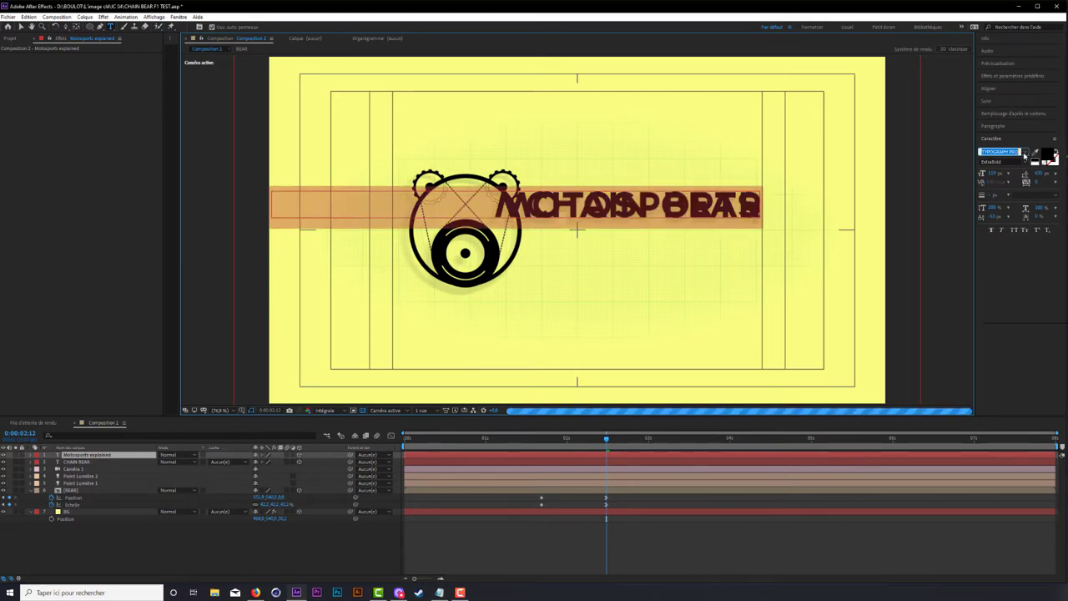
{"action": "left_click", "coordinate": [1021, 140]}
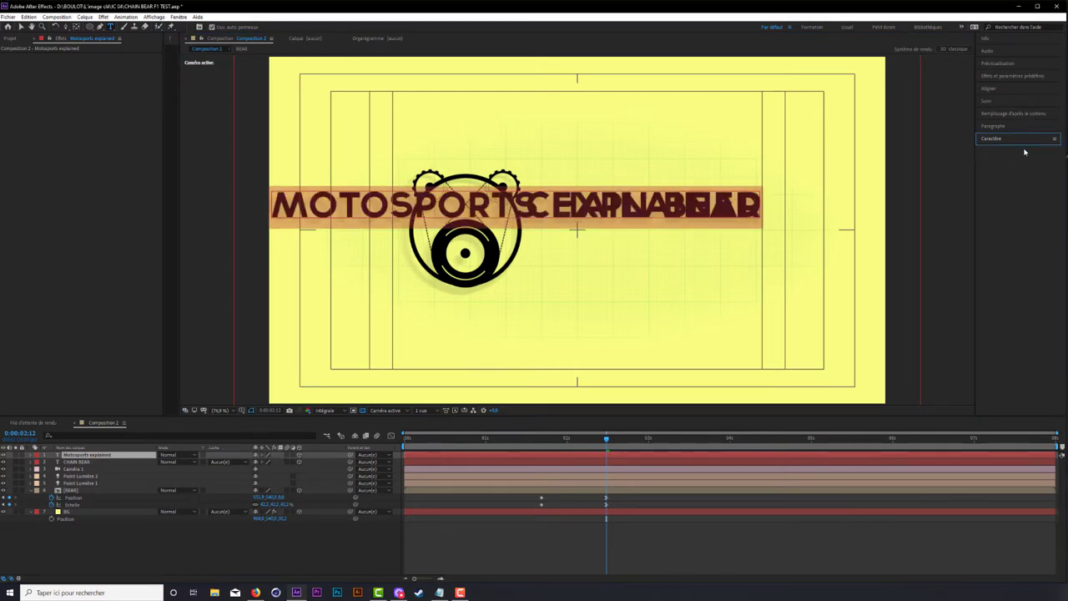
{"action": "left_click", "coordinate": [995, 126]}
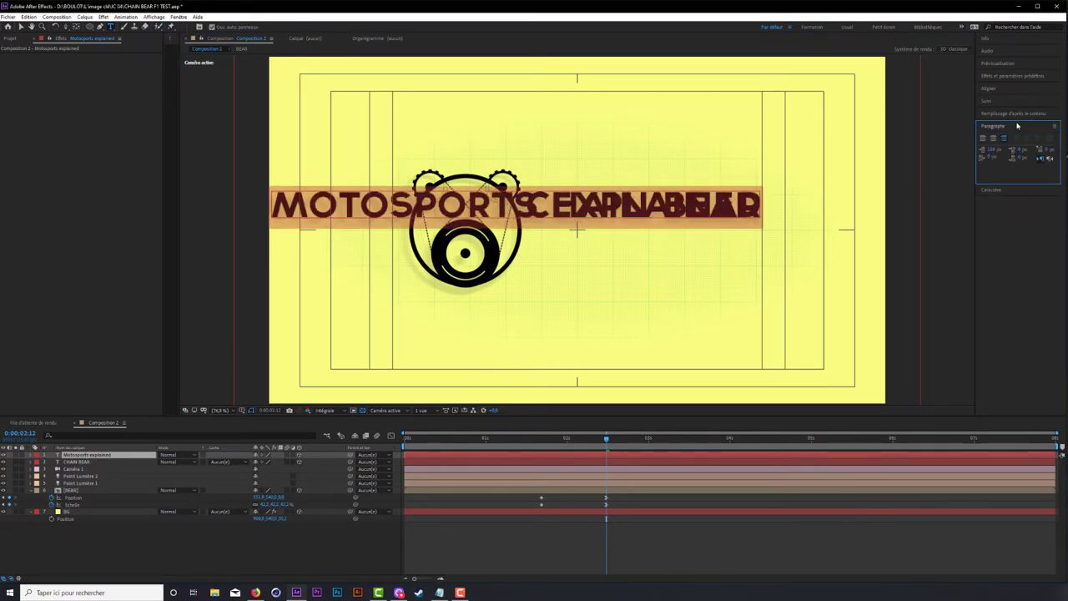
{"action": "left_click", "coordinate": [1011, 192]}
{"action": "left_click", "coordinate": [1001, 161]}
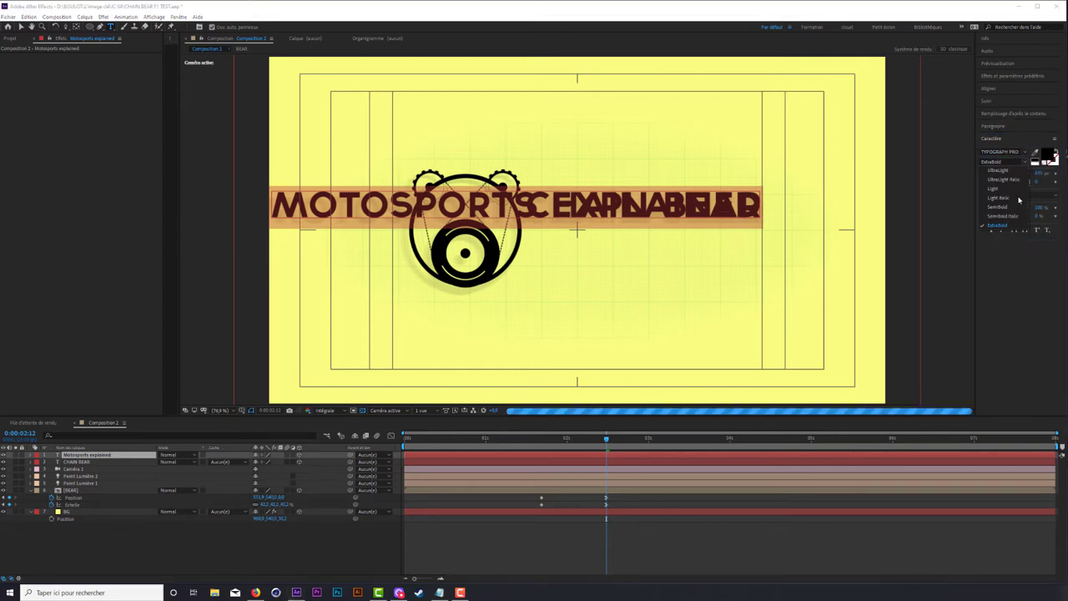
{"action": "left_click", "coordinate": [1001, 181]}
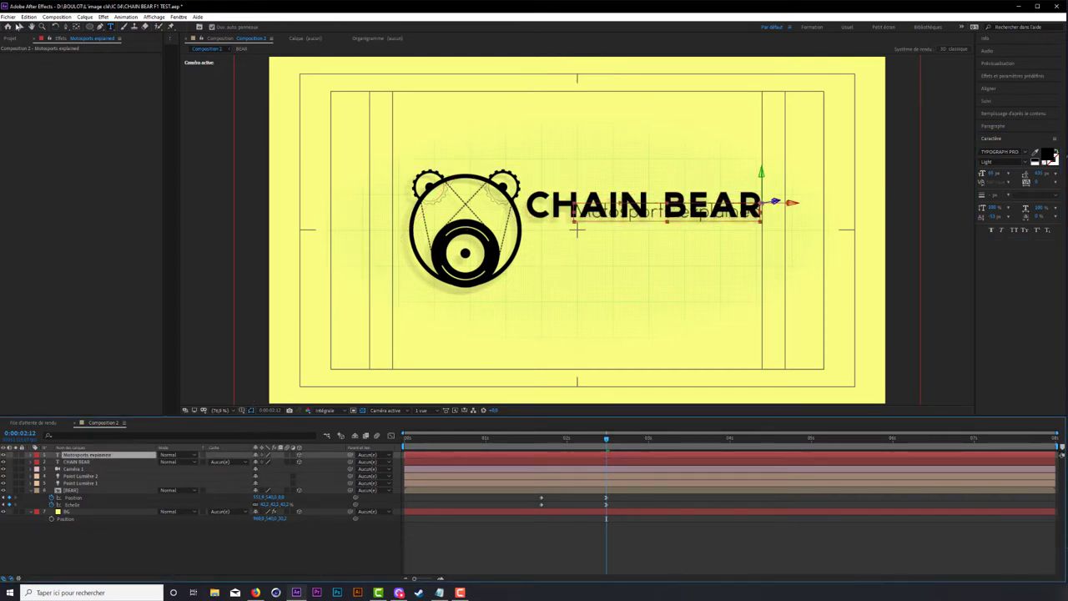
Step: Try moving the Motosports explained text below CHAIN BEAR at 0:00:02:12, reveal its keyframes and undo the move
{"action": "left_click", "coordinate": [18, 27]}
{"action": "left_click_drag", "start_coordinate": [637, 210], "coordinate": [624, 251]}
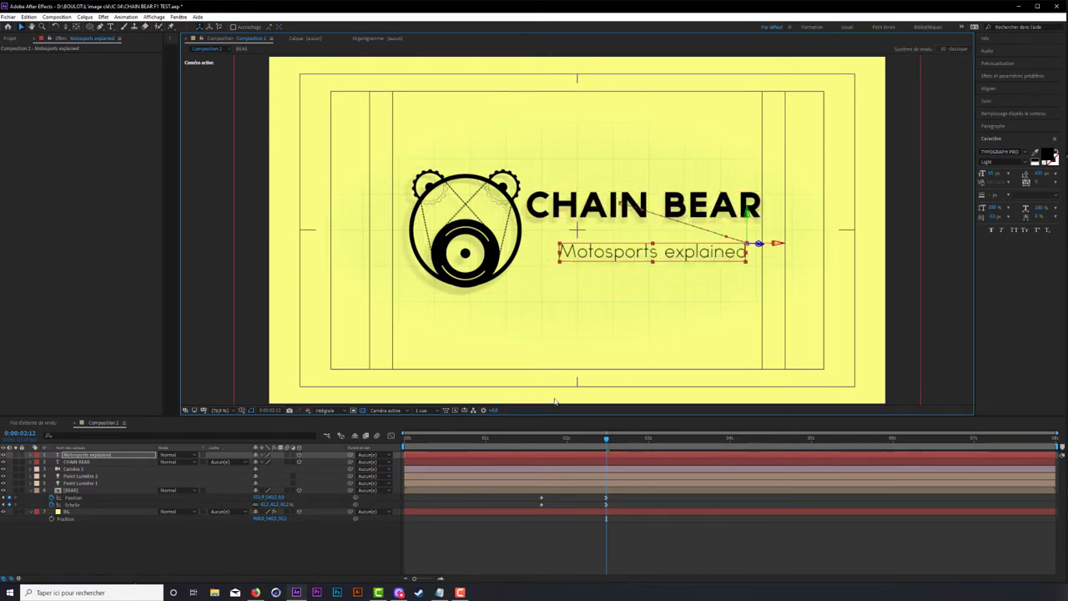
{"action": "key", "text": "u"}
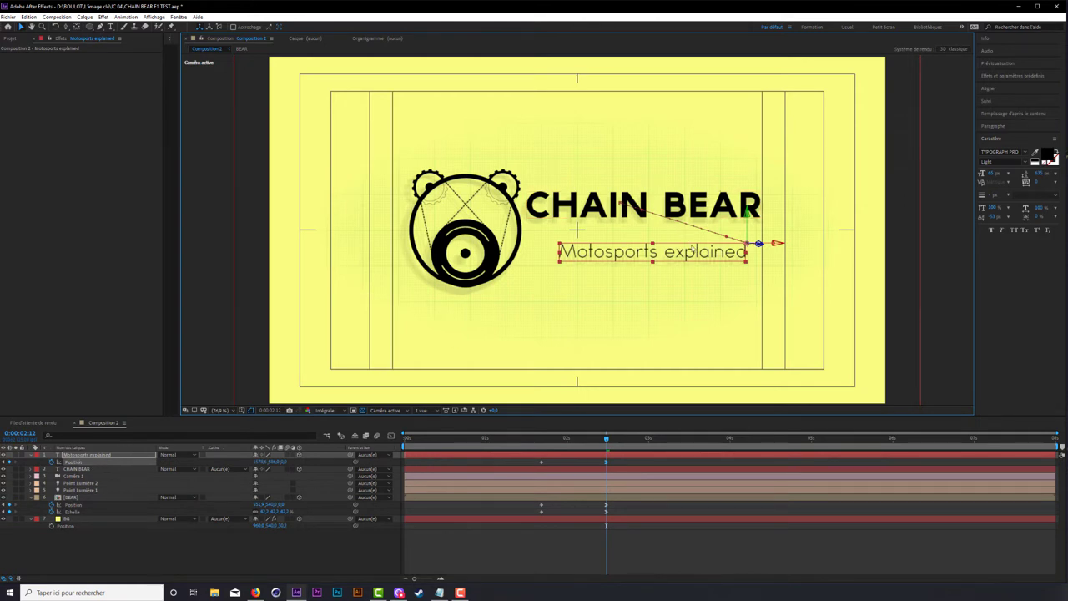
{"action": "key", "text": "ctrl+z"}
Step: Select both Position keyframes of the Motosports explained layer and move the text directly beneath CHAIN BEAR, aligned with the title's start
{"action": "left_click", "coordinate": [618, 464]}
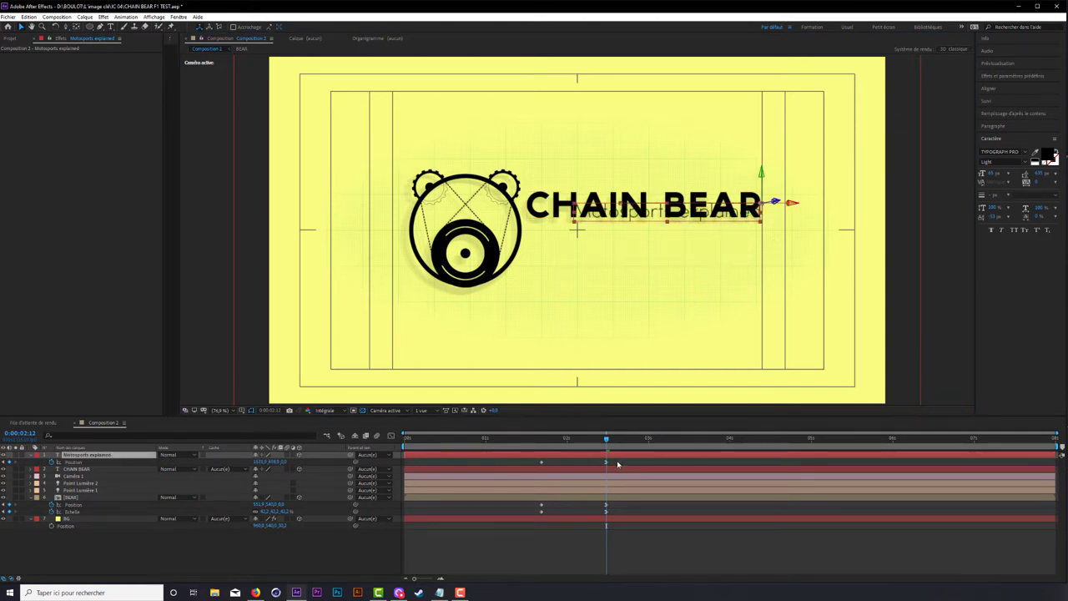
{"action": "left_click_drag", "start_coordinate": [617, 464], "coordinate": [532, 468]}
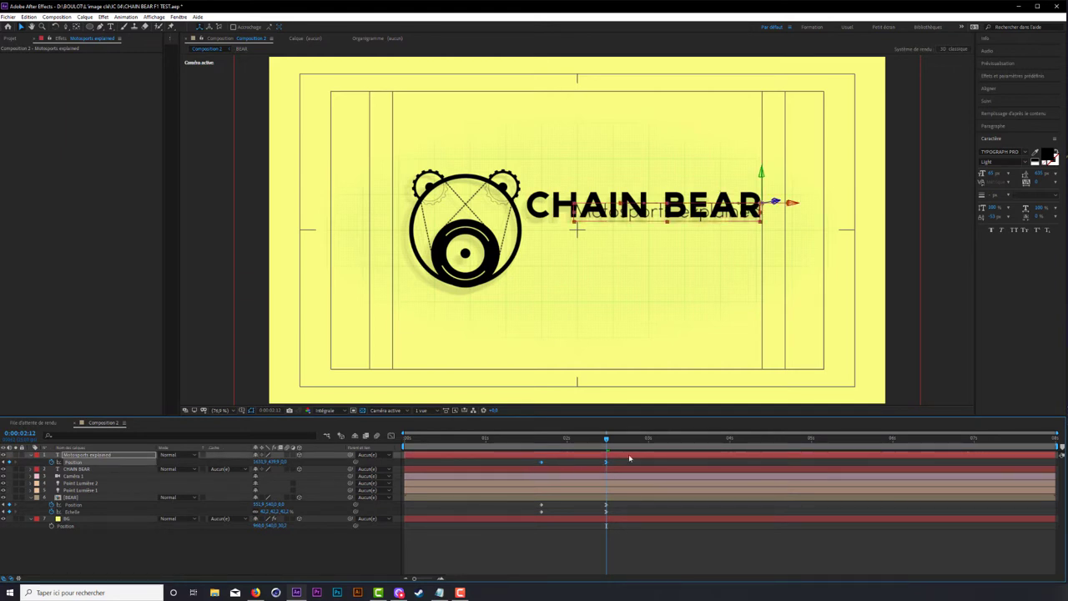
{"action": "left_click_drag", "start_coordinate": [607, 439], "coordinate": [608, 442]}
{"action": "left_click_drag", "start_coordinate": [703, 214], "coordinate": [658, 244]}
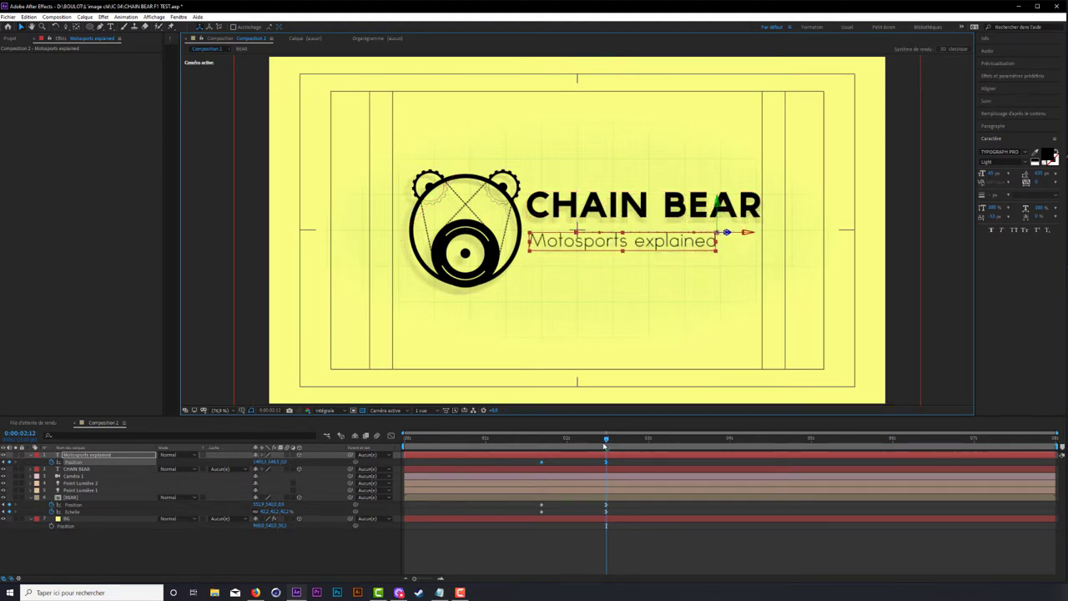
Step: Delay the Motosports explained layer by about 5 frames relative to the CHAIN BEAR title and scrub to check the offset
{"action": "left_click_drag", "start_coordinate": [604, 446], "coordinate": [571, 447]}
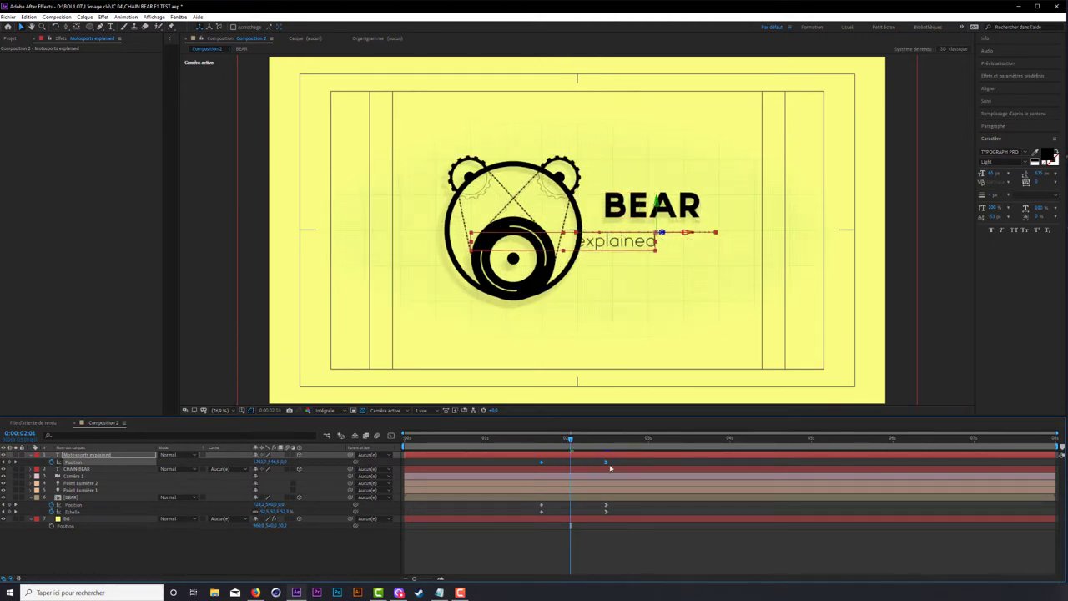
{"action": "left_click_drag", "start_coordinate": [571, 457], "coordinate": [579, 457]}
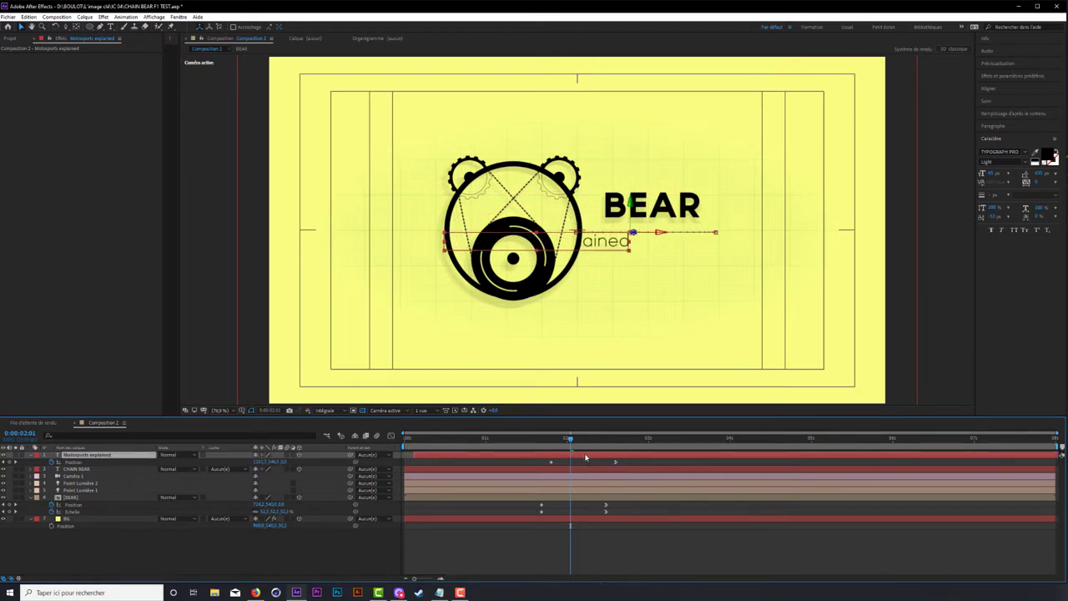
{"action": "left_click_drag", "start_coordinate": [585, 458], "coordinate": [592, 458]}
{"action": "mouse_move", "coordinate": [573, 447]}
{"action": "left_mouse_down"}
{"action": "mouse_move", "coordinate": [532, 451]}
{"action": "mouse_move", "coordinate": [586, 449]}
{"action": "left_mouse_up"}
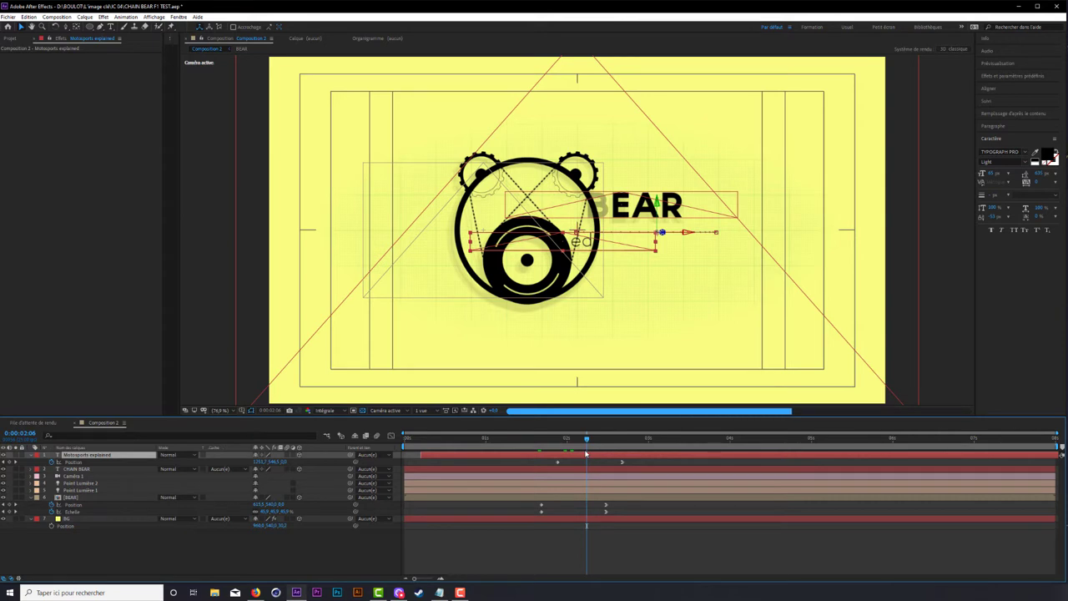
Step: Reveal the subtitle's animated properties and, at its 0:00:02:17 Position keyframe, shift the text slightly to the right
{"action": "key", "text": "u"}
{"action": "key", "text": "y"}
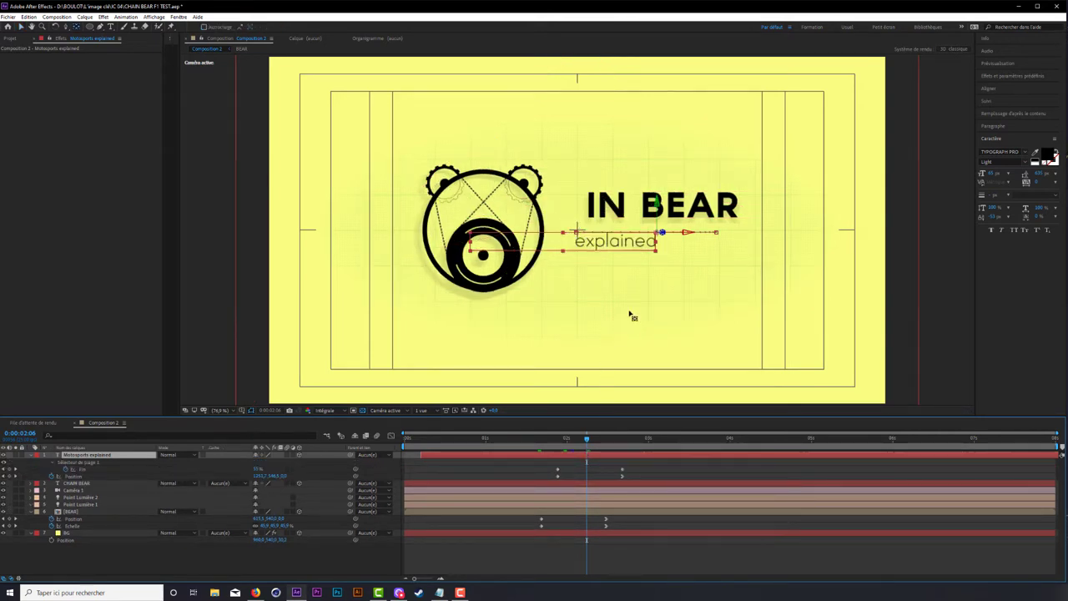
{"action": "left_click_drag", "start_coordinate": [616, 445], "coordinate": [622, 444]}
{"action": "left_click", "coordinate": [622, 477]}
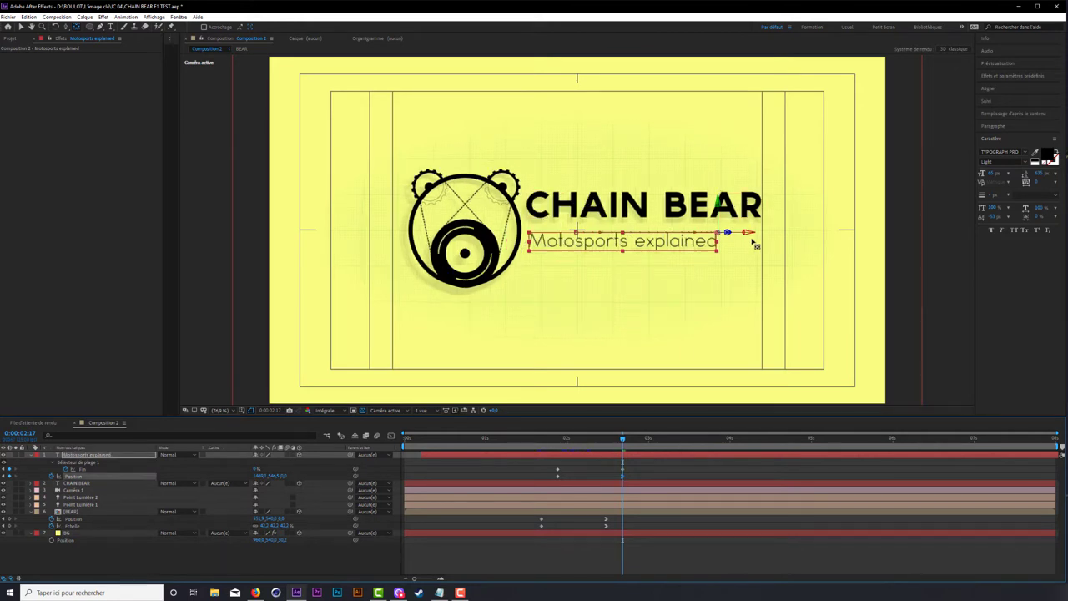
{"action": "key", "text": "v"}
{"action": "left_click_drag", "start_coordinate": [748, 235], "coordinate": [762, 236]}
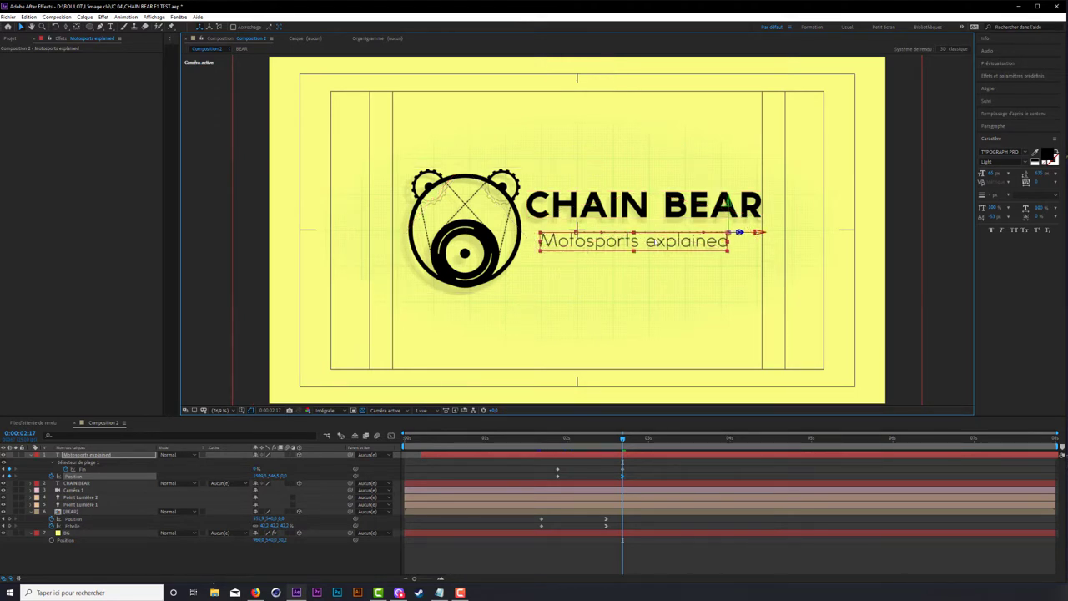
Step: Reduce the Motosports explained font size to 56 px and shift the text back left beneath the title
{"action": "double_click", "coordinate": [656, 242]}
{"action": "left_click_drag", "start_coordinate": [993, 173], "coordinate": [986, 173]}
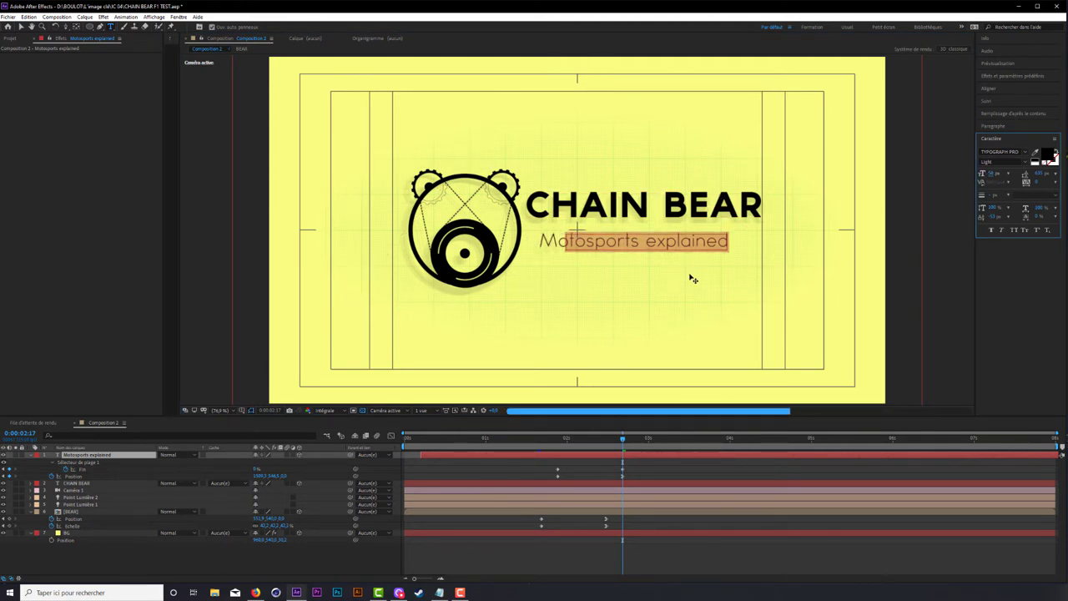
{"action": "left_click", "coordinate": [21, 25]}
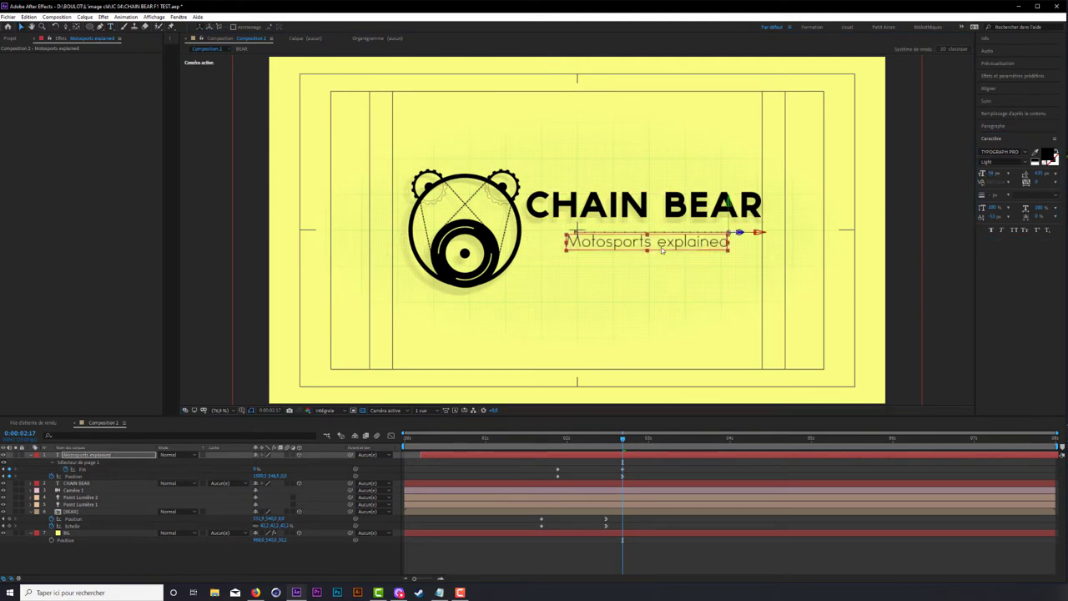
{"action": "left_click_drag", "start_coordinate": [762, 237], "coordinate": [733, 237]}
Step: Scrub through the subtitle reveal and apply Lissage à l'approche to its Fin keyframe at 0:00:02:17
{"action": "left_click", "coordinate": [569, 439]}
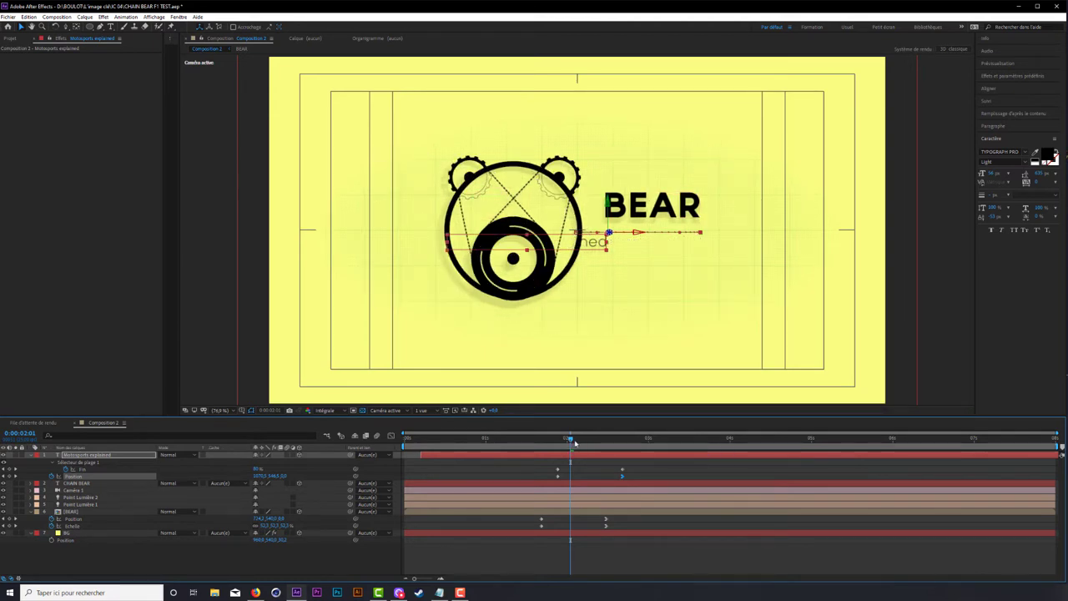
{"action": "left_click_drag", "start_coordinate": [574, 442], "coordinate": [622, 444]}
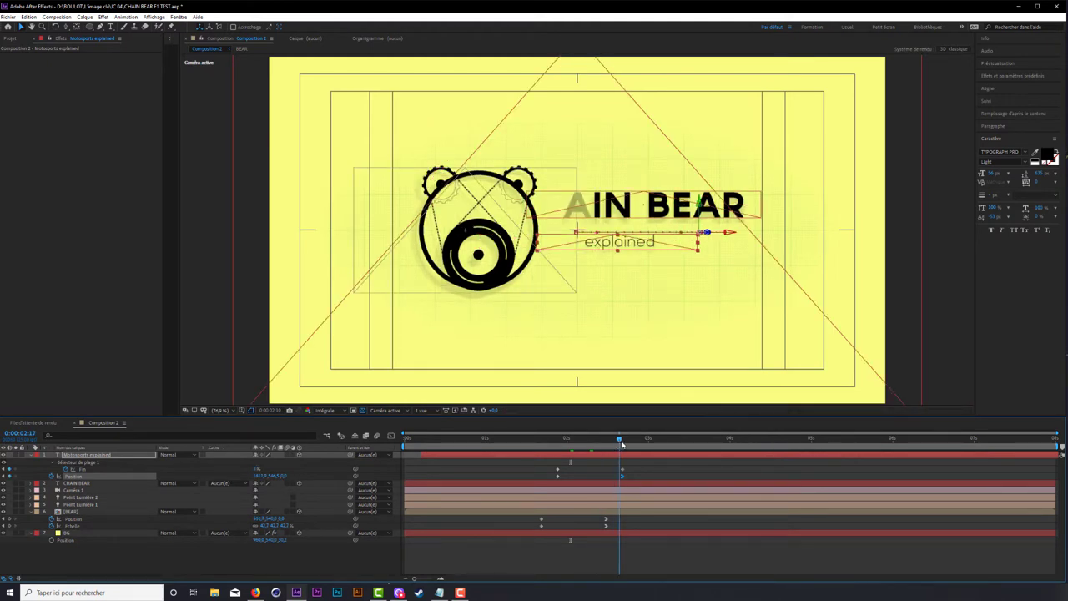
{"action": "left_click", "coordinate": [622, 470]}
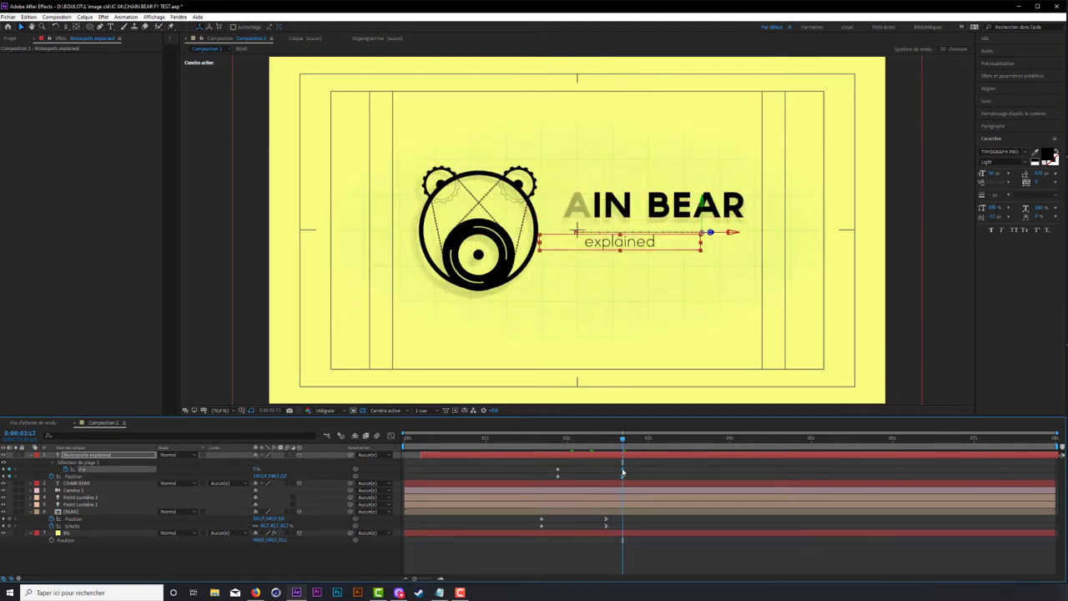
{"action": "right_click", "coordinate": [621, 472]}
{"action": "mouse_move", "coordinate": [675, 573]}
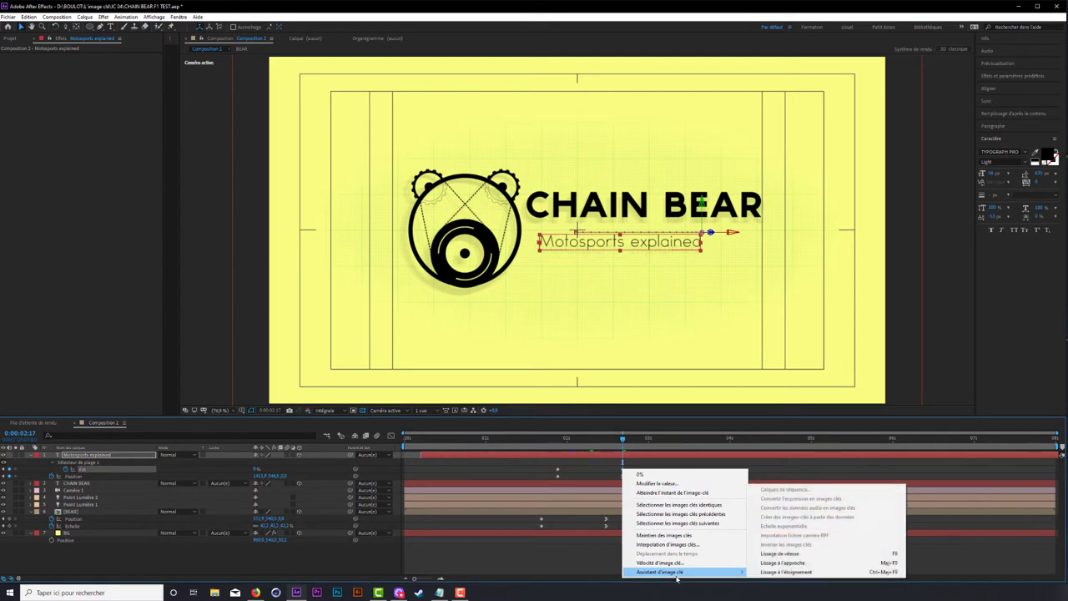
{"action": "left_click", "coordinate": [795, 565]}
{"action": "left_click", "coordinate": [299, 554]}
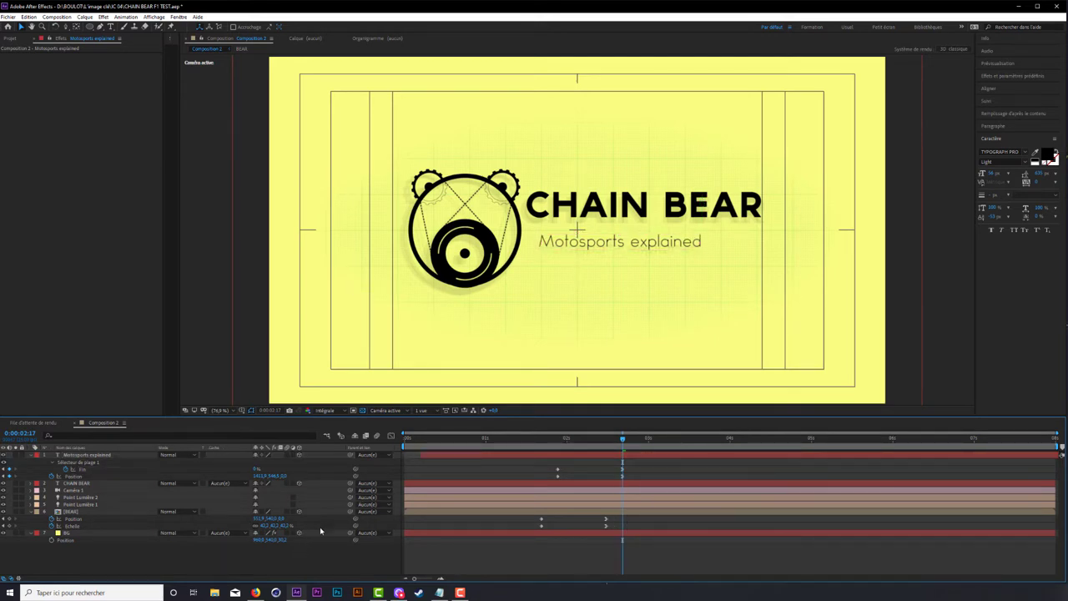
Step: Hide the title/action safe margins in the composition view
{"action": "left_click", "coordinate": [251, 410]}
{"action": "left_click", "coordinate": [267, 421]}
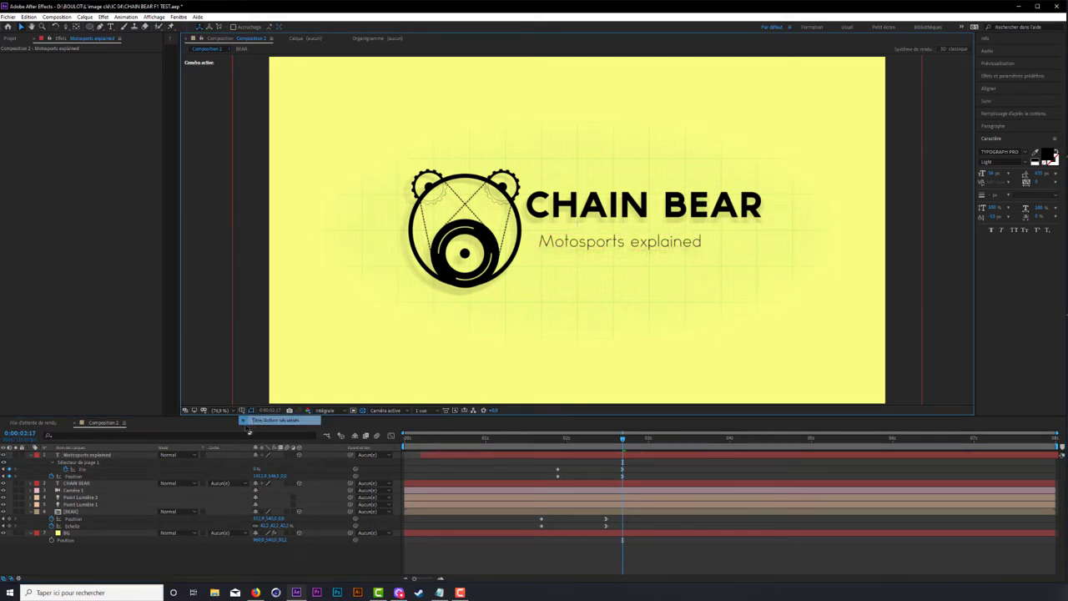
Step: Duplicate the BG background layer
{"action": "key", "text": "comma"}
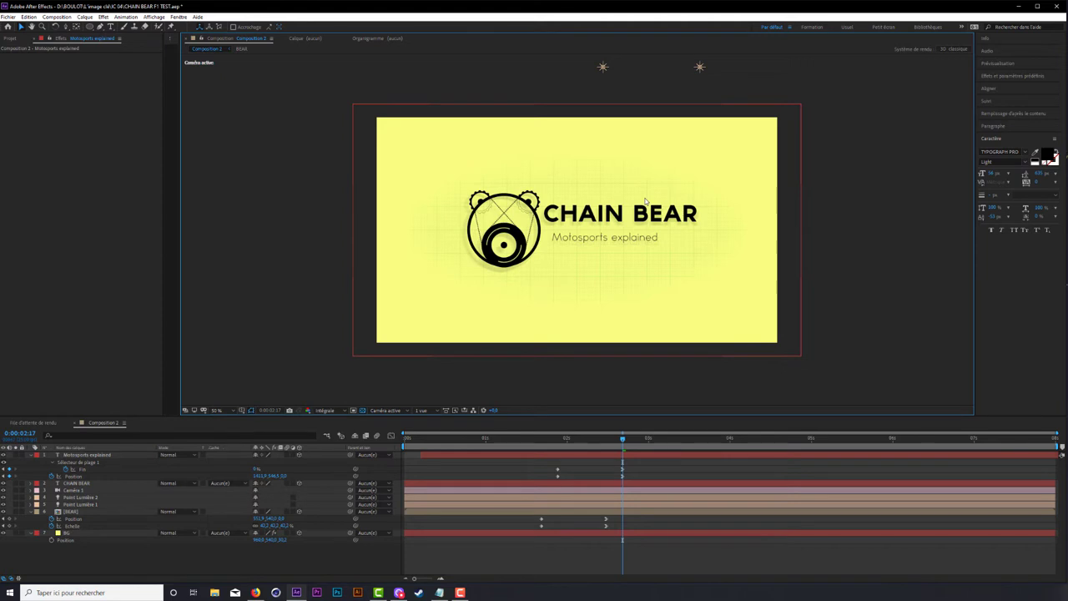
{"action": "left_click", "coordinate": [73, 532]}
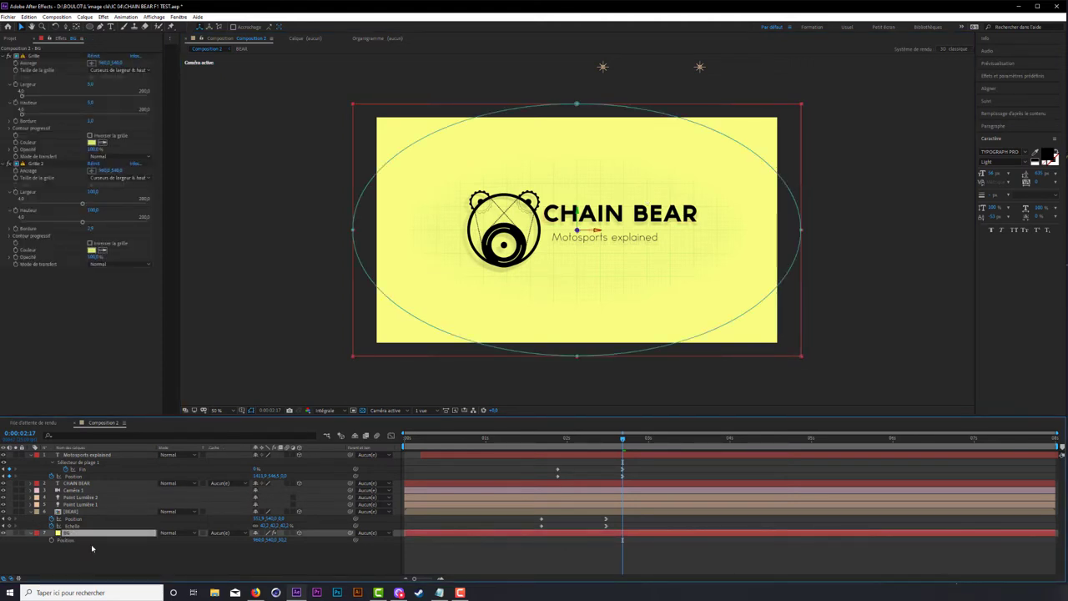
{"action": "key", "text": "ctrl+d"}
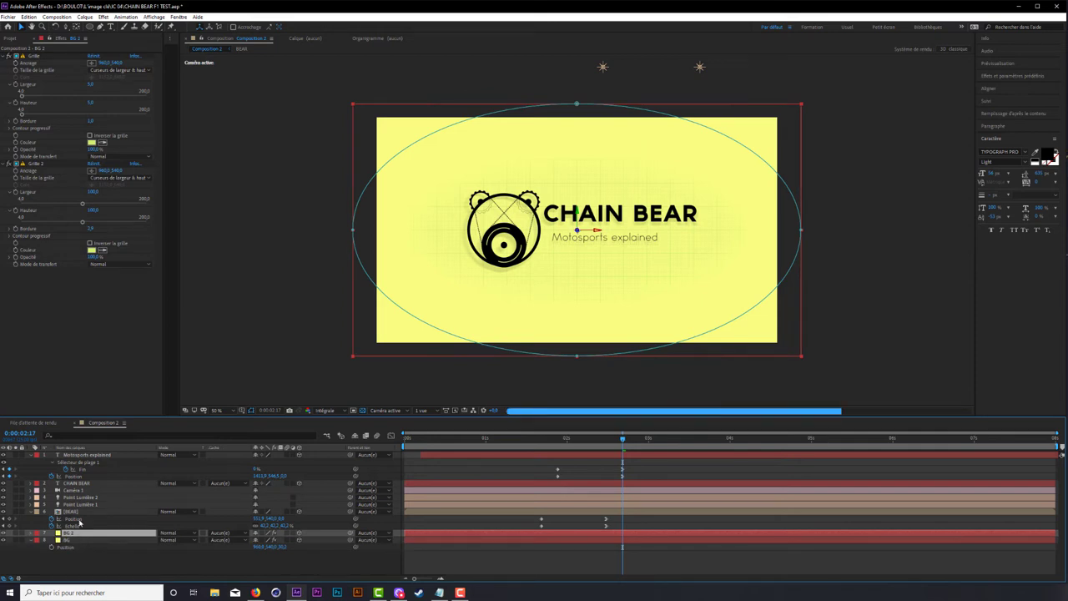
Step: Delete the Grille and Grille 2 effects from the duplicated BG 2 layer
{"action": "left_click", "coordinate": [35, 57]}
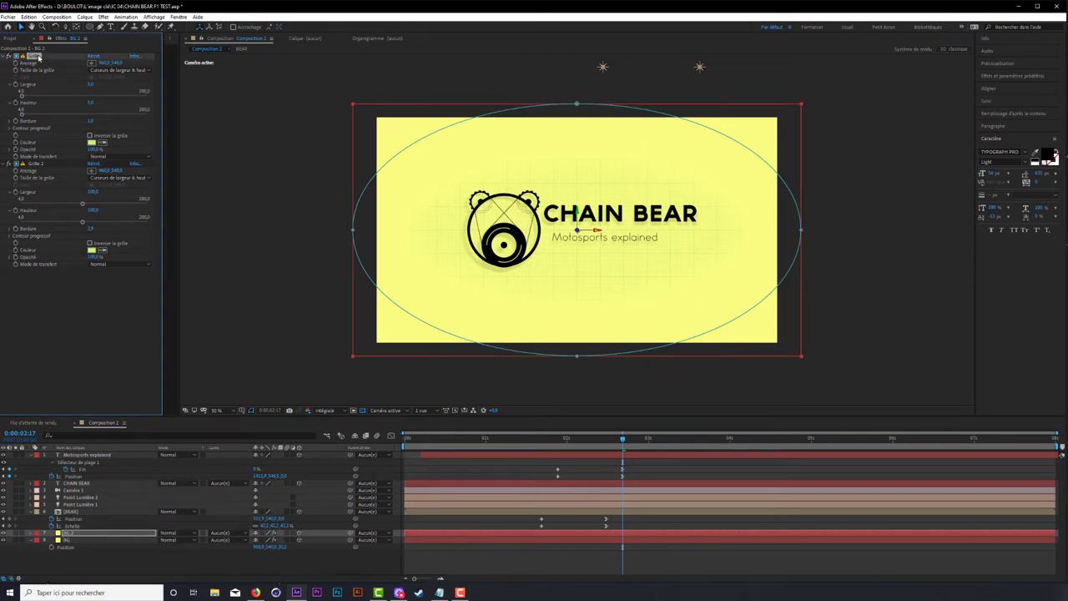
{"action": "key", "text": "Delete"}
{"action": "left_click", "coordinate": [34, 57]}
{"action": "key", "text": "Delete"}
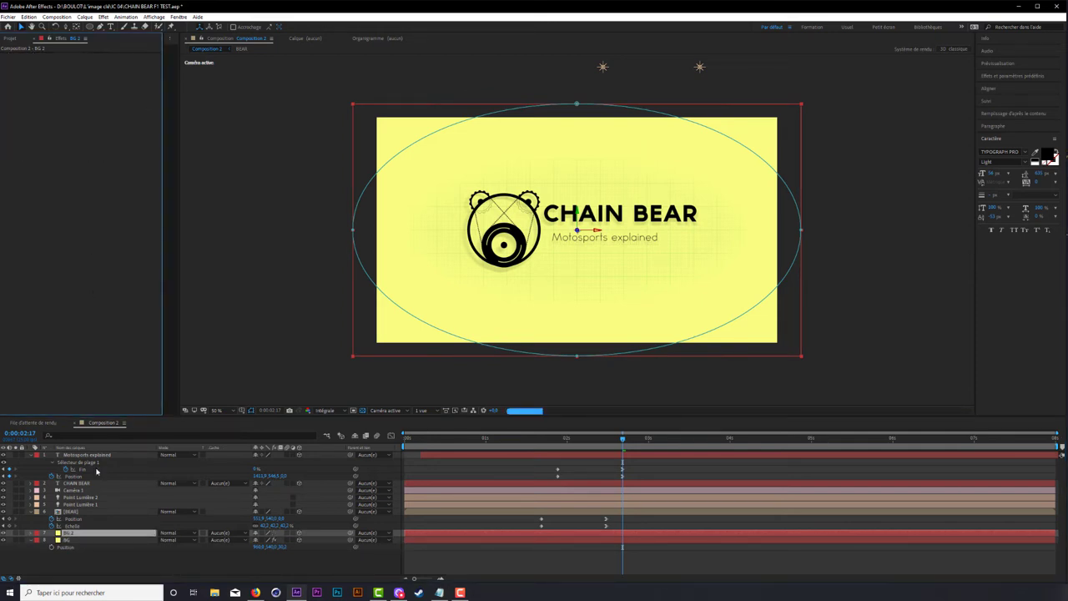
Step: Delete the elliptical mask from the BG 2 layer and collapse the BEAR layer's properties
{"action": "left_click", "coordinate": [31, 533]}
{"action": "left_click", "coordinate": [54, 542]}
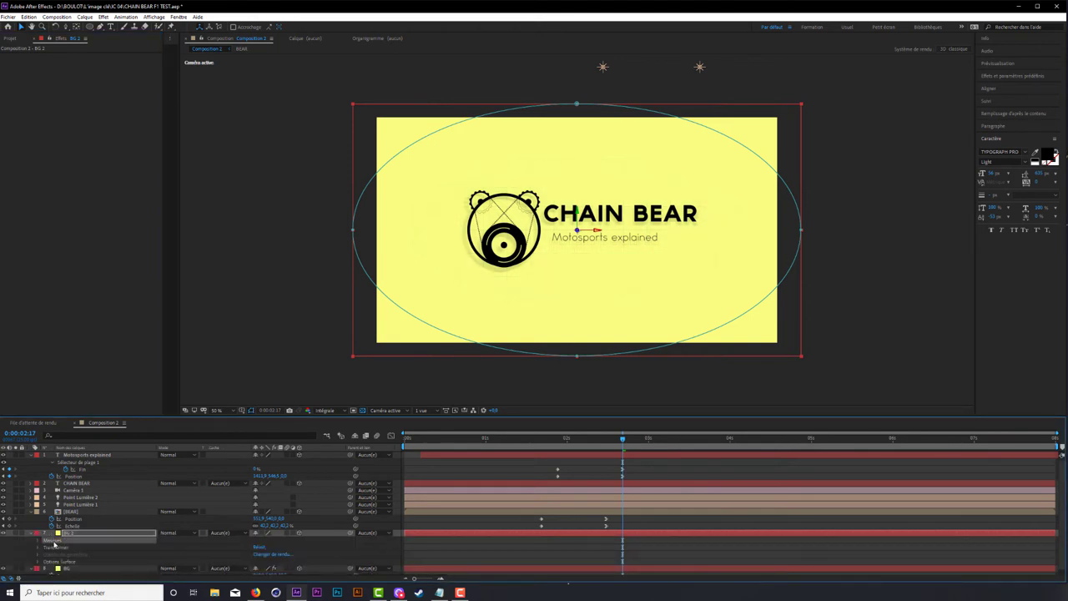
{"action": "left_click", "coordinate": [53, 540]}
{"action": "key", "text": "Delete"}
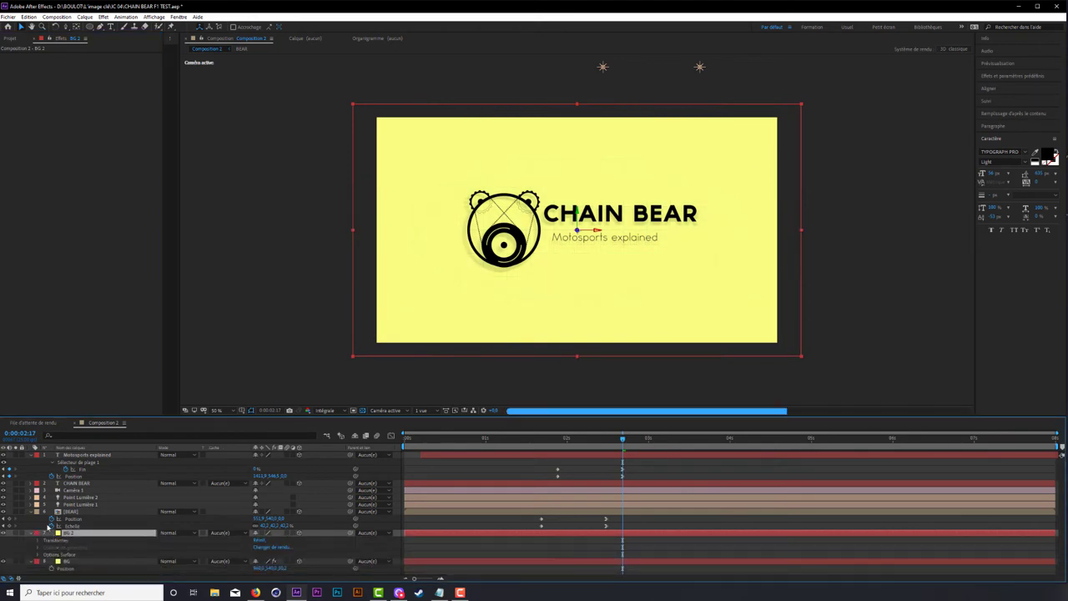
{"action": "left_click", "coordinate": [32, 512]}
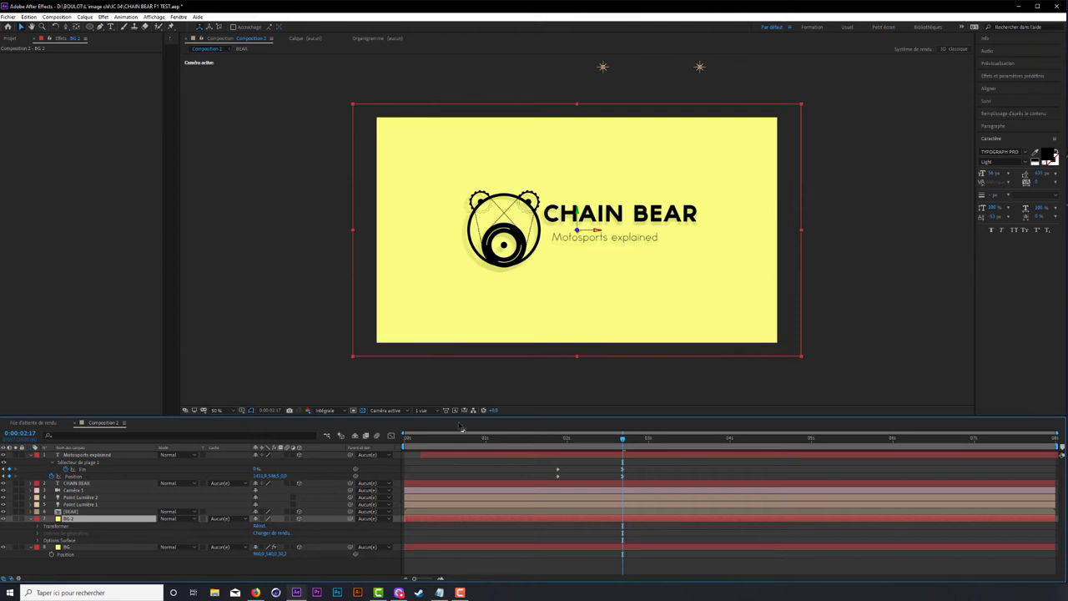
Step: Lower the opacity of the BG 2 layer so the grid shows through, and rename the layer PURPLE LINE
{"action": "key", "text": "t"}
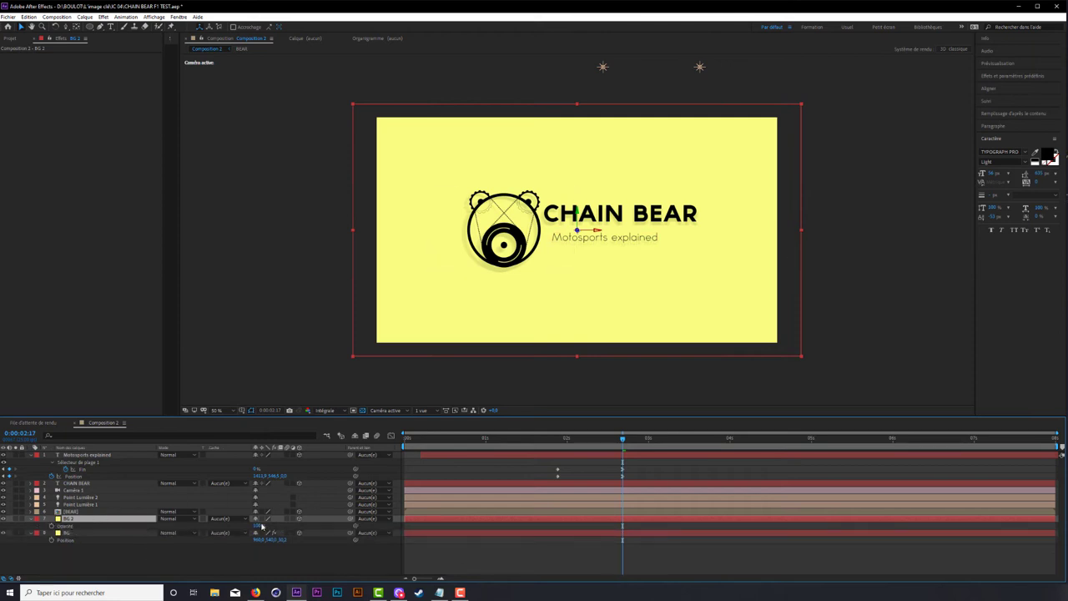
{"action": "left_click_drag", "start_coordinate": [258, 526], "coordinate": [239, 529]}
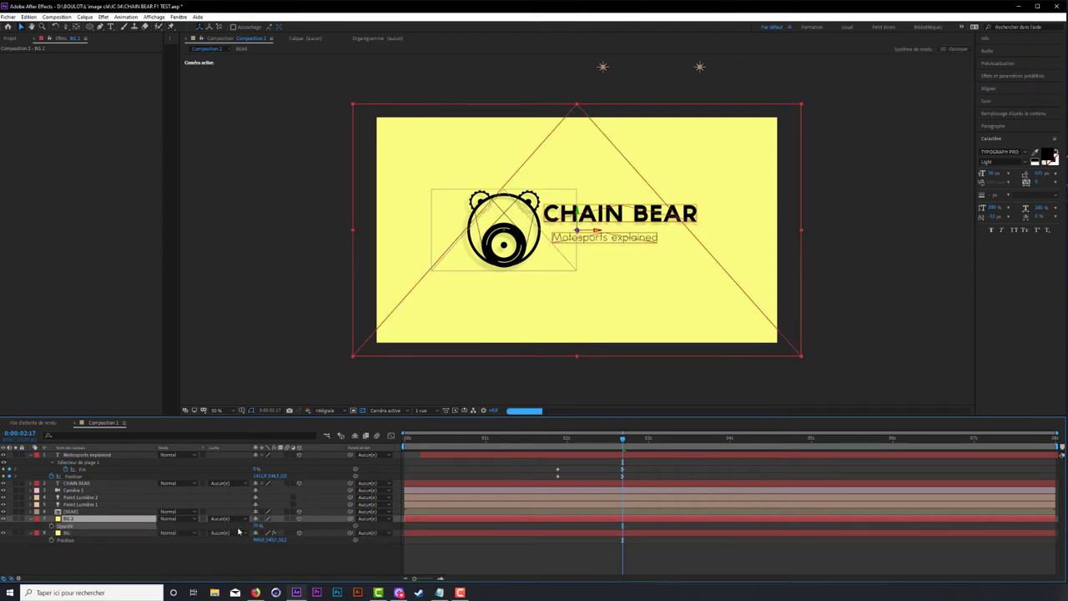
{"action": "left_click", "coordinate": [79, 519]}
{"action": "key", "text": "Return"}
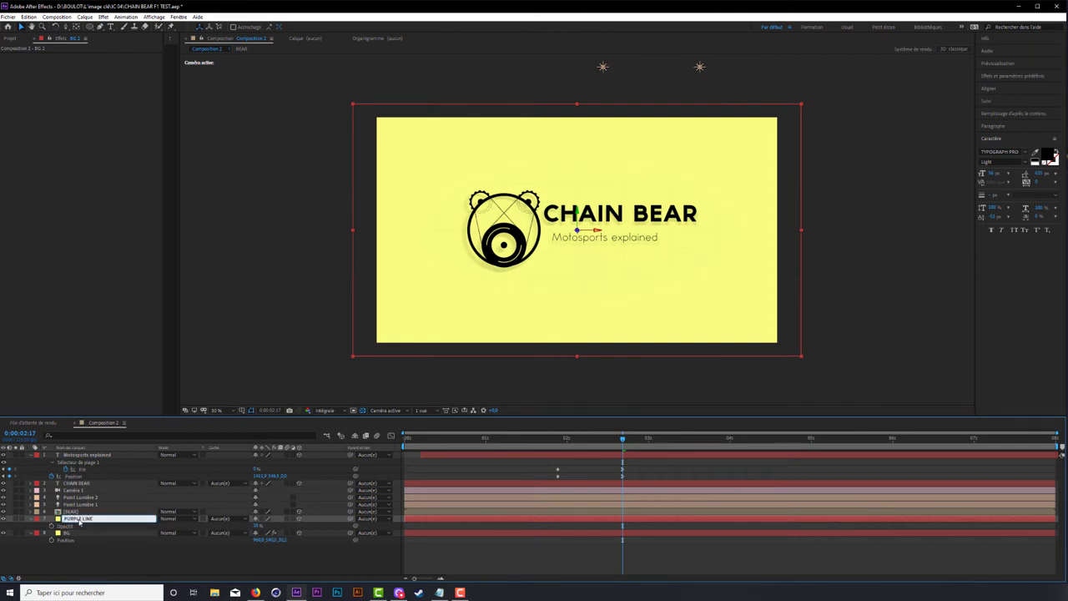
{"action": "left_click", "coordinate": [102, 562]}
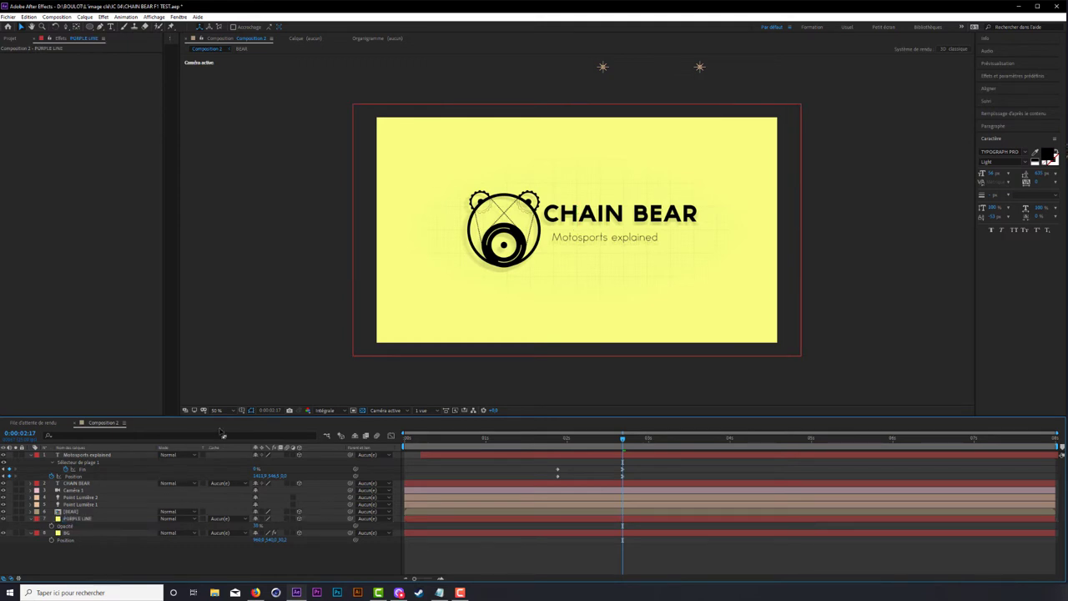
Step: With the Pen tool, start a mask path on PURPLE LINE with a straight horizontal segment beneath the Motosports explained subtitle
{"action": "left_click", "coordinate": [100, 520]}
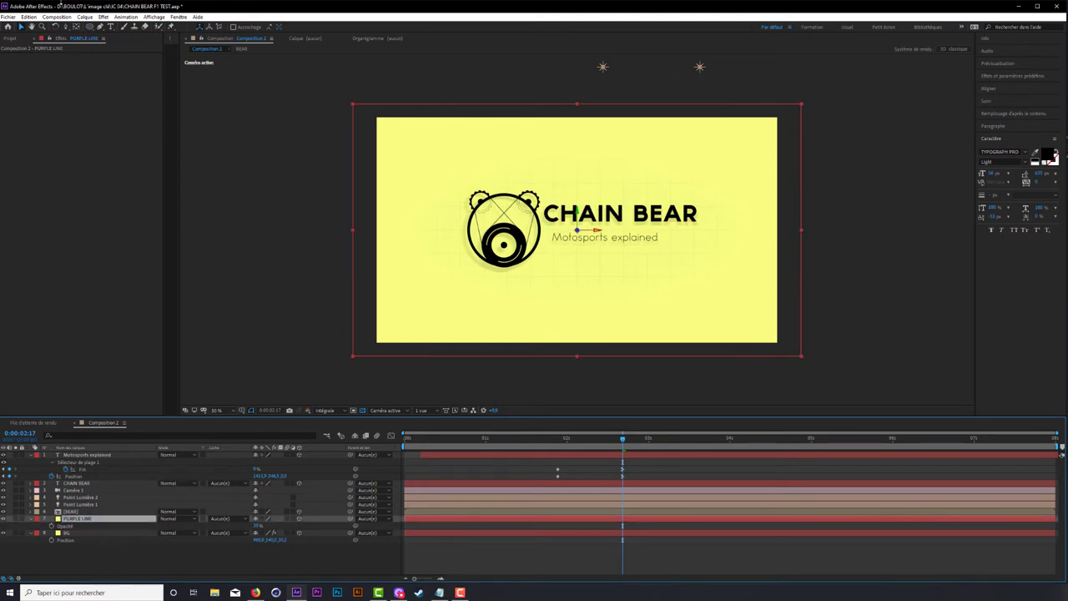
{"action": "left_click", "coordinate": [98, 26]}
{"action": "key", "text": "period"}
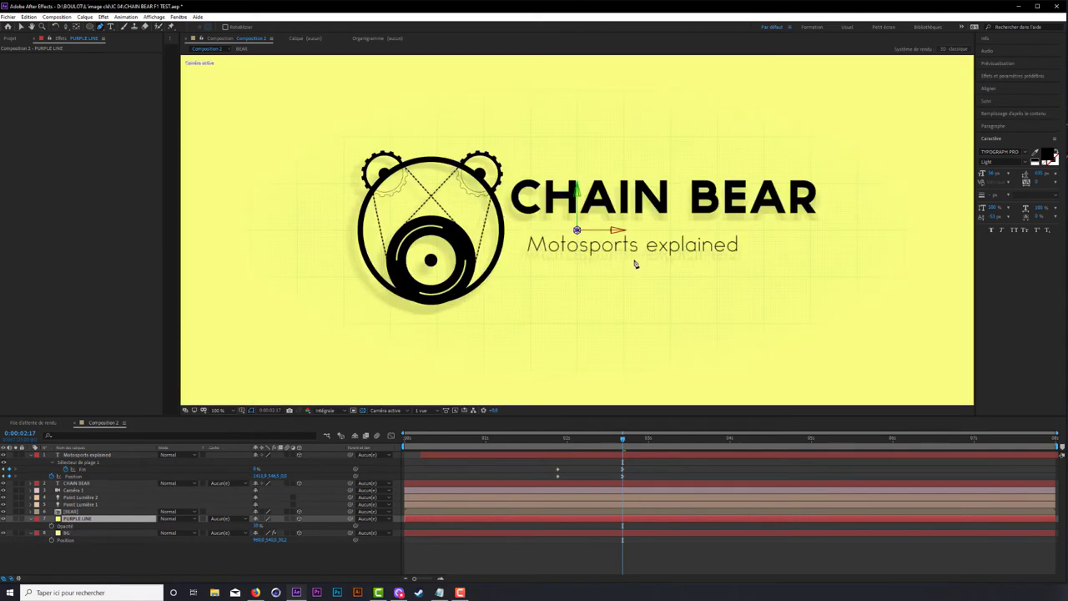
{"action": "left_click", "coordinate": [95, 520]}
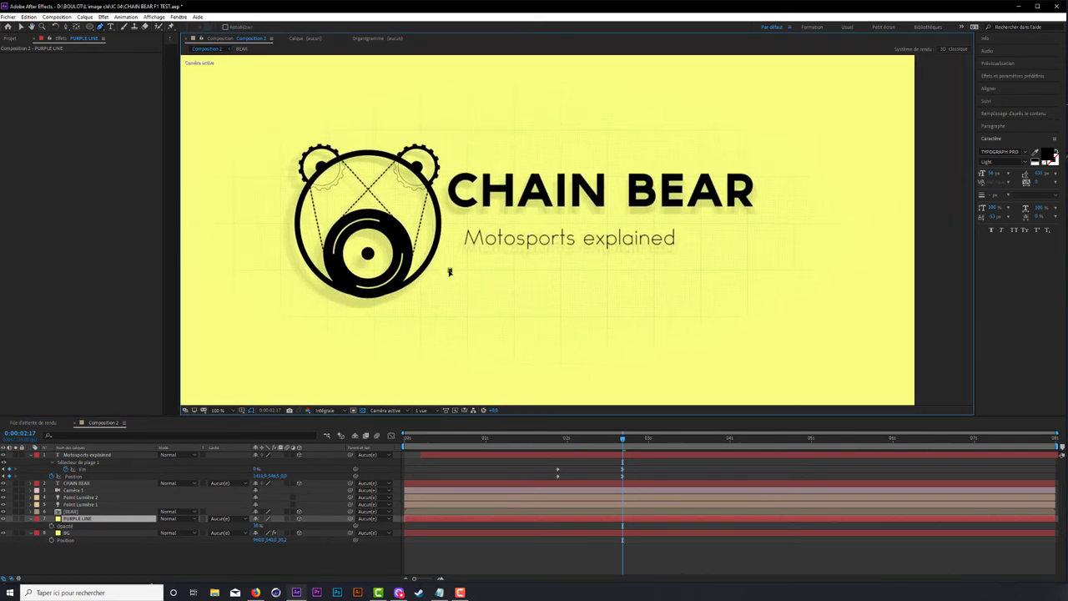
{"action": "left_click", "coordinate": [448, 270]}
{"action": "left_click", "coordinate": [662, 270]}
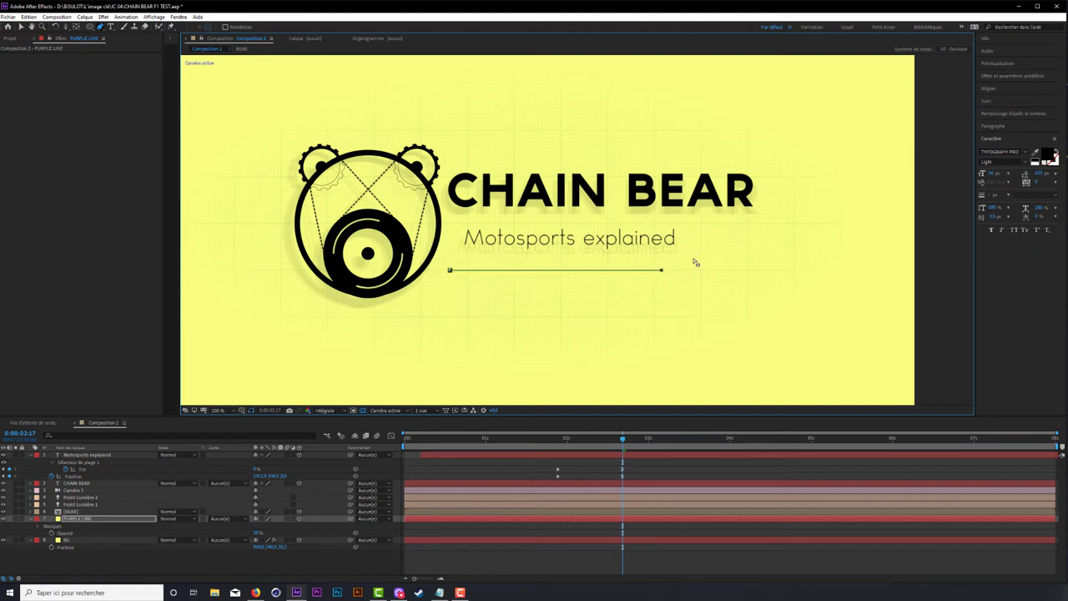
Step: Extend the PURPLE LINE path into a curve that rises past the subtitle and dips down, and smooth its points
{"action": "left_click_drag", "start_coordinate": [690, 263], "coordinate": [766, 277]}
{"action": "left_click_drag", "start_coordinate": [774, 316], "coordinate": [791, 331]}
{"action": "left_click_drag", "start_coordinate": [762, 278], "coordinate": [756, 280]}
{"action": "left_click", "coordinate": [694, 260]}
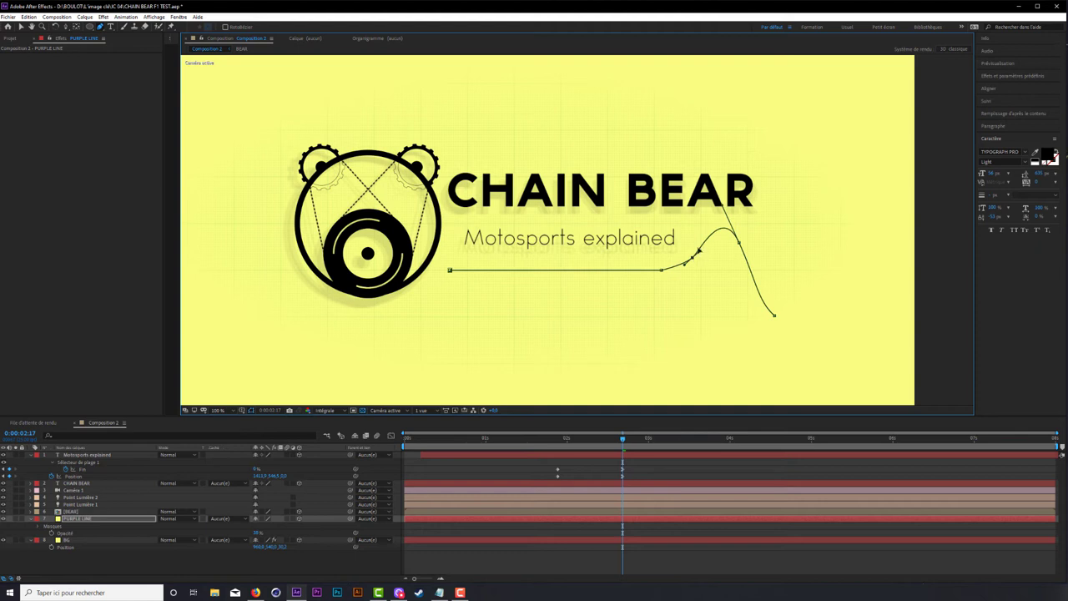
{"action": "left_click_drag", "start_coordinate": [699, 250], "coordinate": [678, 272]}
{"action": "left_click_drag", "start_coordinate": [738, 244], "coordinate": [733, 249]}
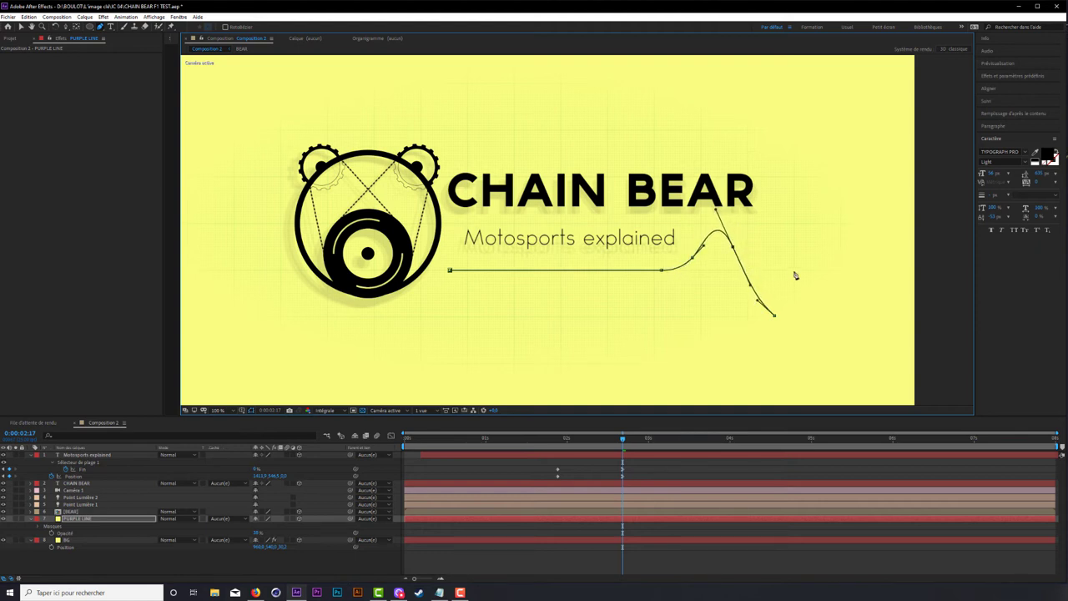
Step: Search the effects for "trait" and apply the Trait effect to the PURPLE LINE layer
{"action": "left_click", "coordinate": [1013, 75]}
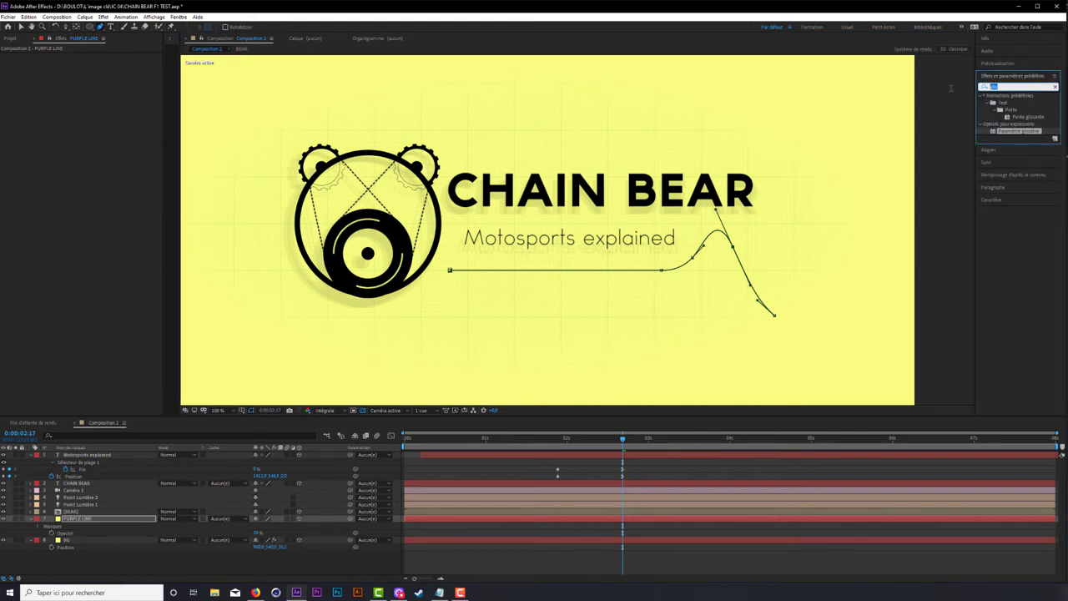
{"action": "type", "text": "trait"}
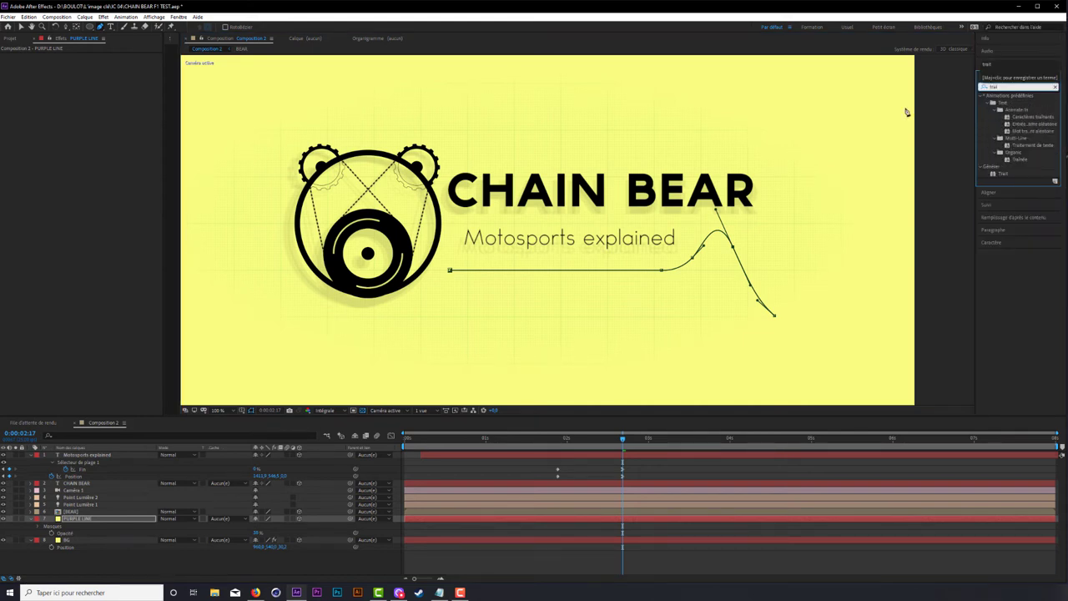
{"action": "left_click_drag", "start_coordinate": [1005, 176], "coordinate": [61, 143]}
Step: Locate the Trait effect in the Générer effects category
{"action": "left_click", "coordinate": [103, 17]}
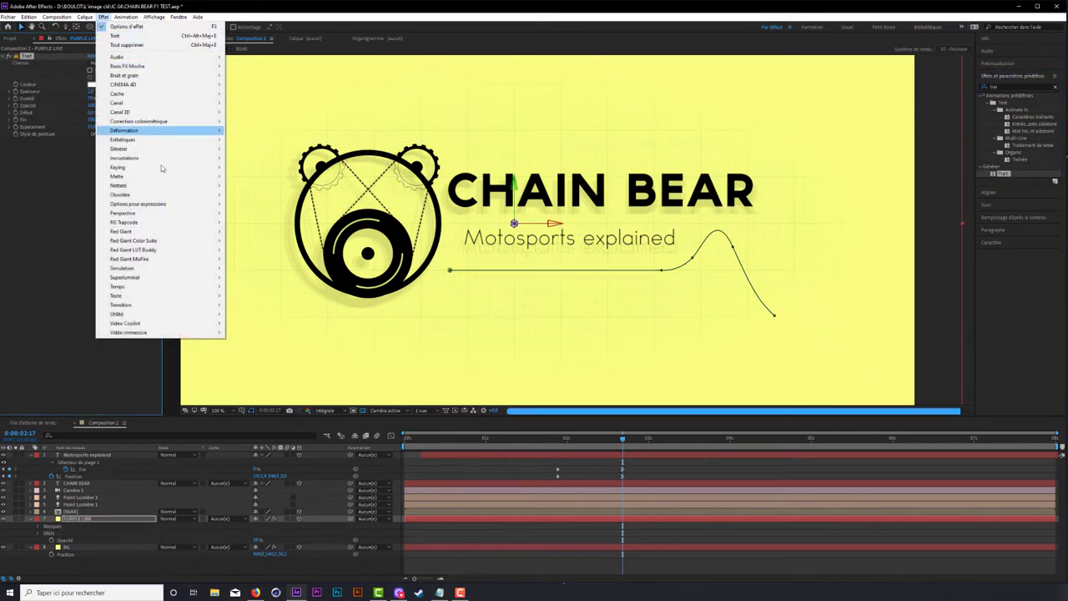
{"action": "key", "text": "Escape"}
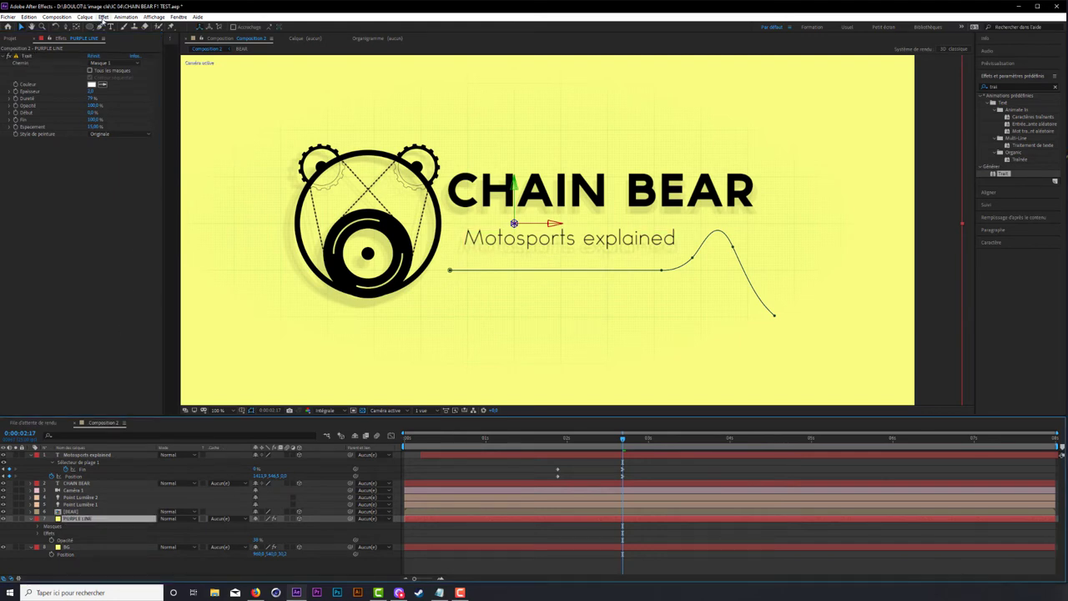
{"action": "left_click", "coordinate": [104, 16]}
{"action": "mouse_move", "coordinate": [161, 150]}
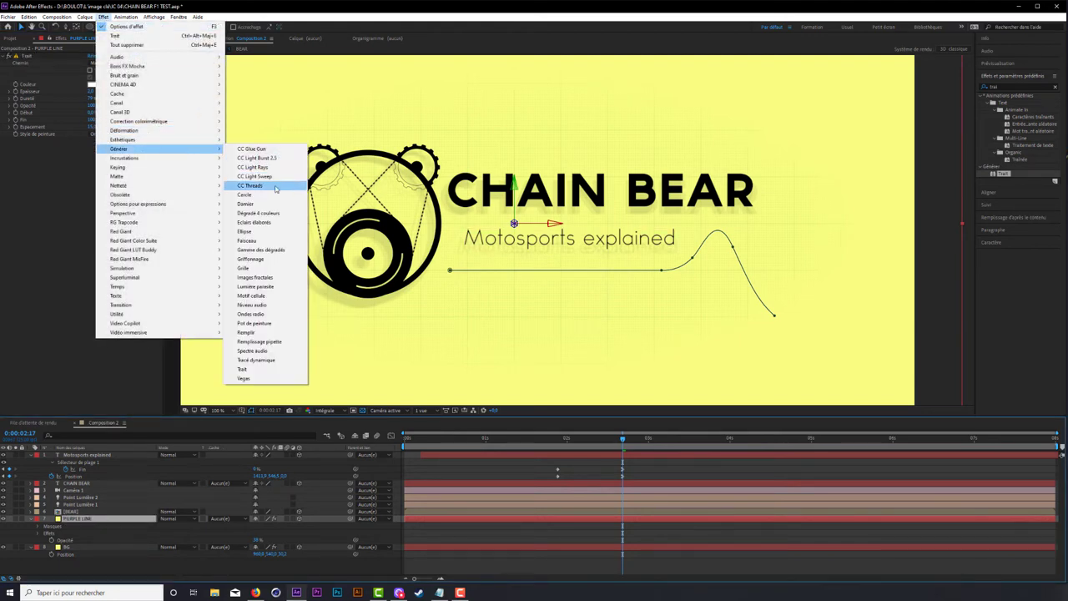
{"action": "left_click", "coordinate": [256, 369]}
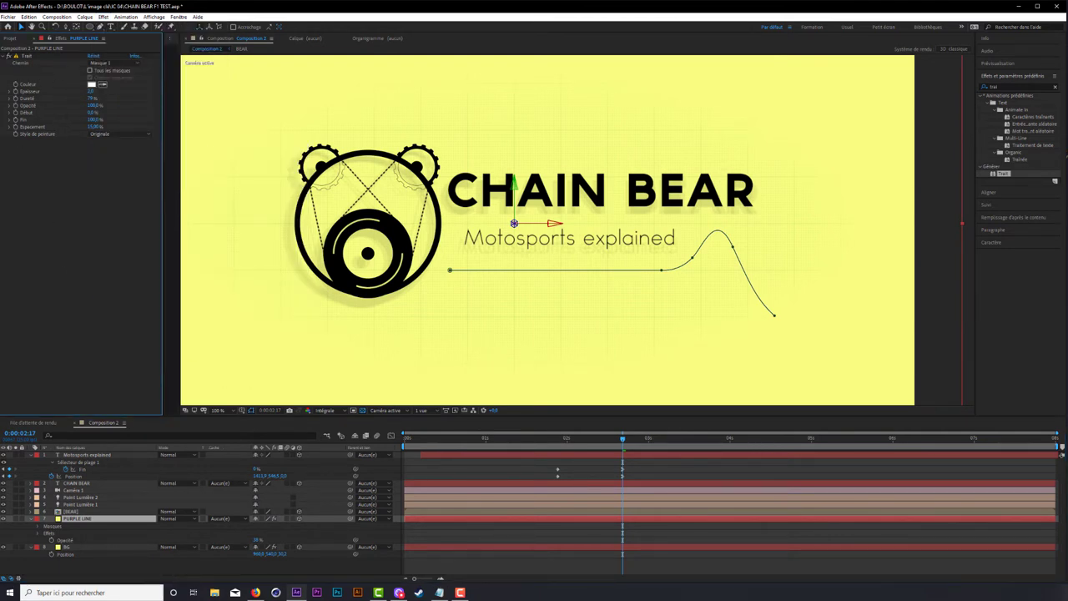
Step: Set the Trait stroke colour to magenta and its Dureté to 100%, hiding the mask path outlines in the view
{"action": "key", "text": "alt+Tab"}
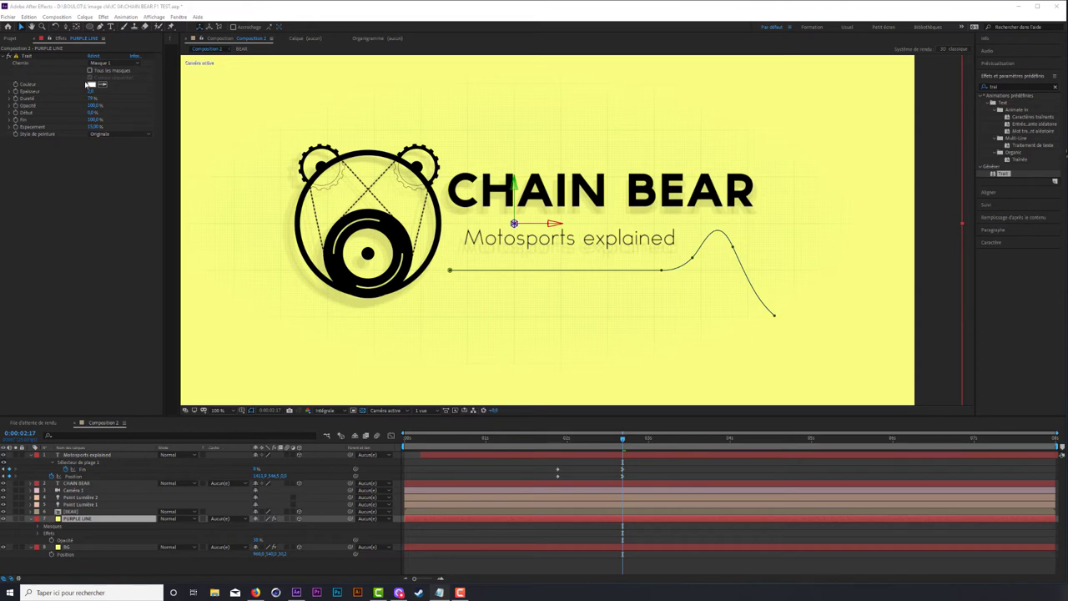
{"action": "left_click", "coordinate": [90, 85]}
{"action": "left_click", "coordinate": [293, 243]}
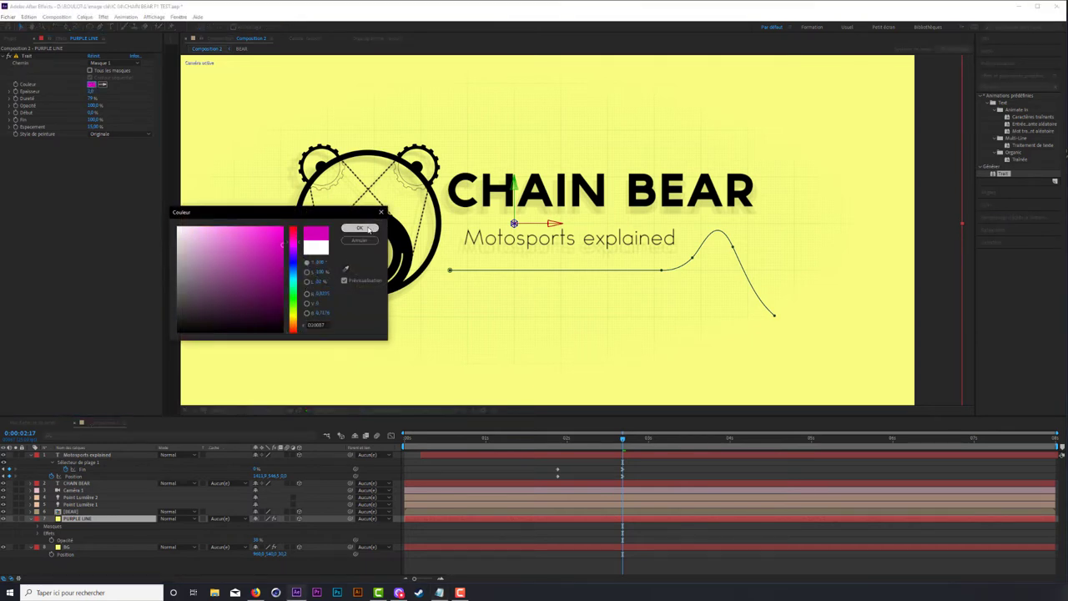
{"action": "left_click", "coordinate": [367, 229]}
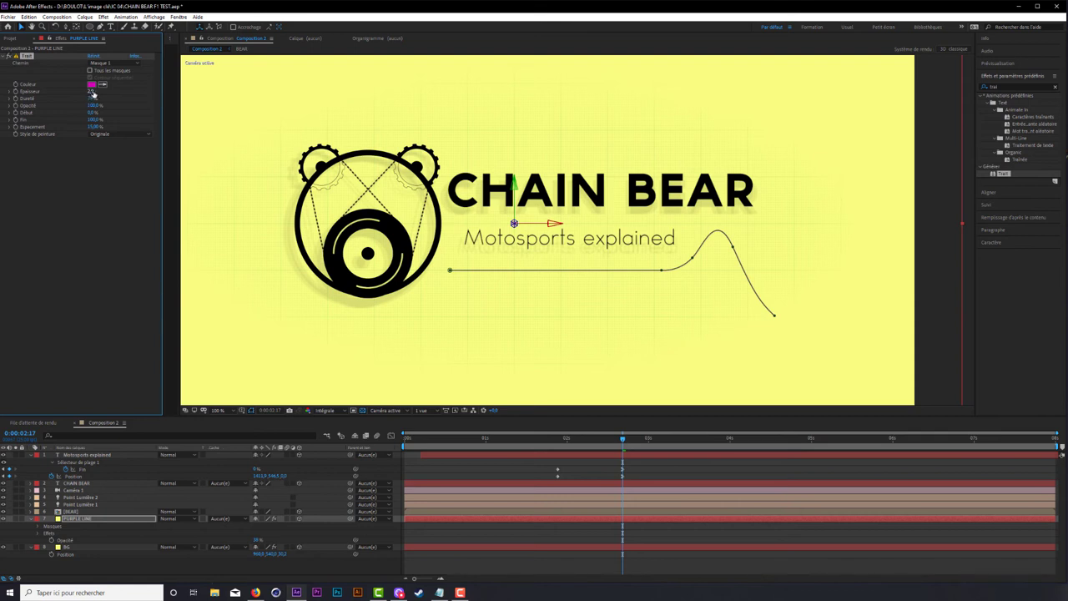
{"action": "left_click", "coordinate": [251, 410]}
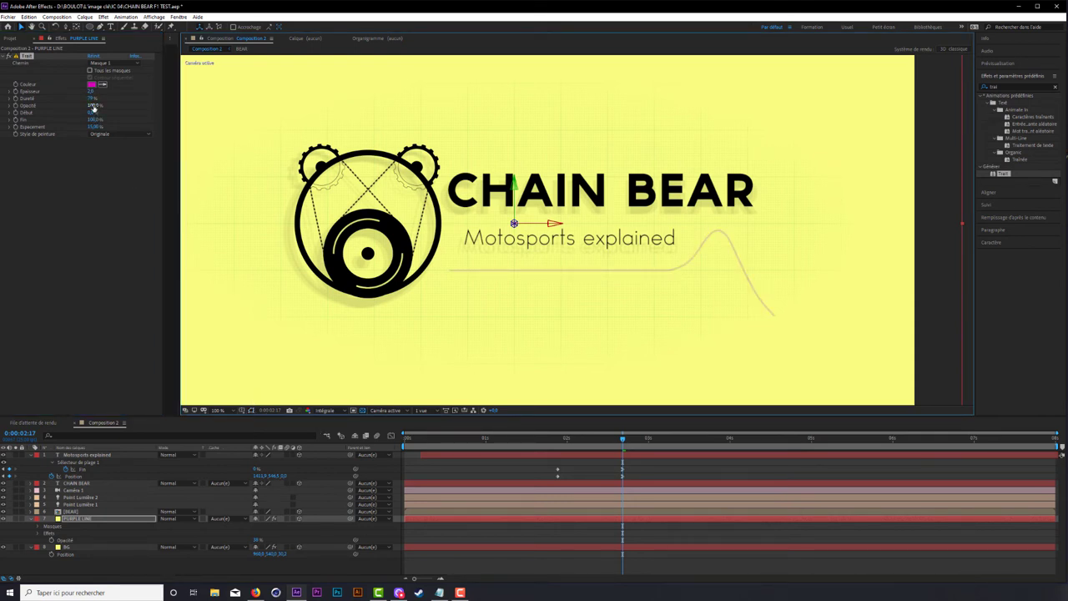
{"action": "left_click_drag", "start_coordinate": [92, 101], "coordinate": [185, 104]}
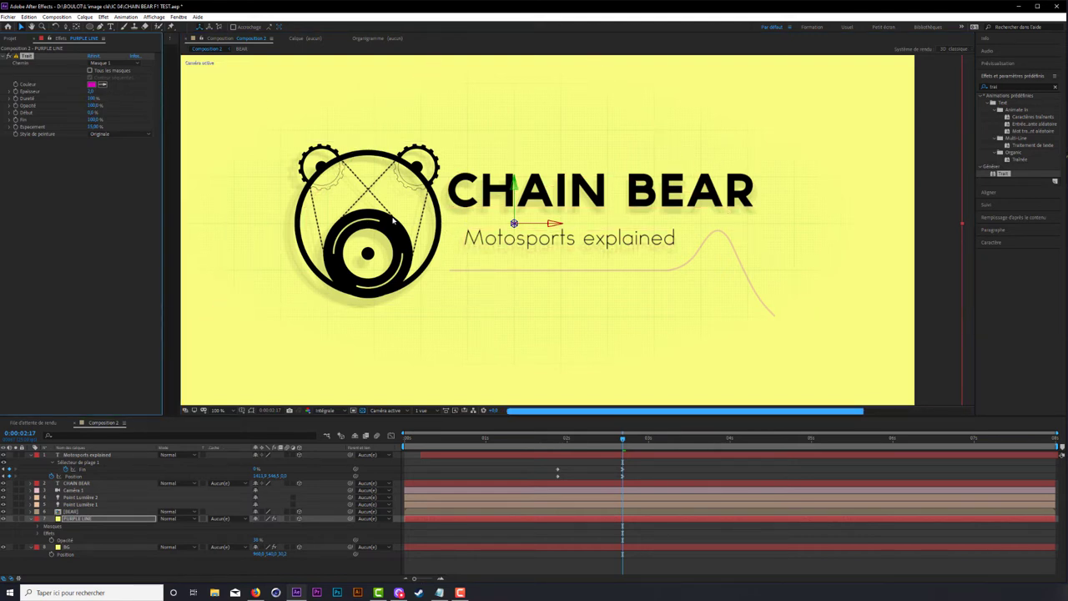
Step: Raise the PURPLE LINE layer's opacity to 100% and set the Trait effect's Style de peinture to Transparent
{"action": "left_click", "coordinate": [105, 518]}
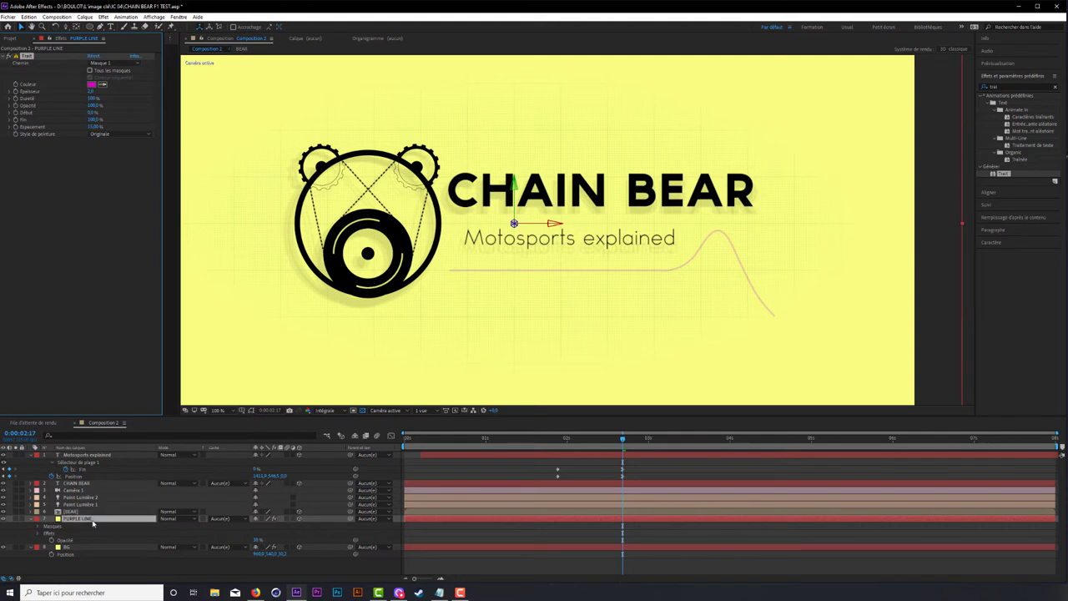
{"action": "key", "text": "u"}
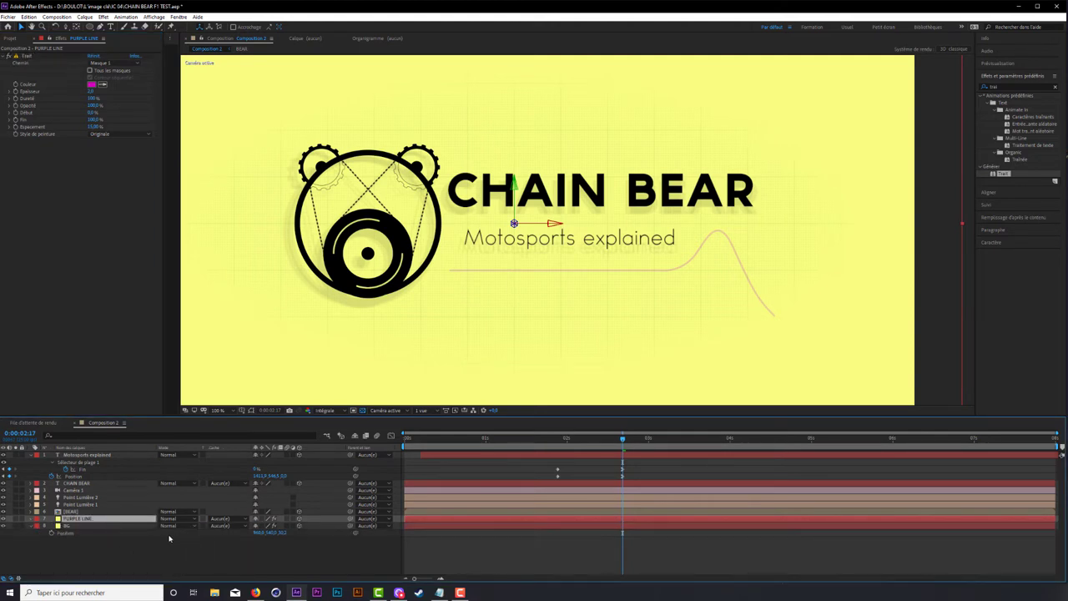
{"action": "key", "text": "t"}
{"action": "left_click_drag", "start_coordinate": [257, 526], "coordinate": [312, 525]}
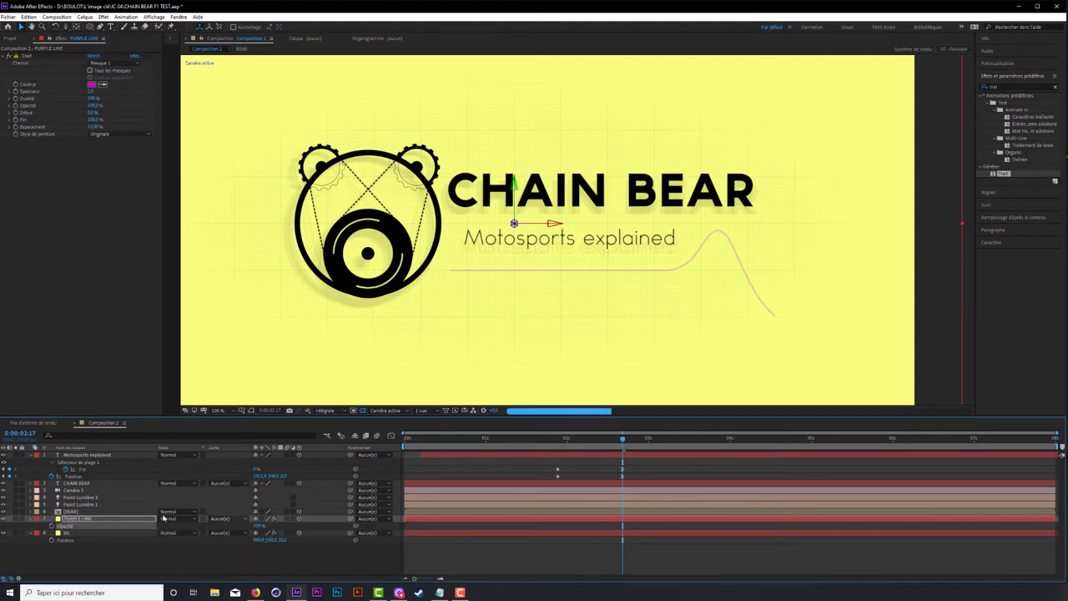
{"action": "left_click", "coordinate": [28, 521]}
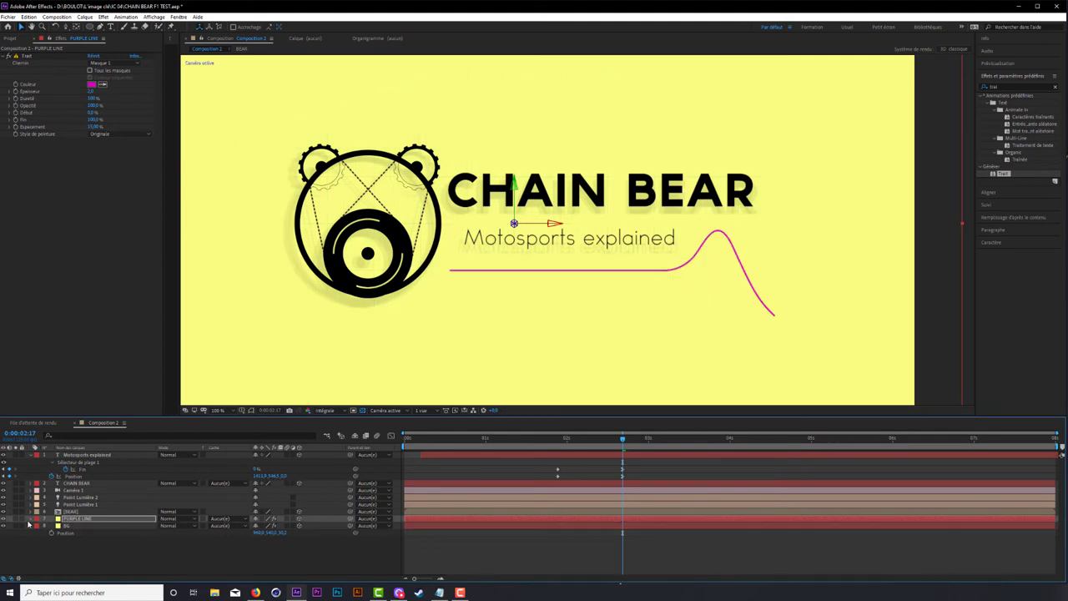
{"action": "left_click", "coordinate": [116, 135]}
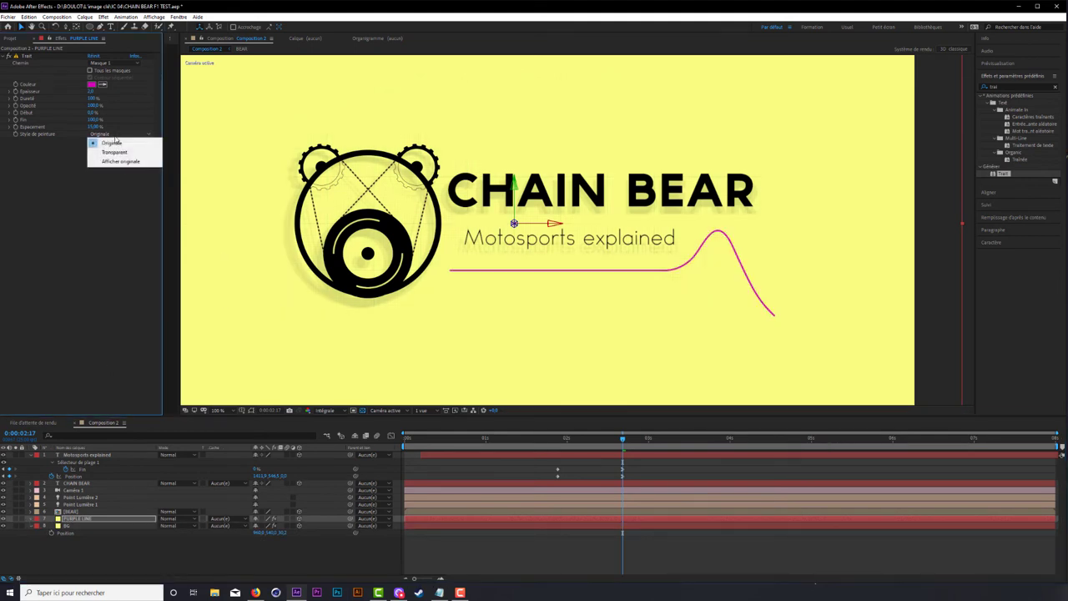
{"action": "left_click", "coordinate": [125, 152]}
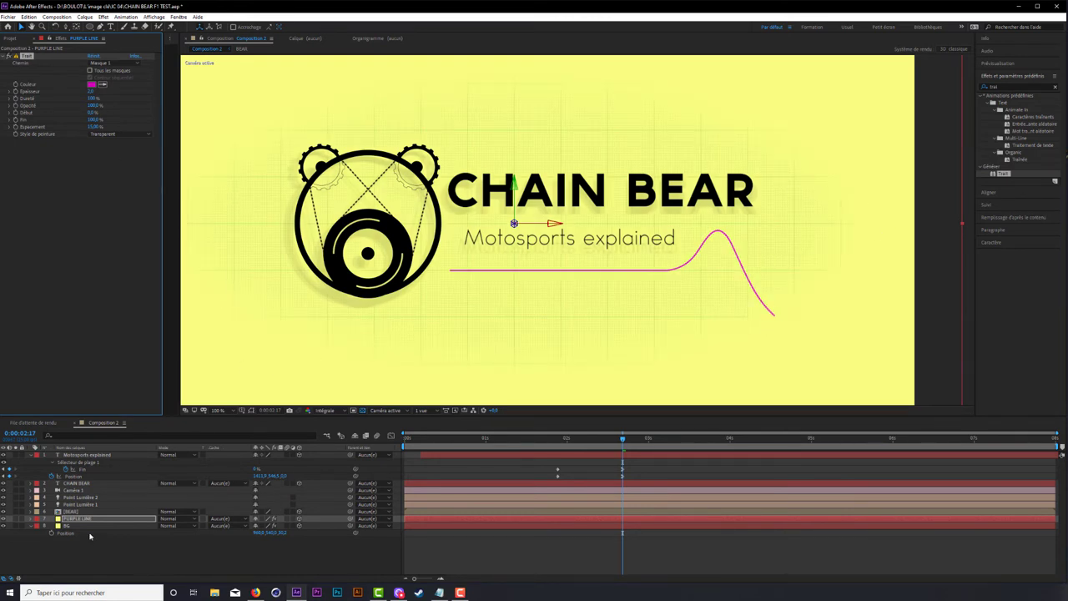
Step: Reduce the BG layer's Z position to bring the grid background closer behind the logo
{"action": "left_click", "coordinate": [283, 537]}
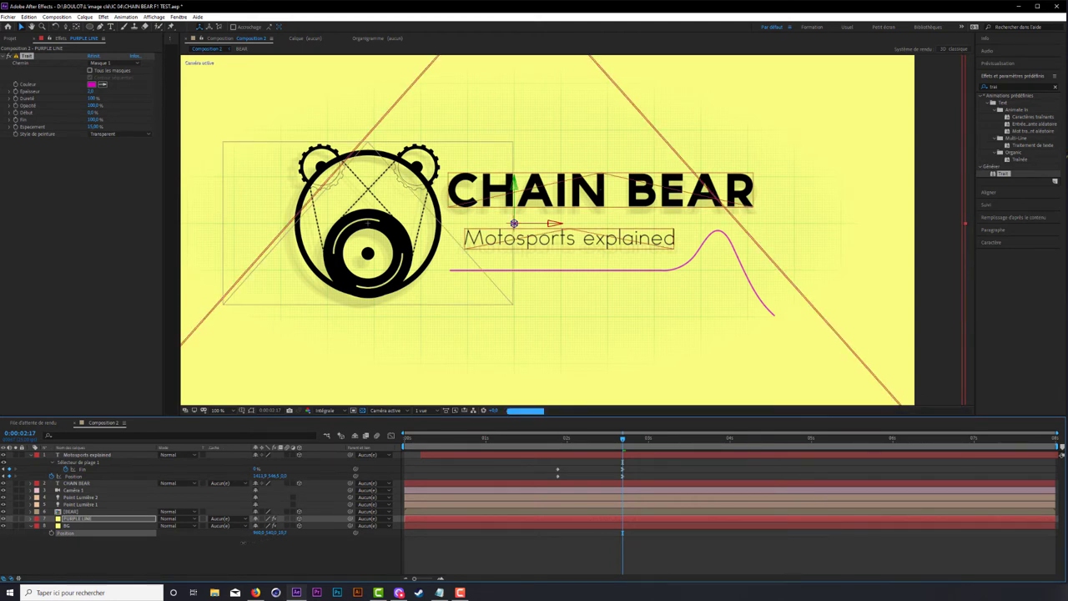
{"action": "left_click", "coordinate": [552, 297]}
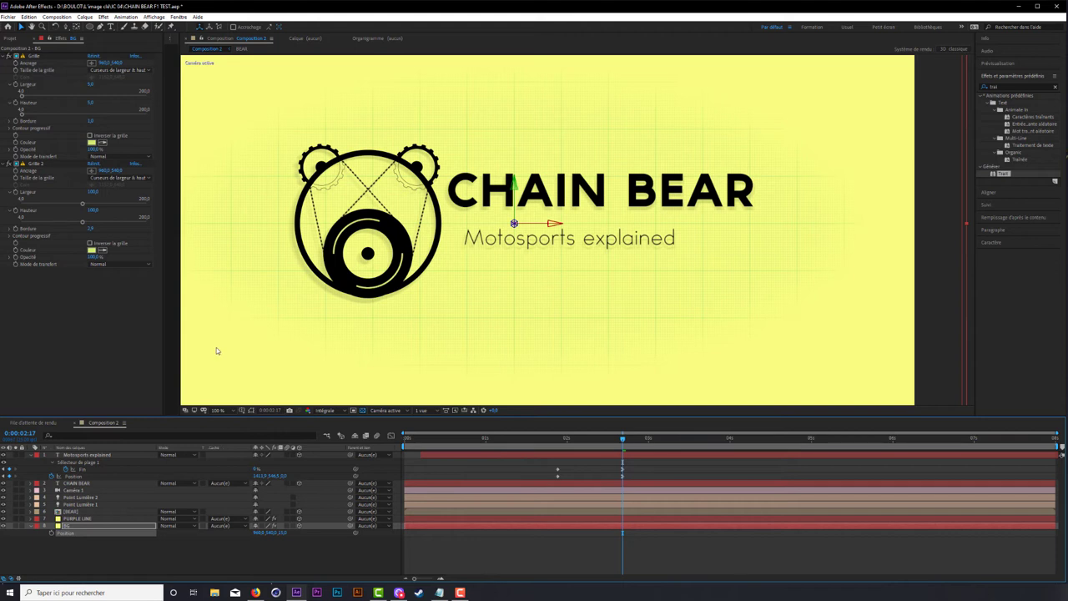
Step: Isolate the PURPLE LINE layer briefly to check that its magenta stroke is drawn, and restore the display of all layers
{"action": "left_click", "coordinate": [81, 518]}
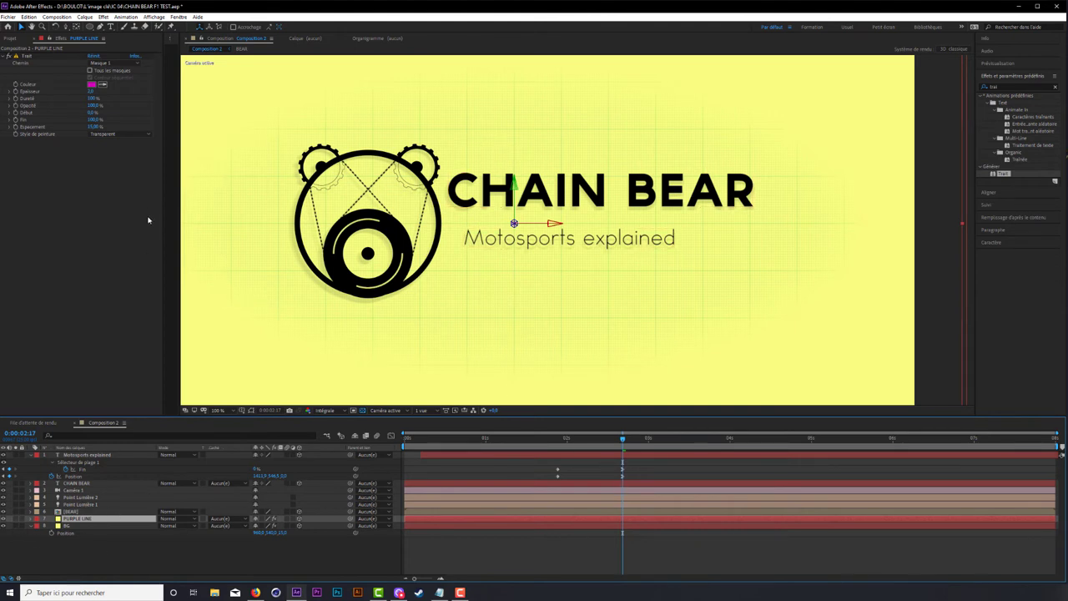
{"action": "key", "text": "t"}
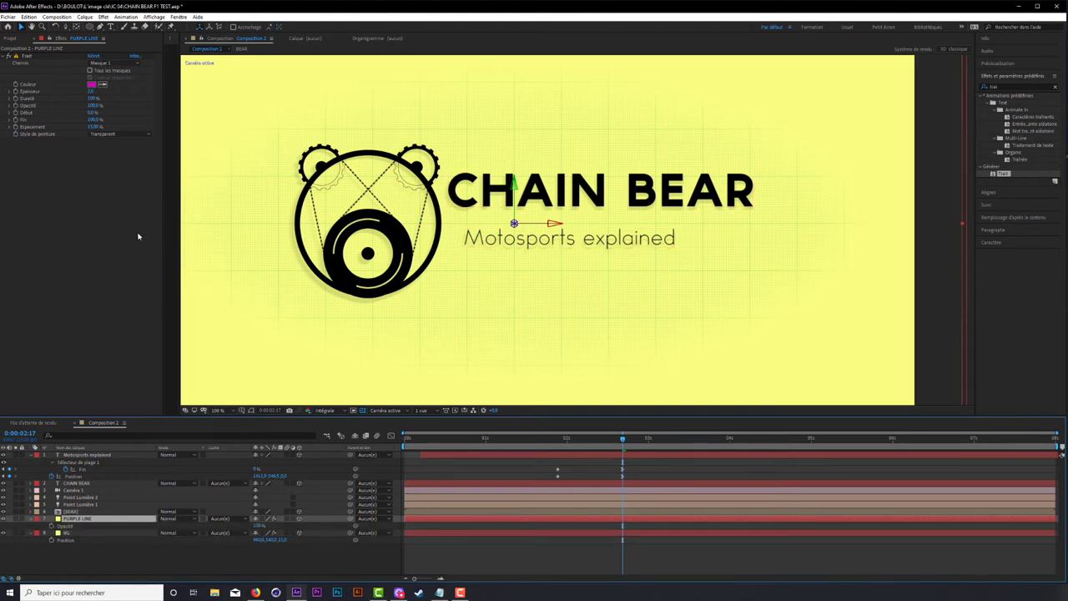
{"action": "left_click", "coordinate": [138, 236]}
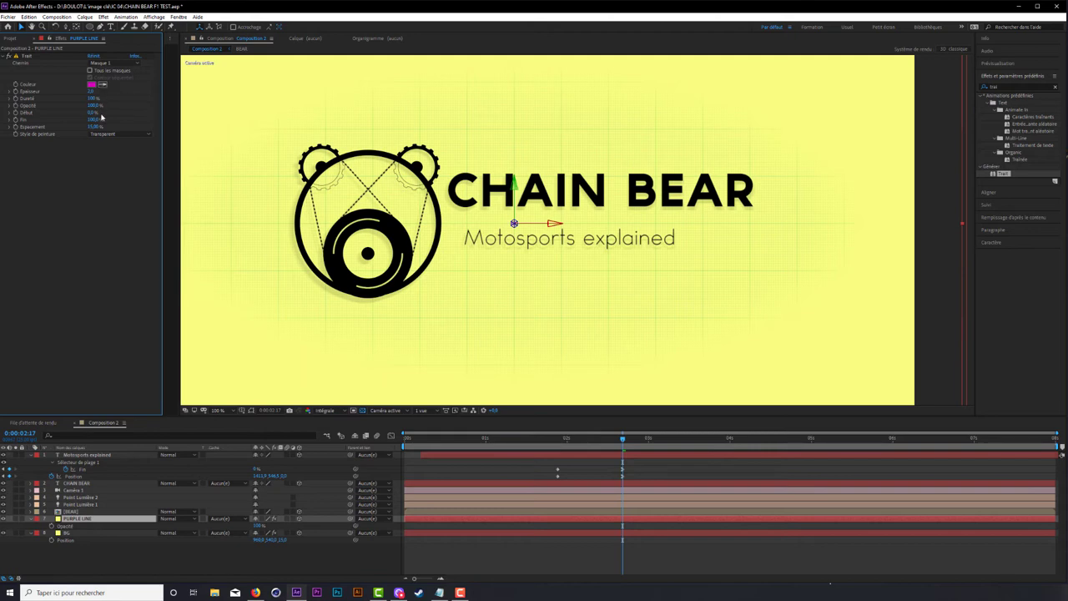
{"action": "left_click", "coordinate": [16, 520]}
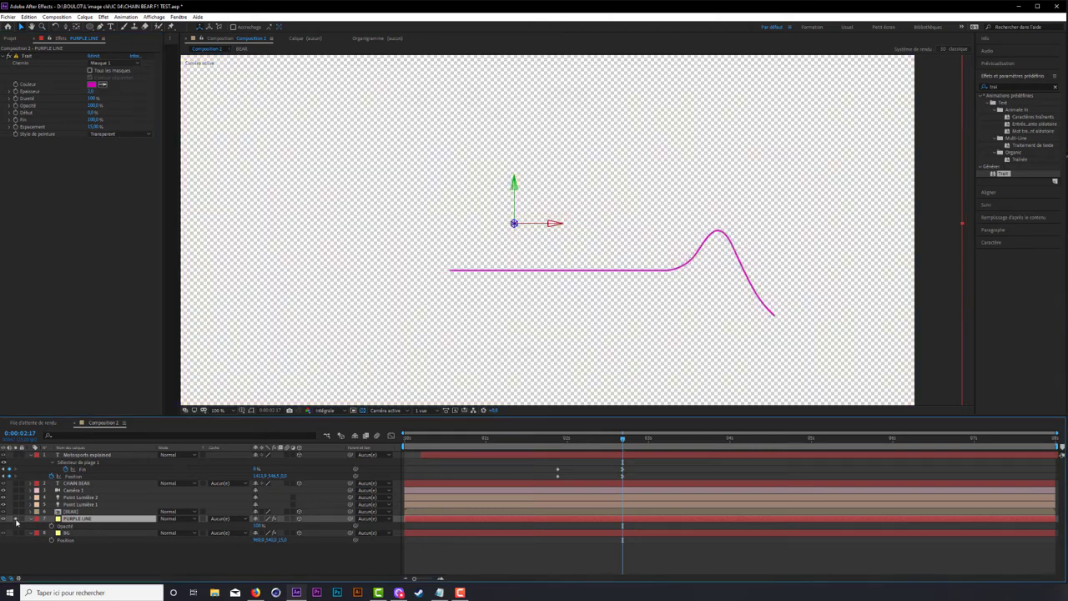
{"action": "left_click", "coordinate": [16, 520]}
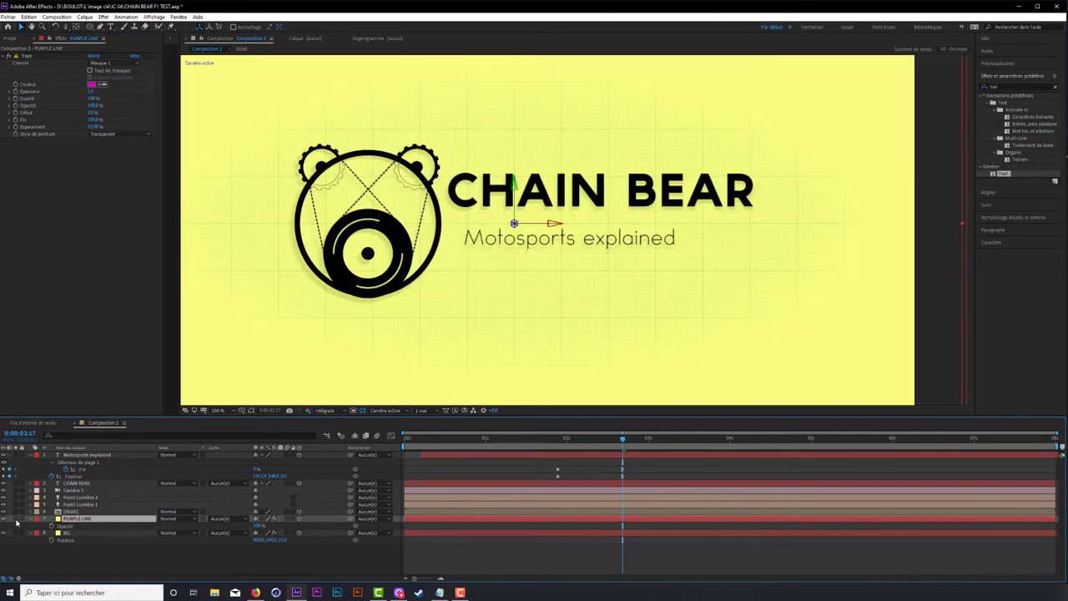
Step: Set the PURPLE LINE layer's Z position to 14 so the stroke sits in front of the BG grid
{"action": "left_click", "coordinate": [75, 538]}
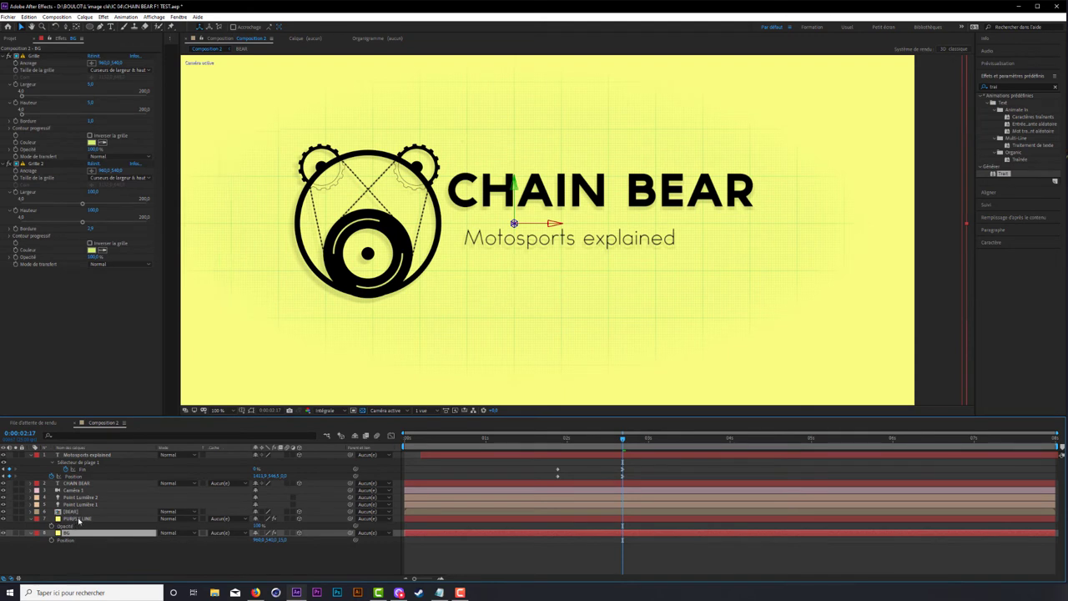
{"action": "left_click", "coordinate": [80, 519]}
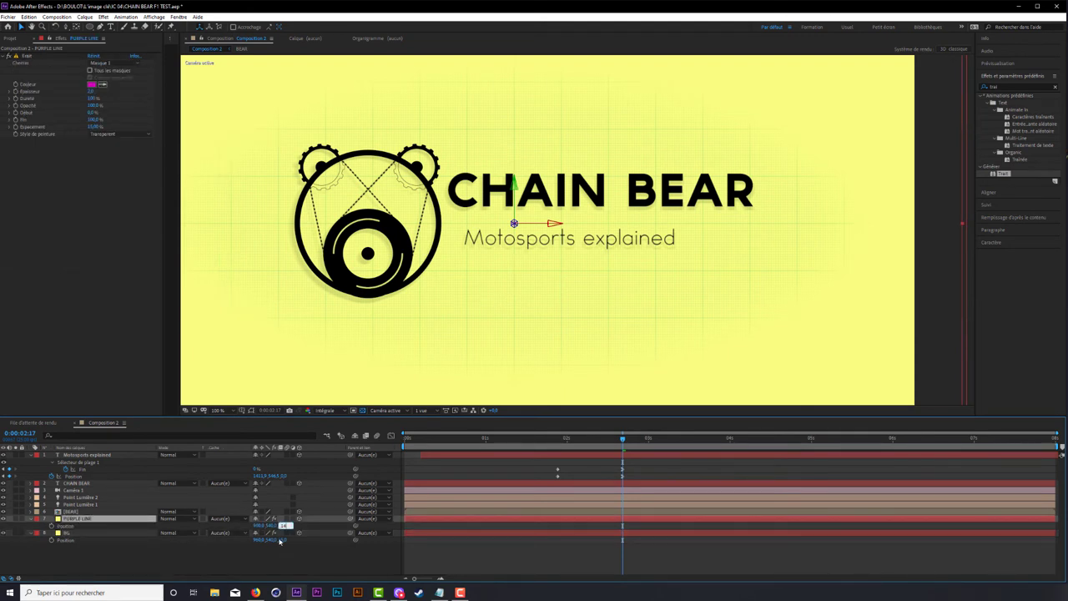
{"action": "left_click", "coordinate": [317, 562]}
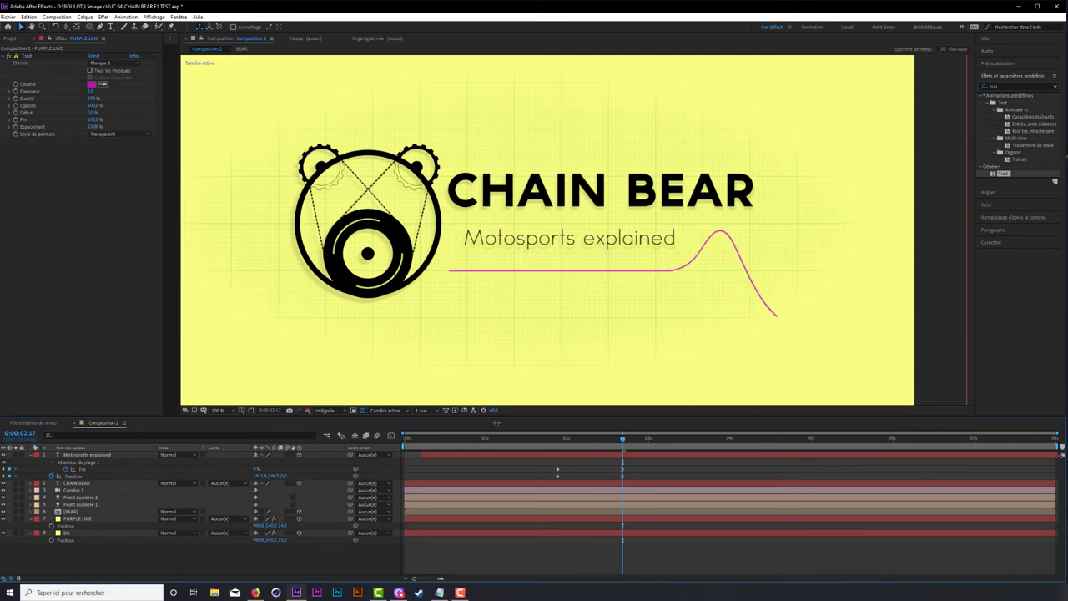
Step: Keyframe the Trait effect's Fin at 0% at 0:00:04:00 and shift that keyframe earlier to about 3.6 seconds
{"action": "left_click", "coordinate": [728, 446]}
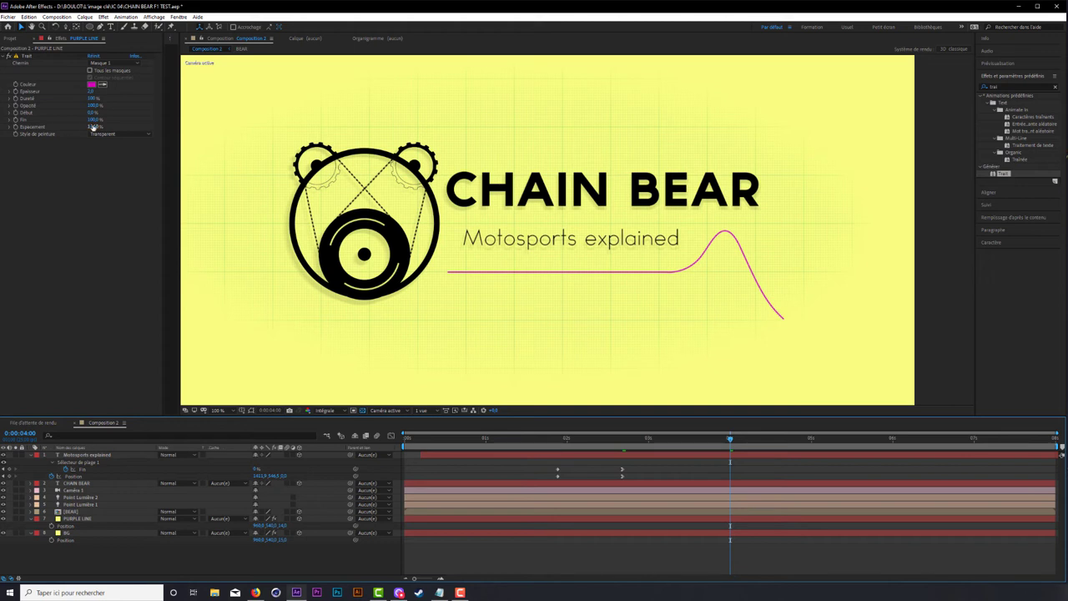
{"action": "left_click_drag", "start_coordinate": [93, 119], "coordinate": [17, 125]}
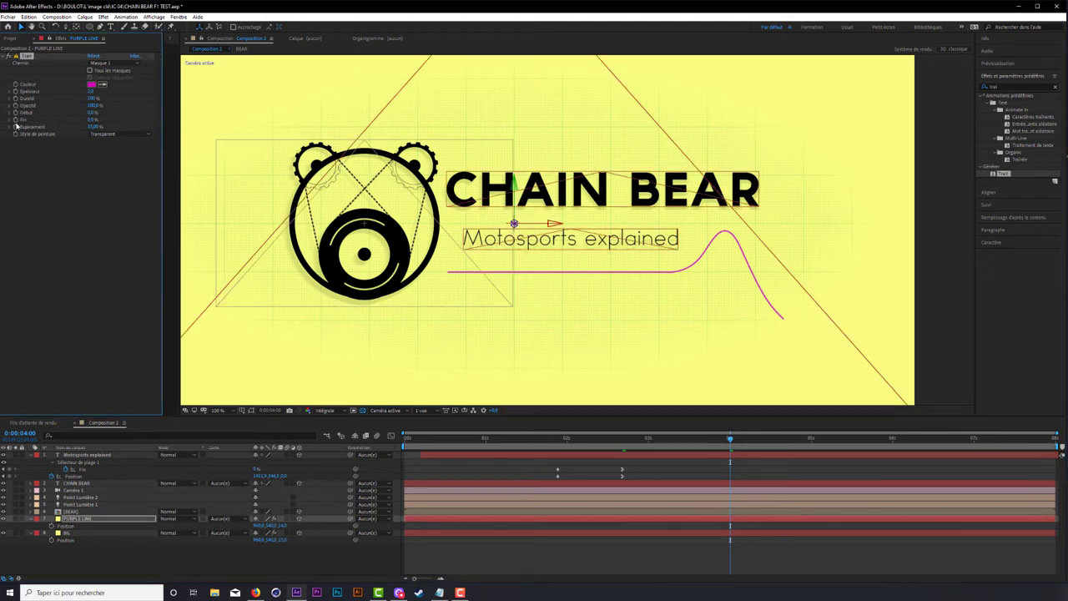
{"action": "left_click", "coordinate": [15, 120]}
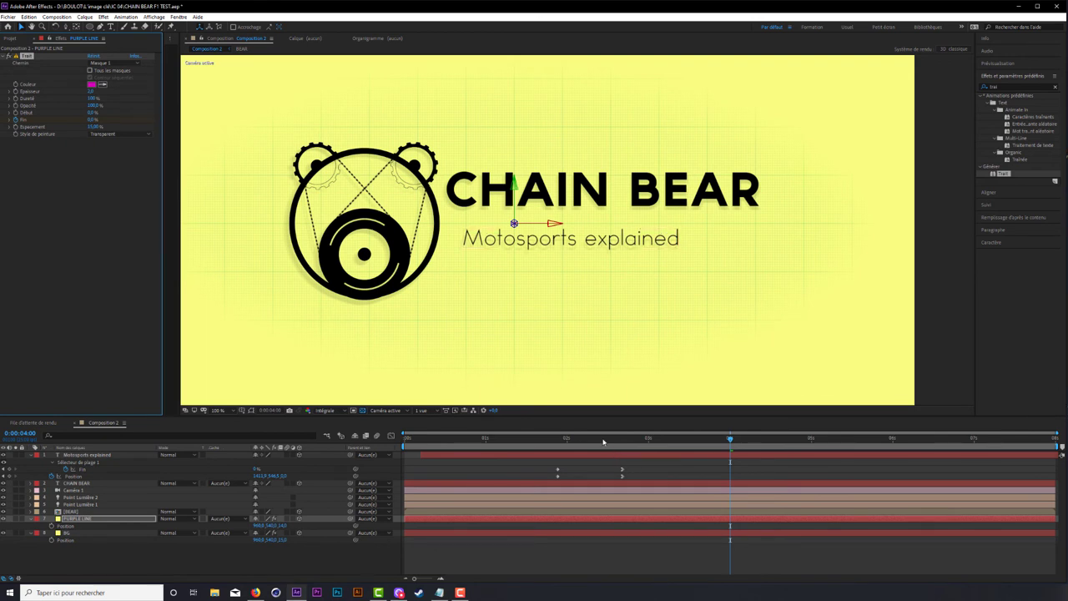
{"action": "key", "text": "u"}
{"action": "left_click", "coordinate": [792, 440]}
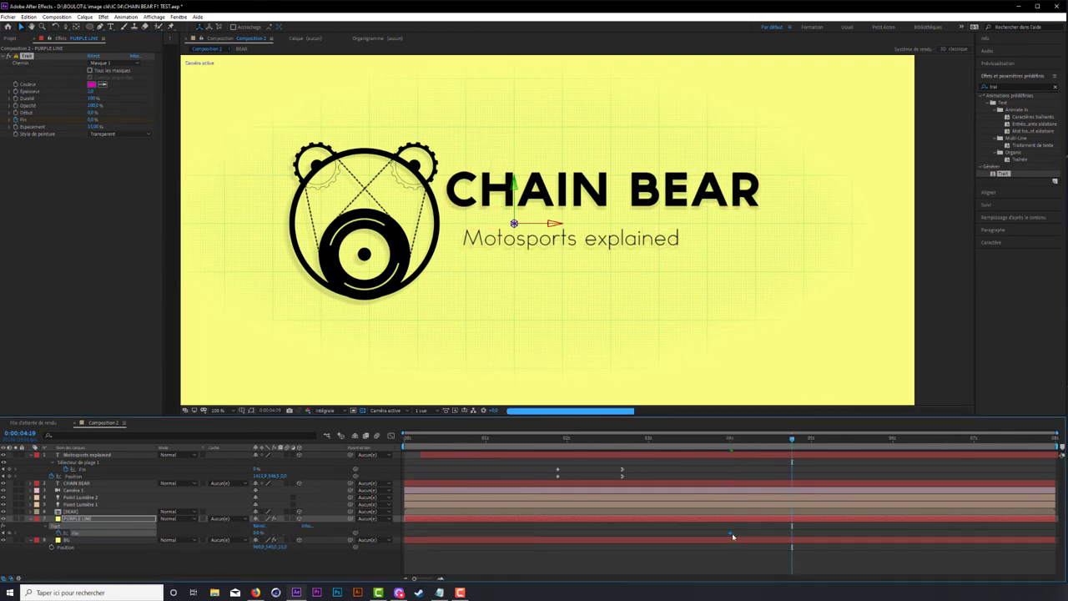
{"action": "left_click_drag", "start_coordinate": [732, 534], "coordinate": [717, 534]}
Step: Keyframe the Trait effect's Fin at 100% at 0:00:04:14 and smooth that keyframe with a keyframe assistant
{"action": "key", "text": "Page_Up"}
{"action": "key", "text": "Page_Up"}
{"action": "key", "text": "Page_Up"}
{"action": "key", "text": "Page_Up"}
{"action": "key", "text": "Page_Up"}
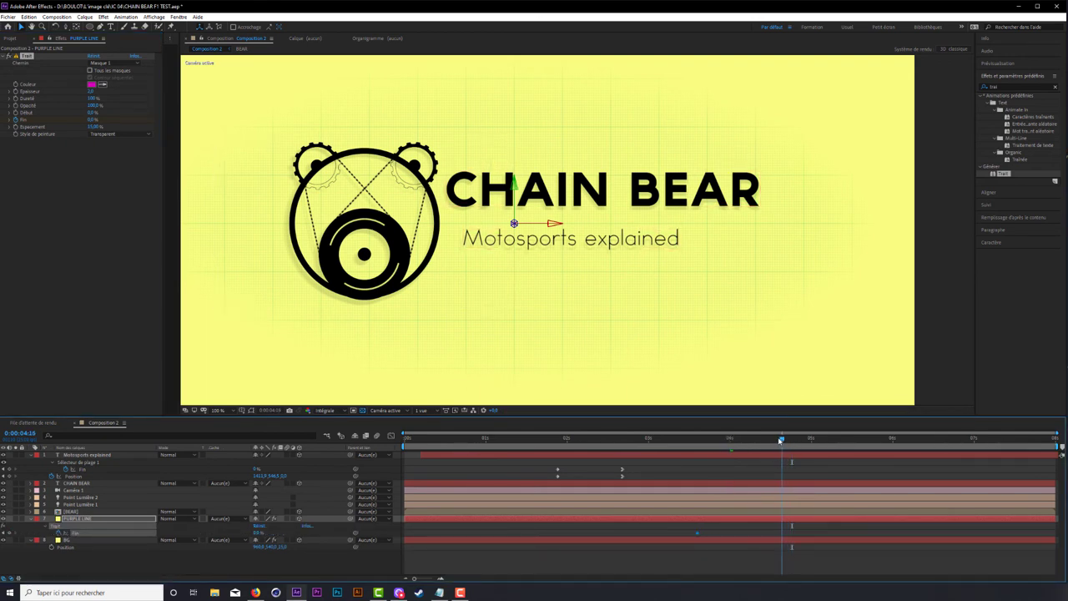
{"action": "left_click_drag", "start_coordinate": [257, 533], "coordinate": [834, 522]}
{"action": "right_click", "coordinate": [775, 534]}
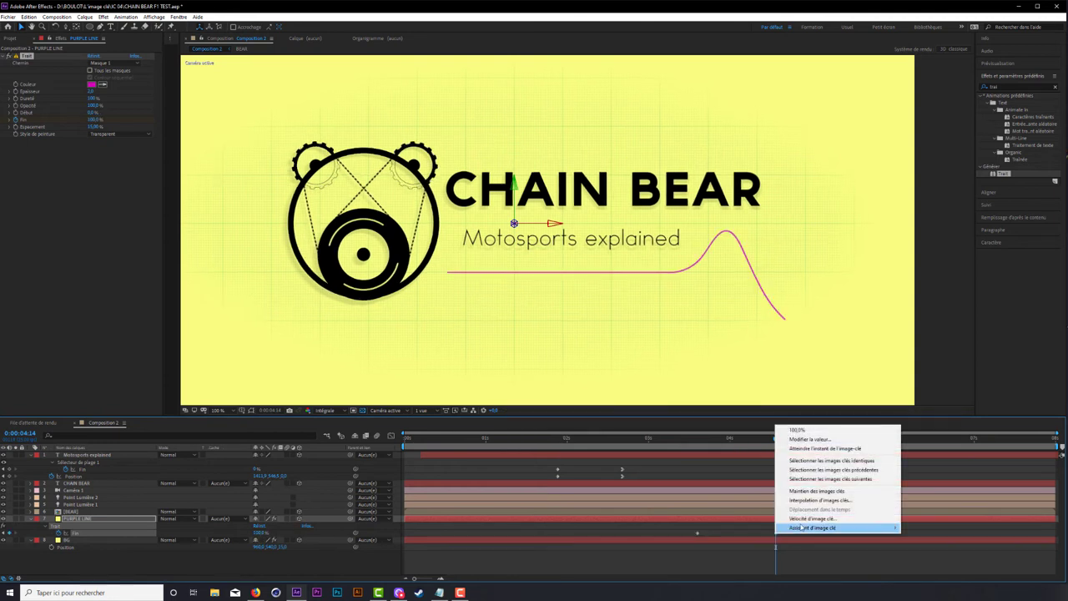
{"action": "mouse_move", "coordinate": [806, 527]}
{"action": "left_click", "coordinate": [926, 519]}
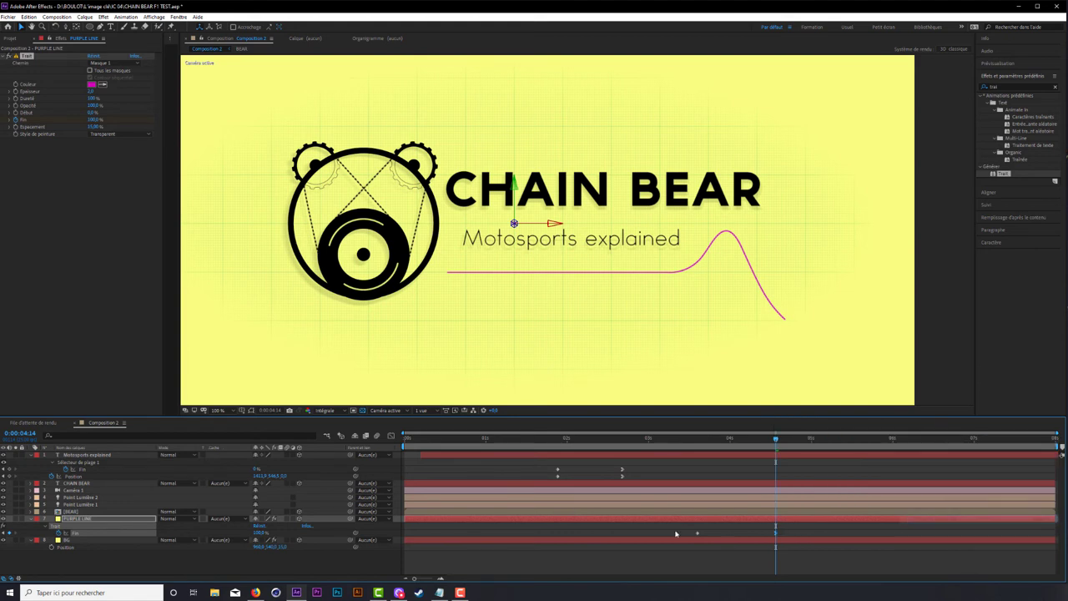
Step: View the whole frame at 0:00:03:11 and collapse the properties of the Motosports explained and PURPLE LINE layers
{"action": "left_click", "coordinate": [684, 439]}
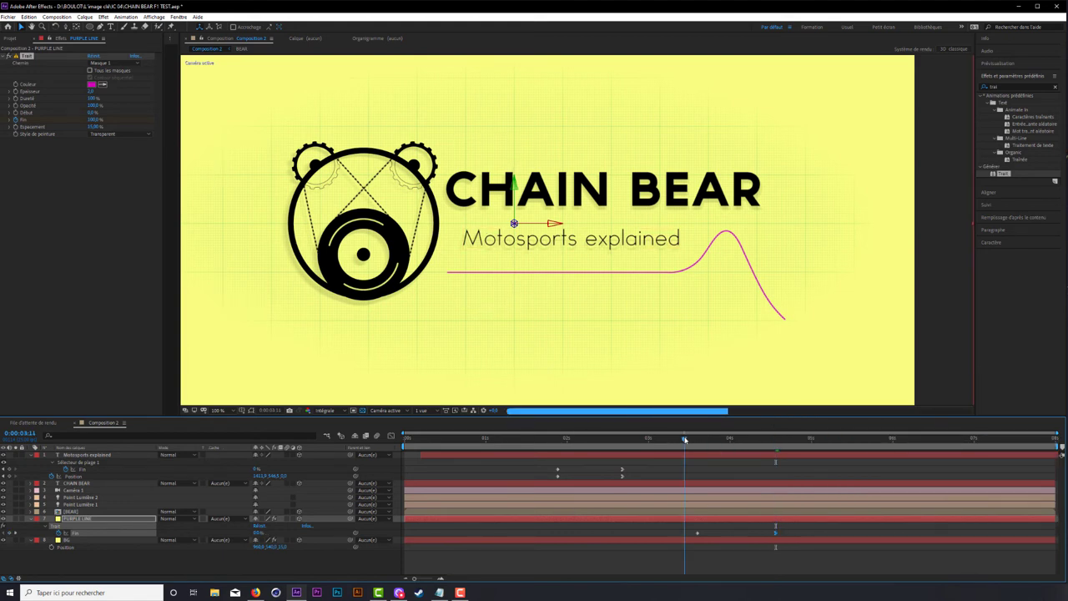
{"action": "key", "text": "comma"}
{"action": "key", "text": "comma"}
{"action": "key", "text": "comma"}
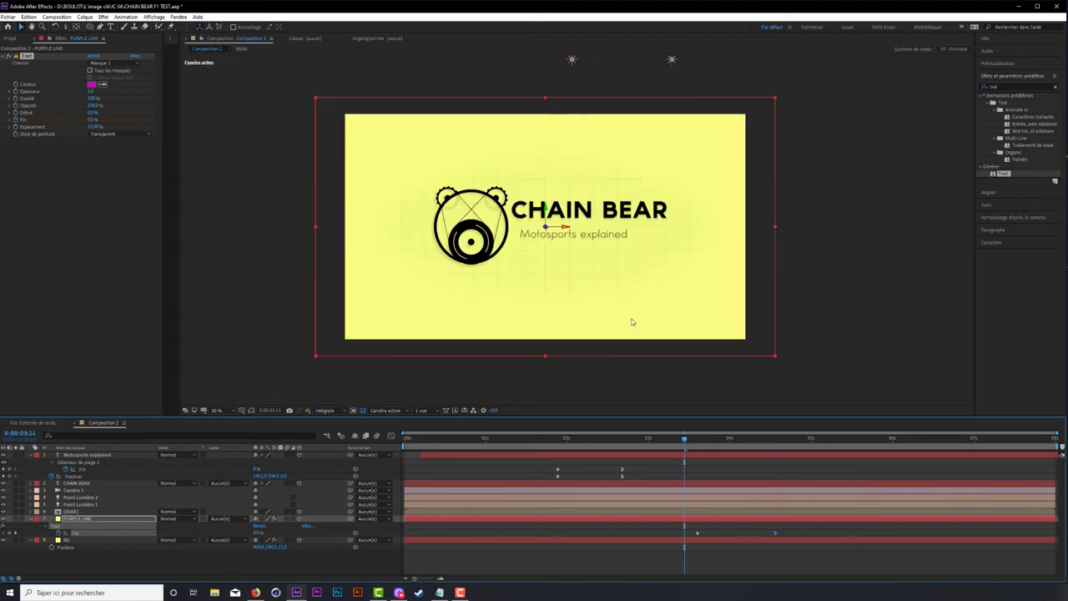
{"action": "left_click", "coordinate": [33, 456]}
{"action": "left_click", "coordinate": [30, 501]}
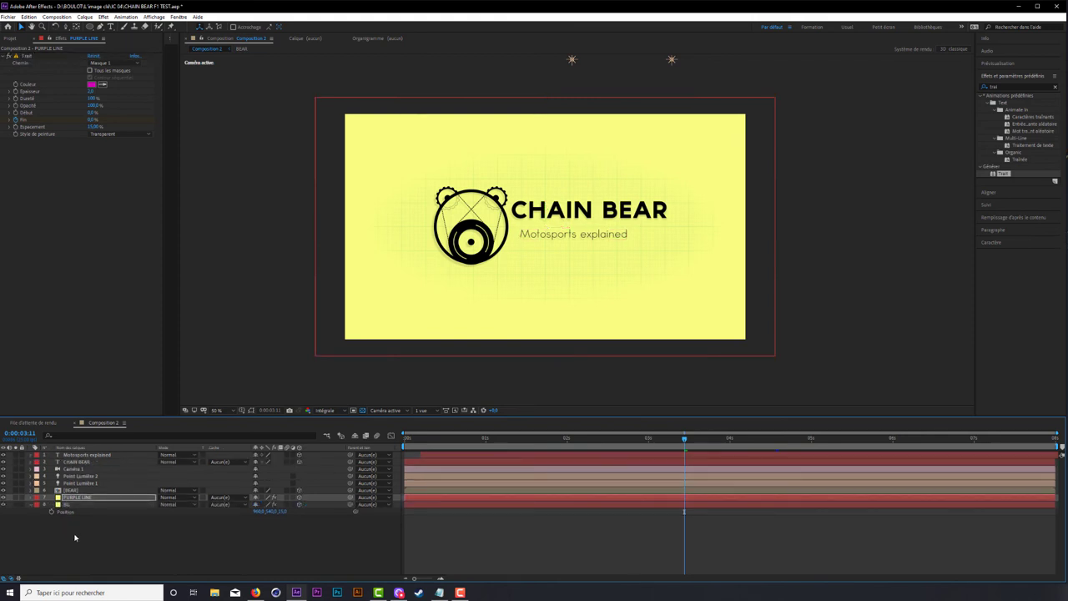
Step: In the BEAR composition, enable motion blur and switch it on for WHEEL, both GEAR OUTLINE layers and both GEAR FILL layers
{"action": "double_click", "coordinate": [83, 490]}
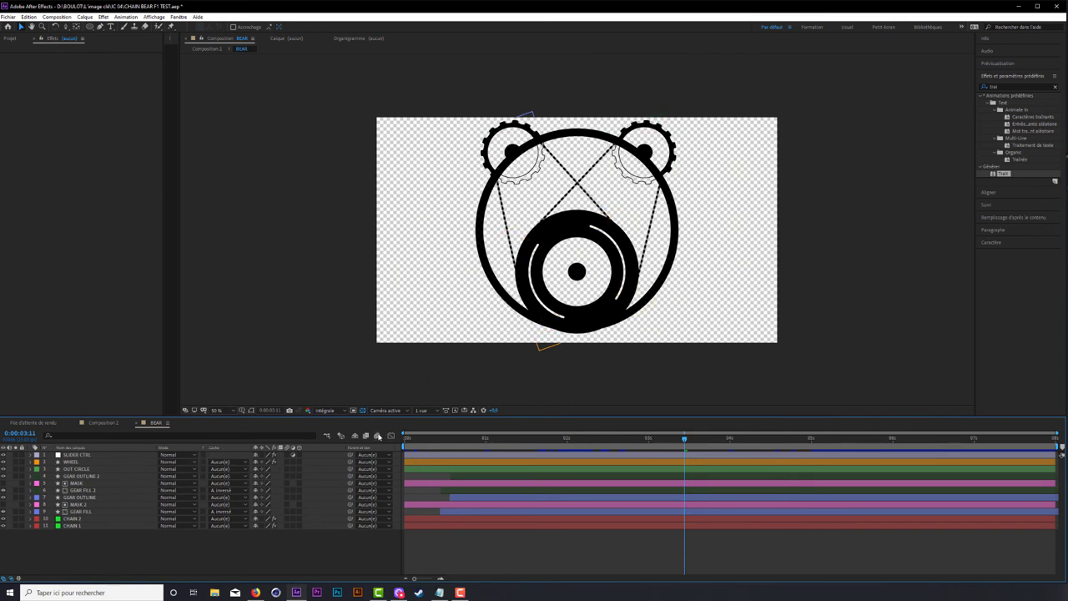
{"action": "left_click", "coordinate": [376, 436]}
{"action": "left_click", "coordinate": [417, 463]}
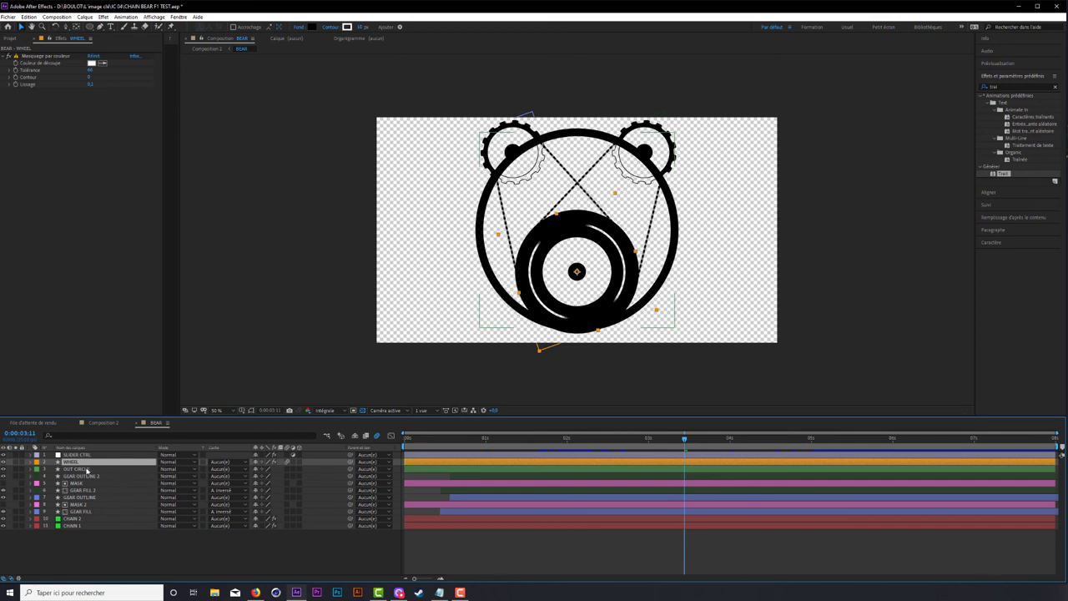
{"action": "left_click", "coordinate": [86, 469]}
{"action": "left_click", "coordinate": [90, 477]}
{"action": "left_click", "coordinate": [286, 475]}
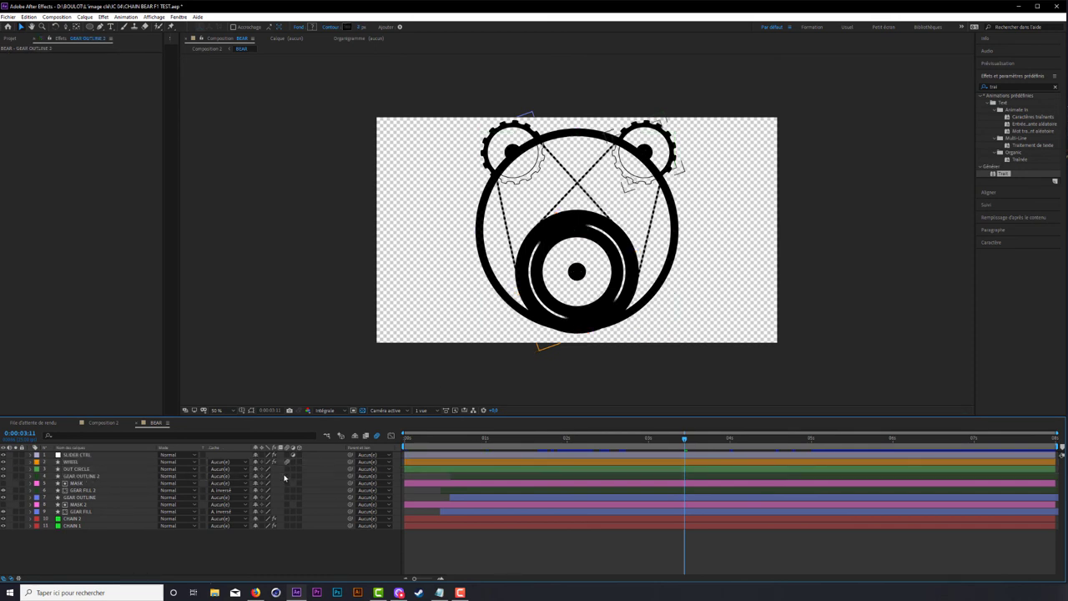
{"action": "left_click", "coordinate": [286, 483]}
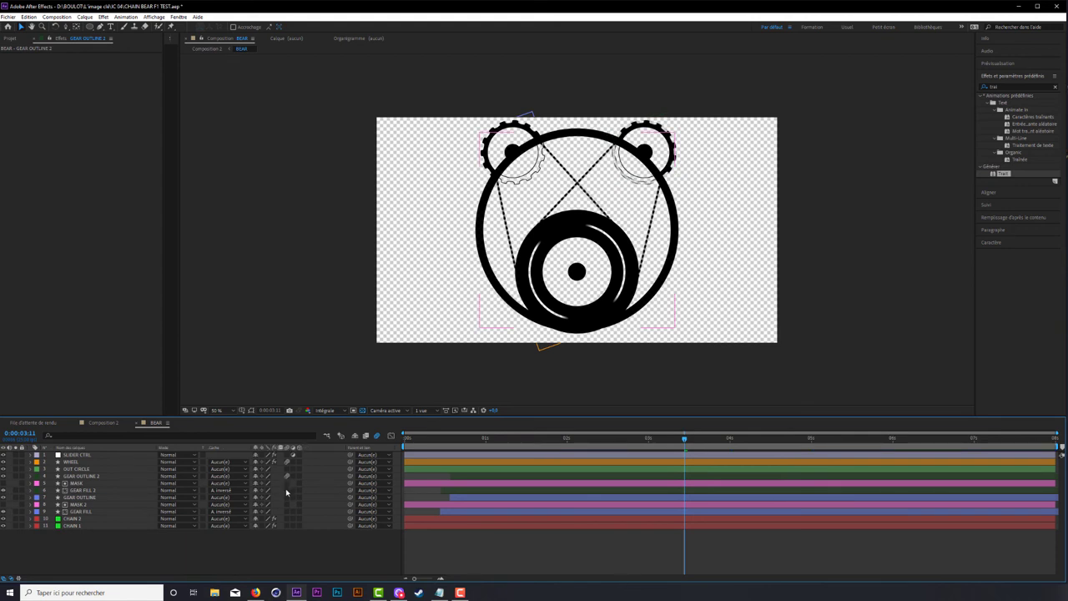
{"action": "left_click_drag", "start_coordinate": [287, 490], "coordinate": [287, 497]}
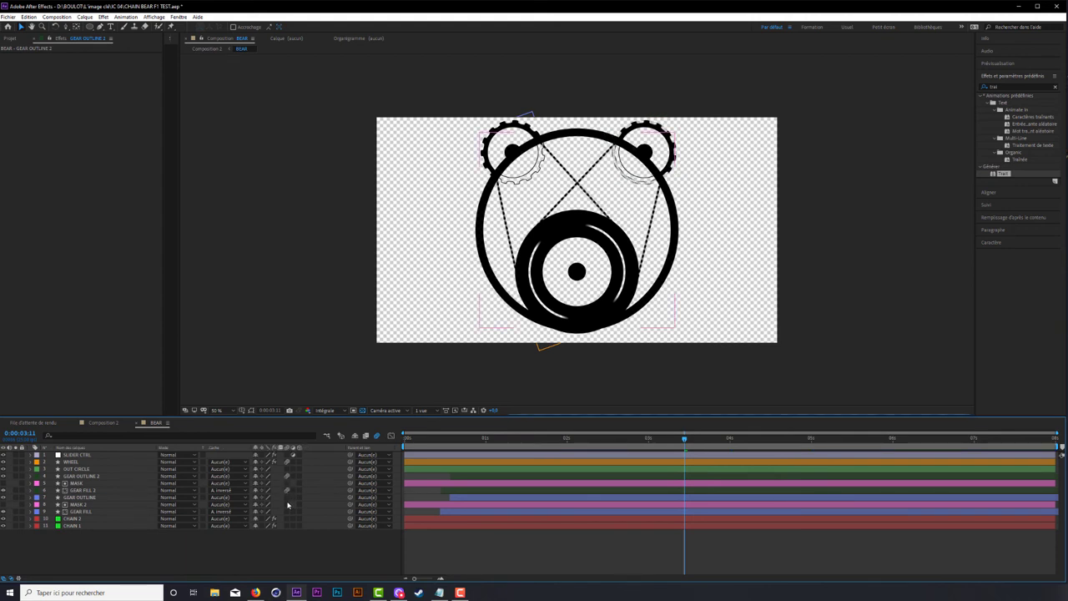
{"action": "left_click", "coordinate": [83, 496]}
{"action": "left_click", "coordinate": [88, 504]}
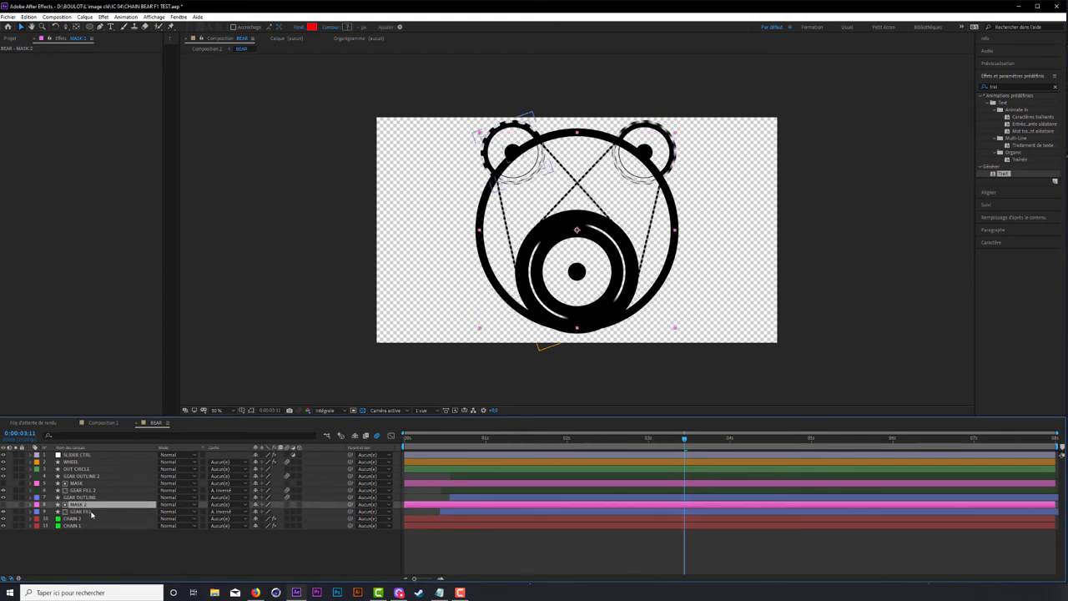
{"action": "left_click", "coordinate": [91, 512]}
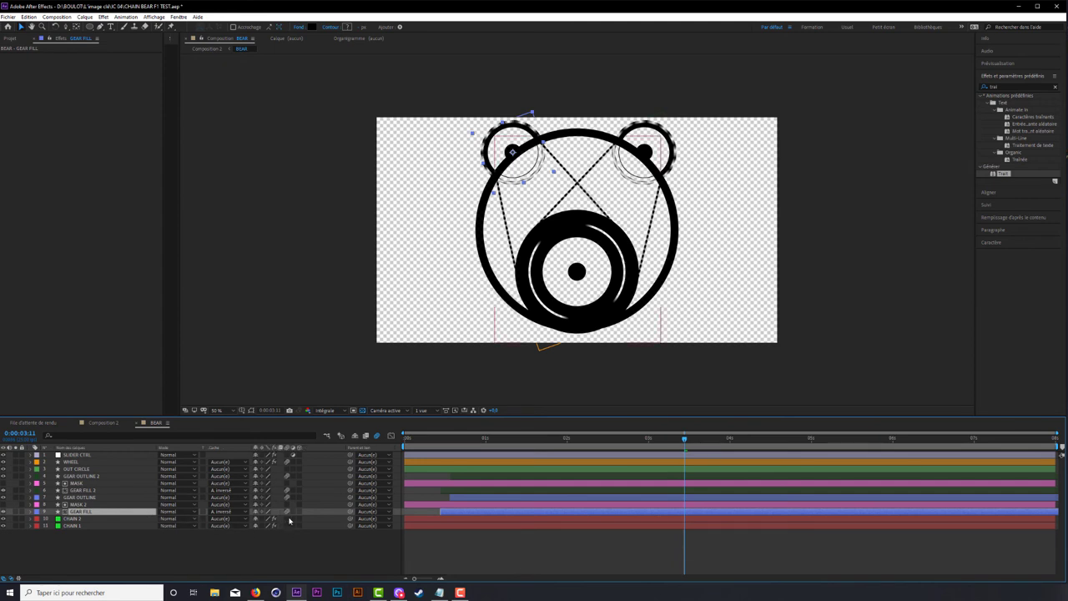
Step: Turn on motion blur for the BEAR layer in Composition 2 and check the blurred logo at 0:00:01:23
{"action": "left_click", "coordinate": [102, 423]}
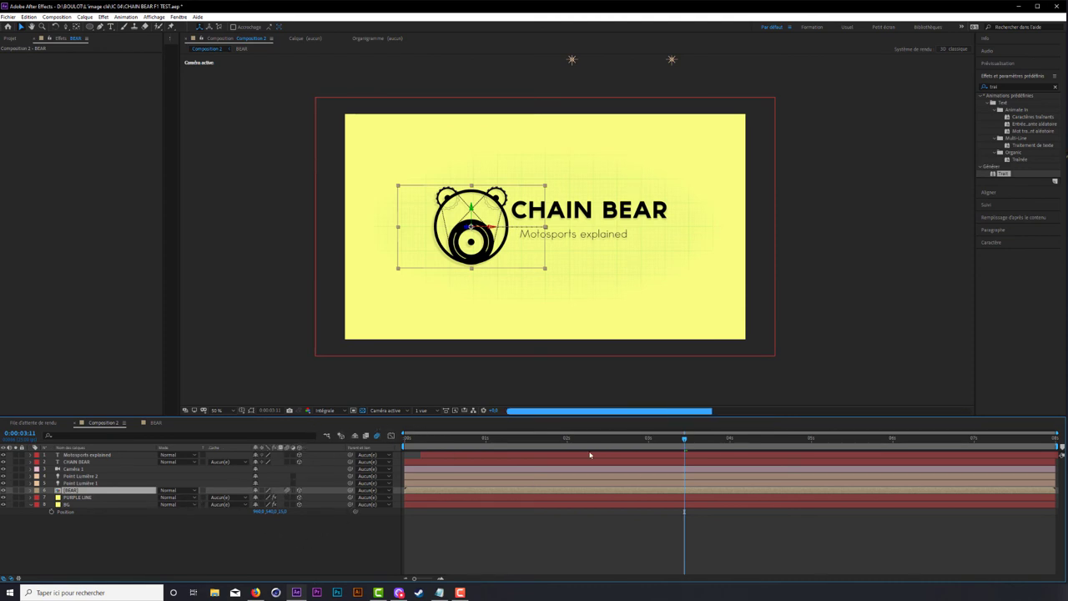
{"action": "left_click", "coordinate": [561, 440]}
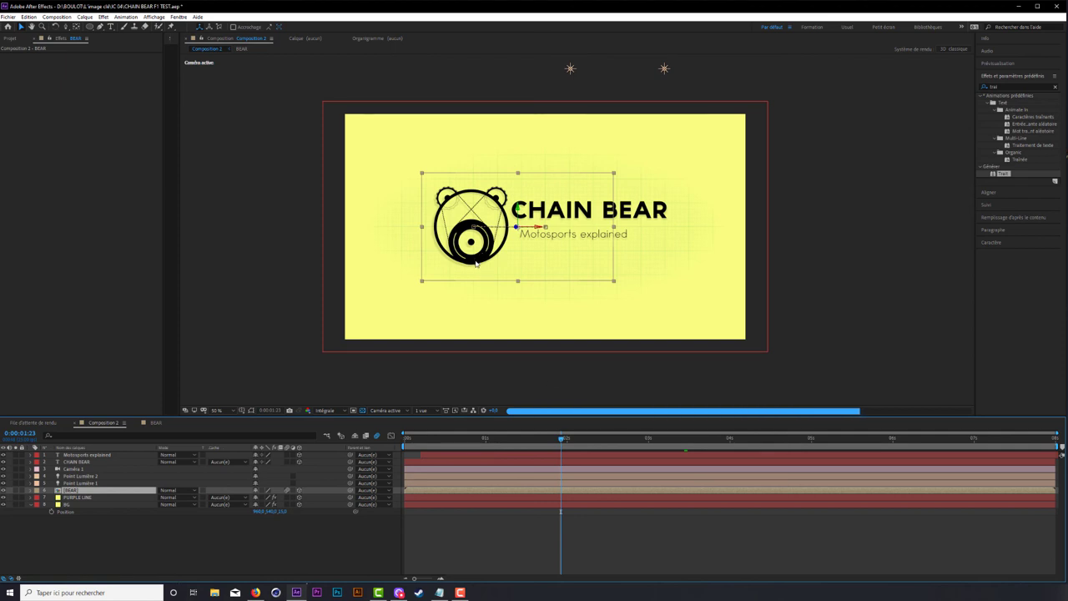
{"action": "scroll", "coordinate": [469, 219], "scroll_direction": "up", "scroll_amount": 2}
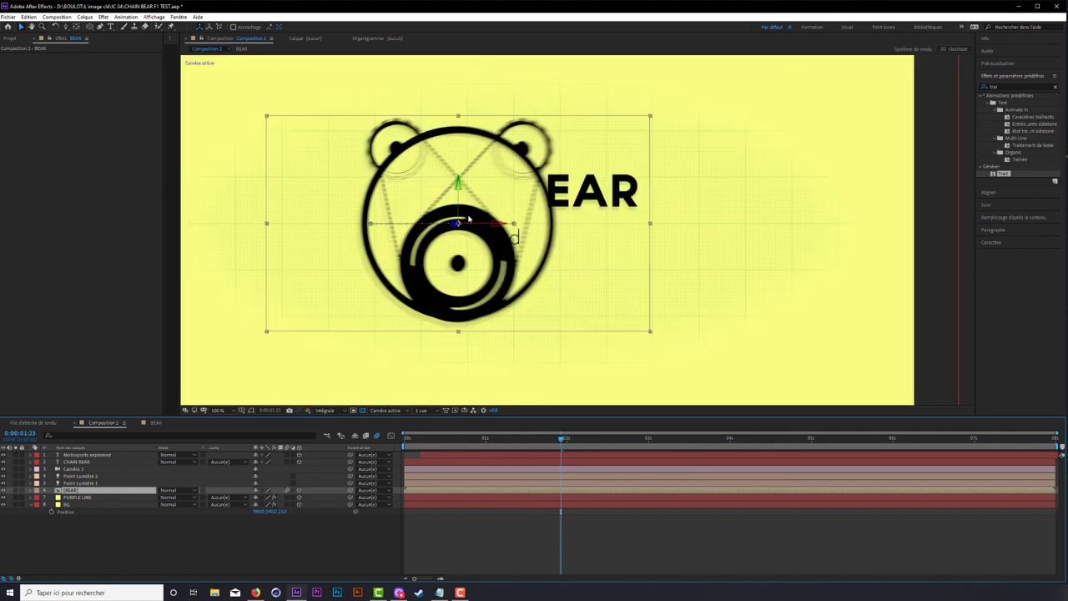
{"action": "scroll", "coordinate": [419, 186], "scroll_direction": "down", "scroll_amount": 2}
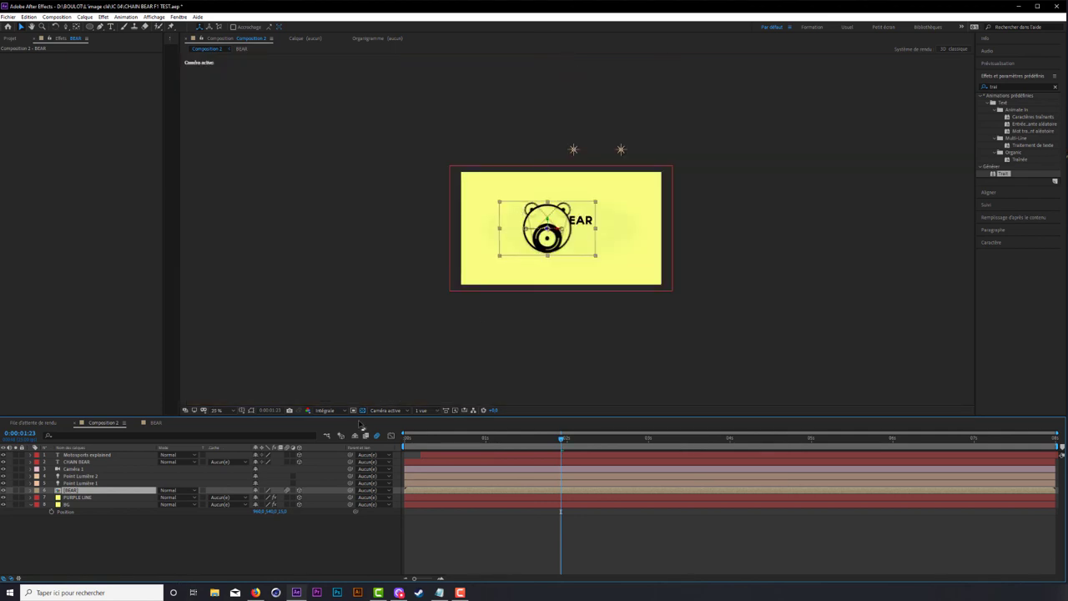
{"action": "scroll", "coordinate": [362, 425], "scroll_direction": "up", "scroll_amount": 1}
Step: Turn on motion blur for the CHAIN BEAR and Motosports explained text layers and check the animation at several times
{"action": "left_click", "coordinate": [113, 423]}
{"action": "left_click", "coordinate": [289, 461]}
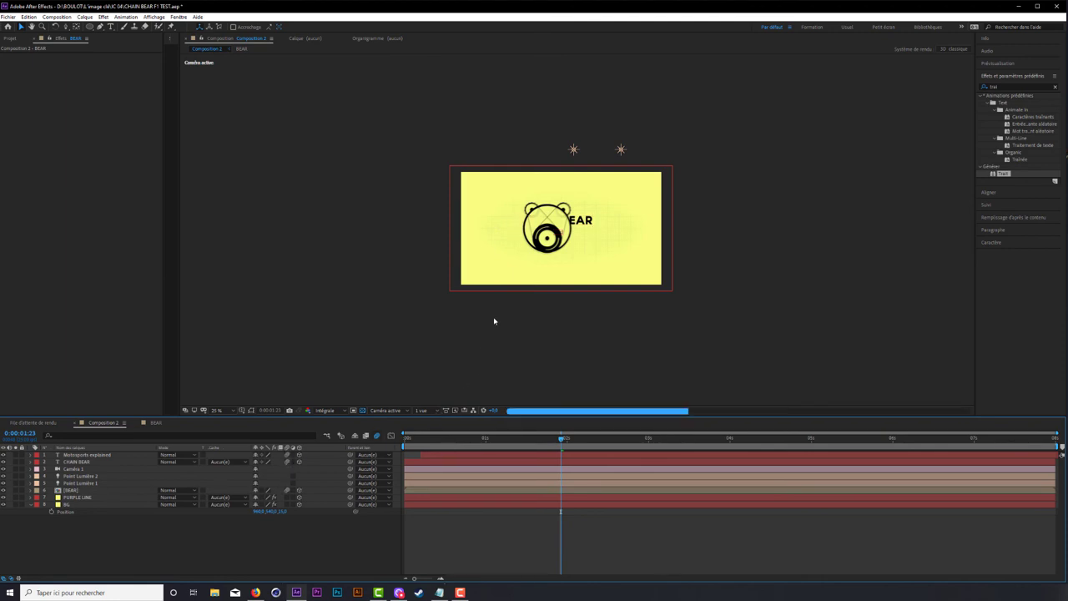
{"action": "scroll", "coordinate": [494, 321], "scroll_direction": "up", "scroll_amount": 2}
{"action": "key", "text": "period"}
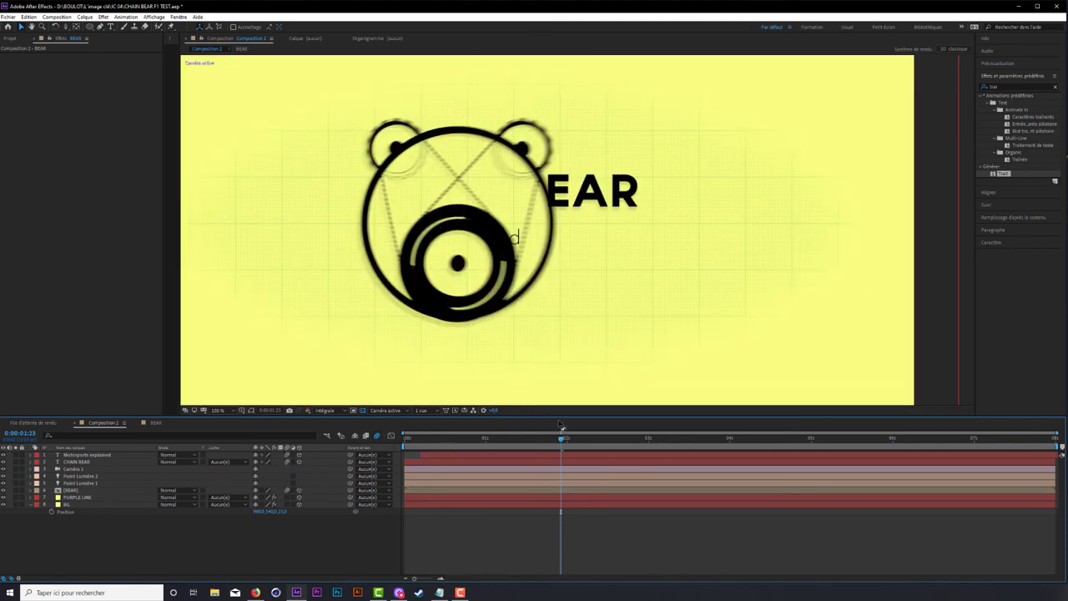
{"action": "left_click_drag", "start_coordinate": [561, 438], "coordinate": [651, 437]}
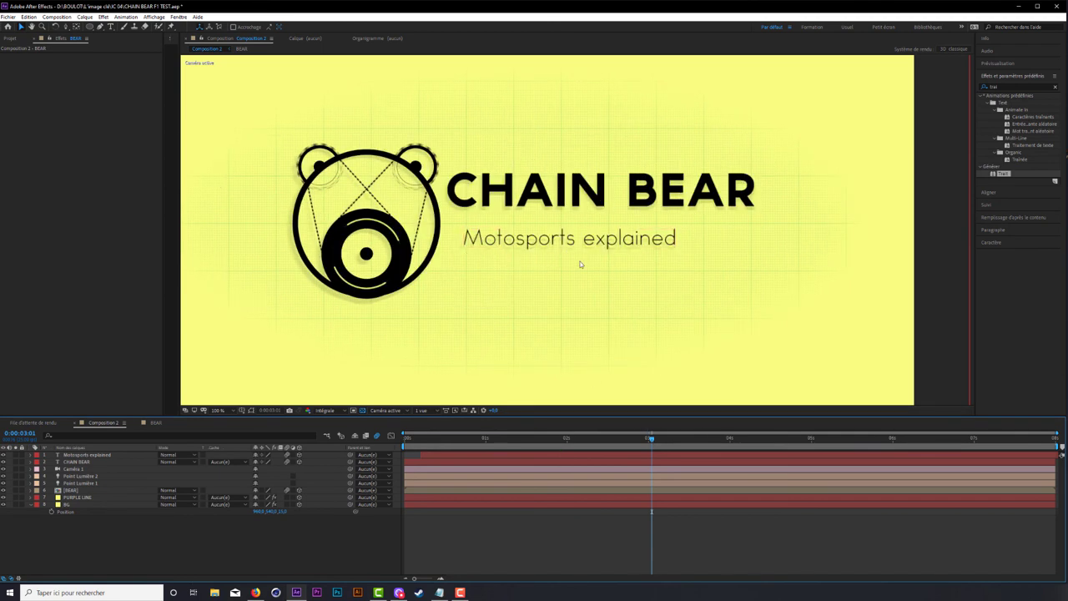
{"action": "left_click", "coordinate": [736, 438]}
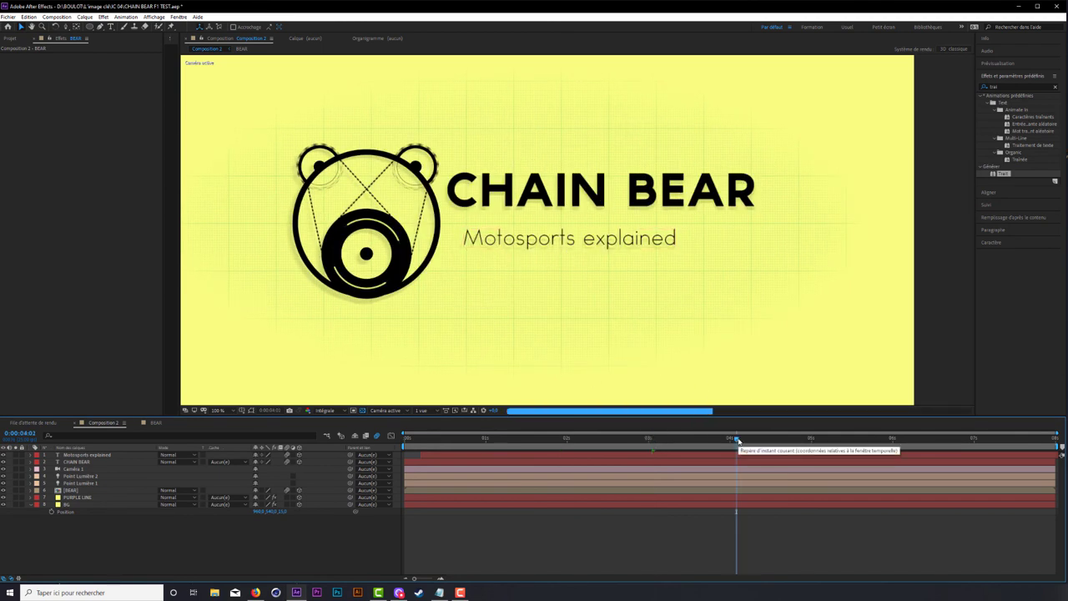